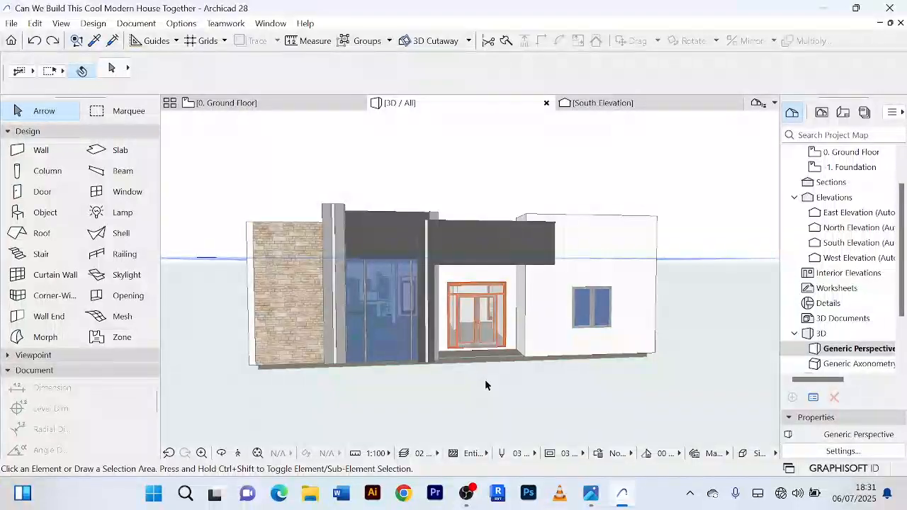
Review the room layout and front entrance on the ground floor plan.
left_click(298, 104)
scroll(360, 297, "down", 6)
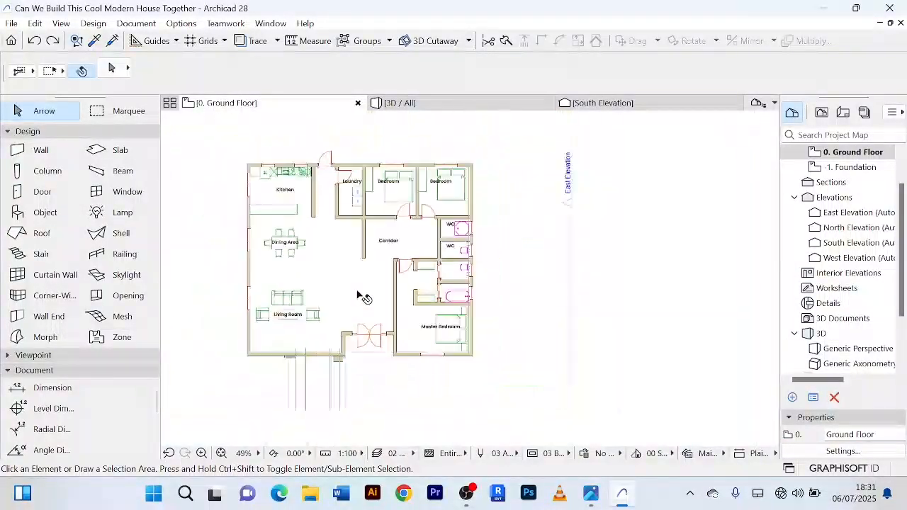
middle_click_drag(360, 298, 415, 299)
scroll(416, 299, "up", 6)
scroll(415, 300, "down", 3)
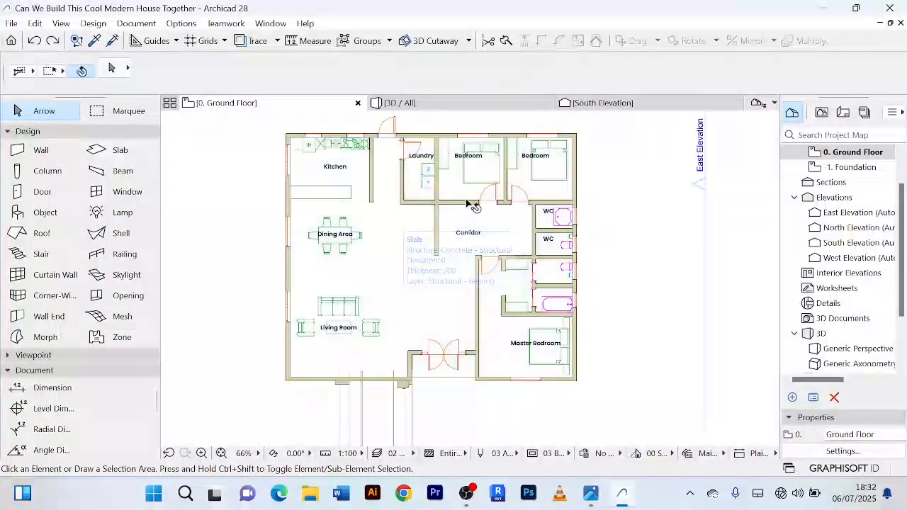
Inspect the house's front façade in 3D, including the tall glazing, dark fascia and recessed entrance.
left_click(402, 103)
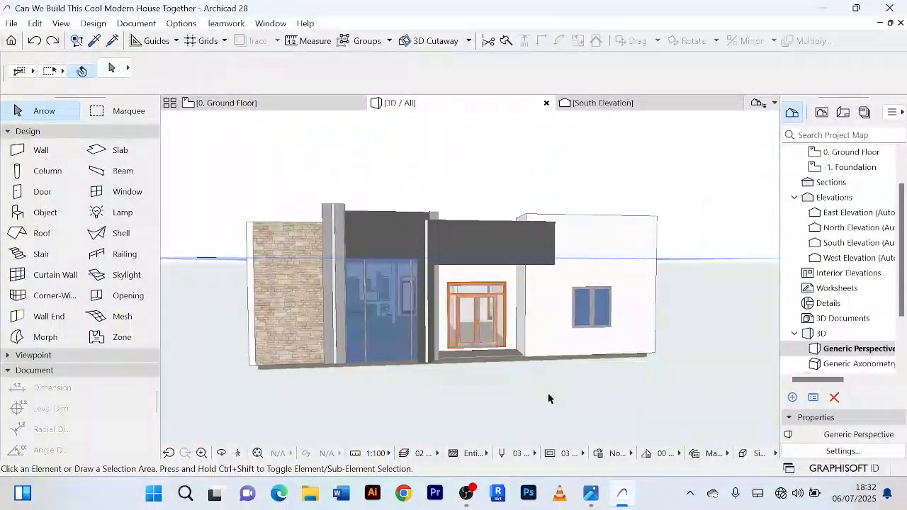
scroll(545, 407, "up", 1)
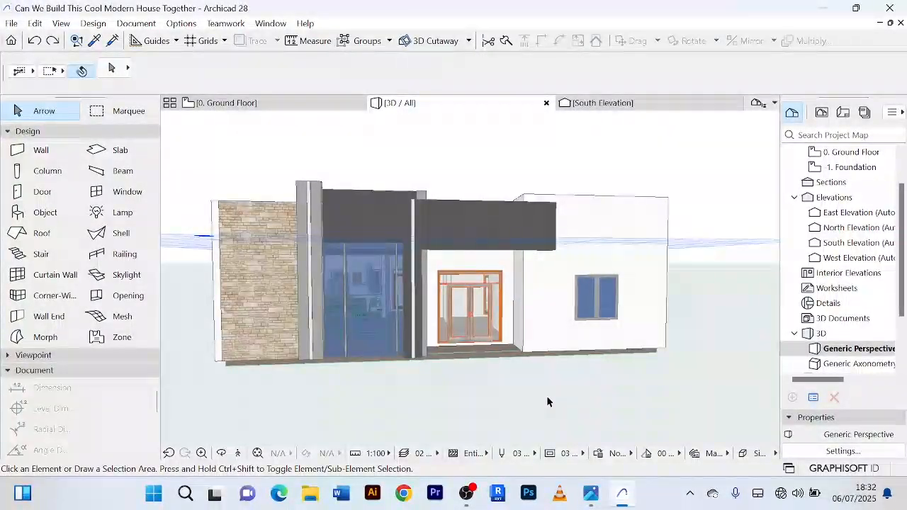
scroll(517, 197, "up", 3)
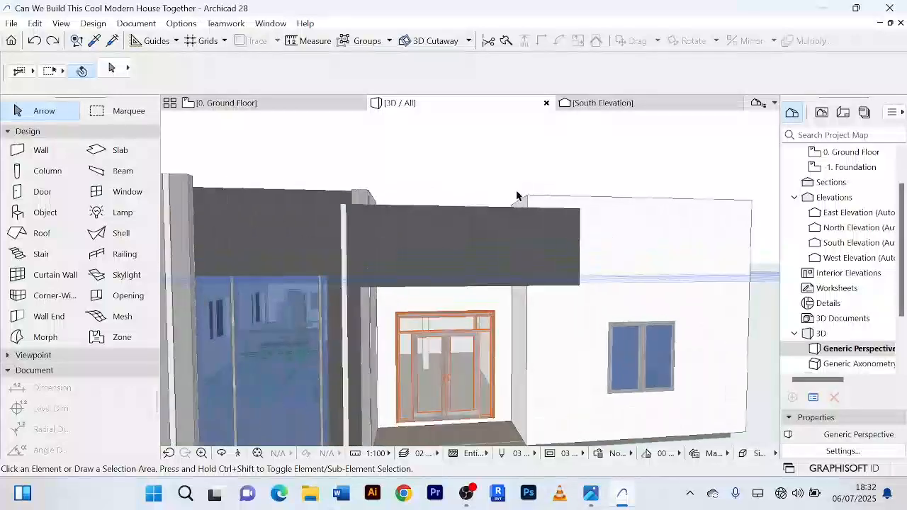
scroll(517, 196, "down", 4)
scroll(564, 373, "up", 2)
scroll(563, 374, "down", 2)
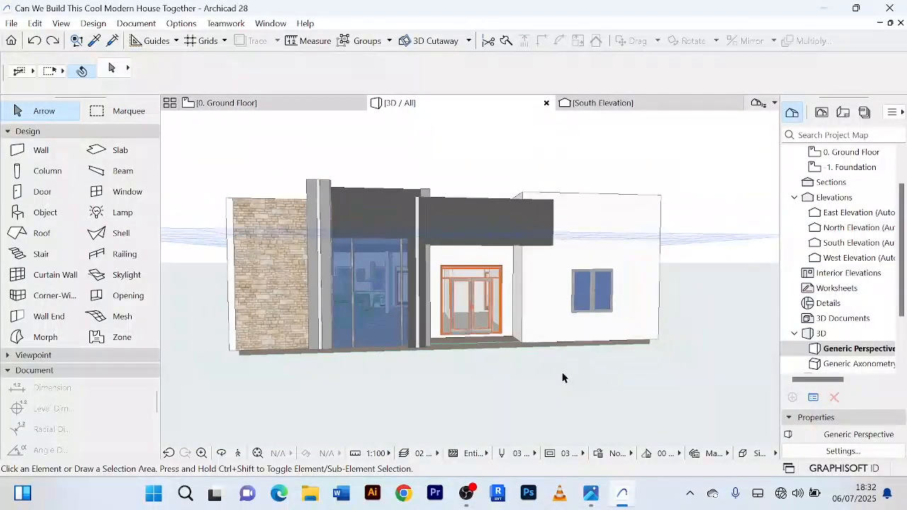
middle_click_drag(564, 373, 566, 391)
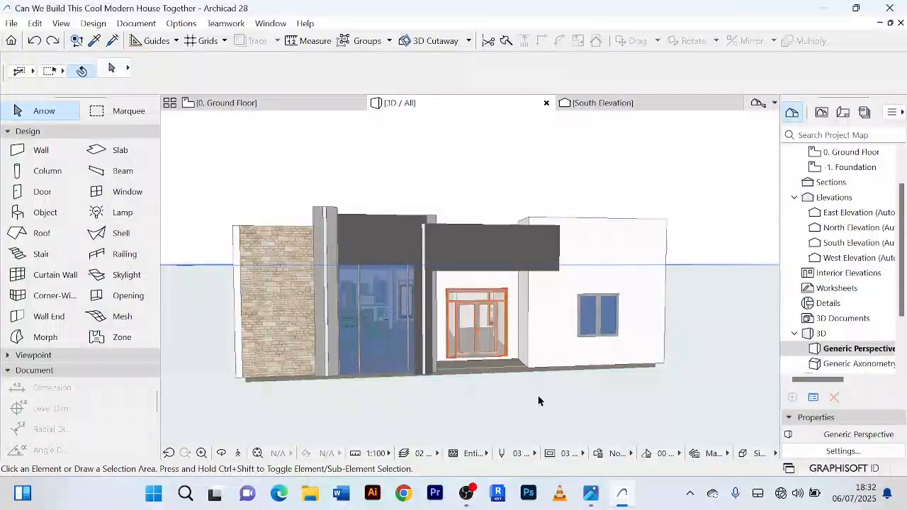
middle_click_drag(538, 394, 499, 395, "shift")
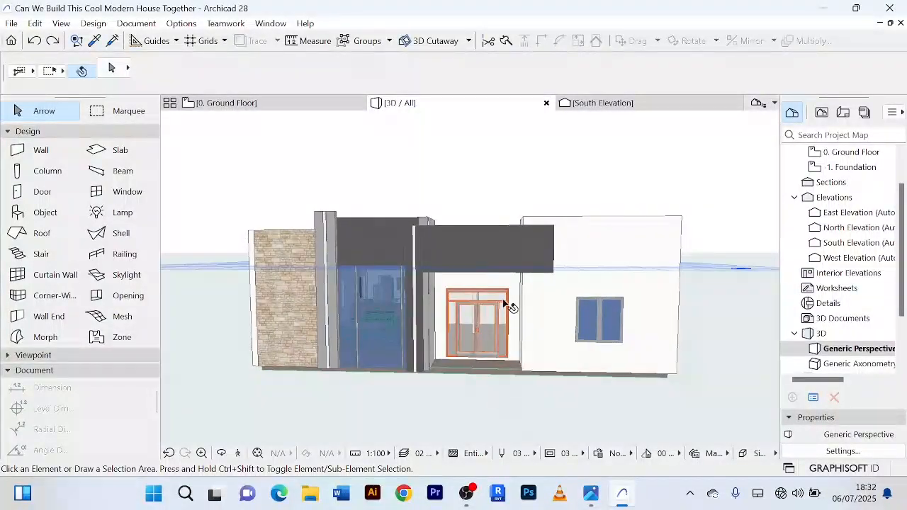
scroll(310, 345, "up", 5)
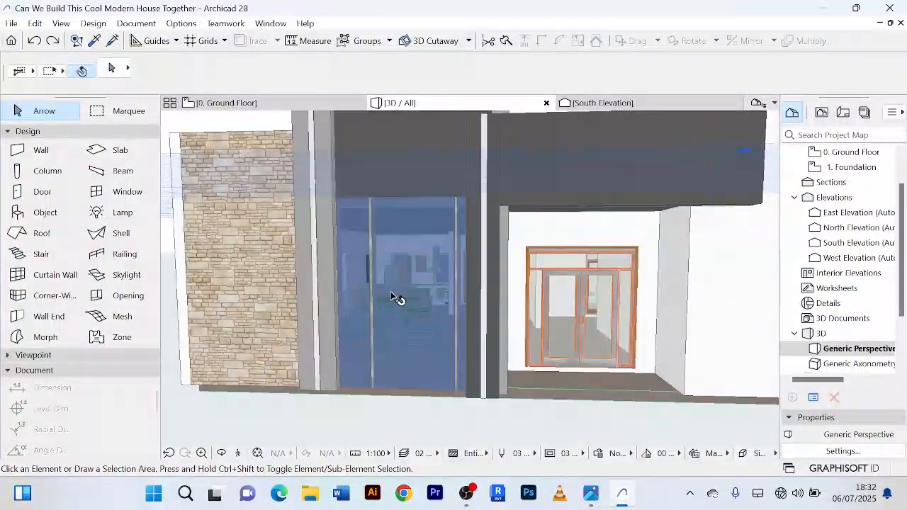
scroll(394, 297, "down", 6)
middle_click_drag(417, 413, 431, 398, "shift")
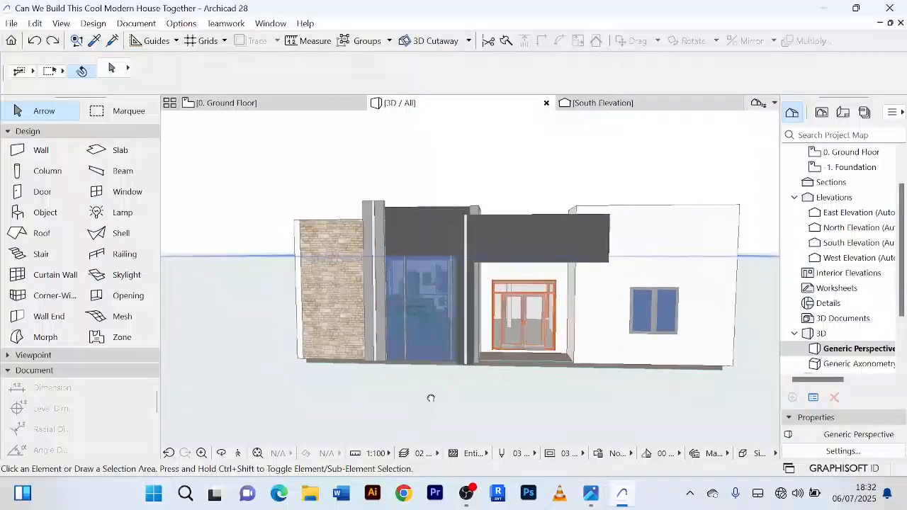
scroll(444, 322, "up", 2)
scroll(445, 323, "down", 2)
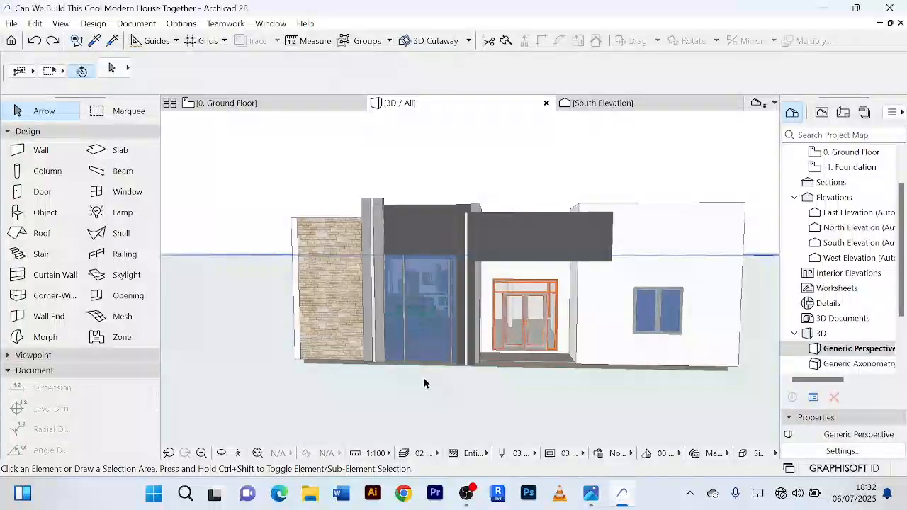
Draw a horizontal curtain wall about 4900 mm long just outside the living room's front wall on the ground floor plan.
left_click(227, 102)
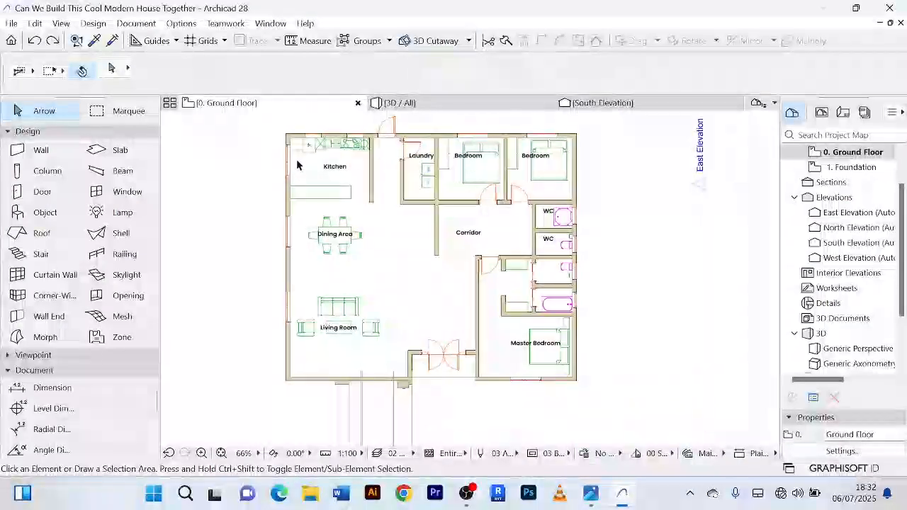
scroll(262, 317, "down", 2)
scroll(291, 301, "up", 5)
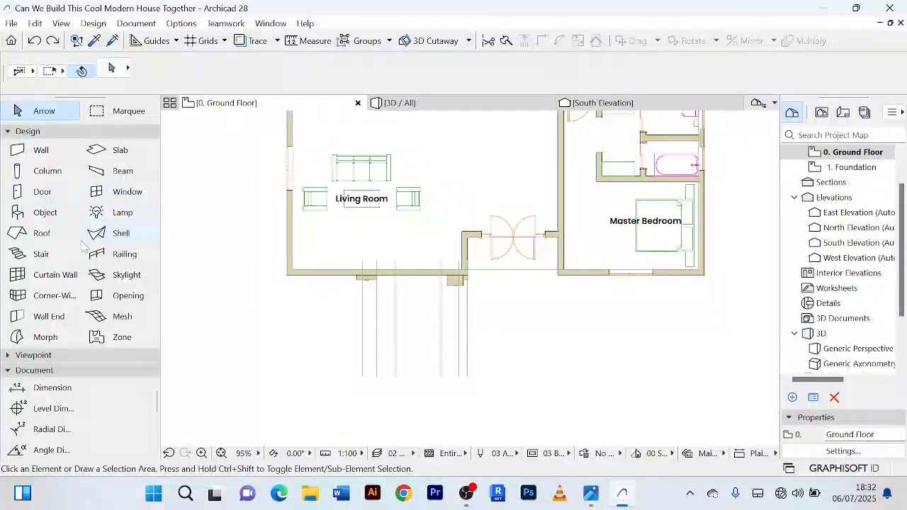
left_click(59, 279)
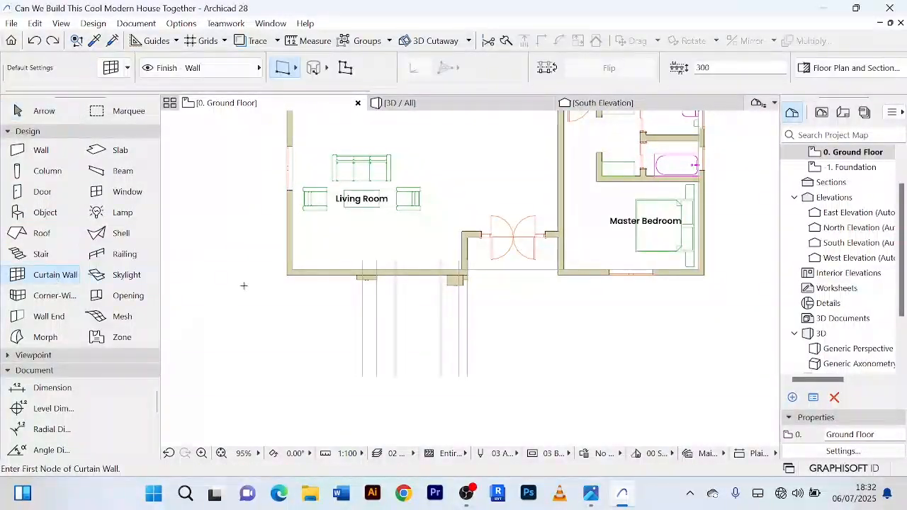
left_click(297, 304)
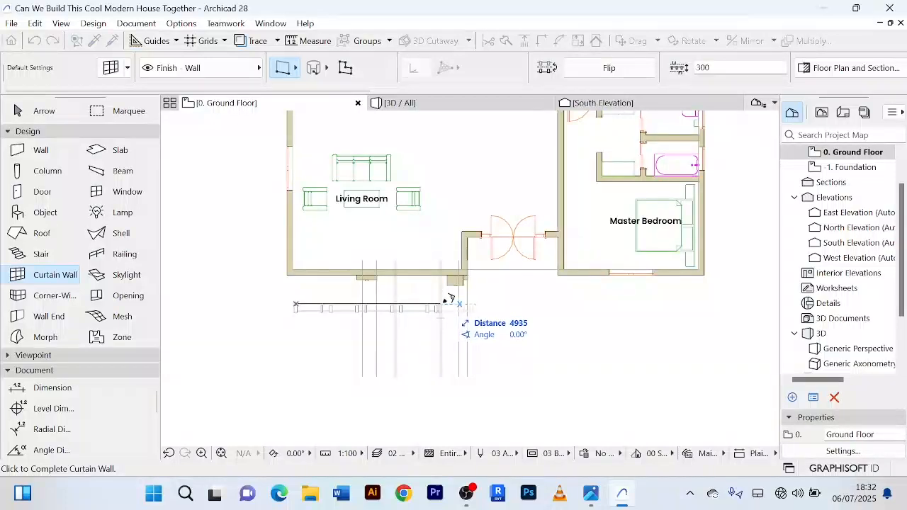
left_click(454, 299)
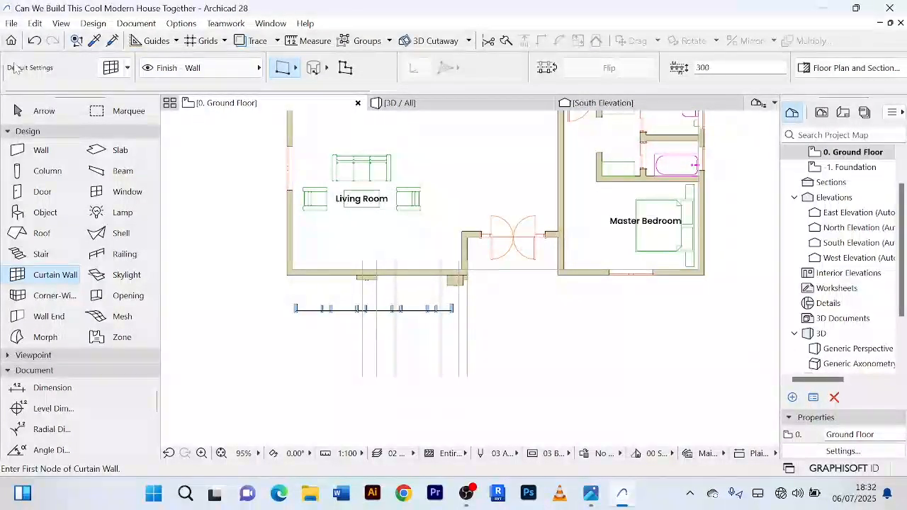
left_click(53, 115)
Select the new curtain wall in the 3D view and examine its frames and panels up close.
left_click(437, 105)
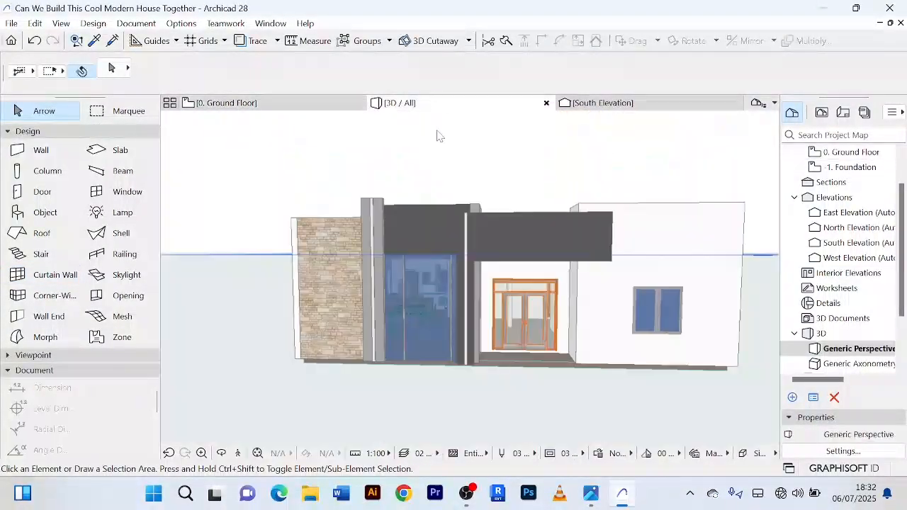
scroll(379, 289, "up", 2)
left_click(328, 276)
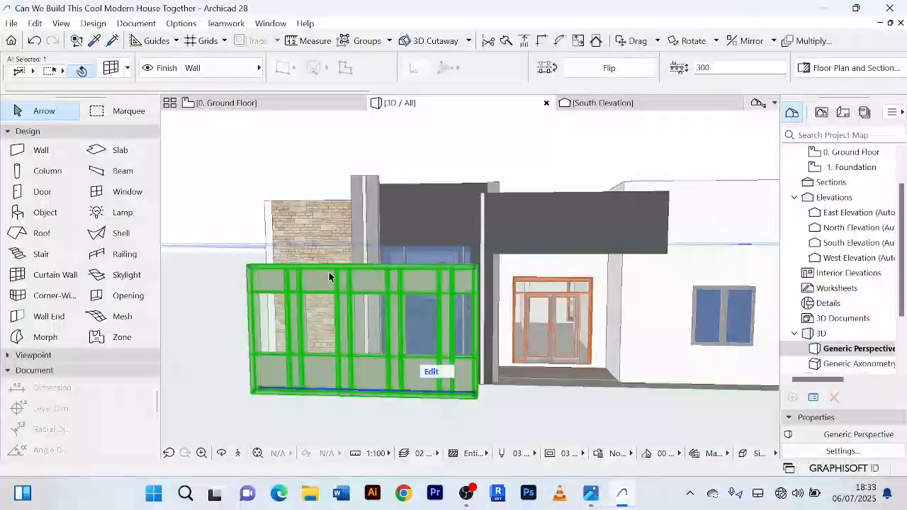
scroll(325, 273, "up", 2)
scroll(323, 271, "down", 1)
middle_click_drag(328, 246, 352, 199)
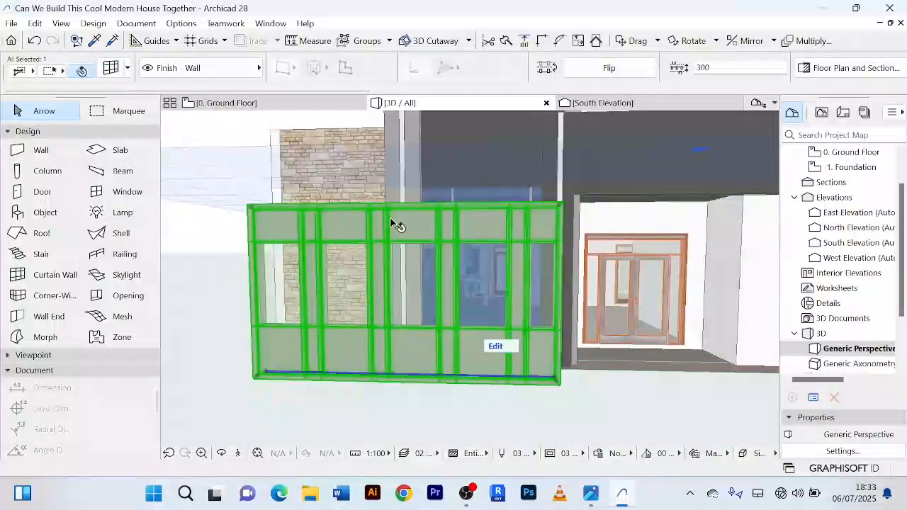
scroll(400, 230, "up", 5)
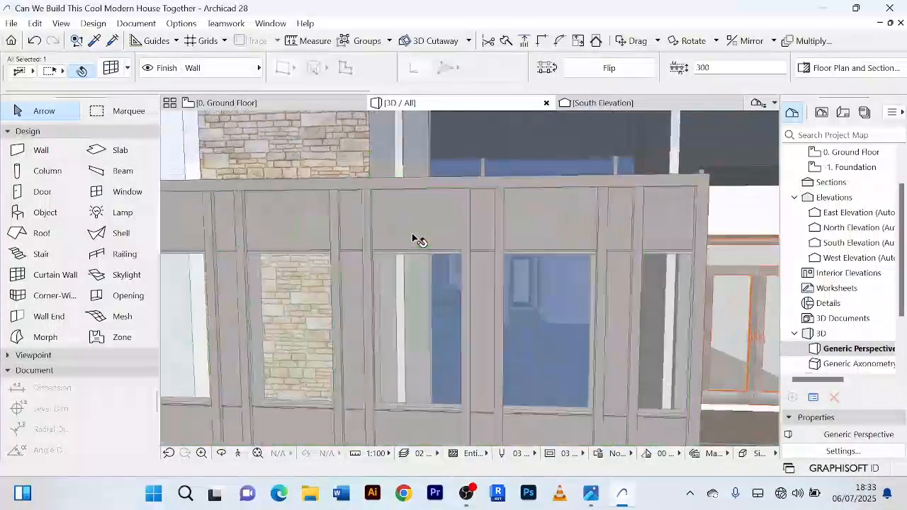
scroll(414, 238, "down", 3)
scroll(408, 234, "down", 1)
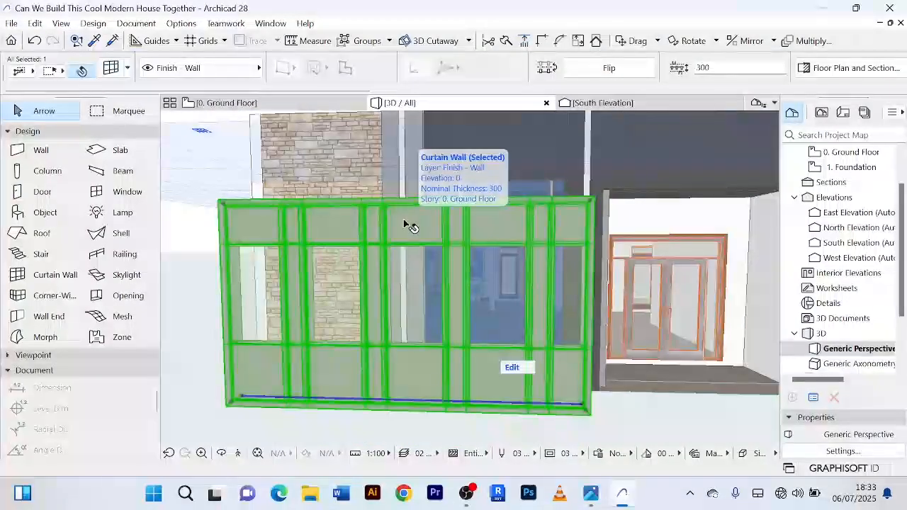
Review the selected curtain wall's member placement and floor plan and section settings.
double_click(405, 222)
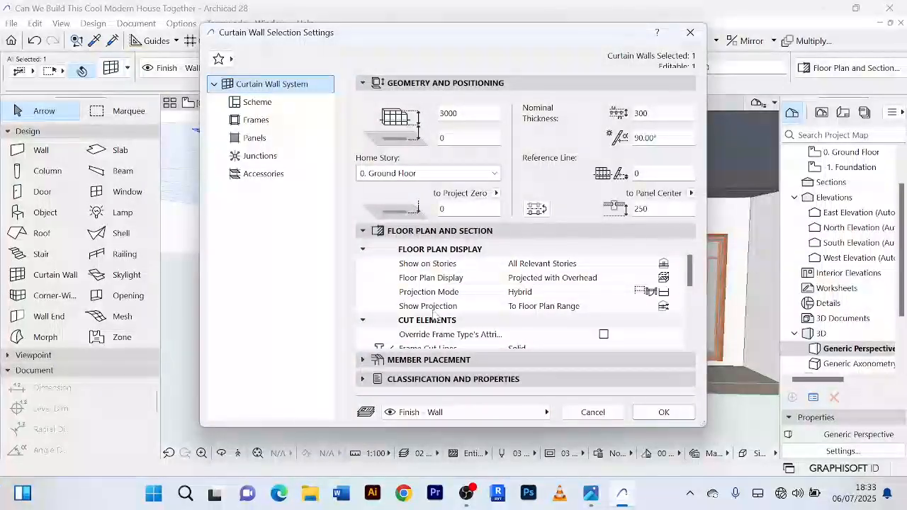
left_click(363, 360)
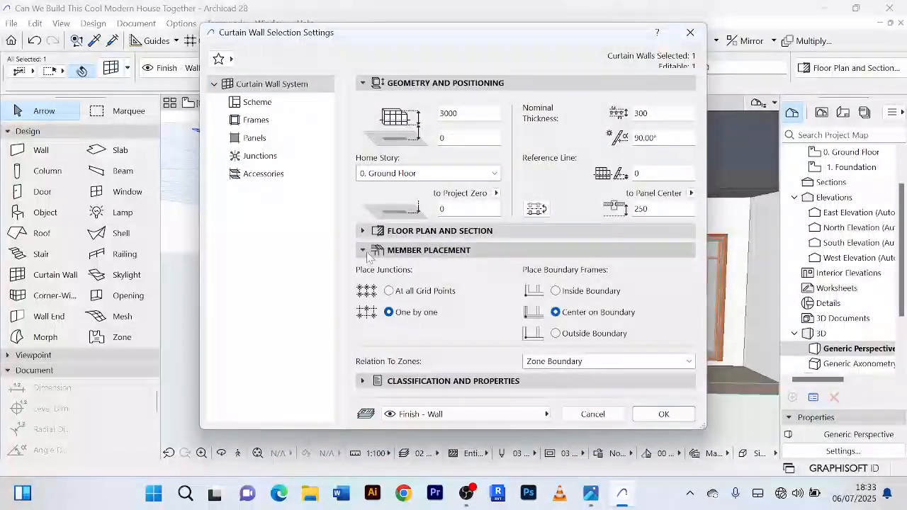
left_click(364, 251)
left_click(362, 231)
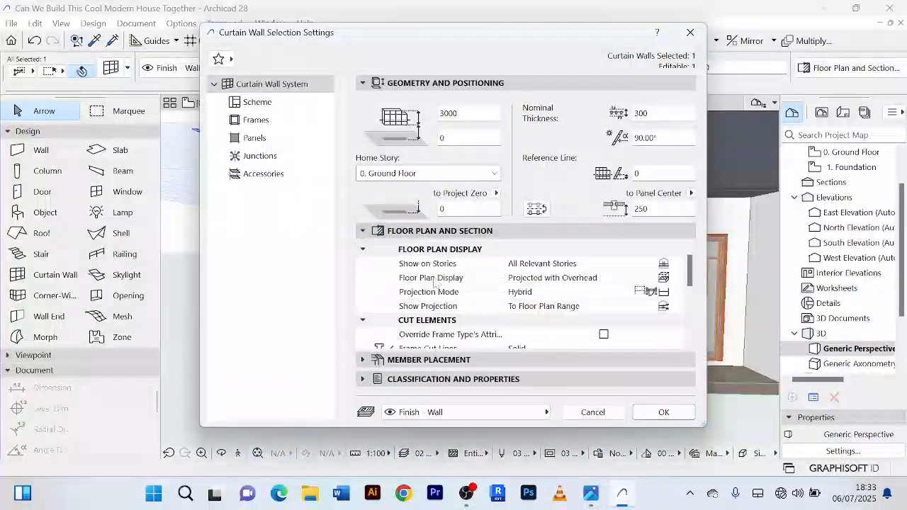
scroll(525, 314, "down", 3)
scroll(543, 293, "down", 3)
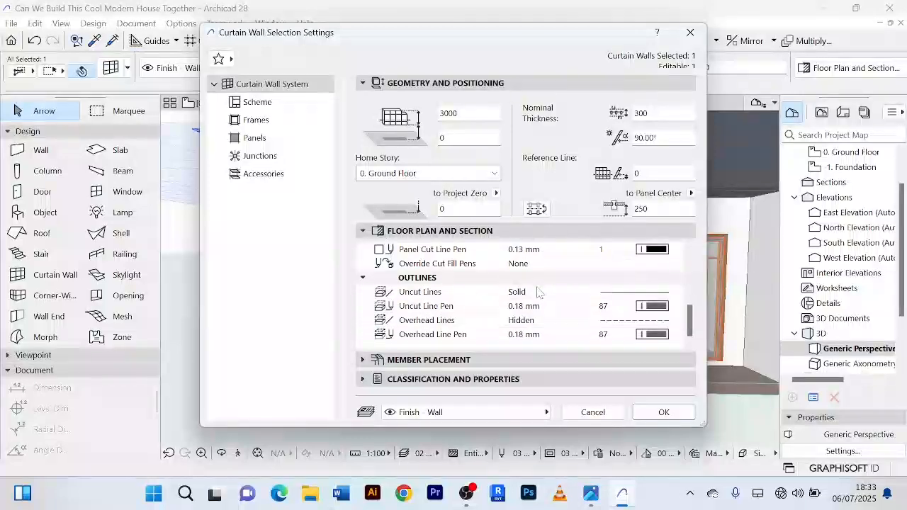
scroll(565, 305, "up", 6)
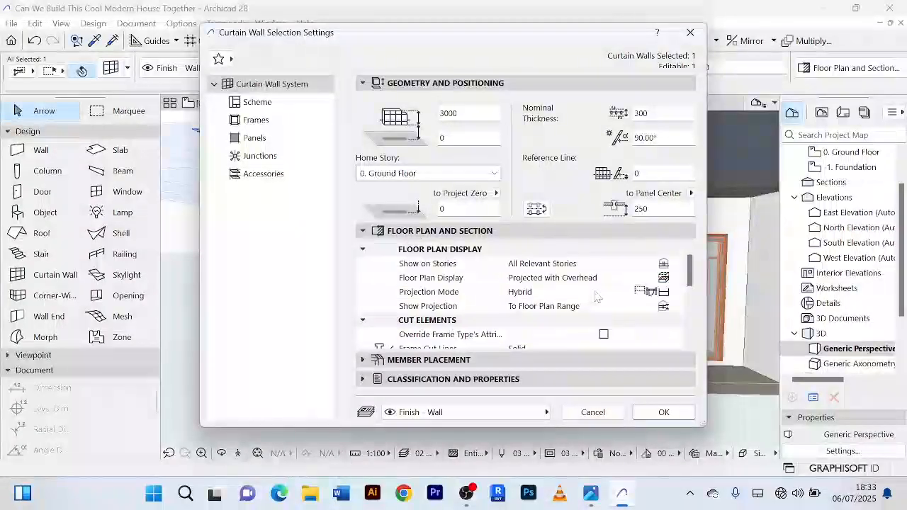
scroll(596, 297, "down", 6)
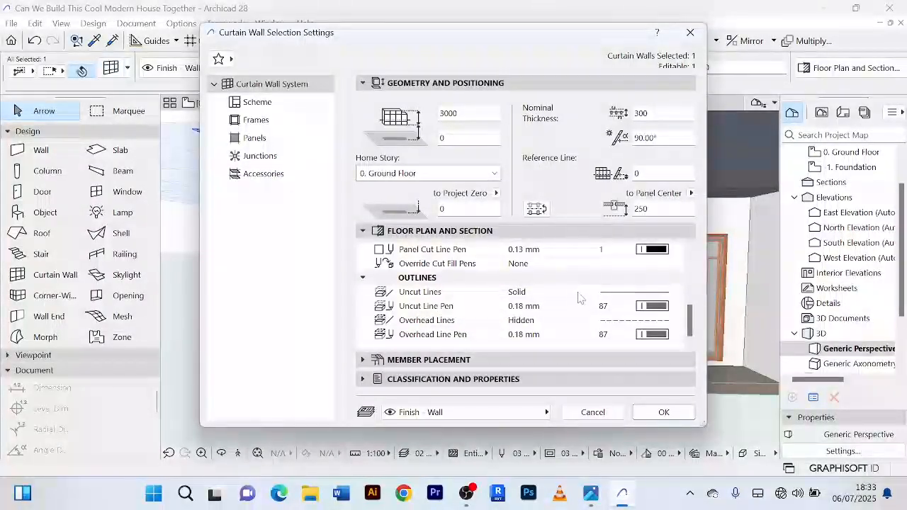
scroll(578, 308, "up", 6)
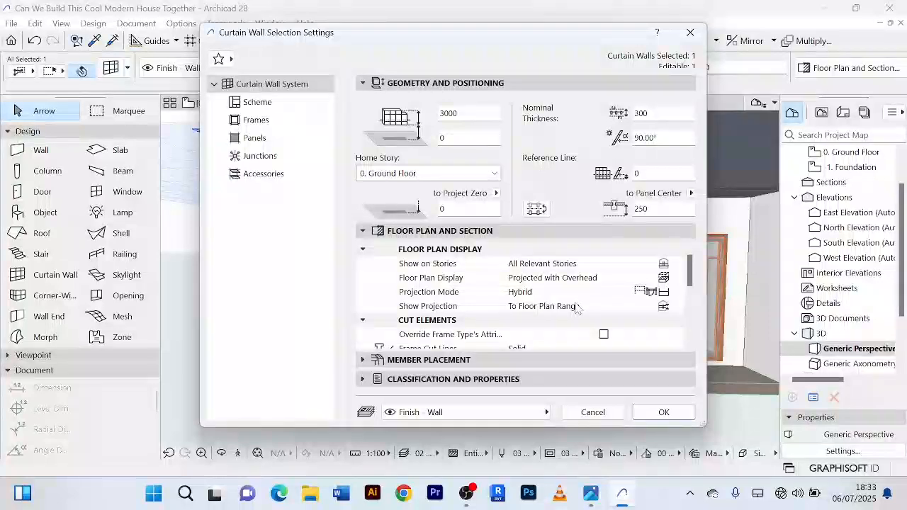
scroll(563, 298, "down", 6)
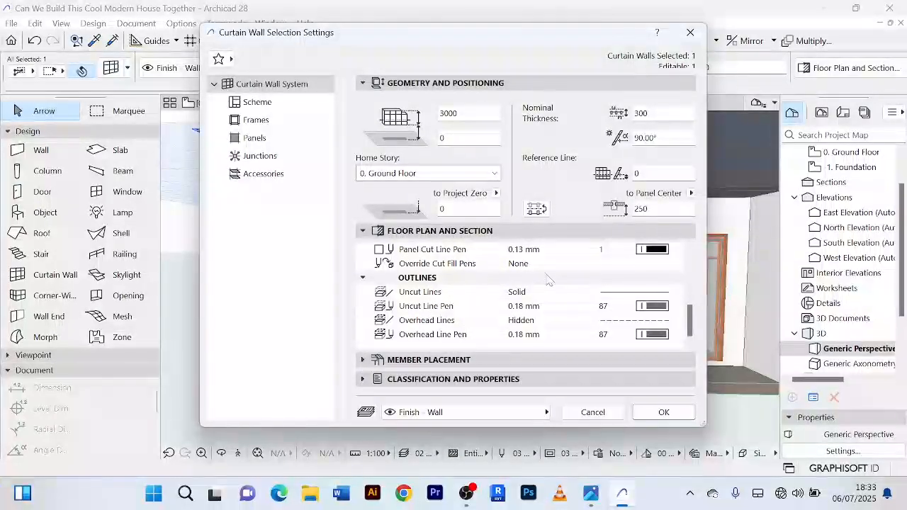
scroll(547, 281, "up", 6)
scroll(552, 298, "down", 6)
left_click(657, 415)
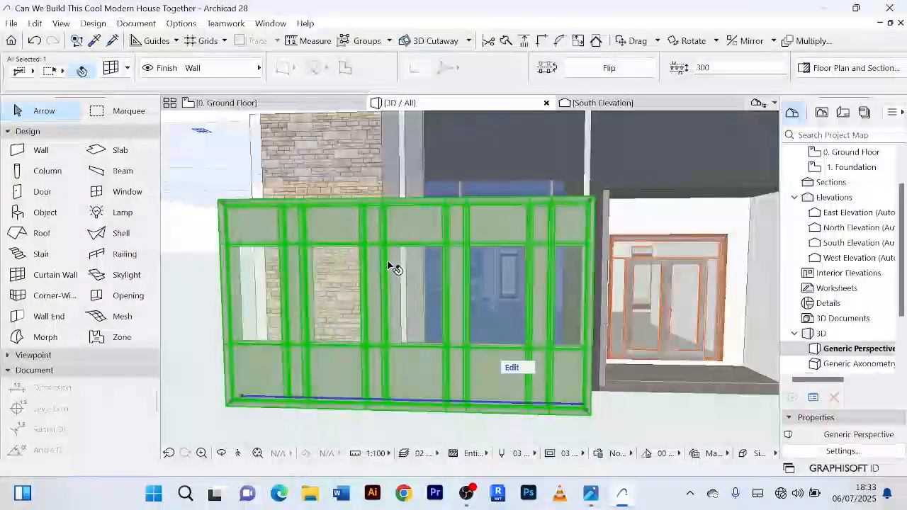
Delete the curtain wall standing in front of the façade.
scroll(392, 267, "up", 5)
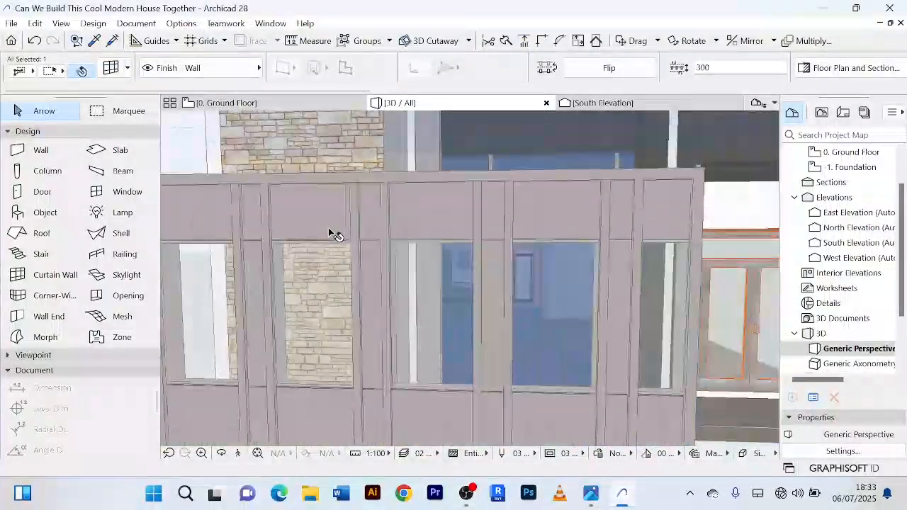
scroll(329, 227, "down", 4)
scroll(402, 225, "up", 3)
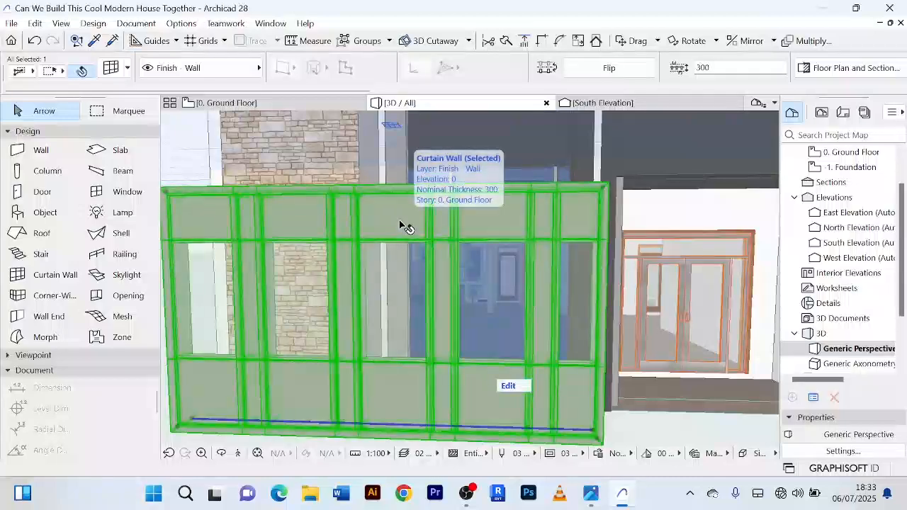
scroll(402, 227, "up", 2)
scroll(411, 229, "down", 3)
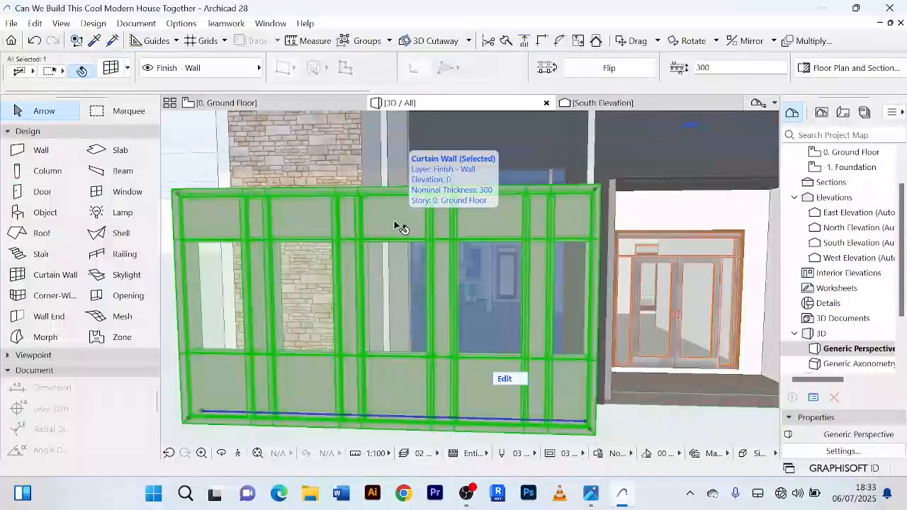
key("Delete")
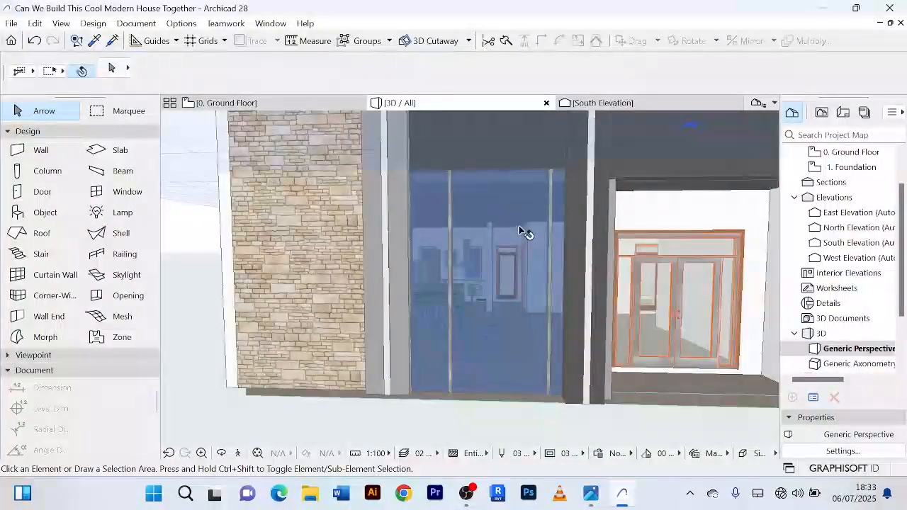
scroll(528, 212, "down", 2)
scroll(544, 175, "down", 2)
middle_click_drag(526, 165, 446, 190)
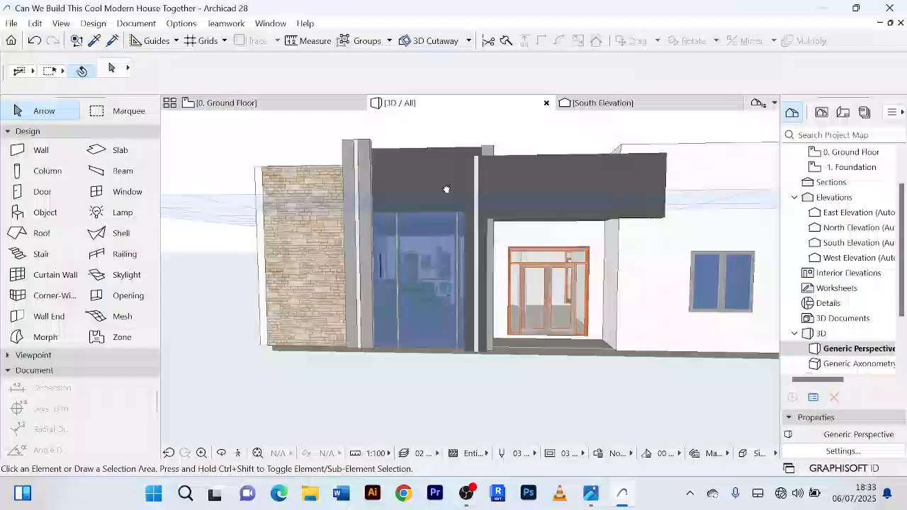
Set the height of the dark horizontal wall above the entrance door to 800 mm.
left_click(572, 178)
scroll(571, 177, "up", 2)
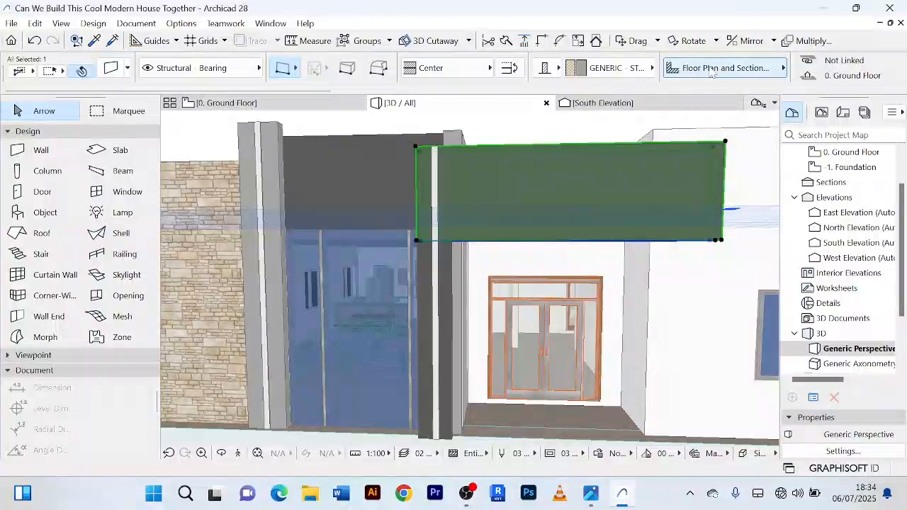
scroll(712, 73, "right", 3)
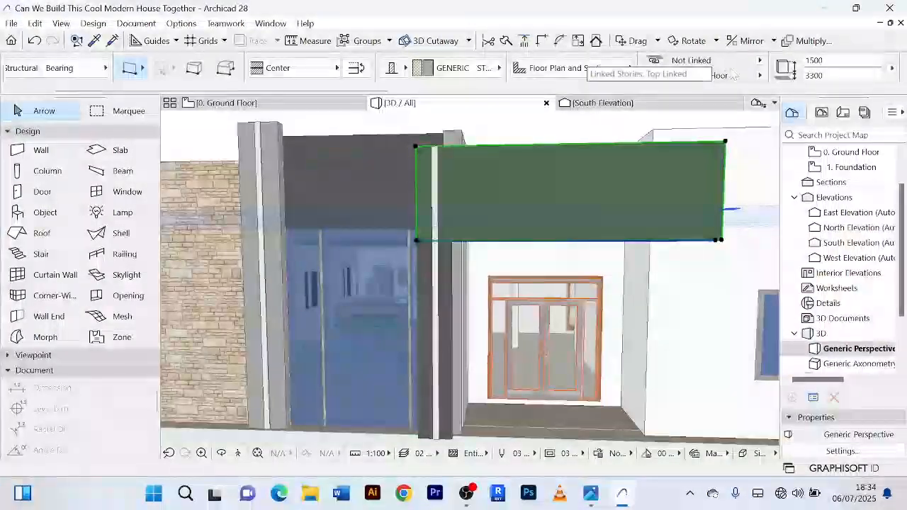
scroll(734, 74, "right", 3)
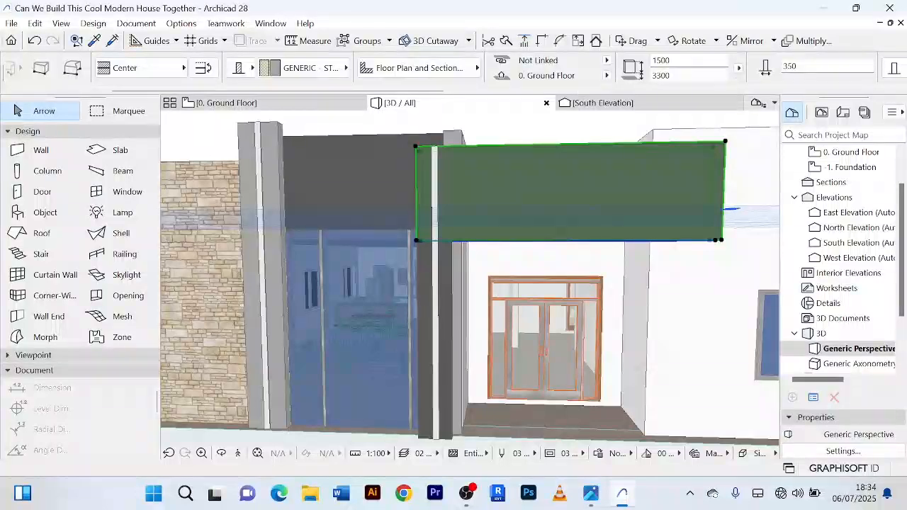
scroll(441, 71, "right", 3)
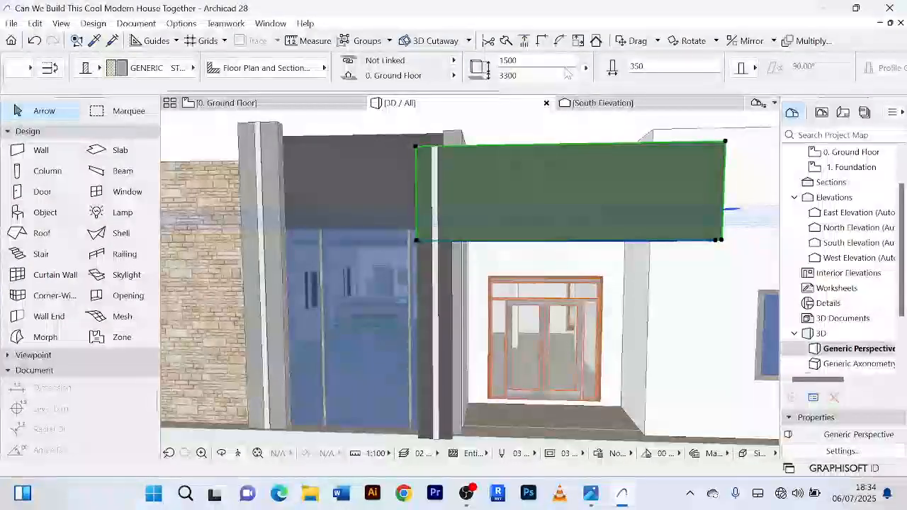
left_click(507, 60)
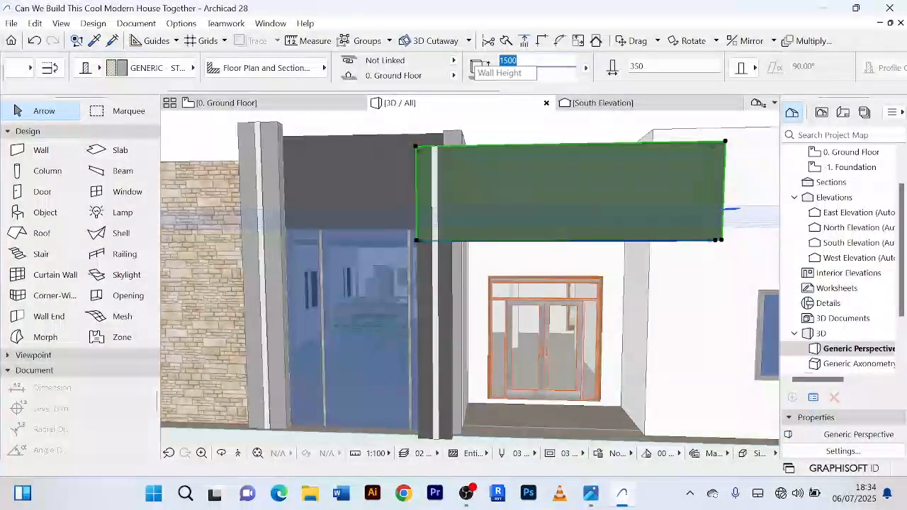
type("800")
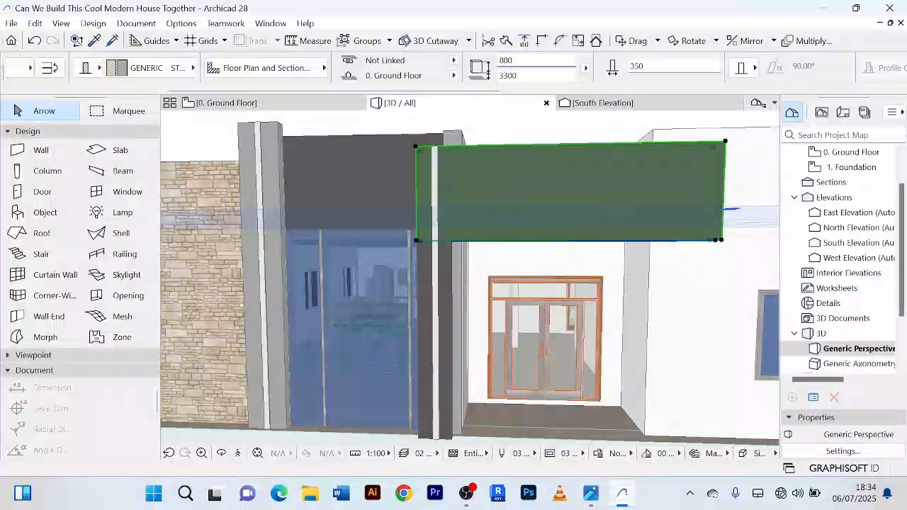
key("Return")
scroll(659, 240, "up", 2)
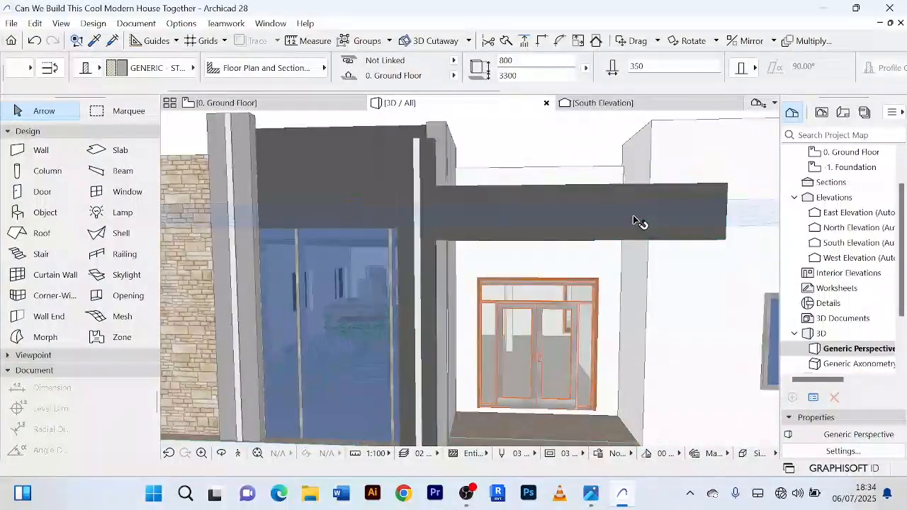
Draw a rectangular slab on the ground floor plan filling the entrance recess in front of the double door.
middle_click_drag(627, 221, 420, 186, "shift")
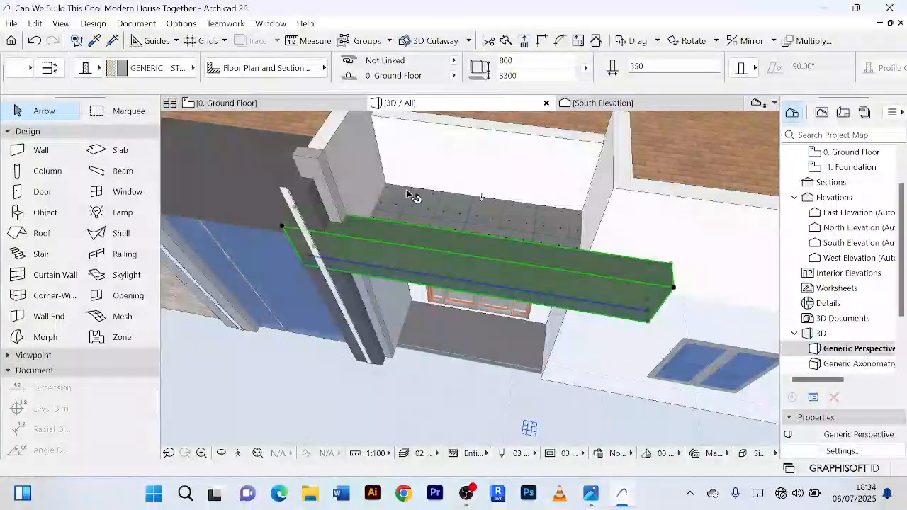
middle_click_drag(455, 213, 427, 204, "shift")
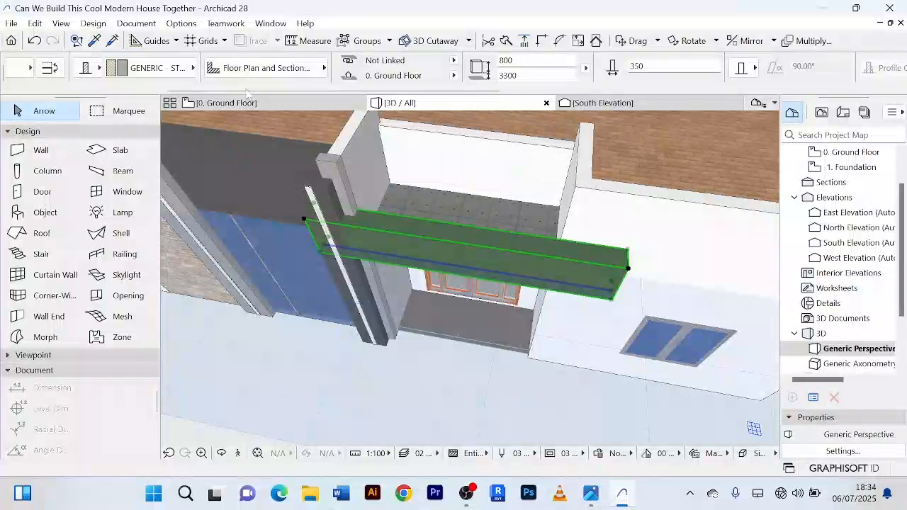
left_click(292, 375)
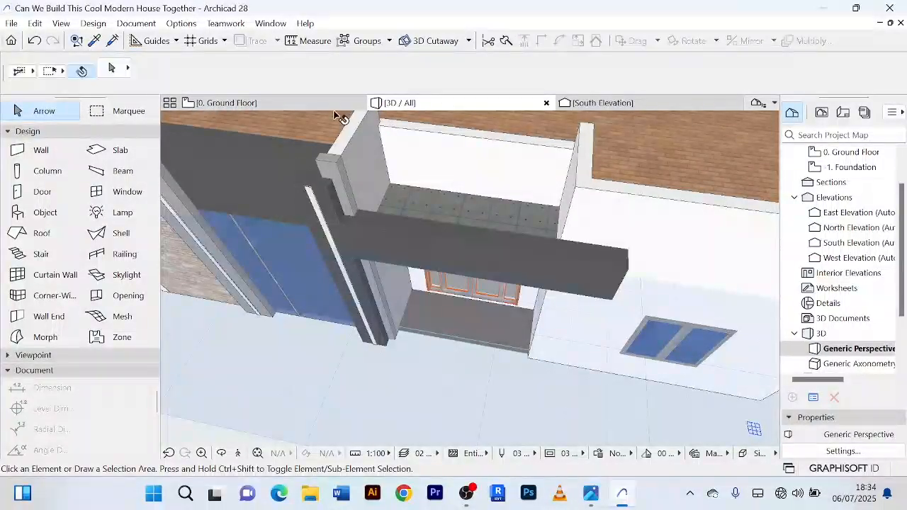
middle_click_drag(380, 229, 432, 172, "shift")
left_click(304, 102)
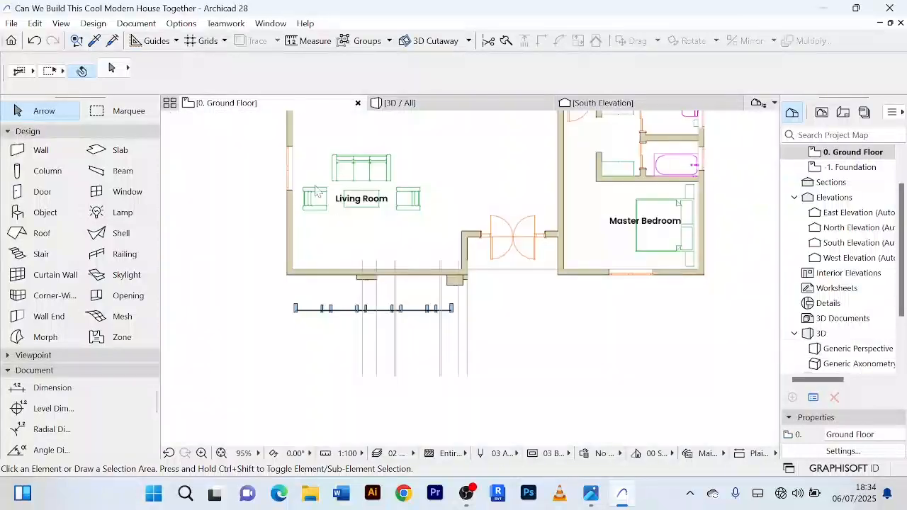
scroll(480, 263, "up", 5)
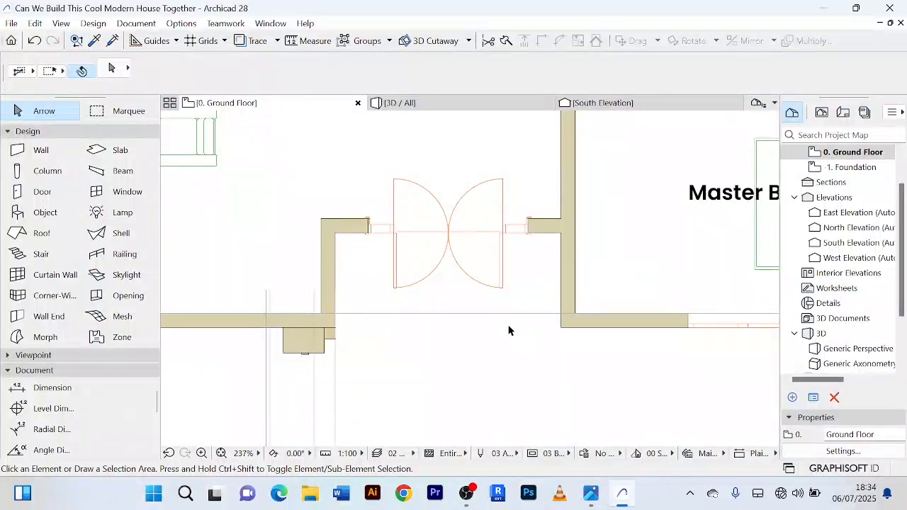
left_click(121, 152)
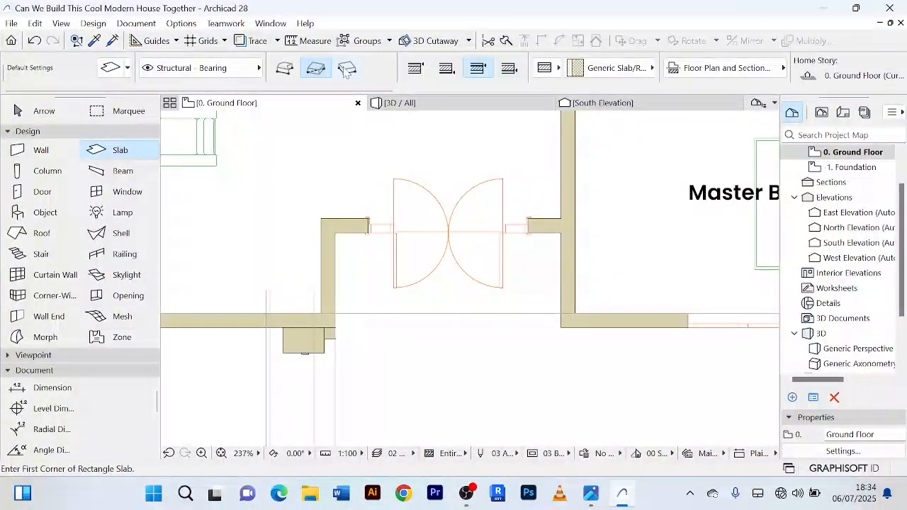
scroll(336, 231, "up", 2)
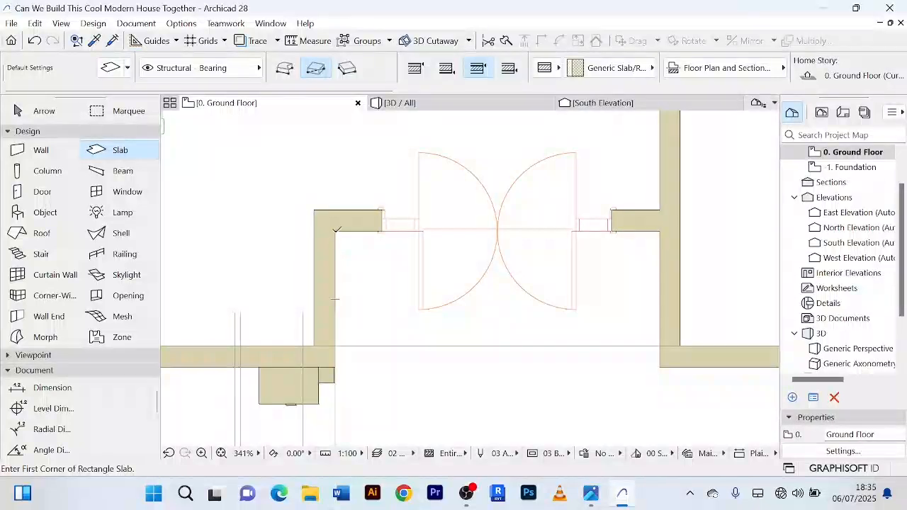
left_click(335, 231)
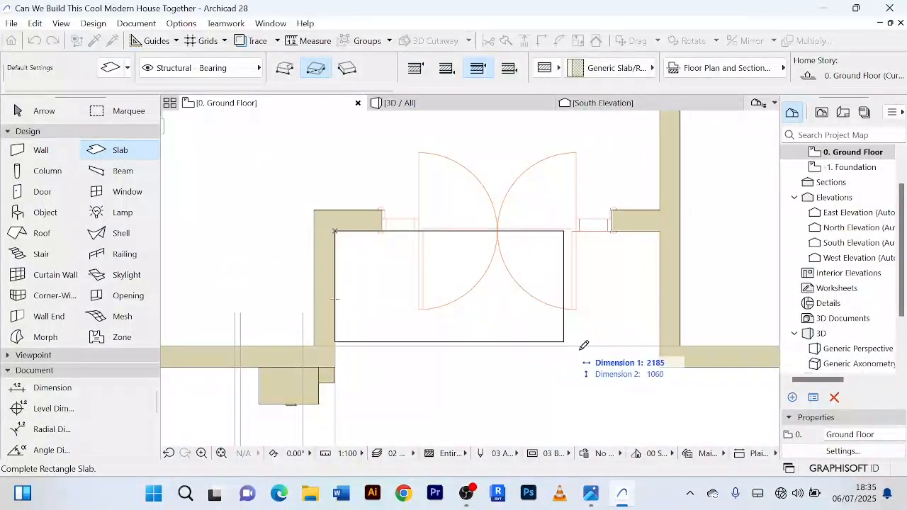
left_click(662, 346)
Configure the slab defaults with a basic structure and a reference plane elevation of 4000 mm to project zero.
scroll(617, 355, "down", 3)
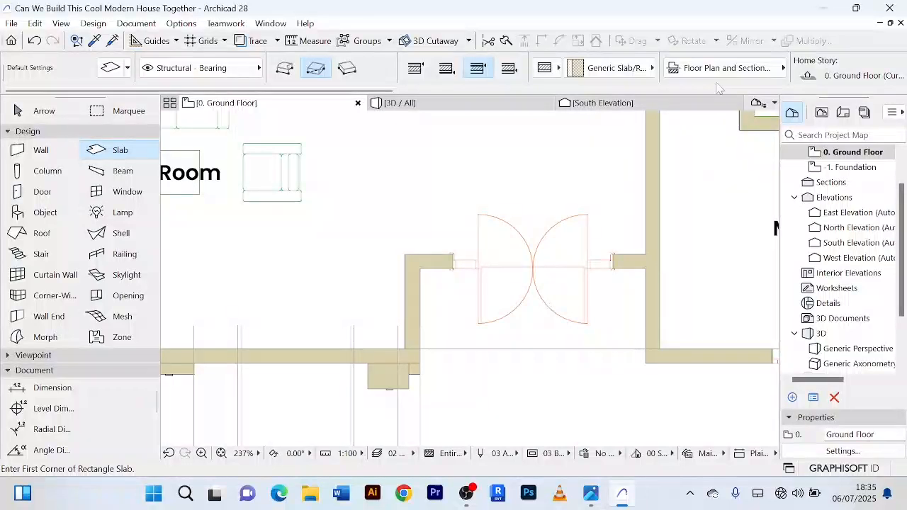
scroll(728, 74, "down", 1)
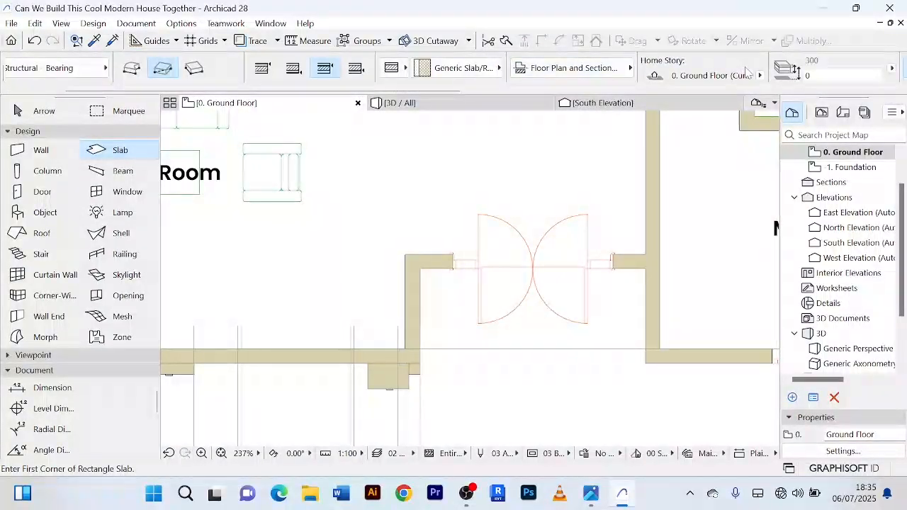
scroll(749, 73, "down", 1)
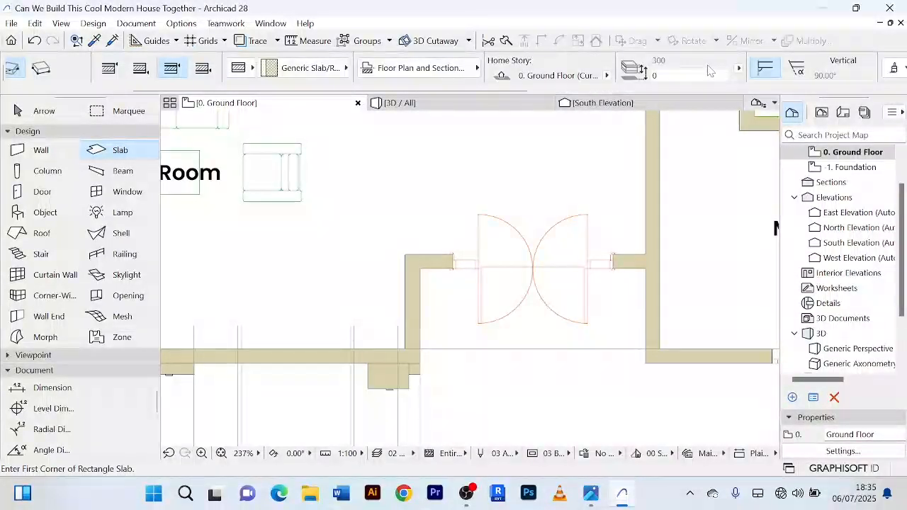
scroll(711, 70, "down", 3)
scroll(515, 83, "up", 3)
key("ctrl+t")
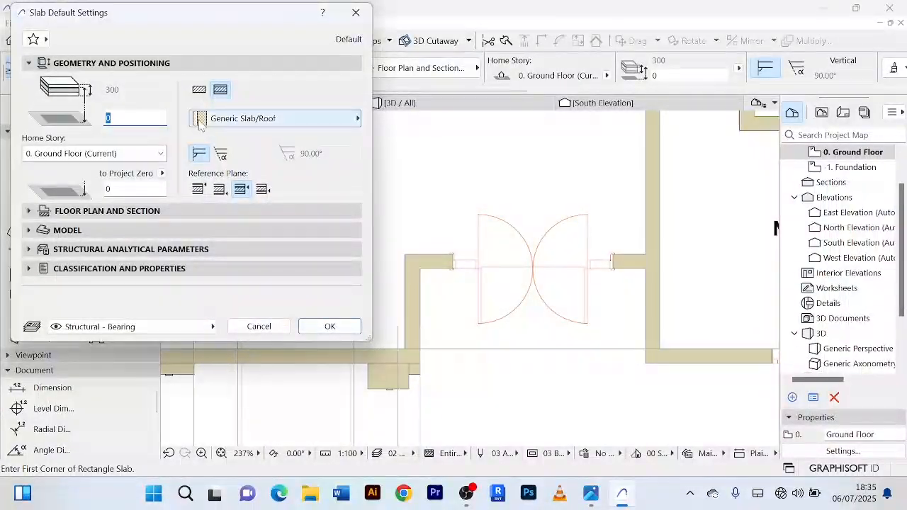
left_click(201, 91)
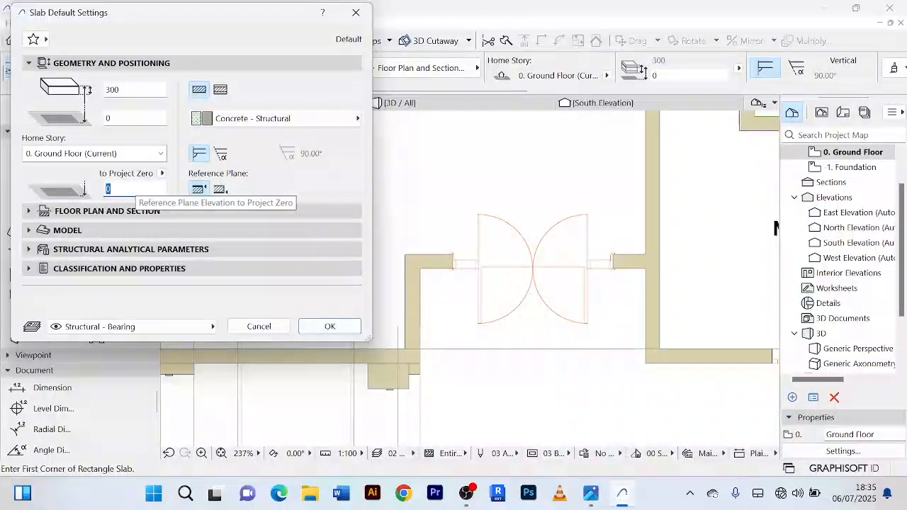
type("4000")
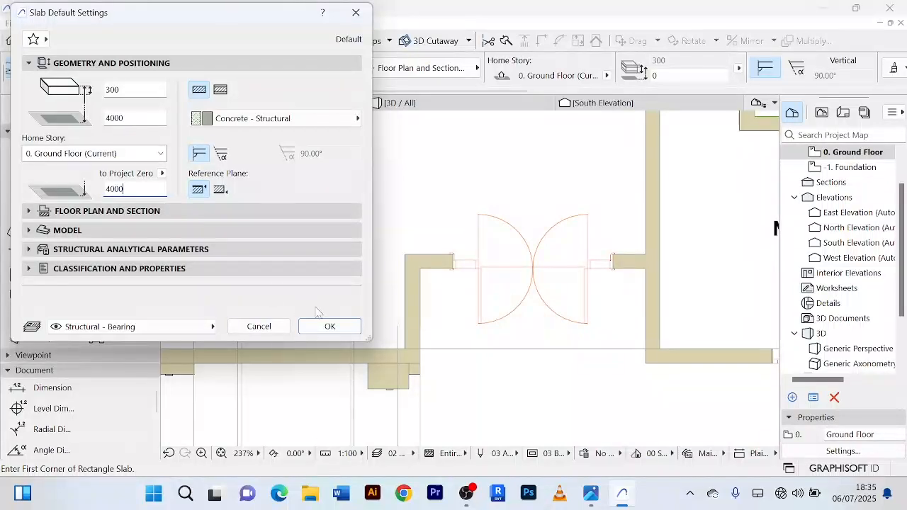
left_click(329, 327)
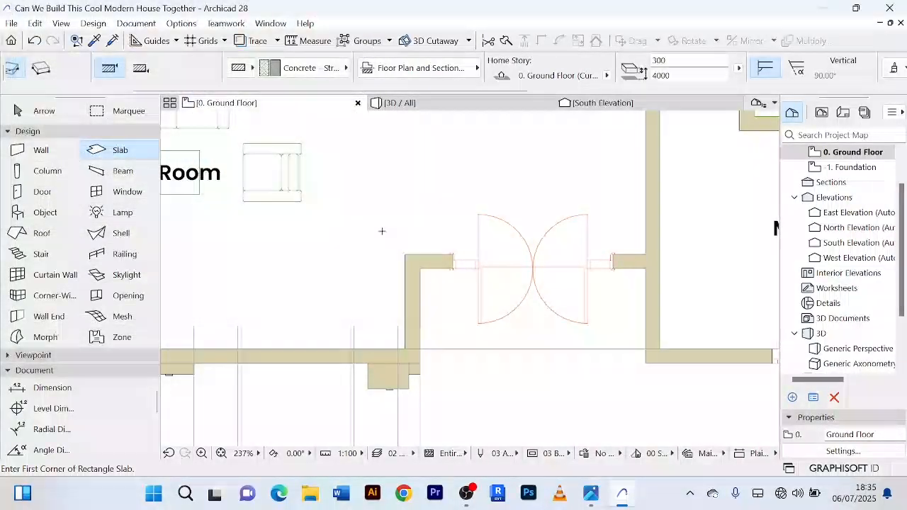
Raise the new entrance slab in the 3D view by setting its offset to the home story to 4000 mm.
left_click(444, 107)
scroll(498, 158, "up", 1)
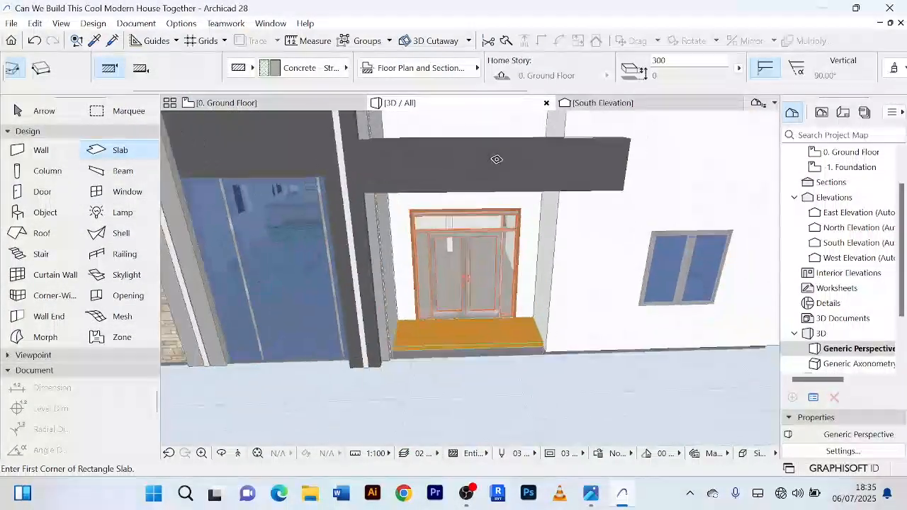
scroll(498, 159, "down", 5)
scroll(490, 194, "down", 5)
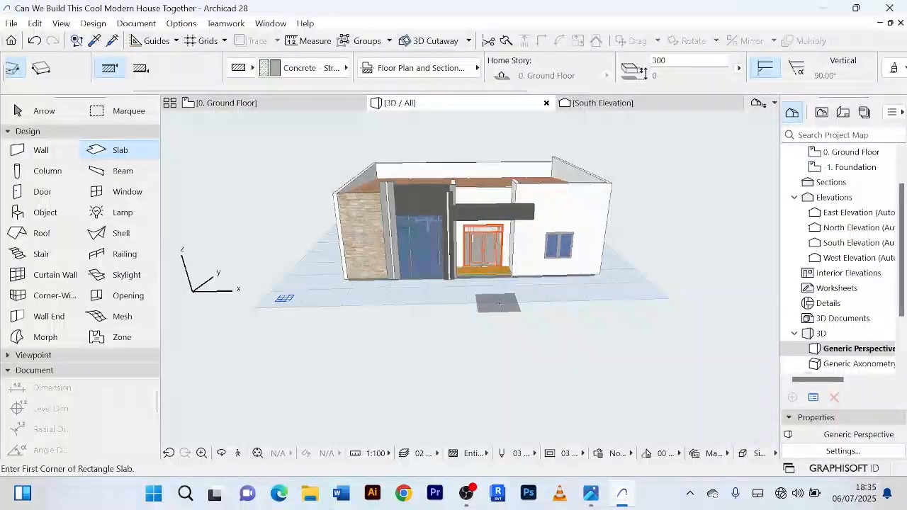
scroll(499, 303, "up", 3)
mouse_move(501, 299)
middle_mouse_down("shift")
mouse_move(511, 277)
mouse_move(490, 288)
middle_mouse_up("shift")
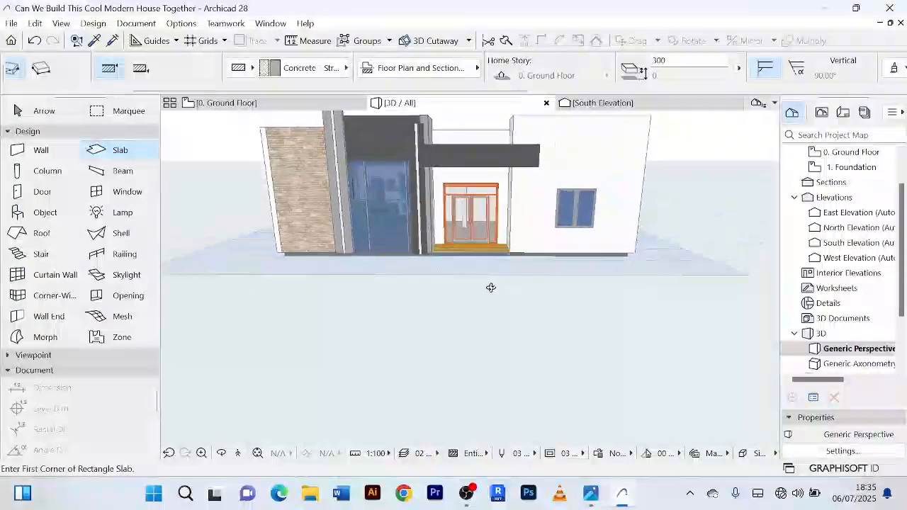
left_click(44, 112)
scroll(494, 268, "up", 5)
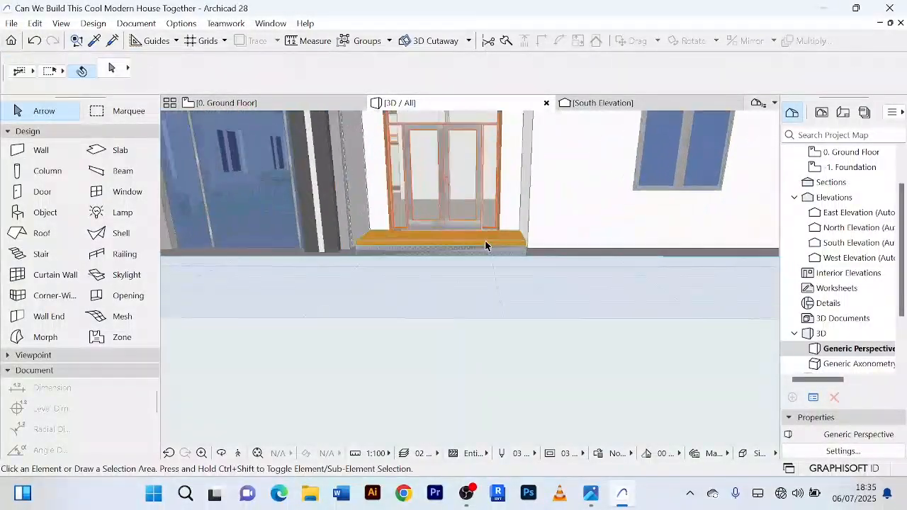
left_click(484, 244)
scroll(475, 295, "down", 2)
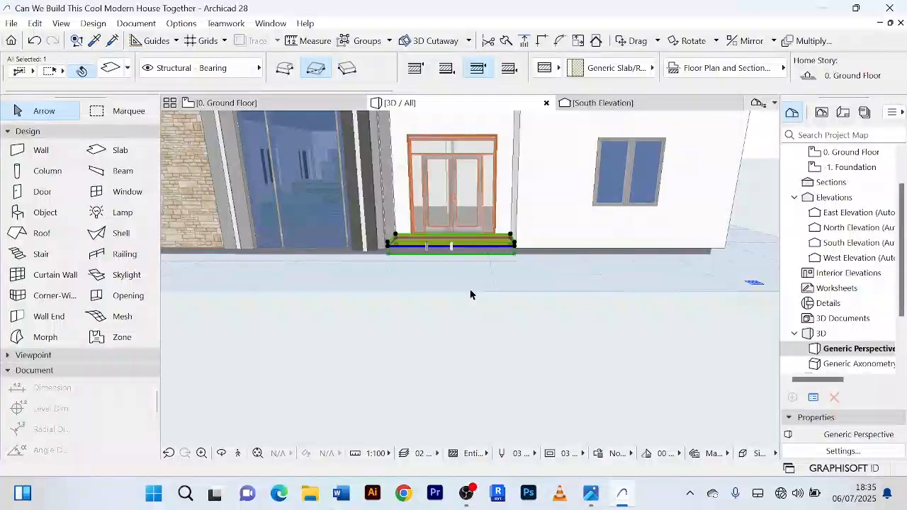
scroll(686, 88, "down", 4)
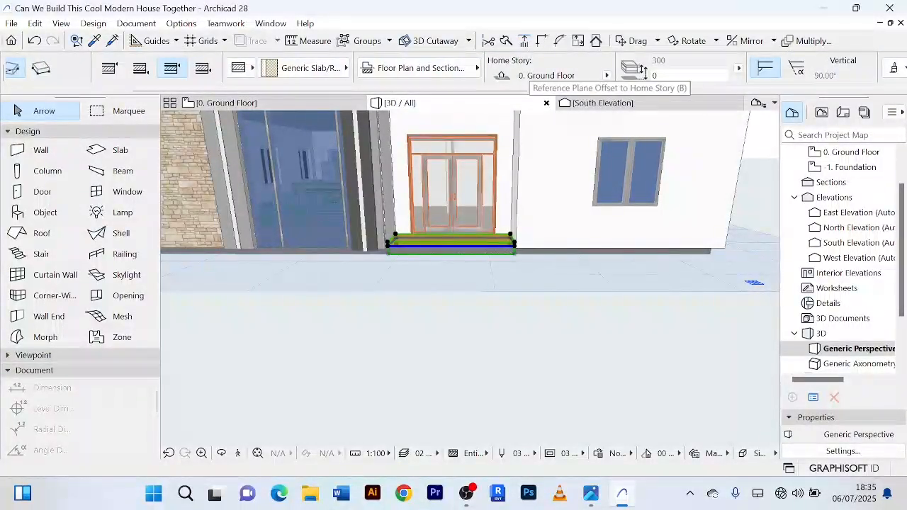
left_click(652, 75)
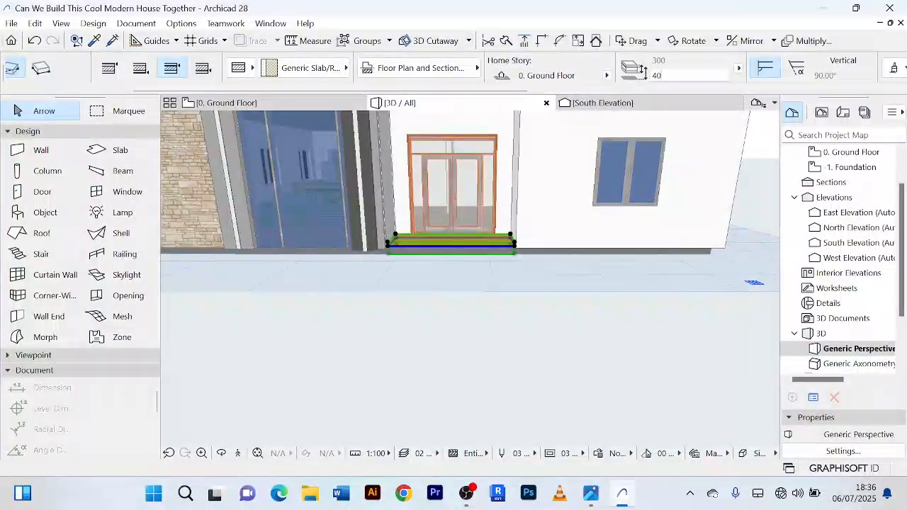
type("4000")
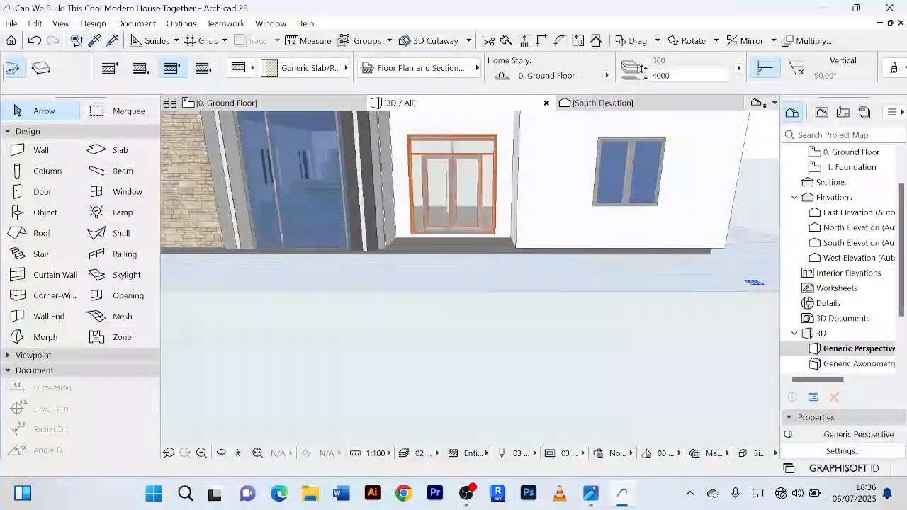
Examine the raised slab's position between the recess walls and behind the dark canopy wall from the front, side and above.
scroll(644, 283, "down", 4)
middle_click_drag(575, 277, 534, 350)
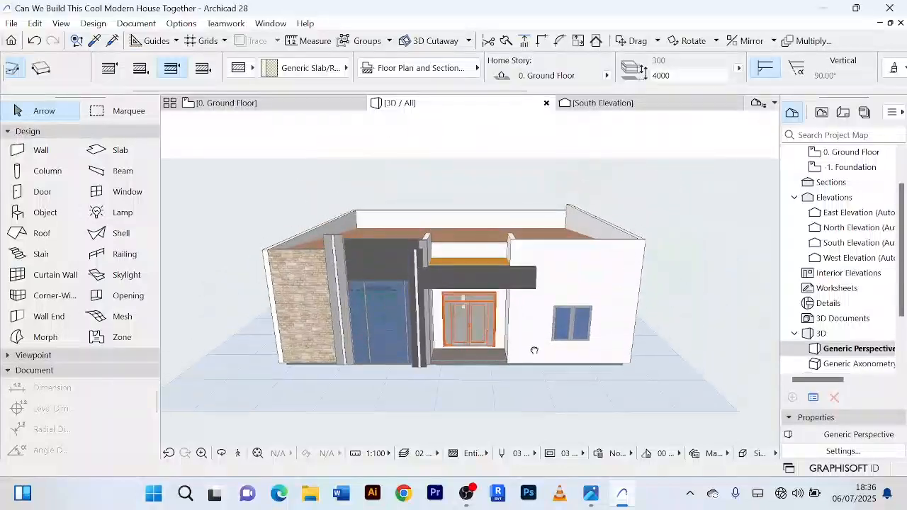
scroll(473, 276, "up", 2)
scroll(473, 273, "up", 2)
scroll(472, 258, "down", 1)
scroll(474, 248, "up", 1)
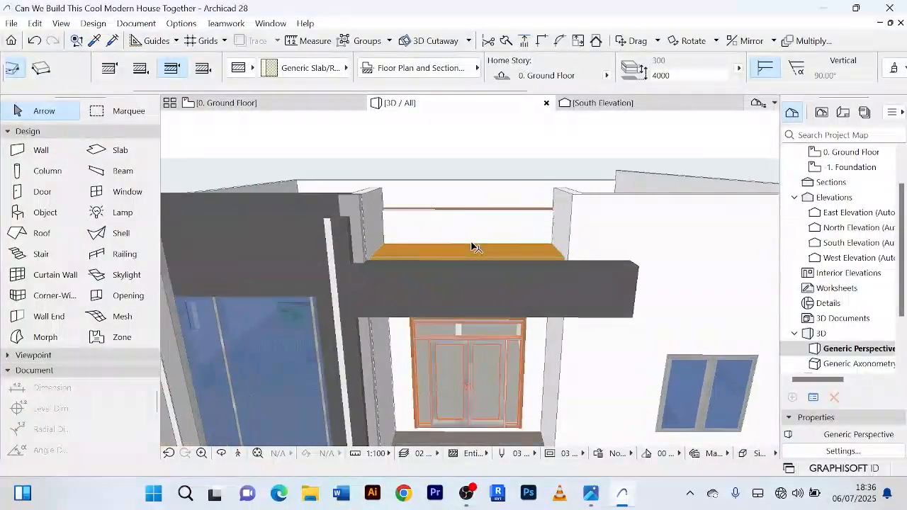
scroll(474, 246, "down", 1)
middle_click_drag(474, 246, 303, 251, "shift")
scroll(444, 272, "up", 4)
scroll(414, 237, "up", 4)
middle_click_drag(417, 234, 384, 208, "shift")
scroll(463, 232, "up", 2)
scroll(464, 236, "down", 3)
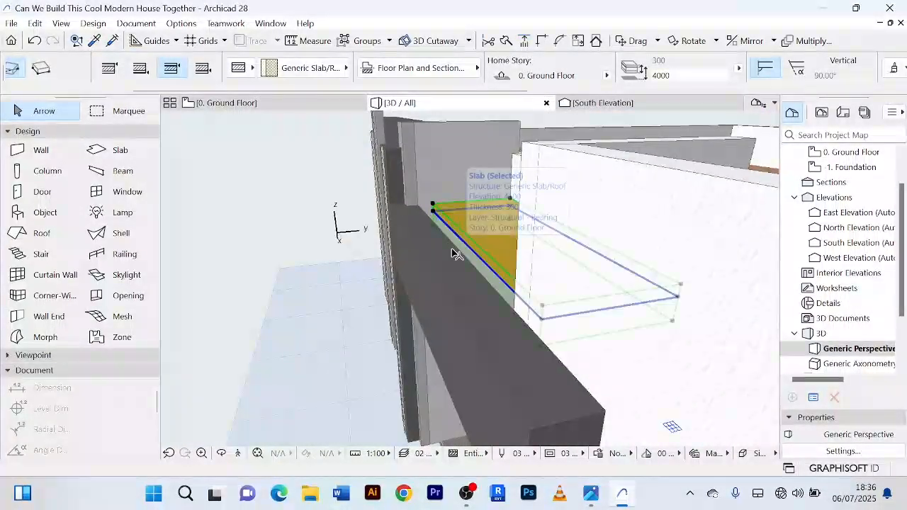
middle_click_drag(457, 257, 593, 135, "shift")
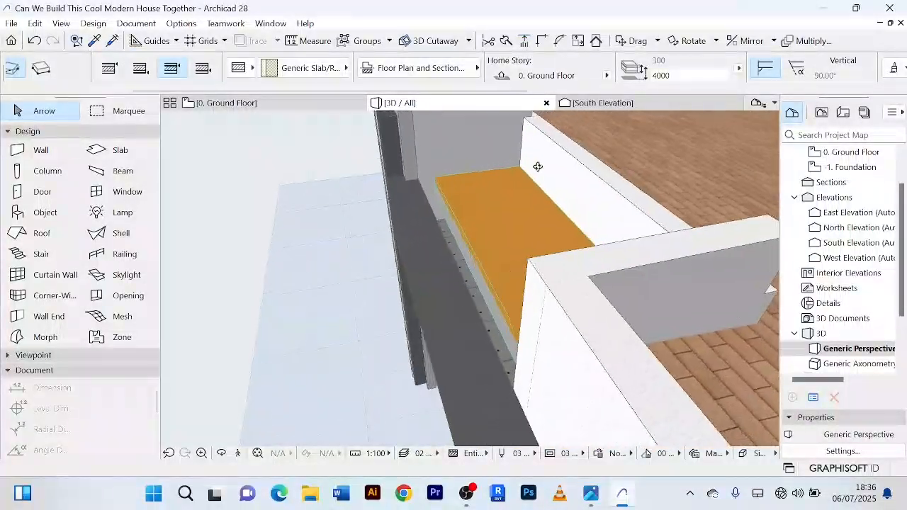
Select the raised slab over the entrance recess, near its corner beside the dark canopy wall.
left_click(279, 162)
middle_click_drag(517, 237, 508, 211, "shift")
left_click(484, 242)
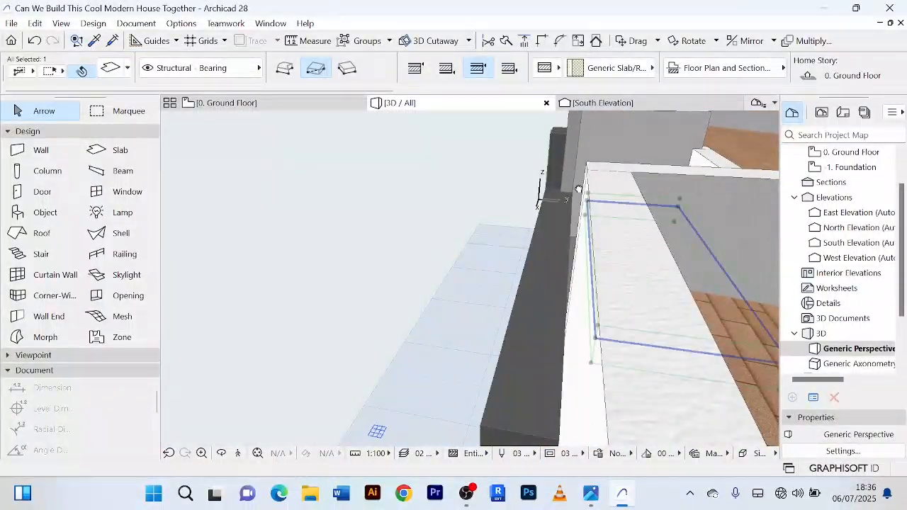
middle_click_drag(578, 189, 317, 345, "shift")
scroll(587, 158, "up", 2)
scroll(324, 361, "up", 5)
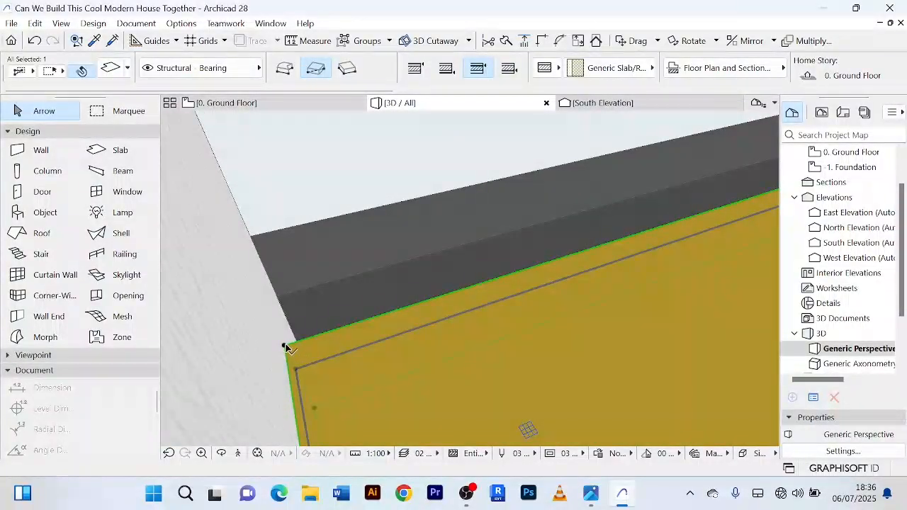
left_click(286, 347)
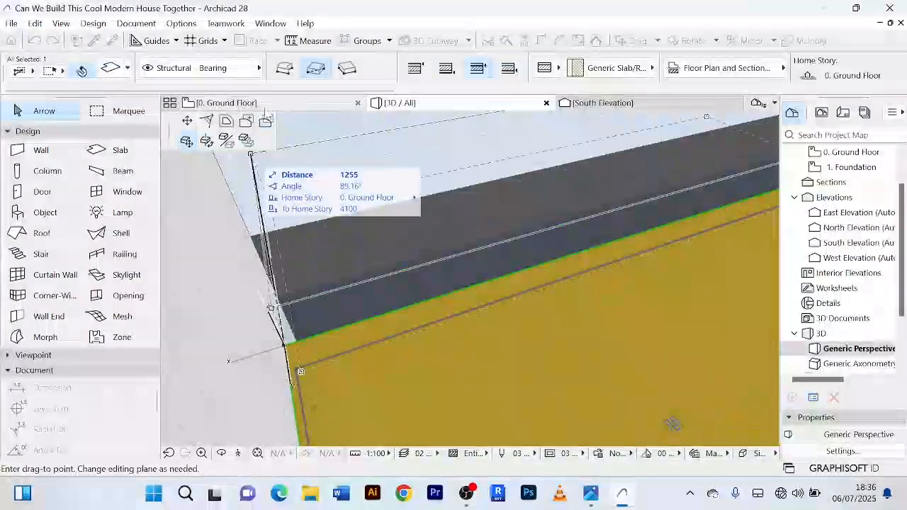
key("Escape")
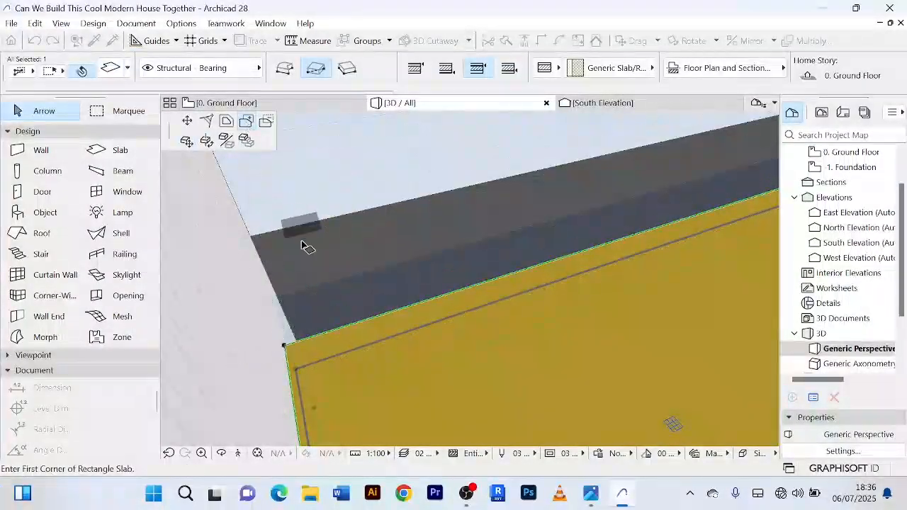
left_click(282, 348)
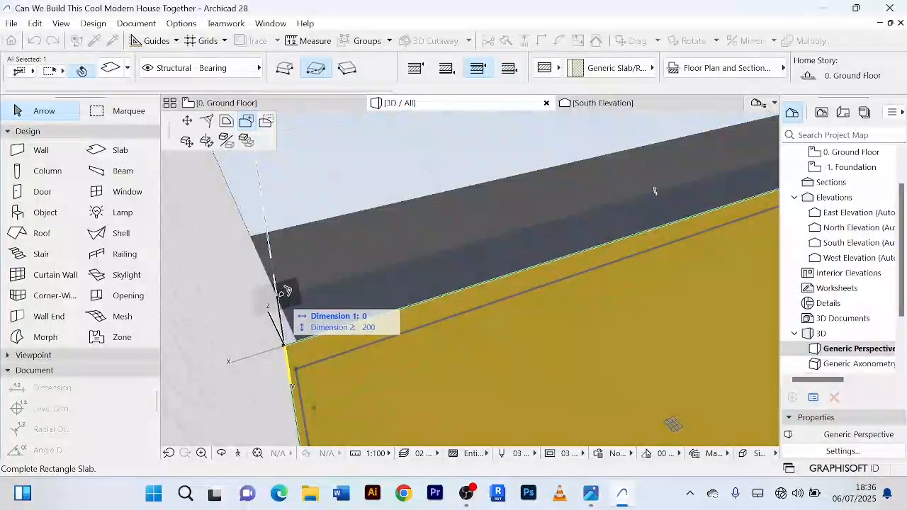
key("Escape")
Extend the raised slab to the dark canopy wall by adding a 3100 by 200 mm rectangle along its front edge.
scroll(384, 314, "down", 1)
middle_click_drag(384, 315, 259, 310)
scroll(508, 301, "down", 2)
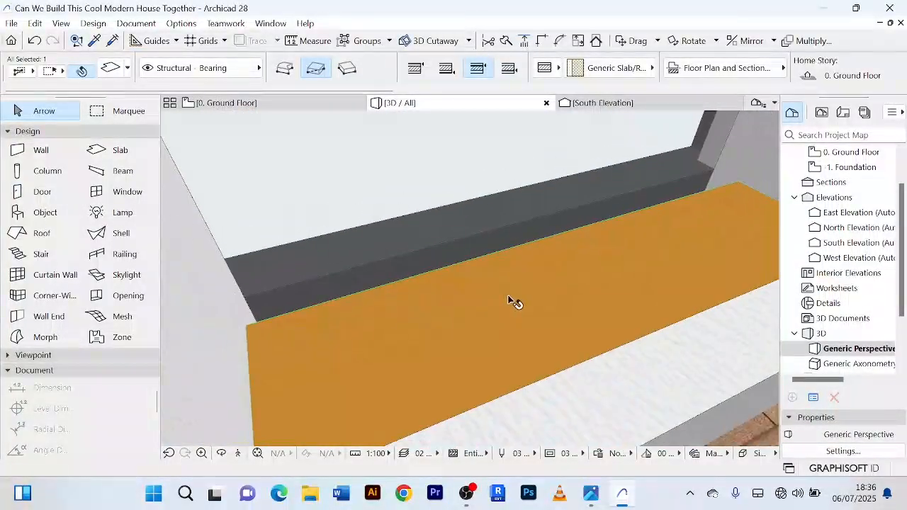
scroll(508, 300, "down", 1)
middle_click_drag(509, 300, 421, 354, "shift")
scroll(465, 329, "down", 1)
middle_click_drag(465, 330, 418, 331)
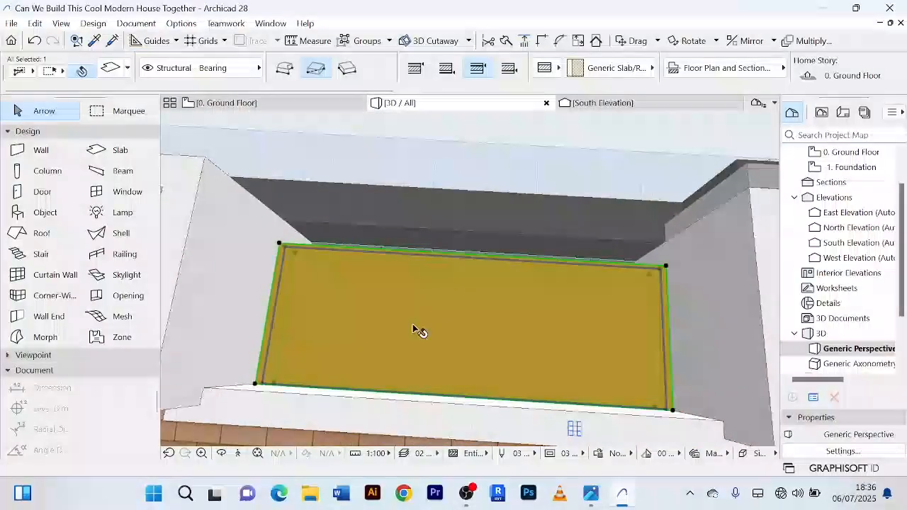
left_click(666, 267)
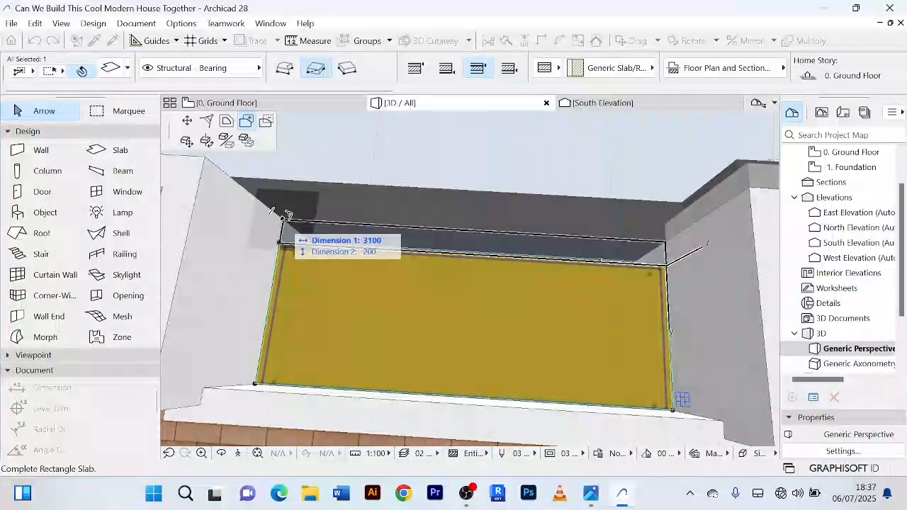
left_click(280, 216)
scroll(468, 300, "down", 2)
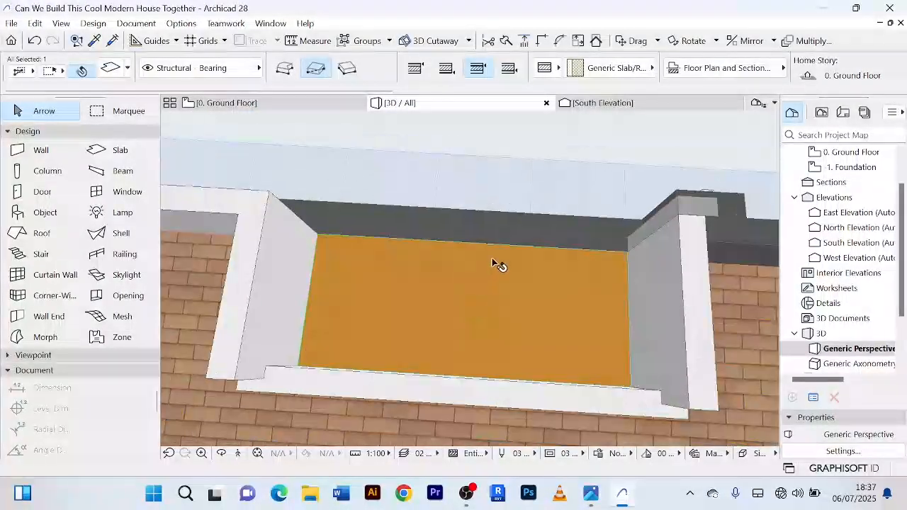
Examine the extended slab behind the canopy wall from the front of the house.
scroll(464, 224, "down", 1)
middle_click_drag(465, 222, 734, 248, "shift")
middle_click_drag(442, 248, 558, 301, "shift")
left_click(245, 230)
scroll(402, 287, "up", 3)
scroll(401, 287, "down", 1)
scroll(559, 302, "down", 5)
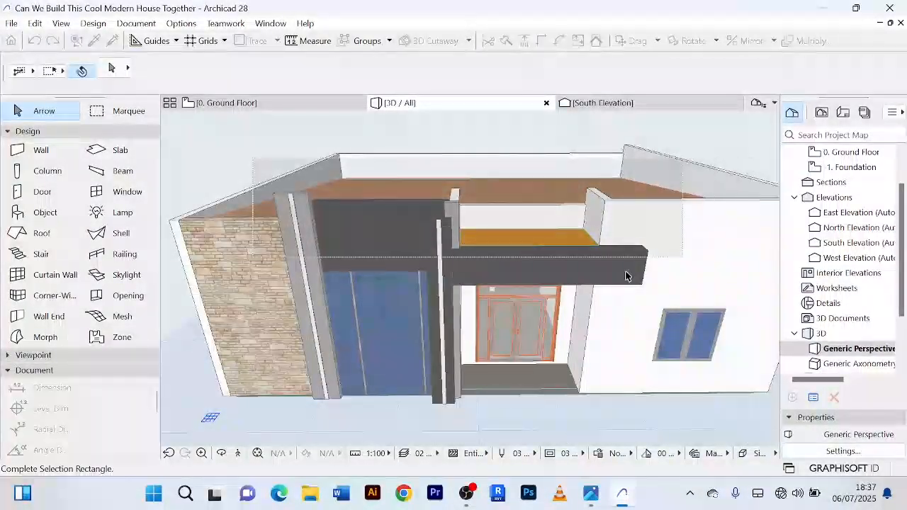
right_click(533, 131)
left_click(604, 206)
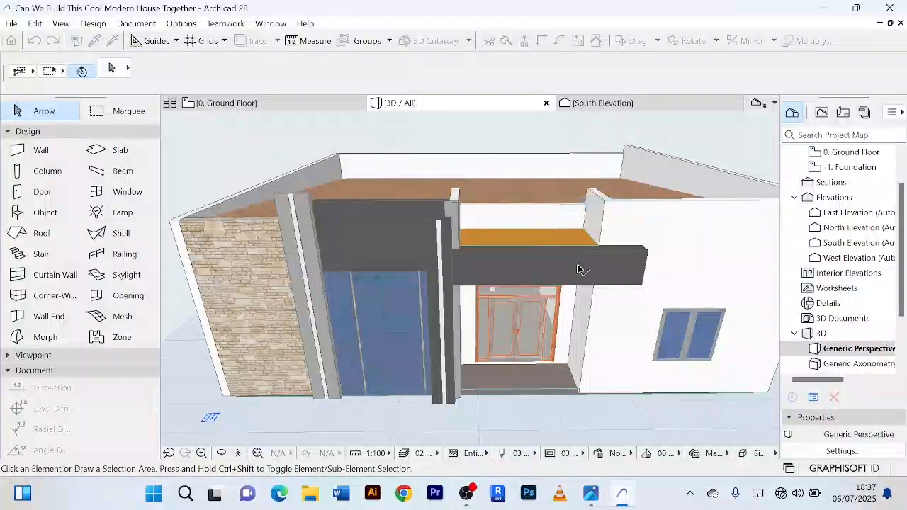
Lower the top of the narrow dark wall beside the entrance to the level of the canopy's top edge.
scroll(579, 268, "down", 2)
middle_click_drag(579, 260, 597, 200, "shift")
scroll(570, 202, "up", 3)
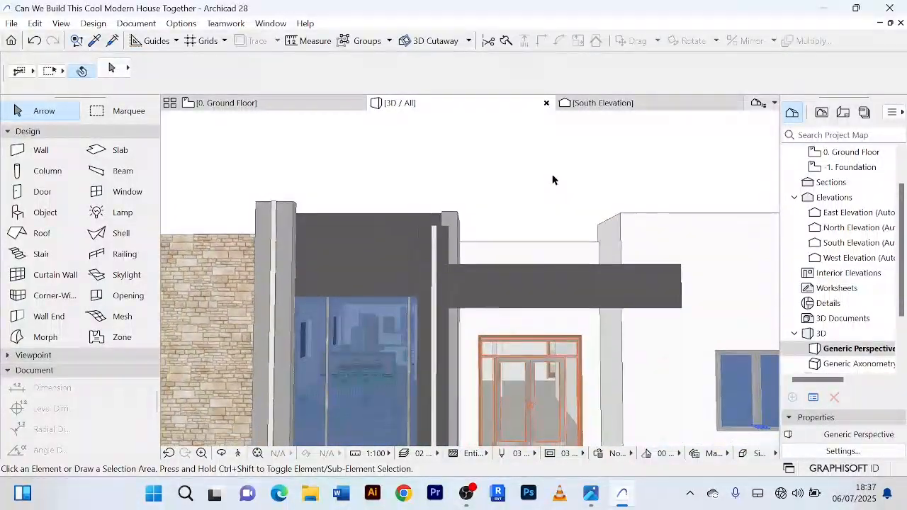
right_click(525, 154)
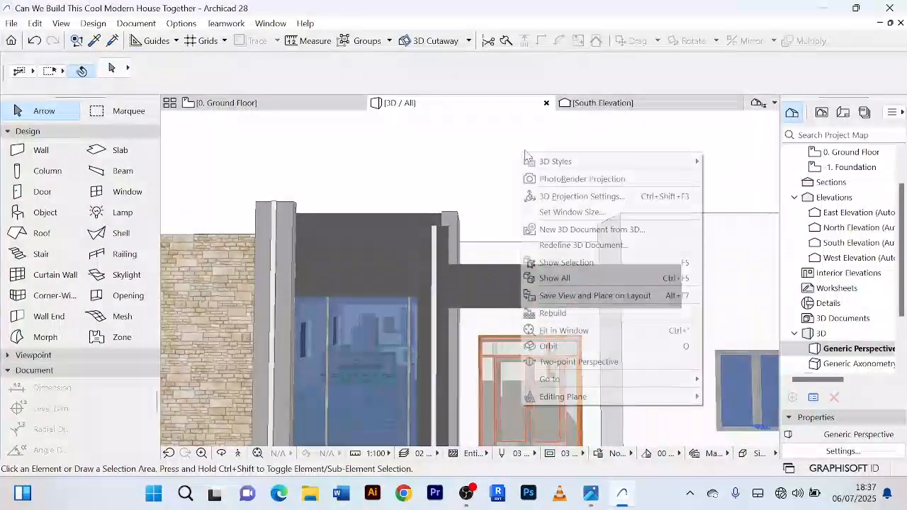
left_click(468, 158)
scroll(424, 234, "up", 3)
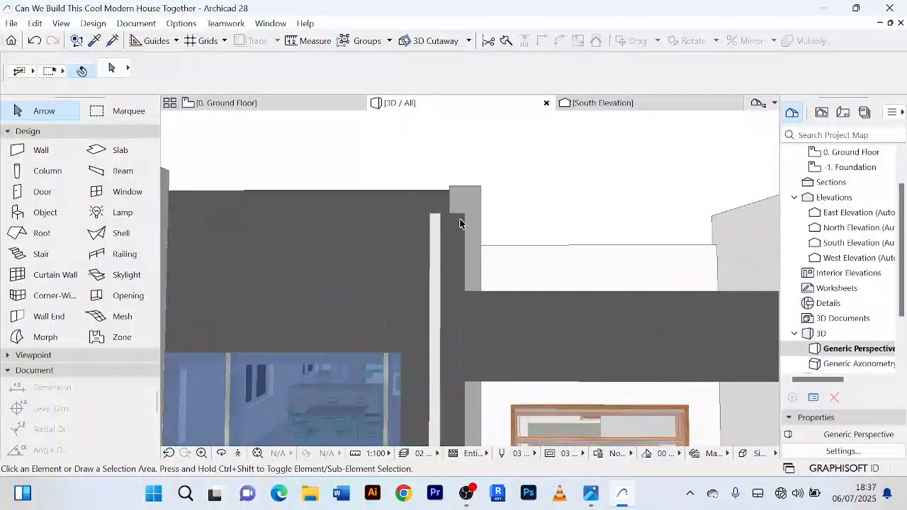
left_click(462, 224)
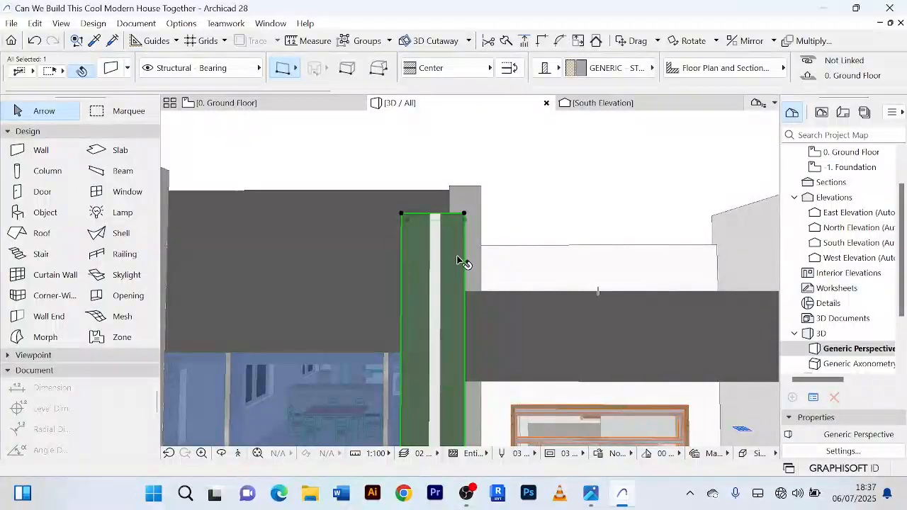
mouse_move(458, 240)
middle_mouse_down("shift")
mouse_move(466, 262)
mouse_move(458, 283)
mouse_move(462, 241)
middle_mouse_up("shift")
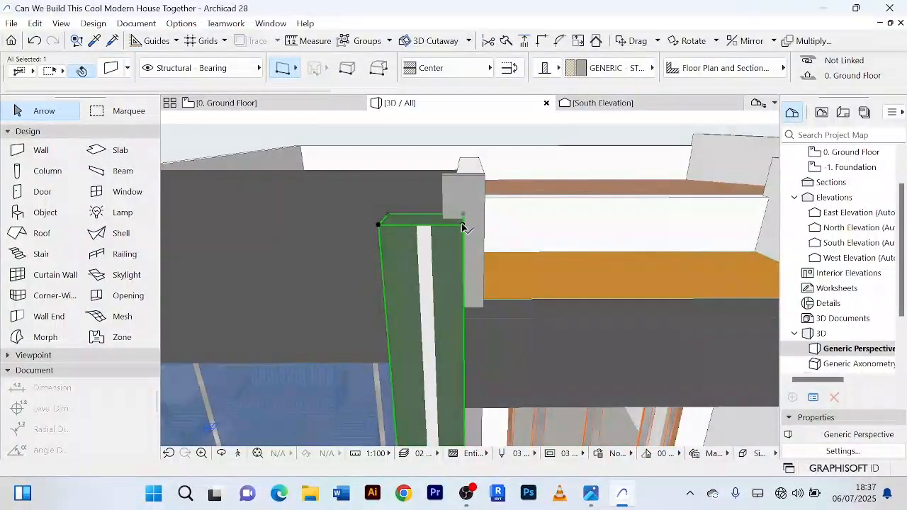
left_click(462, 225)
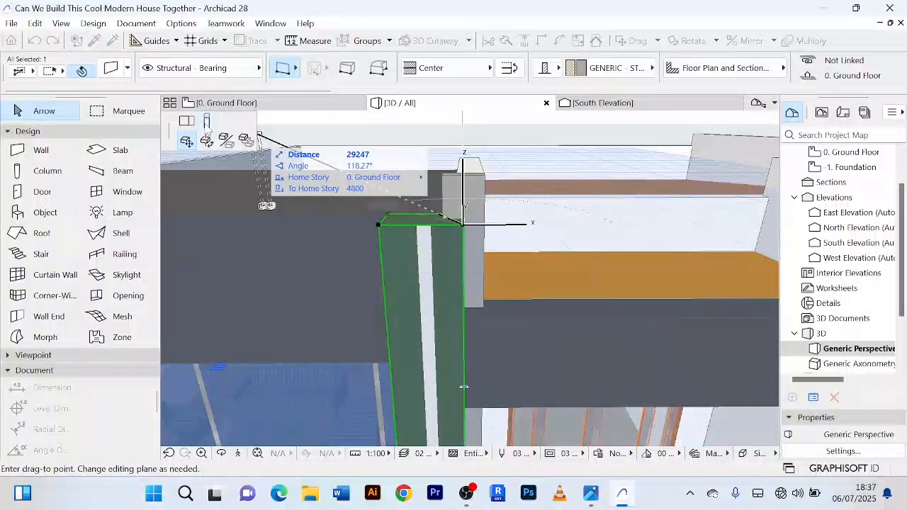
left_click(206, 124)
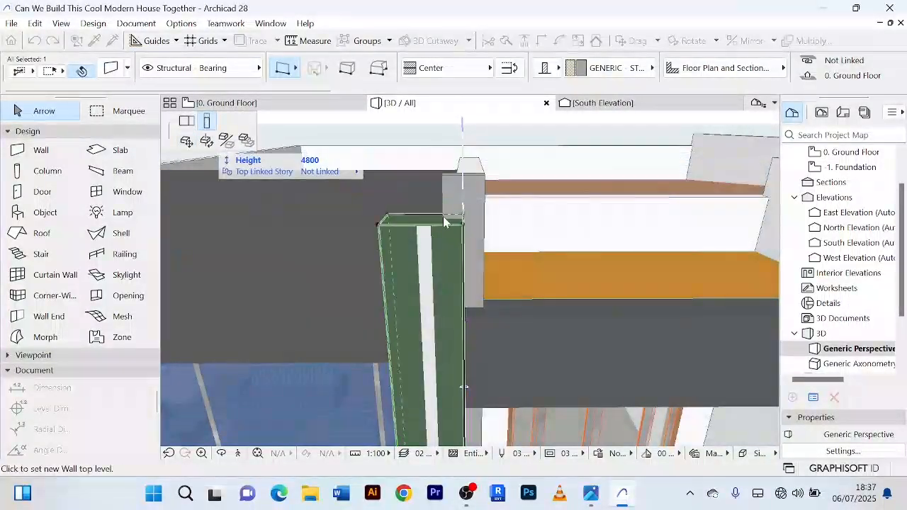
left_click(488, 317)
middle_click_drag(480, 305, 507, 195, "shift")
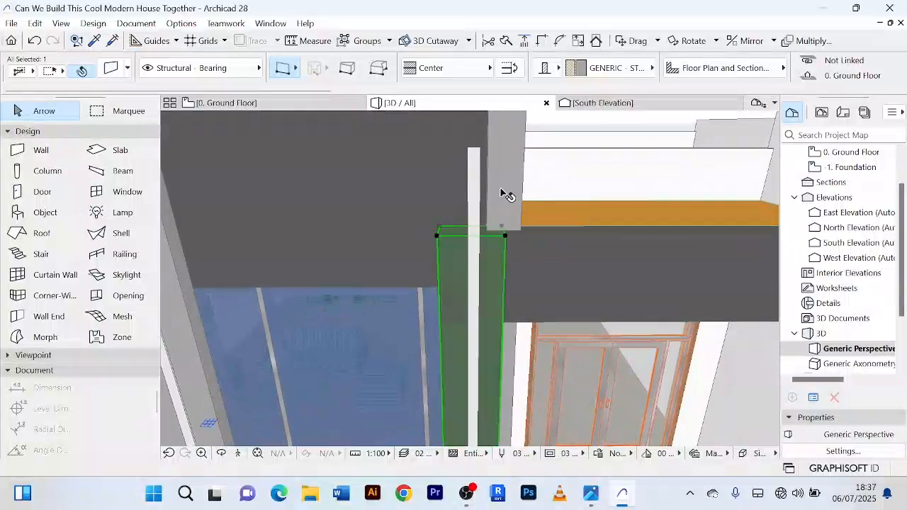
Lower the top of the thin white strip beside the entrance to match the shortened dark wall behind it.
left_click(480, 150)
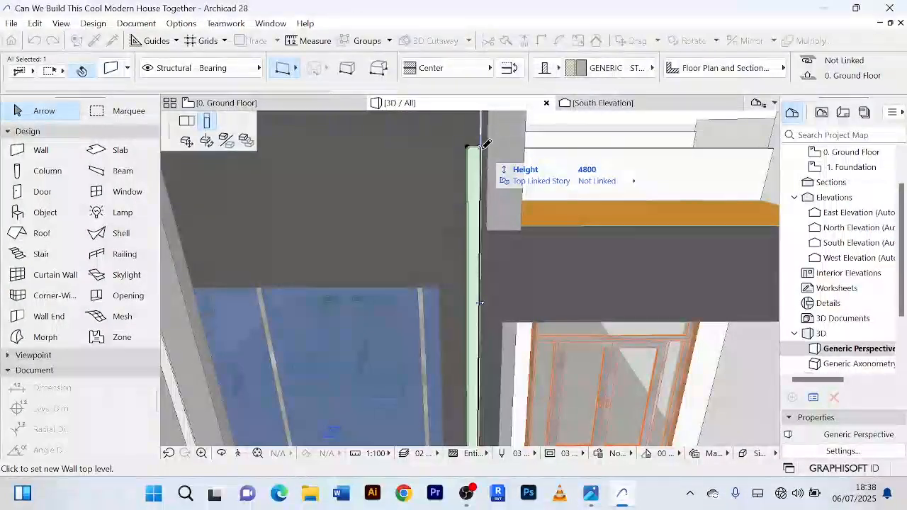
scroll(487, 227, "up", 3)
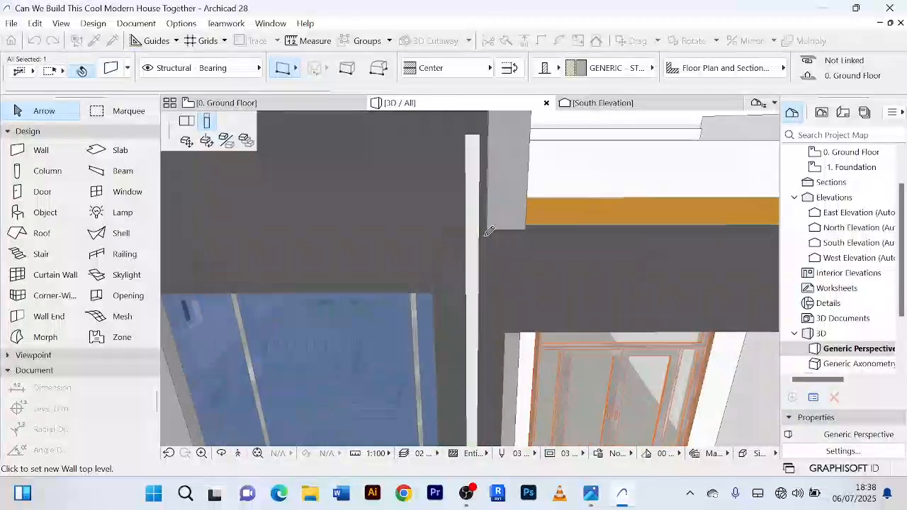
left_click(481, 244)
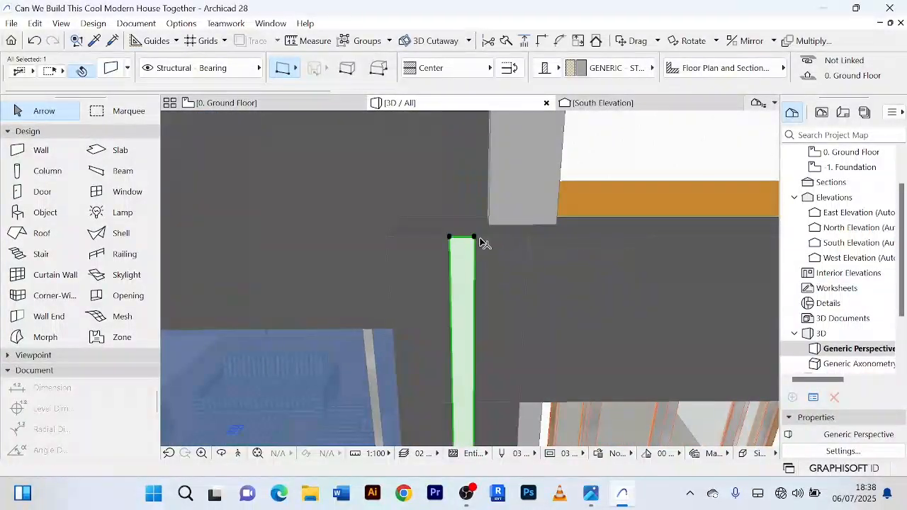
scroll(508, 270, "up", 2)
scroll(508, 270, "down", 5)
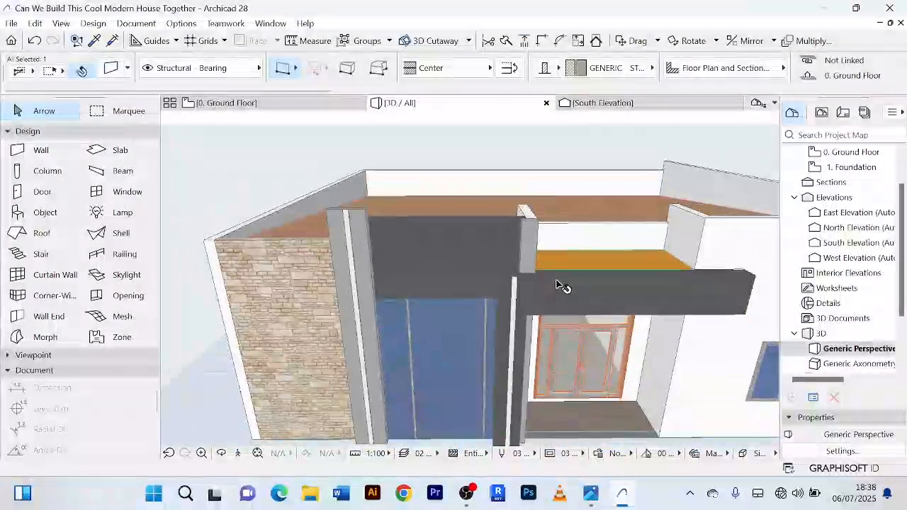
scroll(558, 270, "down", 4)
left_click(558, 192)
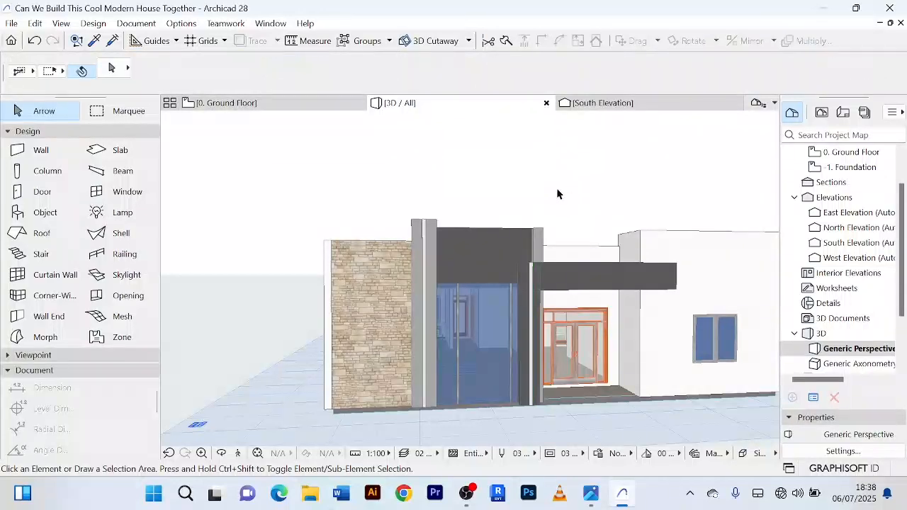
middle_click_drag(580, 198, 635, 245, "shift")
middle_click_drag(504, 187, 639, 167, "shift")
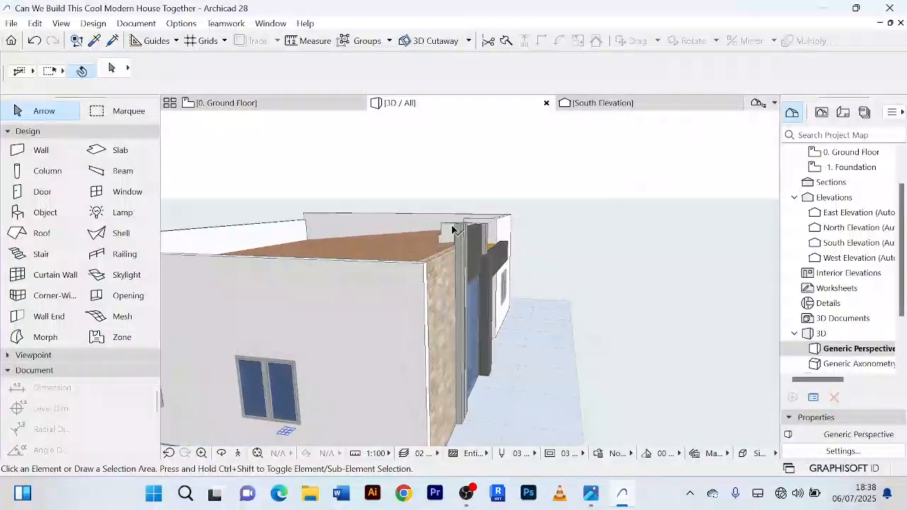
scroll(455, 237, "up", 3)
left_click(463, 243)
scroll(463, 243, "up", 2)
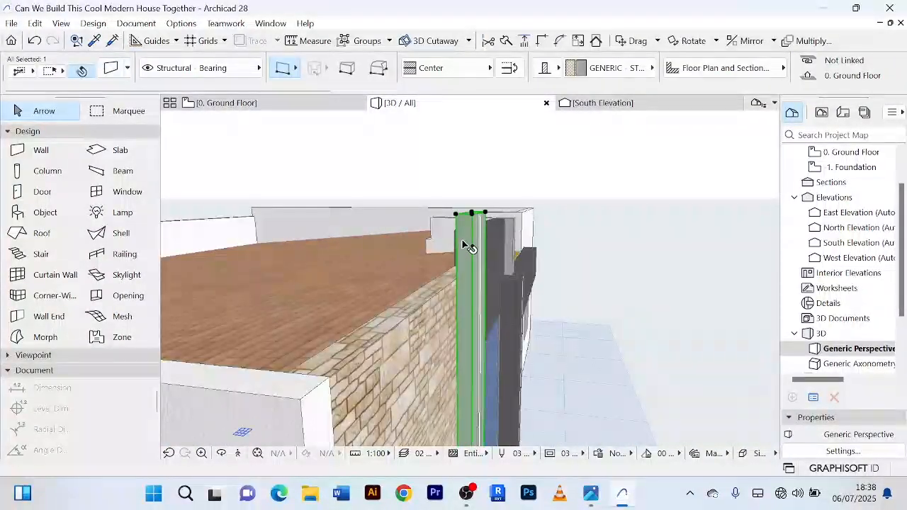
scroll(463, 242, "up", 2)
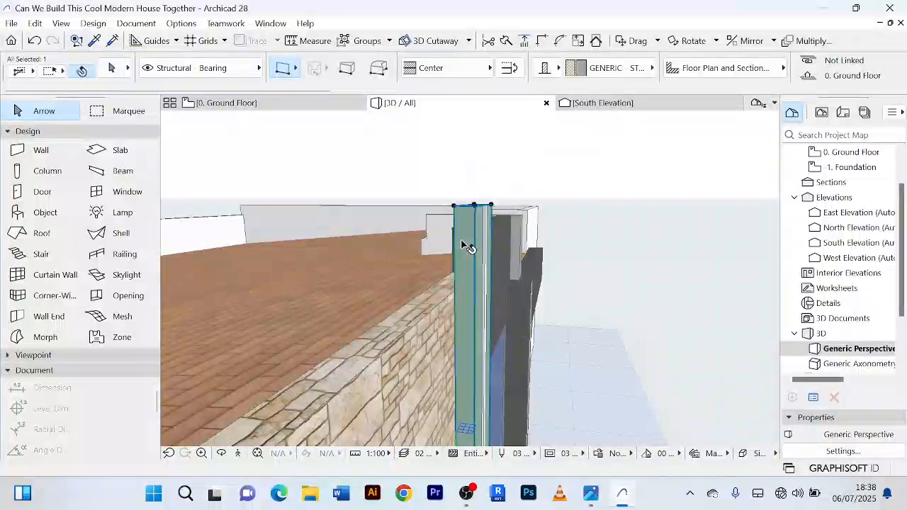
middle_click_drag(464, 244, 496, 249, "shift")
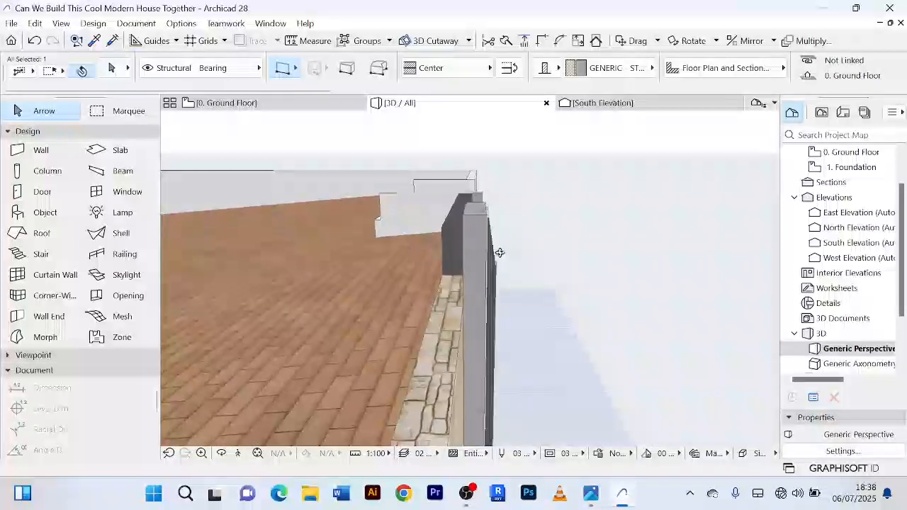
left_click(467, 220)
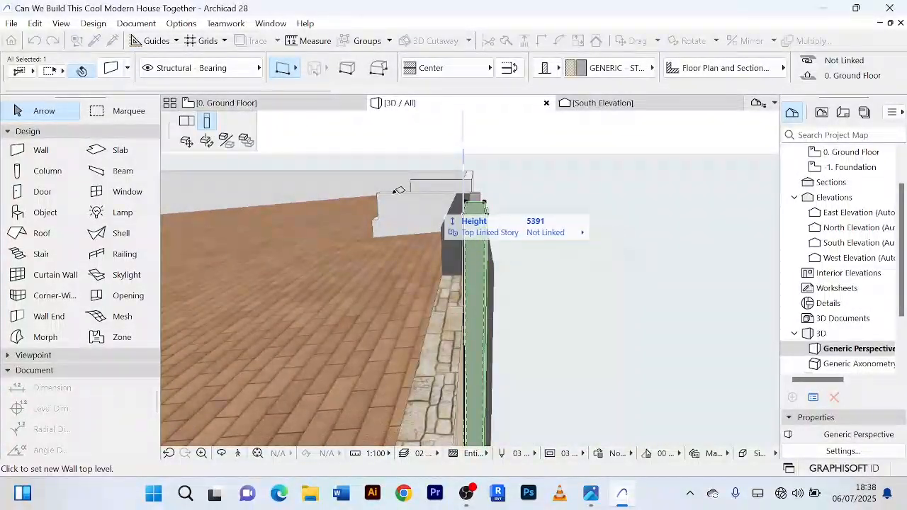
left_click(186, 123)
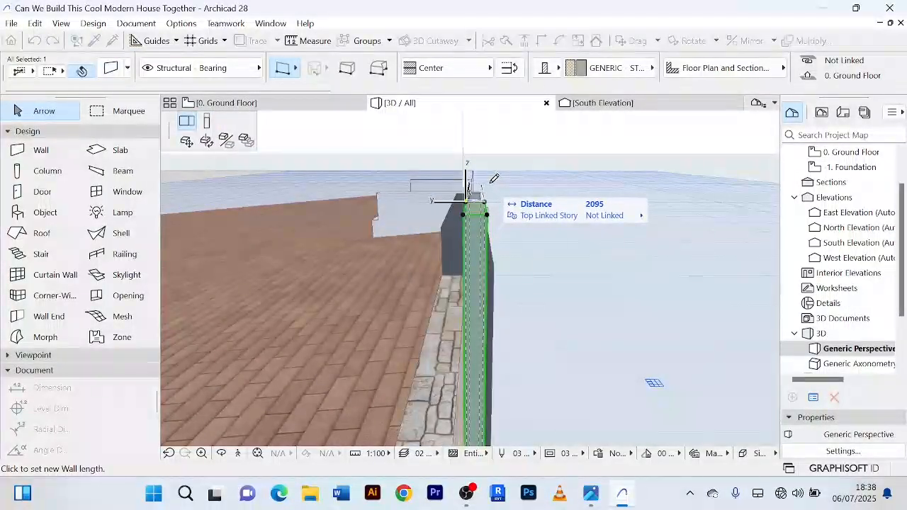
right_click(492, 189)
left_click(538, 310)
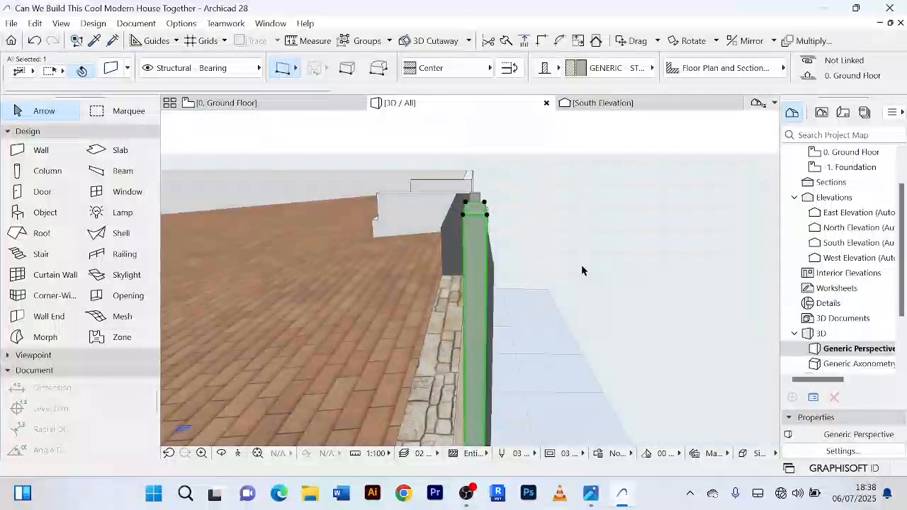
middle_click_drag(581, 264, 285, 251, "shift")
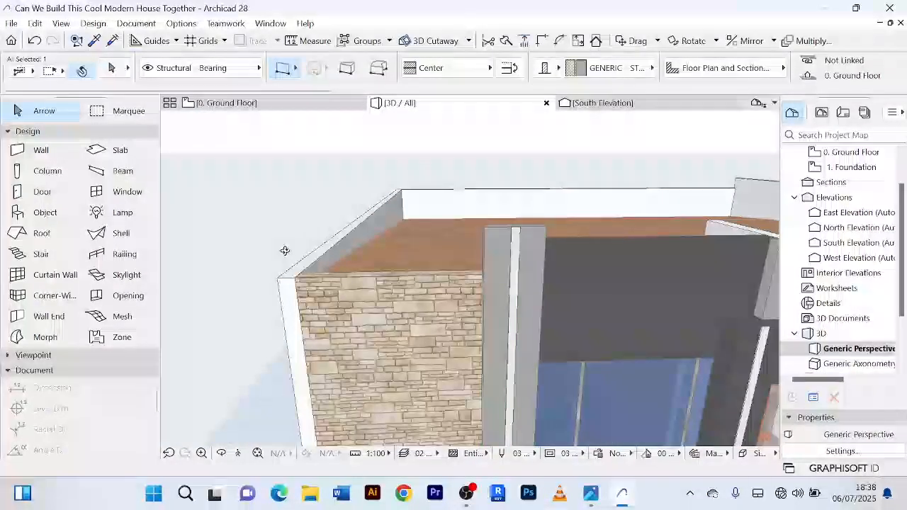
On the ground floor plan, set the thickness of the pillar wall between the stone wall and the glazing to 300 mm.
left_click(243, 107)
scroll(386, 269, "down", 3)
scroll(422, 291, "up", 6)
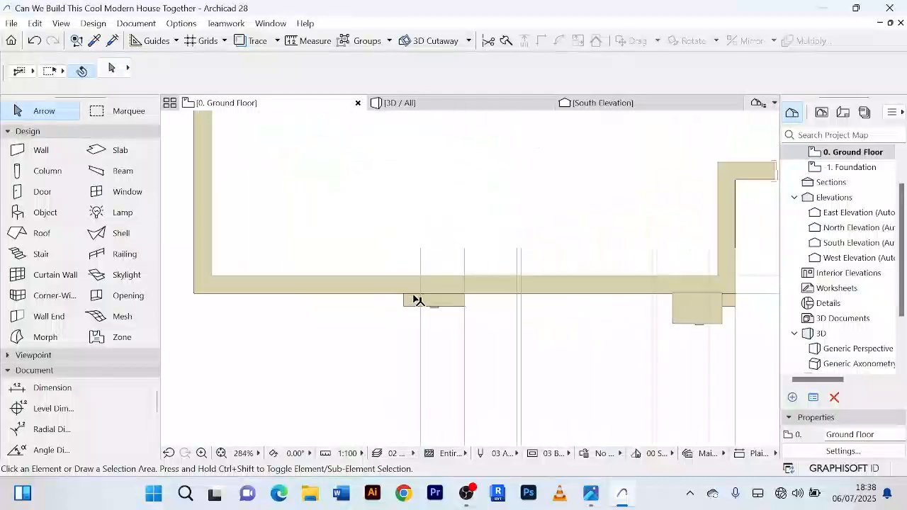
scroll(415, 298, "up", 3)
left_click(408, 307)
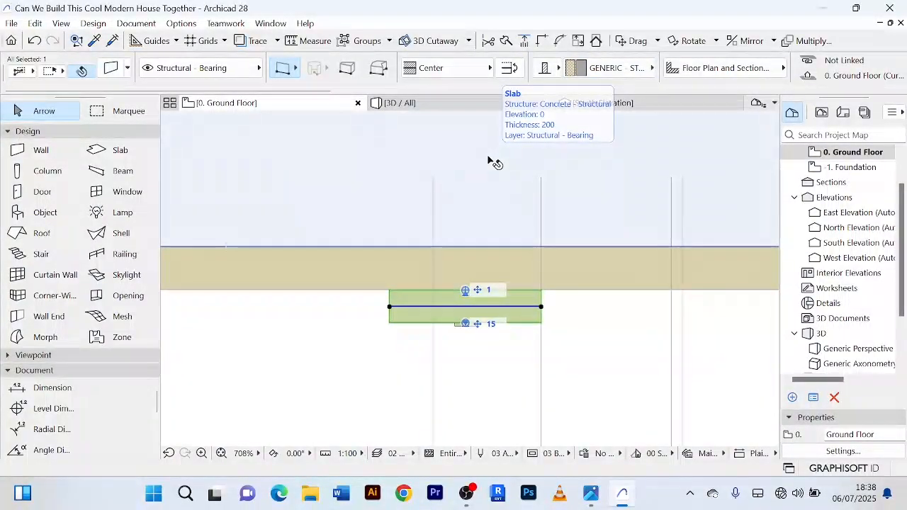
scroll(519, 65, "down", 3)
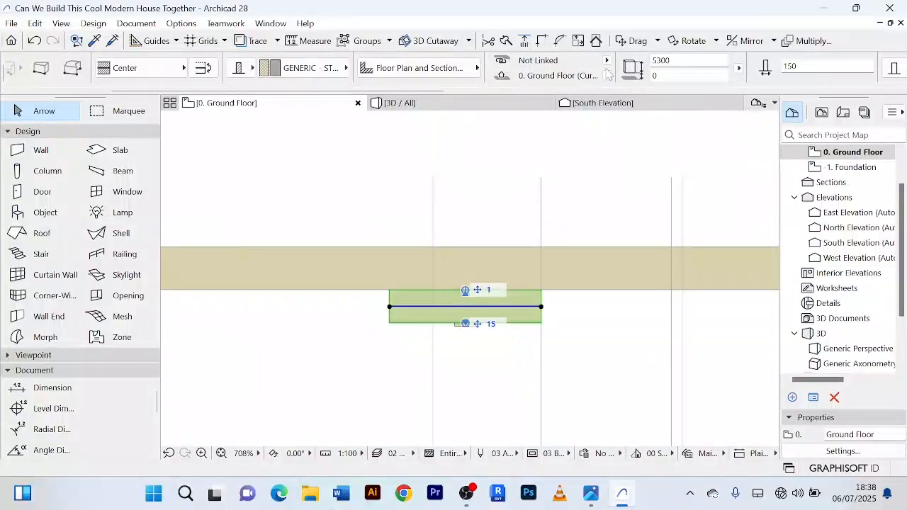
scroll(565, 75, "down", 2)
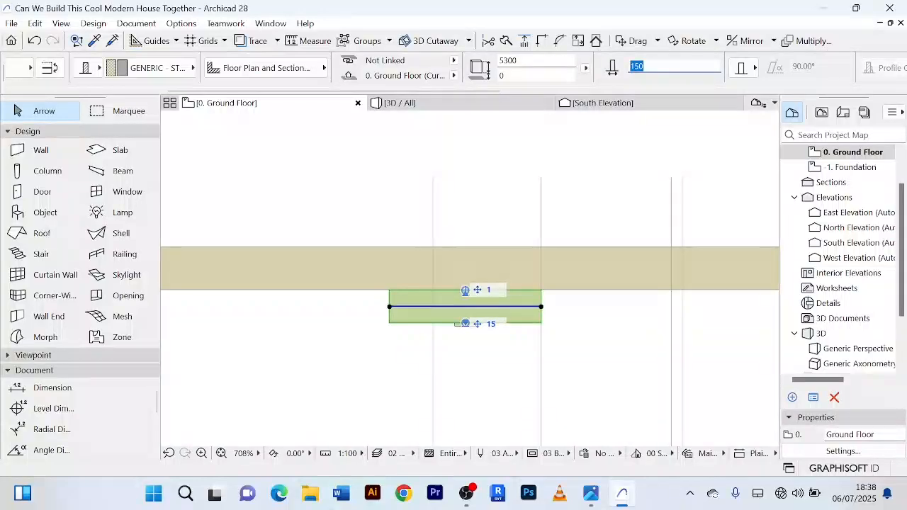
type("300")
key("Return")
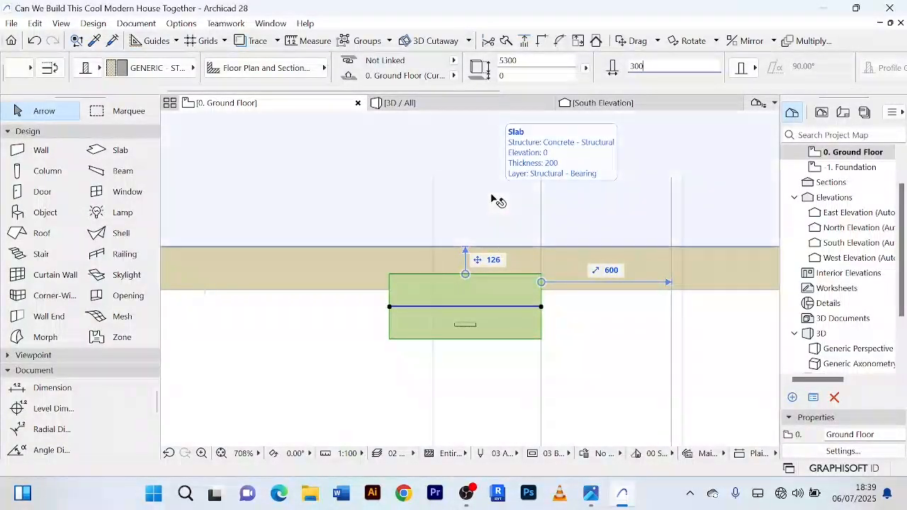
Move the 300 mm pillar wall back until its rear edge is flush with the front wall's inner face.
key("Escape")
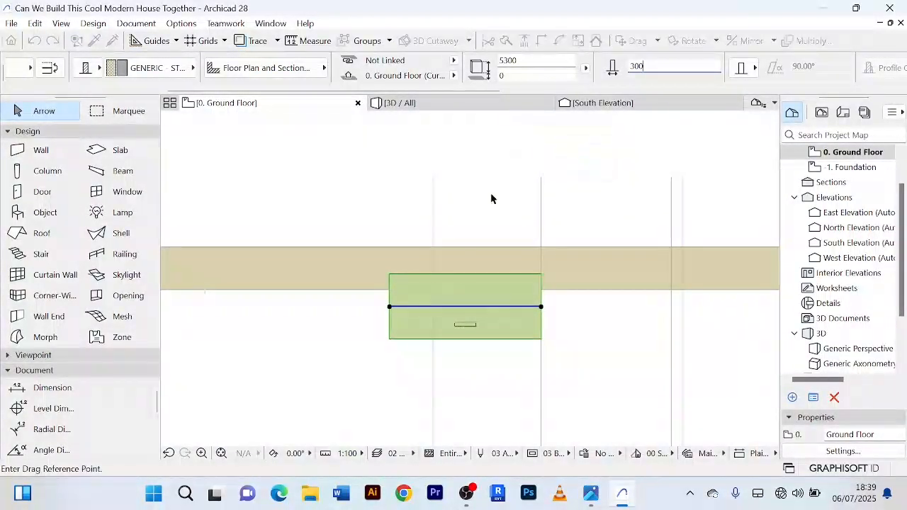
left_click(508, 305)
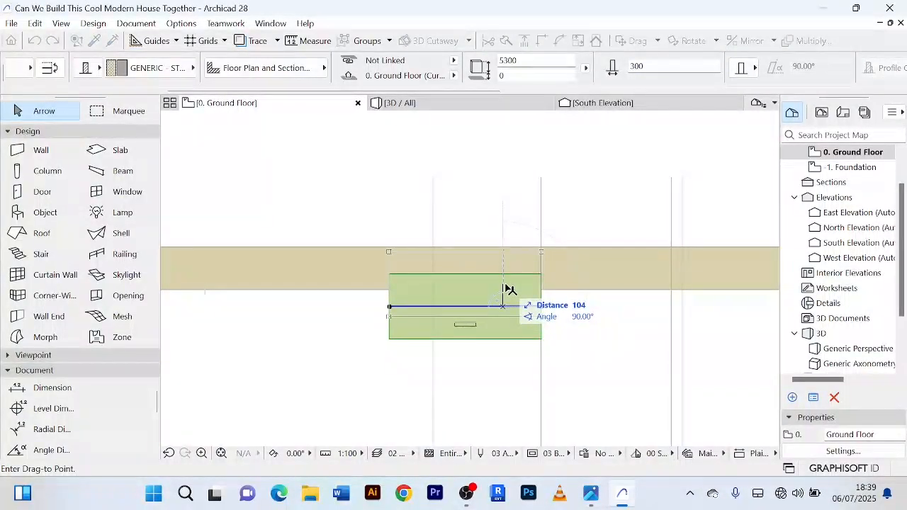
left_click(507, 282)
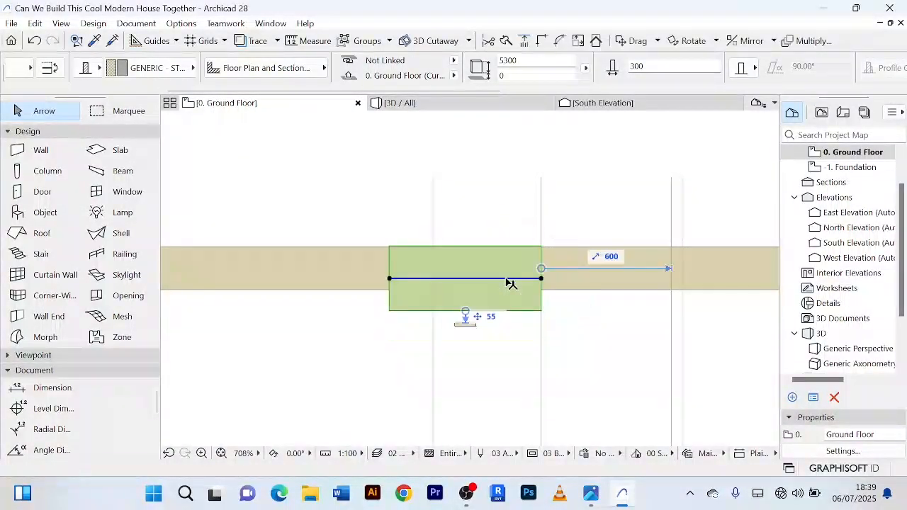
Set the thickness of the same pillar wall to 500 mm.
scroll(510, 358, "up", 2)
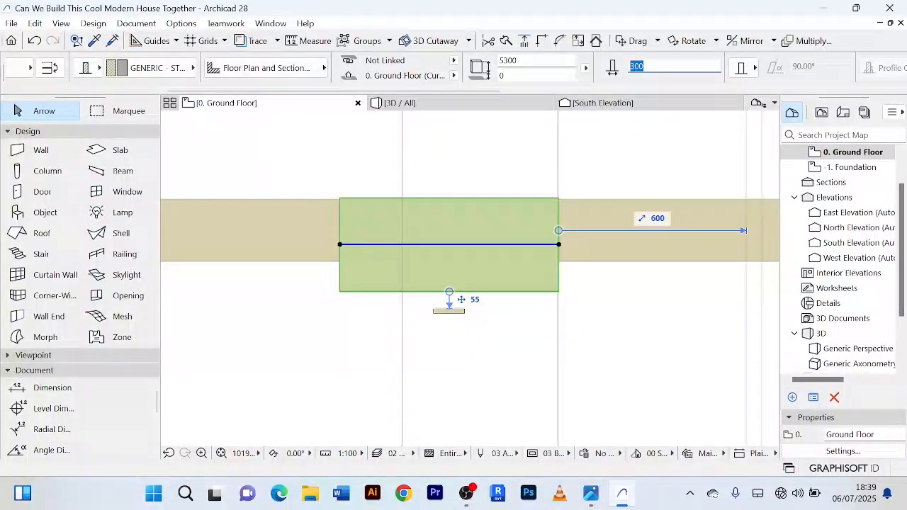
left_click(449, 322)
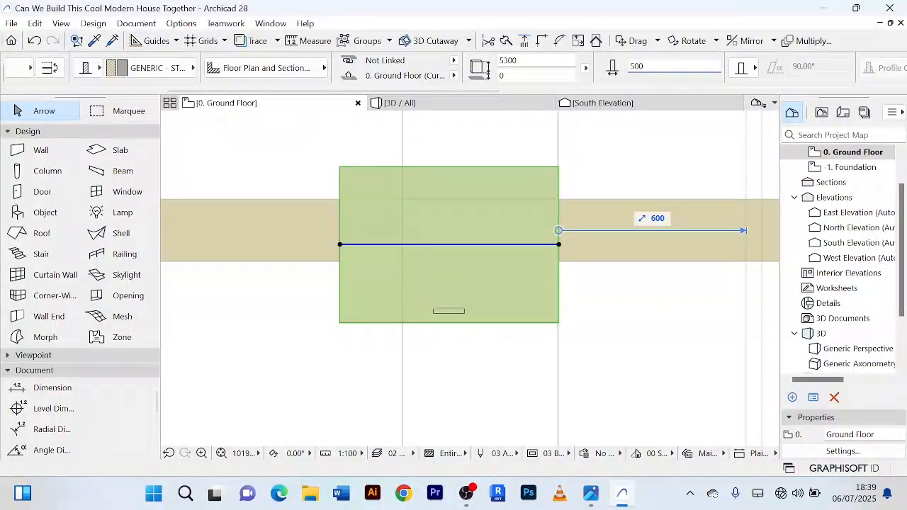
key("Return")
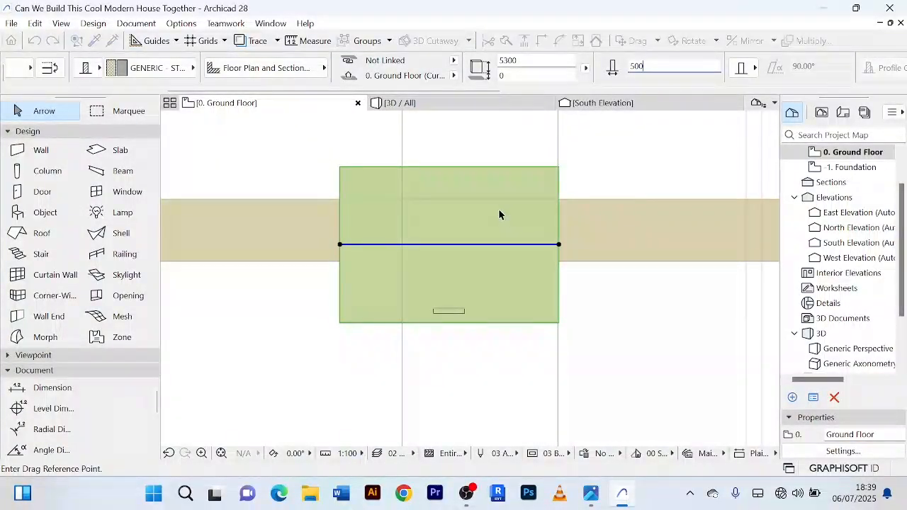
Shift the 500 mm pillar wall forward so its rear edge aligns with the front wall's inner face.
left_click_drag(495, 211, 504, 236)
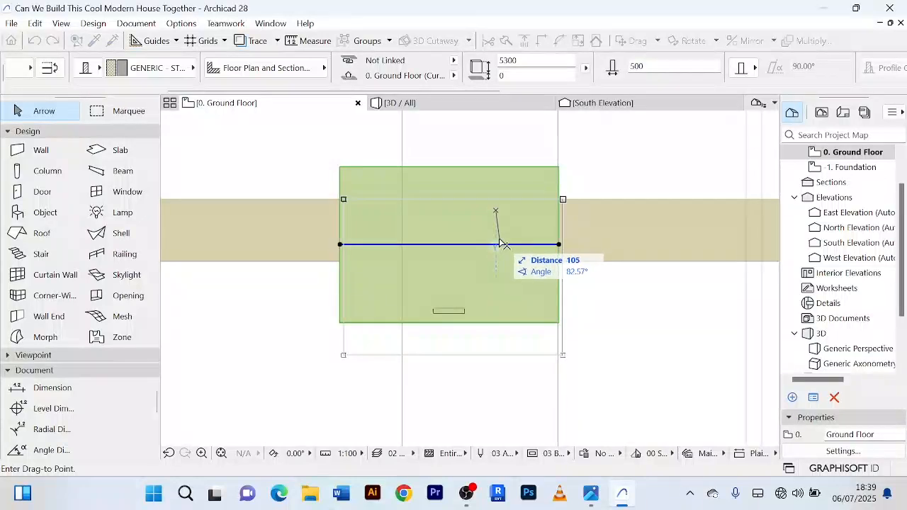
scroll(501, 247, "up", 5)
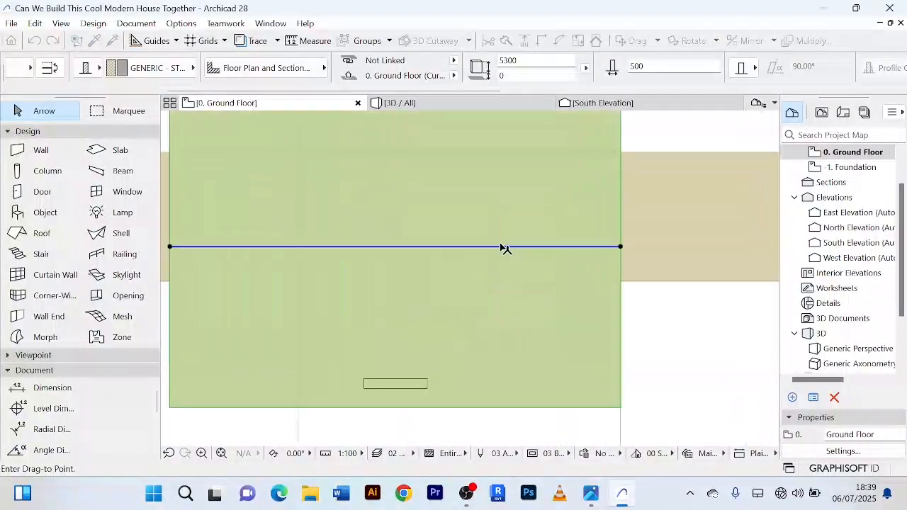
scroll(501, 248, "down", 2)
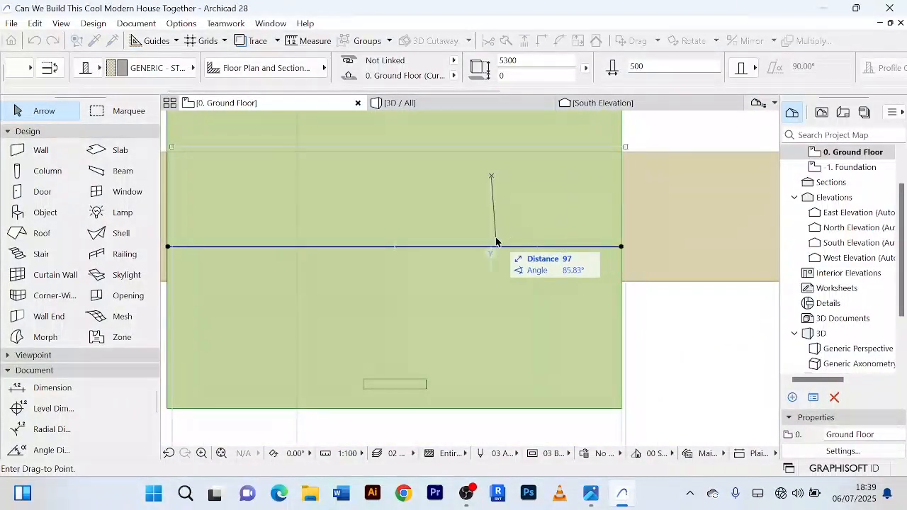
left_click(496, 247)
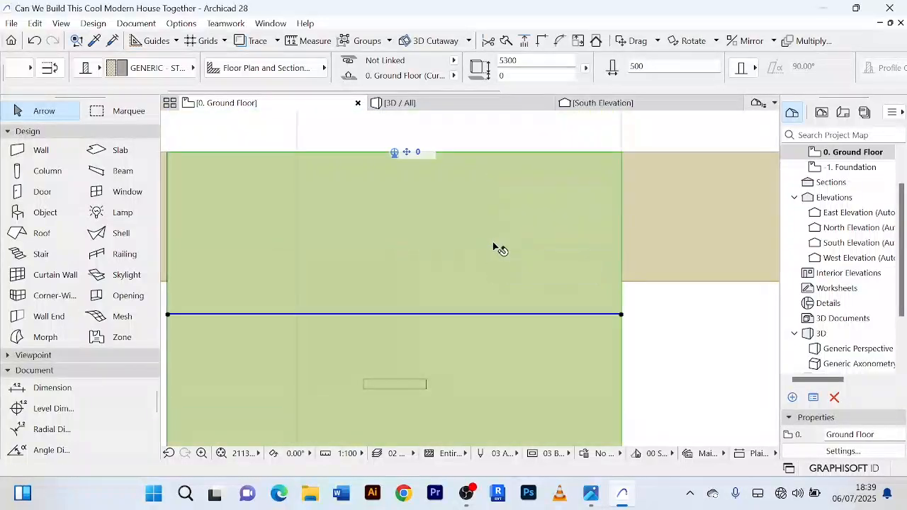
scroll(488, 283, "down", 3)
left_click(464, 366)
Move the thin 15 mm strip wall straight forward onto the front face of the thickened pillar.
scroll(460, 326, "up", 3)
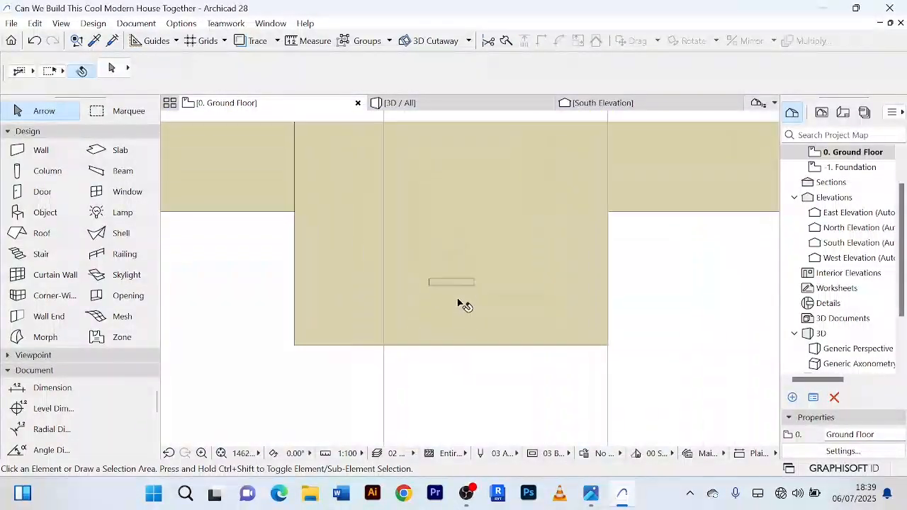
left_click(465, 284)
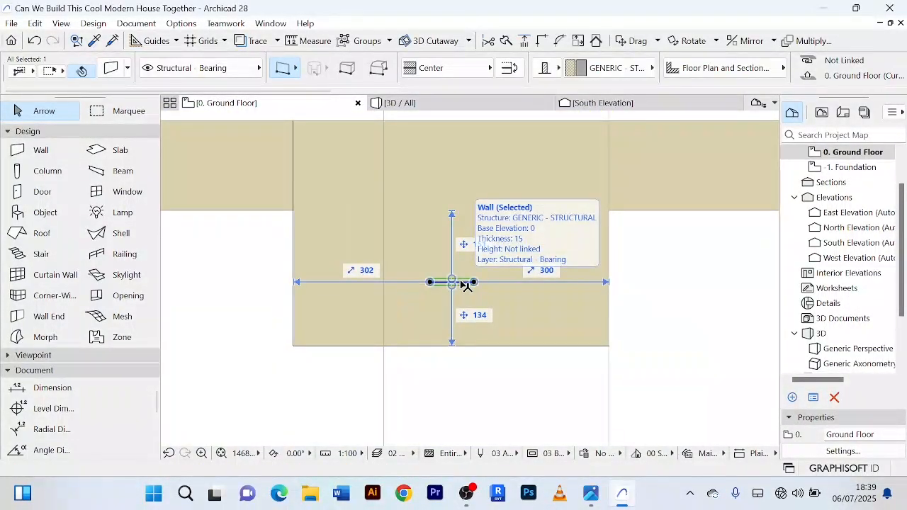
key("ctrl+d")
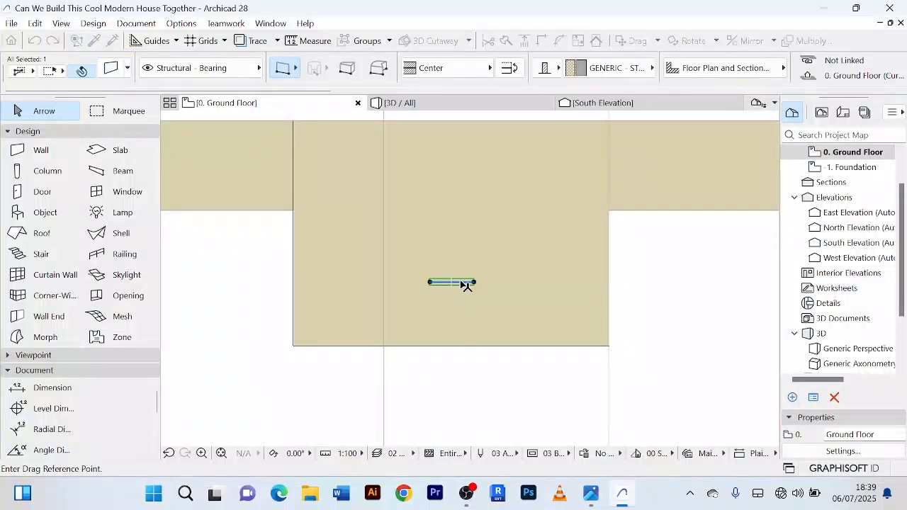
left_click(461, 283)
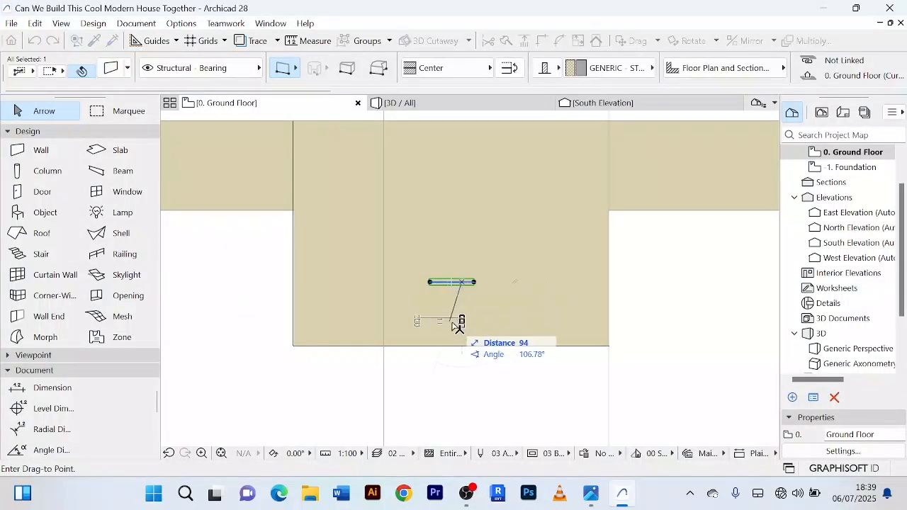
scroll(464, 352, "up", 8)
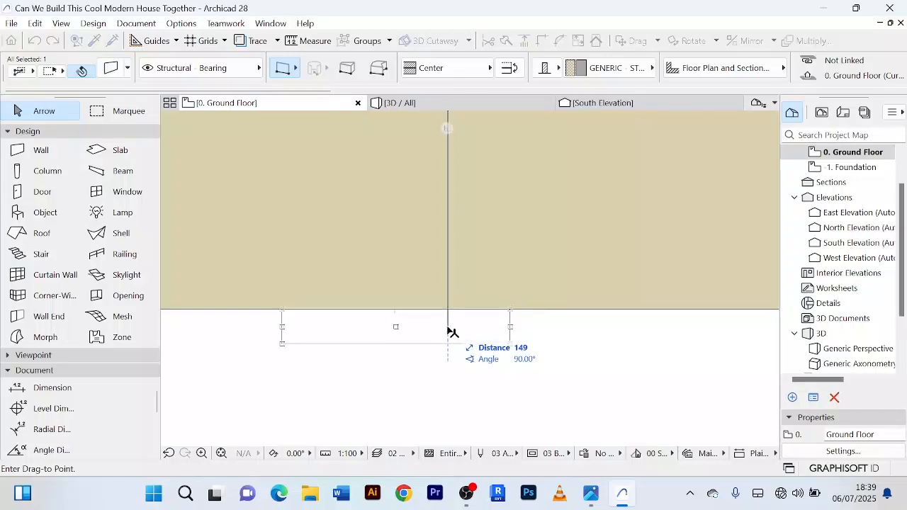
left_click(451, 332)
scroll(452, 329, "down", 5)
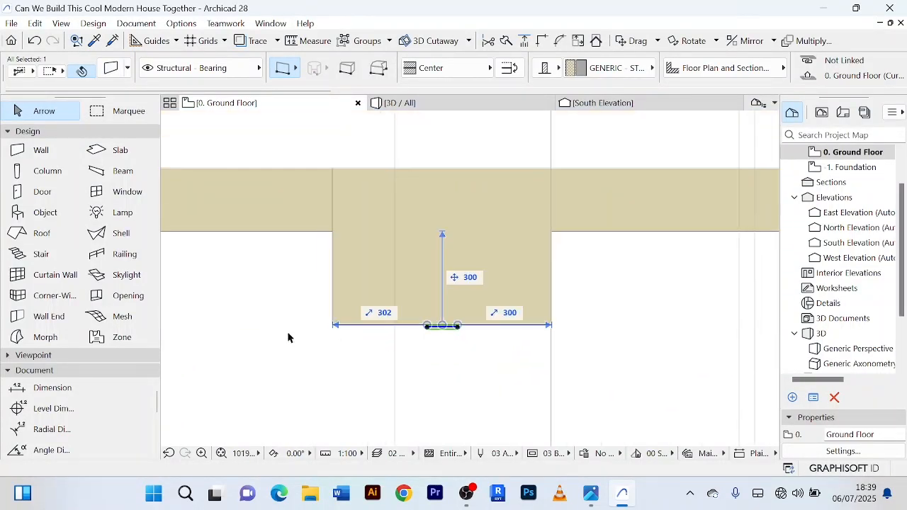
left_click(279, 331)
Examine the deepened pillar and its front strip in plan, and in 3D from the side, the base and the roof.
scroll(405, 293, "down", 4)
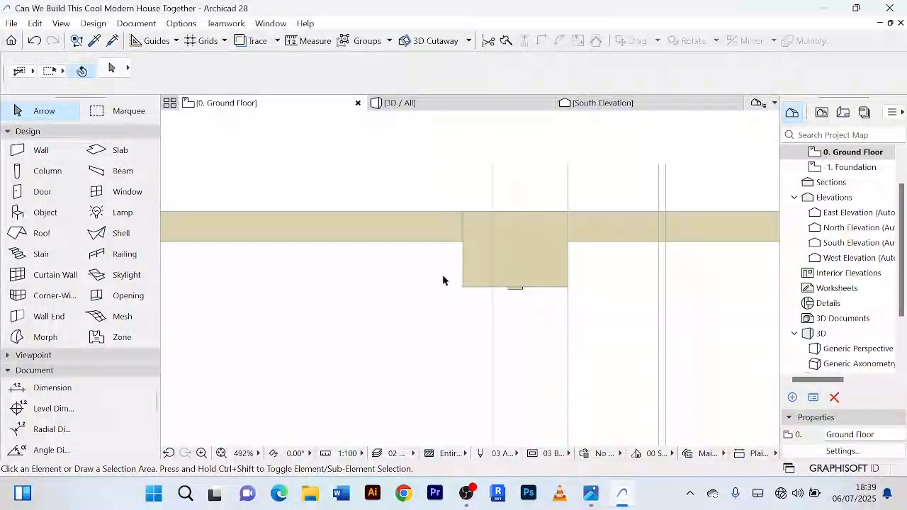
scroll(375, 289, "down", 2)
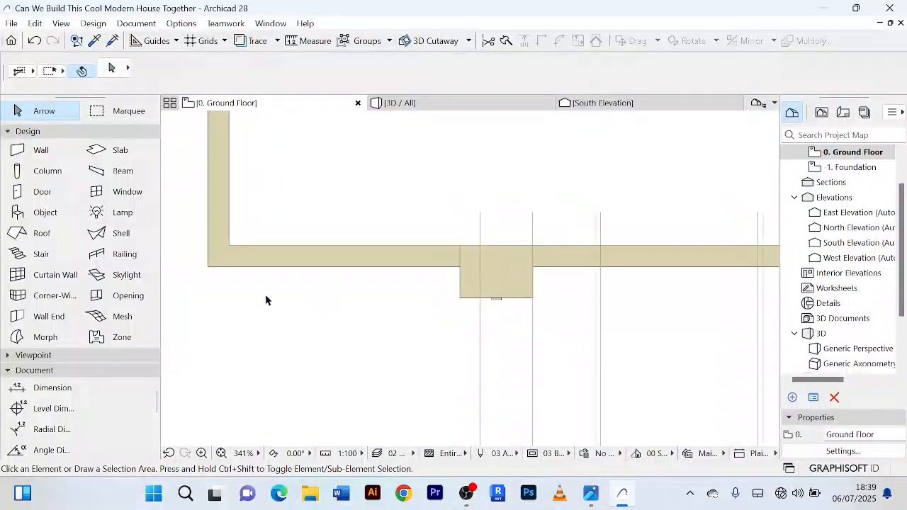
scroll(431, 291, "up", 3)
scroll(441, 276, "down", 3)
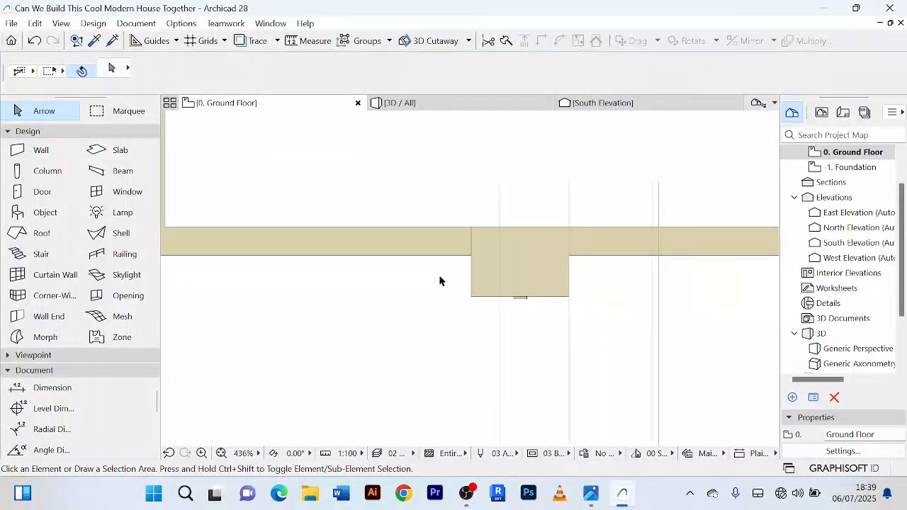
left_click(449, 103)
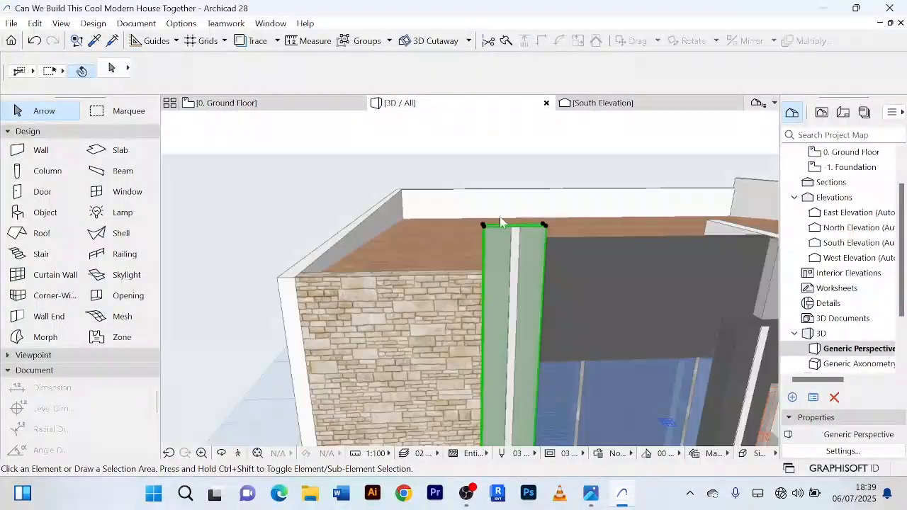
left_click(289, 218)
scroll(292, 217, "down", 4)
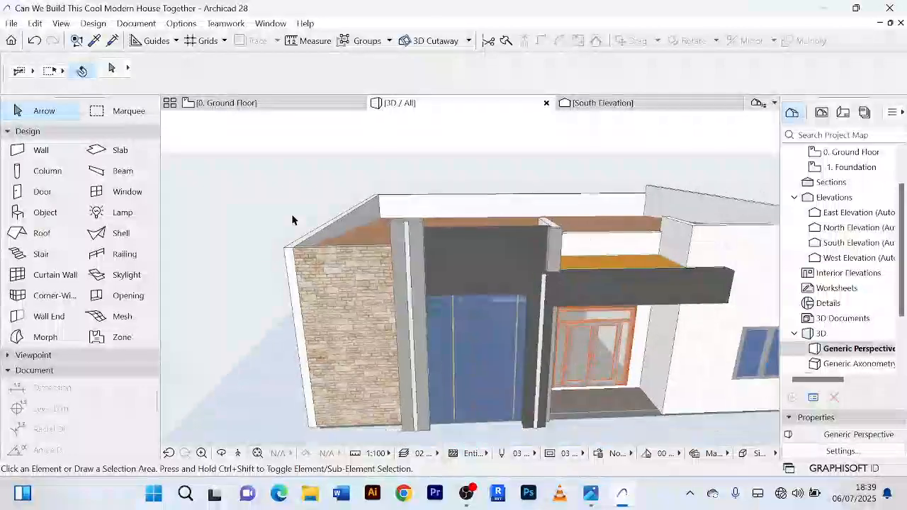
middle_click_drag(291, 219, 428, 232, "shift")
scroll(445, 209, "down", 5)
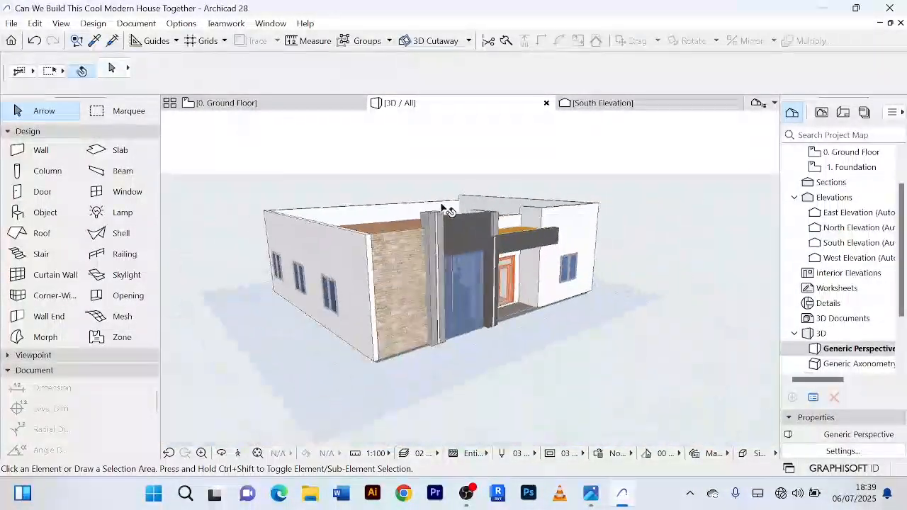
middle_click_drag(447, 300, 526, 288, "shift")
scroll(436, 239, "up", 6)
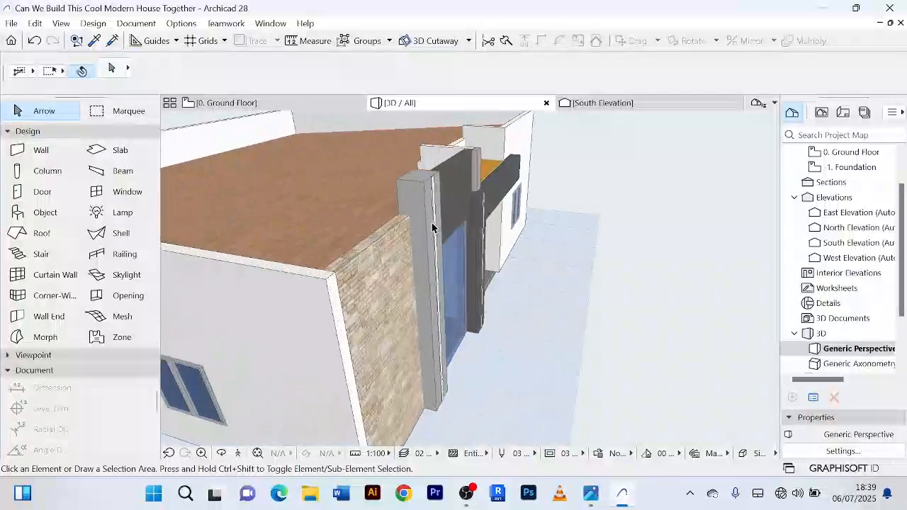
middle_click_drag(432, 227, 485, 208, "shift")
scroll(390, 192, "down", 1)
middle_click_drag(401, 391, 442, 285)
scroll(440, 287, "up", 3)
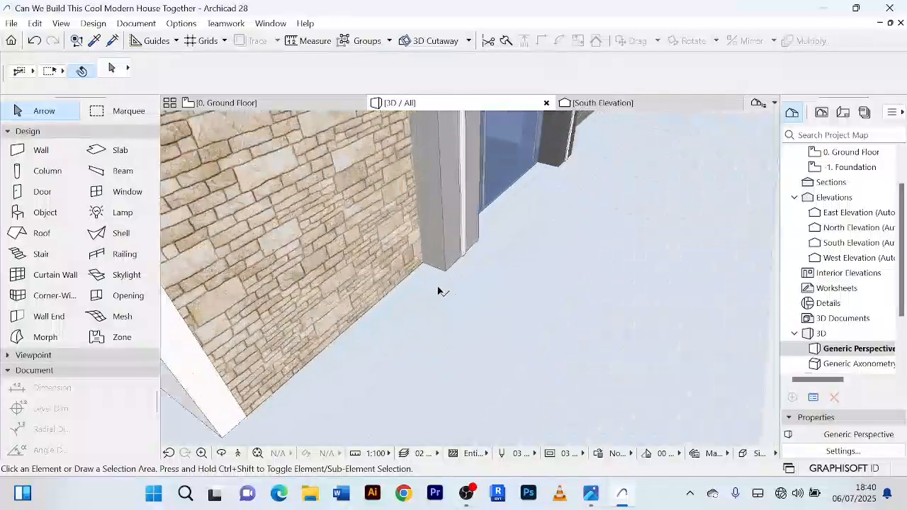
scroll(383, 322, "down", 2)
middle_click_drag(399, 314, 328, 273, "shift")
scroll(394, 287, "down", 3)
middle_click_drag(431, 309, 368, 310, "shift")
scroll(353, 191, "up", 3)
scroll(381, 188, "up", 5)
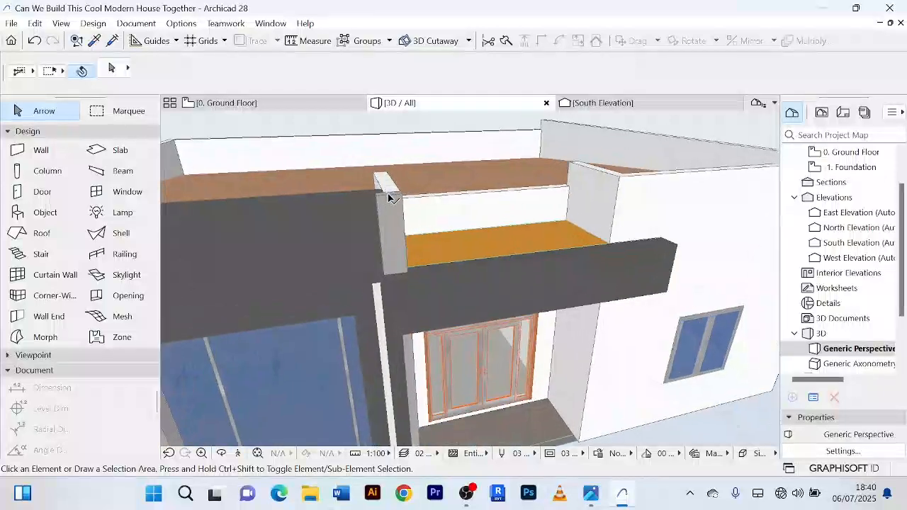
Examine the entrance canopy, the walls around the door and the white windowed wing from the front in 3D.
scroll(391, 213, "down", 2)
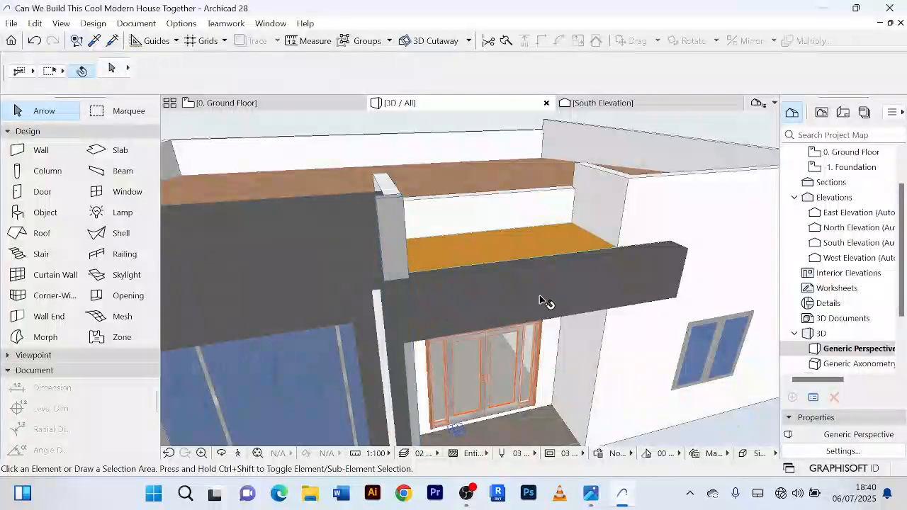
middle_click_drag(542, 301, 466, 263, "shift")
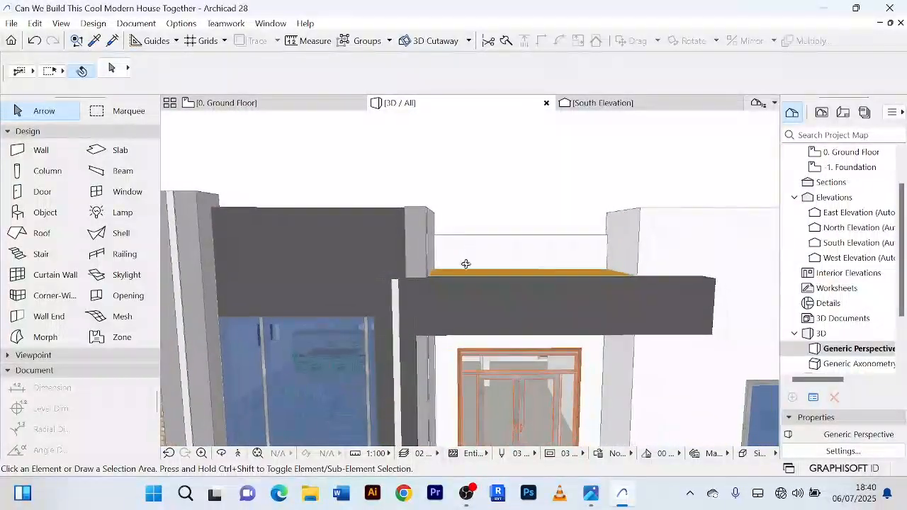
scroll(453, 294, "up", 2)
scroll(616, 287, "down", 1)
middle_click_drag(596, 285, 552, 284)
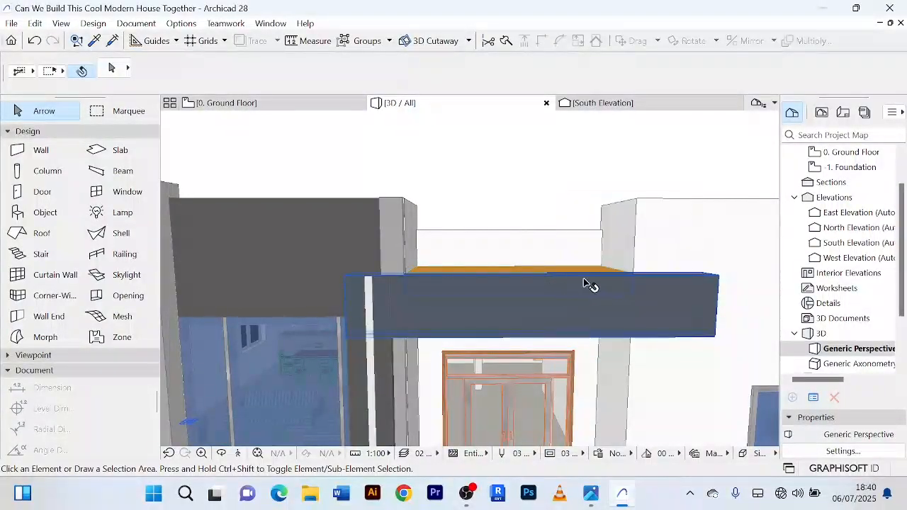
scroll(585, 282, "down", 1)
middle_click_drag(570, 279, 476, 268)
scroll(666, 264, "down", 1)
middle_click_drag(666, 264, 600, 247)
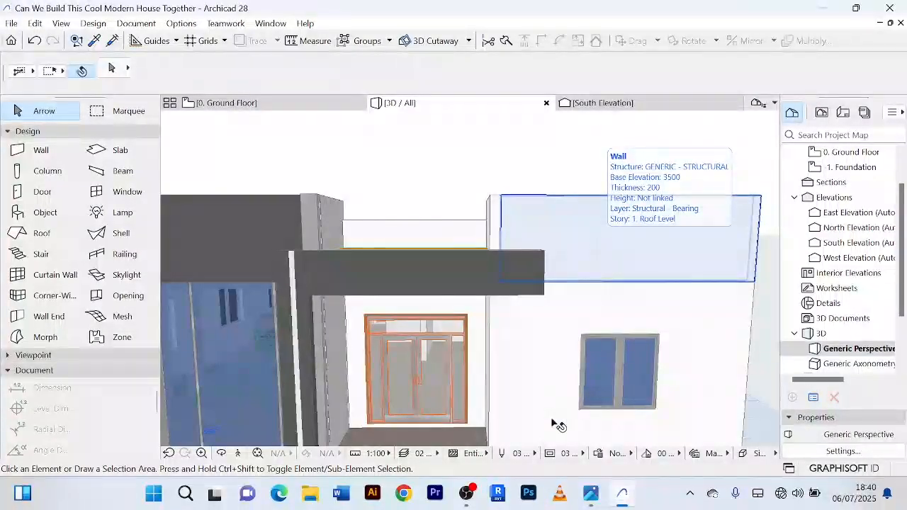
scroll(624, 316, "down", 1)
middle_click_drag(624, 315, 573, 287)
scroll(610, 296, "down", 1)
scroll(574, 287, "up", 2)
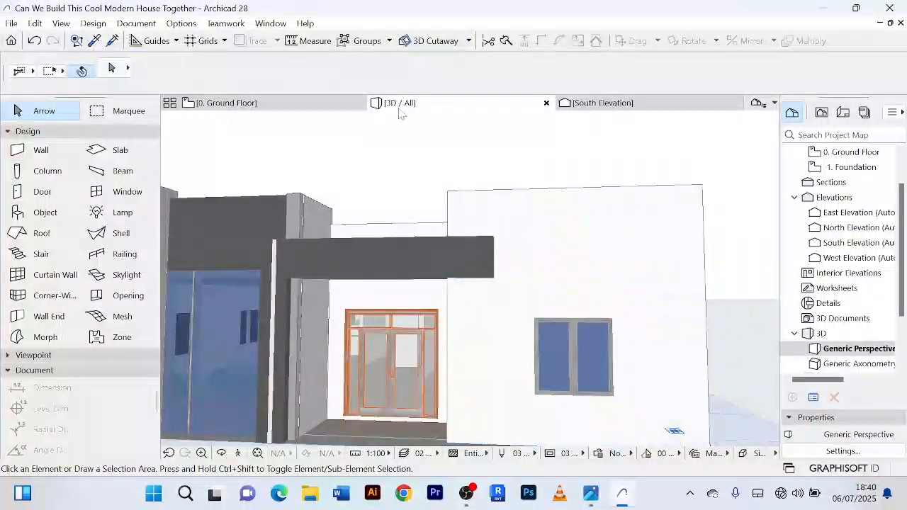
Copy the 350 mm pillar wall beside the entrance straight across onto the master bedroom's front wall, about 1081 mm from its corner.
left_click(263, 106)
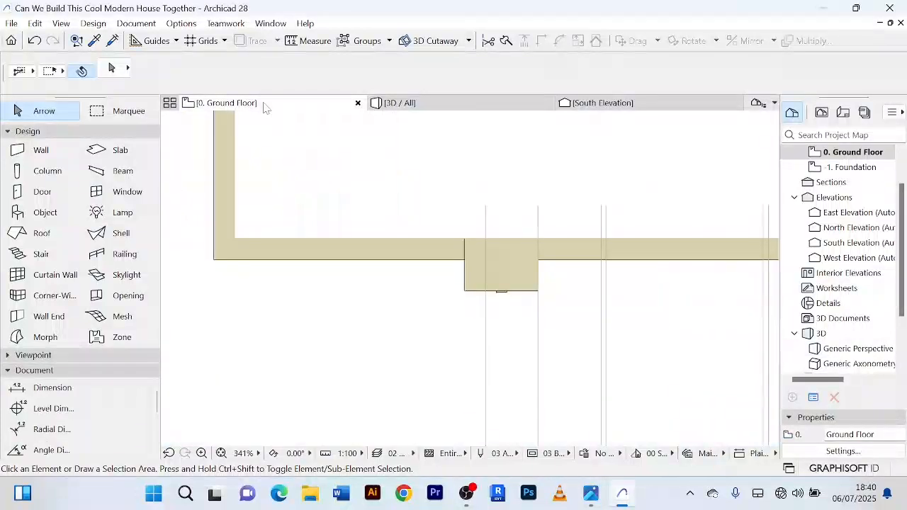
scroll(607, 321, "down", 4)
scroll(581, 304, "up", 5)
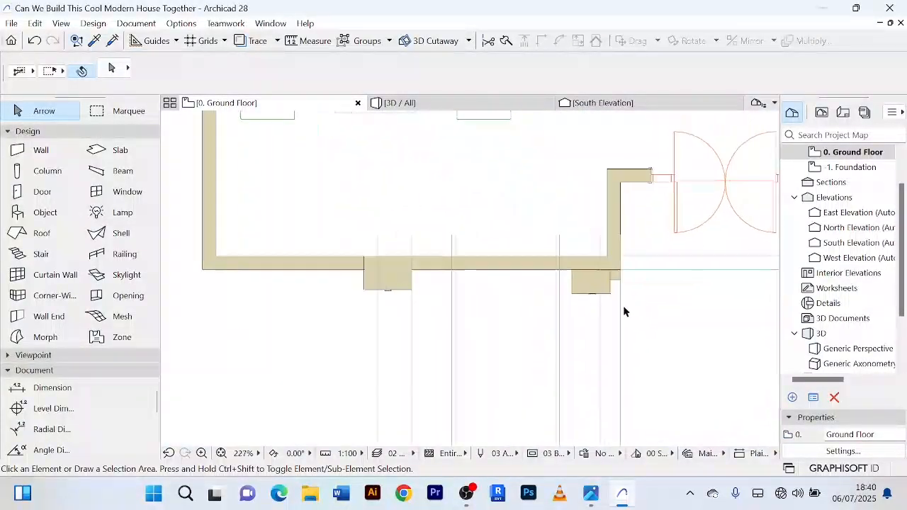
scroll(560, 276, "down", 3)
left_click(504, 251)
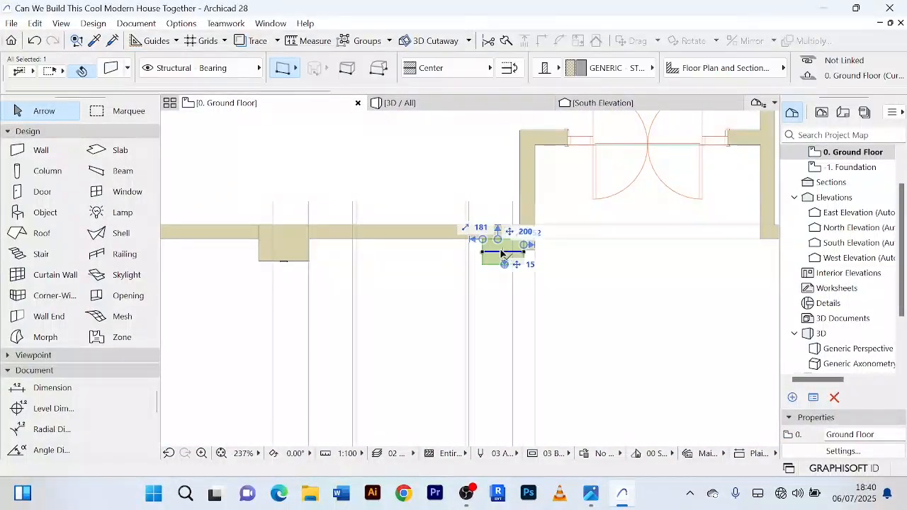
scroll(603, 290, "up", 3)
scroll(538, 306, "down", 4)
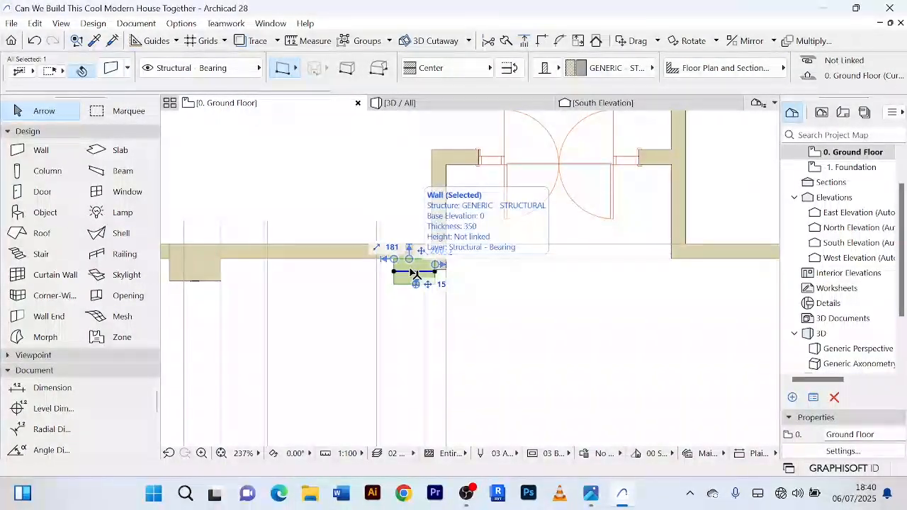
key("ctrl+d")
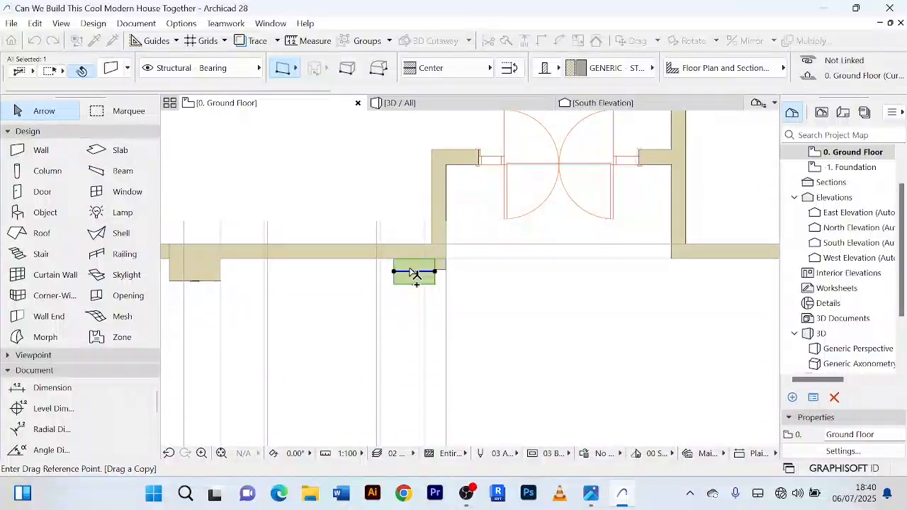
left_click(411, 271)
middle_click_drag(628, 283, 468, 299)
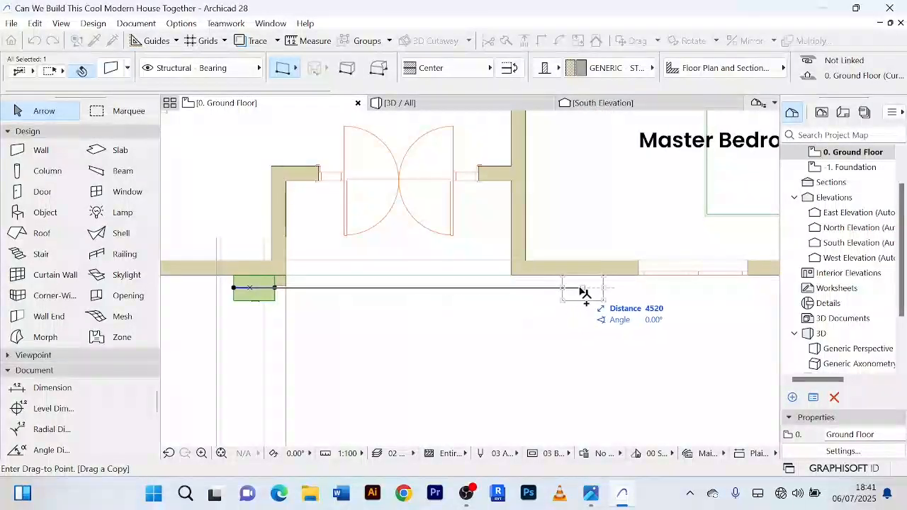
left_click(611, 291)
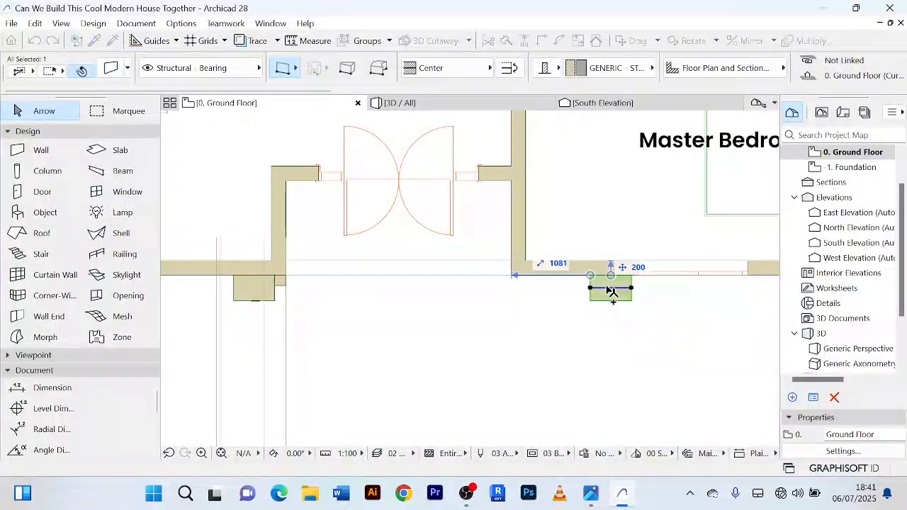
Pick up the settings of the dark canopy wall above the entrance in 3D as the wall defaults.
left_click(386, 103)
key("Escape")
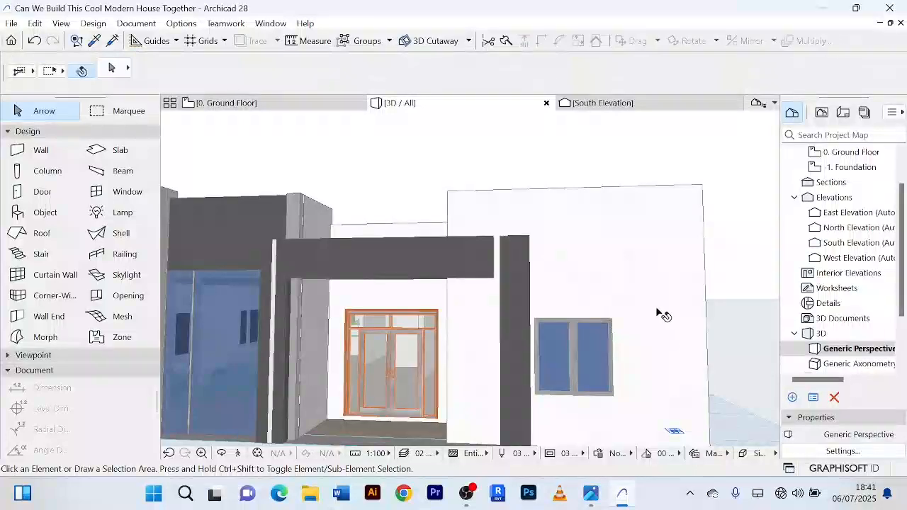
scroll(644, 294, "down", 1)
middle_click_drag(633, 285, 611, 255)
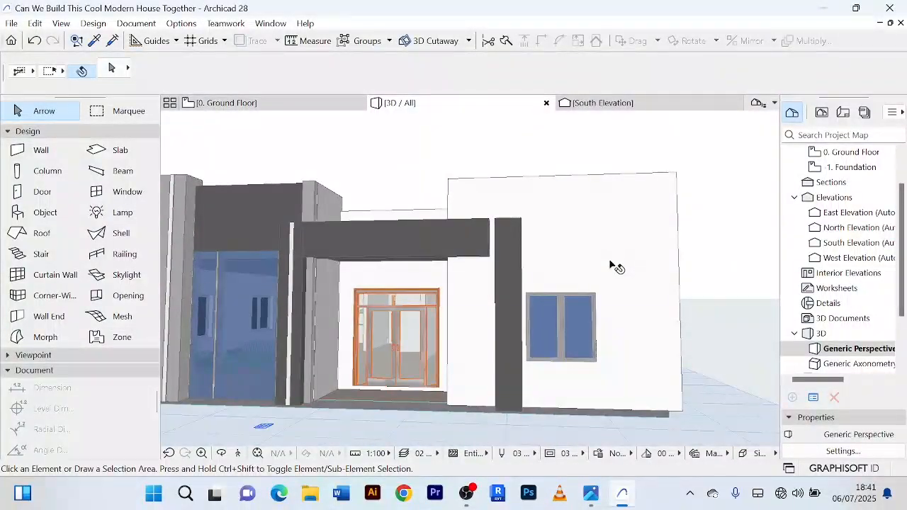
scroll(484, 242, "up", 2)
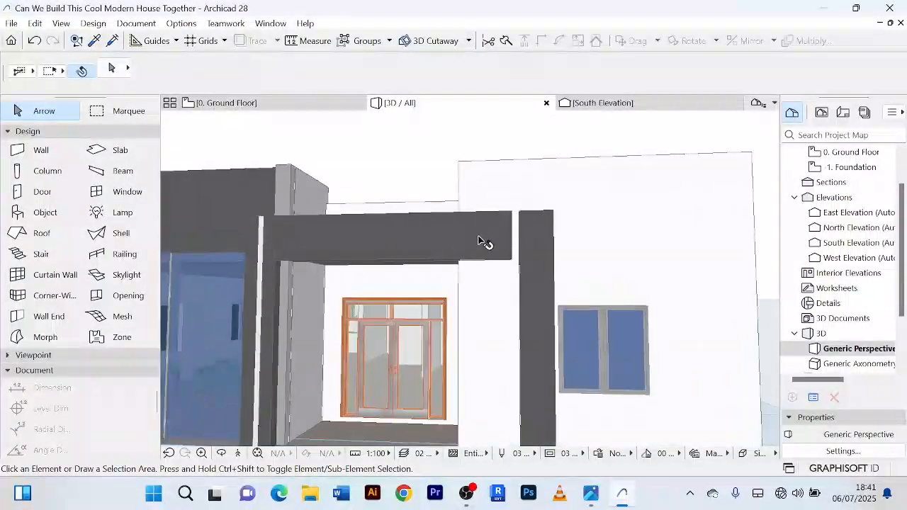
scroll(484, 242, "up", 1)
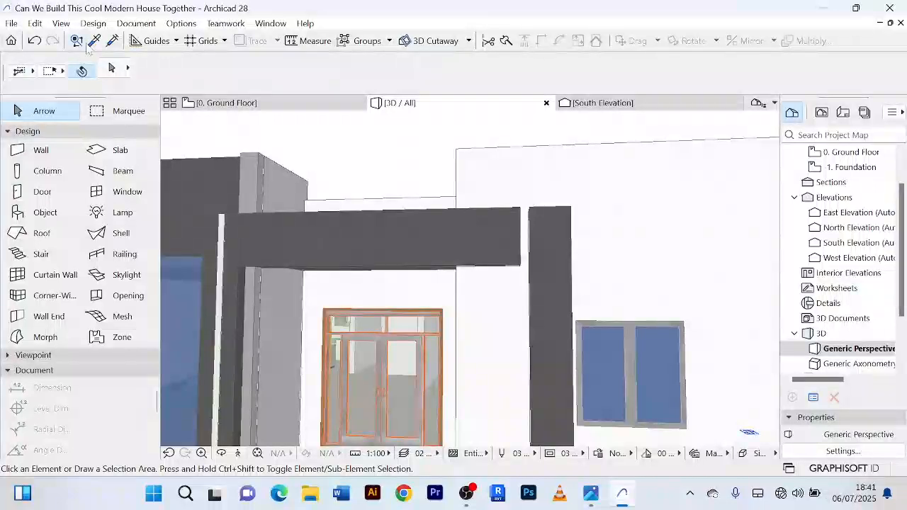
left_click(96, 41)
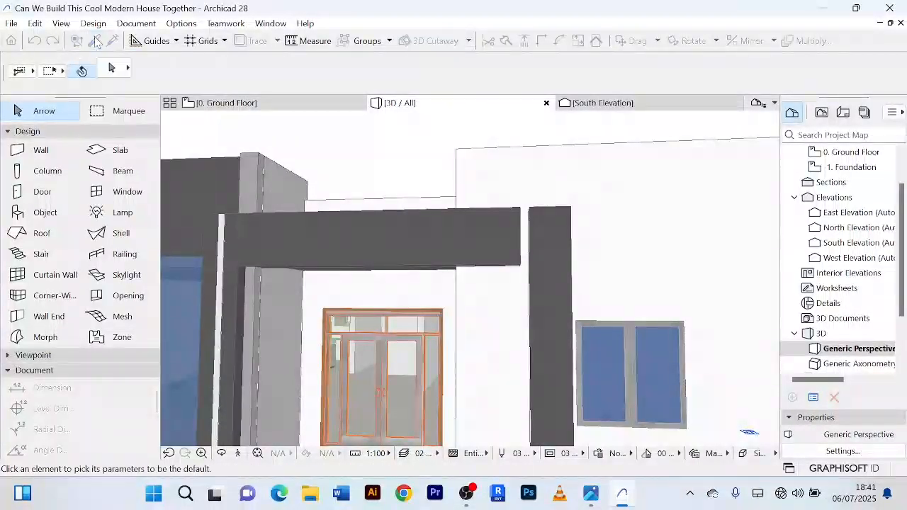
left_click(474, 212)
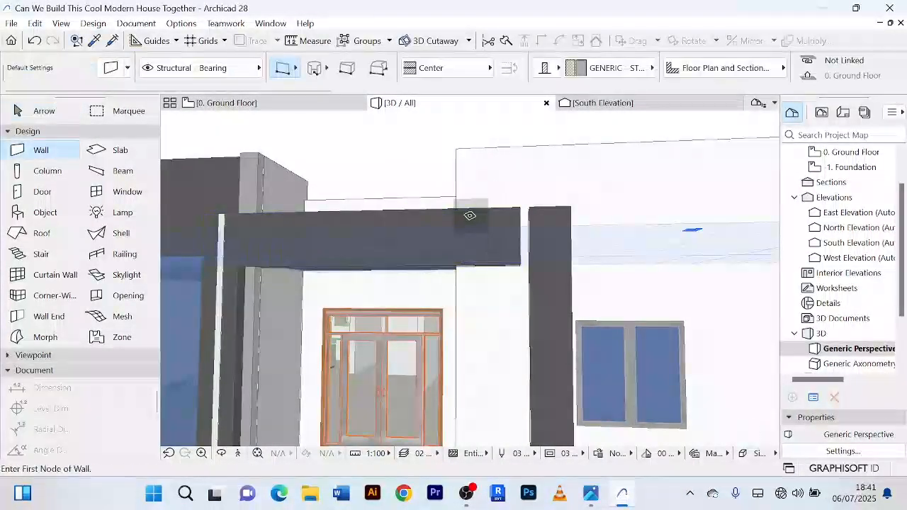
Try applying the canopy wall's settings to the copied pillar on the white wing, and undo that change.
left_click(552, 281)
scroll(557, 211, "up", 1)
scroll(557, 211, "up", 1)
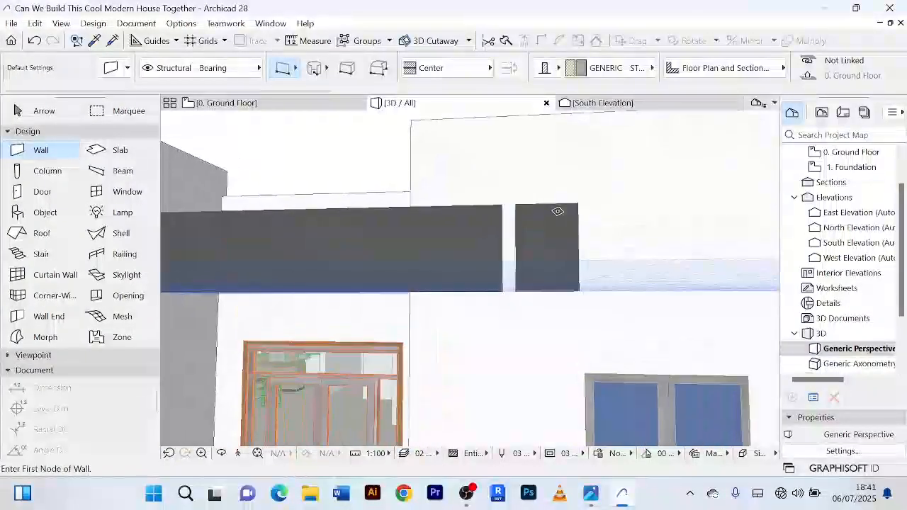
left_click(33, 117)
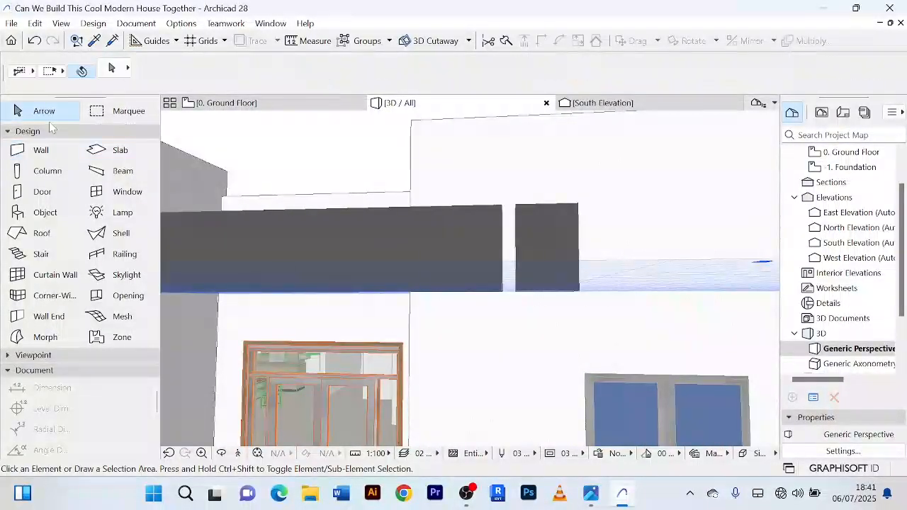
left_click(571, 233)
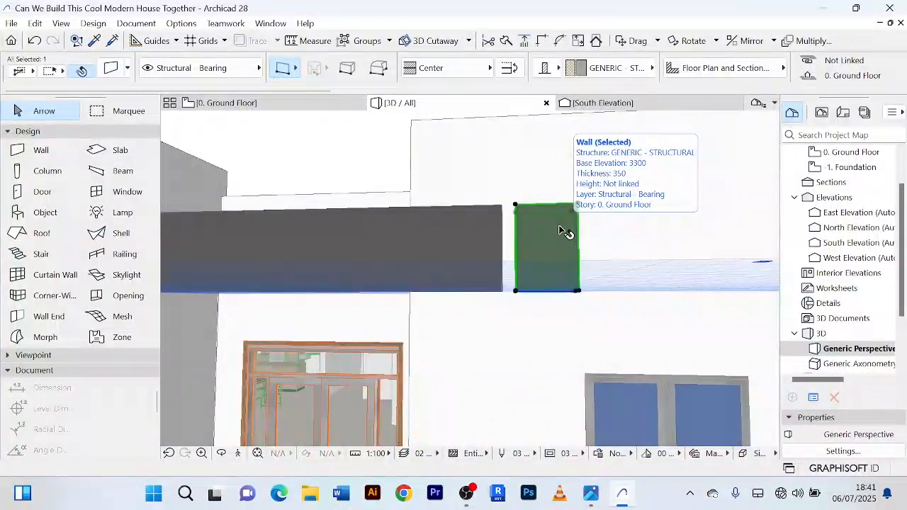
key("ctrl+z")
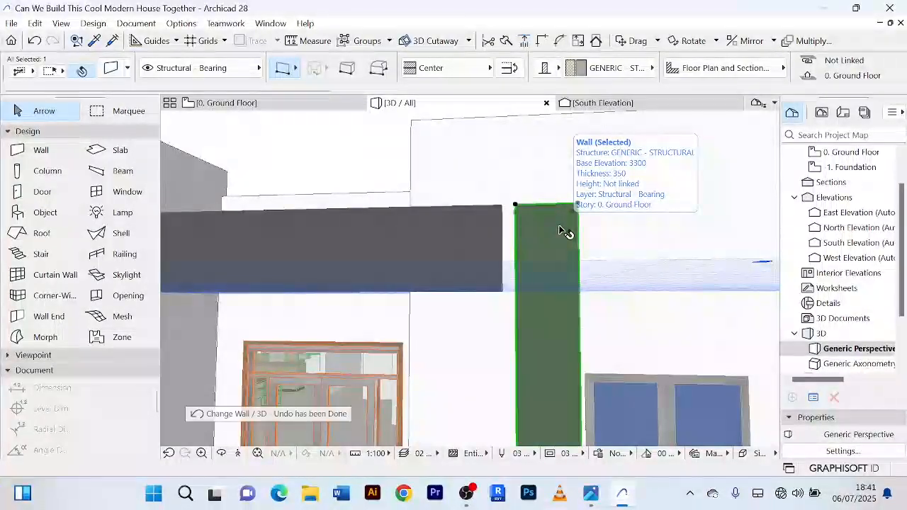
Stretch the copied pillar wall's far end in plan to the master bedroom's outer front corner.
scroll(553, 267, "down", 4)
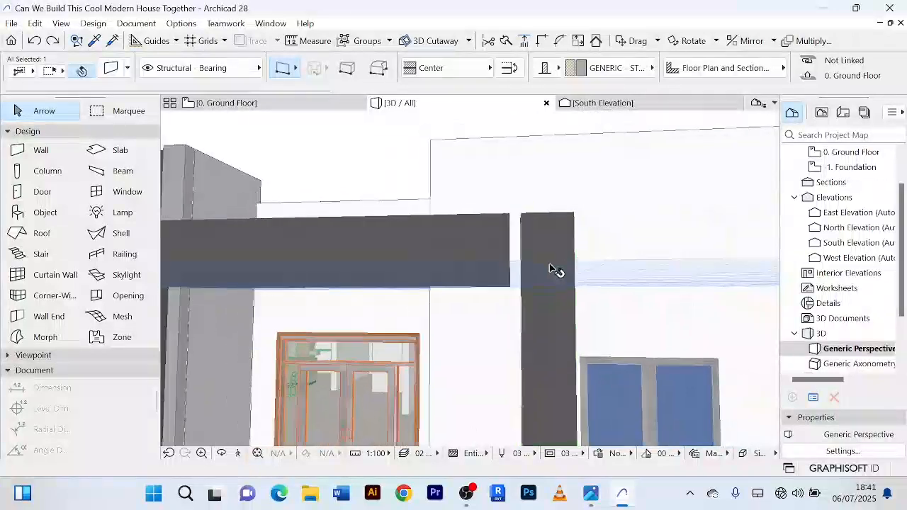
scroll(754, 250, "down", 1)
middle_click_drag(708, 211, 581, 239)
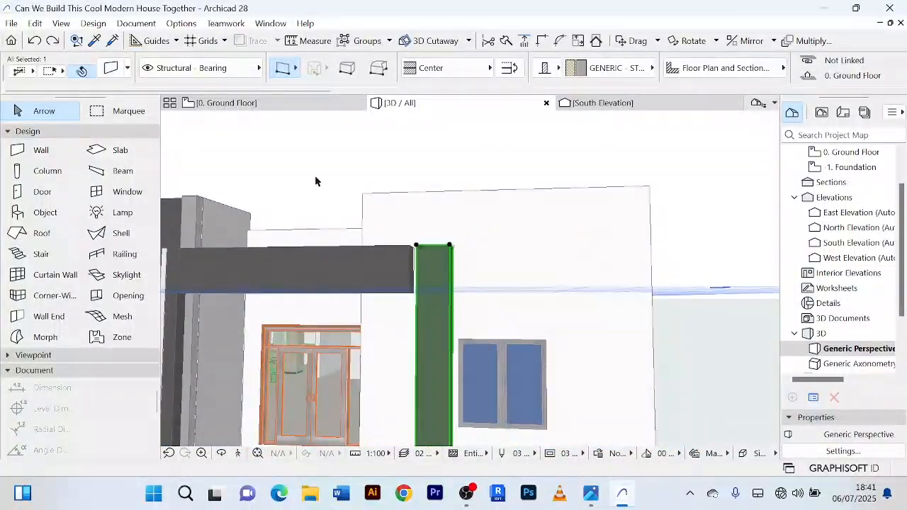
left_click(234, 103)
middle_click_drag(672, 334, 577, 326)
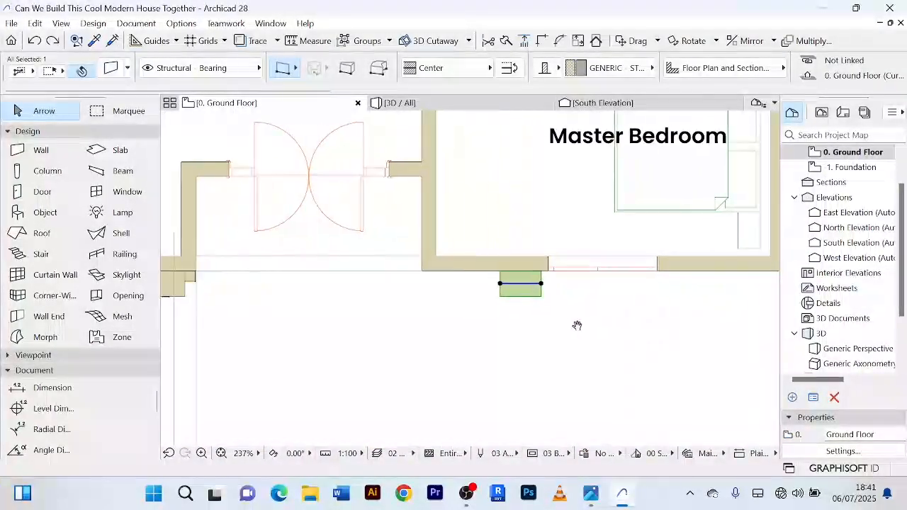
scroll(557, 300, "up", 3)
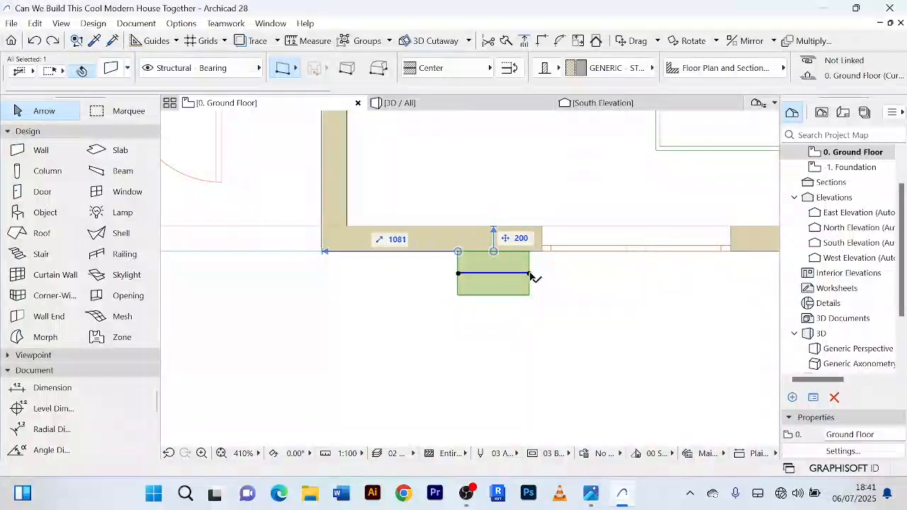
left_click(530, 275)
scroll(688, 262, "down", 3)
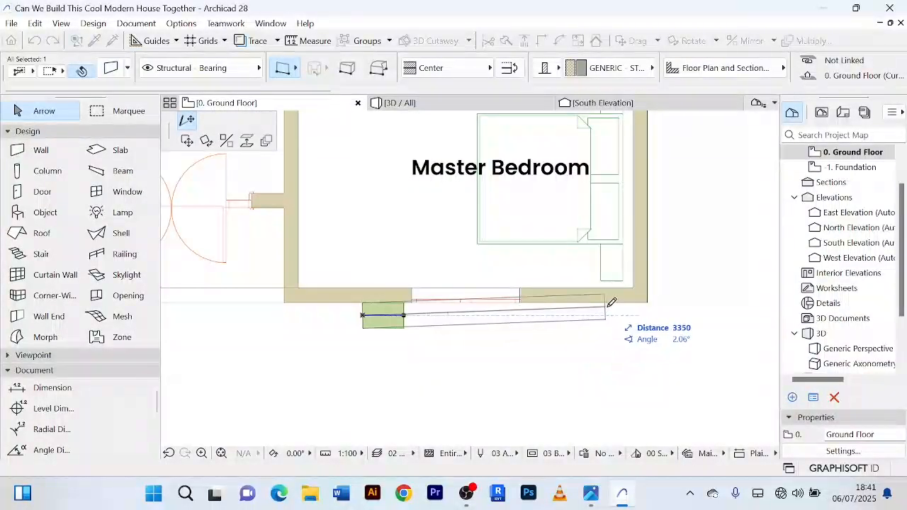
scroll(610, 303, "up", 5)
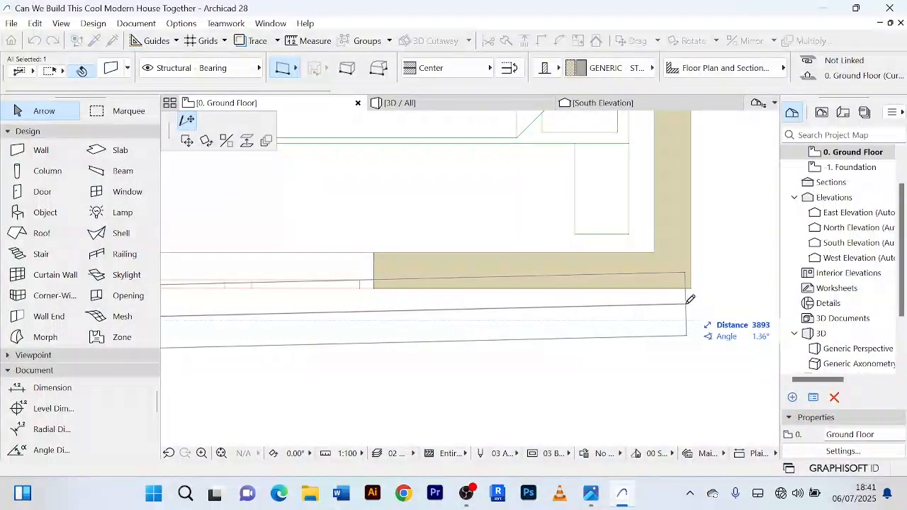
left_click(698, 299)
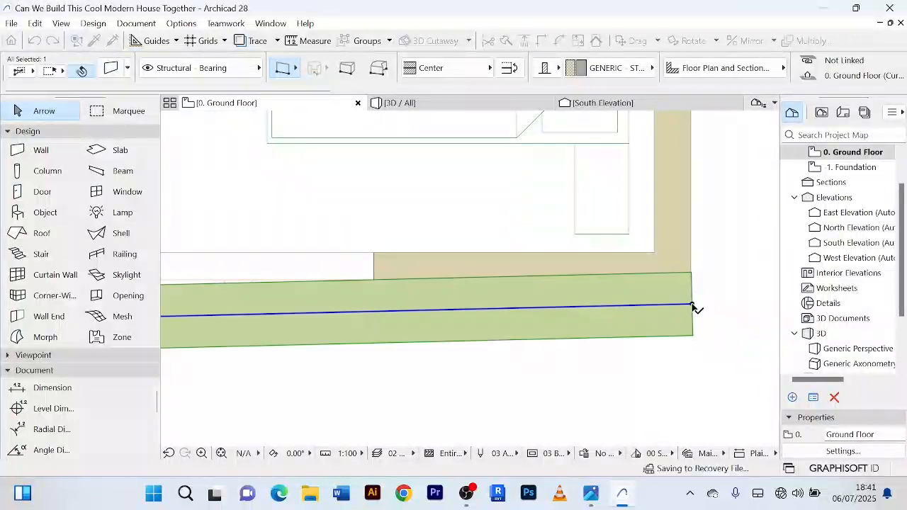
scroll(687, 306, "down", 5)
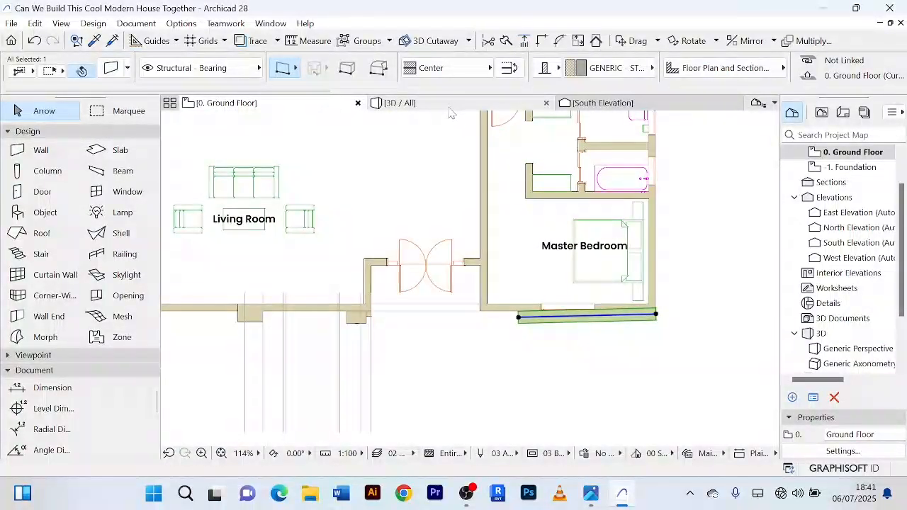
Check the stretched wall in 3D and extend its other end in plan toward the entrance-side corner of the master bedroom.
left_click(425, 104)
scroll(428, 262, "up", 2)
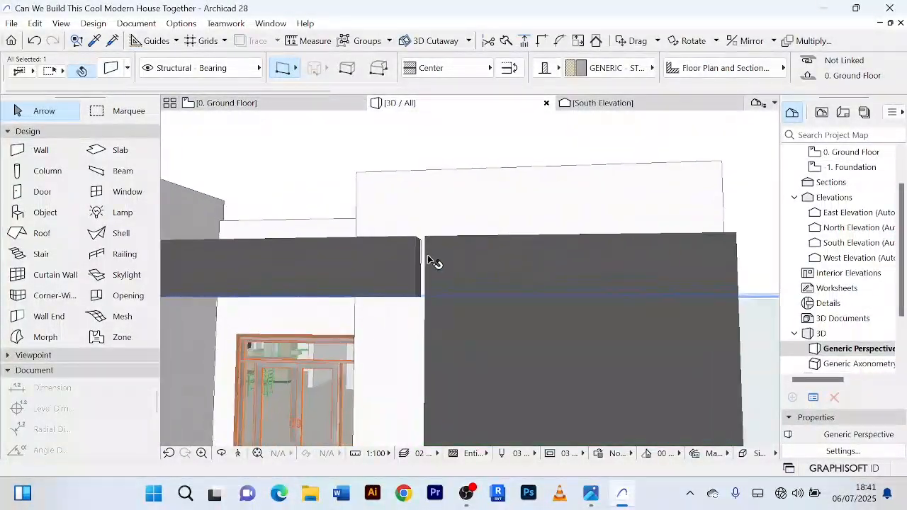
left_click(337, 108)
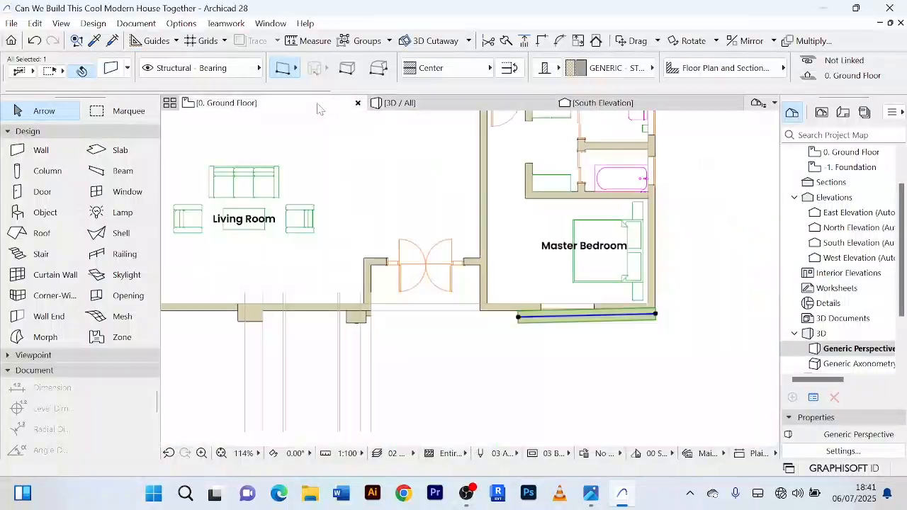
scroll(528, 312, "up", 5)
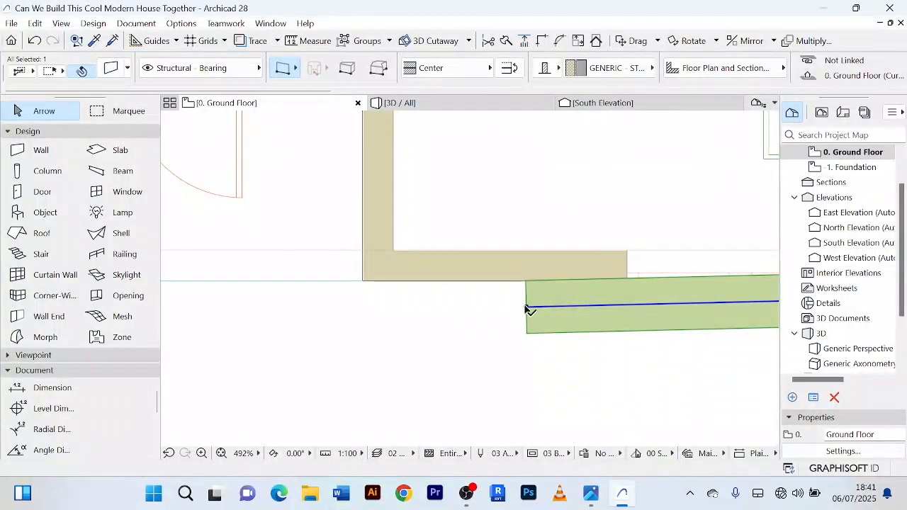
left_click(526, 307)
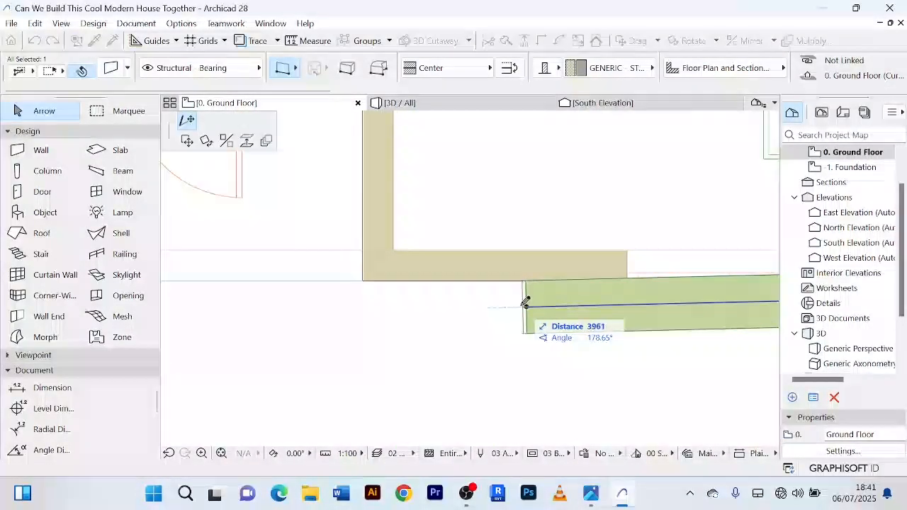
left_click(466, 305)
scroll(486, 348, "down", 3)
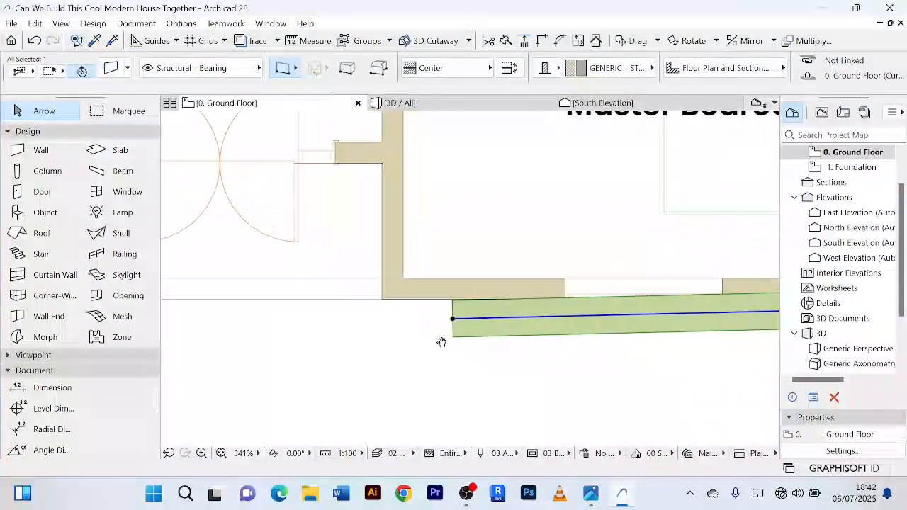
Delete the slanted 350 mm wall in front of the master bedroom.
scroll(441, 342, "down", 5)
scroll(411, 344, "up", 3)
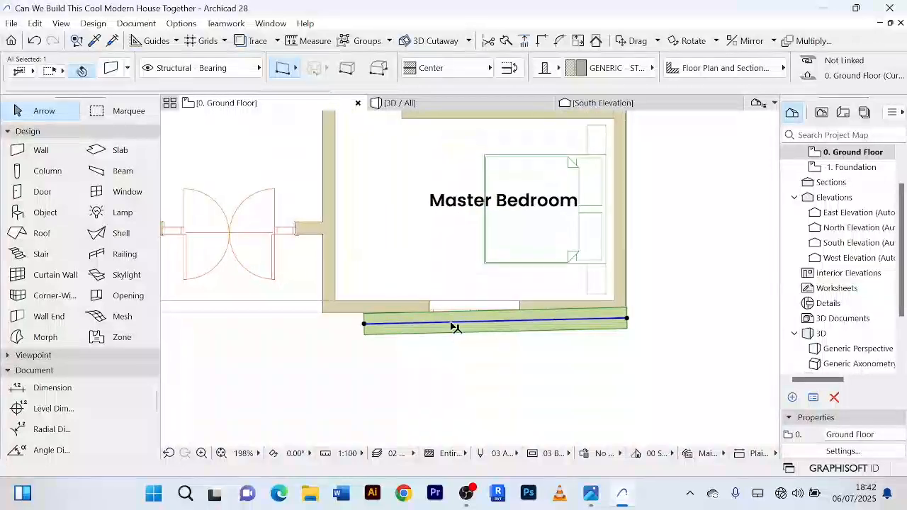
key("Delete")
scroll(489, 326, "down", 4)
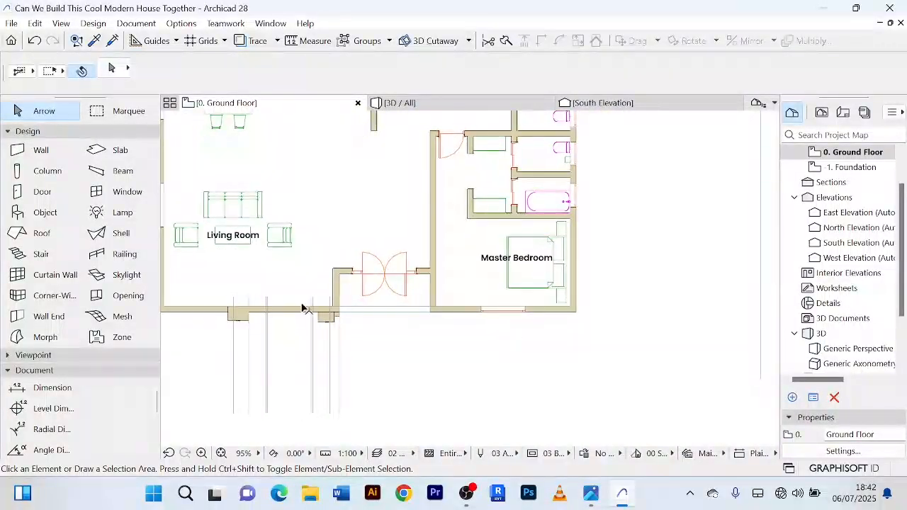
scroll(302, 308, "up", 5)
left_click(346, 331)
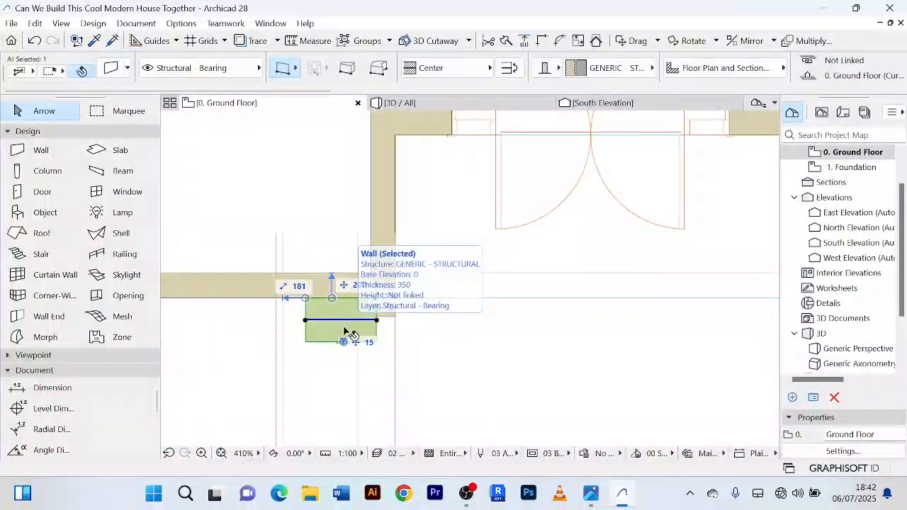
key("ctrl+shift+d")
left_click(344, 327)
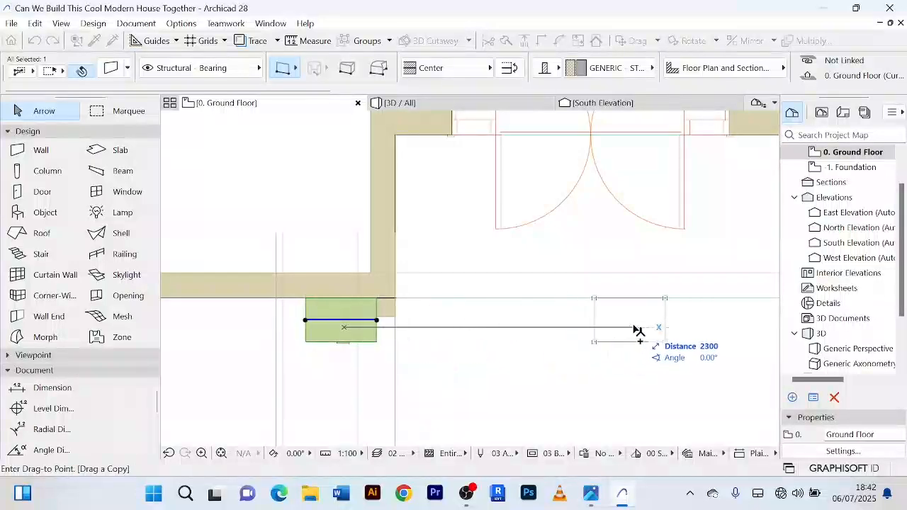
scroll(636, 329, "down", 3)
key("Escape")
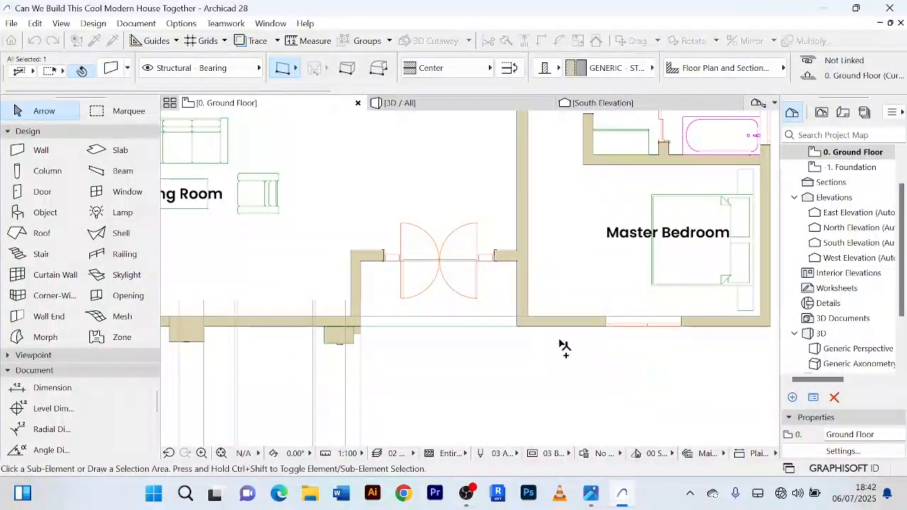
Lengthen the short pillar wall in front of the master bedroom in plan until its free end meets the room's outer front corner.
scroll(579, 345, "up", 5)
middle_click_drag(593, 347, 526, 343)
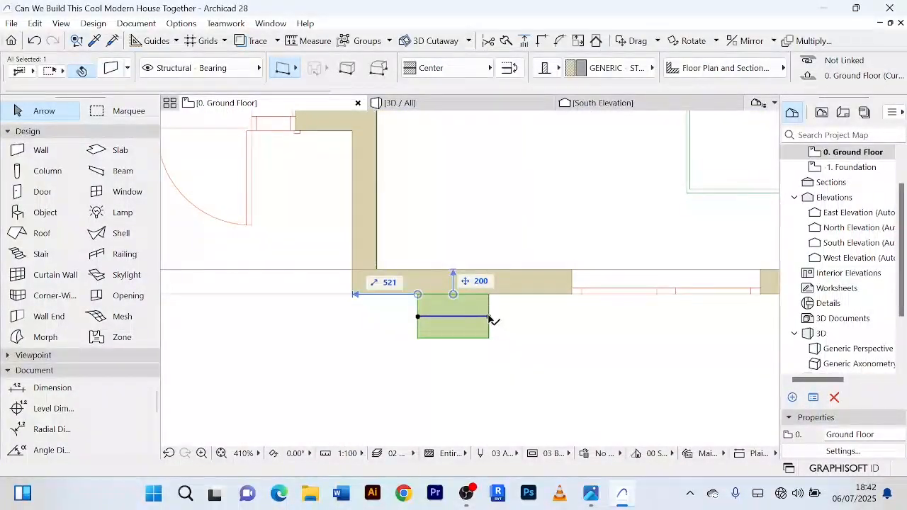
left_click(491, 318)
scroll(666, 319, "down", 3)
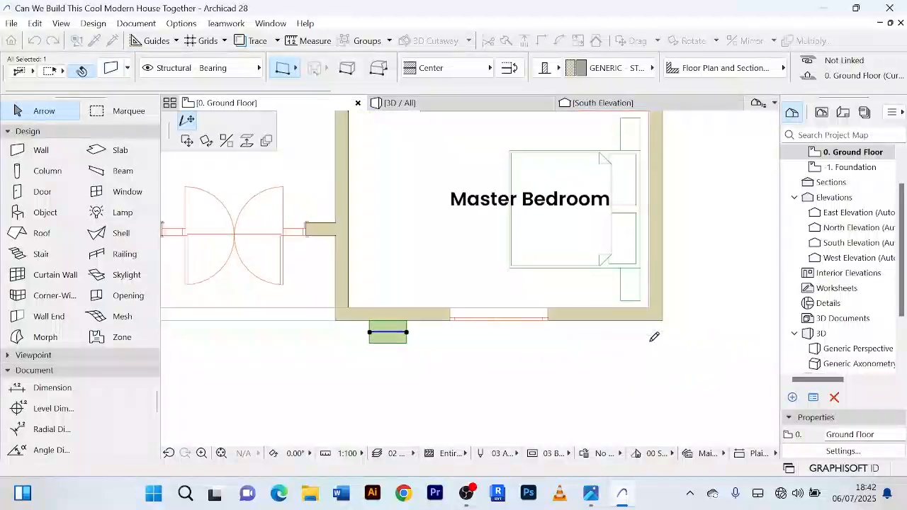
scroll(654, 337, "up", 3)
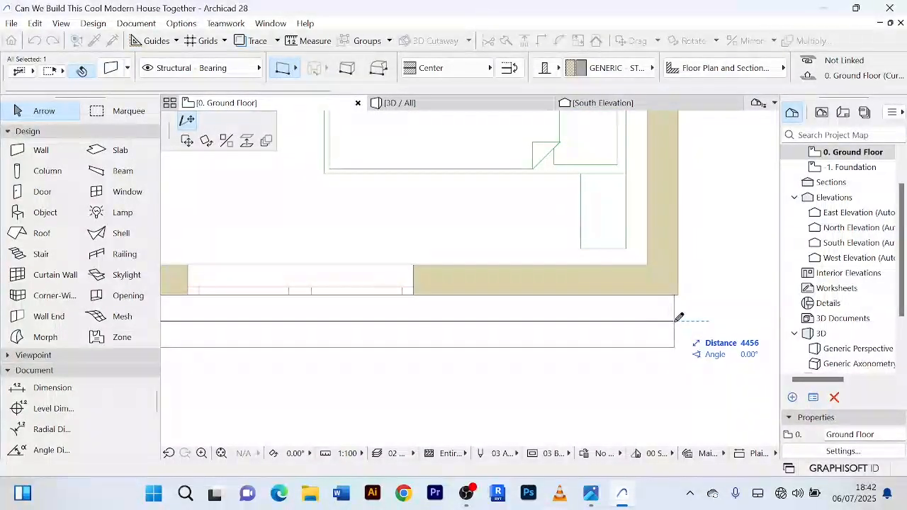
left_click(683, 319)
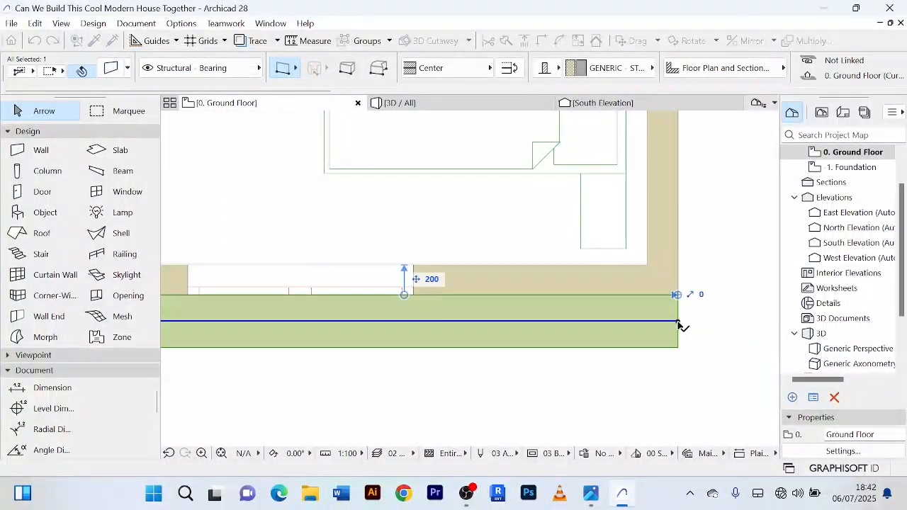
scroll(455, 389, "down", 3)
scroll(496, 360, "up", 5)
left_click(485, 355)
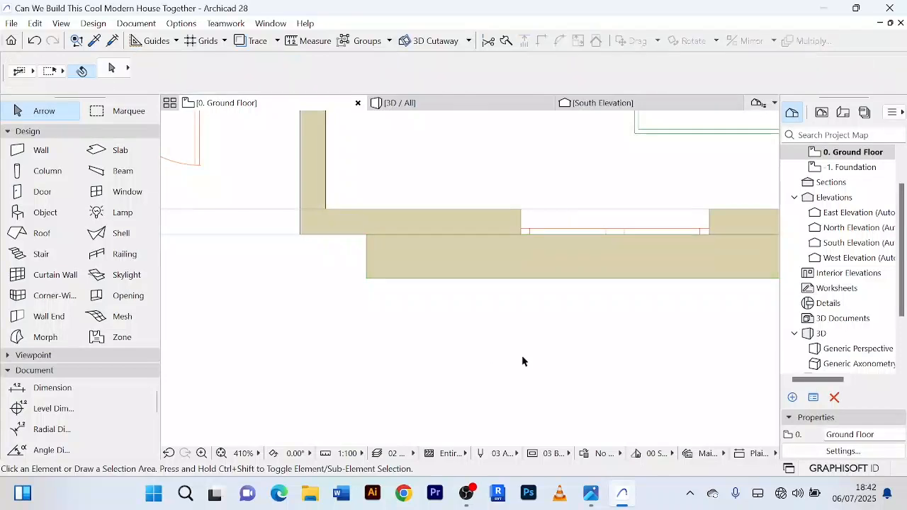
scroll(482, 358, "down", 3)
left_click(533, 325)
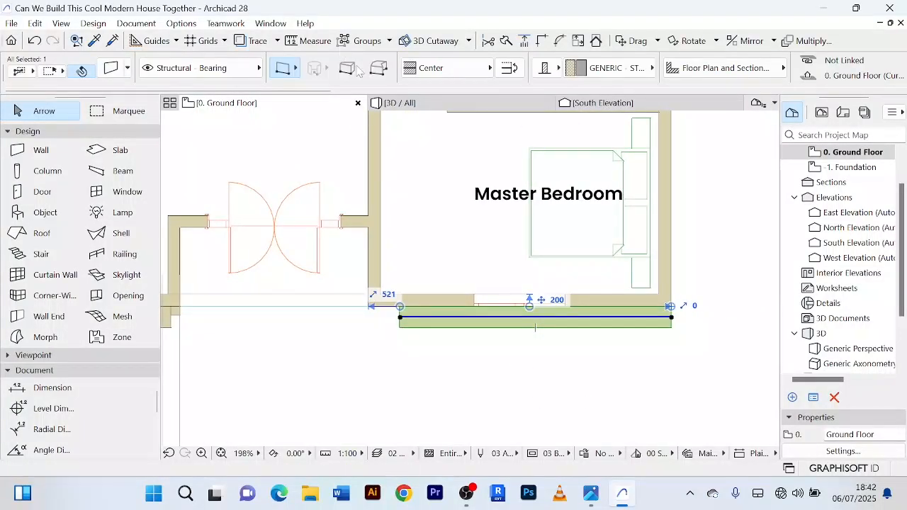
Copy the dark entrance canopy wall's settings onto the stretched full-height wall in front of the master bedroom in 3D.
left_click(433, 103)
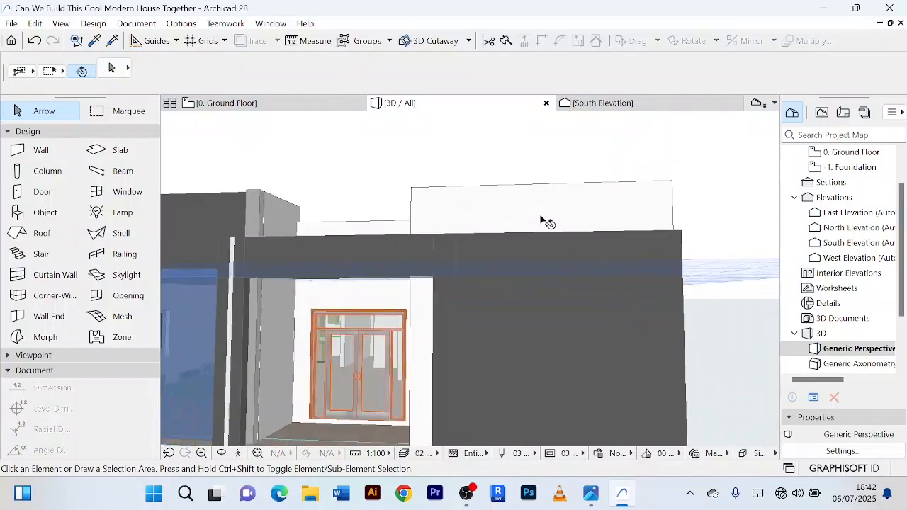
scroll(493, 321, "up", 1)
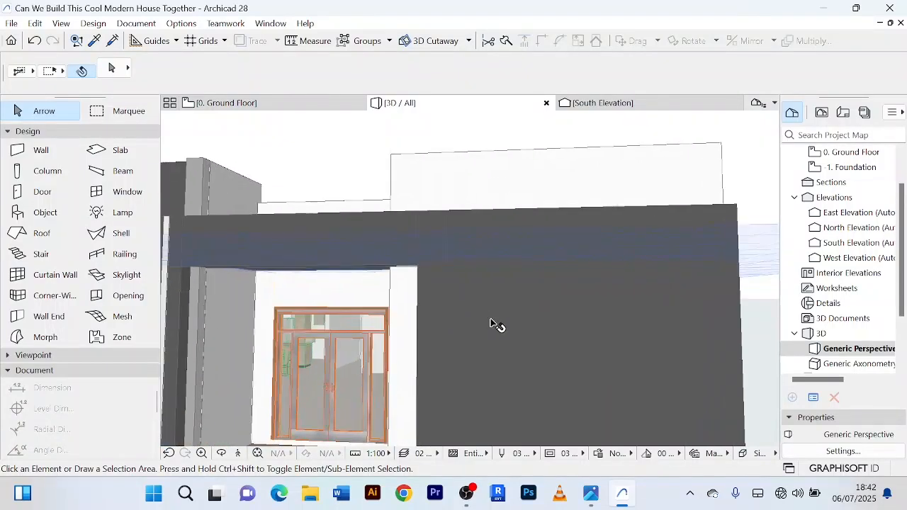
left_click(497, 317)
scroll(495, 316, "down", 1)
middle_click_drag(494, 316, 472, 237)
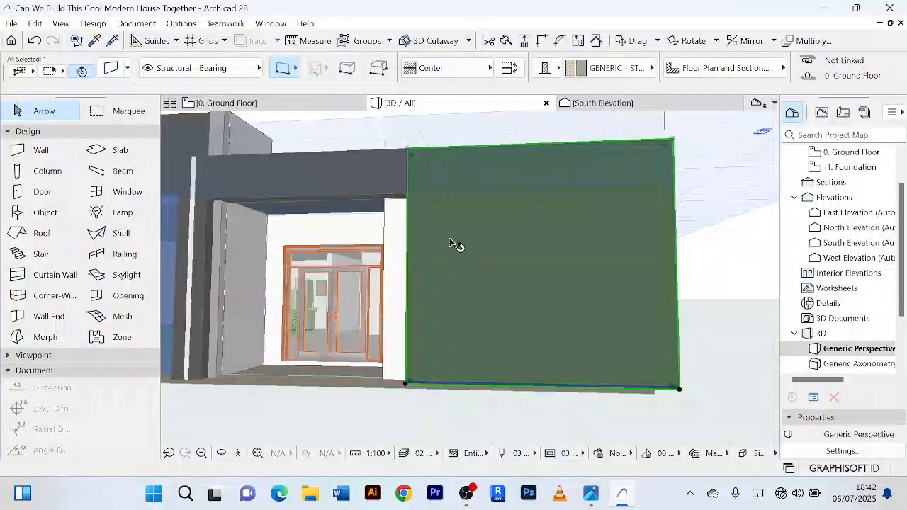
left_click(566, 416)
left_click(94, 41)
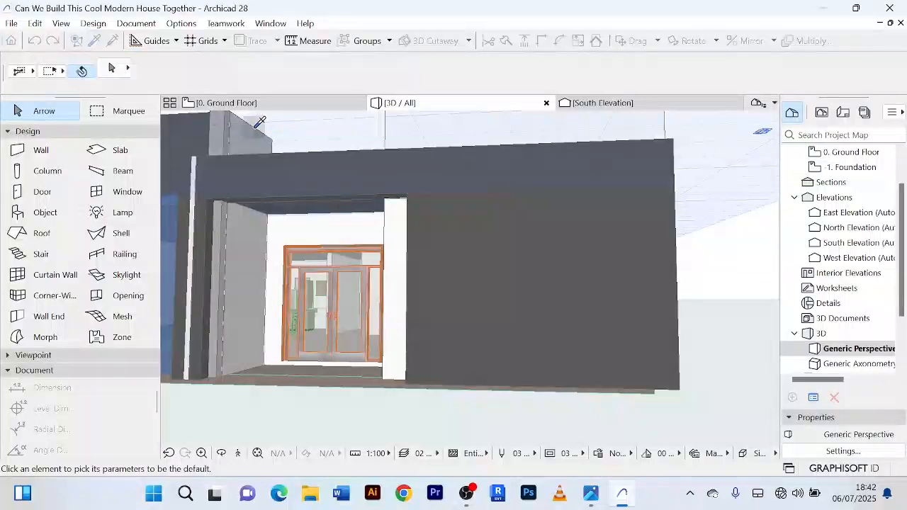
scroll(259, 121, "up", 2)
left_click(333, 212)
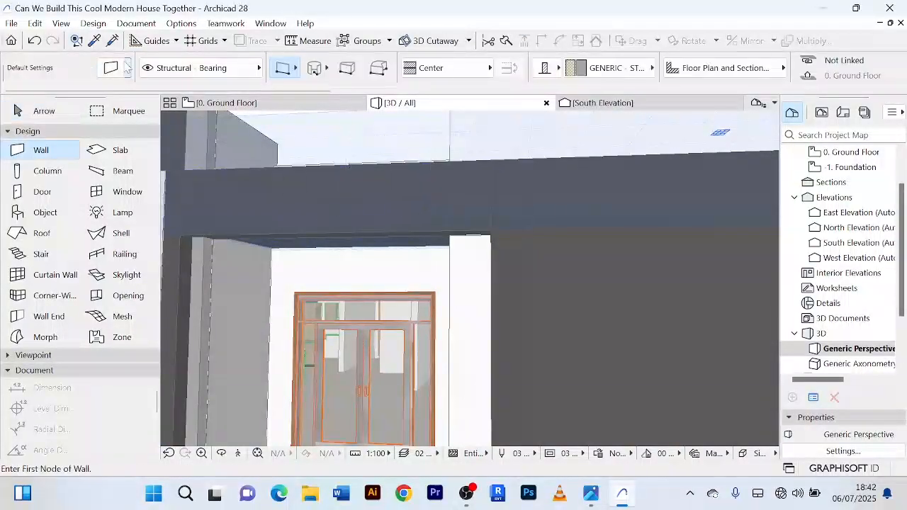
left_click(115, 44)
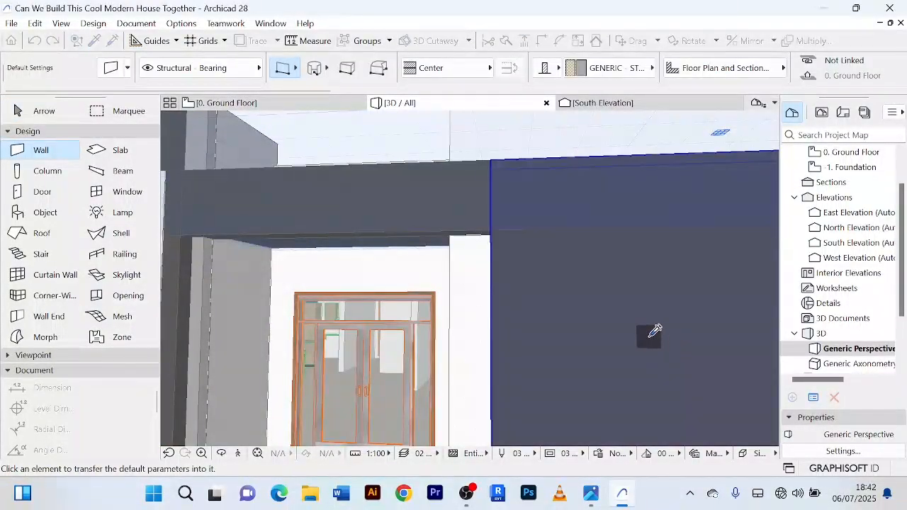
left_click(649, 336)
scroll(650, 336, "down", 1)
scroll(439, 169, "down", 2)
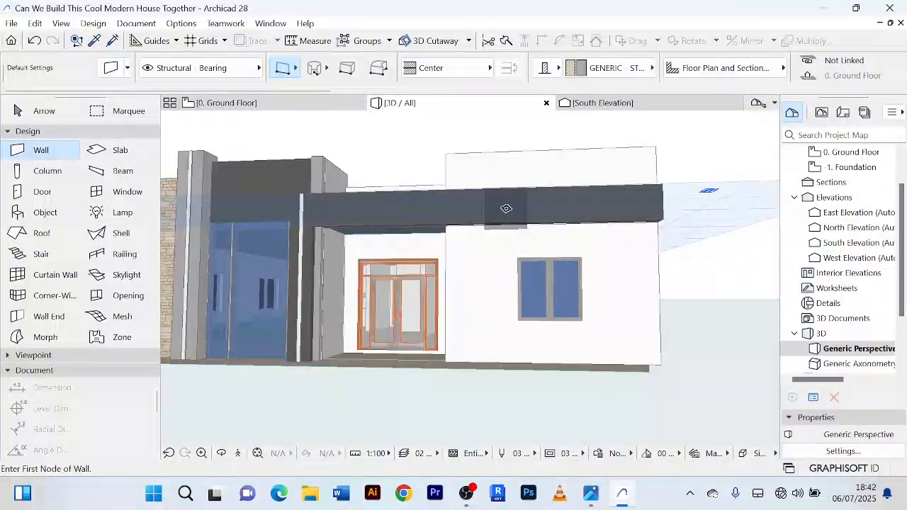
left_click(44, 111)
Try a bottom offset of 3000 mm for the canopy wall above the master bedroom window.
scroll(560, 212, "up", 1)
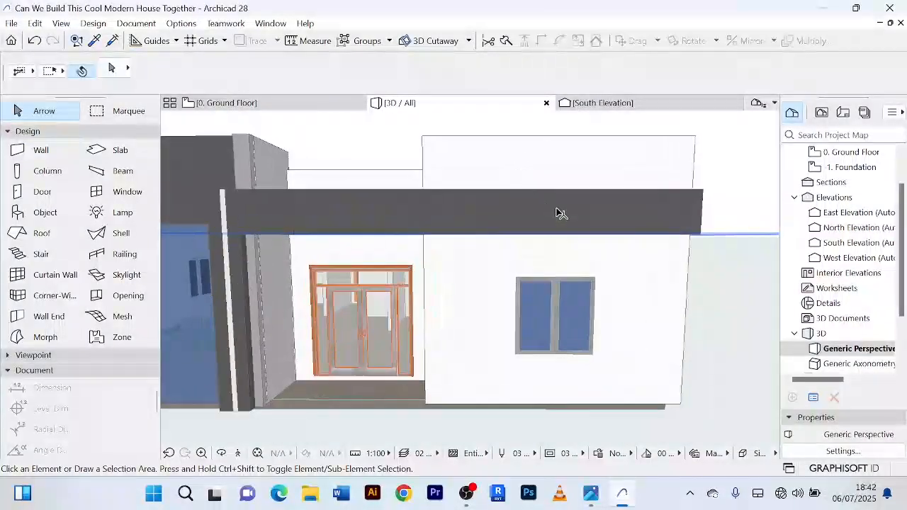
left_click(563, 208)
scroll(564, 208, "up", 1)
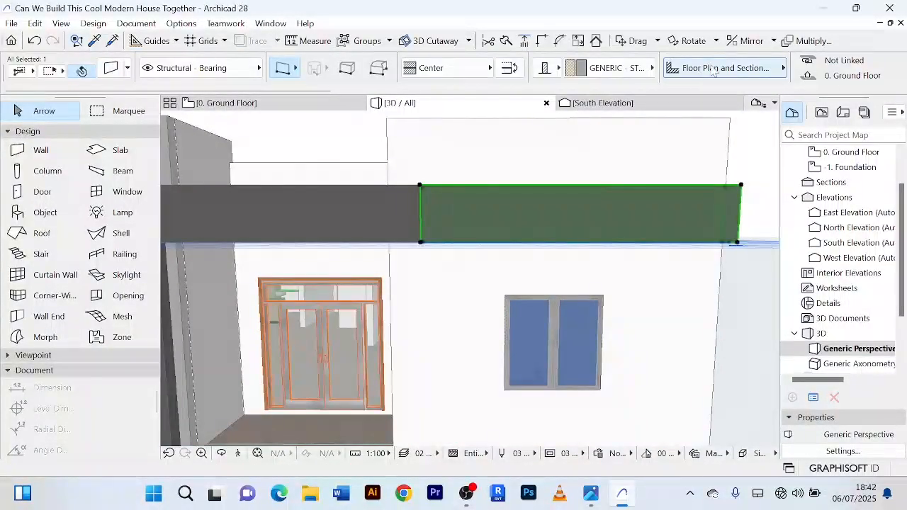
scroll(712, 71, "down", 3)
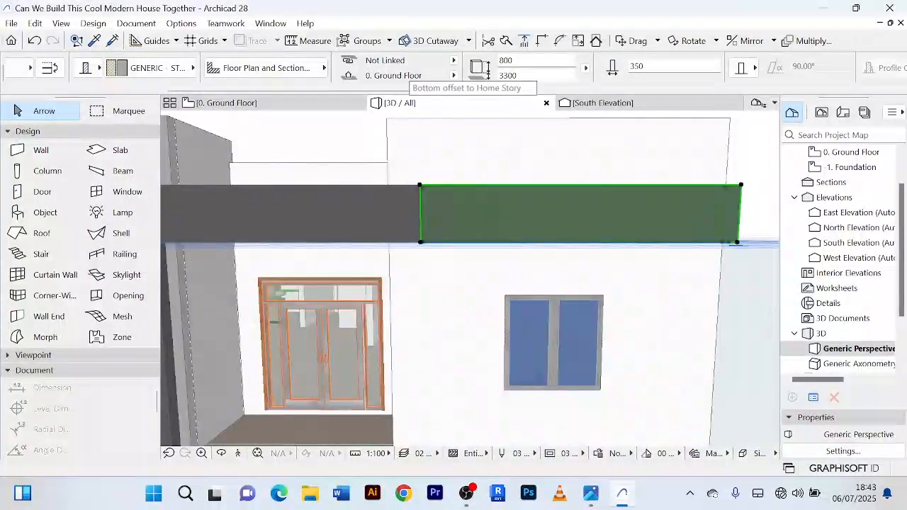
left_click(488, 76)
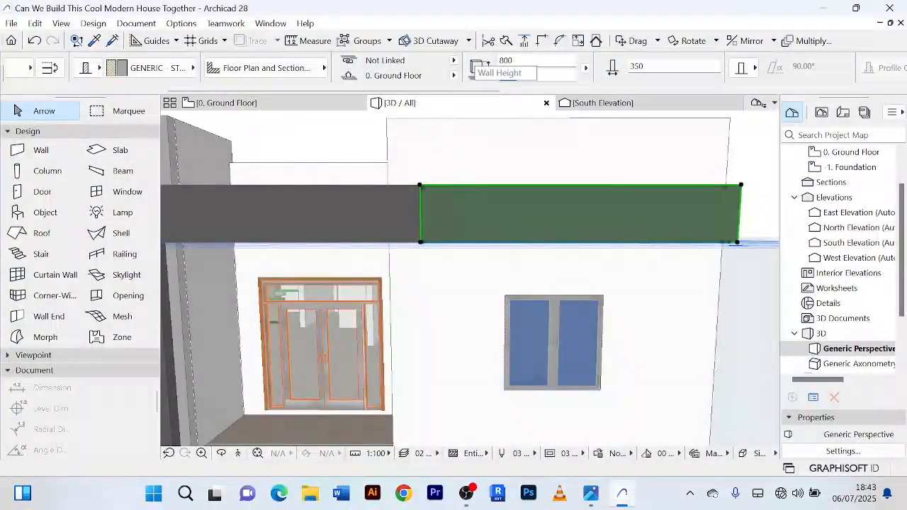
type("300")
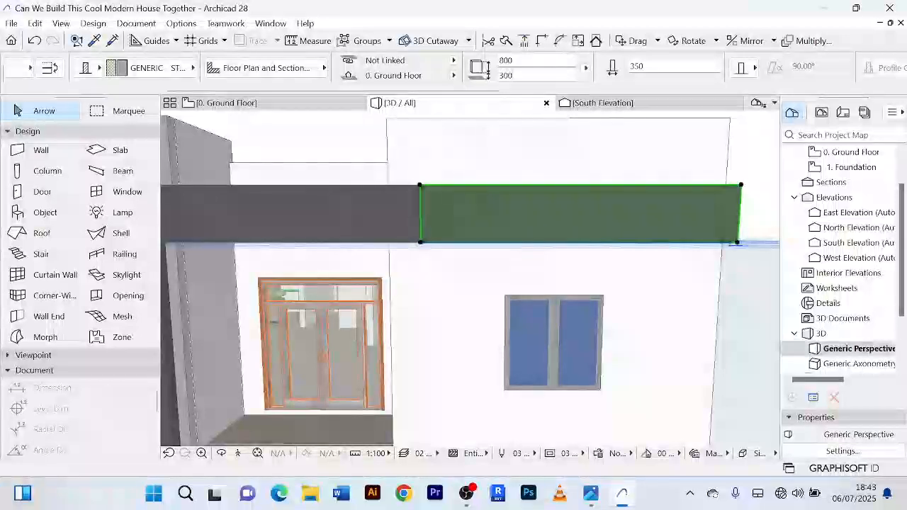
type("0")
key("Return")
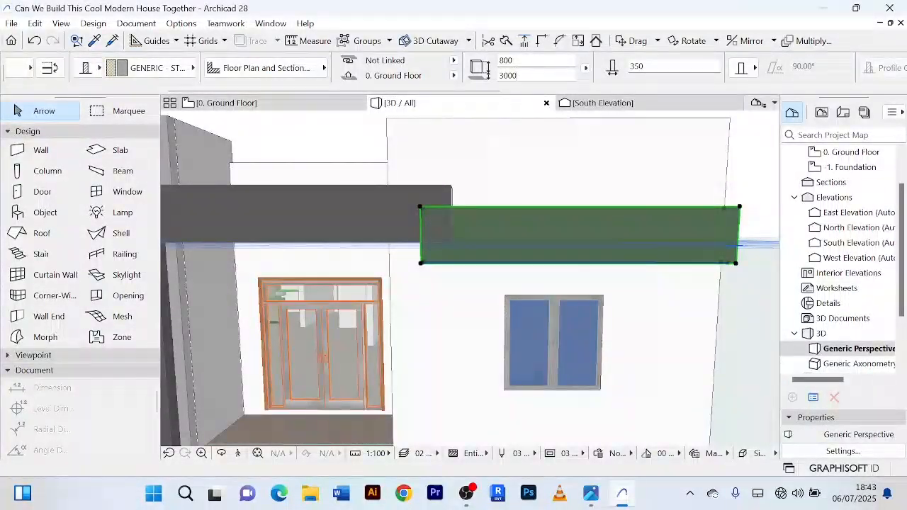
Try a bottom offset of 2500 mm for the master bedroom canopy wall and inspect its position against the entrance canopy.
left_click_drag(519, 76, 475, 76)
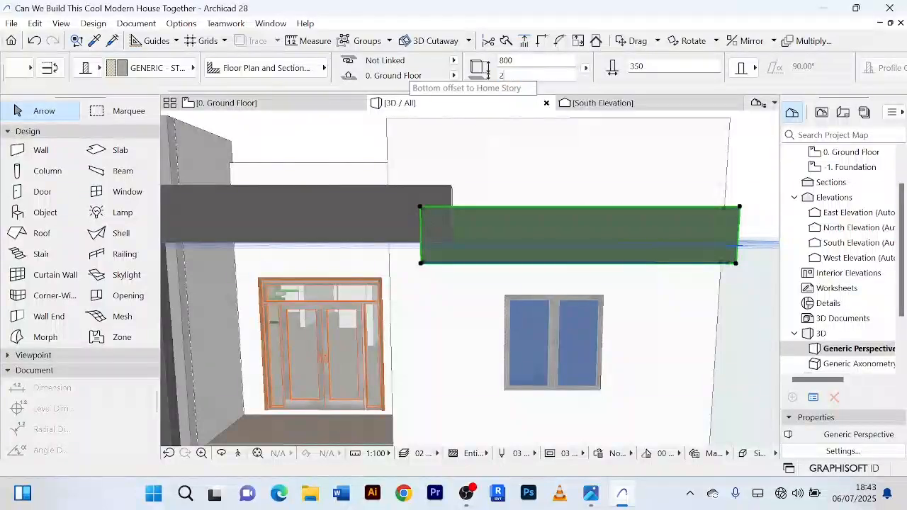
type("250")
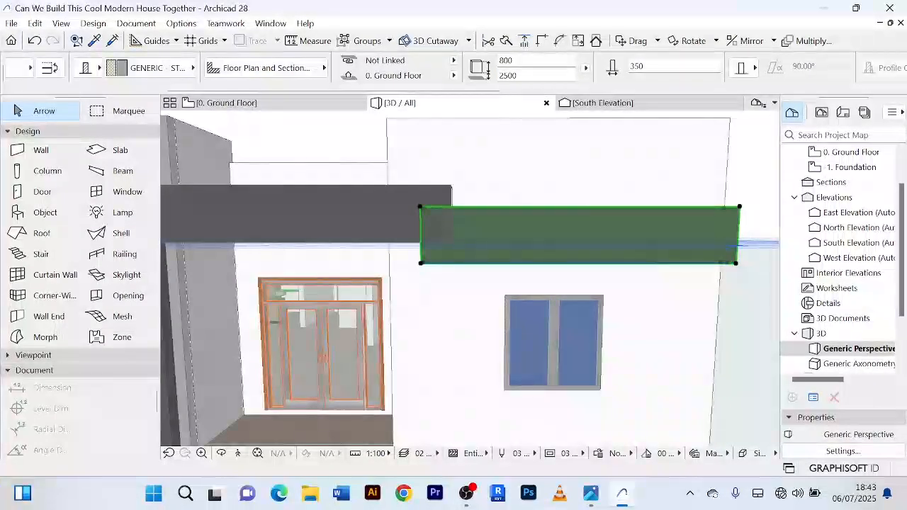
type("0")
key("Return")
scroll(409, 232, "up", 5)
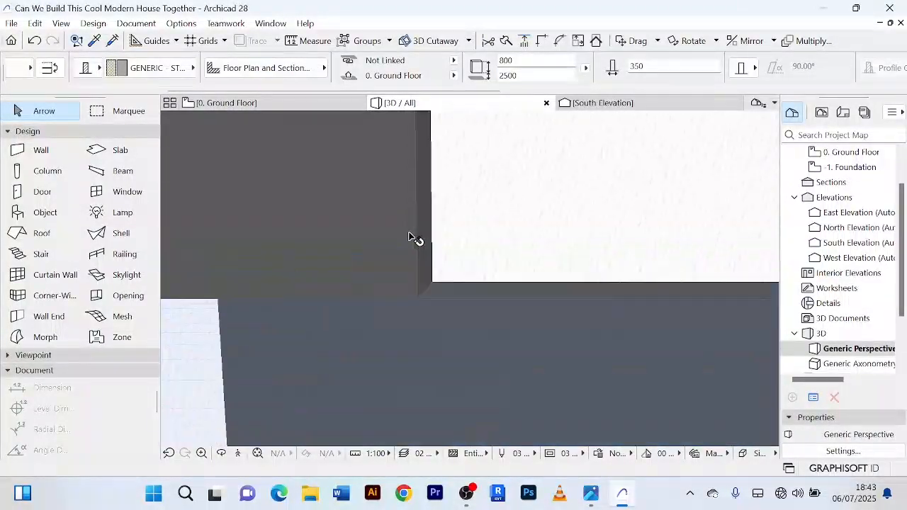
scroll(409, 231, "down", 5)
scroll(408, 231, "down", 2)
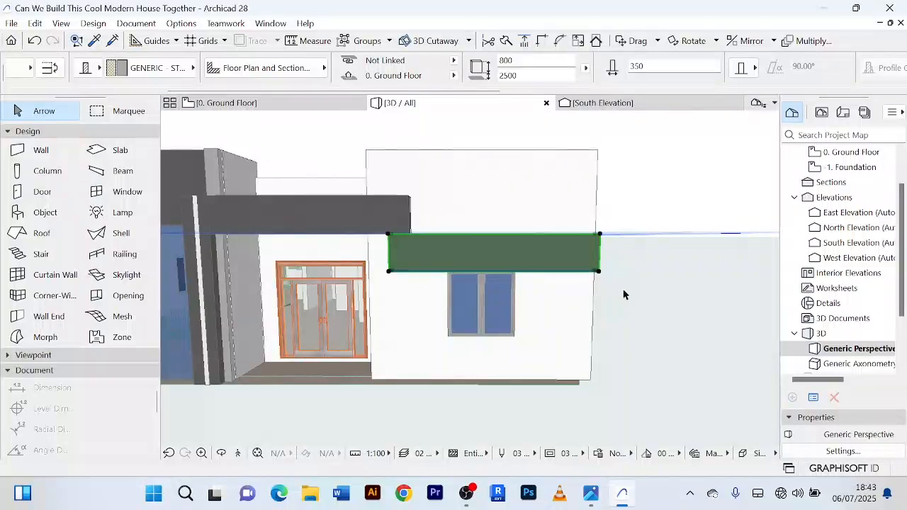
Set the master bedroom canopy wall's height to 600 mm and its bottom offset to 2700 mm.
scroll(641, 290, "down", 1)
middle_click_drag(647, 291, 623, 285, "shift")
scroll(582, 270, "up", 3)
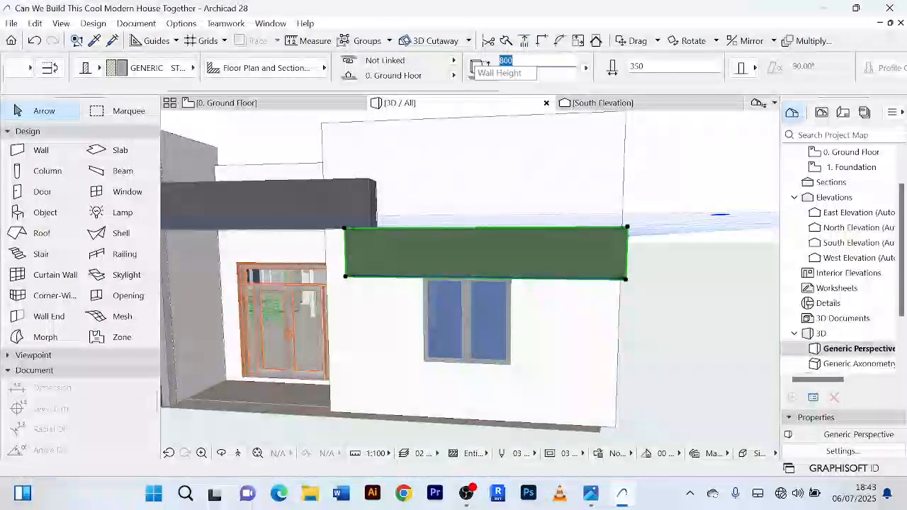
type("60")
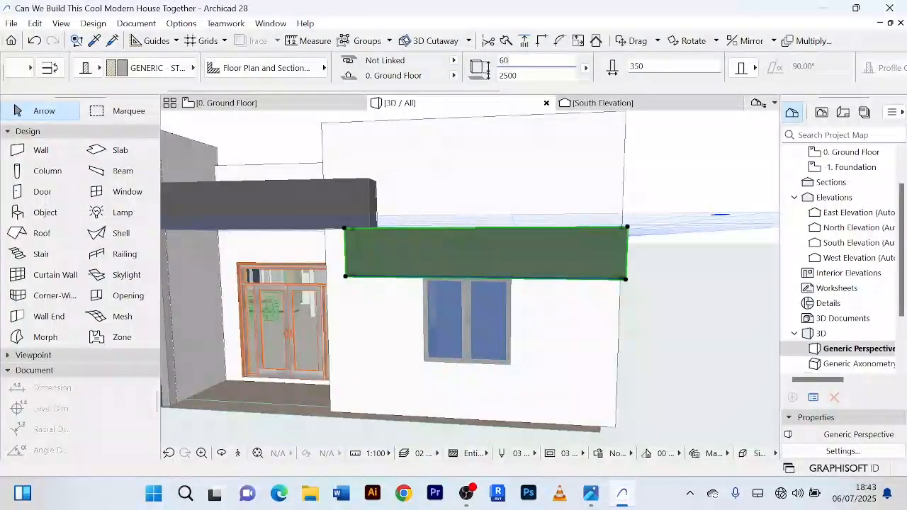
type("0")
key("Return")
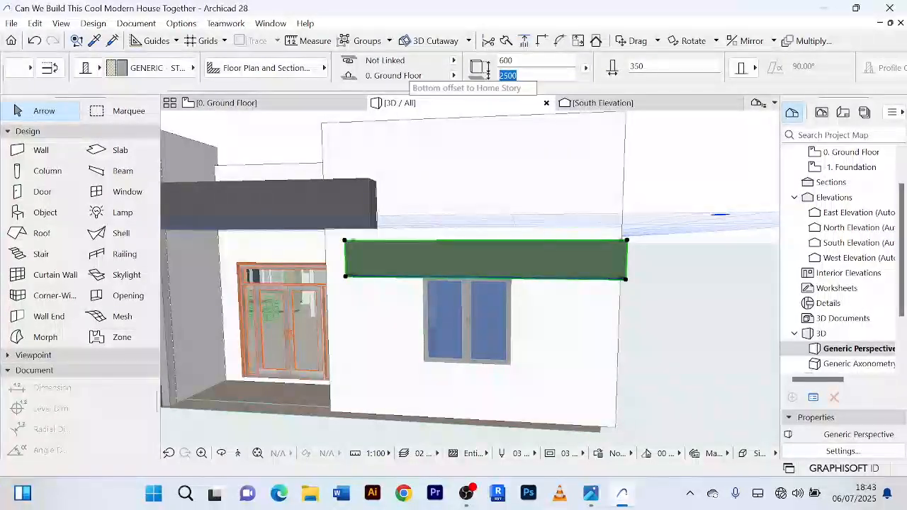
type("2700")
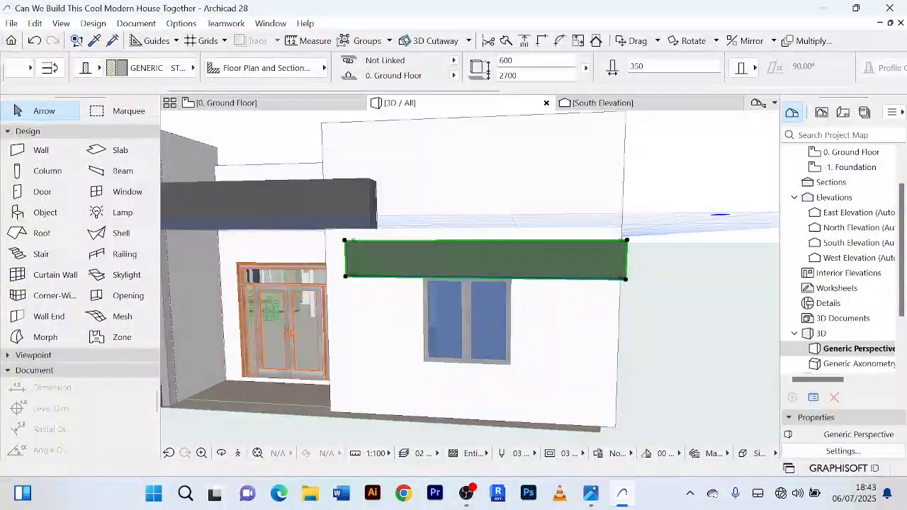
key("Return")
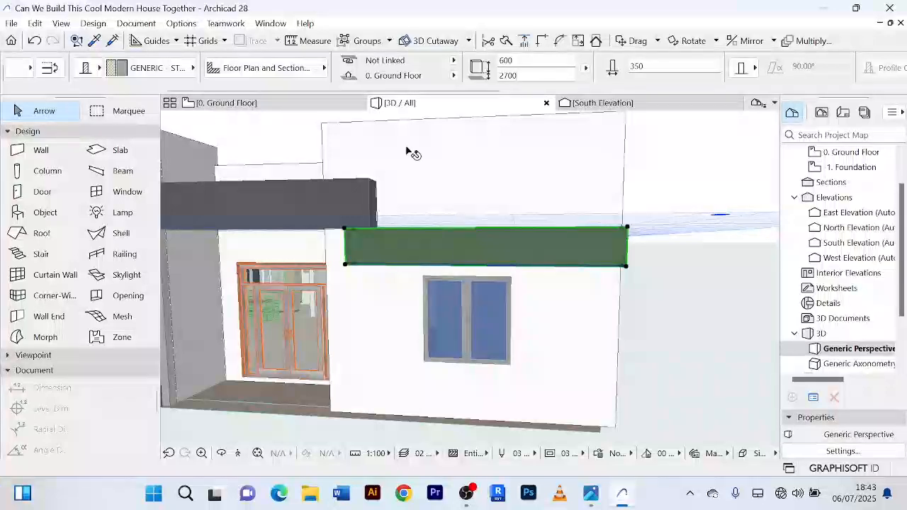
scroll(398, 260, "up", 5)
scroll(352, 234, "down", 5)
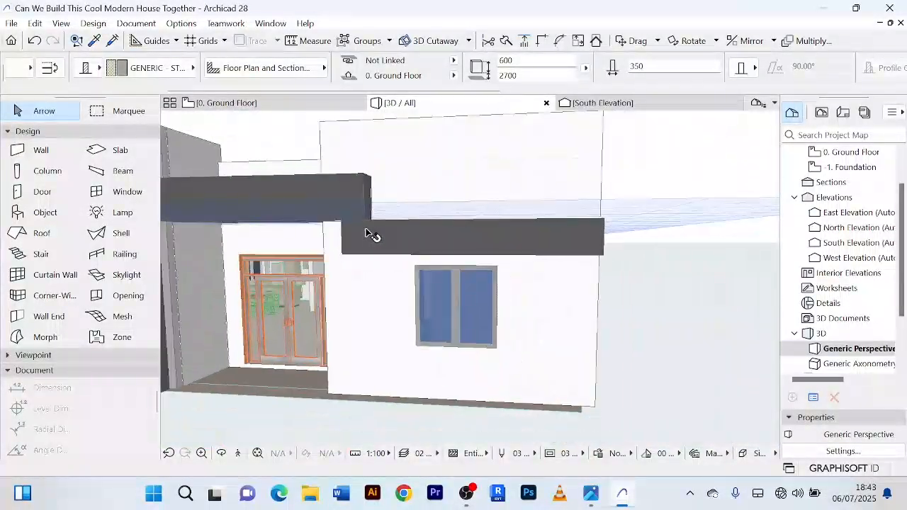
middle_click_drag(369, 236, 610, 227, "shift")
left_click(478, 220)
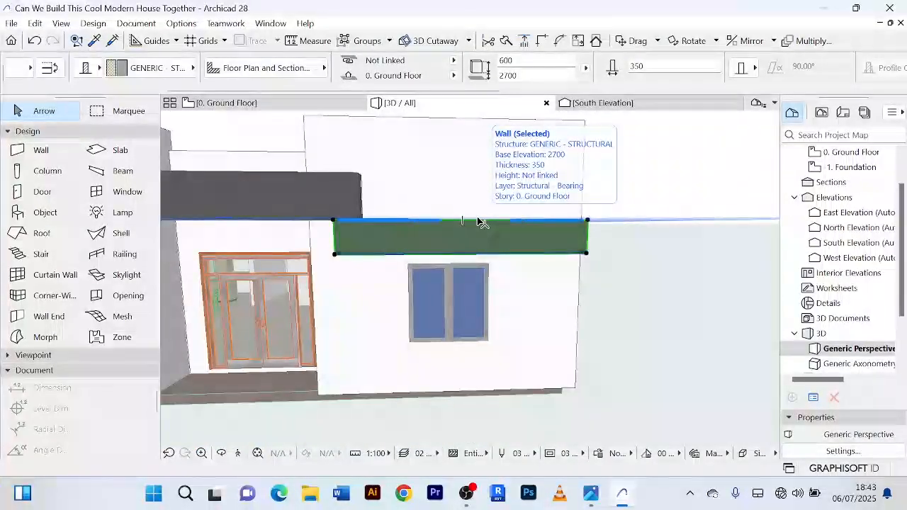
Examine the surface overrides of the tall pillar wall beside the stone cladding, leaving its settings unchanged.
scroll(289, 205, "down", 5)
middle_click_drag(294, 189, 474, 169)
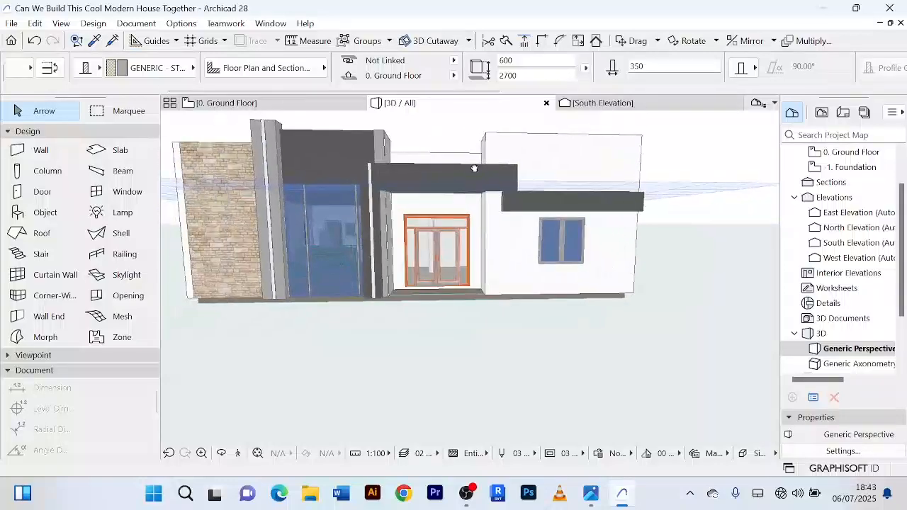
left_click(278, 152)
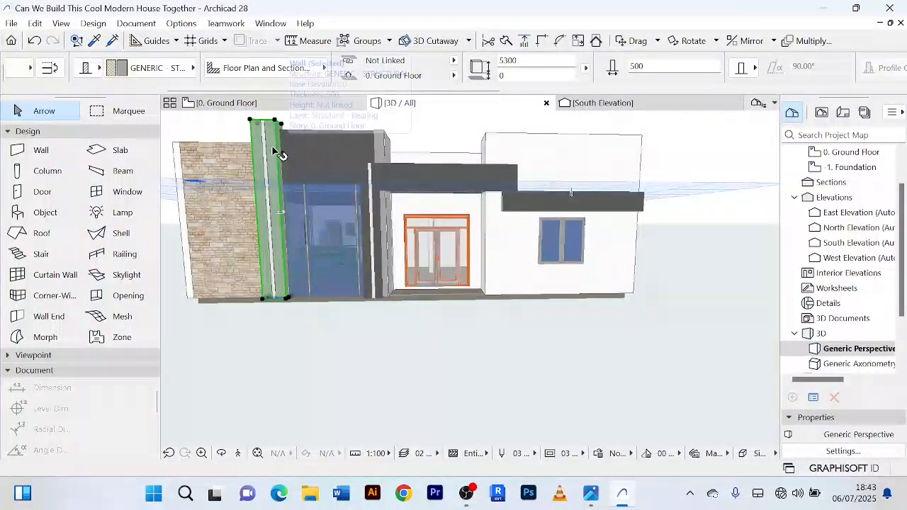
double_click(278, 152)
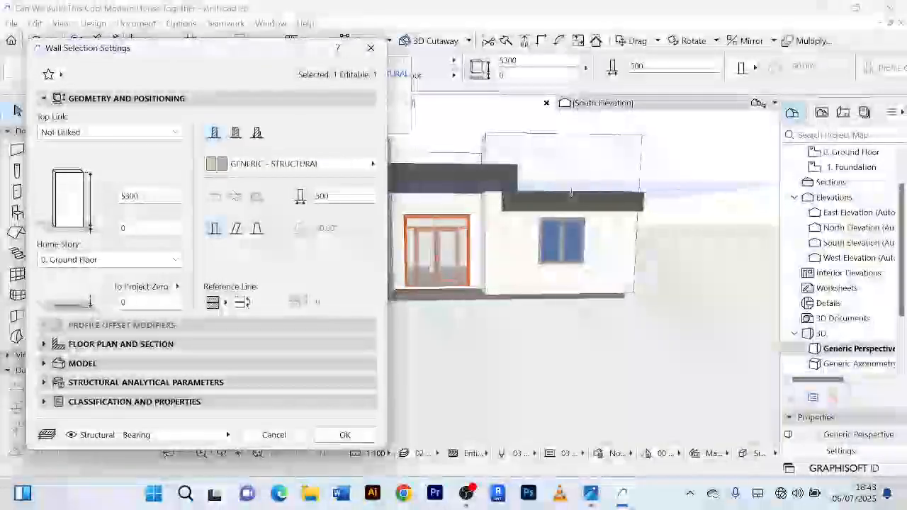
left_click(44, 365)
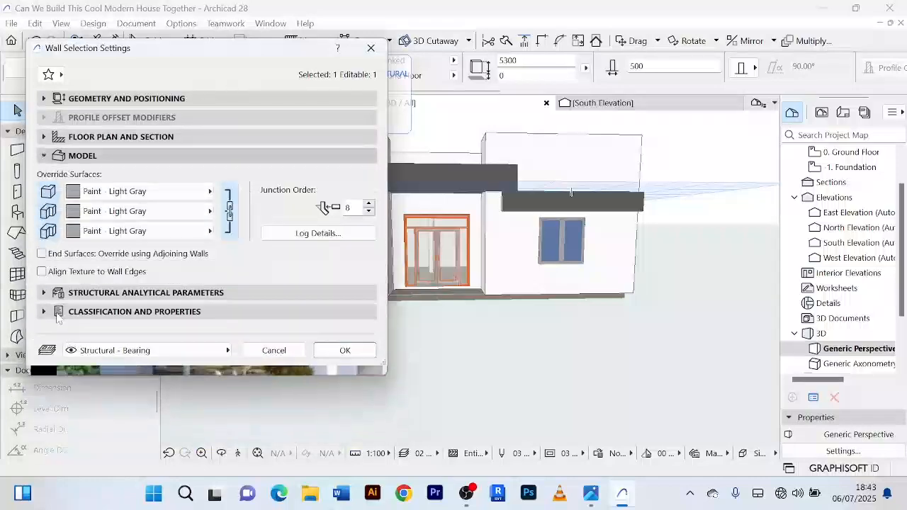
left_click(273, 394)
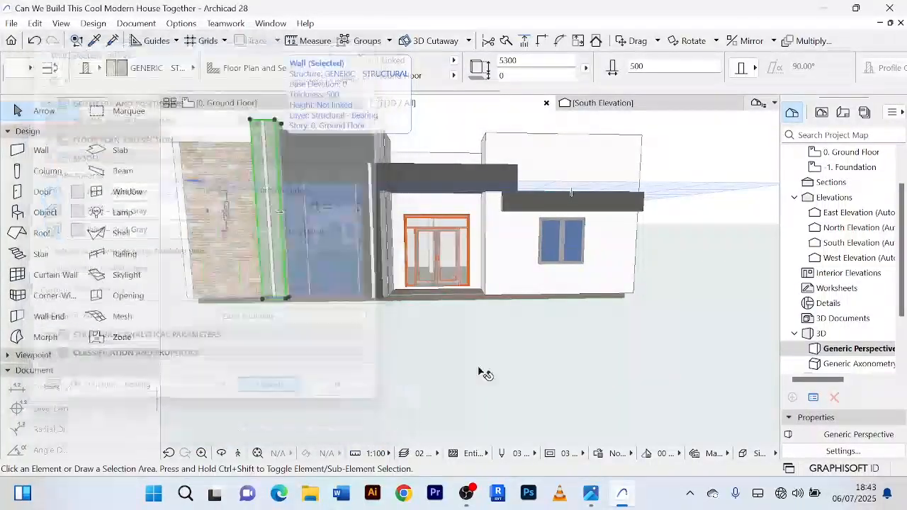
Override all surfaces of the canopy wall above the master bedroom window with Paint - Light Gray.
left_click(522, 360)
left_click(539, 207)
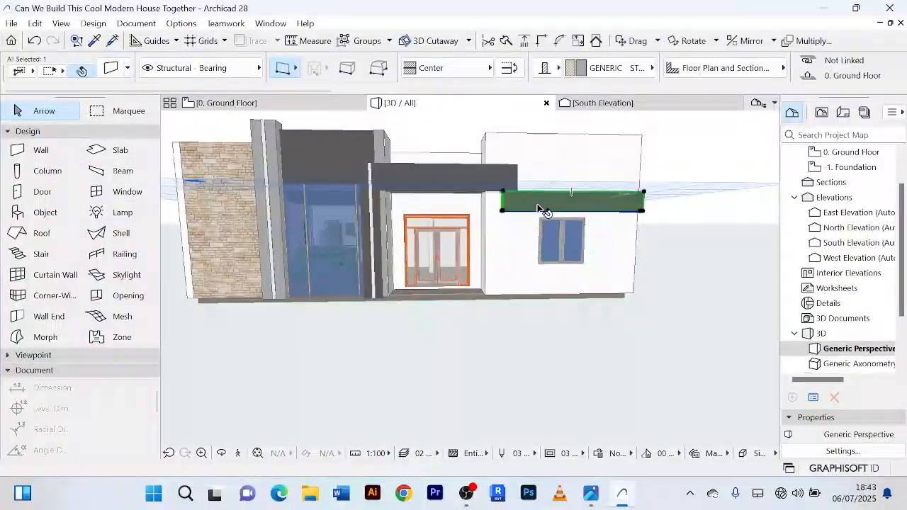
key("ctrl+t")
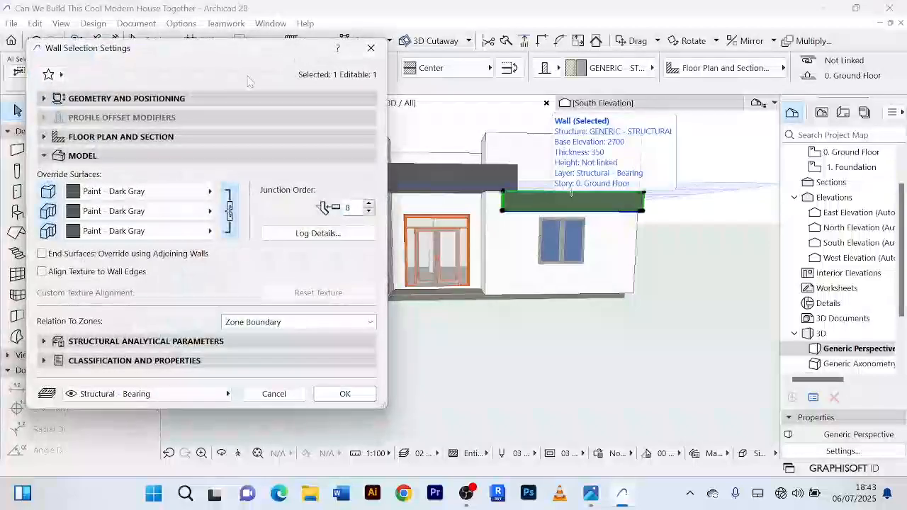
left_click(209, 191)
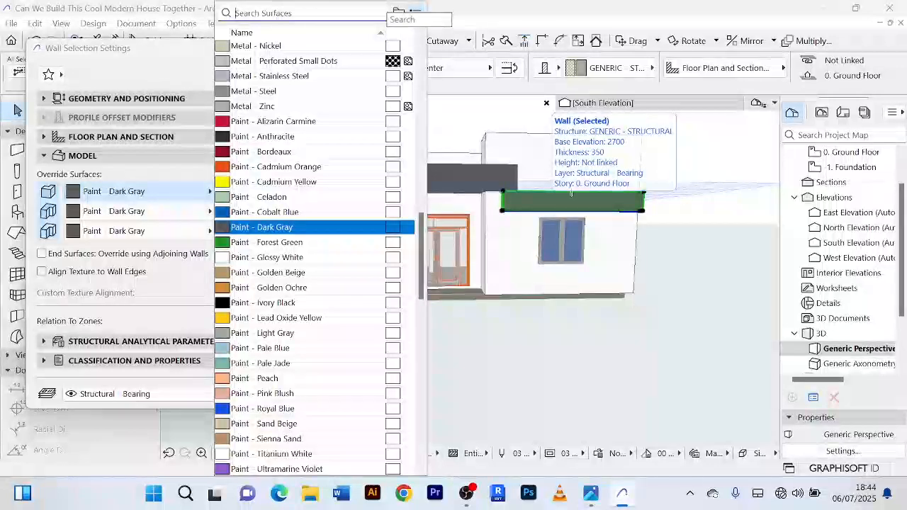
type("gra")
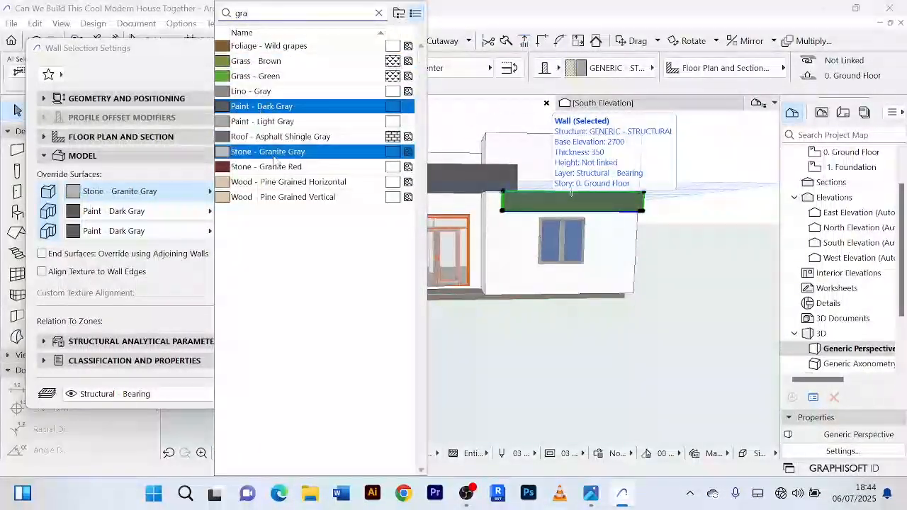
left_click(270, 125)
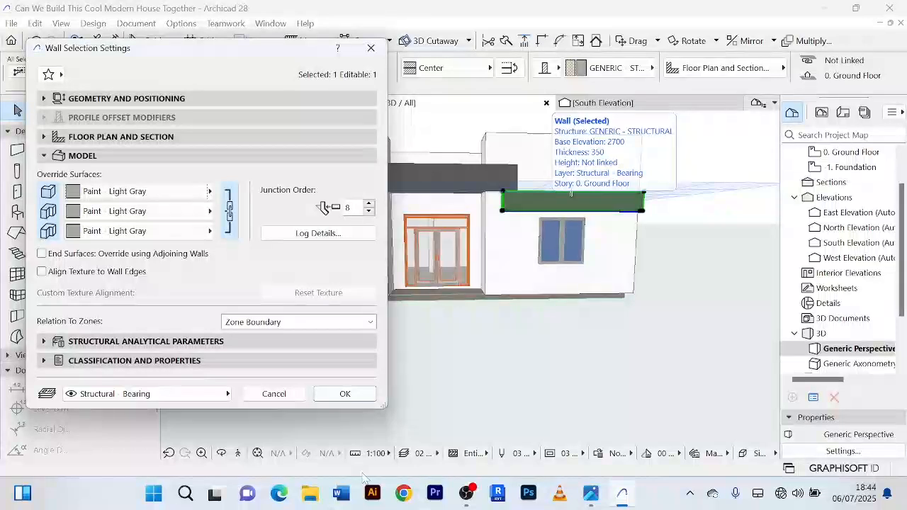
left_click(361, 394)
left_click(537, 378)
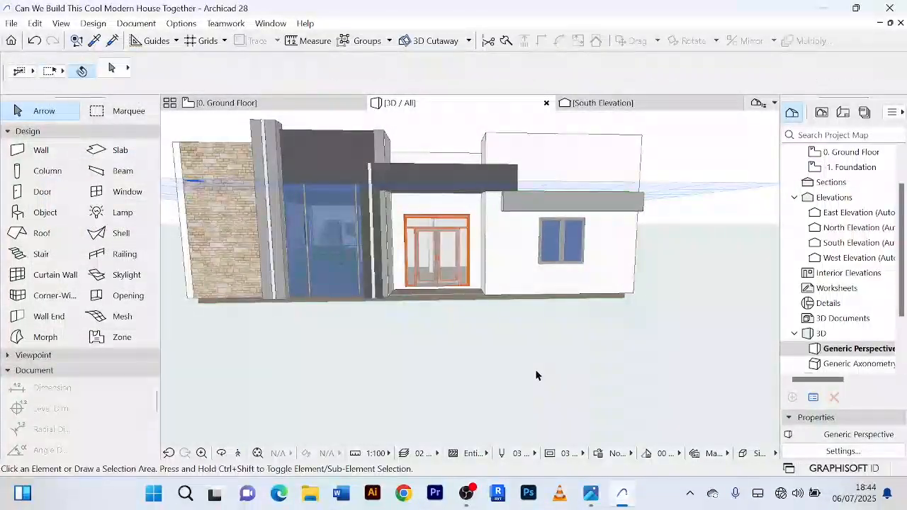
Examine the front façade's composition around the entrance canopy and the master bedroom wing.
scroll(536, 376, "down", 2)
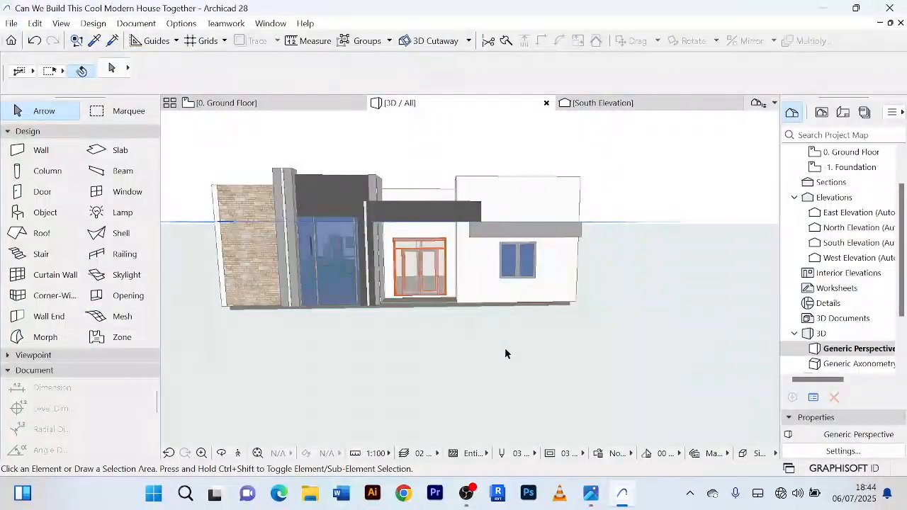
scroll(489, 229, "up", 3)
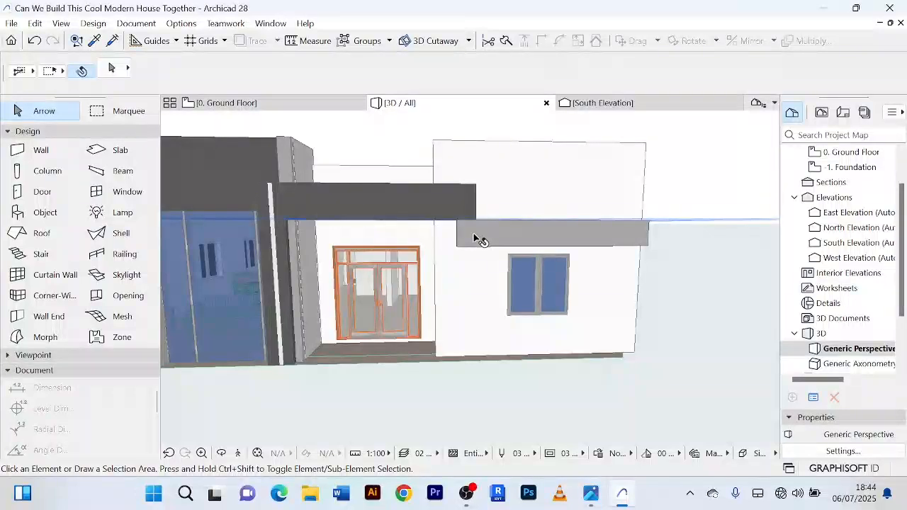
scroll(480, 239, "down", 2)
right_click(464, 385)
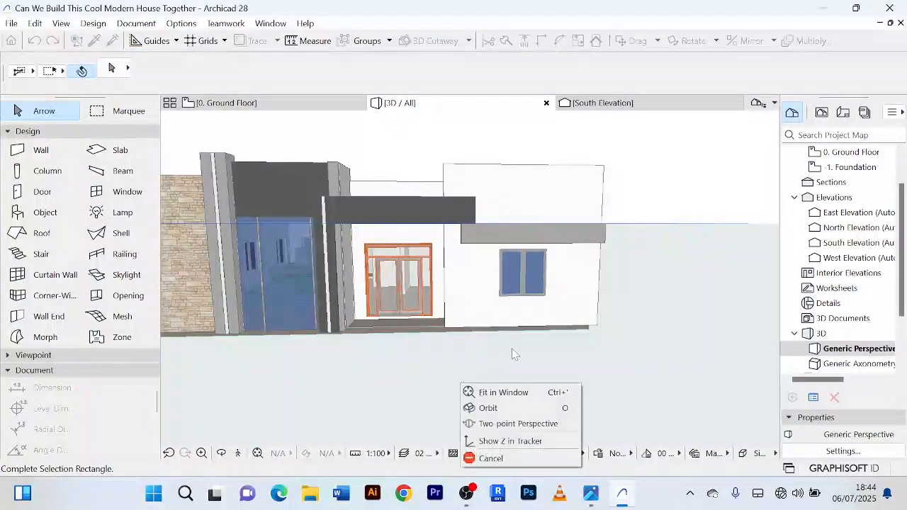
left_click(503, 458)
scroll(489, 391, "down", 2)
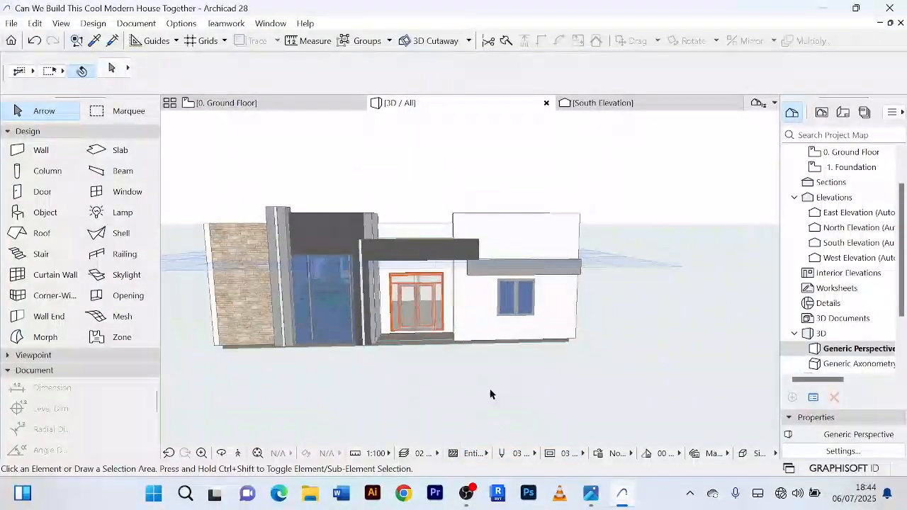
mouse_move(490, 391)
middle_mouse_down("shift")
mouse_move(553, 404)
mouse_move(497, 385)
middle_mouse_up("shift")
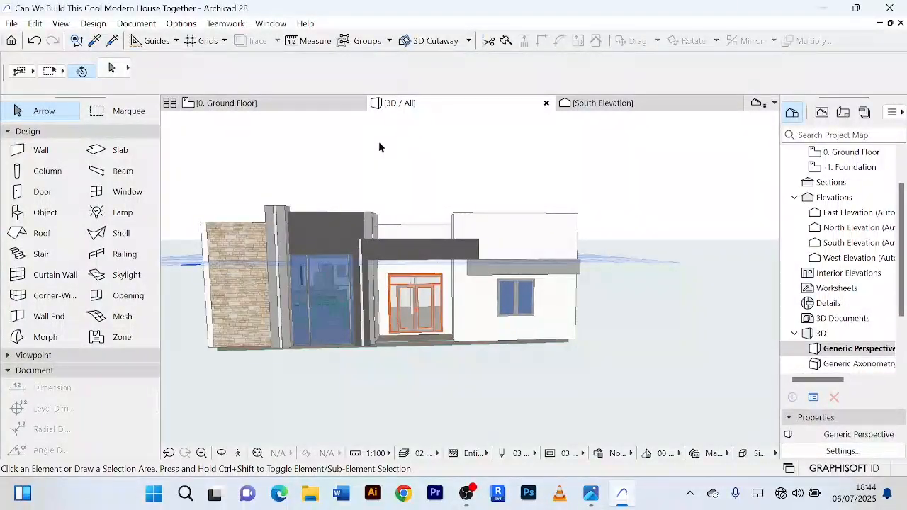
left_click_drag(536, 252, 465, 221)
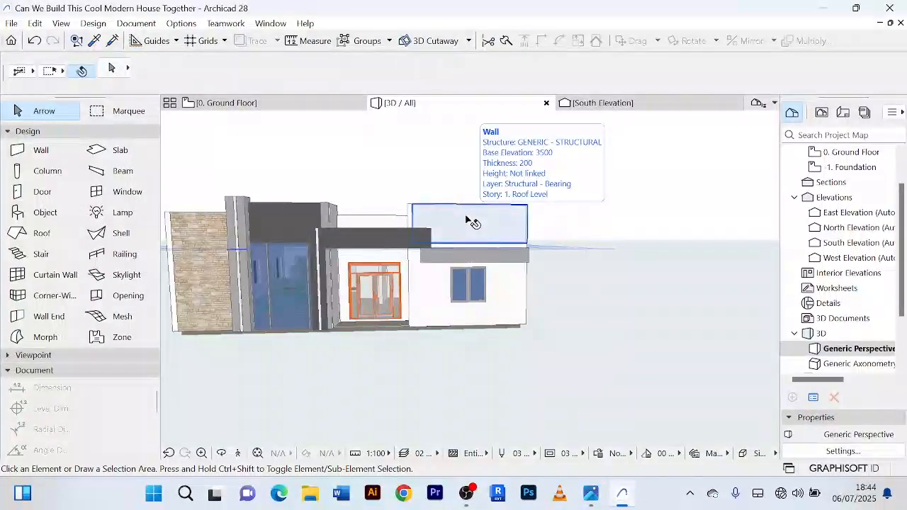
scroll(244, 226, "up", 1)
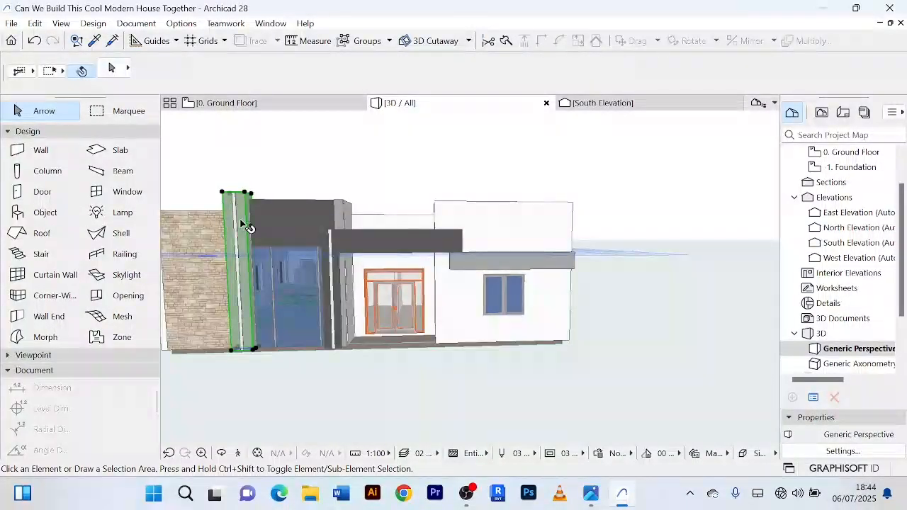
Copy the tall pillar wall beside the stone cladding about 7800 mm across, onto the master bedroom's front wall beside its window.
left_click(244, 226)
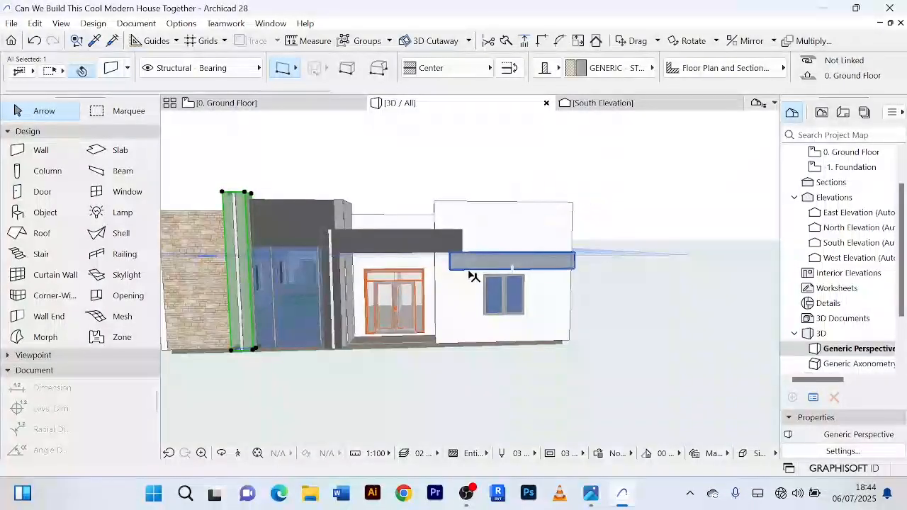
left_click(241, 105)
scroll(346, 340, "down", 4)
scroll(314, 319, "up", 7)
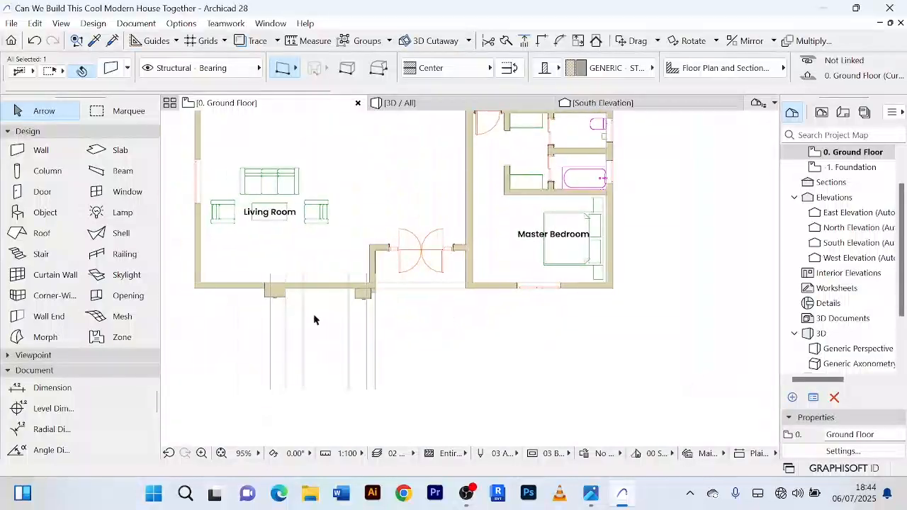
scroll(234, 262, "down", 4)
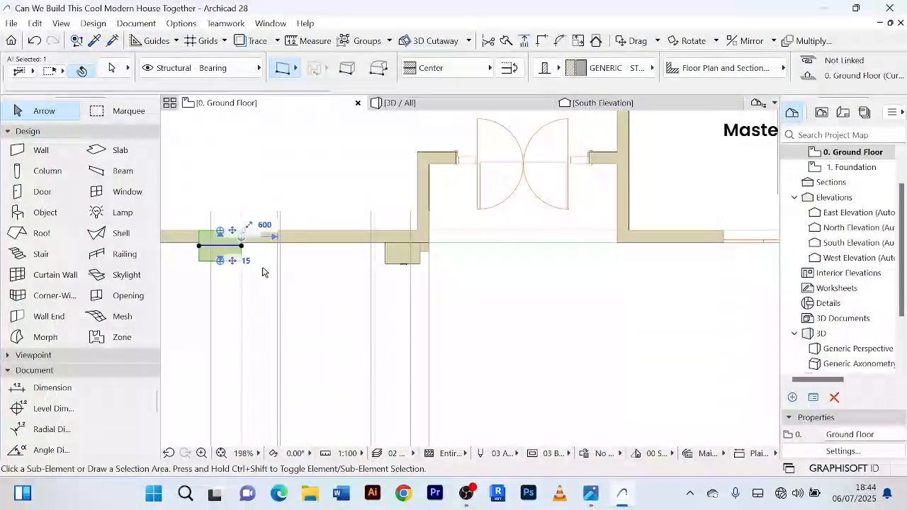
key("ctrl+d")
left_click(241, 246)
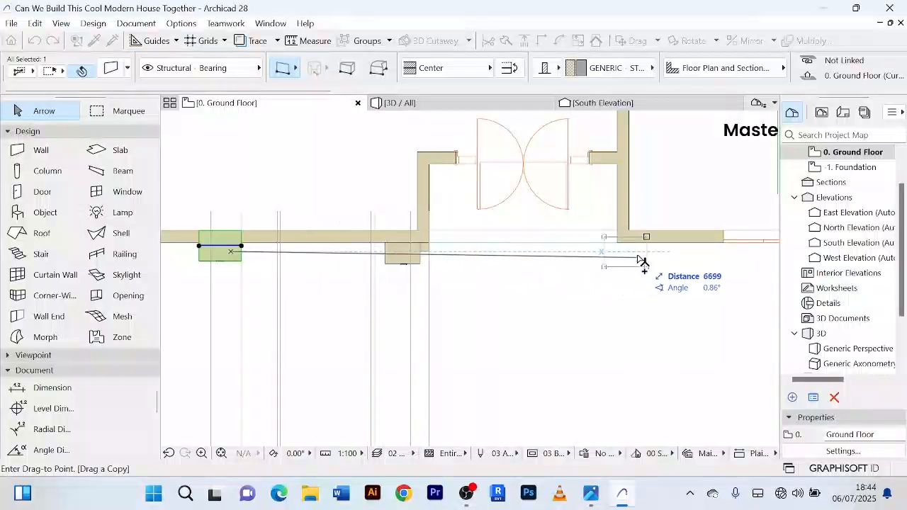
middle_click_drag(680, 253, 567, 261)
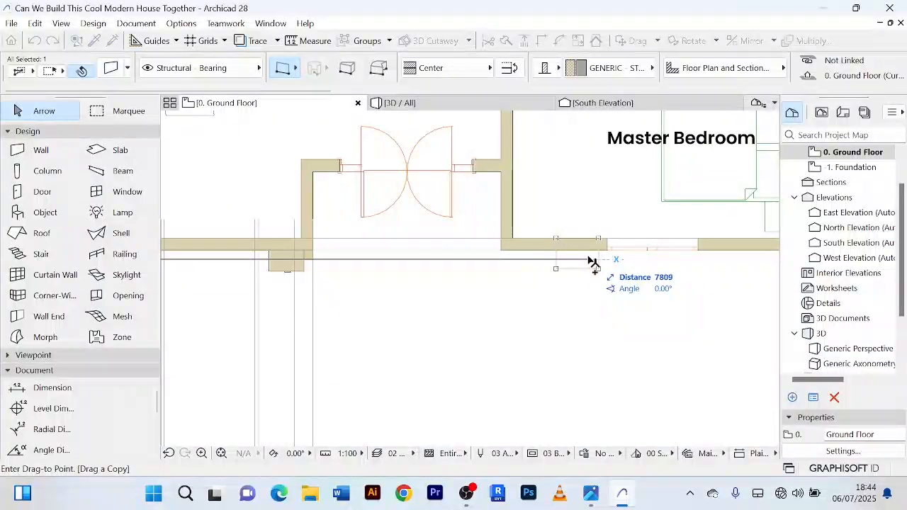
left_click(589, 259)
Stretch the copied pillar's entrance-side end to about 550 mm from the outer corner of the master bedroom wing.
scroll(568, 261, "up", 6)
left_click(532, 237)
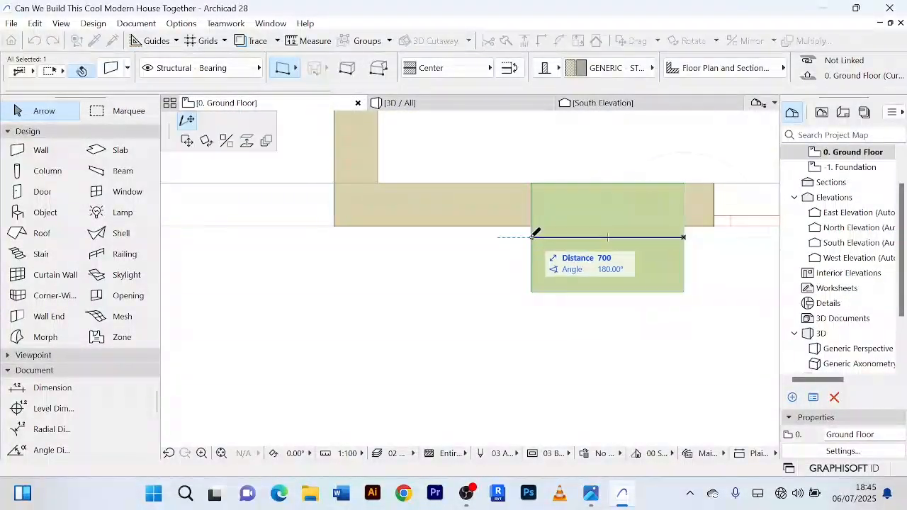
left_click(457, 236)
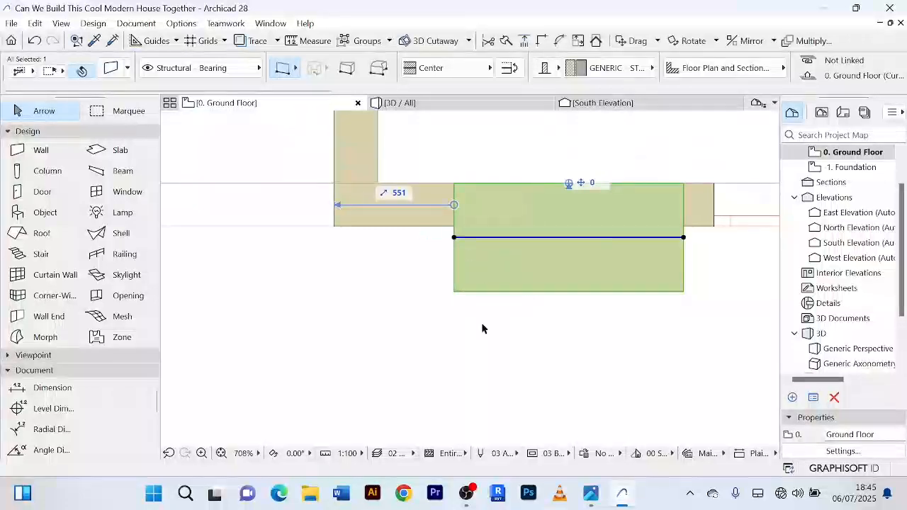
scroll(482, 323, "down", 4)
Inspect the new master bedroom pillar in 3D and set its wall thickness to 400 mm.
left_click(401, 102)
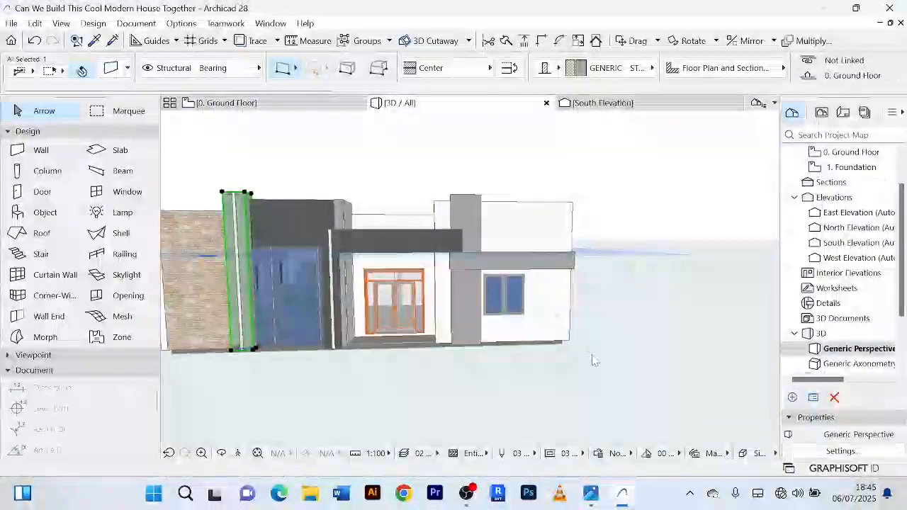
scroll(599, 355, "up", 2)
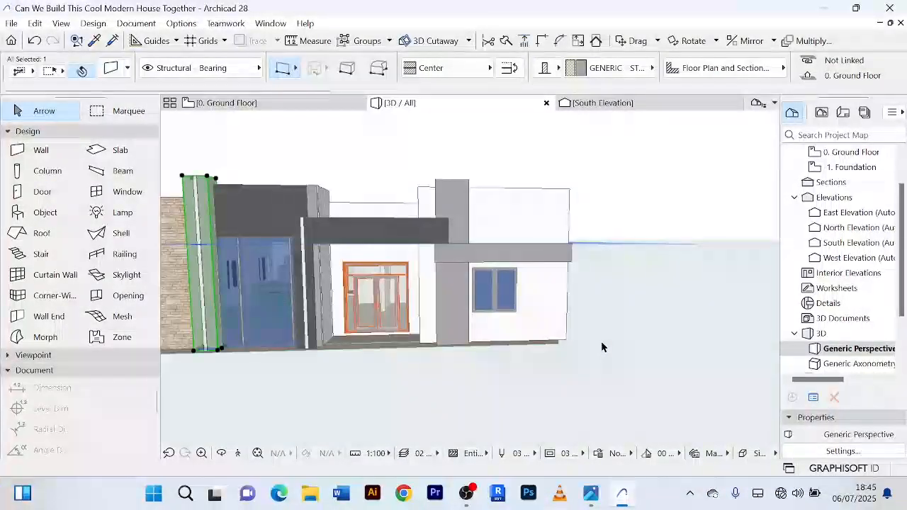
mouse_move(602, 345)
middle_mouse_down("shift")
mouse_move(432, 366)
mouse_move(659, 397)
mouse_move(619, 324)
mouse_move(617, 335)
middle_mouse_up("shift")
middle_click_drag(617, 339, 547, 342, "shift")
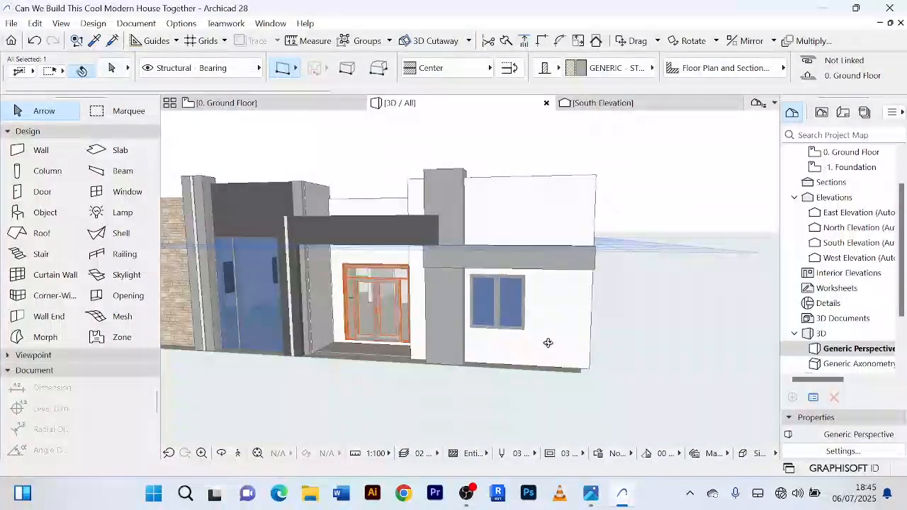
scroll(449, 210, "up", 5)
scroll(418, 214, "up", 1)
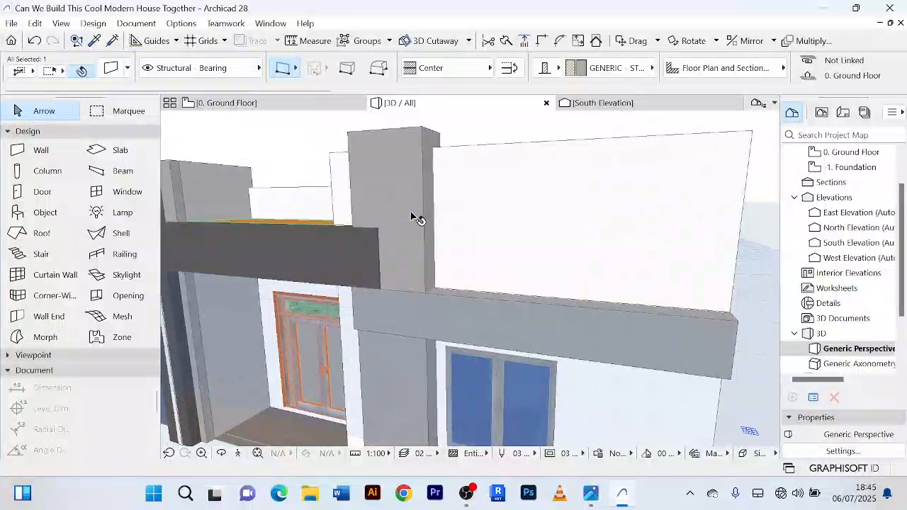
left_click(416, 214)
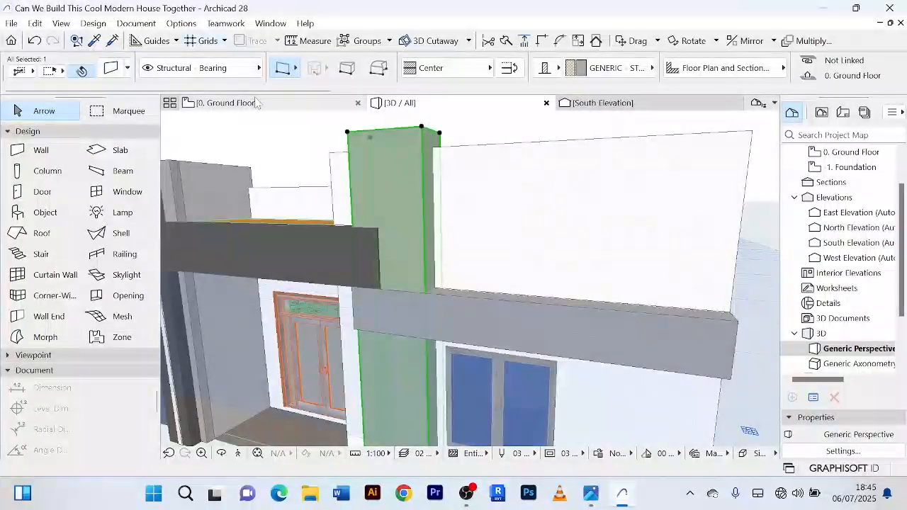
key("F2")
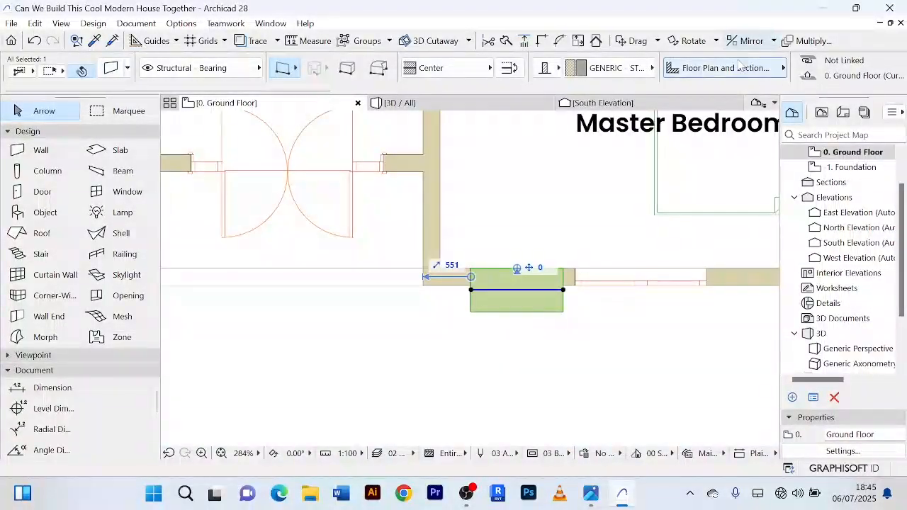
scroll(739, 65, "down", 4)
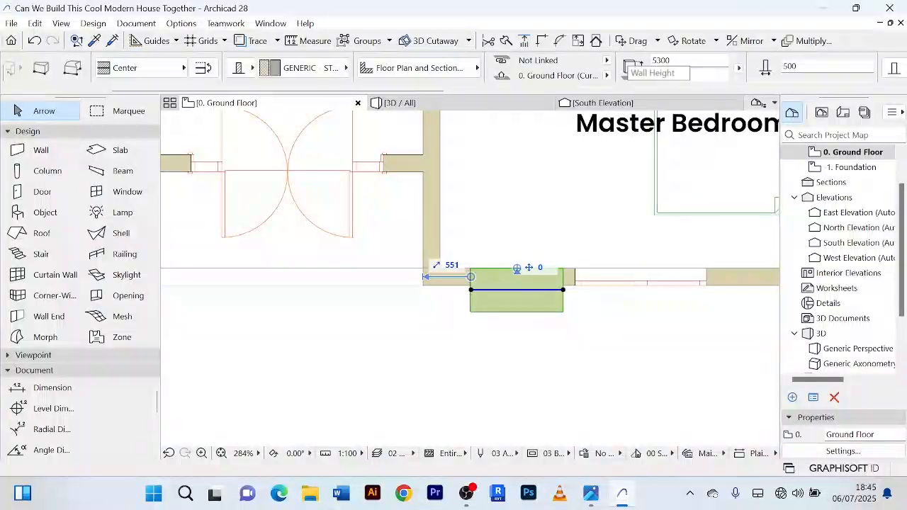
left_click(799, 66)
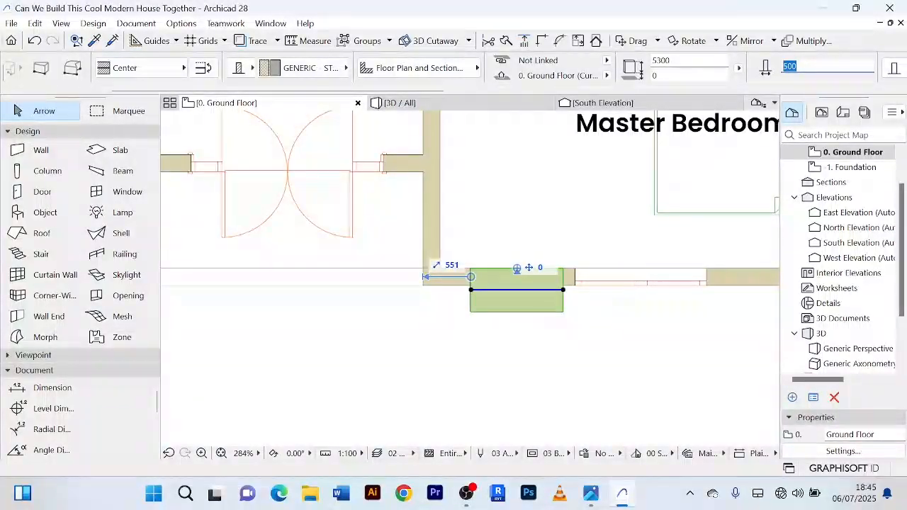
type("4")
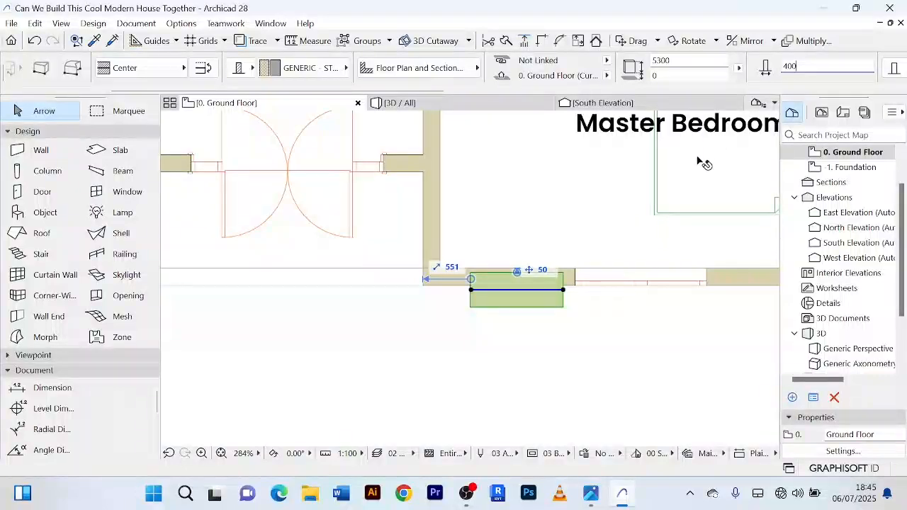
key("Return")
Move the master bedroom pillar 50 mm inward to align its back with the front wall's inner face, and check it in 3D.
scroll(585, 296, "up", 3)
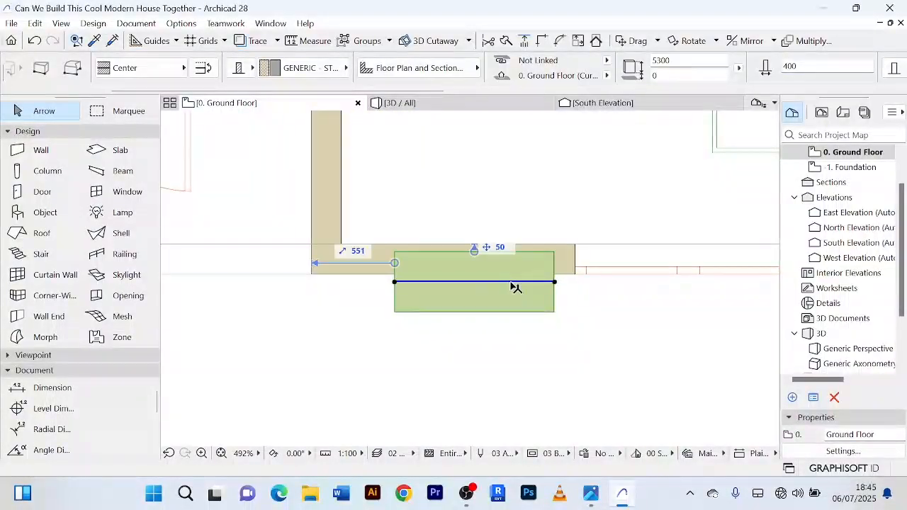
key("ctrl+d")
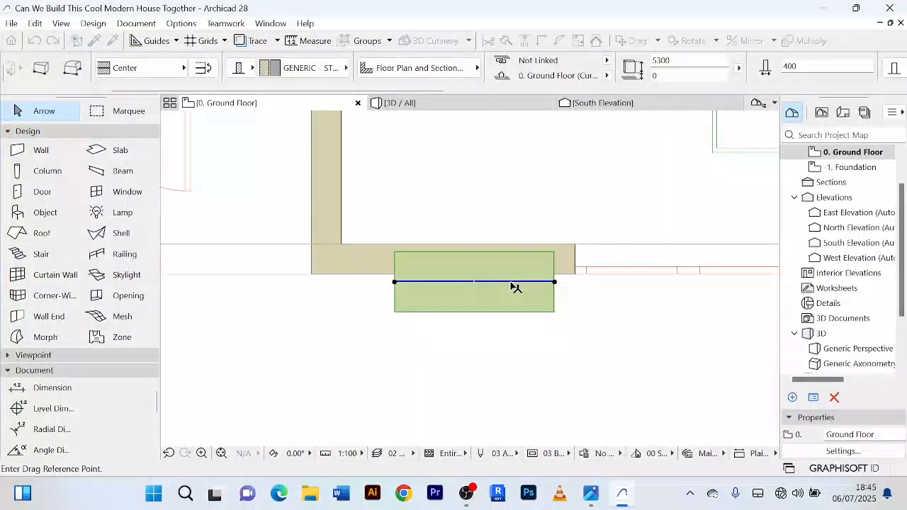
left_click(475, 282)
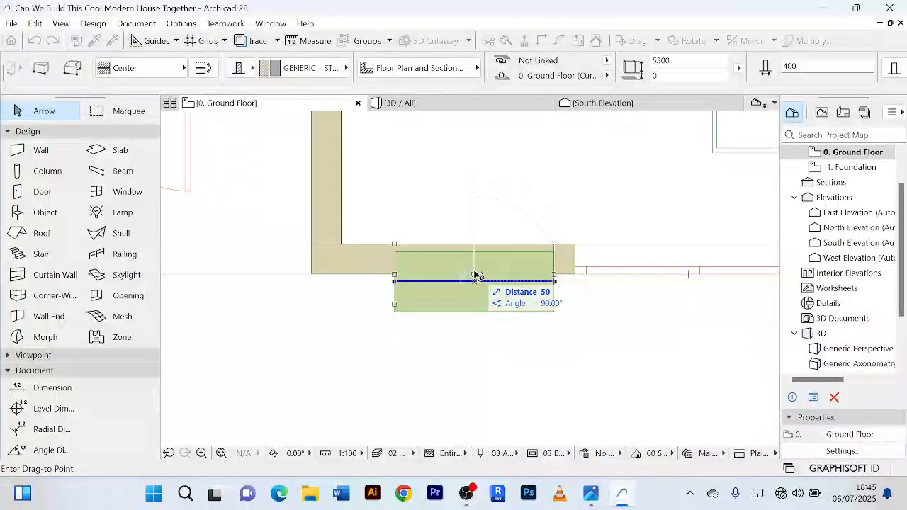
left_click(475, 274)
left_click(415, 105)
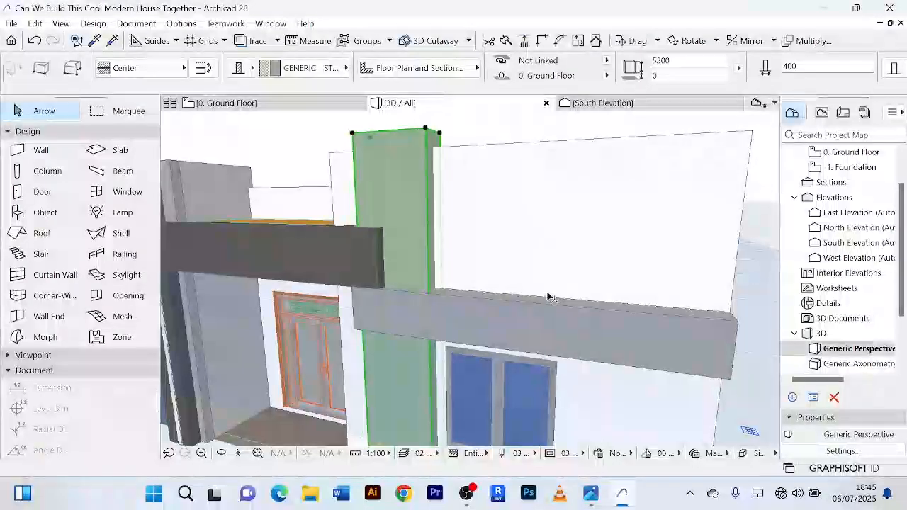
scroll(432, 287, "up", 3)
scroll(501, 267, "up", 1)
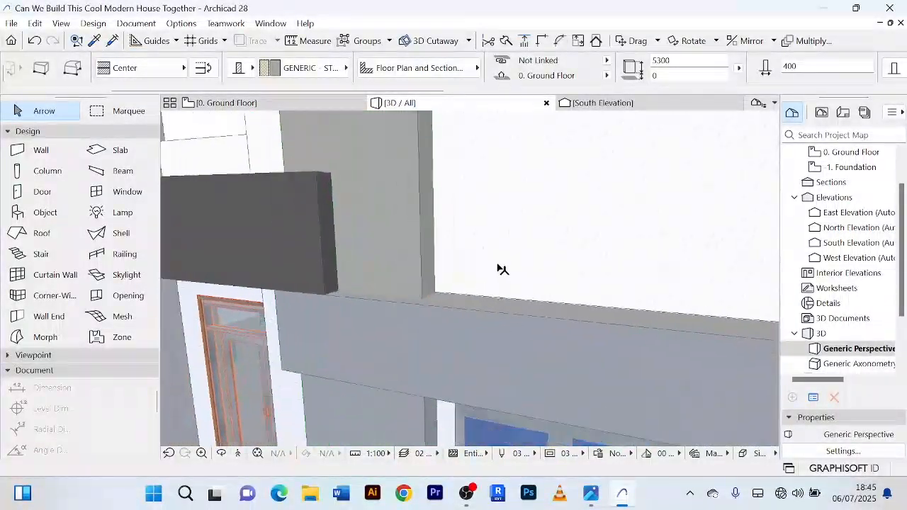
scroll(501, 268, "down", 4)
middle_click_drag(501, 268, 536, 258, "shift")
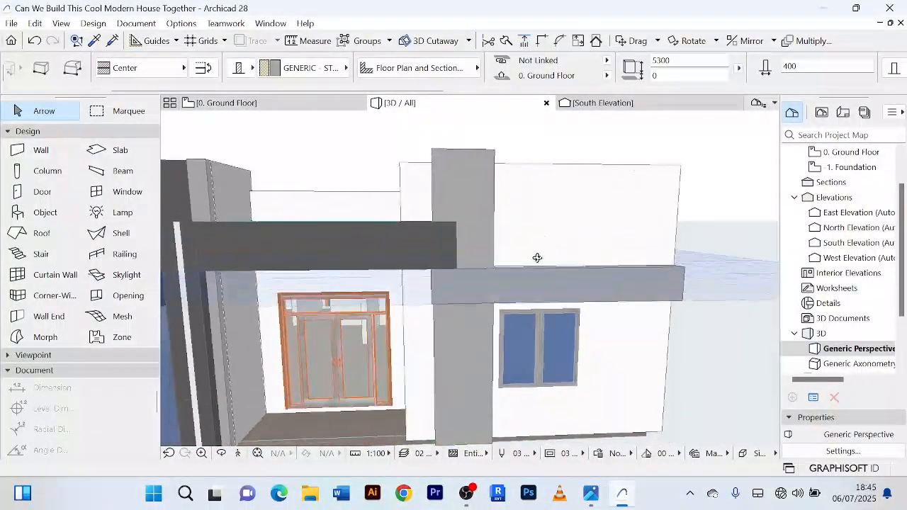
Examine the front façade in 3D, from the master bedroom pillar across to the pillar beside the stone cladding.
left_click(726, 152)
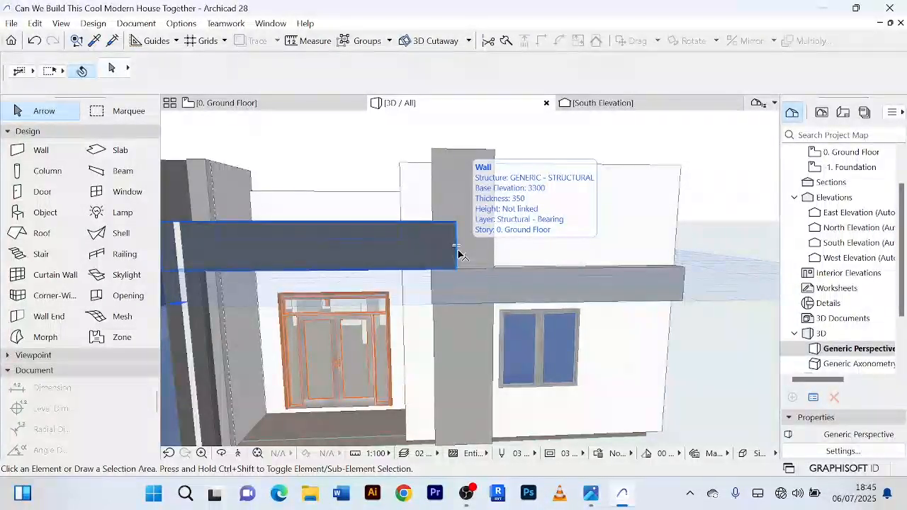
middle_click_drag(458, 254, 525, 189, "shift")
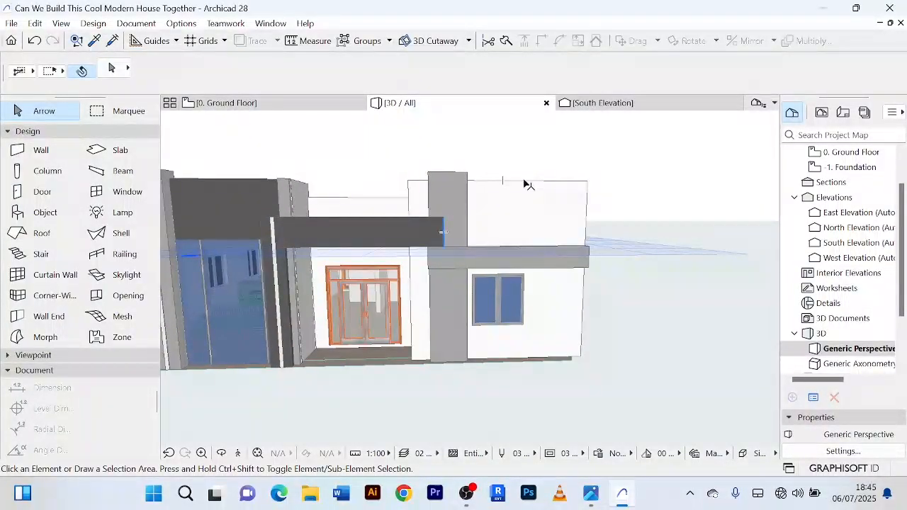
left_click(505, 178)
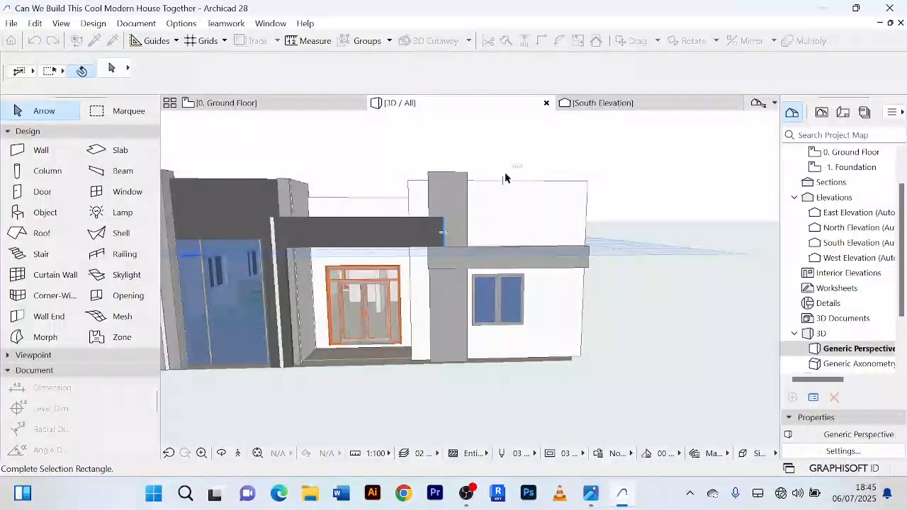
left_click(547, 165)
scroll(447, 172, "up", 2)
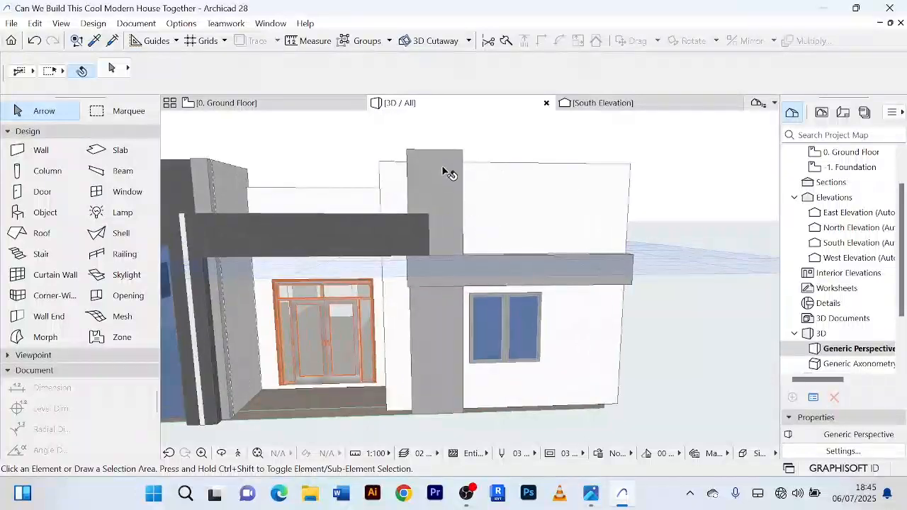
right_click(463, 119)
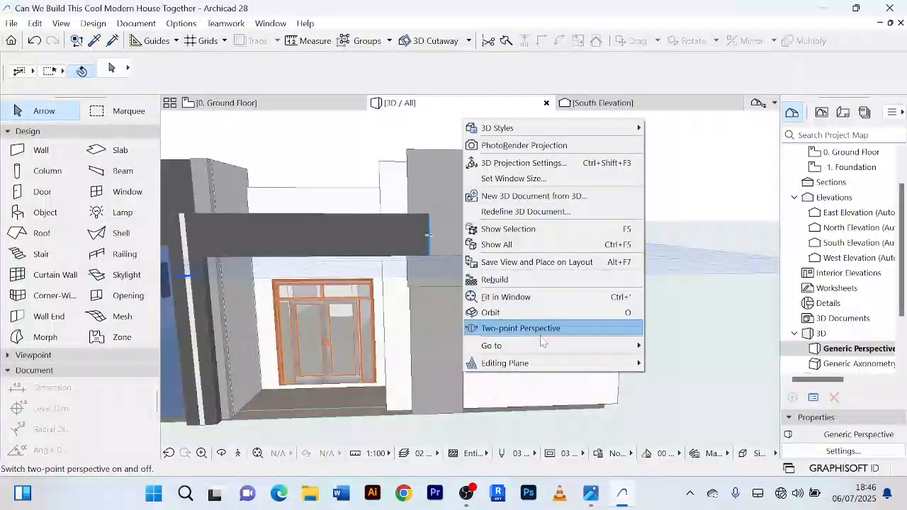
left_click(29, 119)
scroll(284, 162, "down", 3)
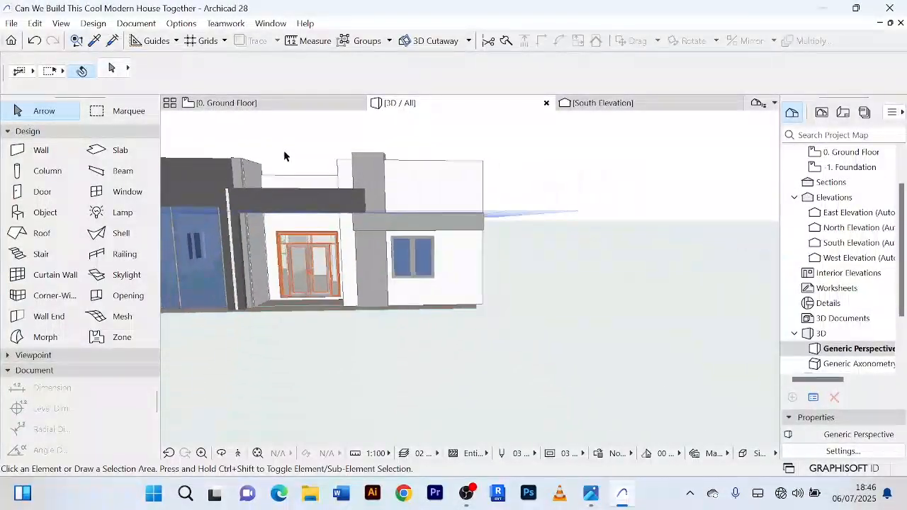
middle_click_drag(286, 156, 424, 180)
scroll(333, 202, "up", 3)
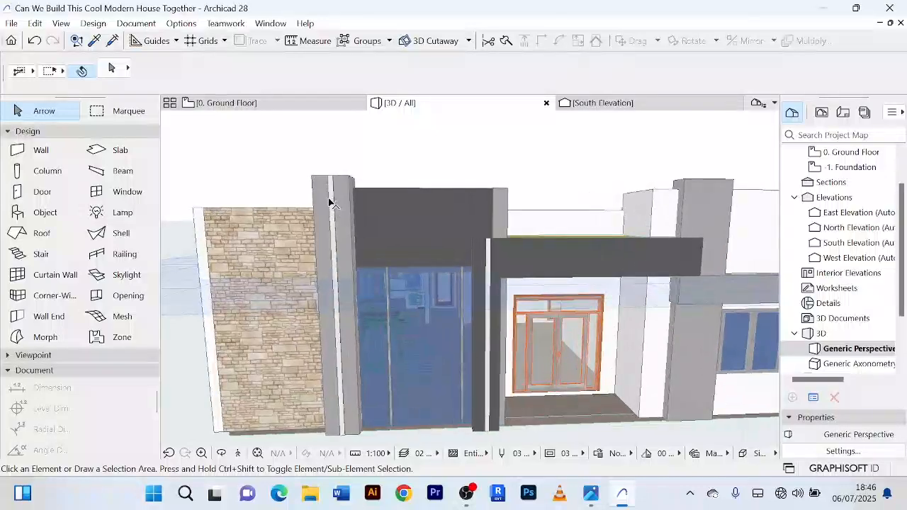
Copy the thin white strip wall from the pillar beside the stone cladding onto the front face of the master bedroom pillar in plan.
left_click(331, 198)
left_click(298, 102)
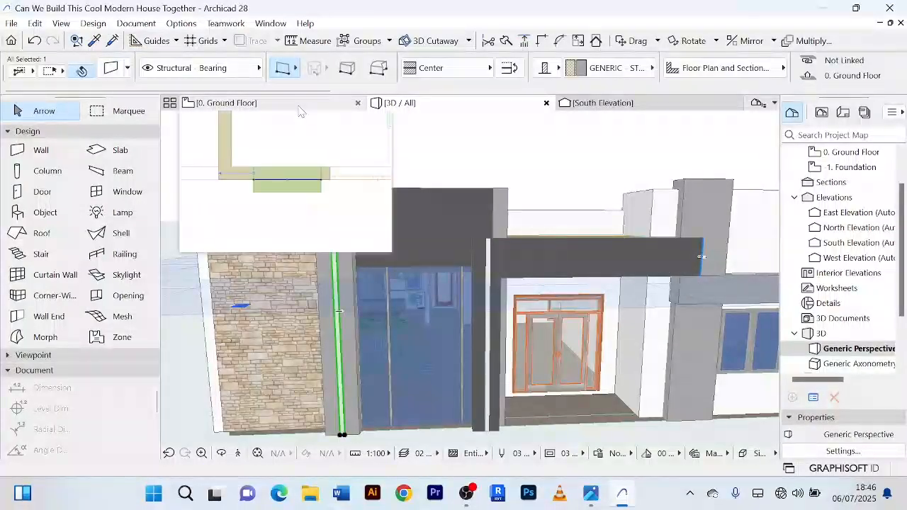
scroll(312, 312, "down", 3)
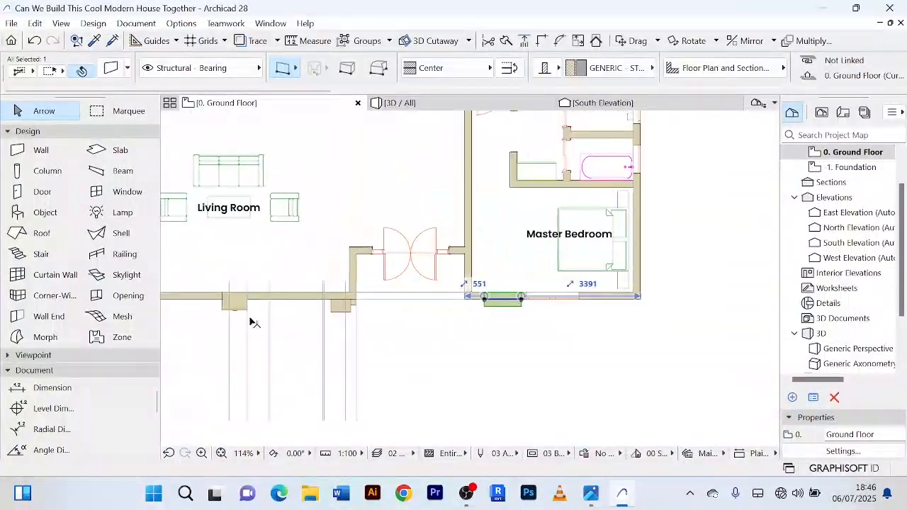
scroll(235, 318, "up", 5)
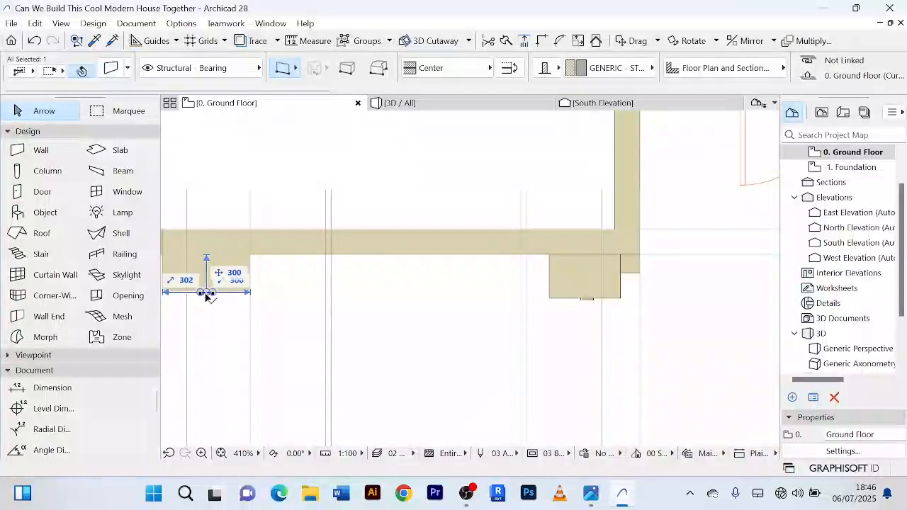
scroll(212, 304, "up", 4)
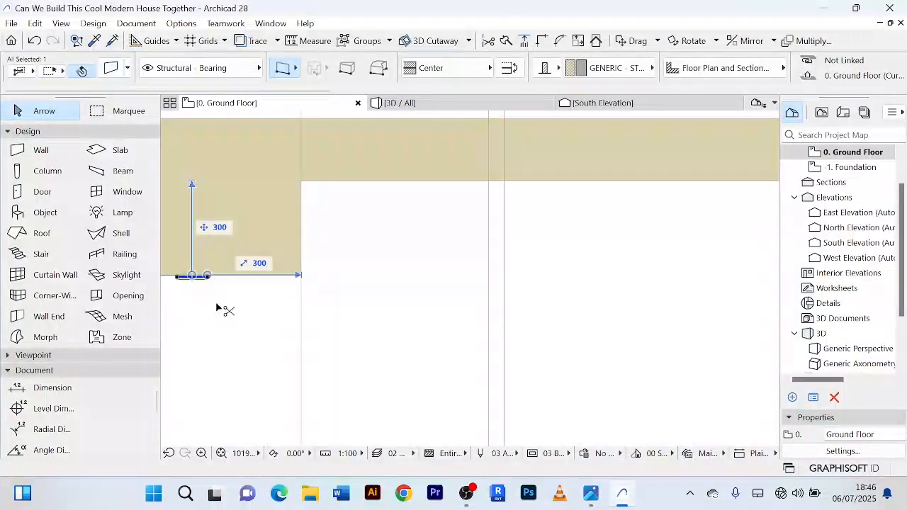
key("ctrl+d")
left_click(199, 281)
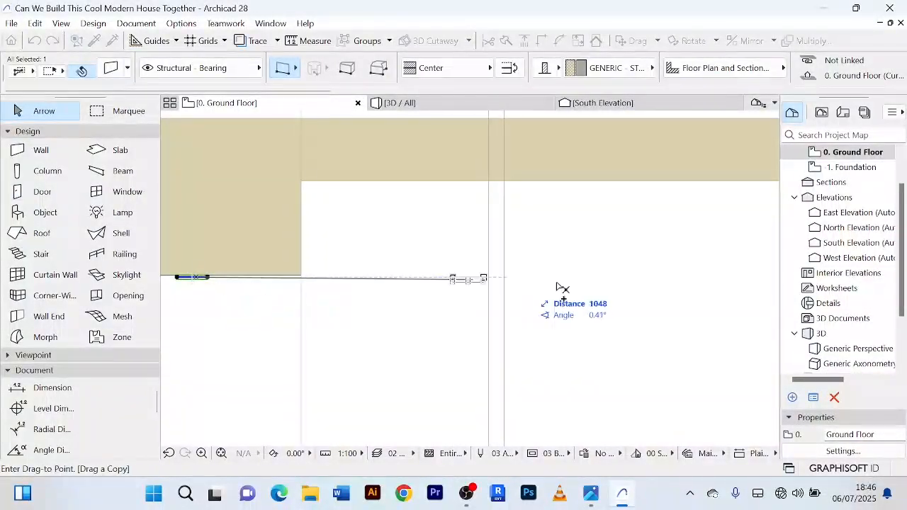
scroll(567, 287, "down", 4)
scroll(644, 294, "up", 5)
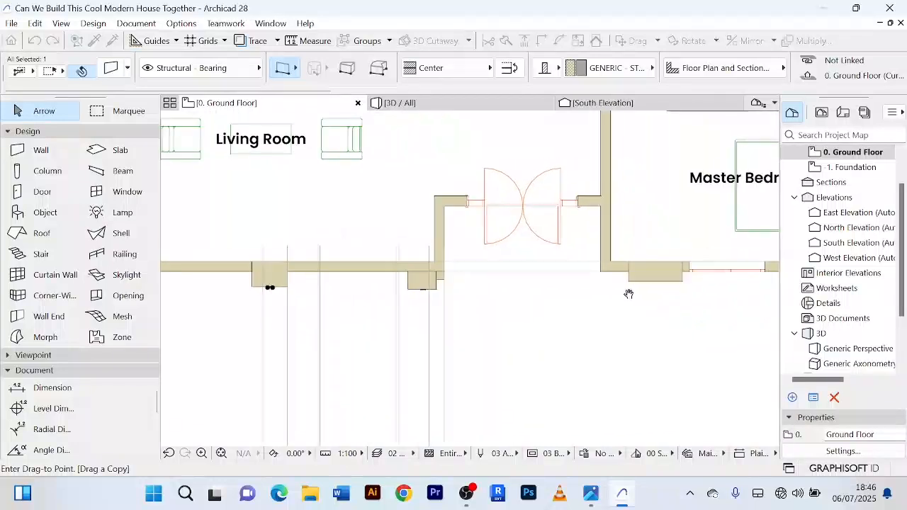
scroll(645, 279, "up", 3)
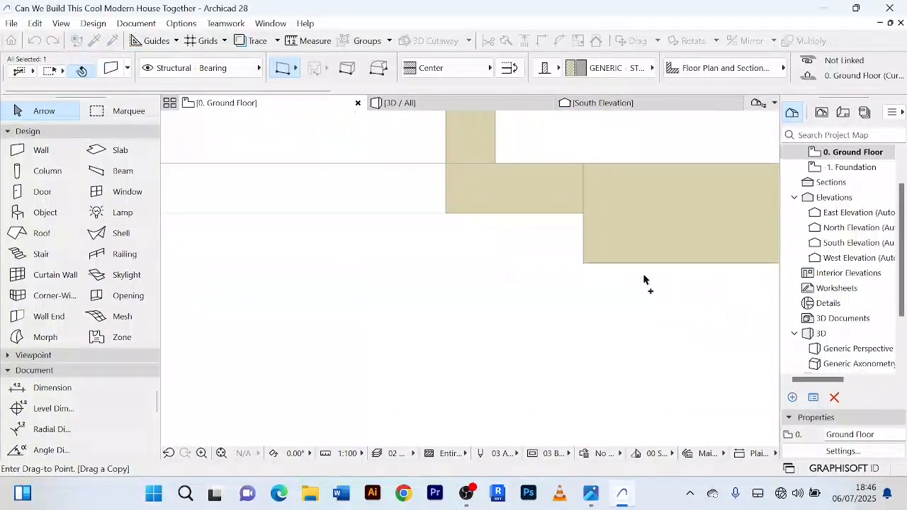
left_click(659, 267)
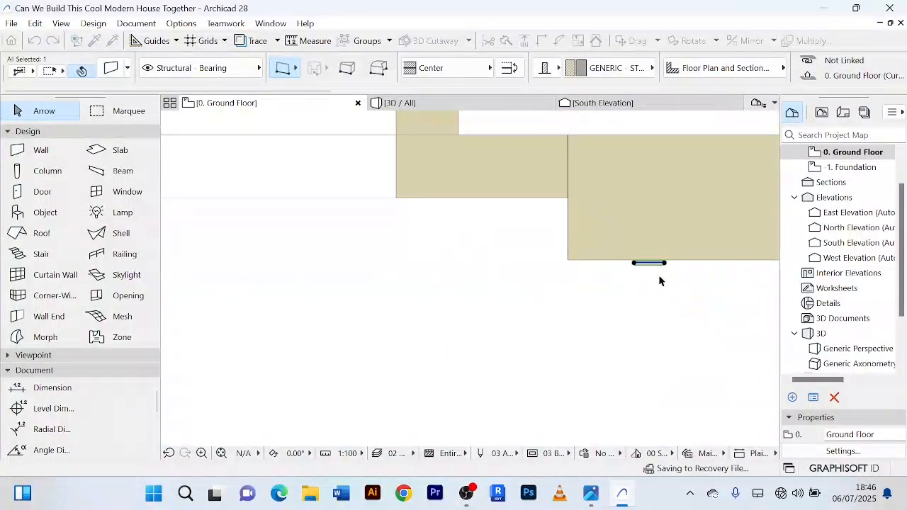
Try a copy of the strip 100 mm along the master bedroom pillar's front face, and delete that copy.
scroll(667, 304, "down", 3)
scroll(593, 306, "up", 4)
scroll(510, 312, "down", 3)
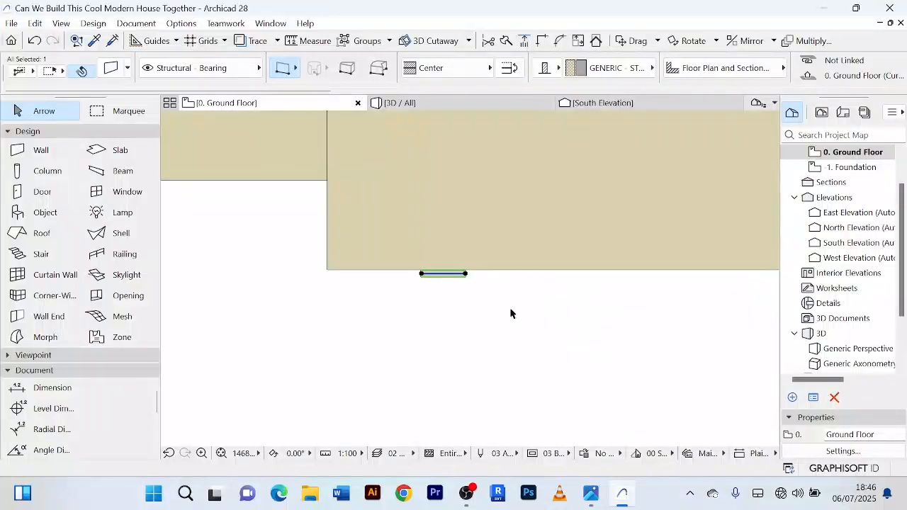
scroll(480, 318, "up", 3)
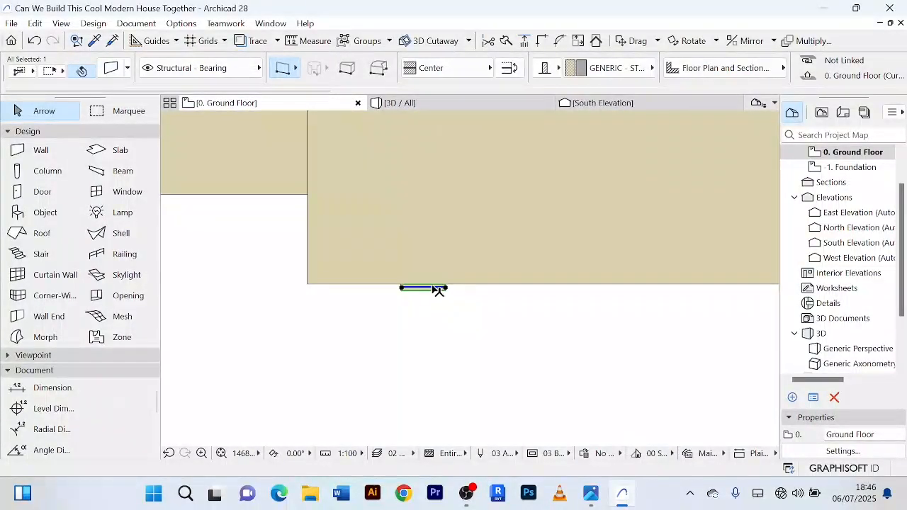
key("ctrl+shift+d")
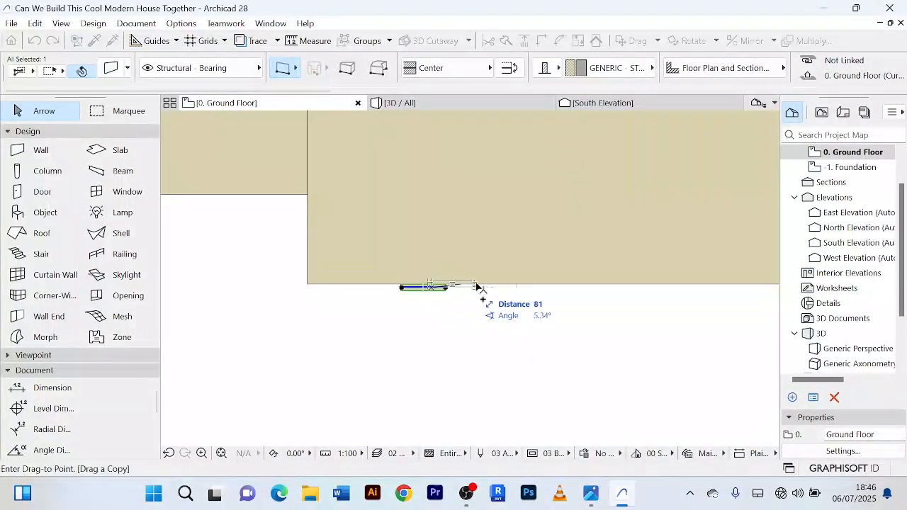
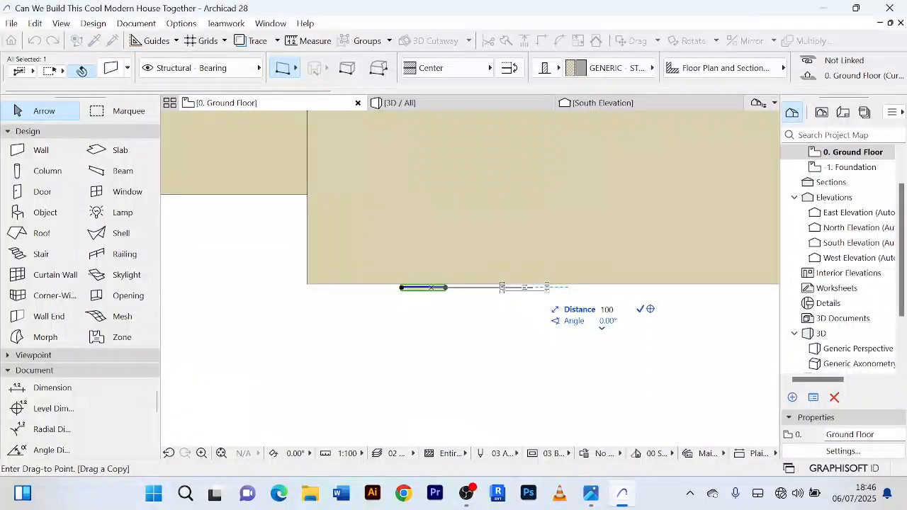
key("Return")
scroll(479, 290, "up", 4)
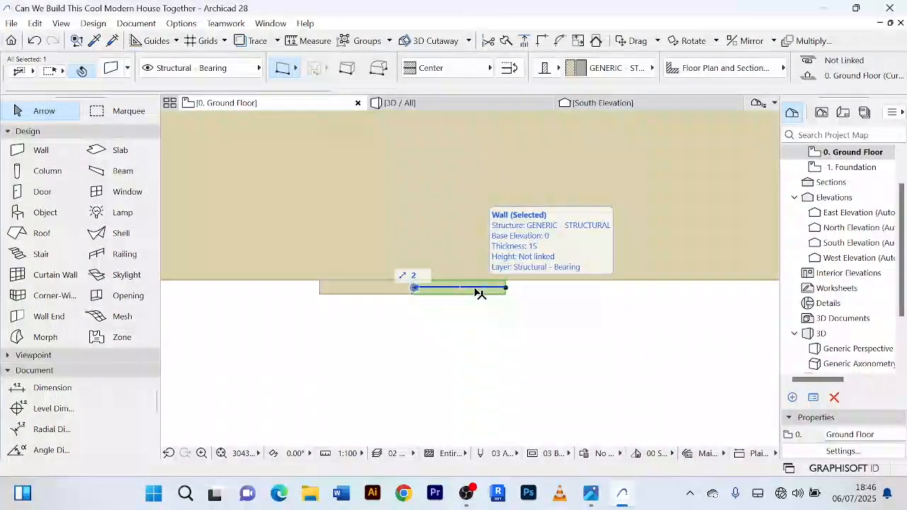
key("Delete")
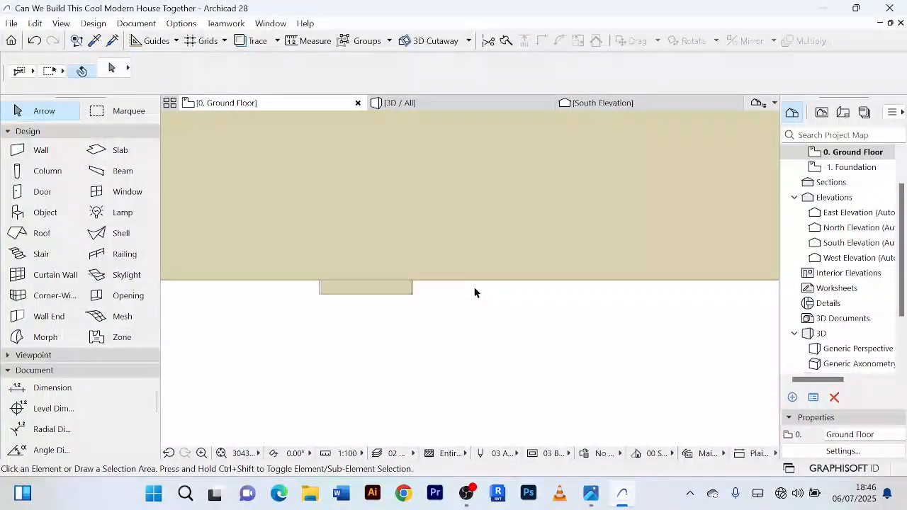
Copy the strip 300 mm along the master bedroom pillar's front face toward the window.
left_click(399, 294)
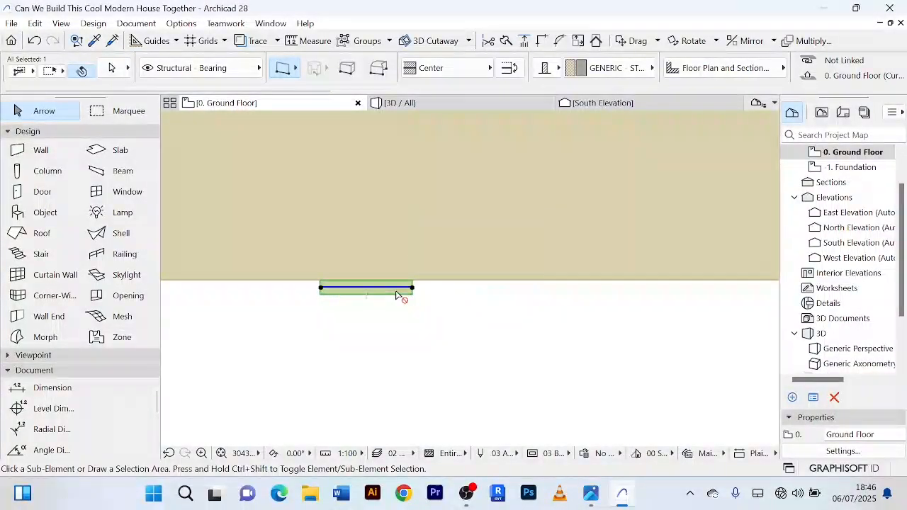
key("ctrl+shift+d")
left_click(399, 294)
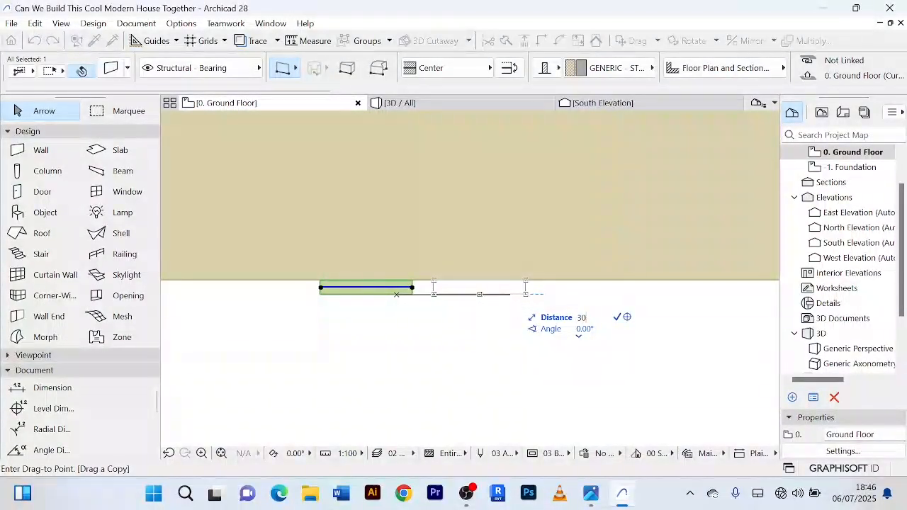
type("0")
key("Return")
scroll(678, 298, "down", 3)
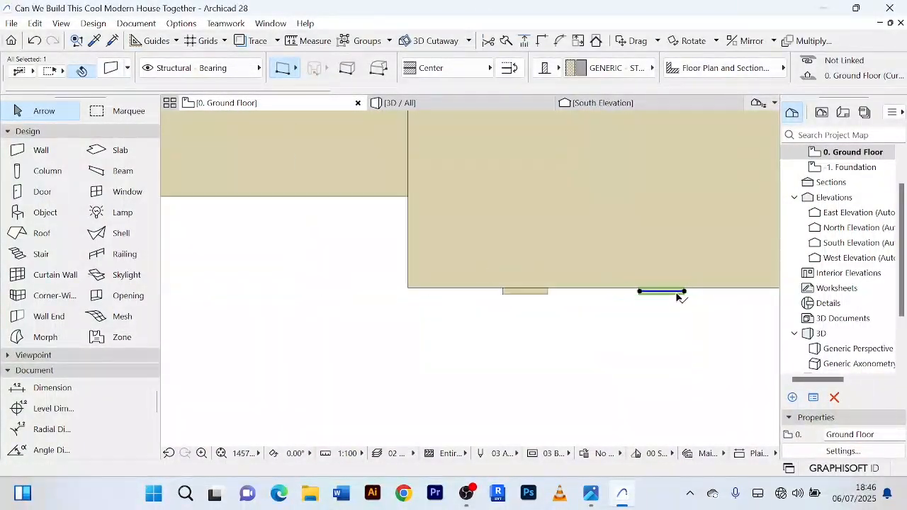
Copy the second strip toward the window as a third strip at the same 300 mm spacing, and clear the selection.
scroll(678, 298, "down", 5)
middle_click_drag(654, 318, 463, 346)
scroll(494, 328, "up", 5)
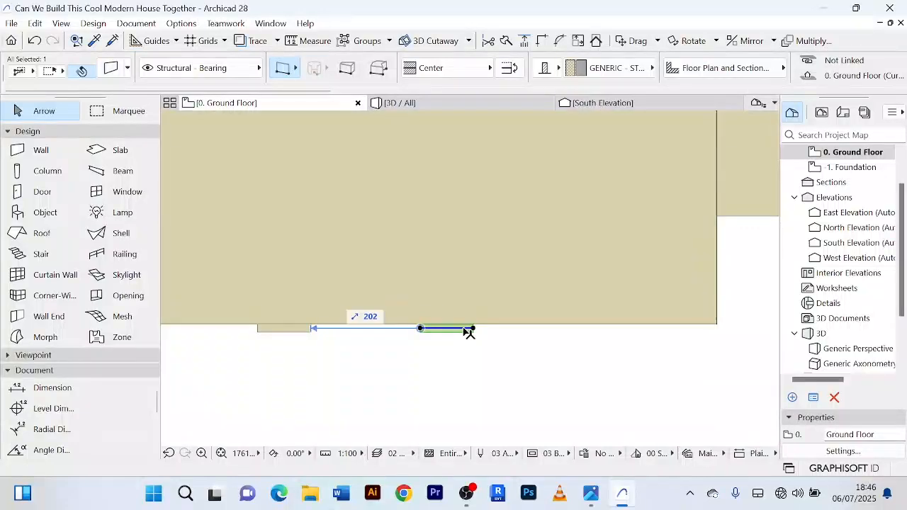
key("ctrl+alt+d")
left_click(473, 329)
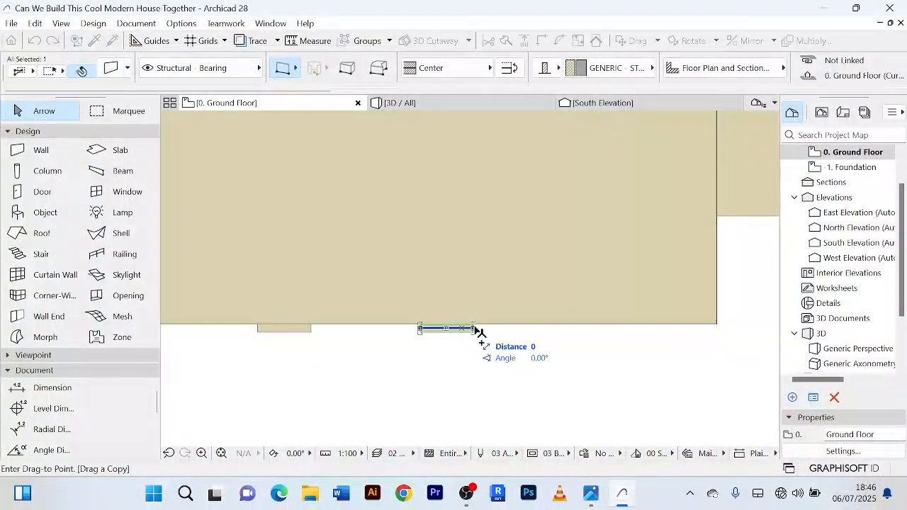
left_click(583, 328)
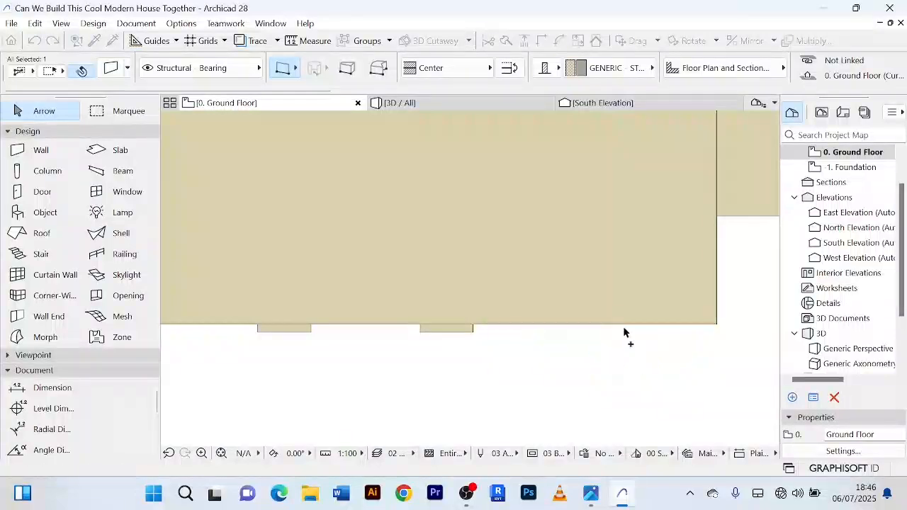
scroll(609, 362, "down", 4)
left_click(587, 388)
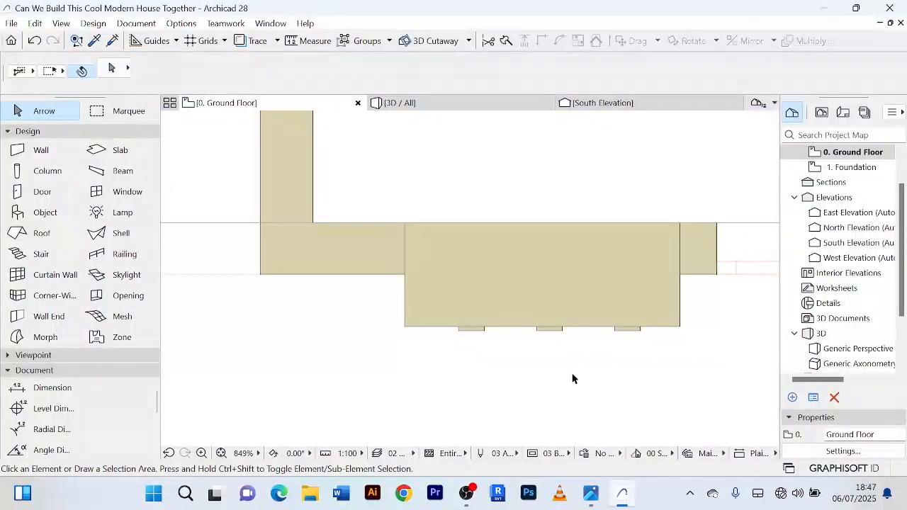
Override all surfaces of the master bedroom's tall pillar with Paint - Dark Gray in 3D, and clear the selection.
left_click(429, 104)
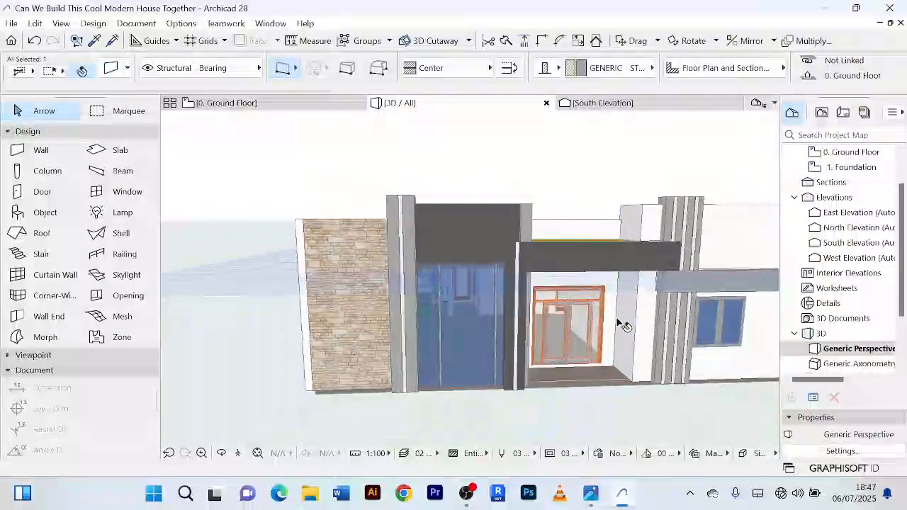
scroll(622, 327, "down", 5)
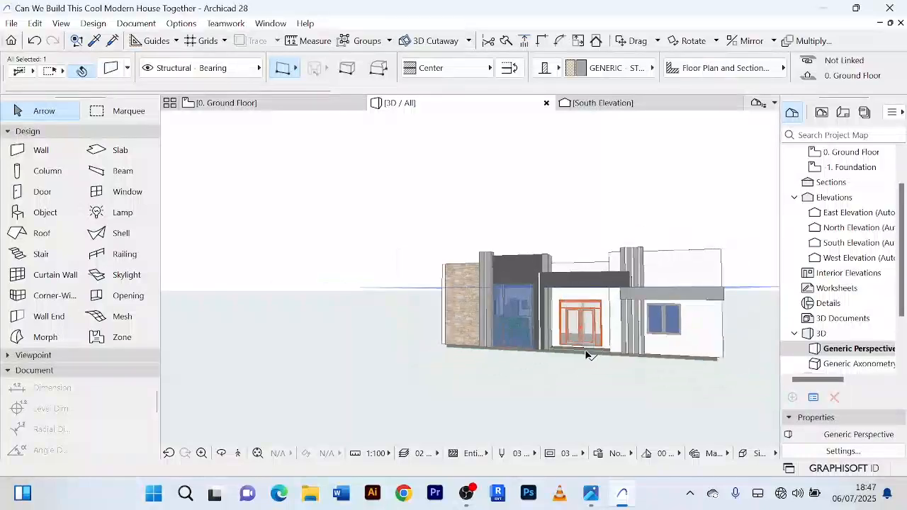
middle_click_drag(588, 354, 615, 374, "shift")
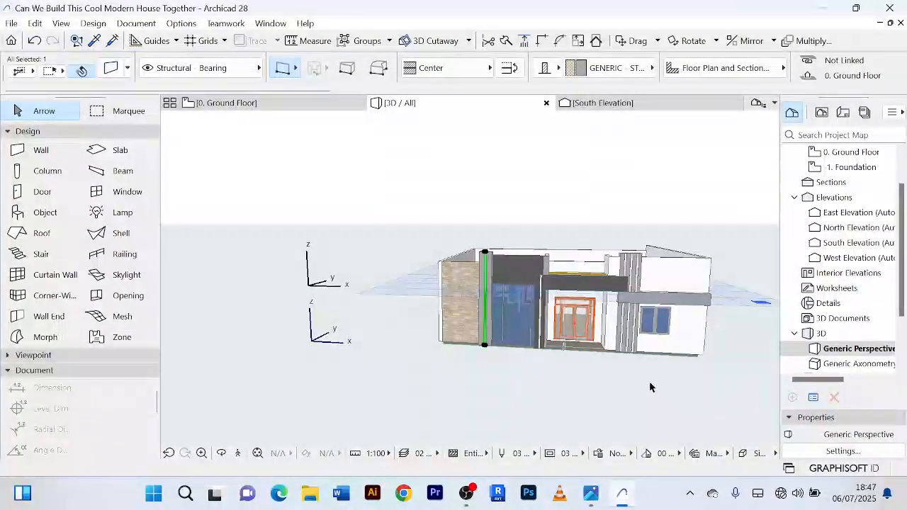
scroll(618, 278, "up", 5)
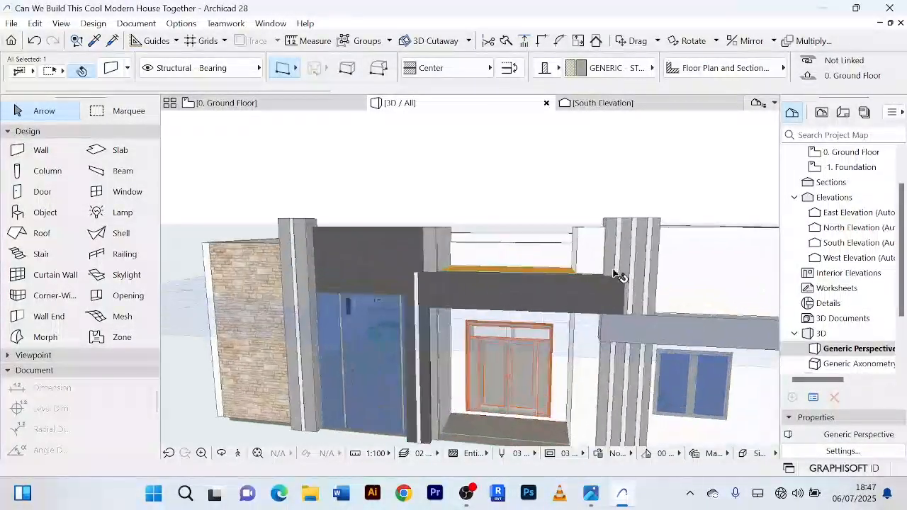
left_click(615, 243)
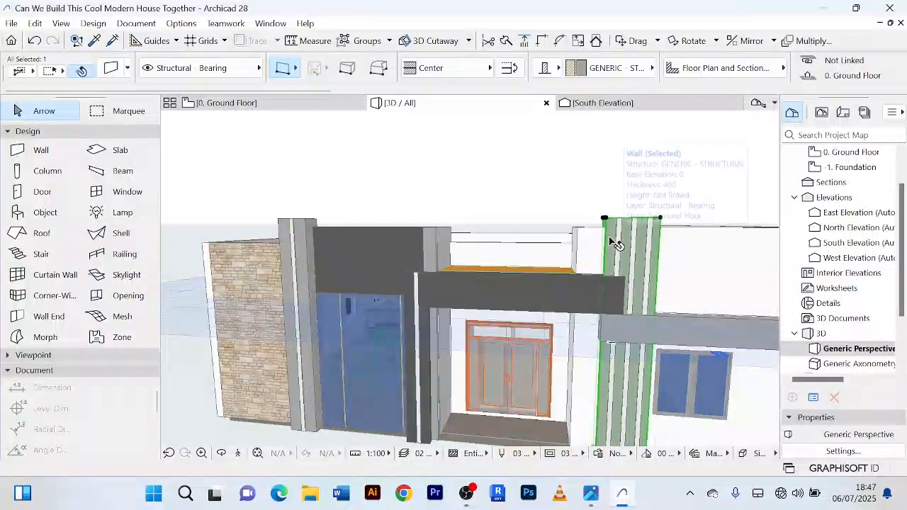
double_click(615, 243)
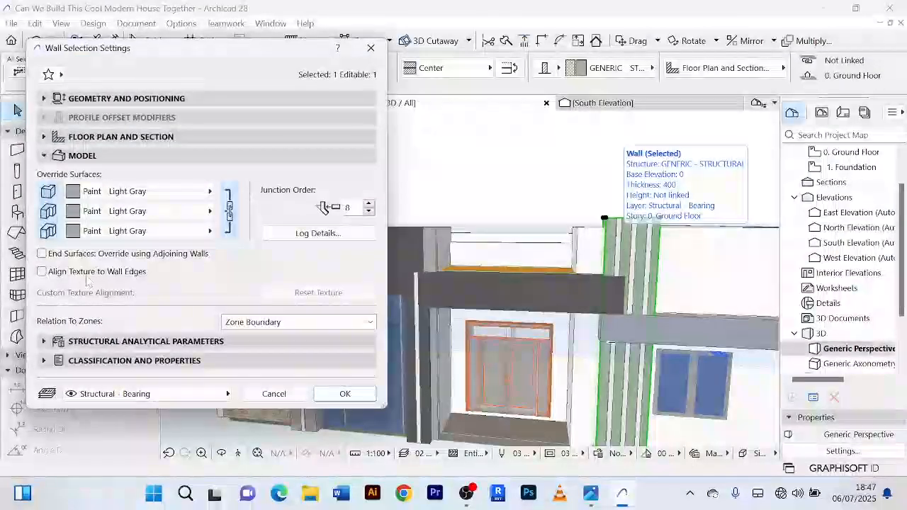
left_click(211, 193)
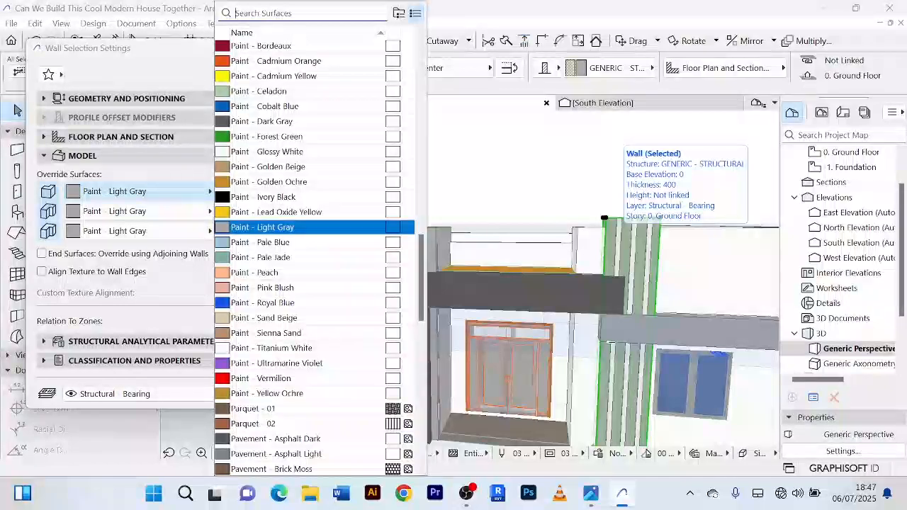
type("pa")
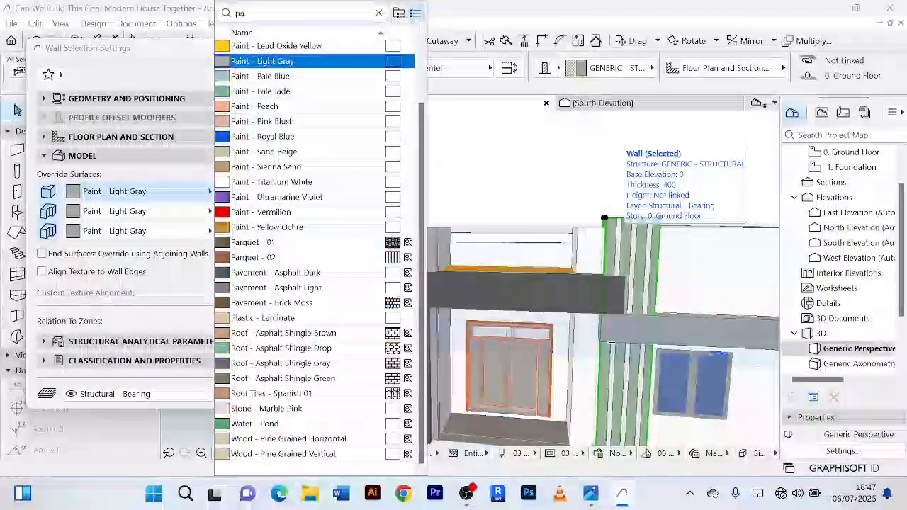
type("i")
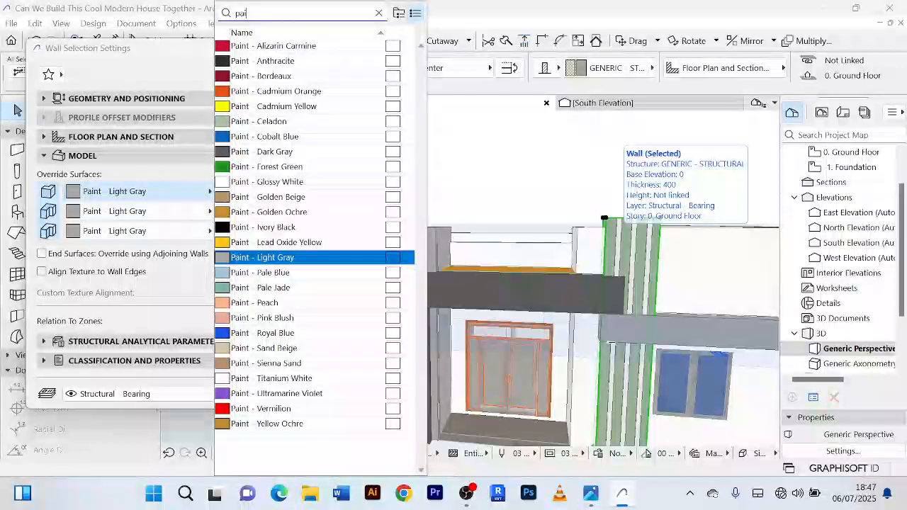
left_click(312, 152)
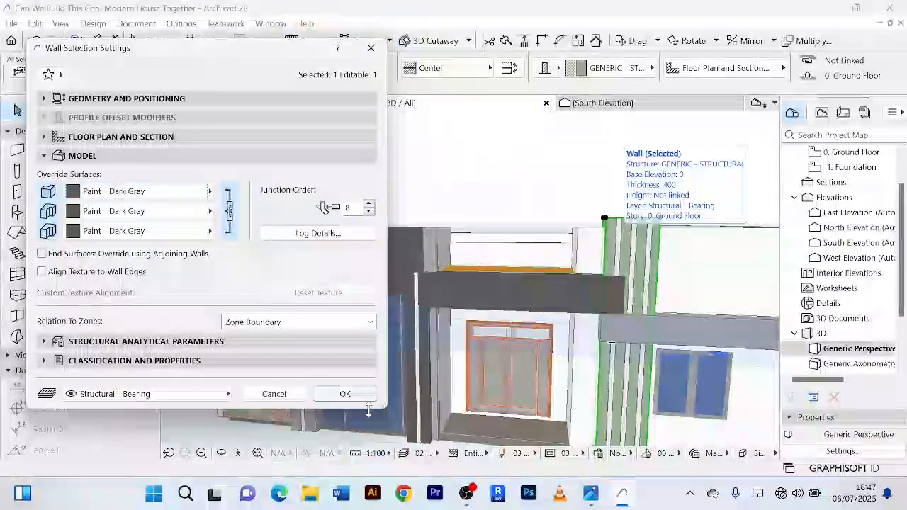
left_click(345, 393)
left_click(608, 169)
scroll(608, 168, "down", 3)
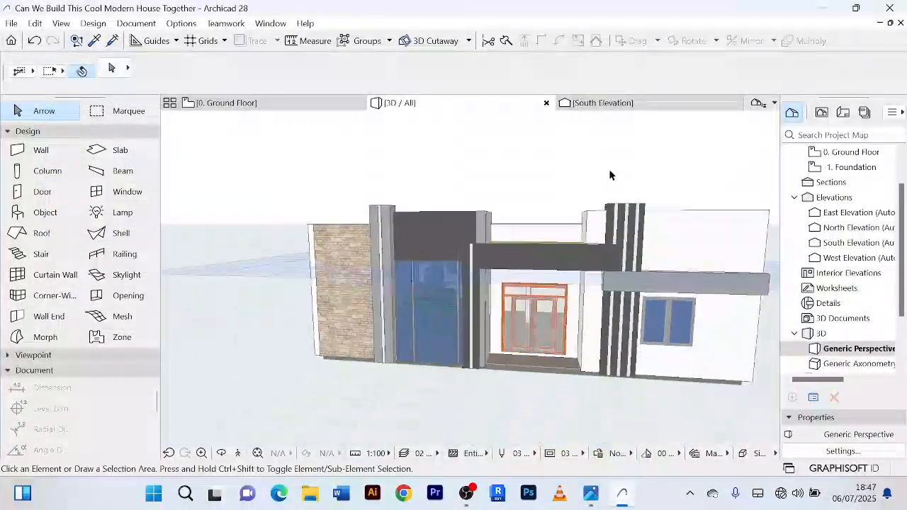
middle_click_drag(609, 169, 525, 160, "shift")
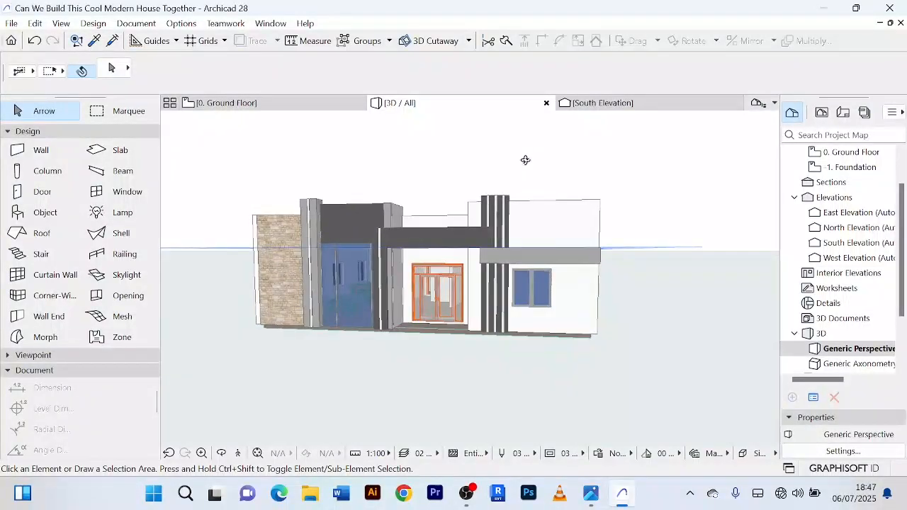
scroll(546, 234, "up", 5)
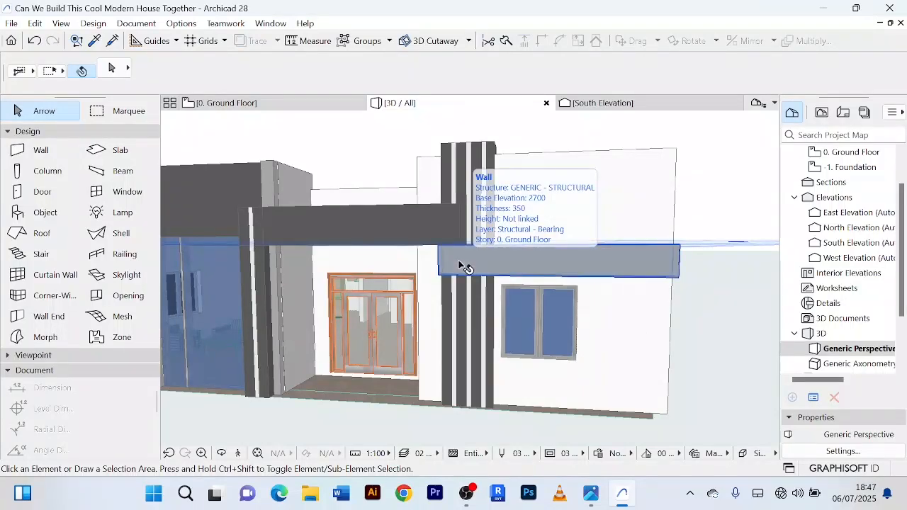
scroll(650, 327, "down", 4)
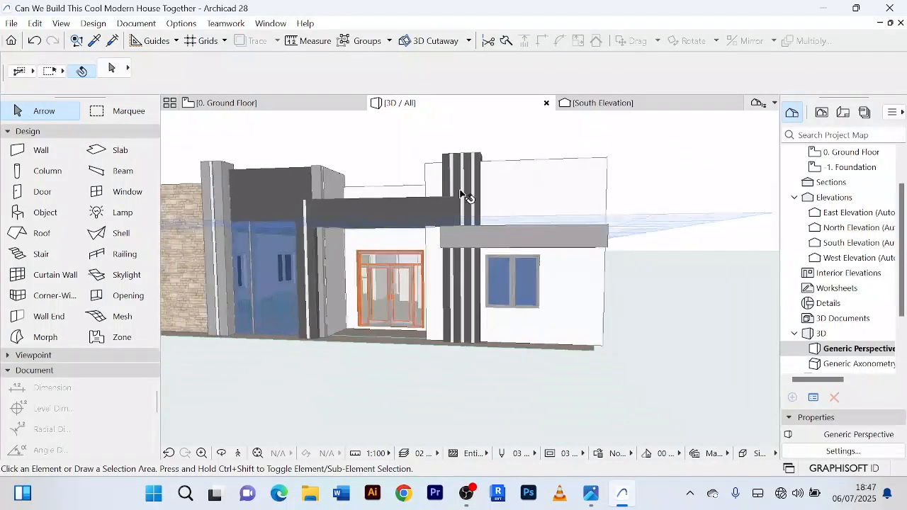
middle_click_drag(656, 328, 715, 327, "shift")
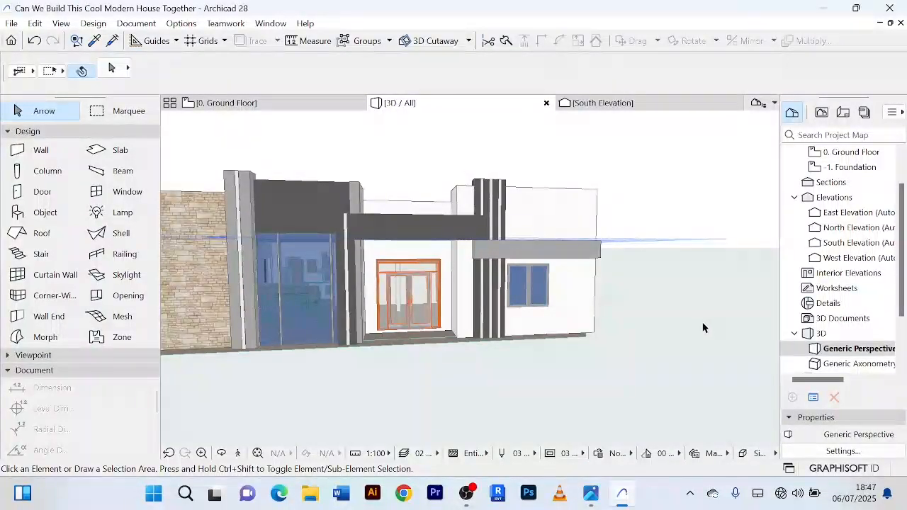
In the ground floor plan, copy the pillar strip nearest the window straight past the pillar's corner, leaving a gap of about 266 mm.
left_click(259, 104)
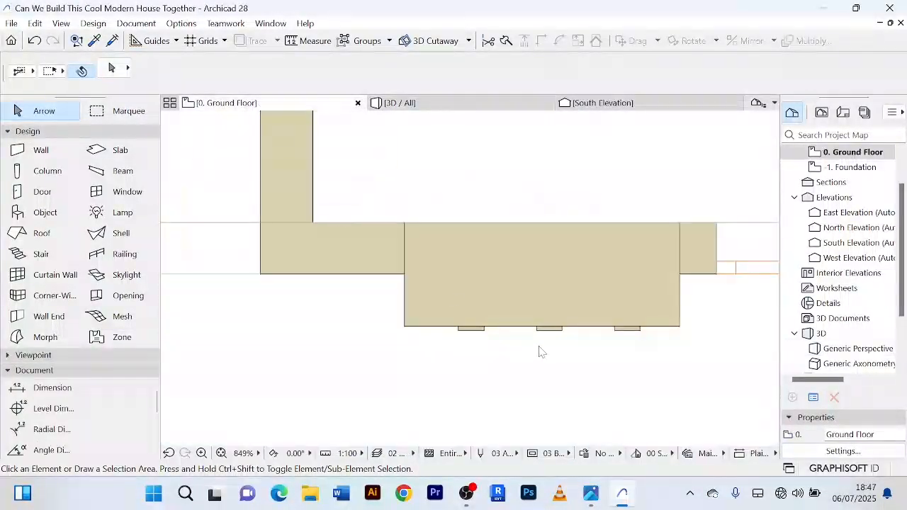
scroll(549, 355, "down", 2)
middle_click_drag(514, 348, 223, 298)
middle_click_drag(500, 298, 517, 295)
scroll(327, 293, "up", 5)
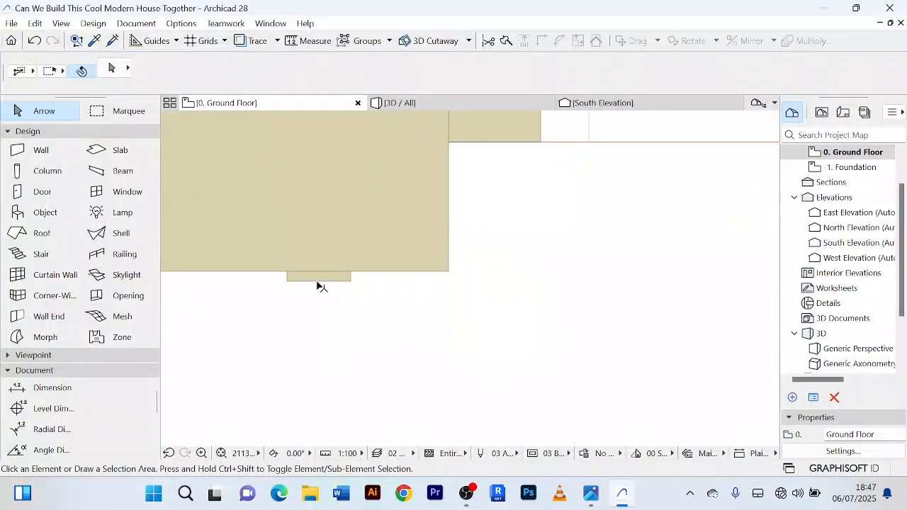
scroll(411, 334, "down", 6)
scroll(344, 320, "up", 3)
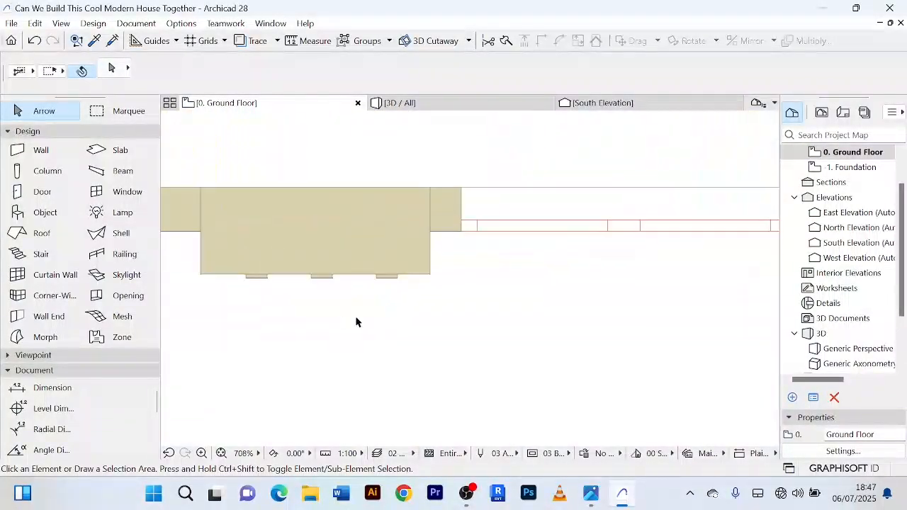
scroll(390, 298, "up", 3)
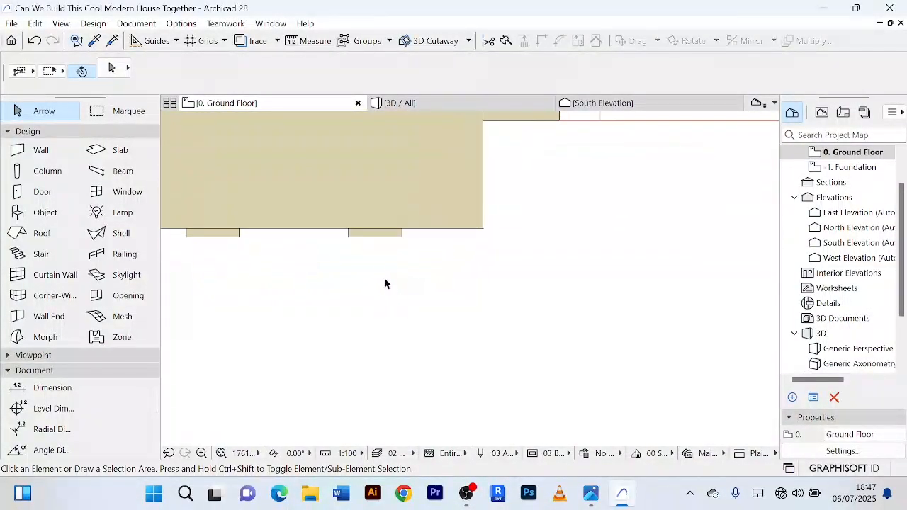
left_click(380, 238)
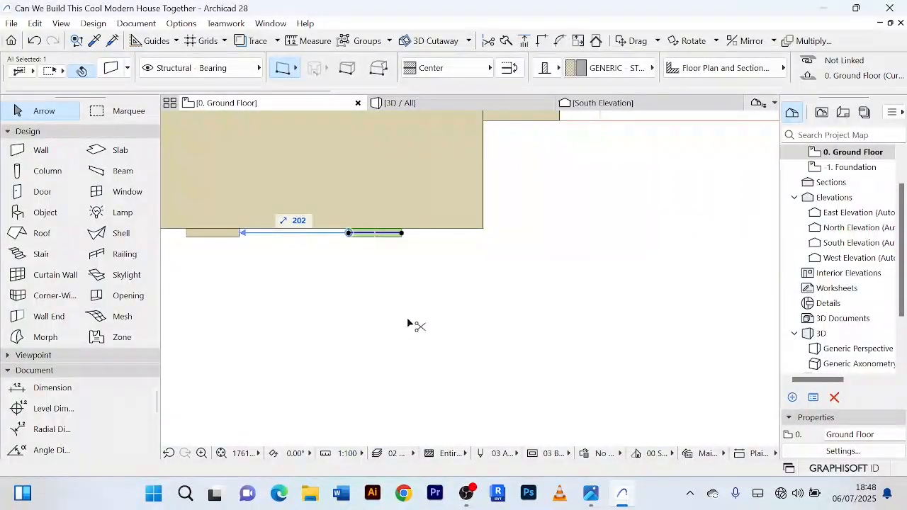
key("ctrl+shift+d")
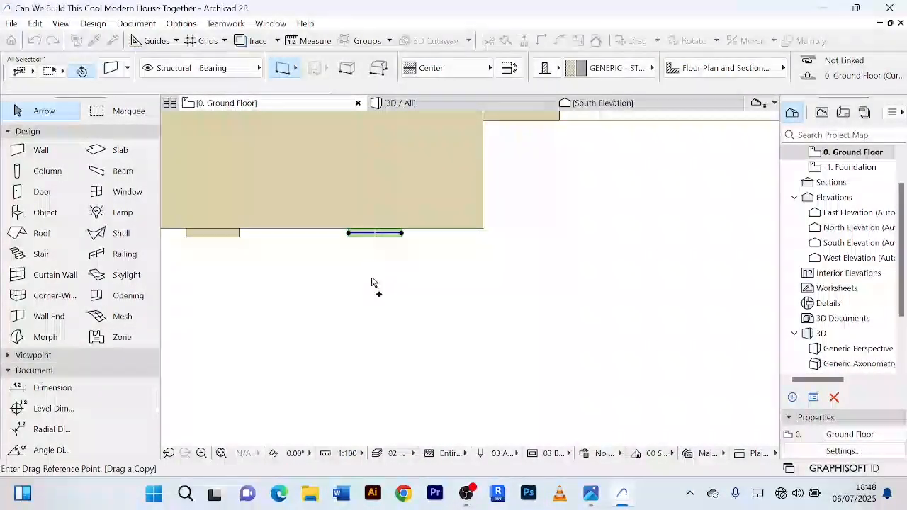
left_click(387, 237)
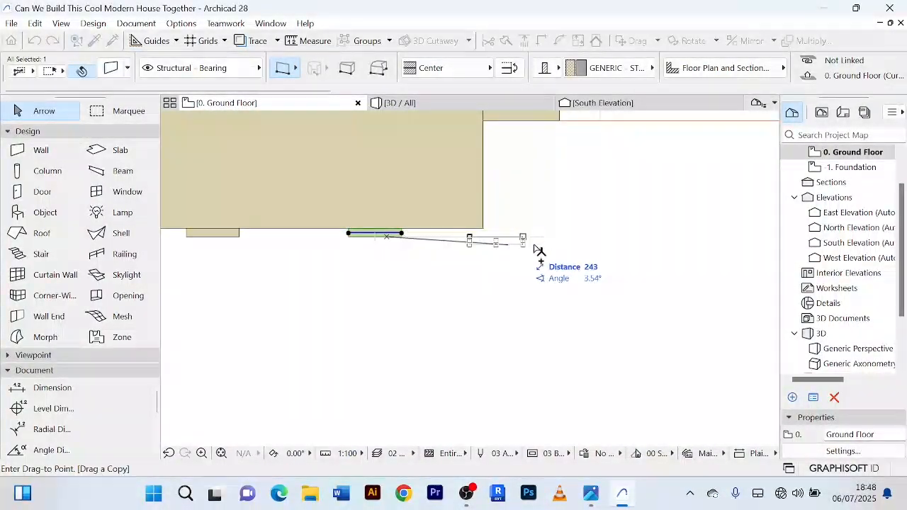
left_click(586, 237)
scroll(610, 202, "down", 3)
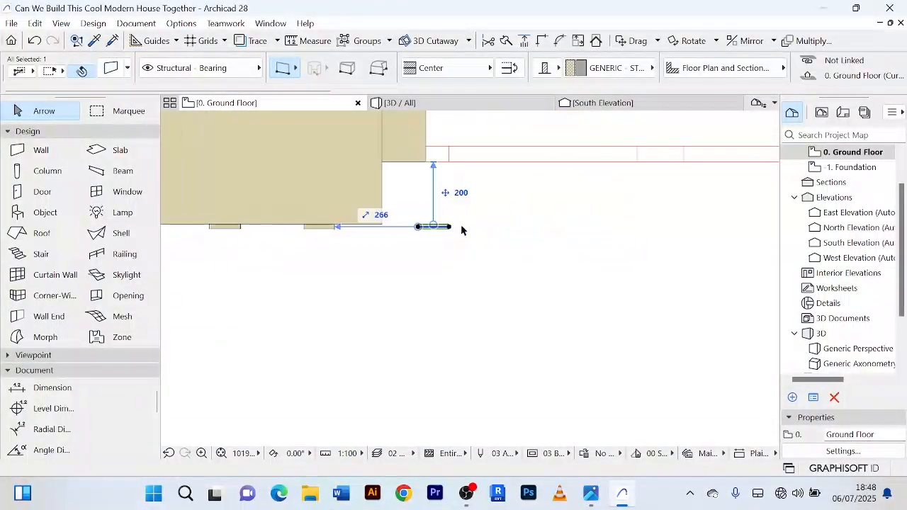
Stretch the copied strip's free end horizontally by about 3286 mm, just past the master bedroom's outer corner.
scroll(463, 243, "down", 2)
middle_click_drag(463, 243, 399, 259)
scroll(394, 253, "up", 3)
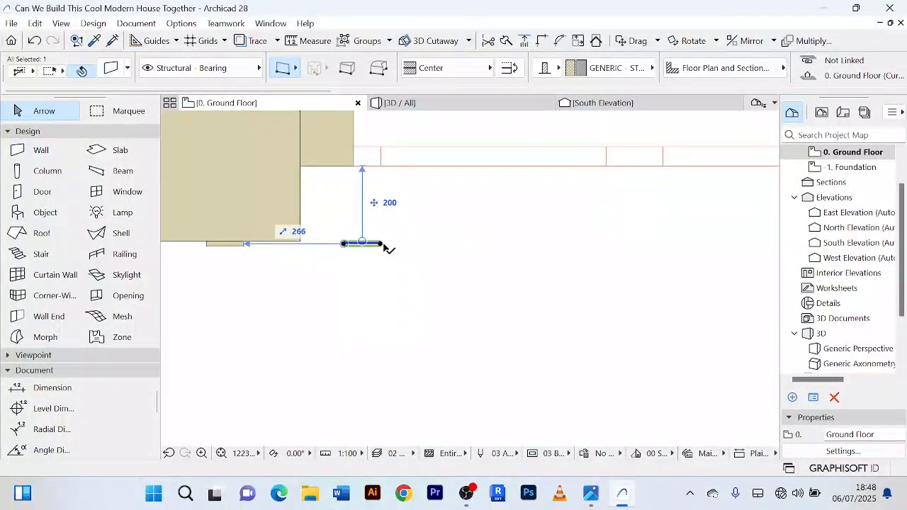
left_click(381, 244)
scroll(694, 242, "down", 3)
middle_click_drag(630, 242, 433, 257)
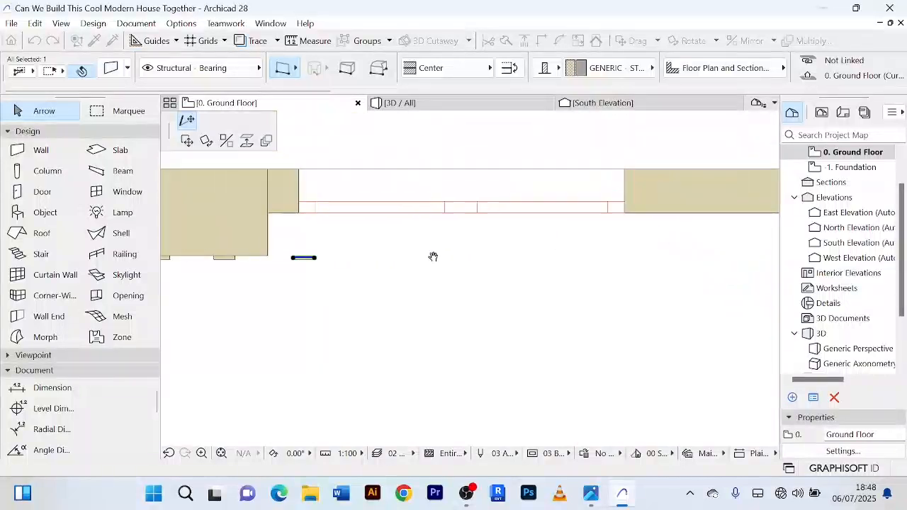
middle_click_drag(688, 253, 446, 277)
middle_click_drag(688, 286, 422, 285)
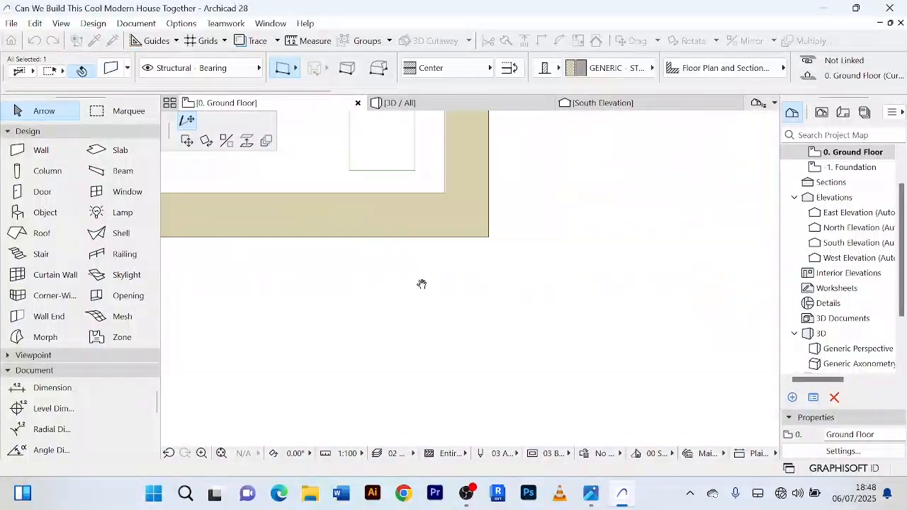
scroll(479, 277, "up", 3)
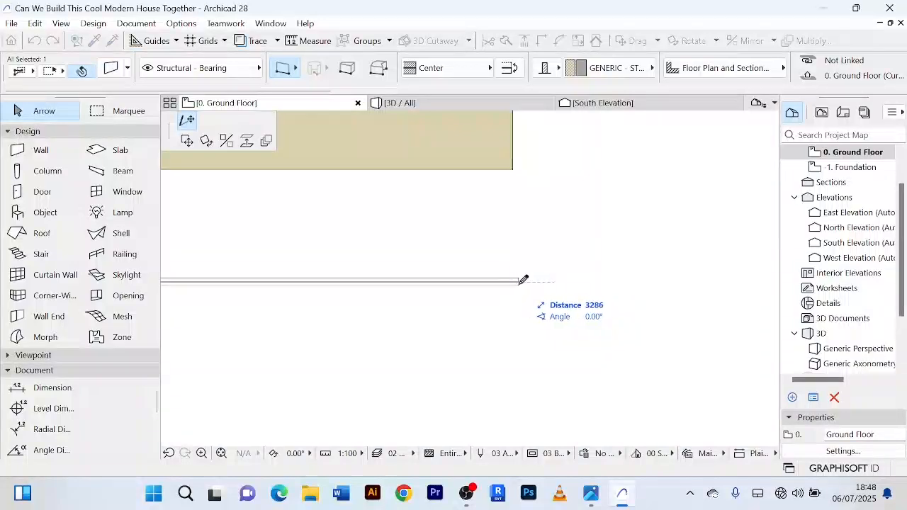
left_click(523, 279)
scroll(523, 280, "down", 2)
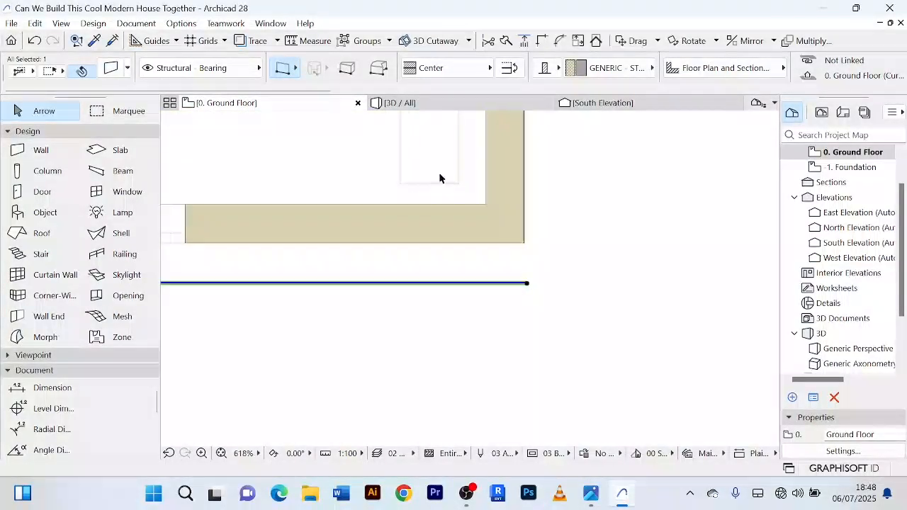
Move the stretched thin wall straight outward in plan, to about 476 mm from the master bedroom's front wall.
left_click(462, 106)
left_click(659, 256)
scroll(660, 257, "down", 2)
middle_click_drag(659, 256, 707, 221, "shift")
scroll(501, 257, "up", 2)
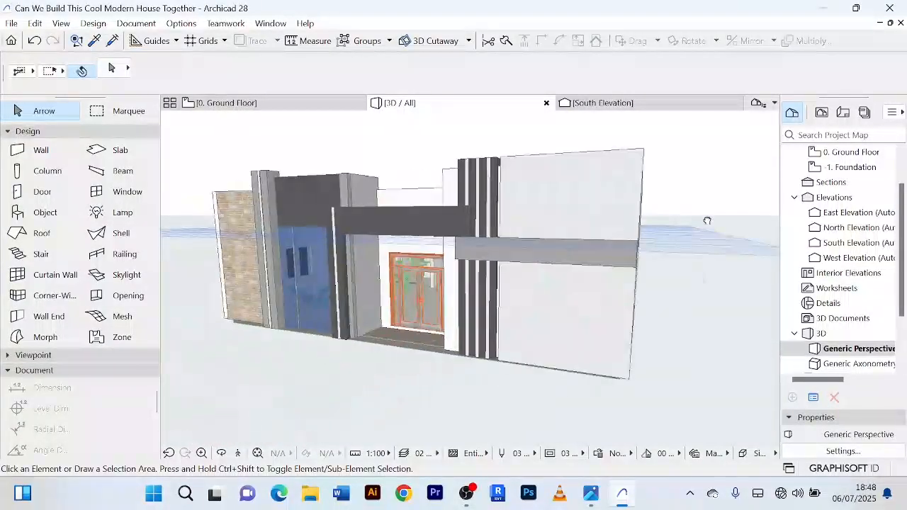
left_click(309, 107)
left_click(460, 286)
scroll(461, 301, "down", 2)
middle_click_drag(461, 301, 573, 278)
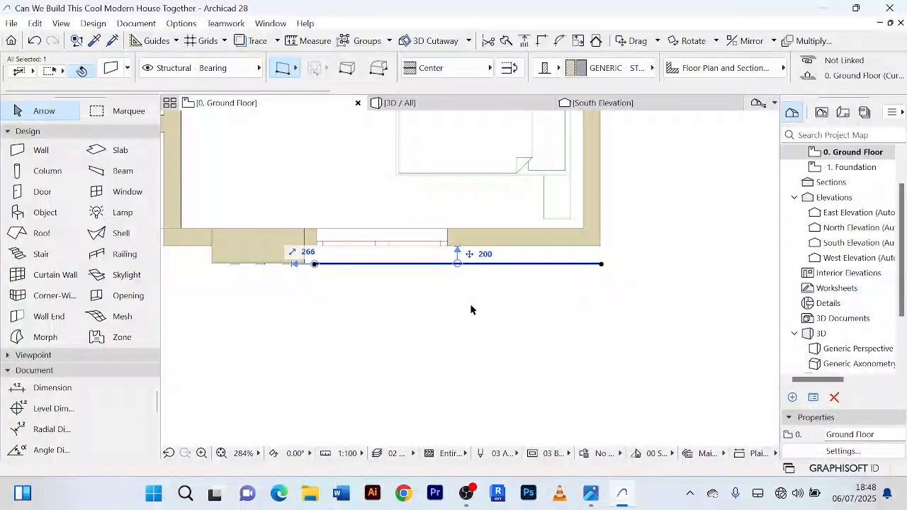
key("ctrl+d")
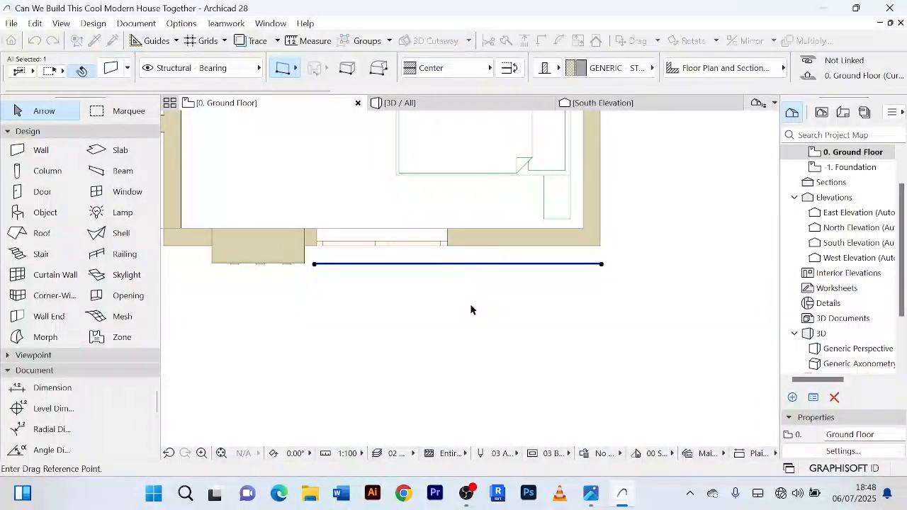
scroll(453, 287, "up", 1)
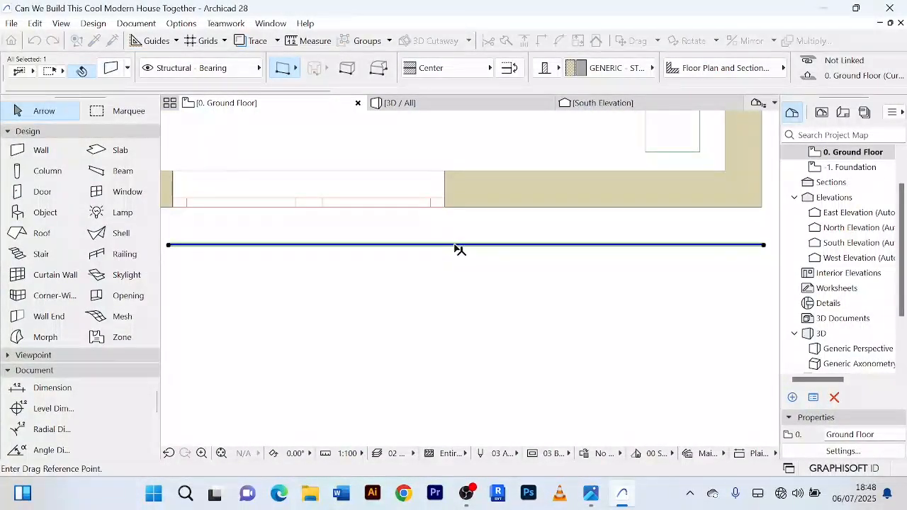
left_click(459, 246)
left_click(461, 295)
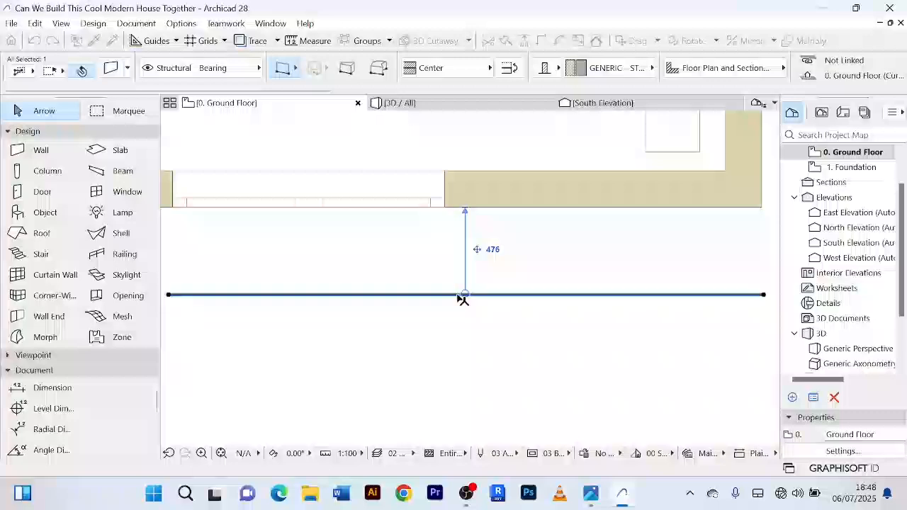
In 3D, raise the thin wall in front of the master bedroom with a 4000 mm bottom offset, and correct the offset to 3000 mm.
left_click(519, 103)
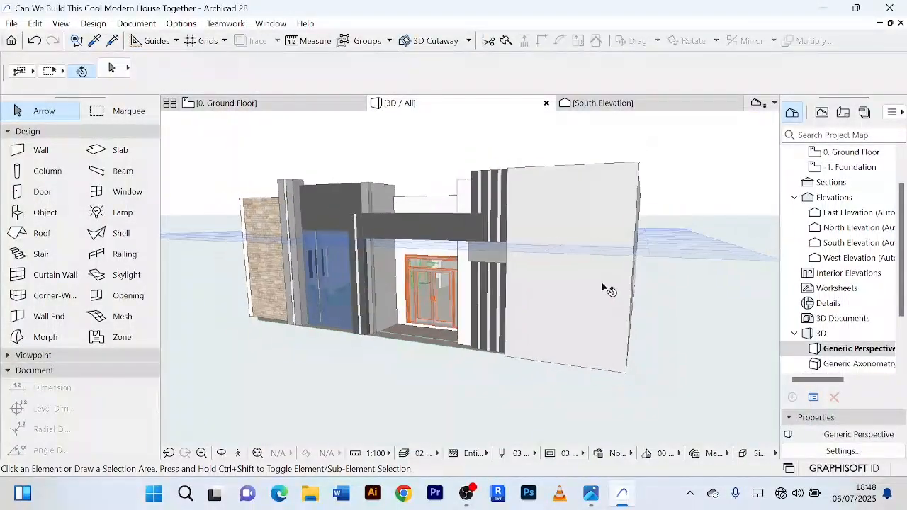
middle_click_drag(599, 287, 593, 268, "shift")
left_click(599, 347)
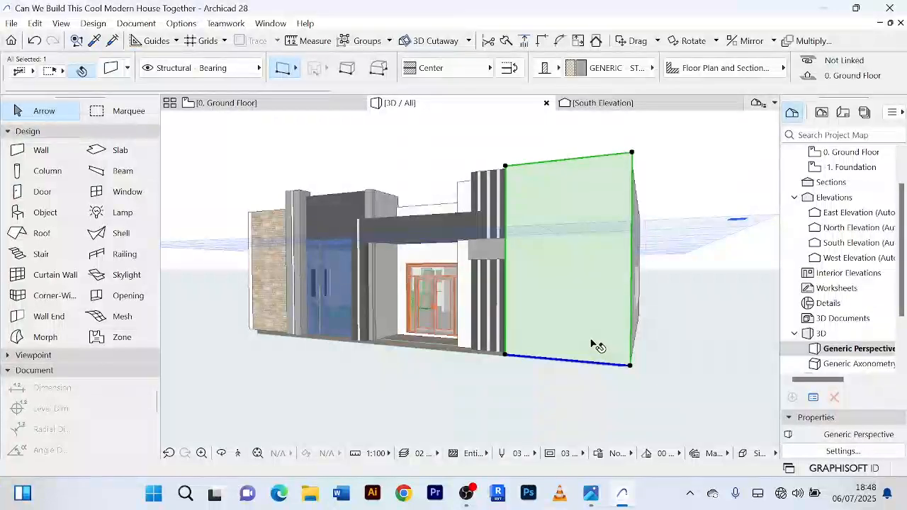
middle_click_drag(594, 345, 619, 341, "shift")
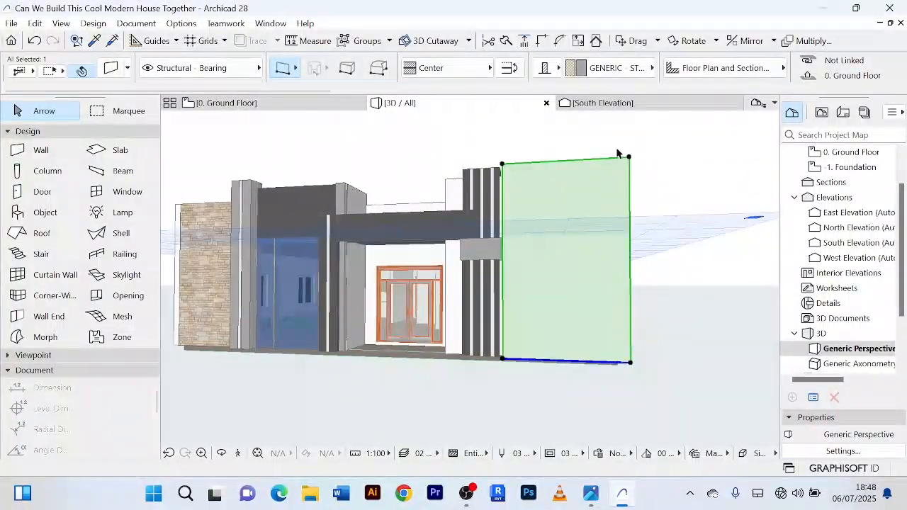
scroll(637, 79, "down", 5)
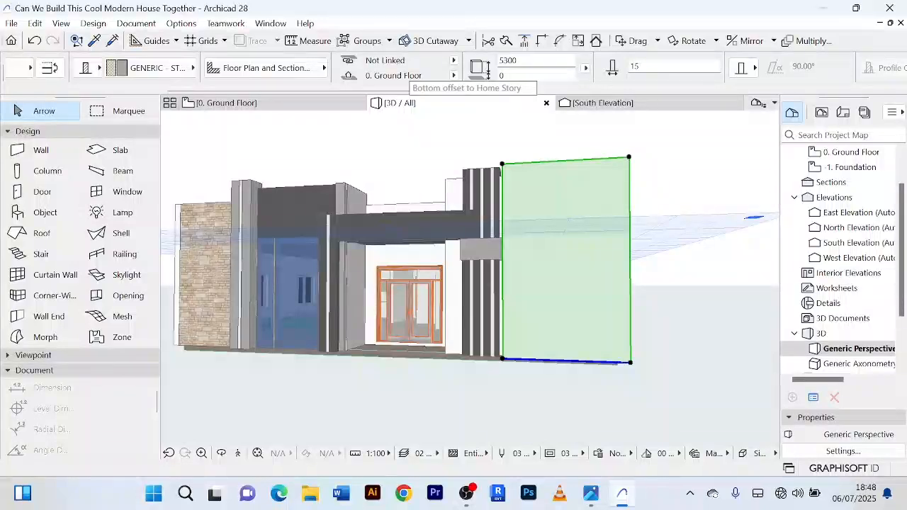
left_click(502, 75)
type("4000")
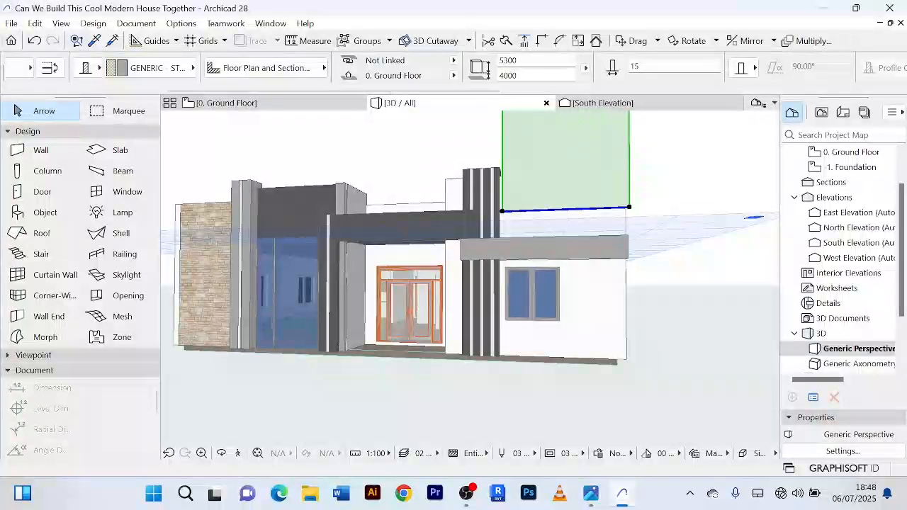
left_click_drag(519, 76, 471, 80)
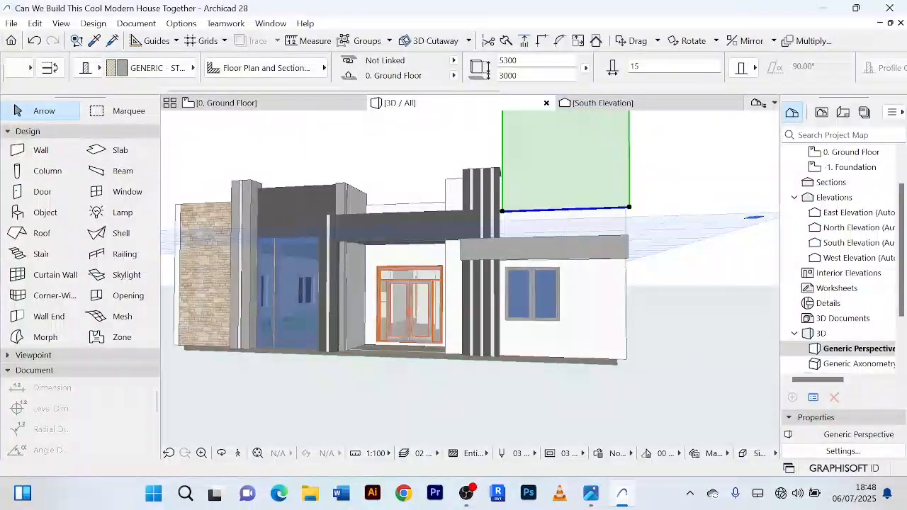
Reduce the raised thin wall's height to 100 mm to form a slim horizontal trim along the gray band above the bedroom window.
middle_click_drag(560, 162, 559, 224)
left_click(507, 61)
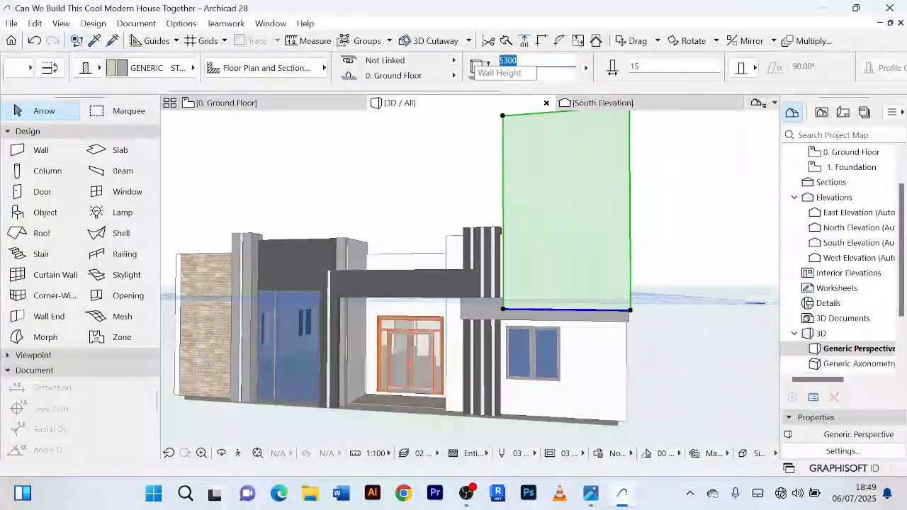
type("1")
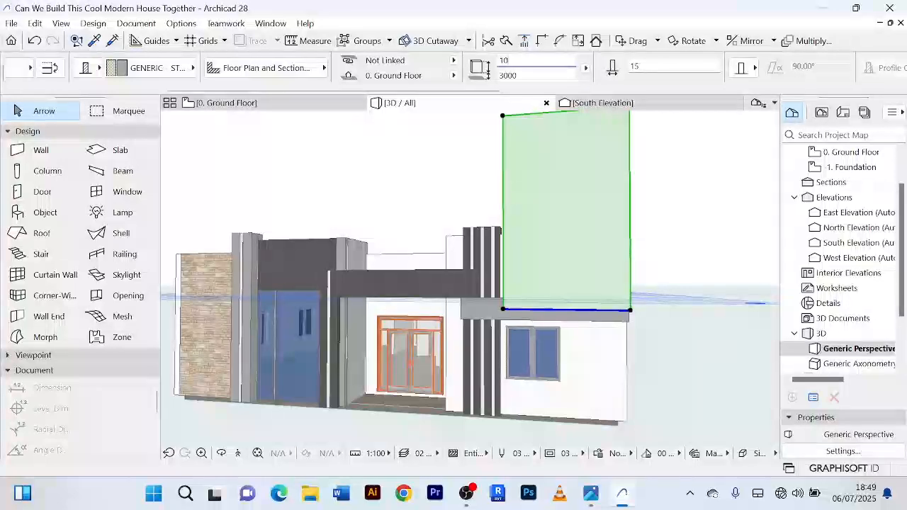
key("Return")
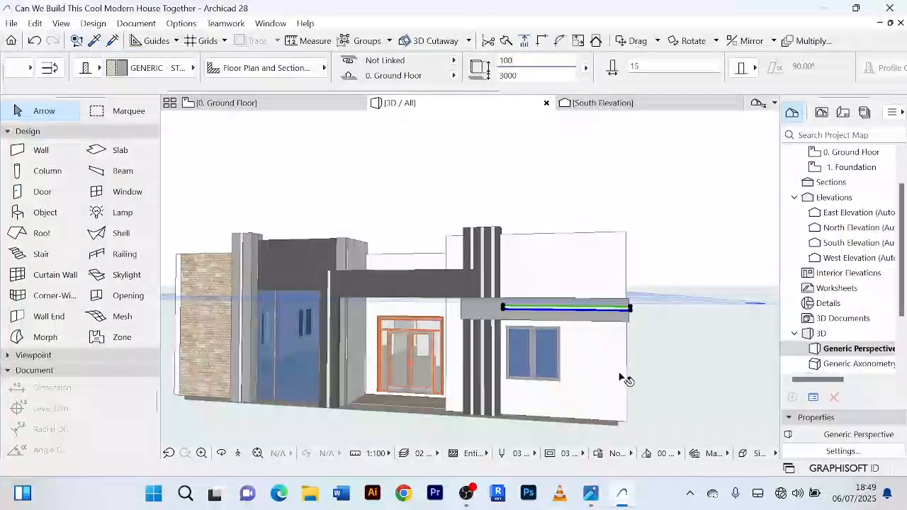
scroll(515, 308, "up", 3)
scroll(557, 340, "down", 6)
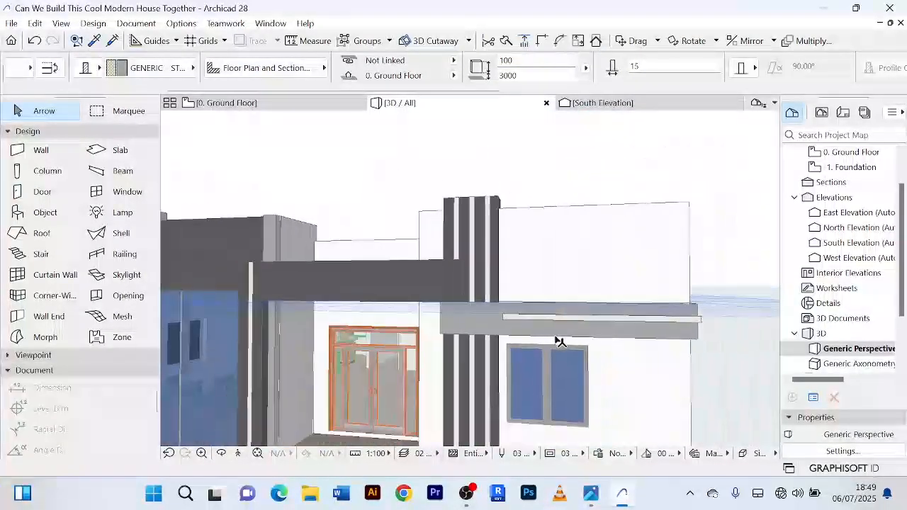
Stretch the thin white strip on the gray canopy band toward the band's end beside the striped column.
left_click(690, 278)
scroll(595, 328, "up", 5)
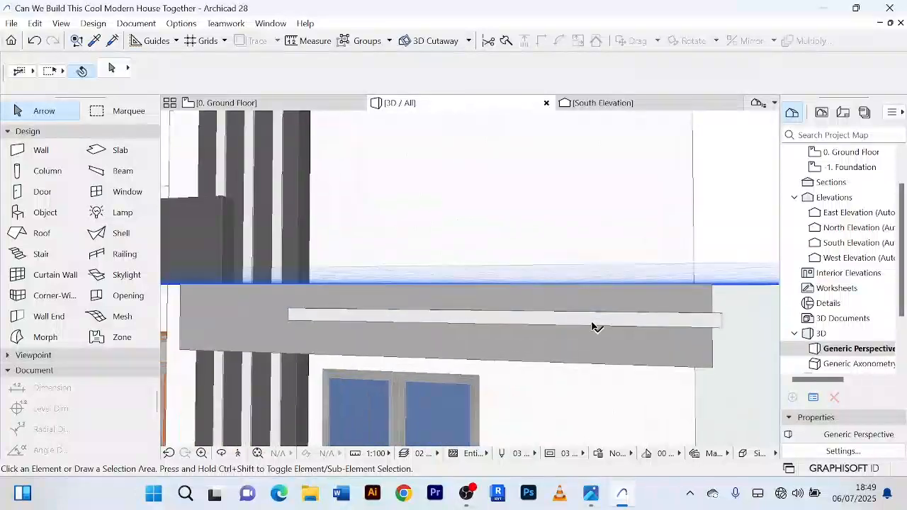
scroll(591, 328, "down", 2)
middle_click_drag(579, 330, 425, 324, "shift")
left_click(380, 325)
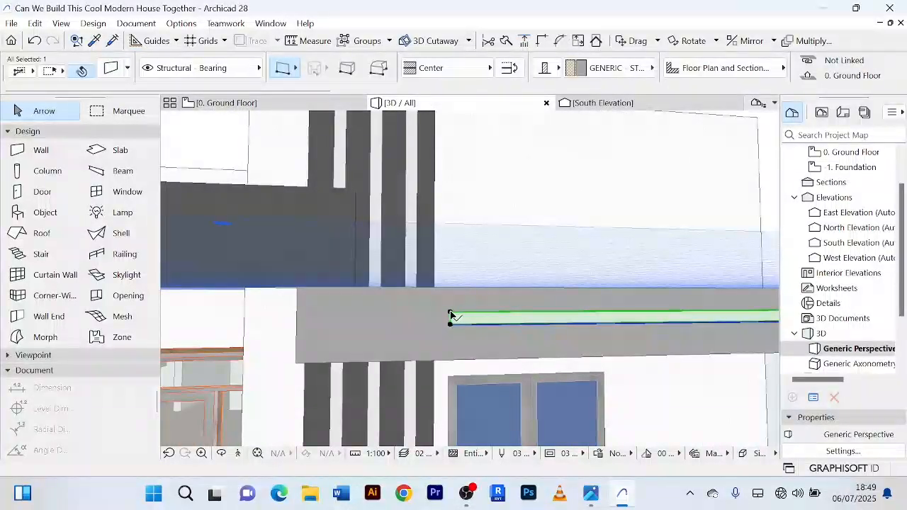
left_click(450, 316)
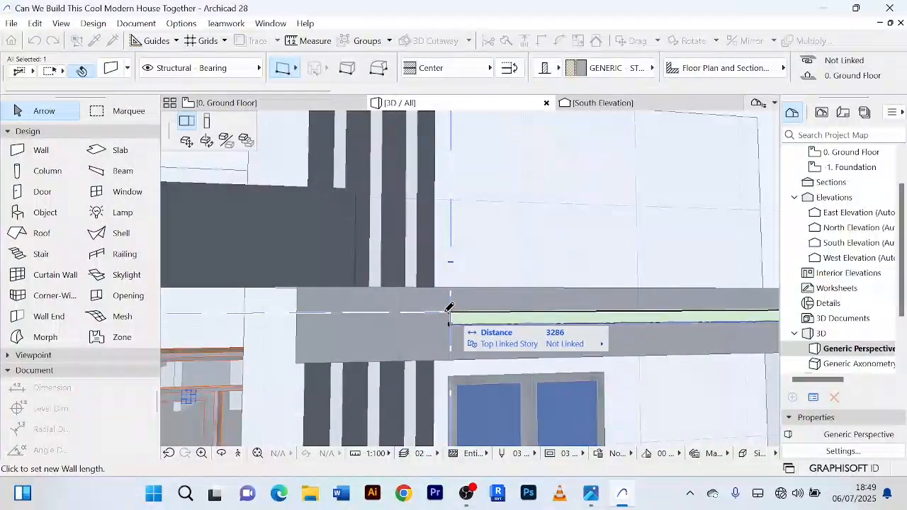
left_click(305, 307)
scroll(416, 330, "down", 3)
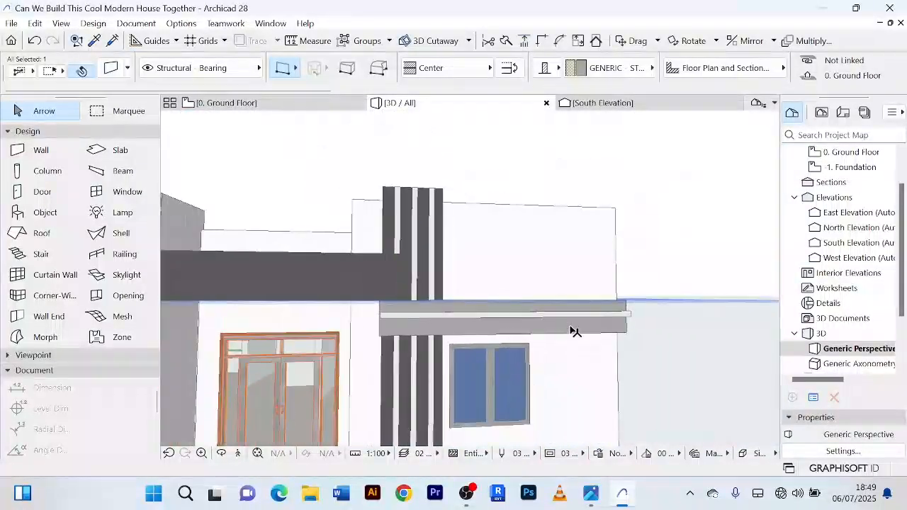
Extend the white strip's outer end to line up with the gray band's corner on the window side of the facade.
mouse_move(694, 347)
middle_mouse_down("shift")
mouse_move(581, 350)
mouse_move(702, 355)
middle_mouse_up("shift")
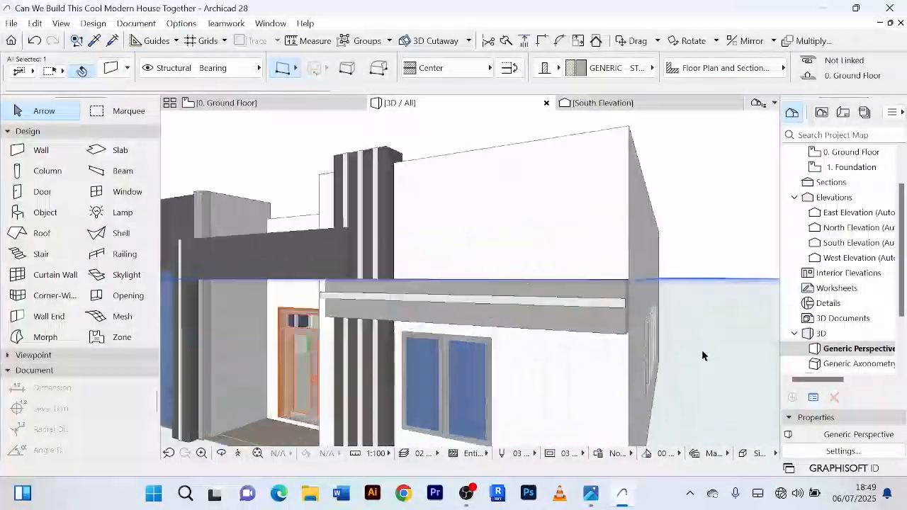
scroll(691, 344, "up", 3)
scroll(526, 242, "up", 3)
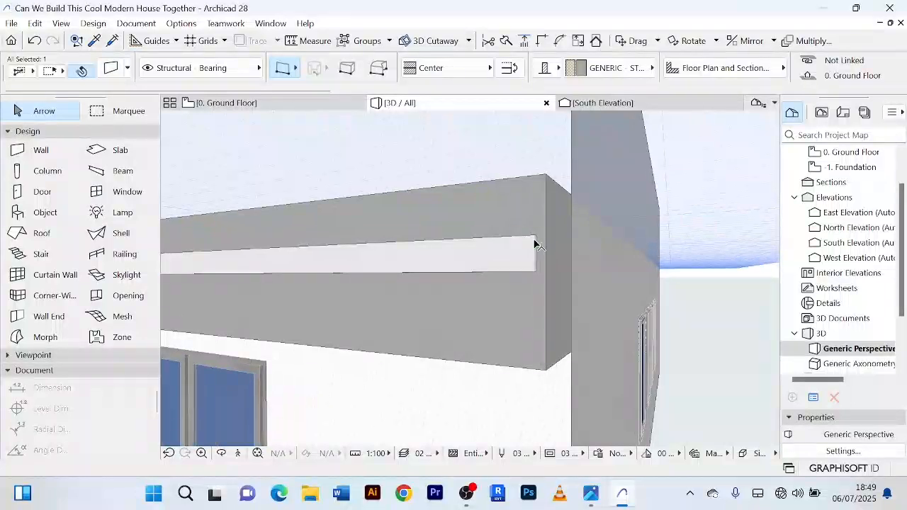
scroll(535, 245, "up", 3)
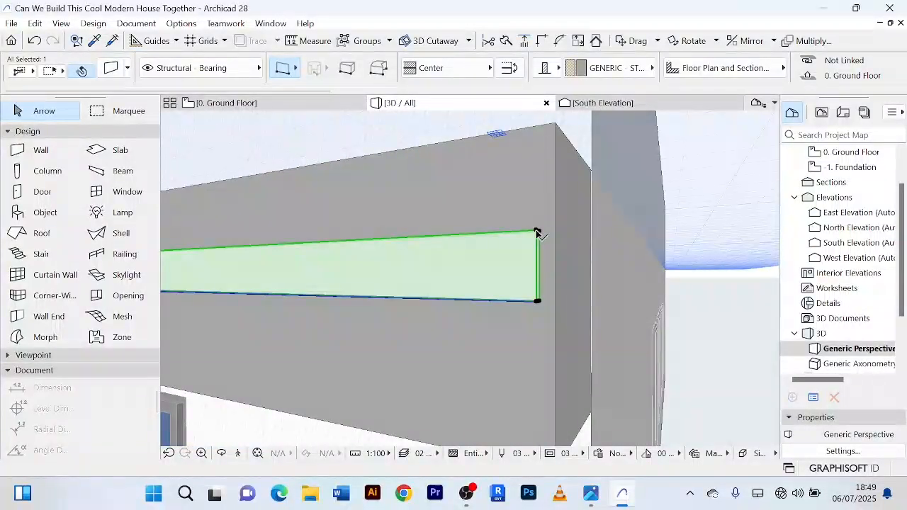
left_click(536, 232)
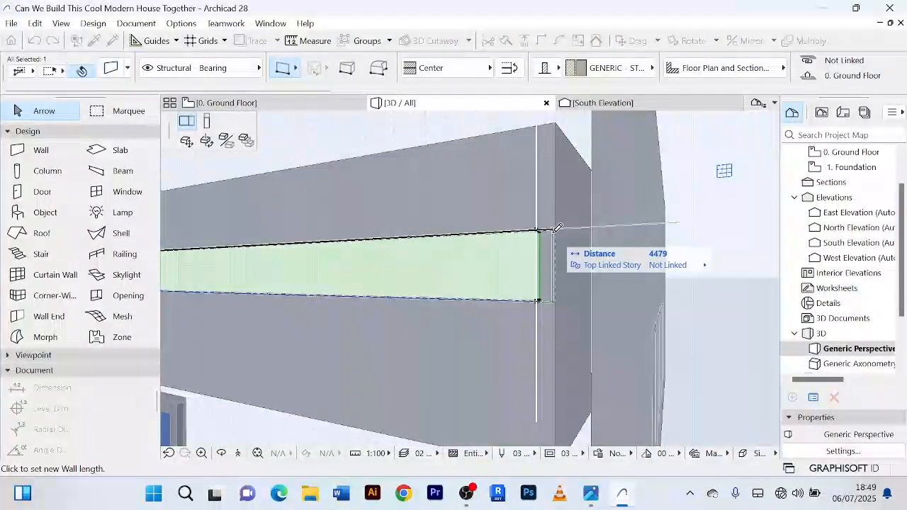
left_click(559, 229)
scroll(567, 248, "up", 3)
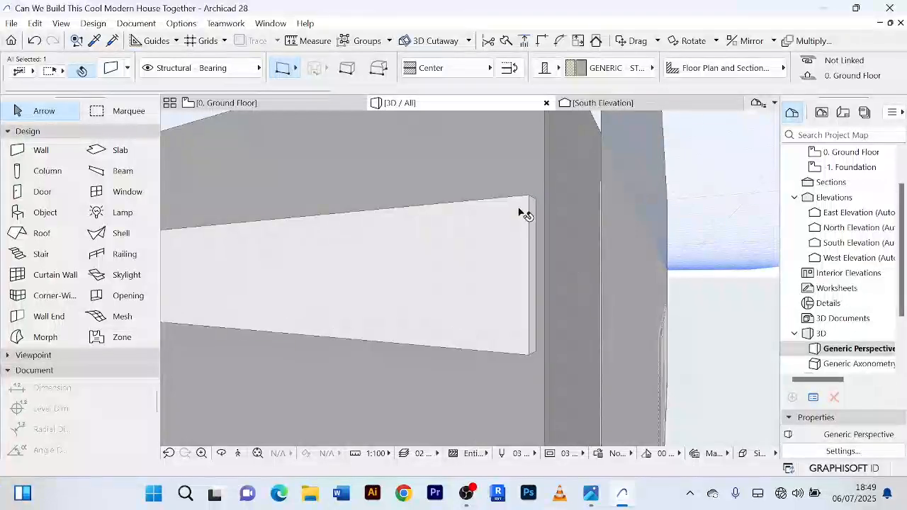
scroll(524, 213, "up", 3)
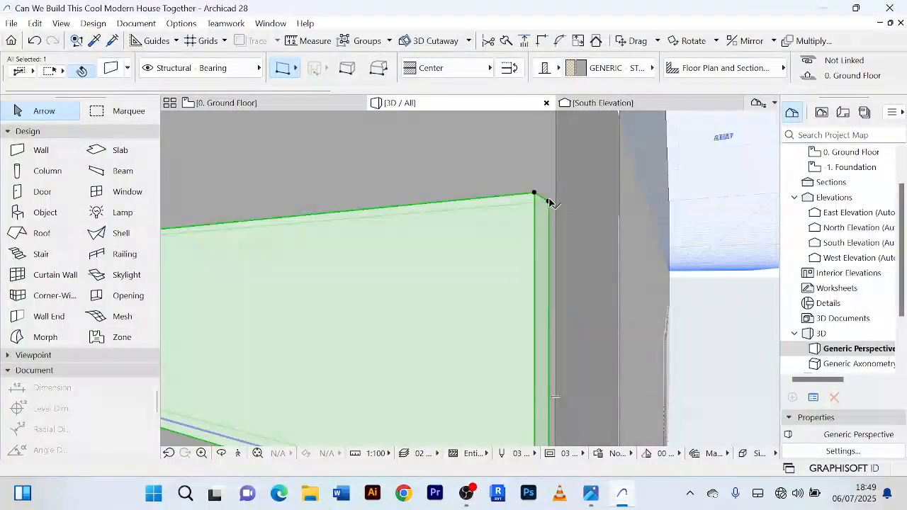
left_click(545, 199)
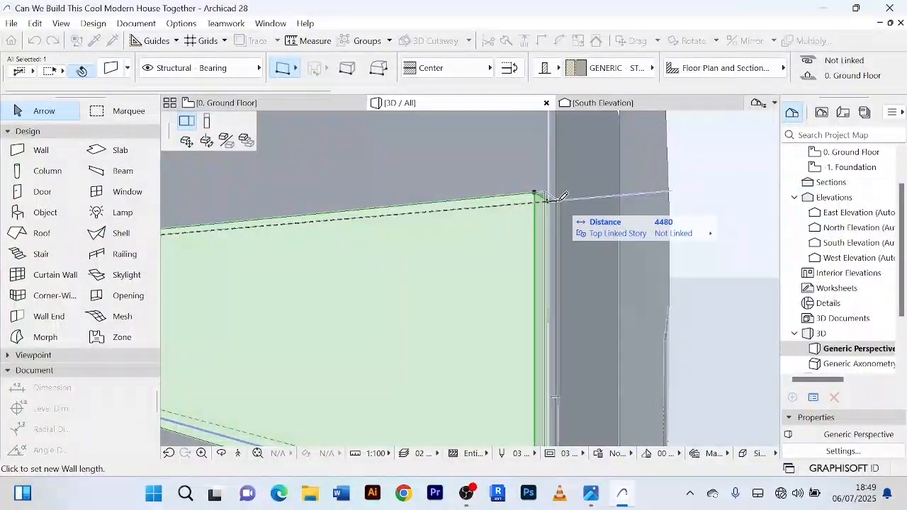
left_click(557, 199)
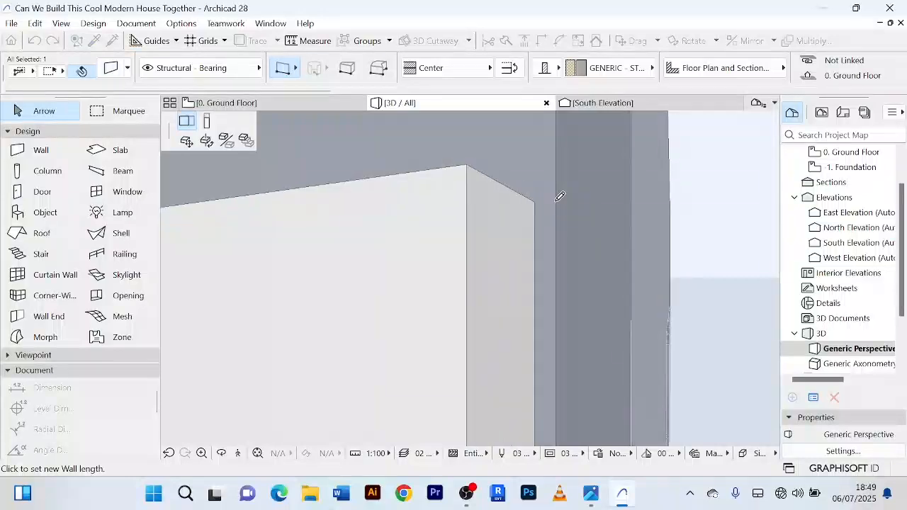
scroll(567, 207, "down", 10)
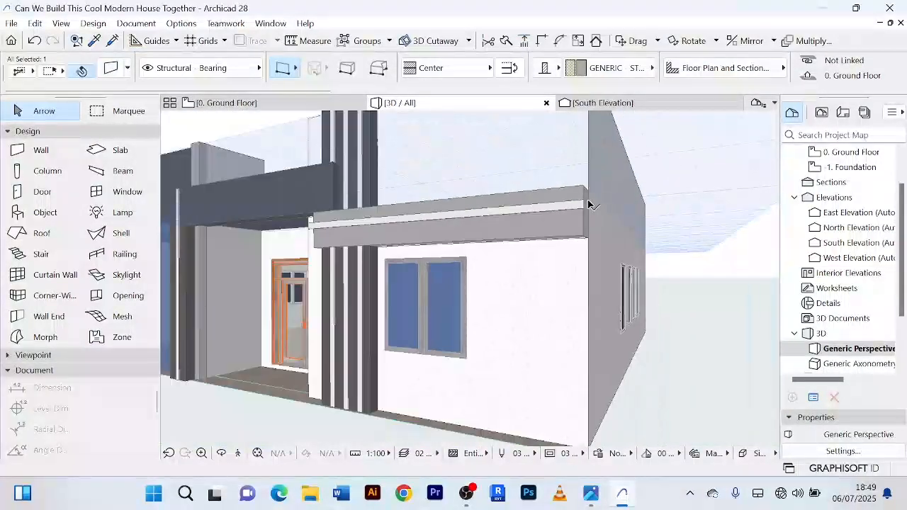
middle_click_drag(634, 285, 559, 366, "shift")
key("Escape")
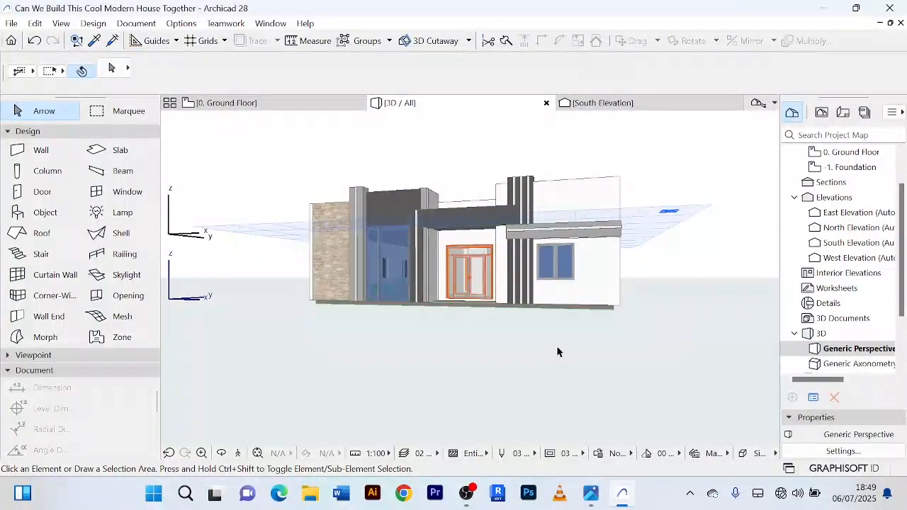
Stretch the white strip's entrance-side end to the front corner of the gray canopy band.
scroll(558, 351, "up", 2)
scroll(558, 352, "down", 4)
middle_click_drag(558, 351, 672, 342, "shift")
scroll(573, 259, "up", 6)
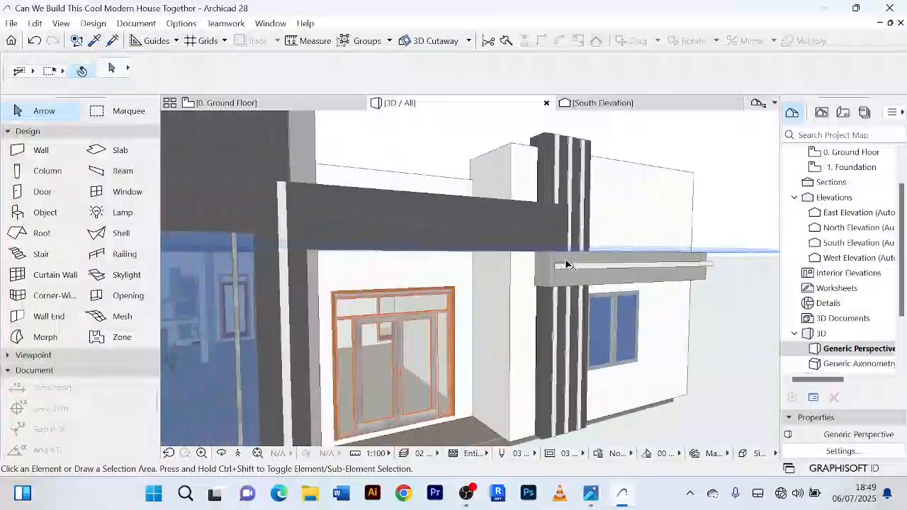
scroll(567, 265, "up", 5)
scroll(538, 279, "down", 3)
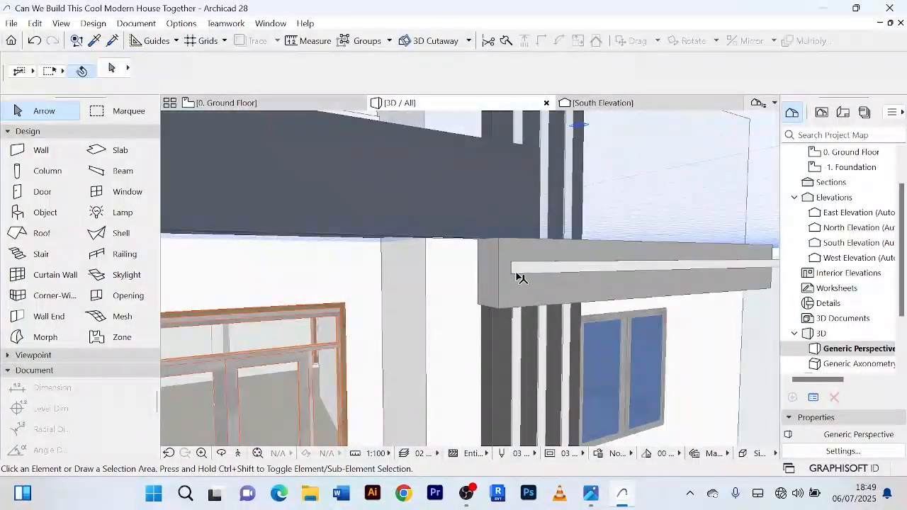
left_click(518, 274)
scroll(512, 268, "up", 4)
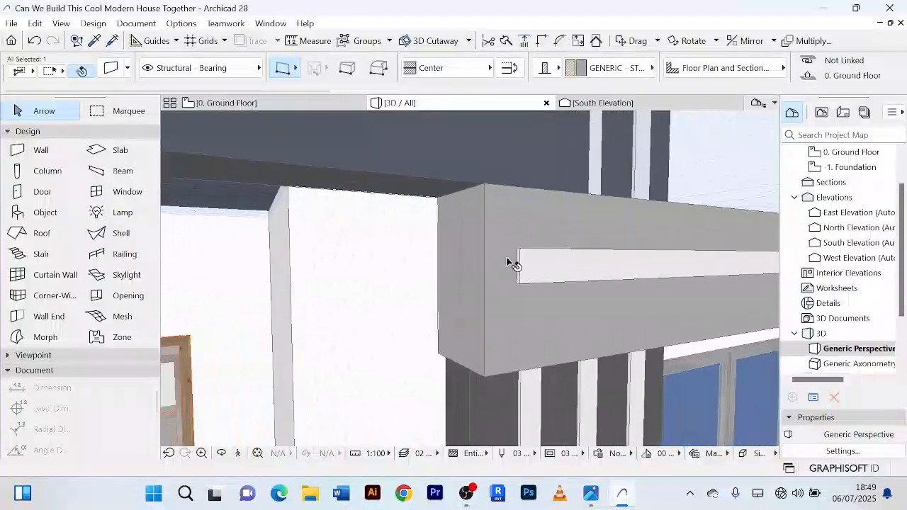
scroll(512, 263, "up", 5)
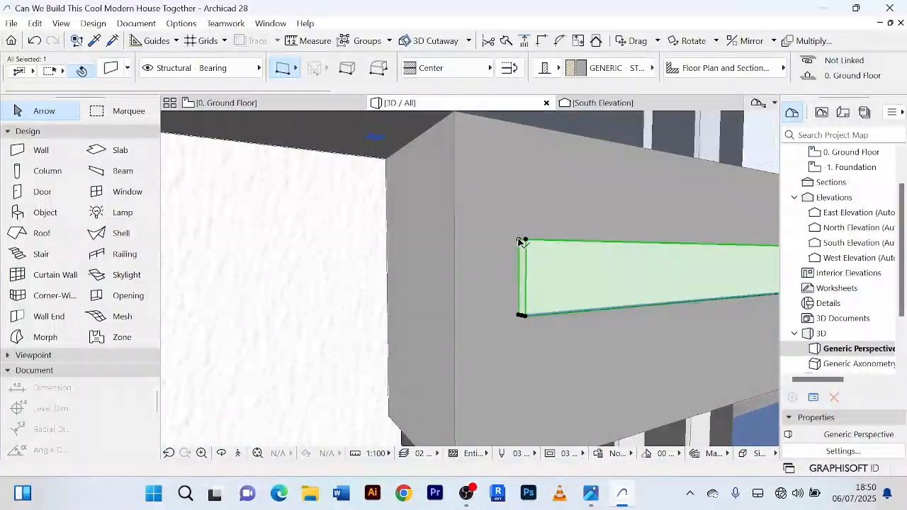
left_click(521, 240)
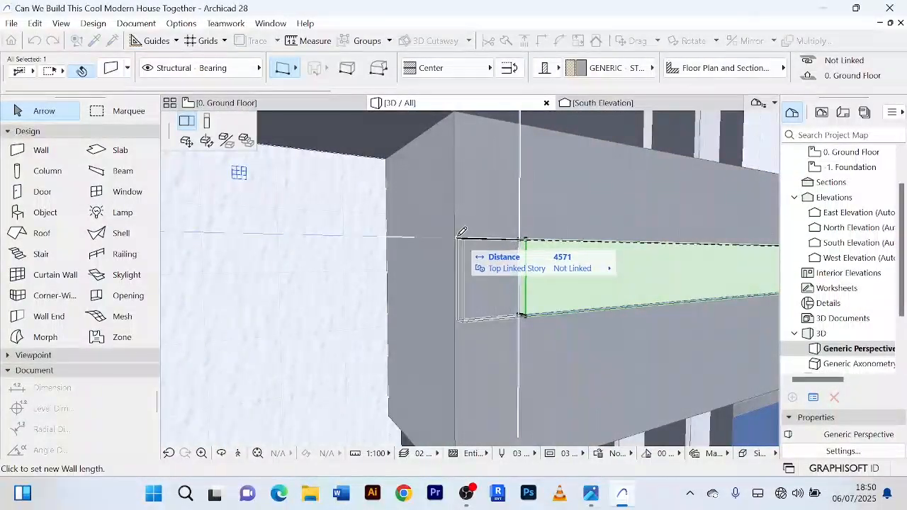
scroll(459, 237, "up", 4)
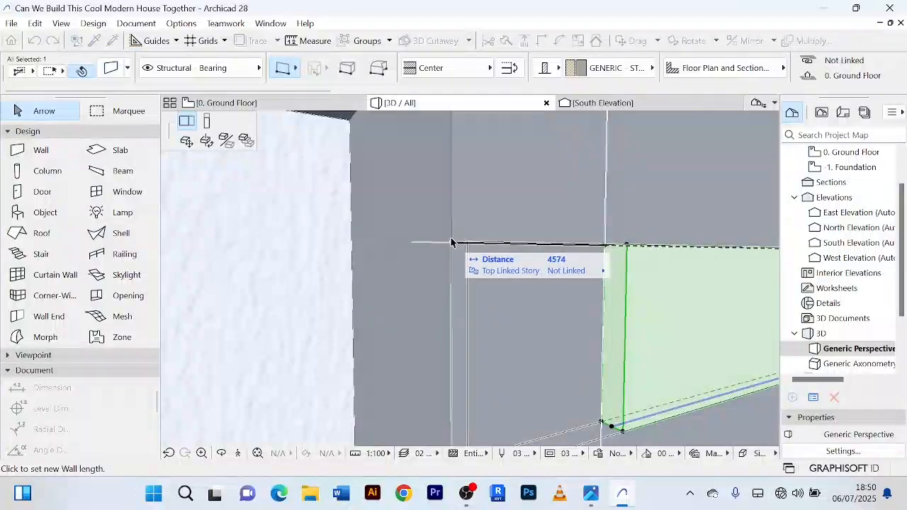
left_click(451, 243)
scroll(498, 219, "down", 8)
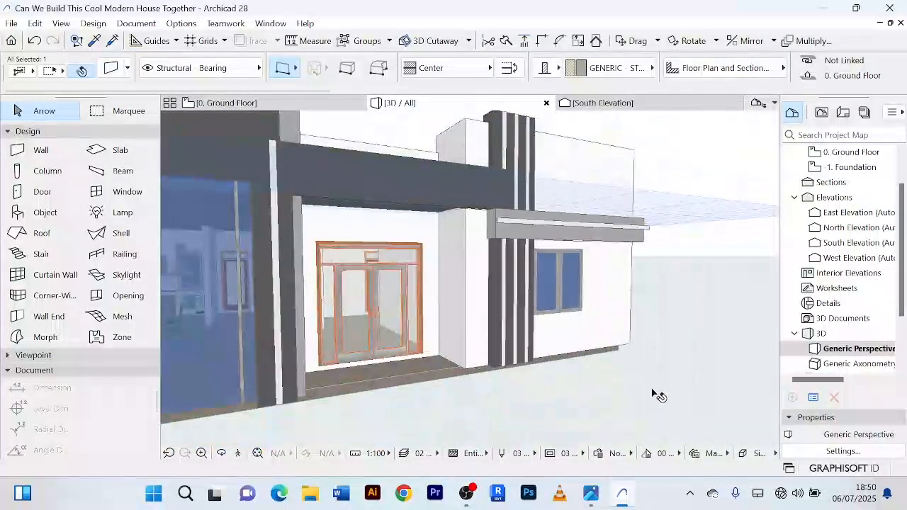
key("Escape")
scroll(499, 221, "up", 5)
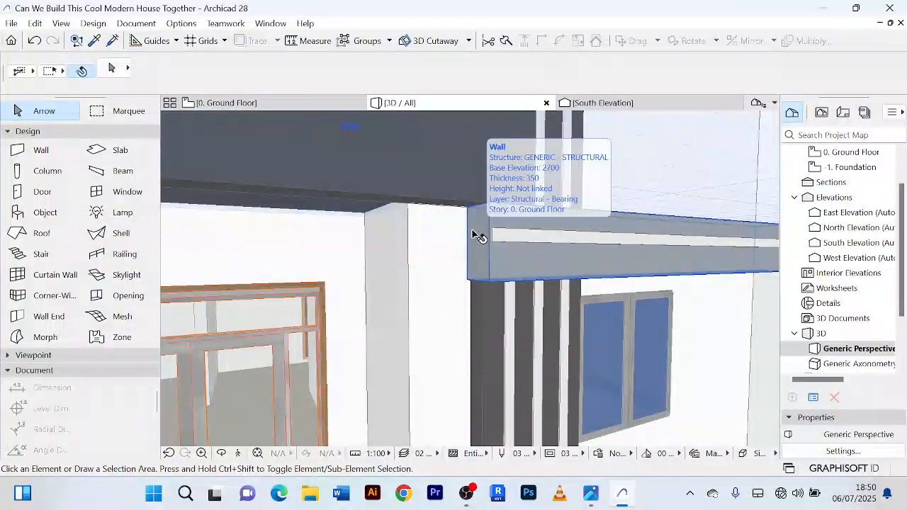
scroll(526, 153, "down", 6)
middle_click_drag(673, 391, 653, 378)
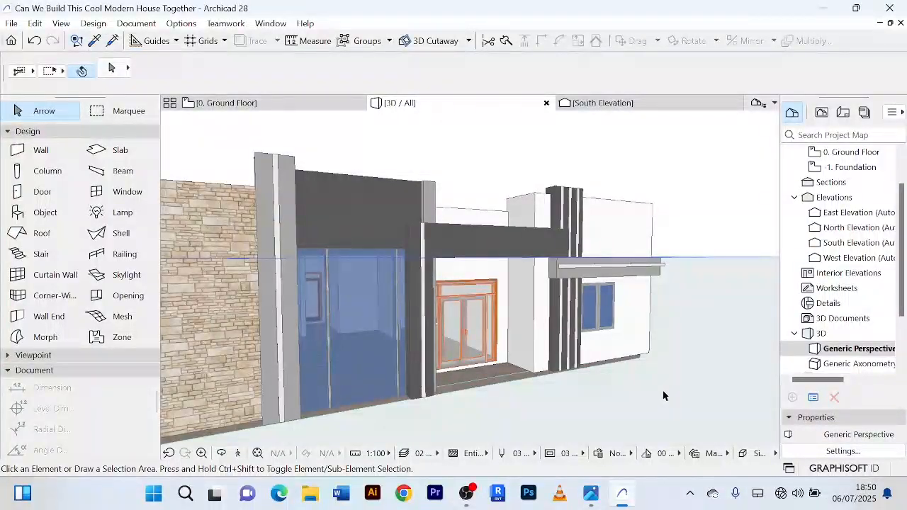
middle_click_drag(664, 395, 646, 389, "shift")
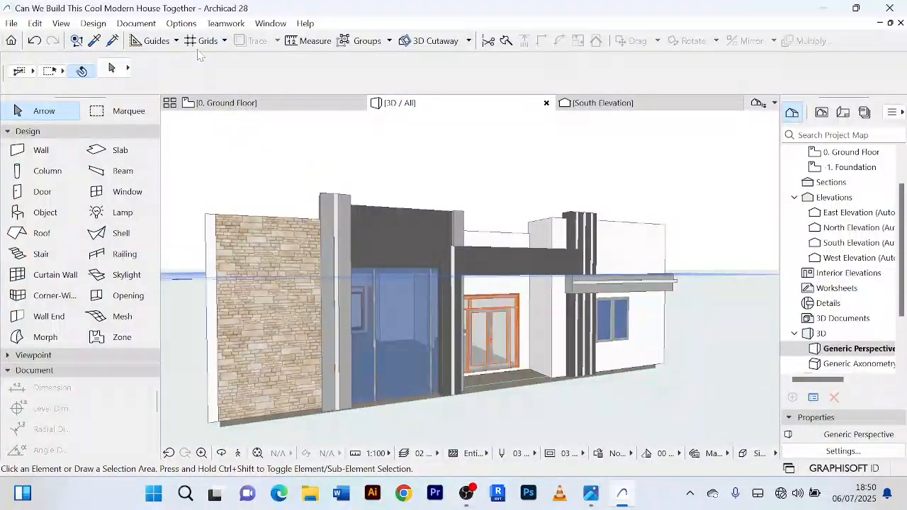
Draw a short wall segment in the ground floor plan, perpendicular to and just outside the exterior wall near the window.
left_click(258, 106)
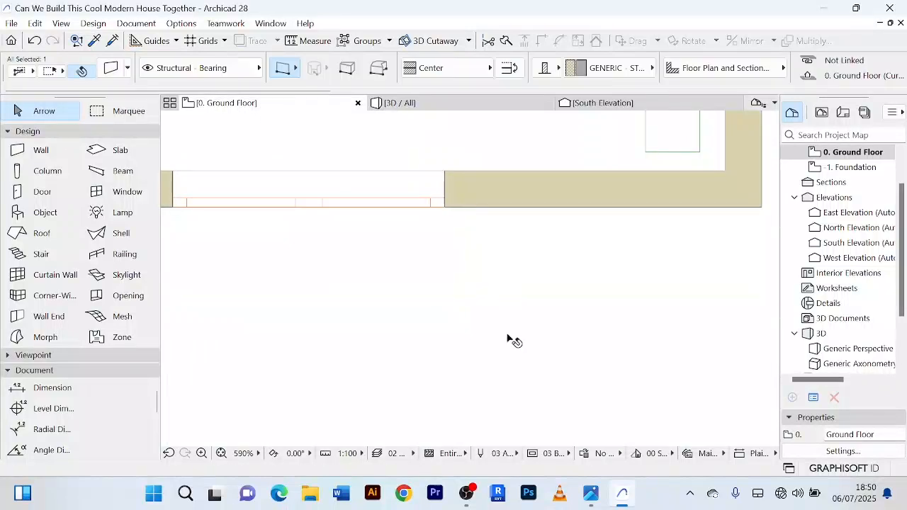
scroll(512, 284, "down", 5)
scroll(447, 274, "up", 3)
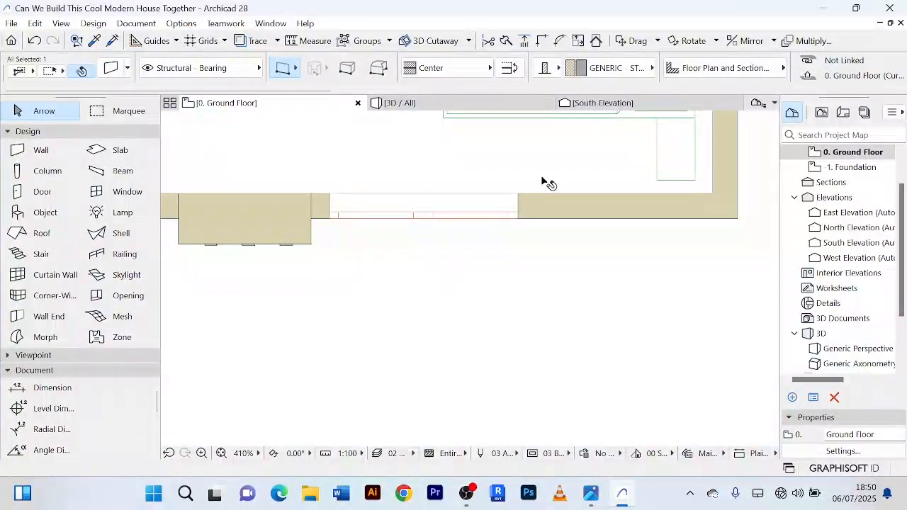
left_click(34, 151)
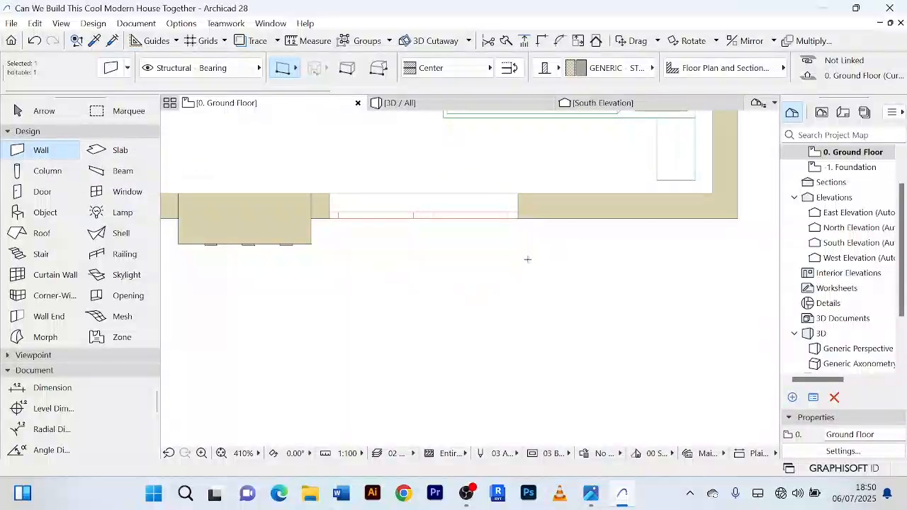
key("Escape")
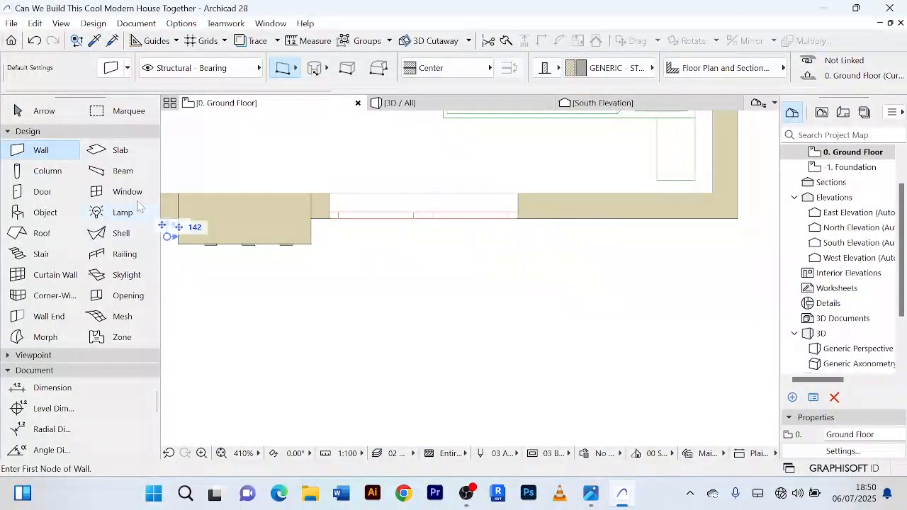
left_click(528, 253)
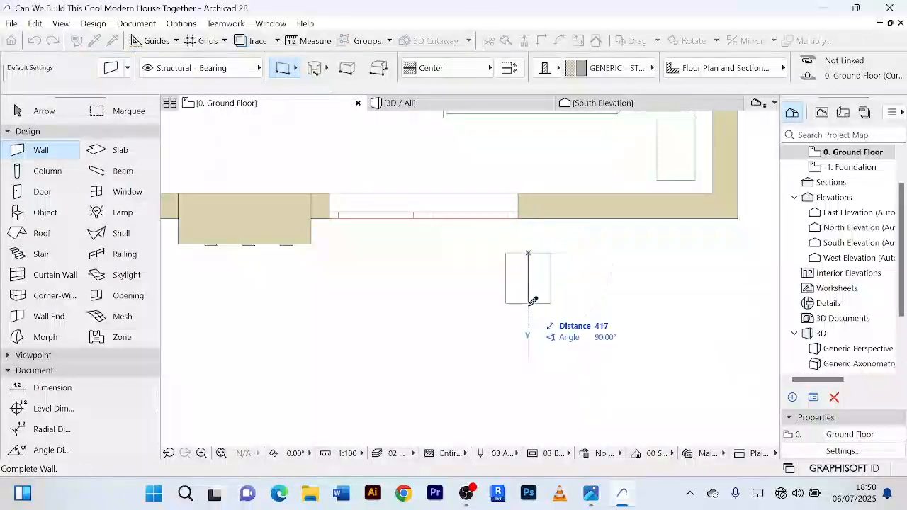
left_click(529, 312)
left_click(42, 111)
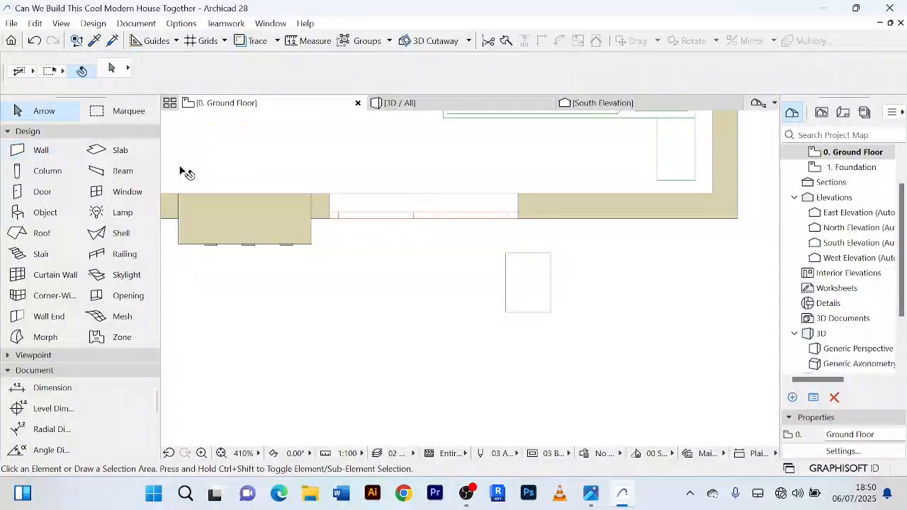
Set the short wall segment outside the window to a height of 3500 and a thickness of 15.
left_click(547, 292)
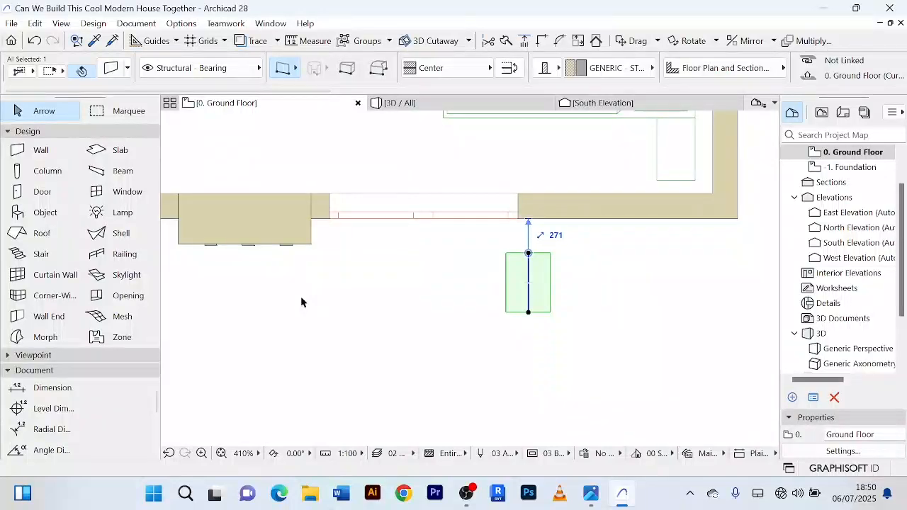
key("ctrl+t")
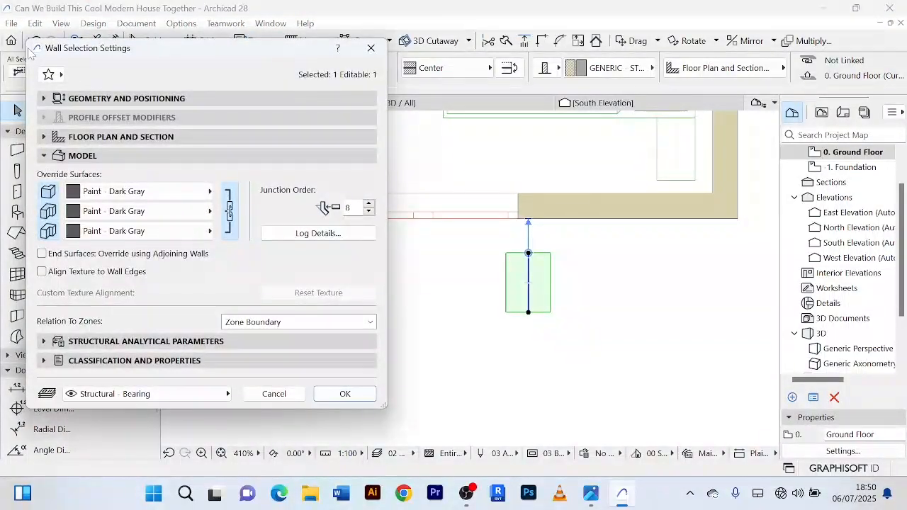
left_click(47, 98)
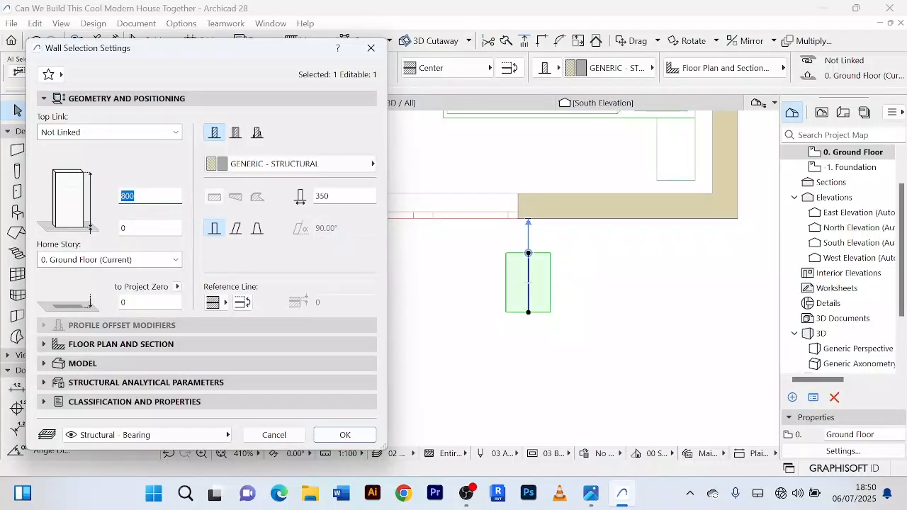
type("3500")
left_click(340, 196)
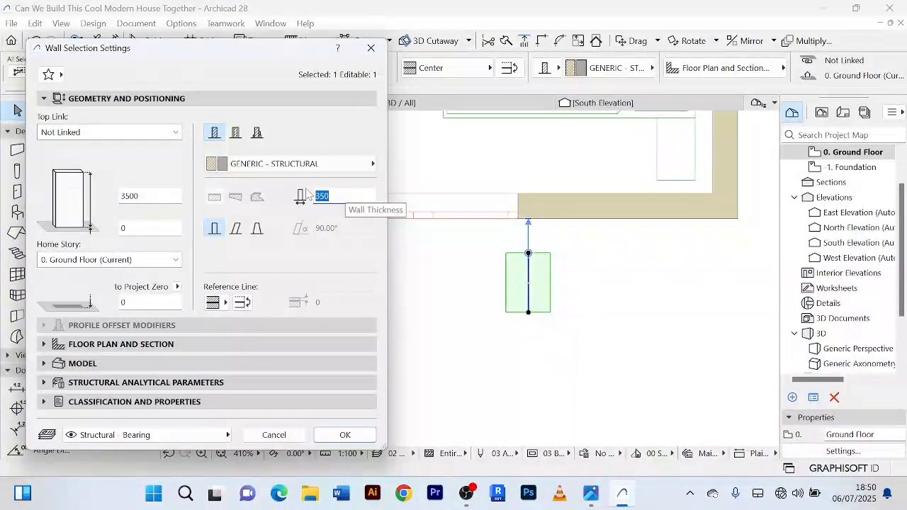
type("15")
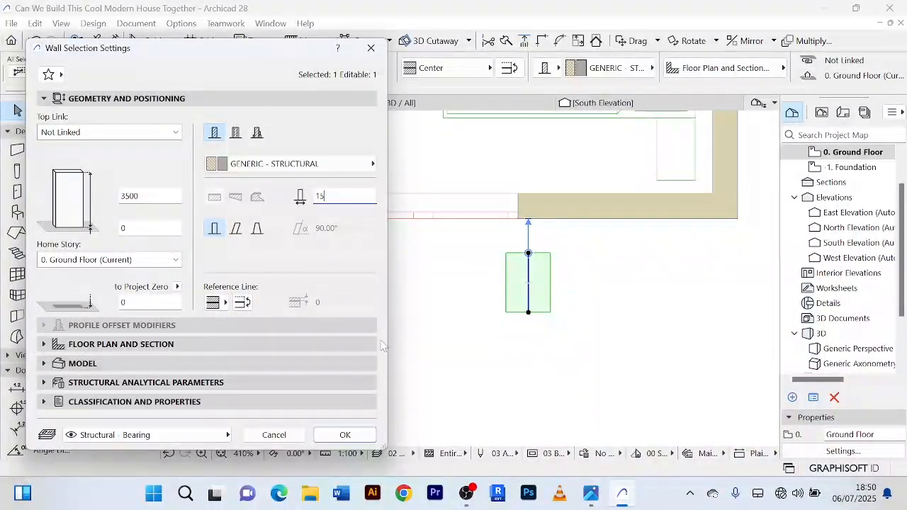
key("Return")
left_click(574, 307)
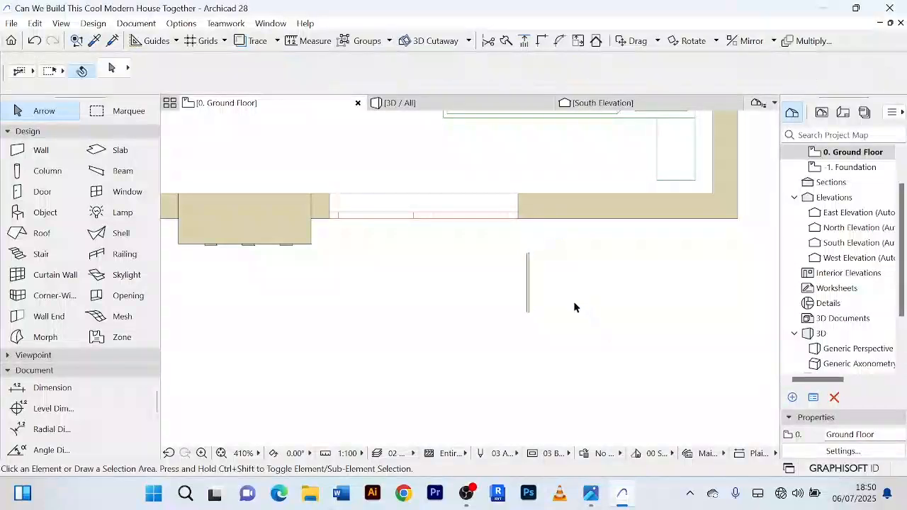
Move the thin wall in the ground floor plan to the entrance-side face of the striped column.
scroll(571, 305, "down", 3)
left_click(540, 290)
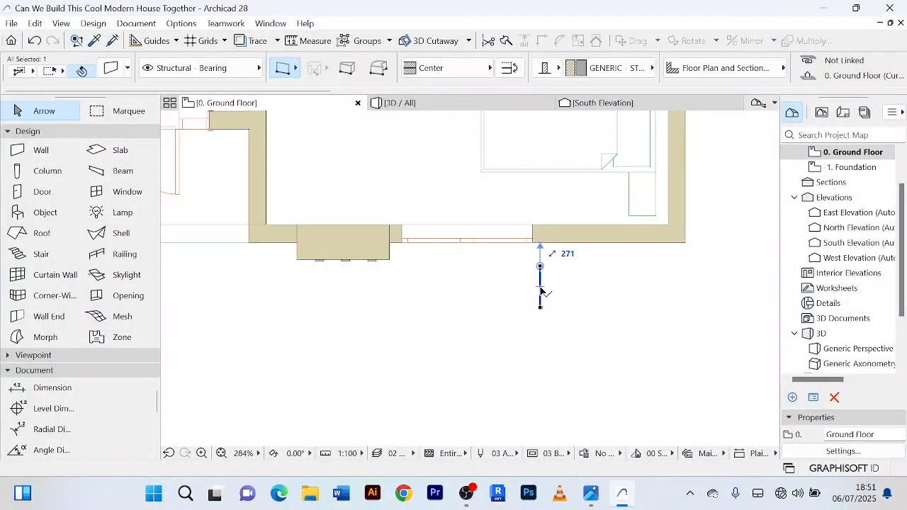
key("F3")
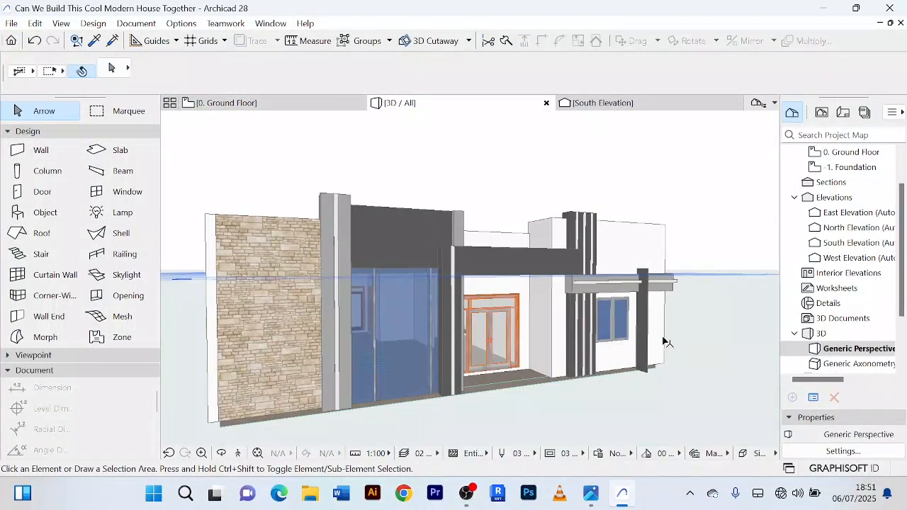
scroll(641, 329, "up", 3)
left_click(635, 314)
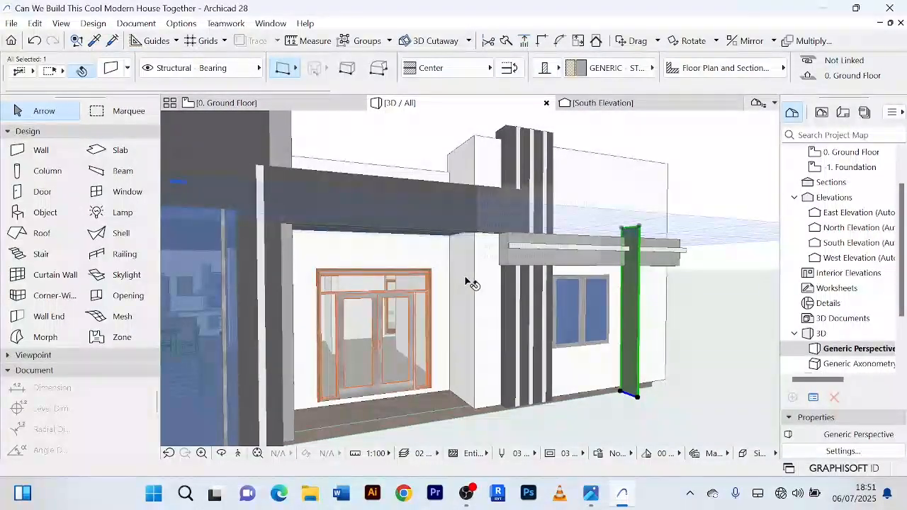
scroll(475, 282, "down", 1)
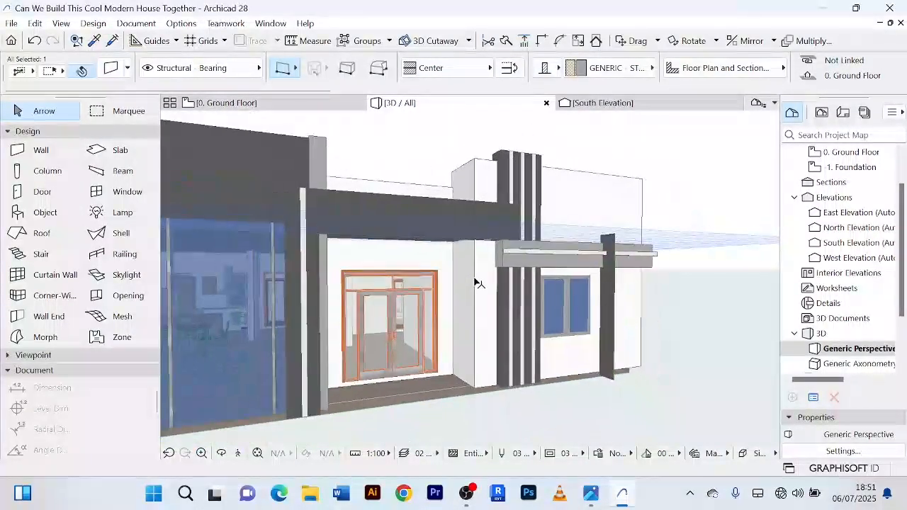
left_click(241, 103)
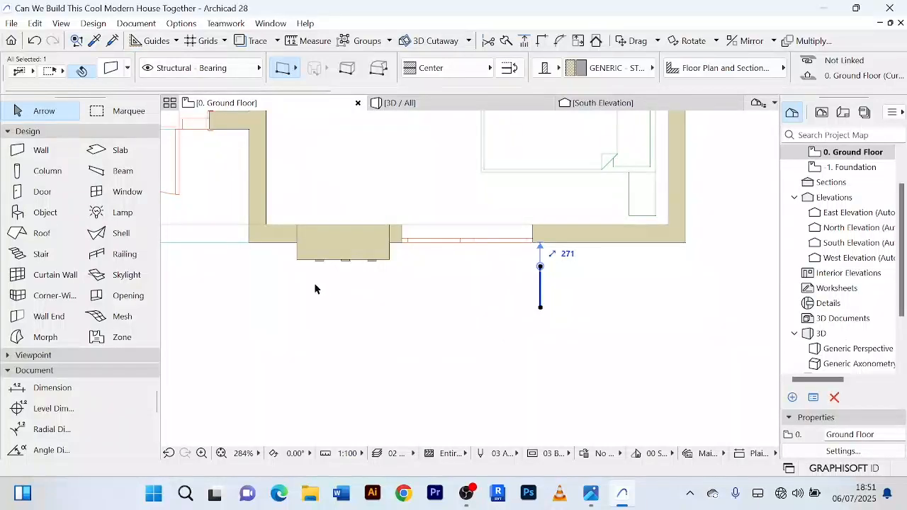
scroll(315, 285, "down", 3)
middle_click_drag(321, 291, 470, 296)
scroll(489, 284, "up", 4)
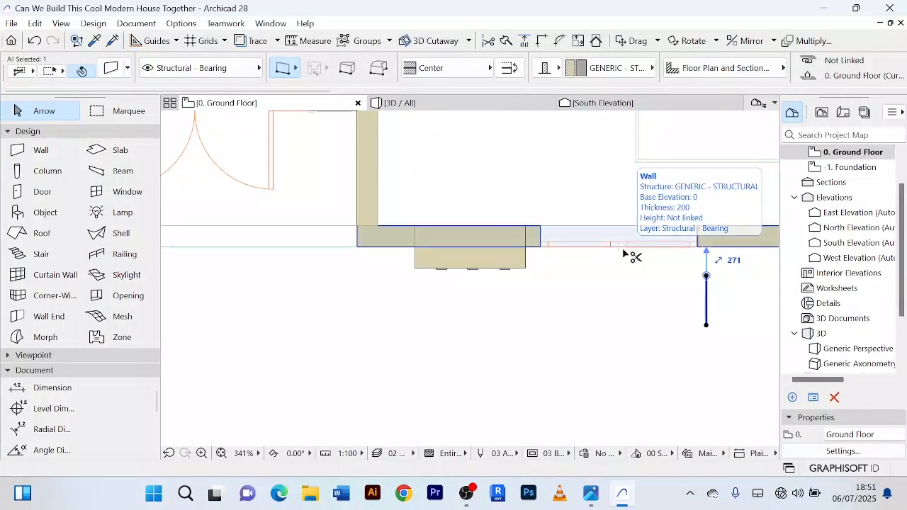
key("ctrl+d")
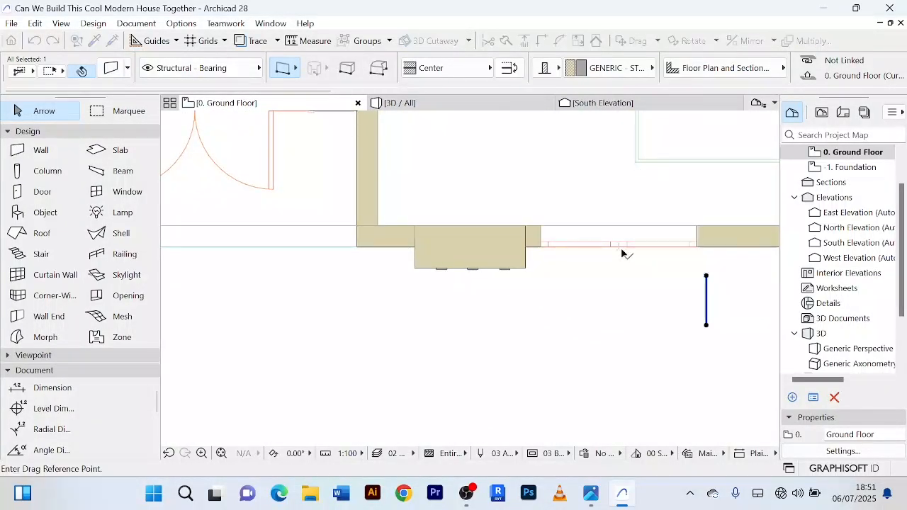
left_click(707, 304)
scroll(403, 283, "up", 5)
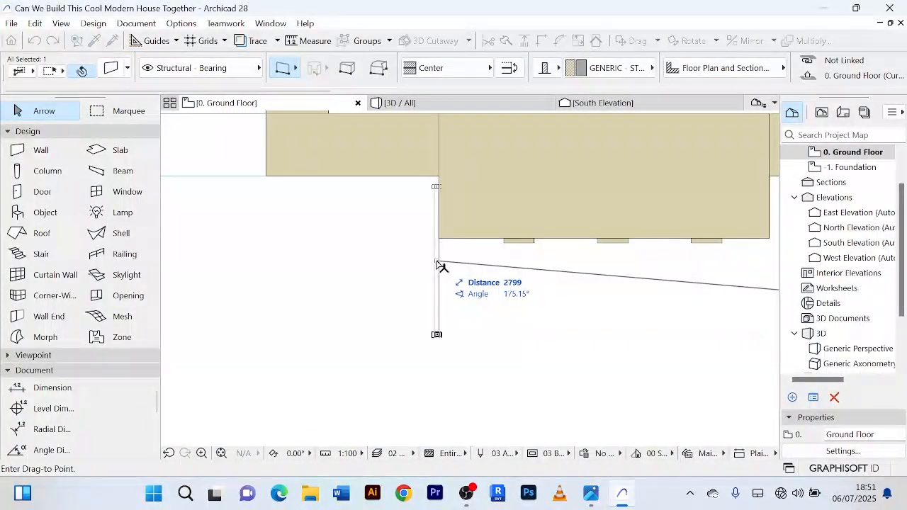
left_click(437, 264)
Shift the thin wall slightly away from the column side and back to the exterior wall's face in plan.
left_click(394, 104)
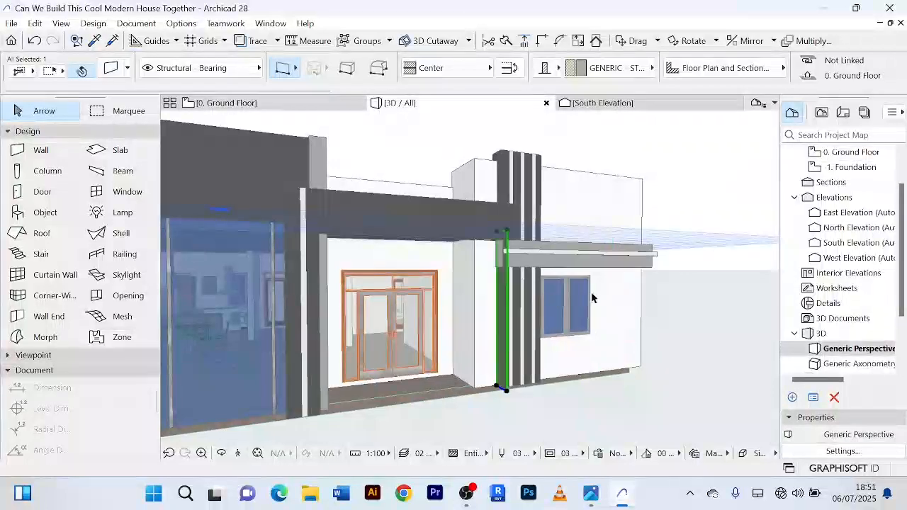
scroll(535, 256, "up", 4)
scroll(532, 252, "up", 3)
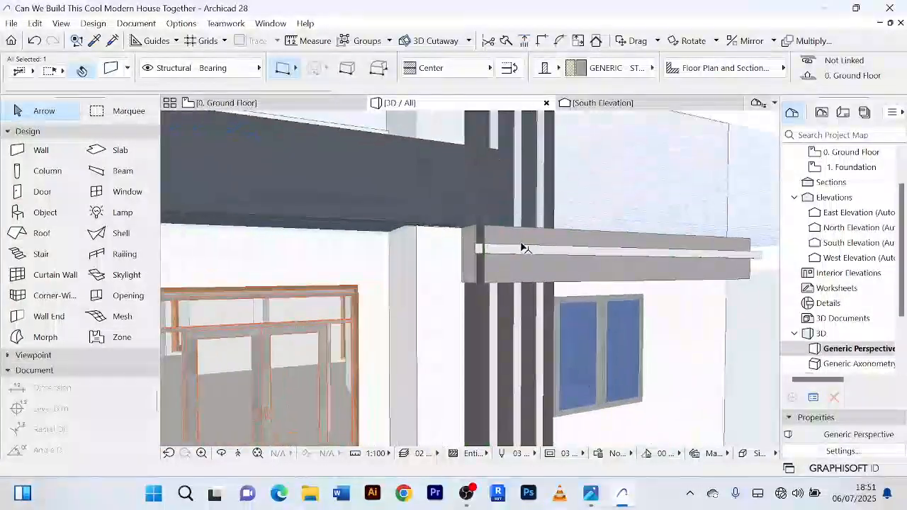
middle_click_drag(524, 245, 449, 203)
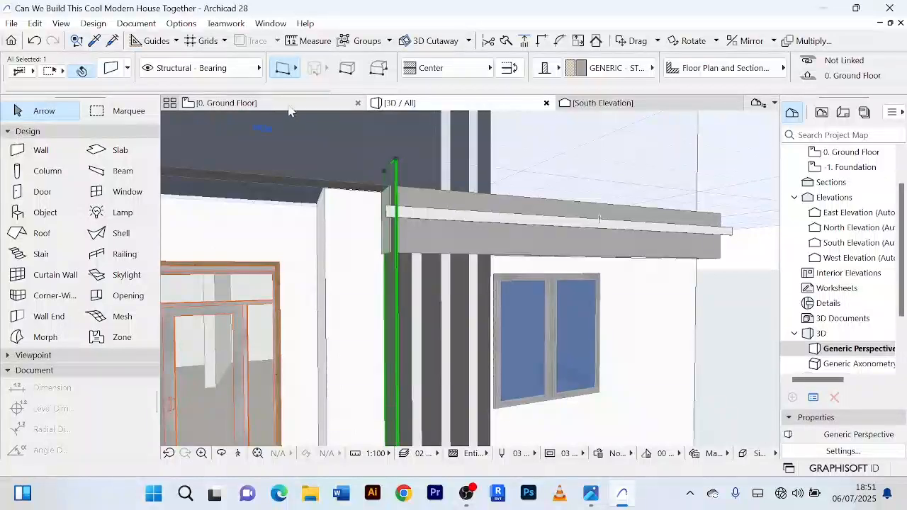
left_click(262, 105)
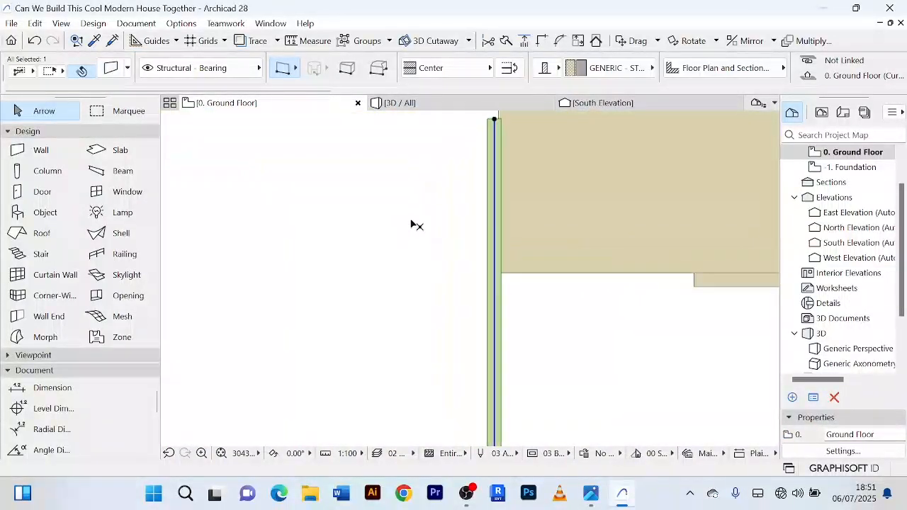
scroll(411, 224, "down", 2)
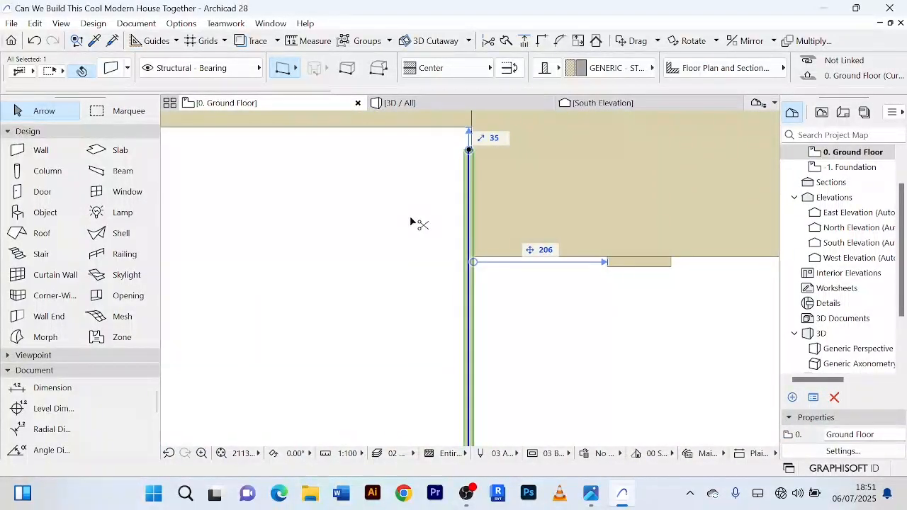
key("ctrl+d")
scroll(423, 228, "down", 2)
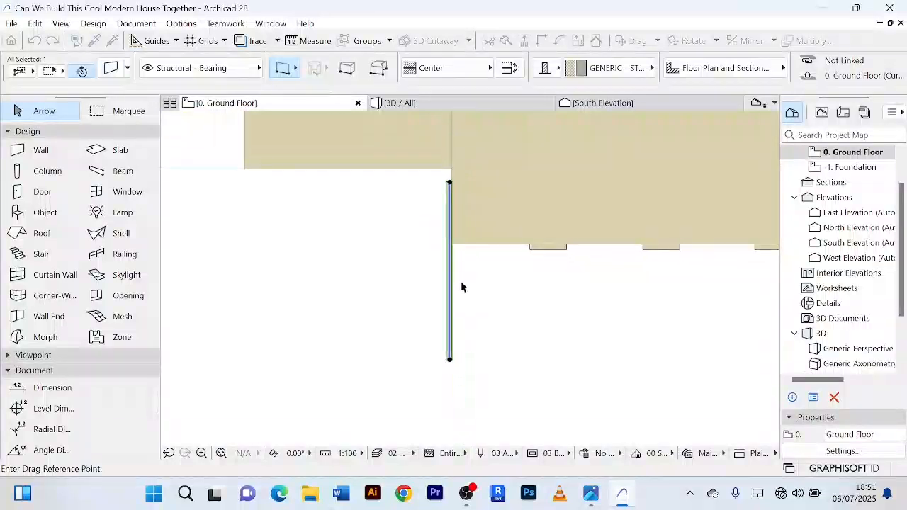
left_click(449, 261)
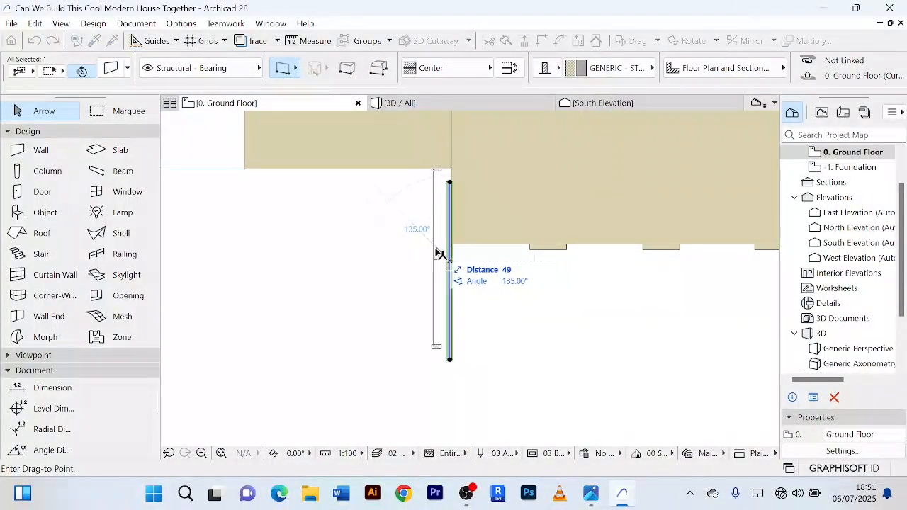
left_click(440, 255)
key("F3")
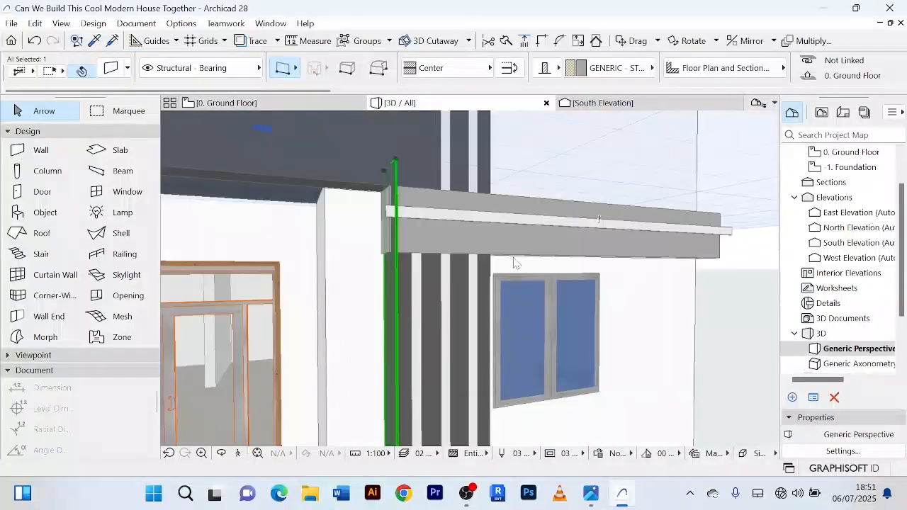
Override all surfaces of the thin vertical wall beside the striped column with Paint - Glossy White.
scroll(454, 229, "up", 4)
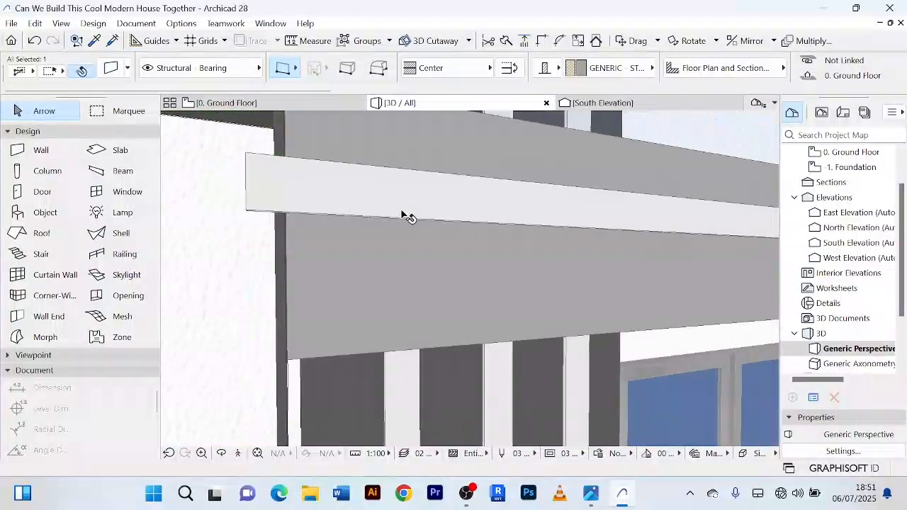
scroll(409, 218, "down", 3)
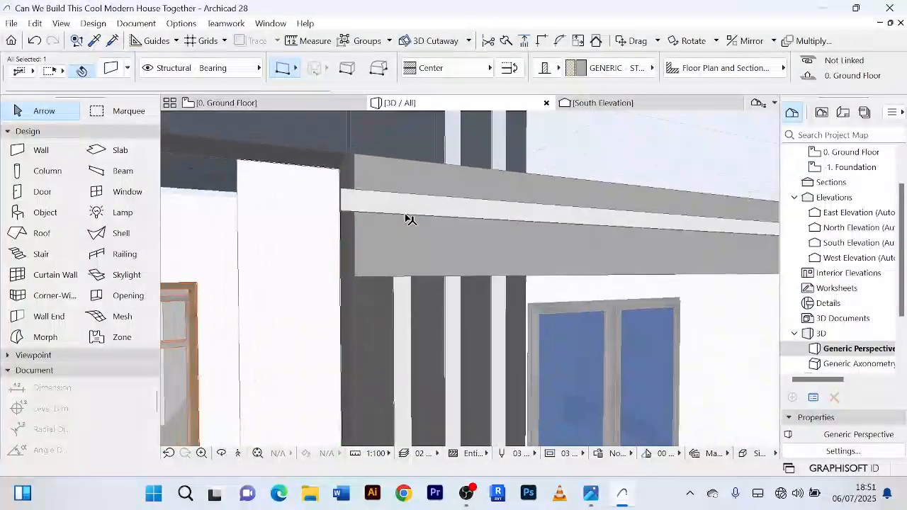
mouse_move(437, 216)
middle_mouse_down("shift")
mouse_move(500, 223)
mouse_move(426, 211)
middle_mouse_up("shift")
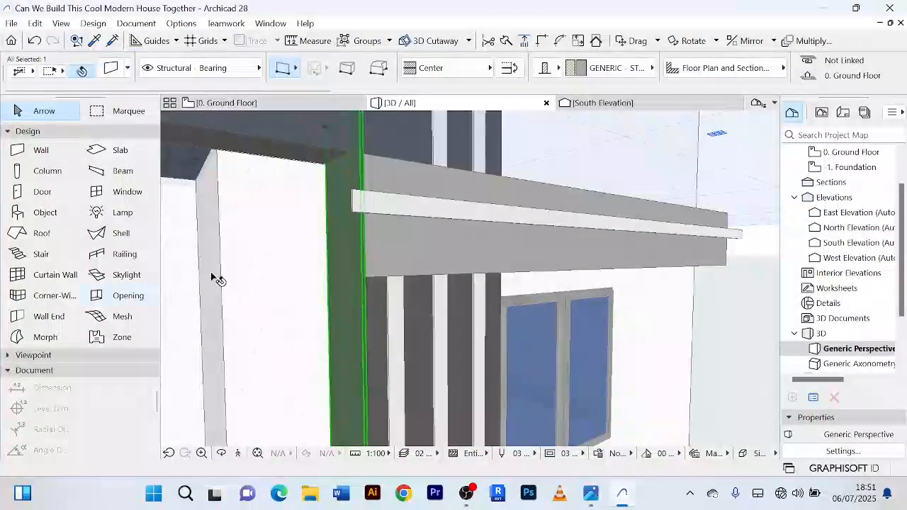
key("ctrl+t")
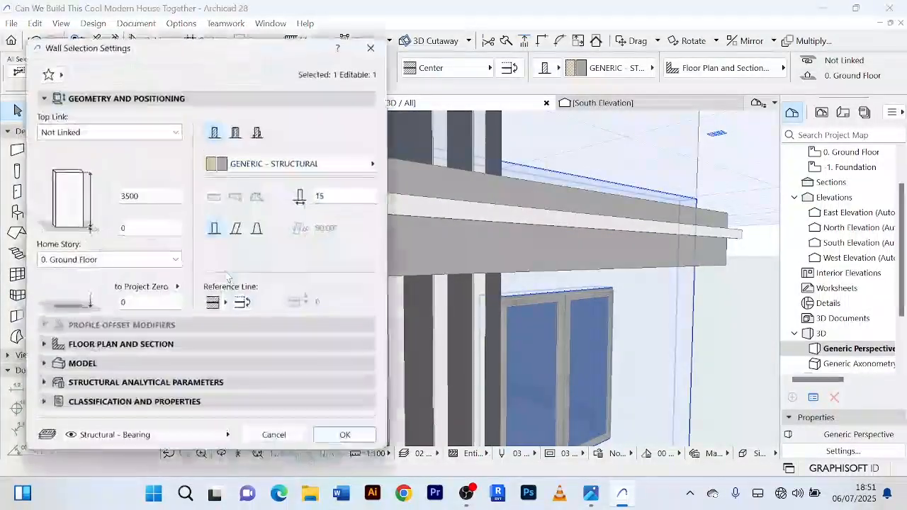
left_click(42, 363)
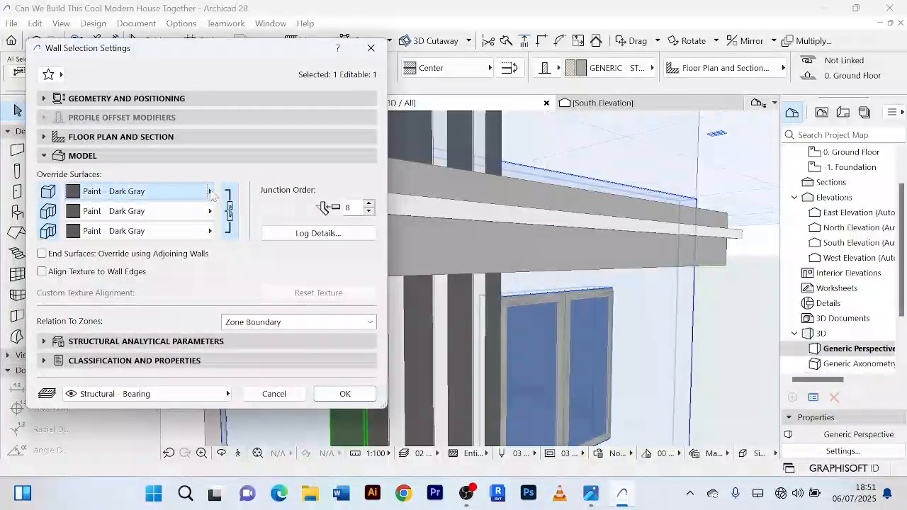
left_click(211, 192)
left_click(293, 257)
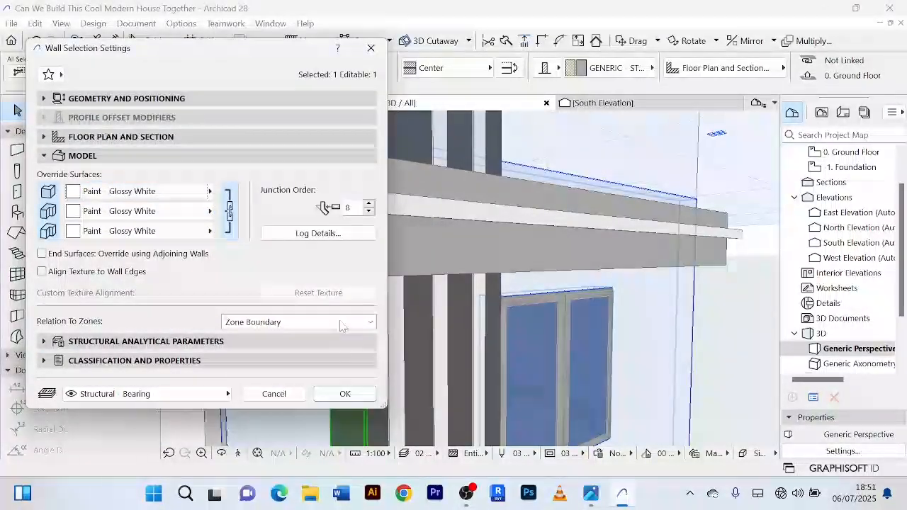
left_click(356, 394)
scroll(590, 228, "down", 3)
left_click(722, 321)
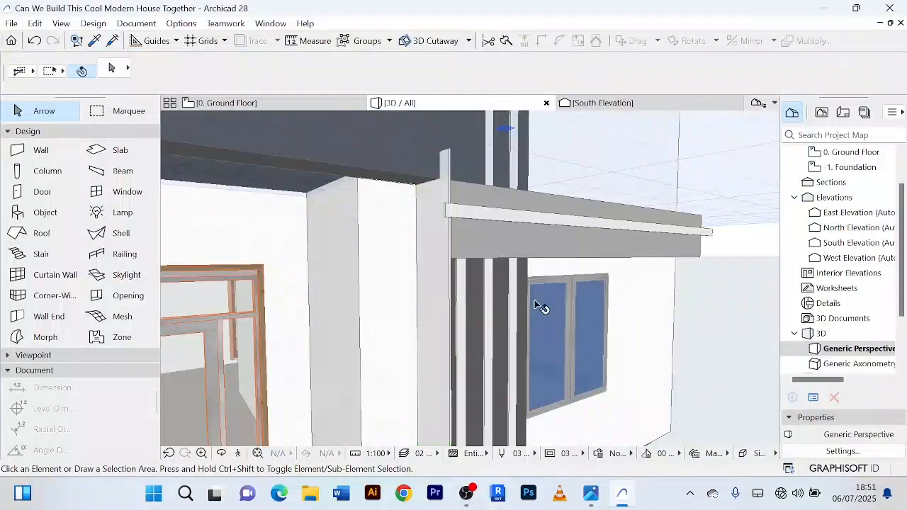
Set the bottom offset of the thin white wall beside the striped column to 3000, matching the canopy strip.
left_click(443, 261)
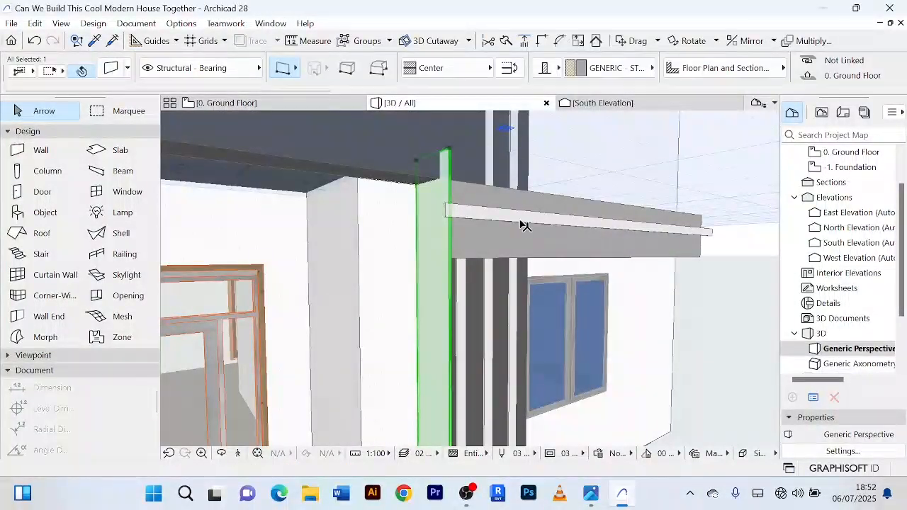
scroll(524, 226, "up", 1)
scroll(513, 222, "up", 2)
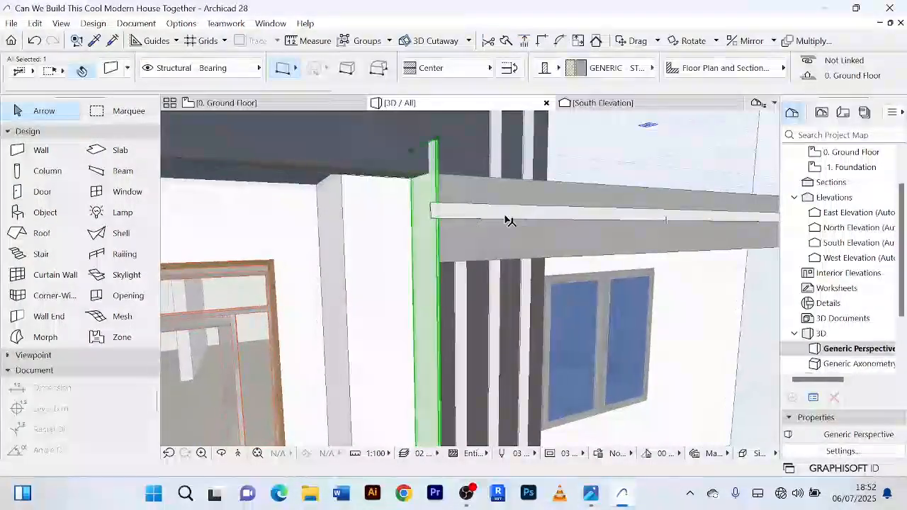
left_click(507, 218)
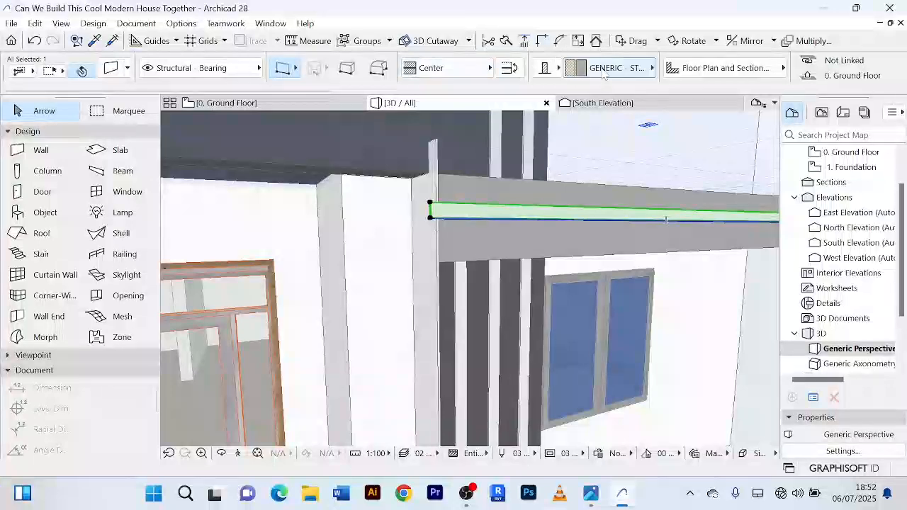
scroll(582, 80, "down", 3)
left_click(507, 75)
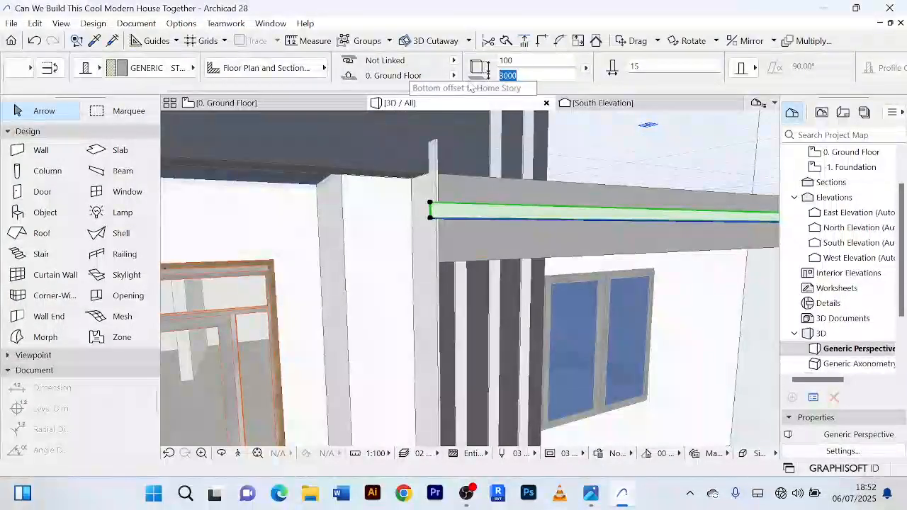
left_click(431, 247)
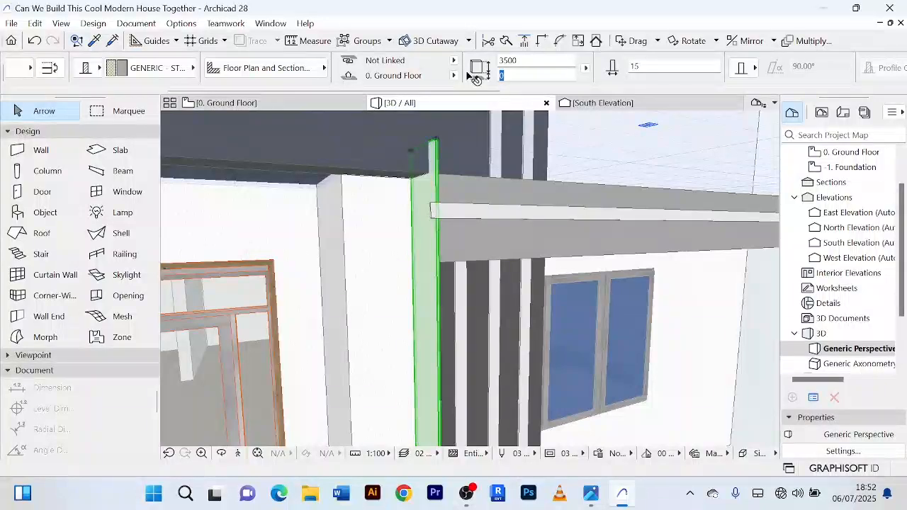
middle_click_drag(508, 136, 458, 217, "shift")
Set the thin white wall's height to 100 to match the canopy strip.
left_click(475, 213)
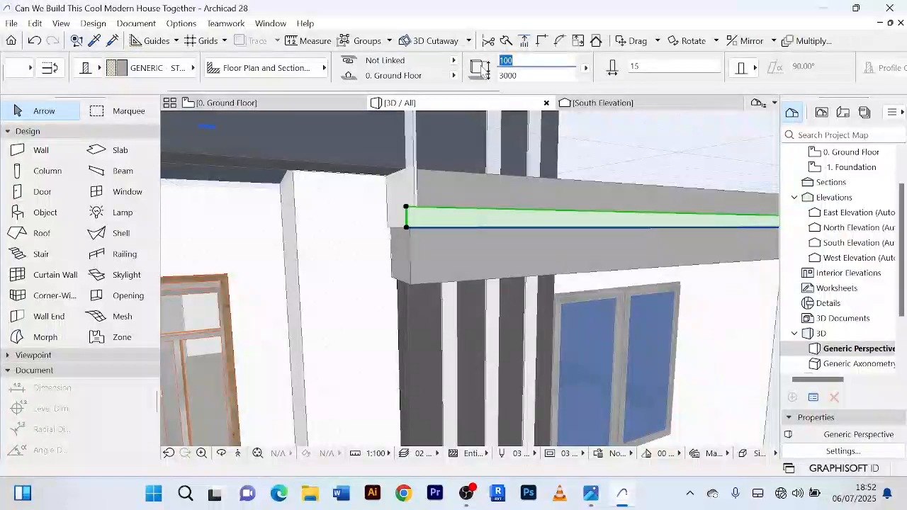
left_click(416, 192)
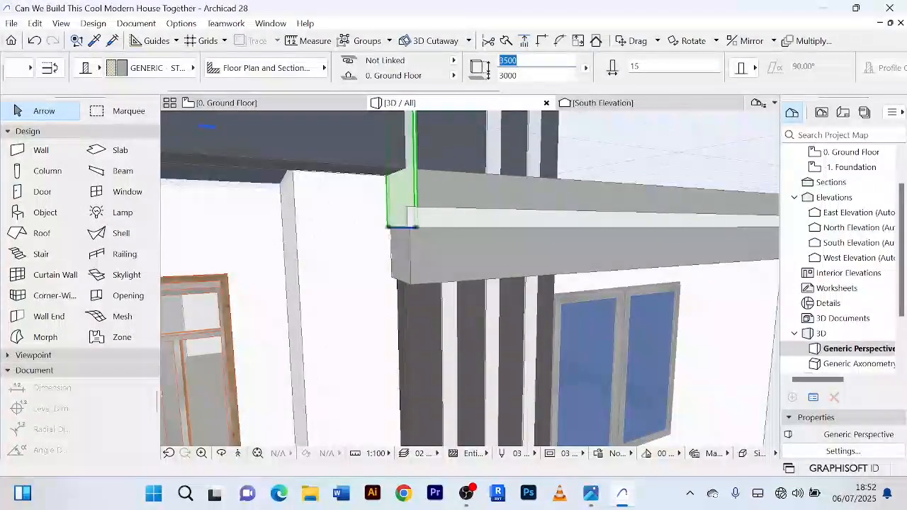
scroll(428, 213, "up", 2)
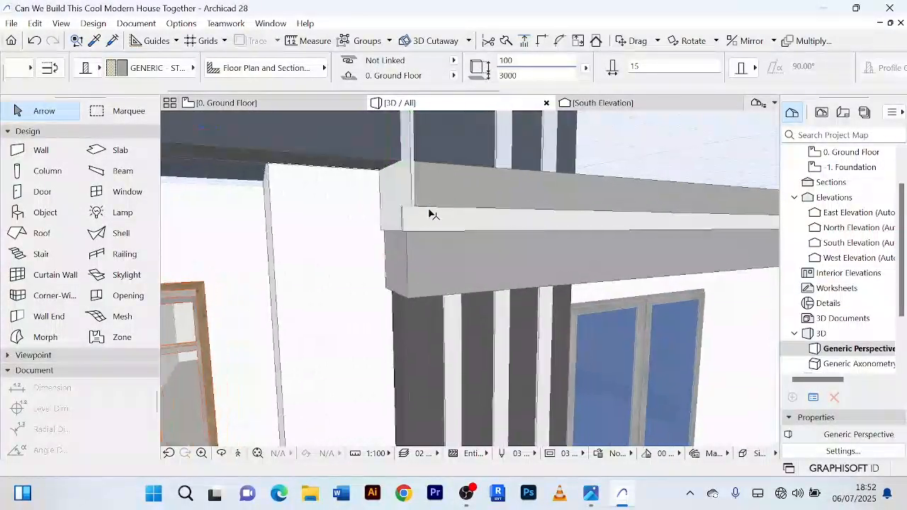
key("Return")
Select the short end wall together with the long canopy strip and intersect them at the band's corner.
scroll(401, 216, "up", 2)
scroll(400, 220, "up", 3)
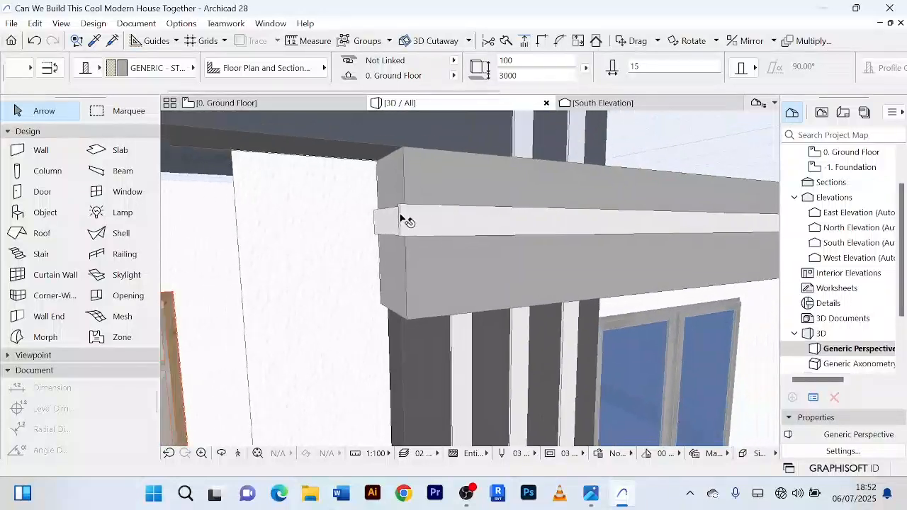
scroll(397, 218, "down", 3)
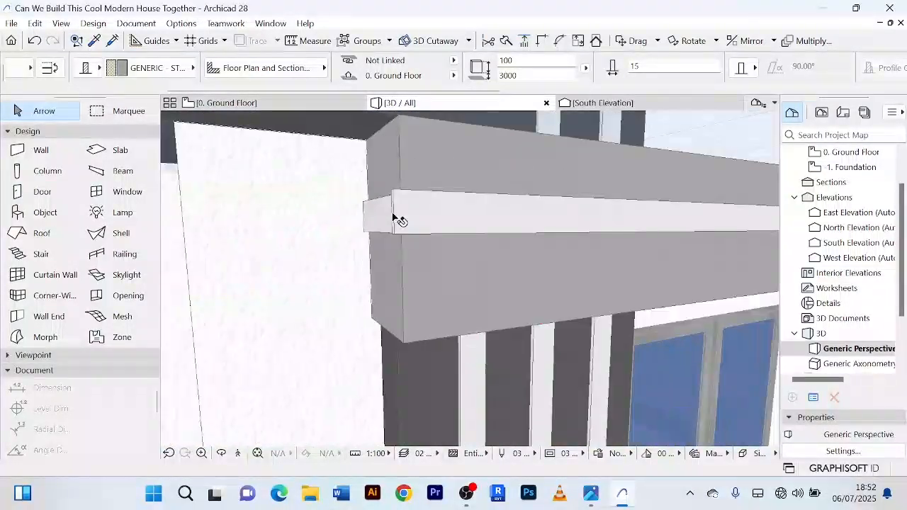
mouse_move(425, 221)
middle_mouse_down("shift")
mouse_move(461, 227)
mouse_move(437, 215)
middle_mouse_up("shift")
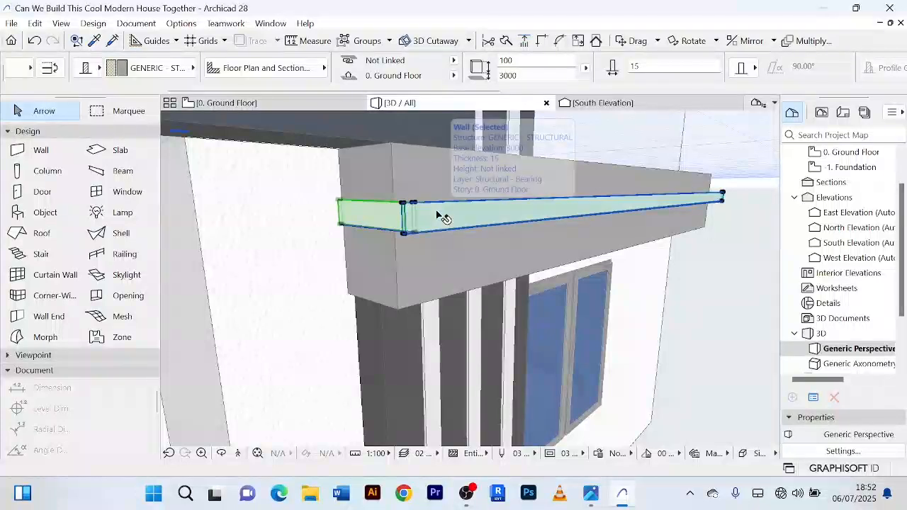
left_click(437, 215, "shift")
scroll(432, 217, "up", 1)
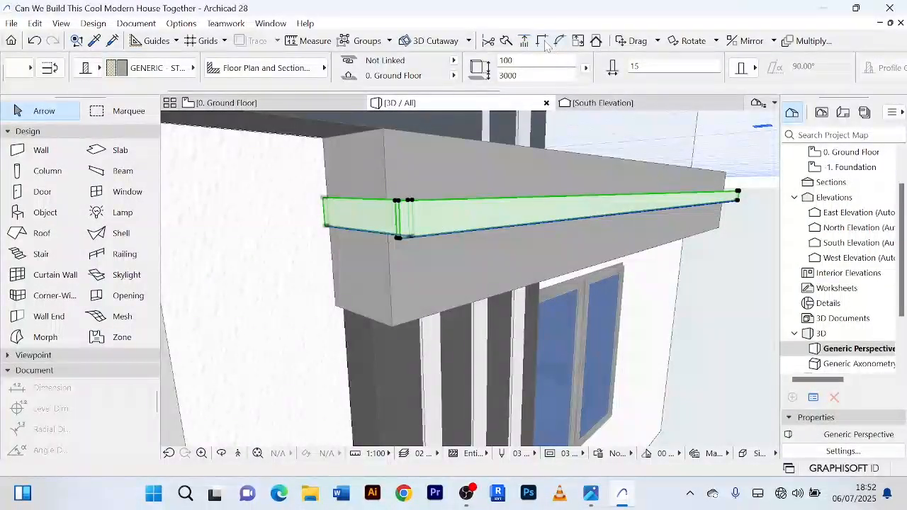
scroll(462, 206, "up", 1)
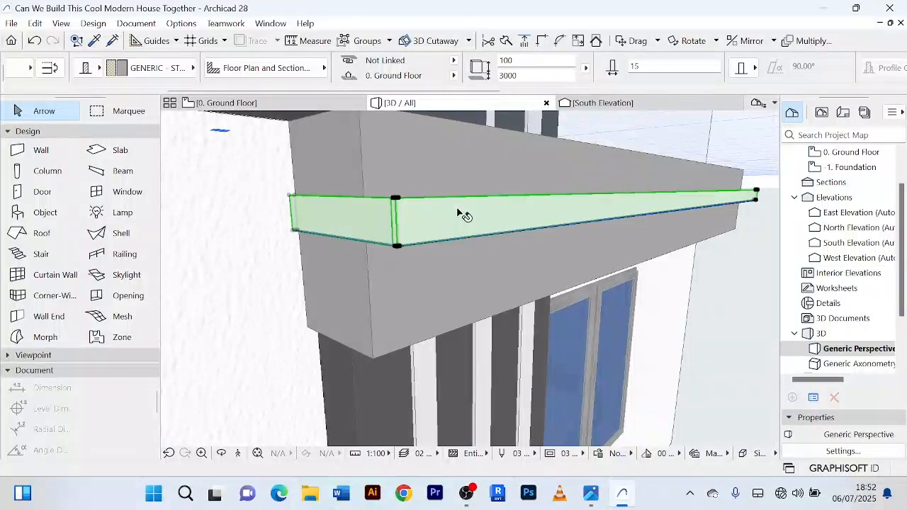
scroll(496, 248, "up", 3)
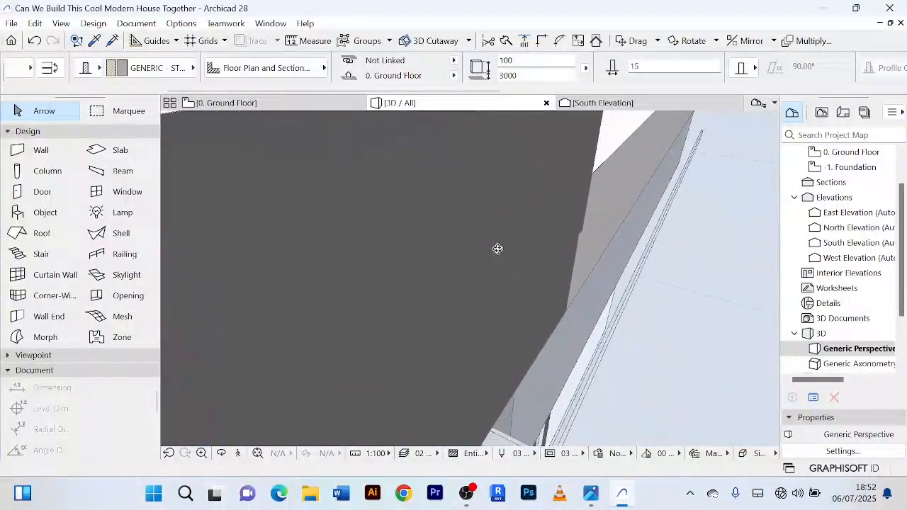
Move the long canopy strip in 3D so that it sits against the grey band's front face.
middle_click_drag(498, 248, 536, 294, "shift")
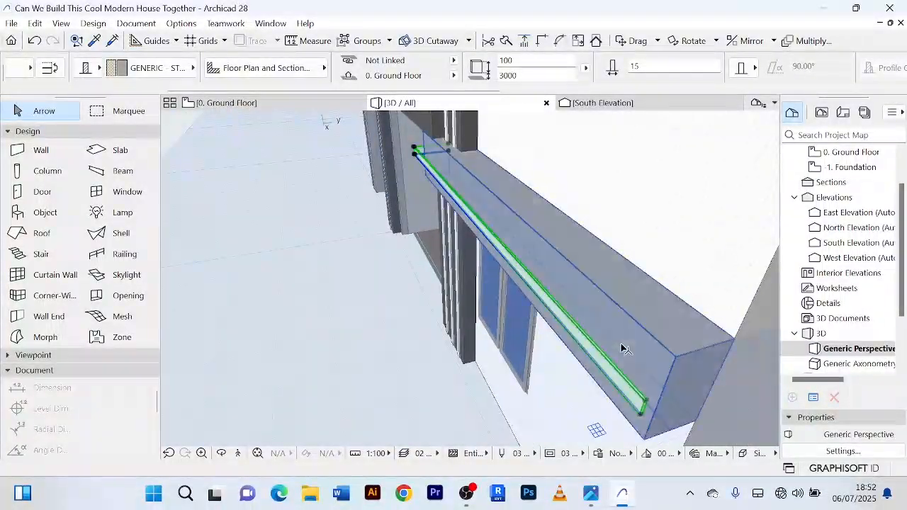
middle_click_drag(621, 344, 541, 320, "shift")
left_click(381, 291)
middle_click_drag(381, 291, 452, 317, "shift")
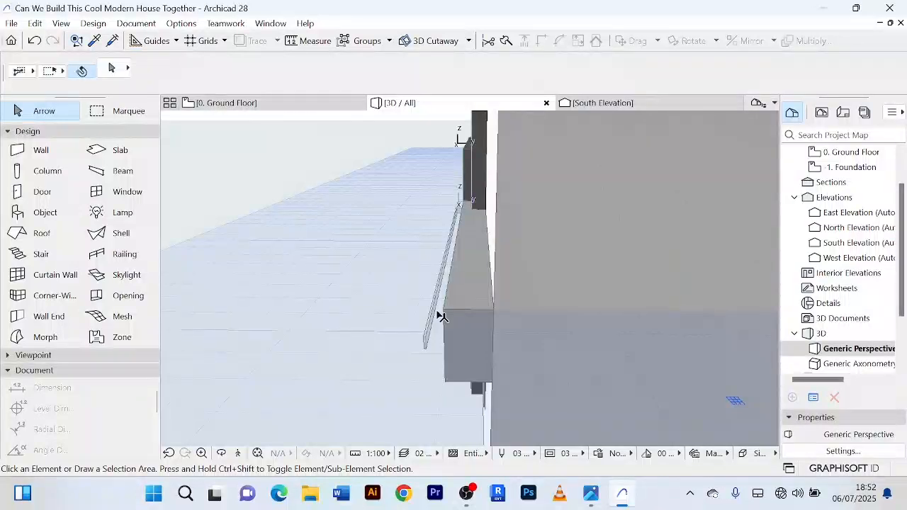
left_click(436, 312)
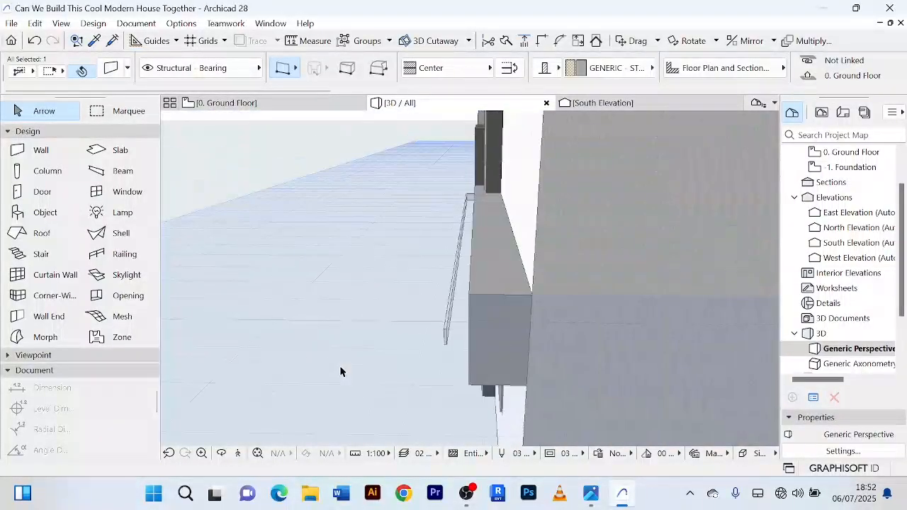
middle_click_drag(464, 364, 482, 349, "shift")
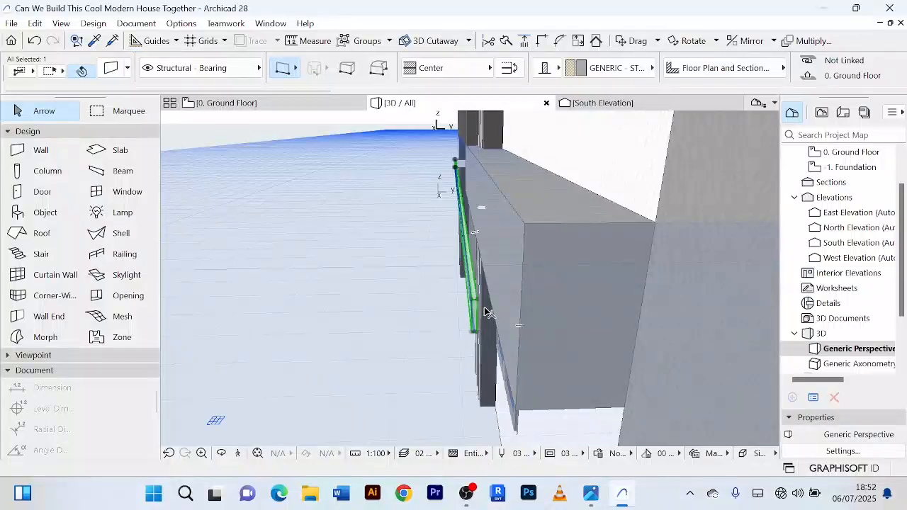
scroll(485, 310, "up", 2)
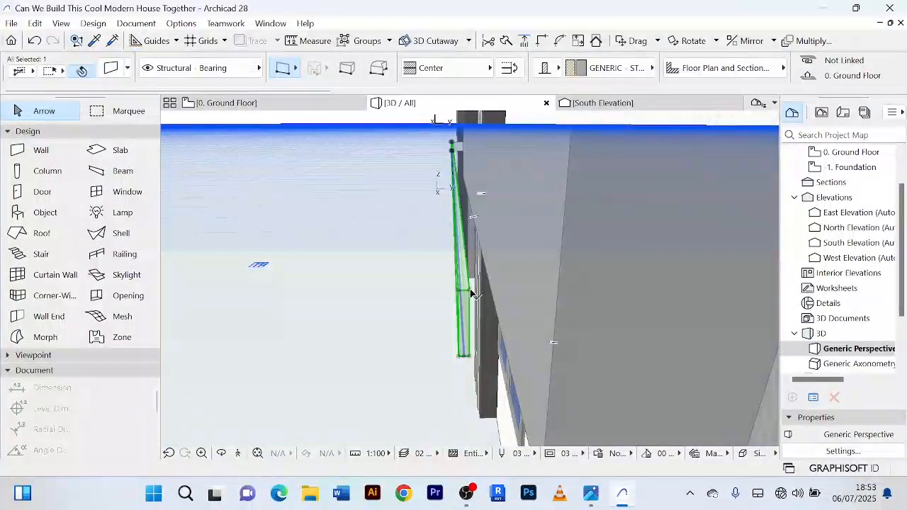
left_click(471, 293)
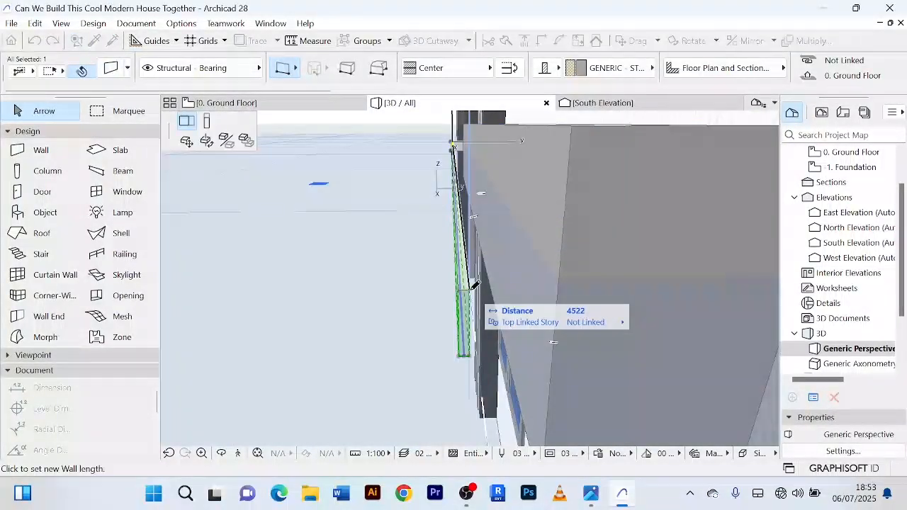
left_click(187, 141)
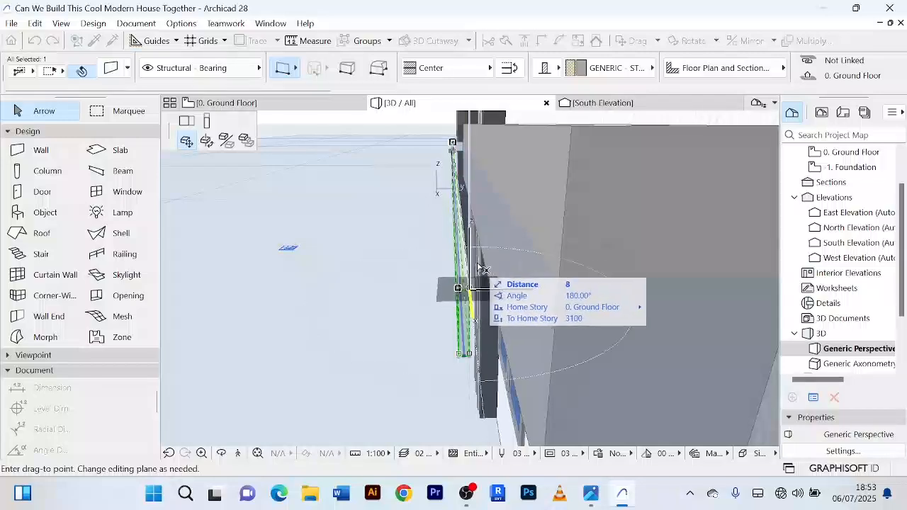
middle_click_drag(535, 266, 492, 262, "shift")
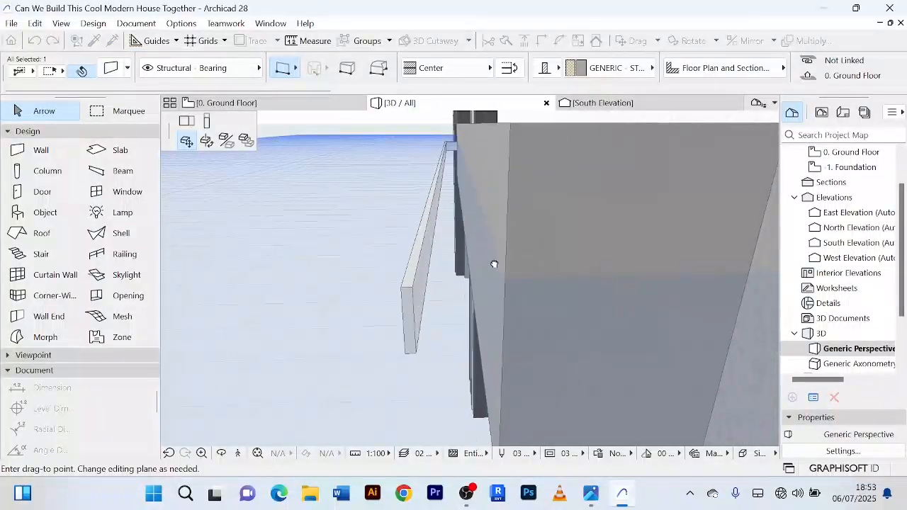
left_click(505, 273)
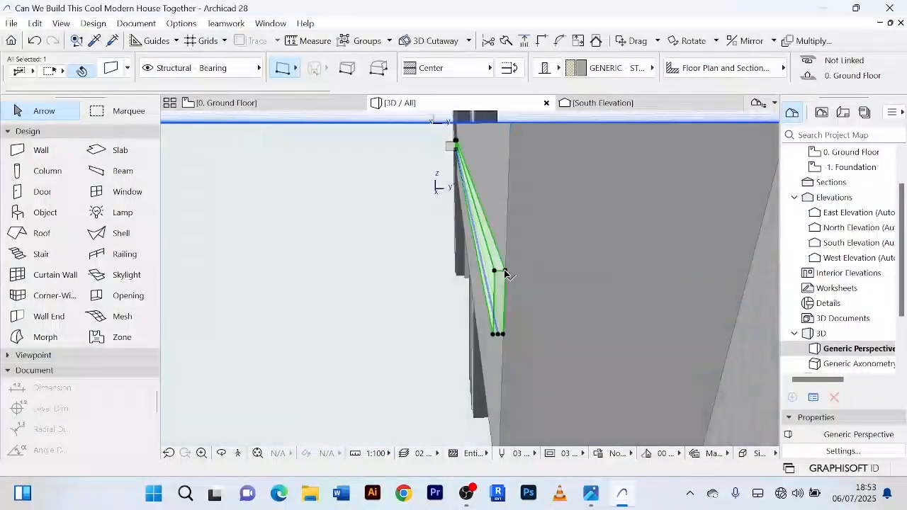
Set the long canopy strip's bottom offset to 3000.
middle_click_drag(472, 308, 670, 298, "shift")
middle_click_drag(355, 173, 484, 205, "shift")
scroll(372, 203, "up", 5)
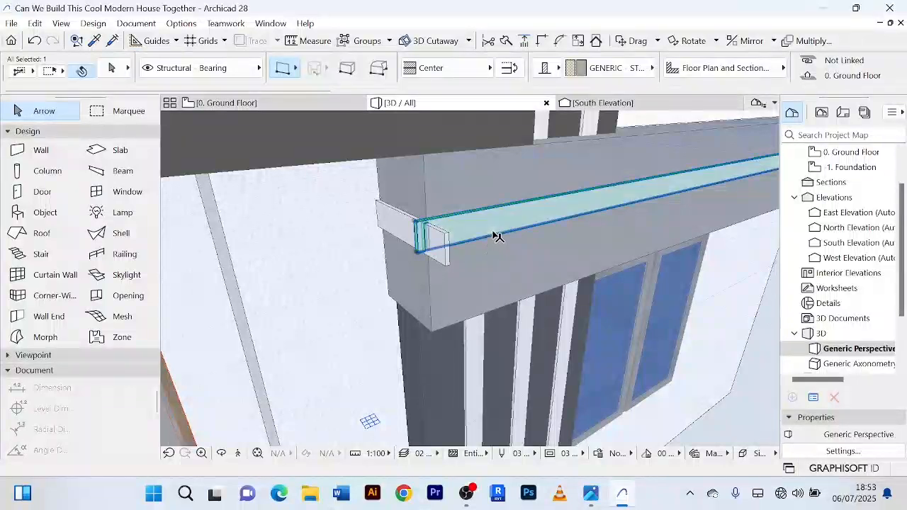
middle_click_drag(432, 251, 478, 216, "shift")
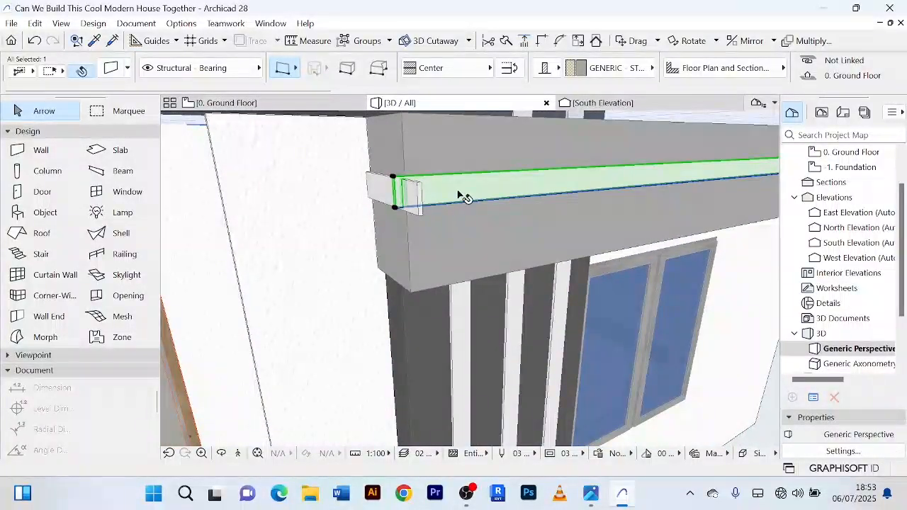
scroll(632, 83, "right", 3)
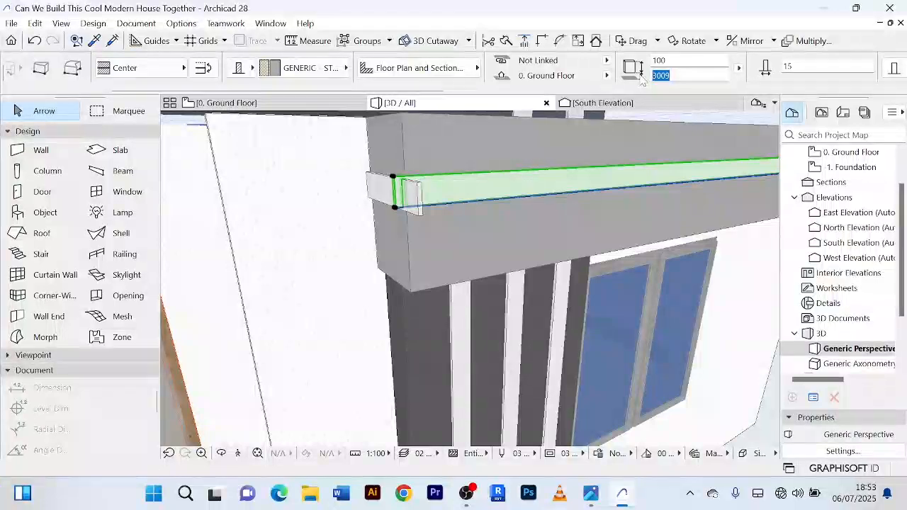
type("3")
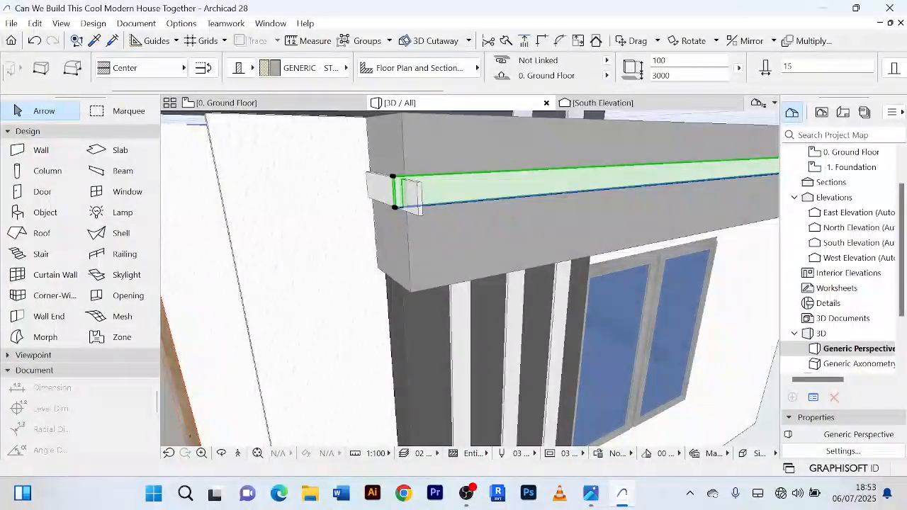
Add the short end wall to the selection and intersect it with the repositioned strip to form a clean corner.
scroll(337, 222, "up", 3)
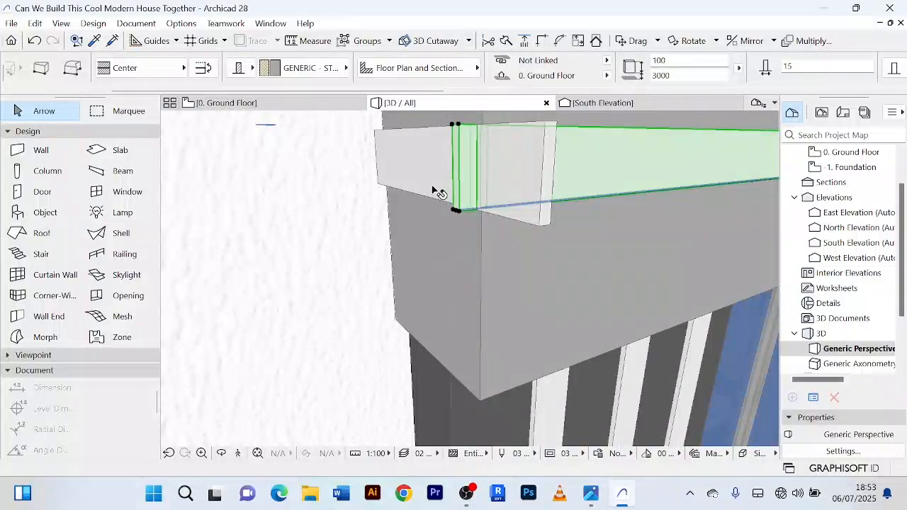
left_click(434, 188)
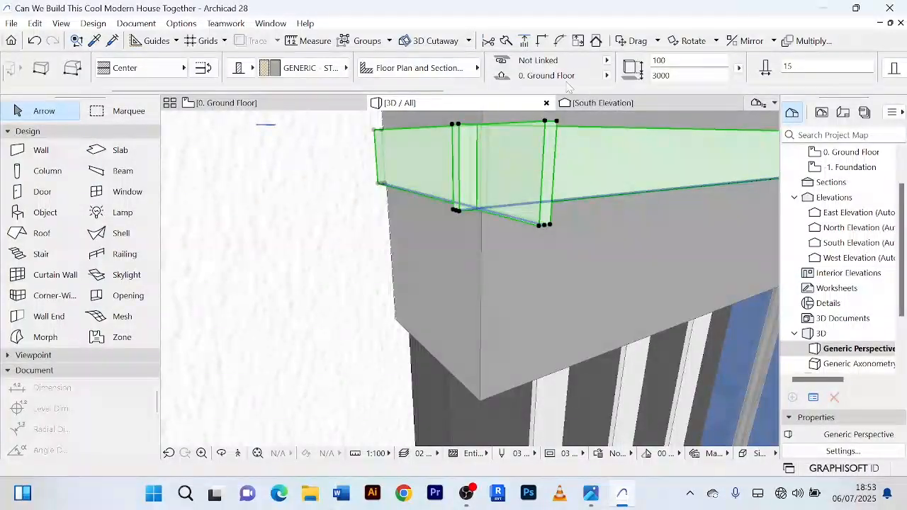
left_click(543, 41)
Examine the wrapped white strip and the whole front facade from a wider view.
scroll(564, 143, "down", 5)
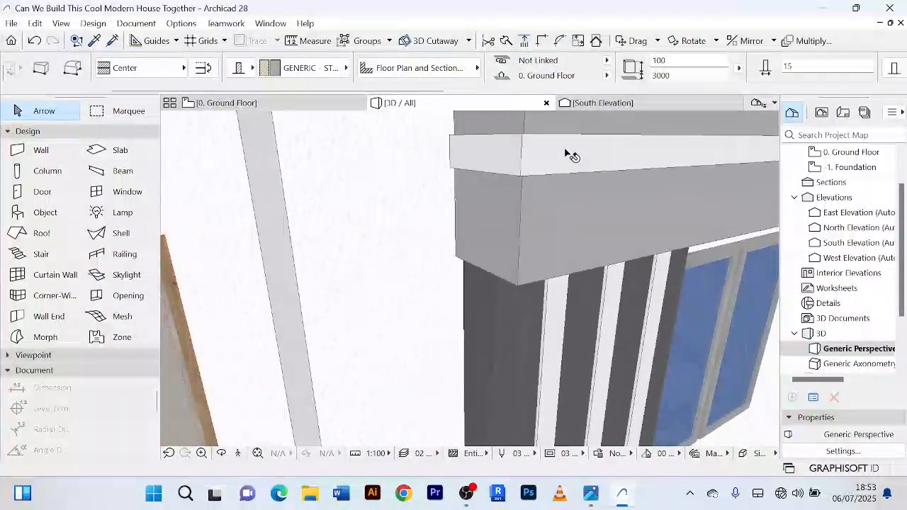
middle_click_drag(564, 150, 361, 170)
scroll(556, 162, "down", 10)
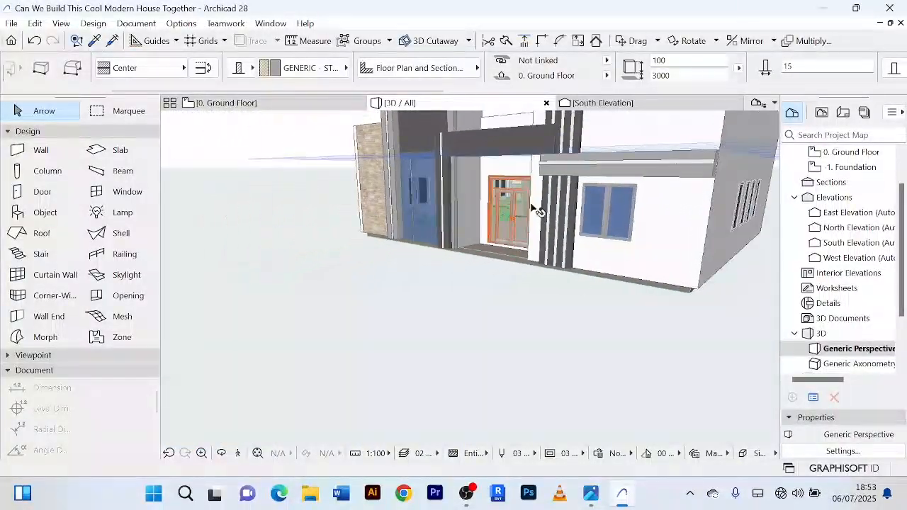
scroll(506, 318, "down", 2)
middle_click_drag(505, 318, 562, 333, "shift")
key("Escape")
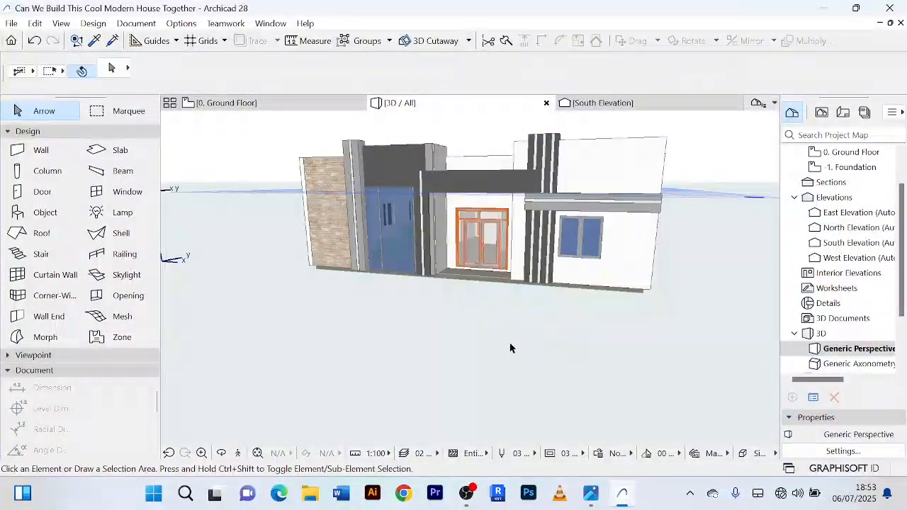
middle_click_drag(511, 345, 481, 361, "shift")
scroll(535, 346, "up", 4)
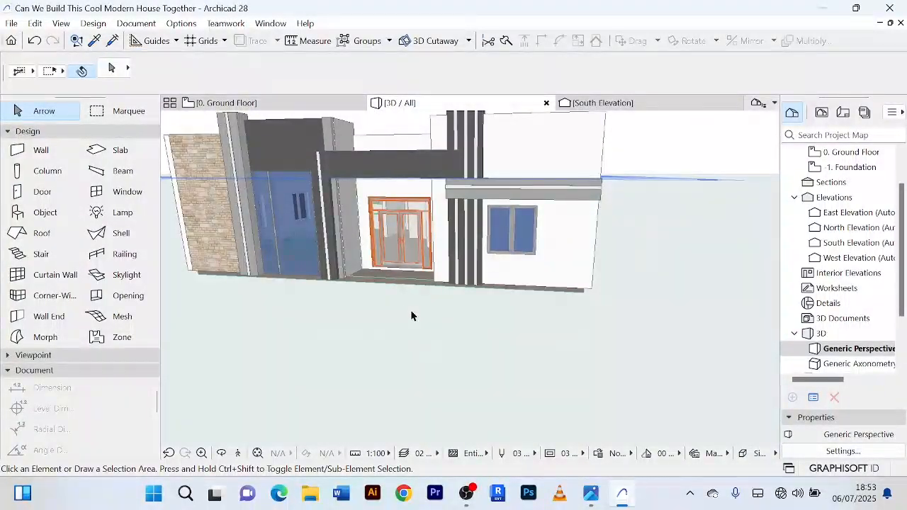
Place a copy of the long white canopy strip on the dark band above the entrance.
scroll(413, 316, "down", 1)
scroll(480, 228, "up", 4)
left_click(464, 195)
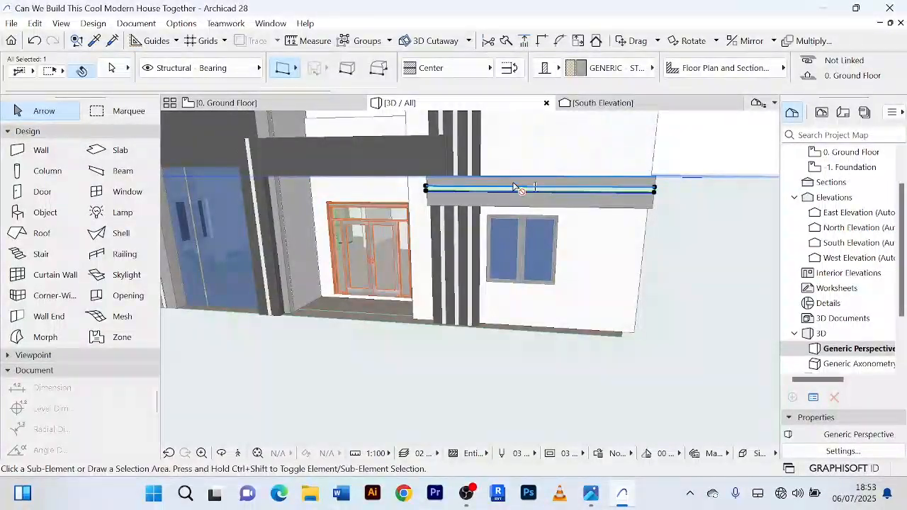
key("ctrl+shift+d")
left_click(515, 190)
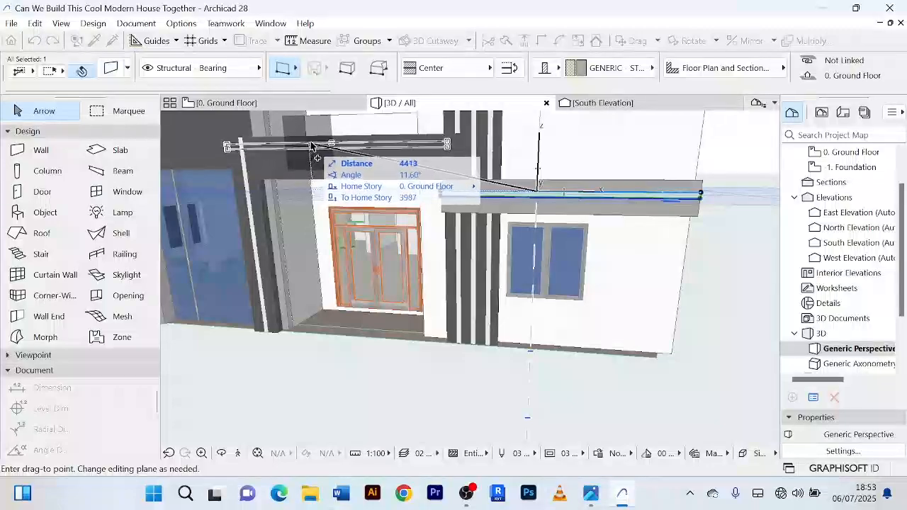
left_click(307, 150)
Stretch the copied strip's end nearest the striped columns out to the corner of the dark band.
middle_click_drag(378, 157, 304, 193, "shift")
scroll(433, 168, "up", 3)
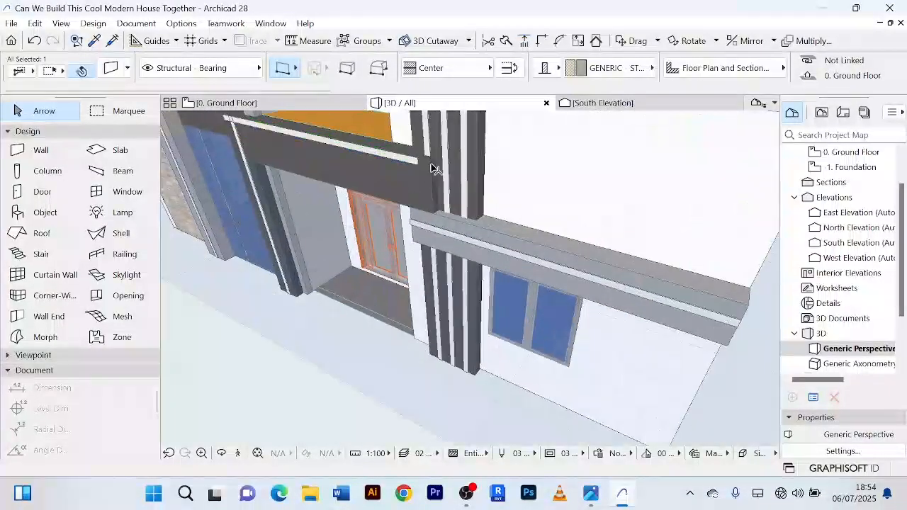
middle_click_drag(433, 168, 445, 142, "shift")
scroll(386, 213, "up", 4)
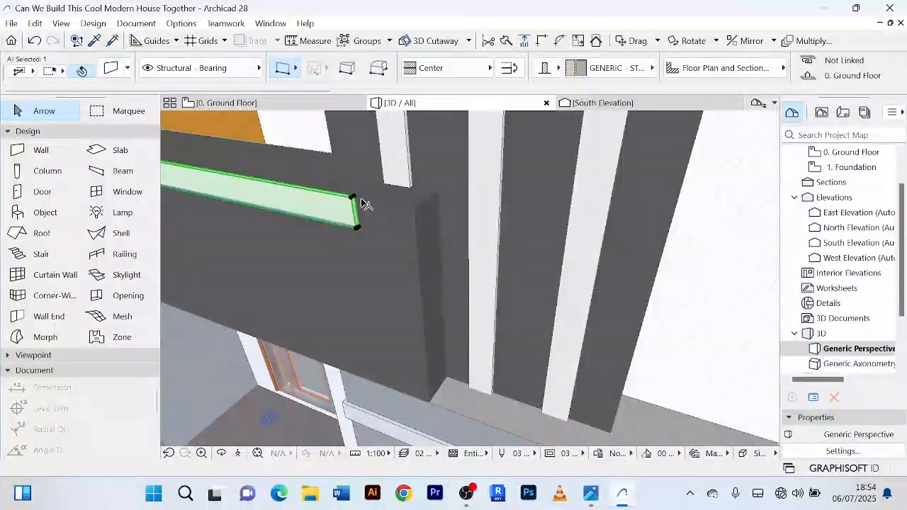
left_click(352, 197)
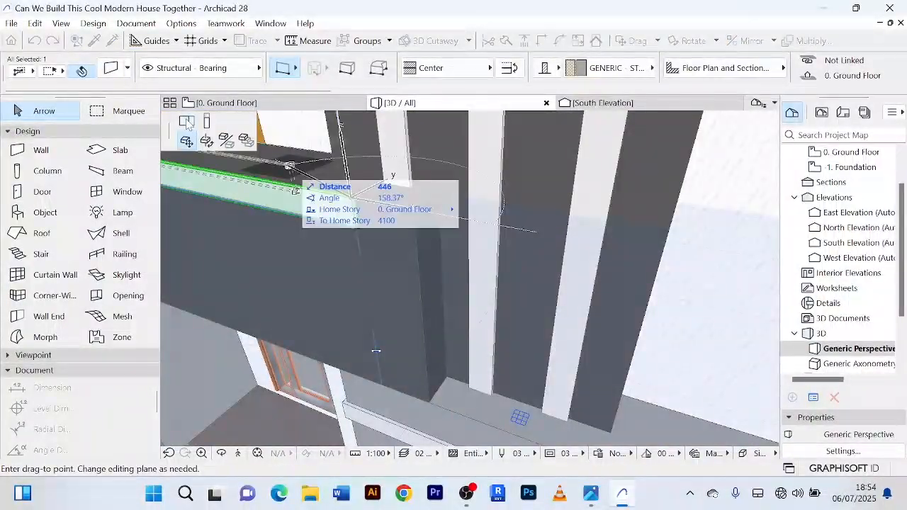
left_click(186, 121)
scroll(409, 206, "up", 4)
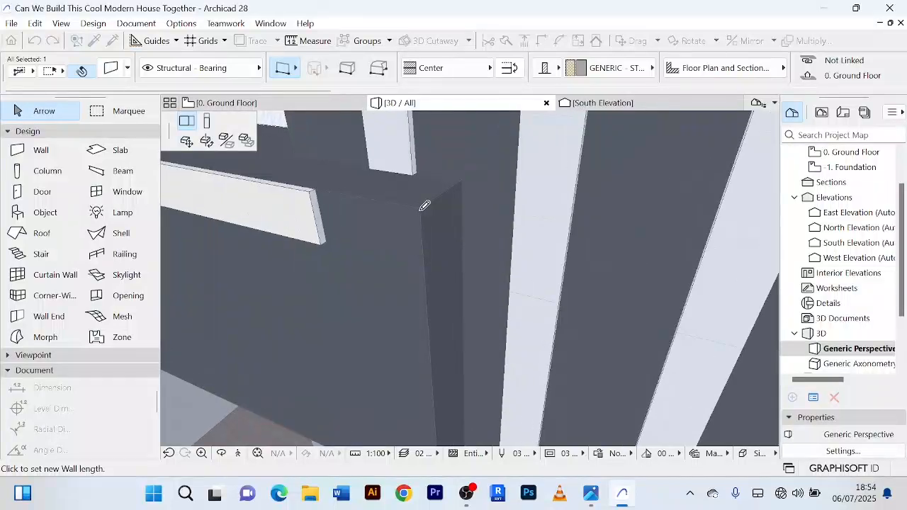
left_click(423, 212)
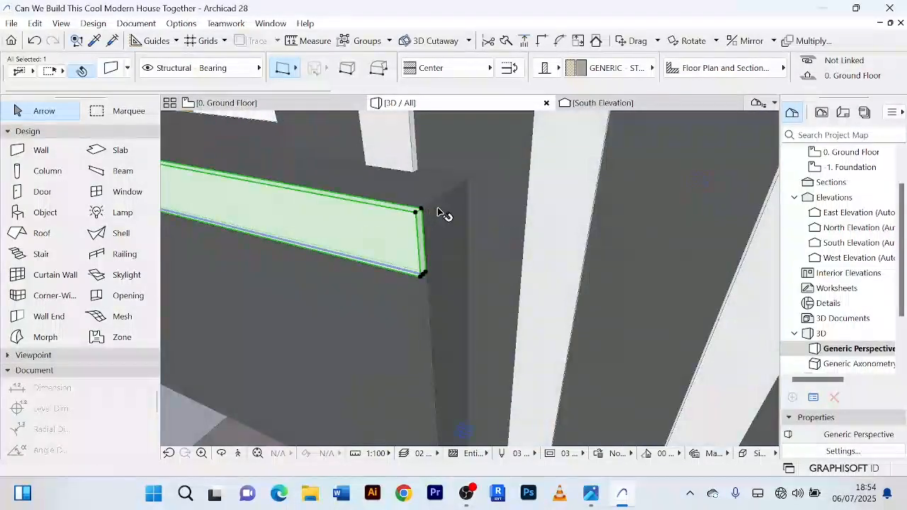
Stretch the copied strip's opposite end past the vertical white strip to the dark band's outer edge, and deselect it.
scroll(411, 245, "down", 6)
middle_click_drag(365, 260, 496, 221, "shift")
middle_click_drag(257, 222, 512, 222)
scroll(494, 246, "up", 2)
scroll(496, 246, "up", 3)
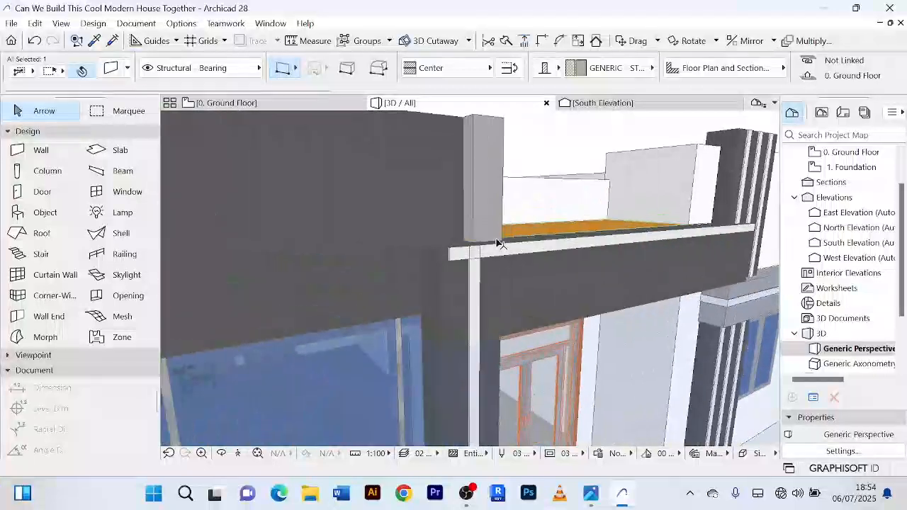
scroll(409, 265, "up", 3)
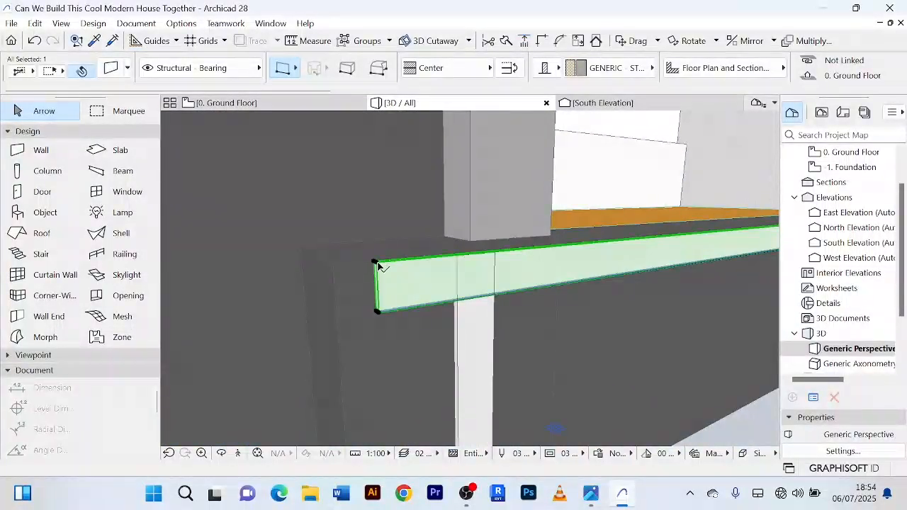
left_click(376, 263)
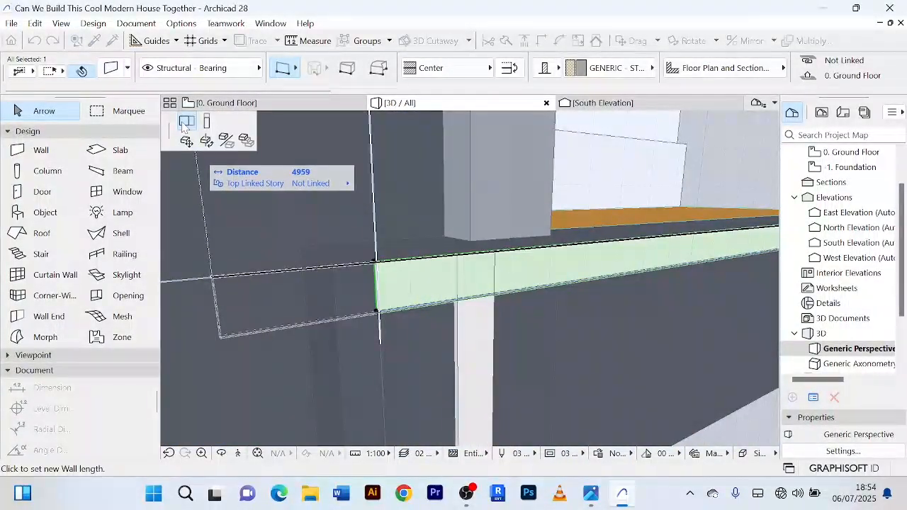
left_click(343, 261)
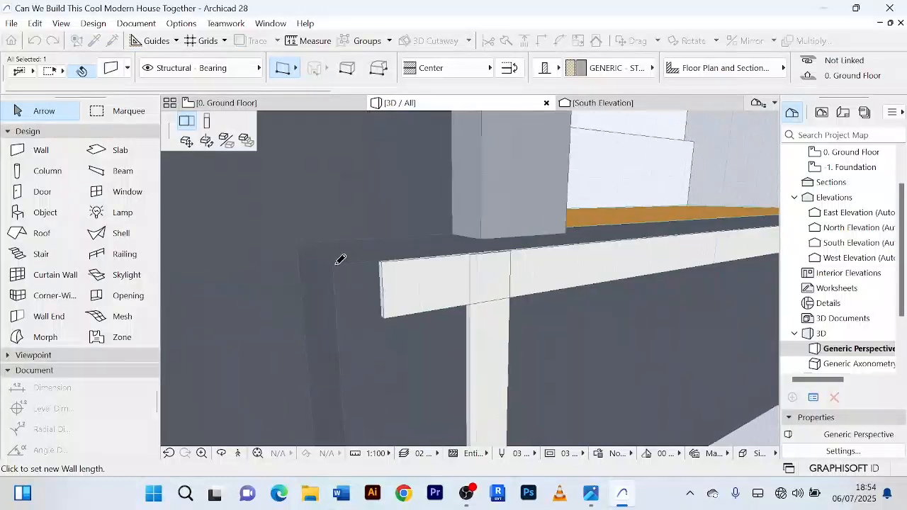
left_click(332, 270)
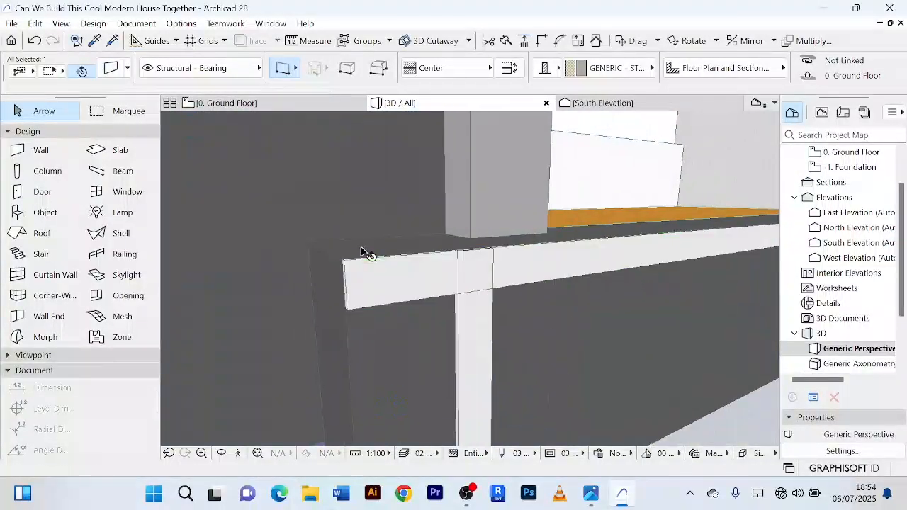
scroll(369, 244, "down", 5)
scroll(363, 216, "down", 2)
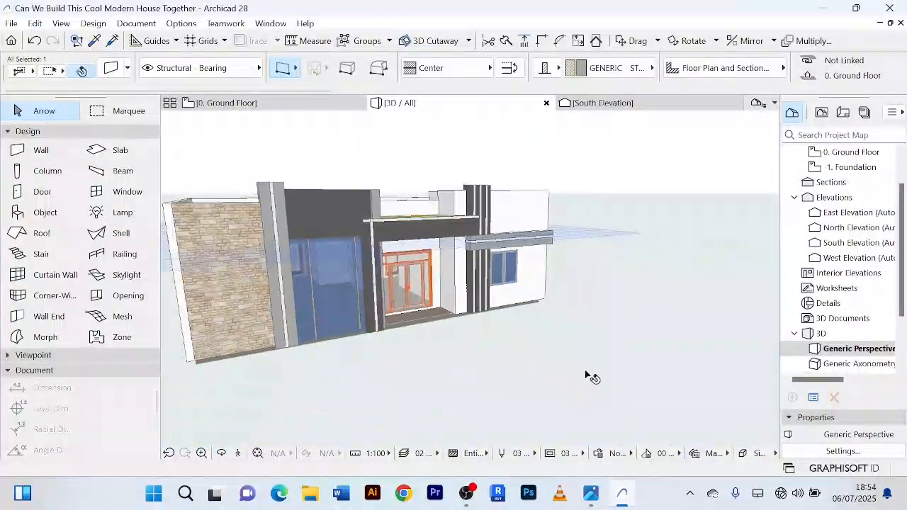
left_click(585, 371)
Examine the front facade with the new entrance strip from several angles and distances.
middle_click_drag(577, 370, 530, 359)
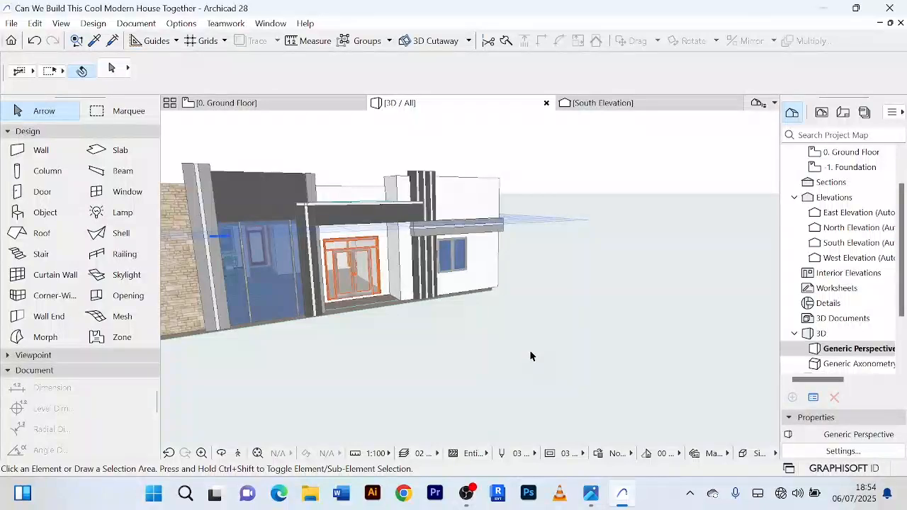
scroll(493, 335, "up", 2)
scroll(492, 334, "down", 2)
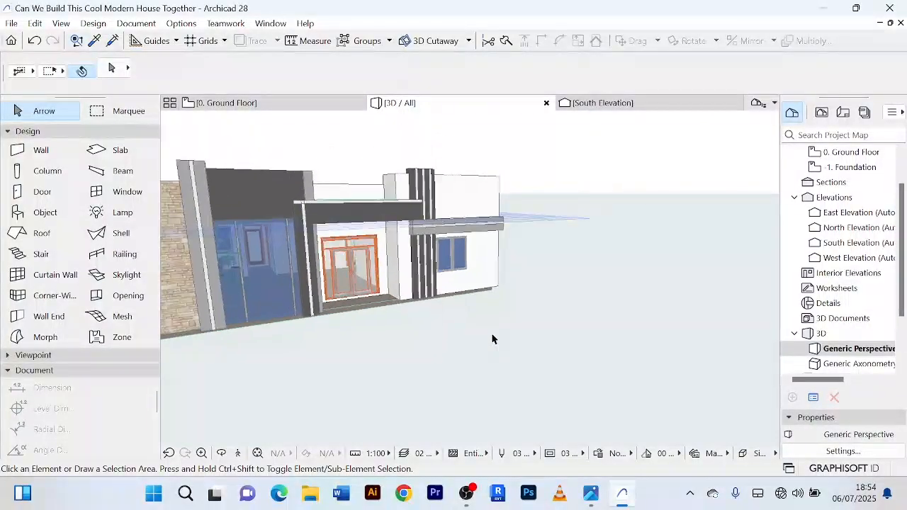
middle_click_drag(487, 339, 516, 338, "shift")
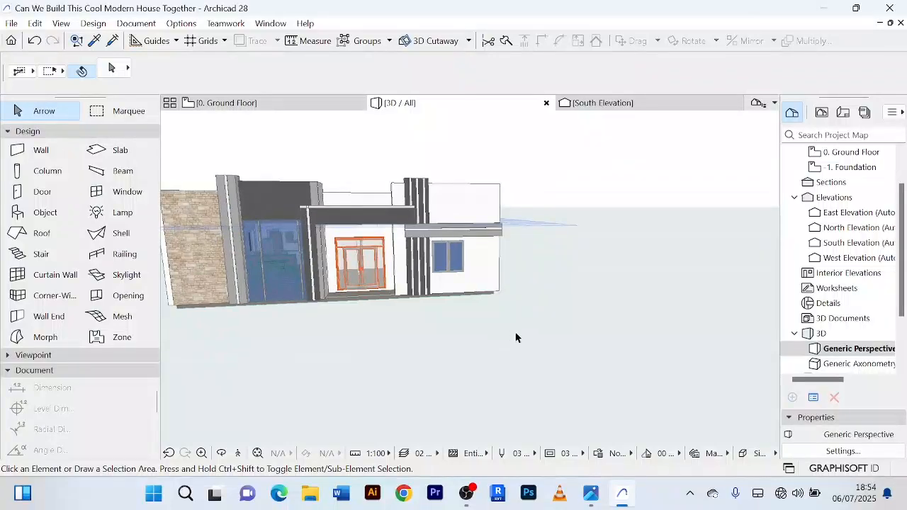
scroll(394, 326, "up", 2)
scroll(394, 326, "down", 2)
middle_click_drag(394, 326, 408, 362)
scroll(476, 348, "down", 2)
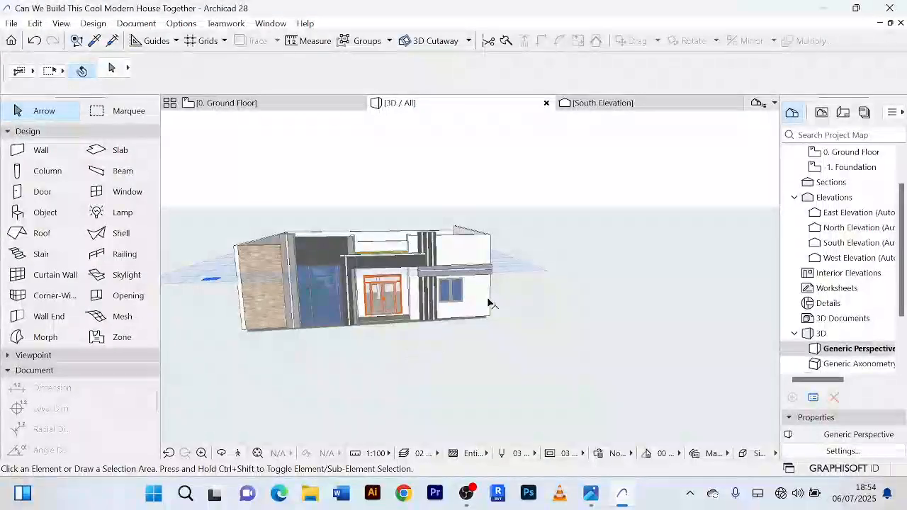
scroll(466, 250, "up", 2)
scroll(467, 252, "down", 1)
middle_click_drag(467, 251, 451, 246, "shift")
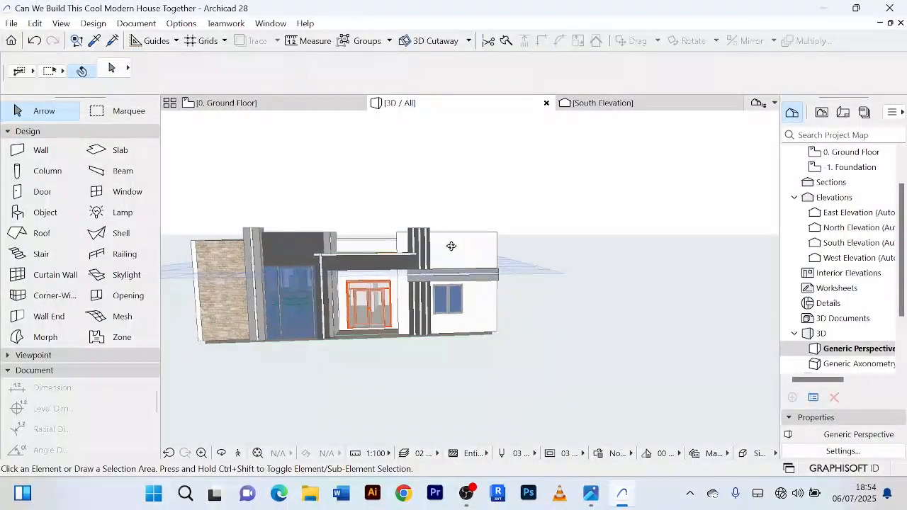
Override all surfaces of the white roof-level wall behind the striped columns with Paint - Light Gray.
scroll(484, 261, "up", 2)
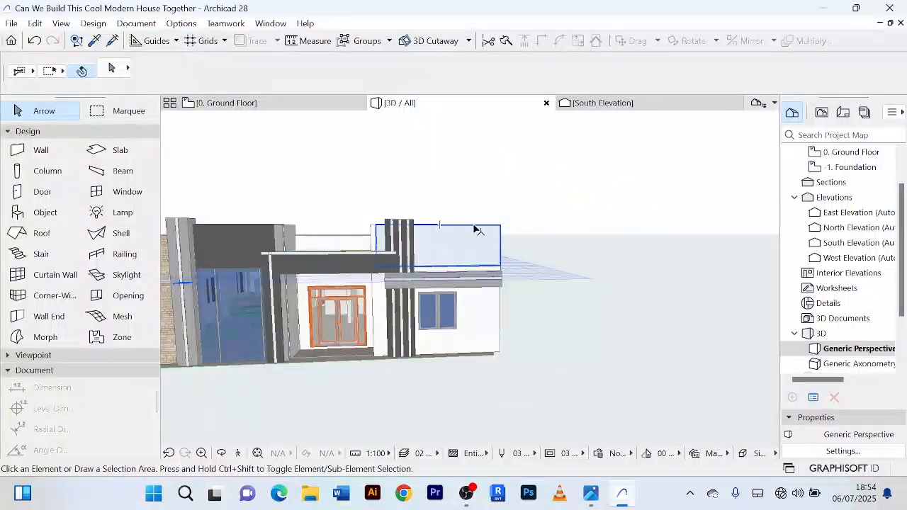
scroll(487, 236, "up", 2)
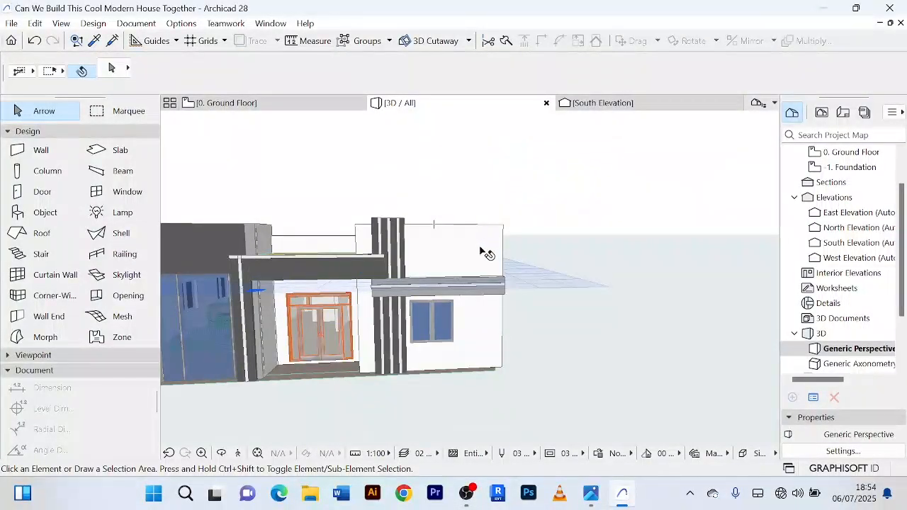
left_click(487, 252)
scroll(628, 193, "down", 2)
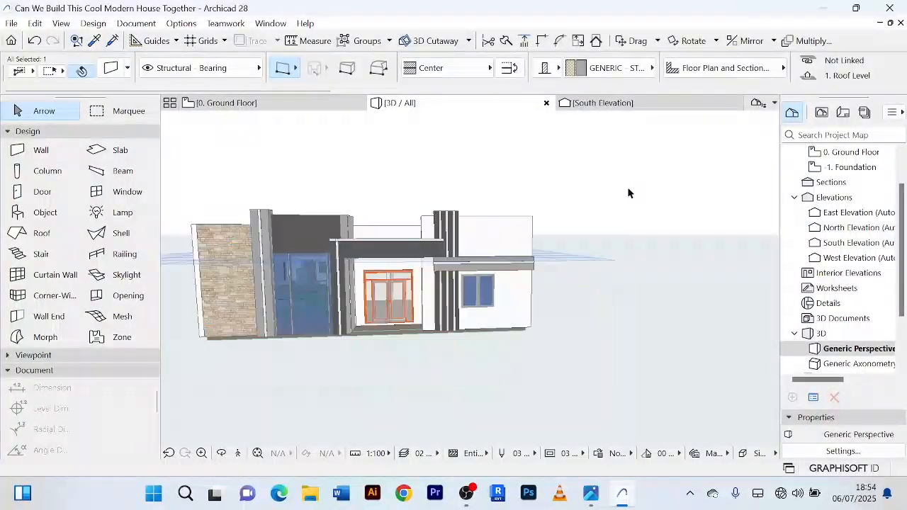
scroll(359, 221, "up", 4)
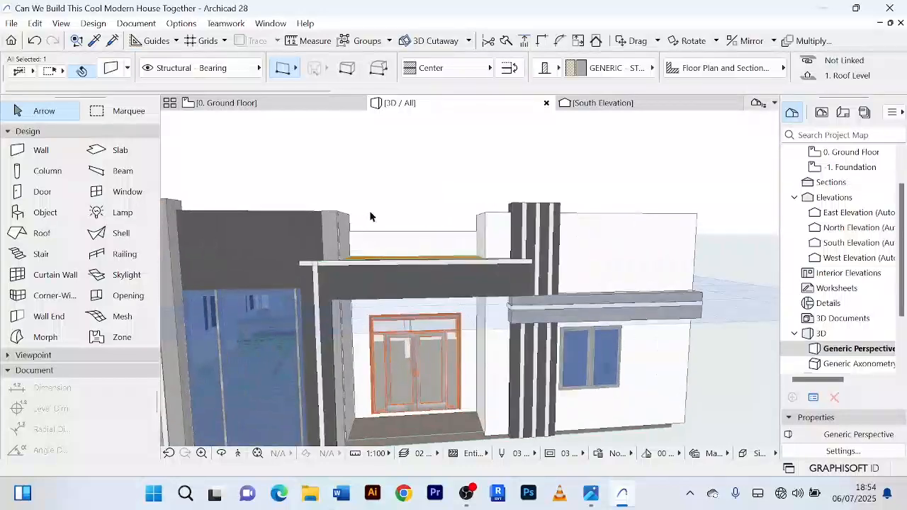
scroll(379, 211, "down", 2)
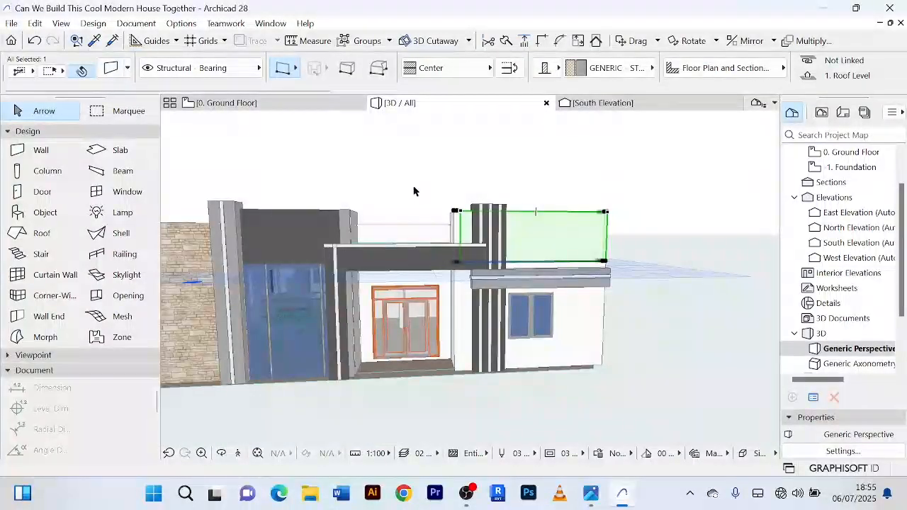
key("ctrl+t")
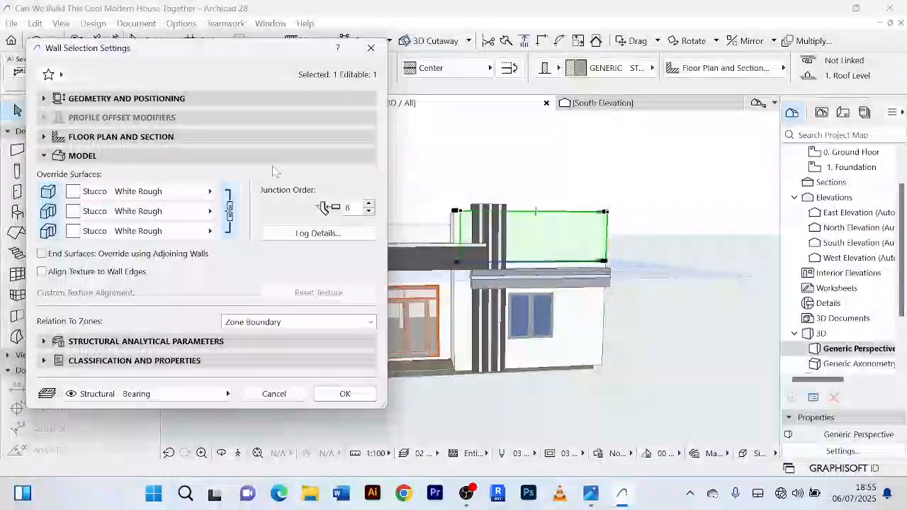
left_click(209, 193)
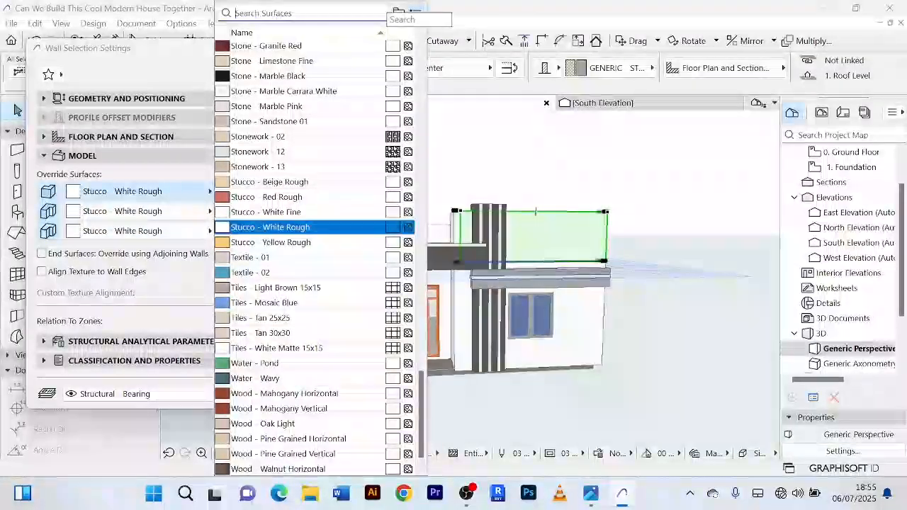
type("gra")
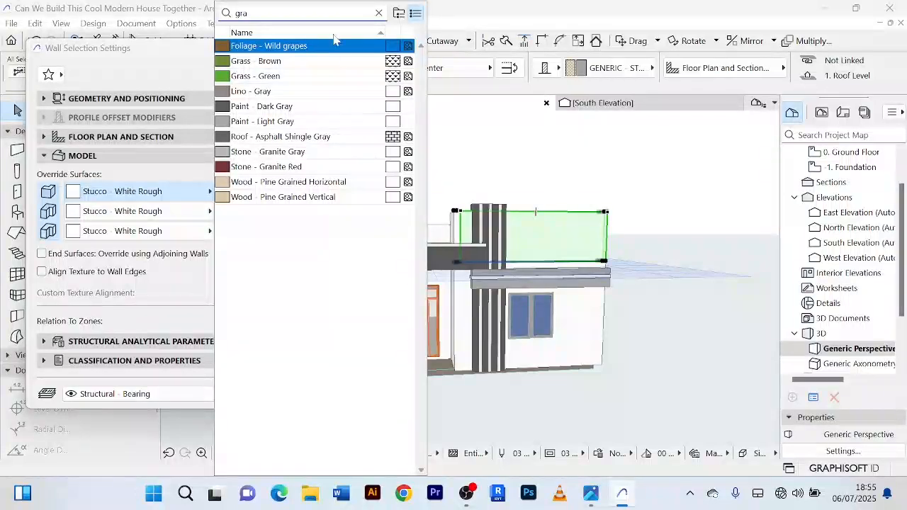
left_click(280, 127)
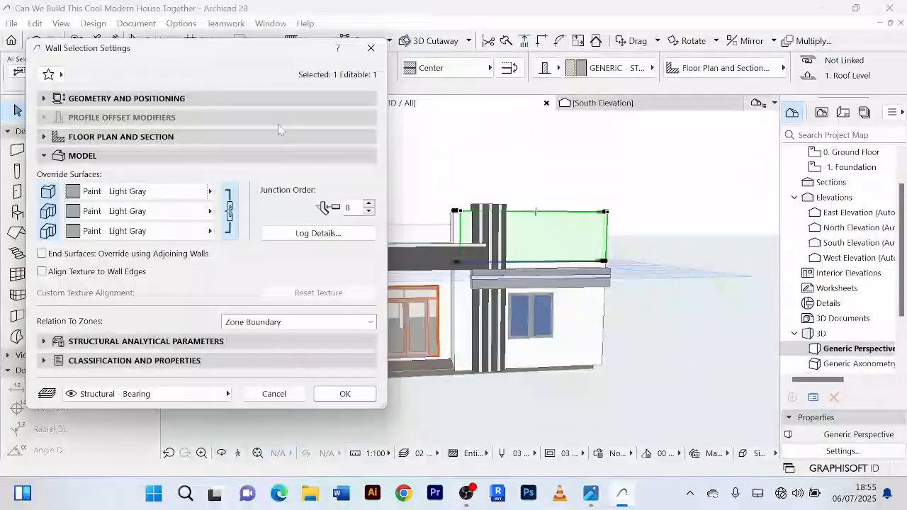
left_click(350, 396)
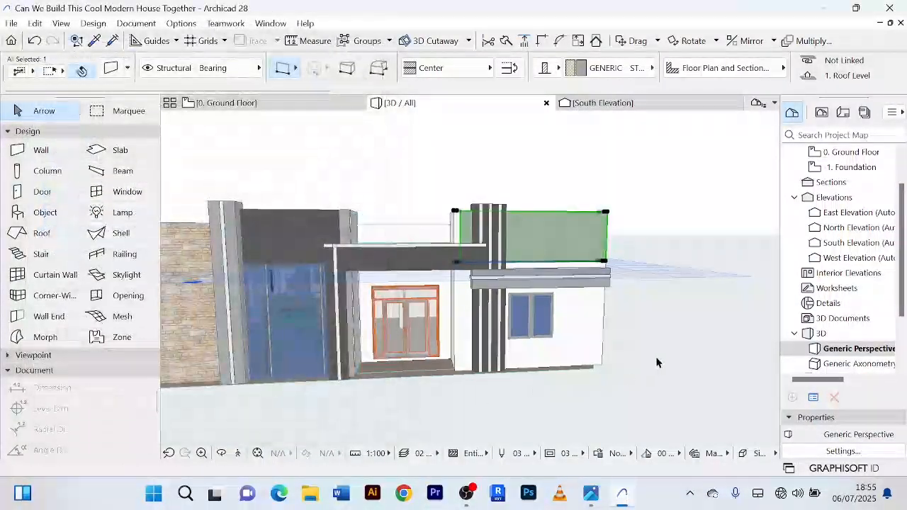
left_click(656, 357)
Override all surfaces of the ground-floor wall around the small blue window with Paint - Light Gray.
scroll(662, 354, "down", 1)
middle_click_drag(662, 353, 567, 340)
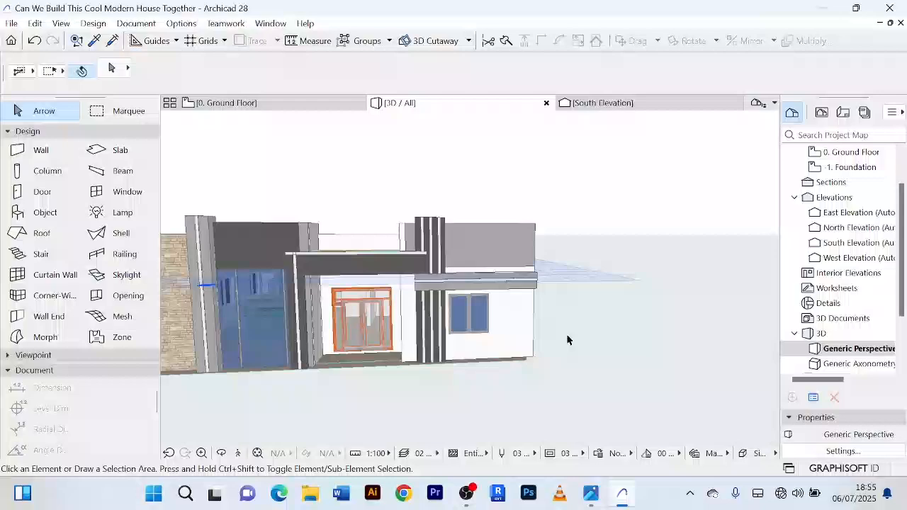
left_click(524, 333)
double_click(525, 333)
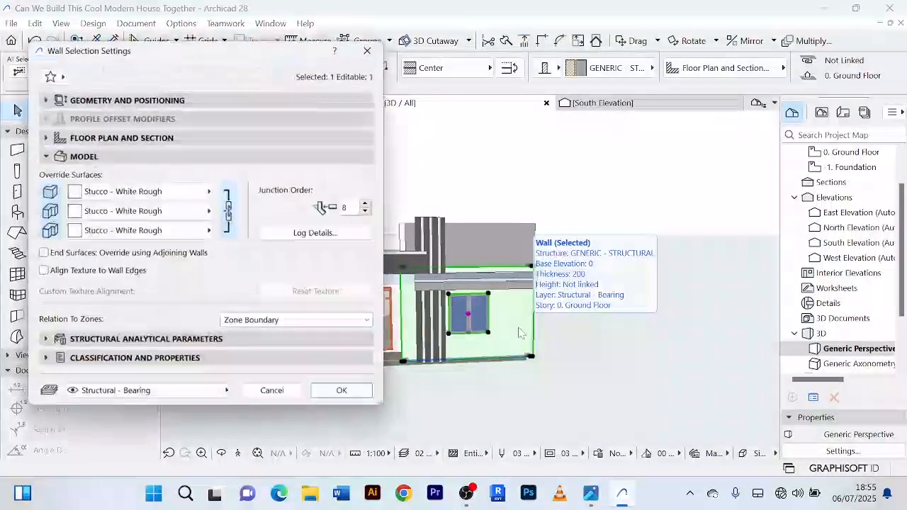
left_click(211, 195)
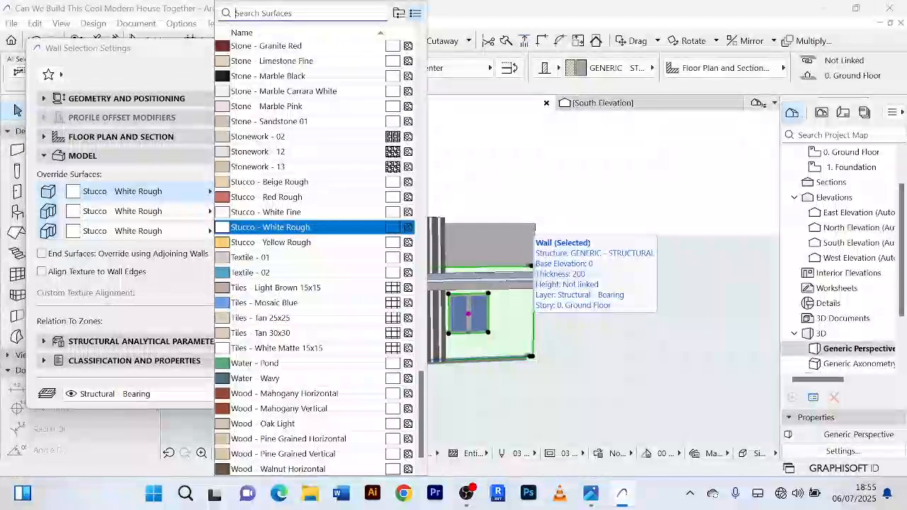
type("gra")
left_click(277, 107)
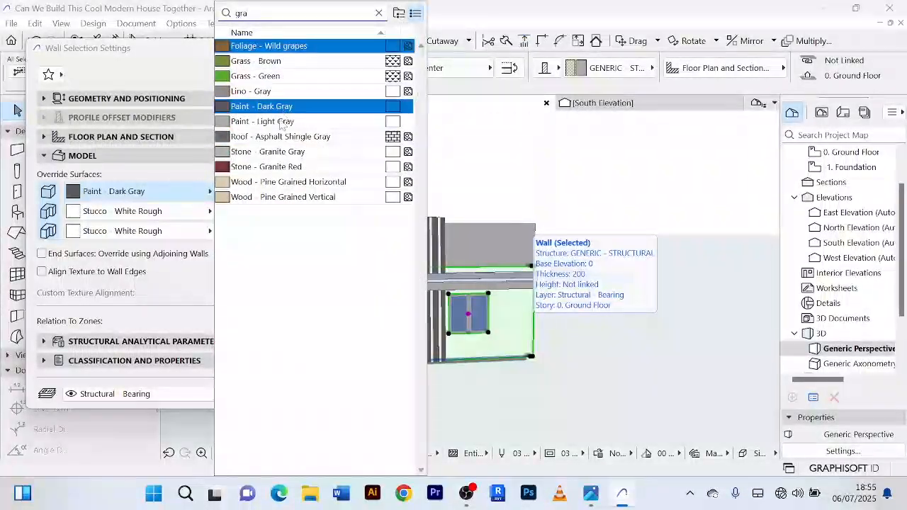
left_click(282, 121)
left_click(345, 393)
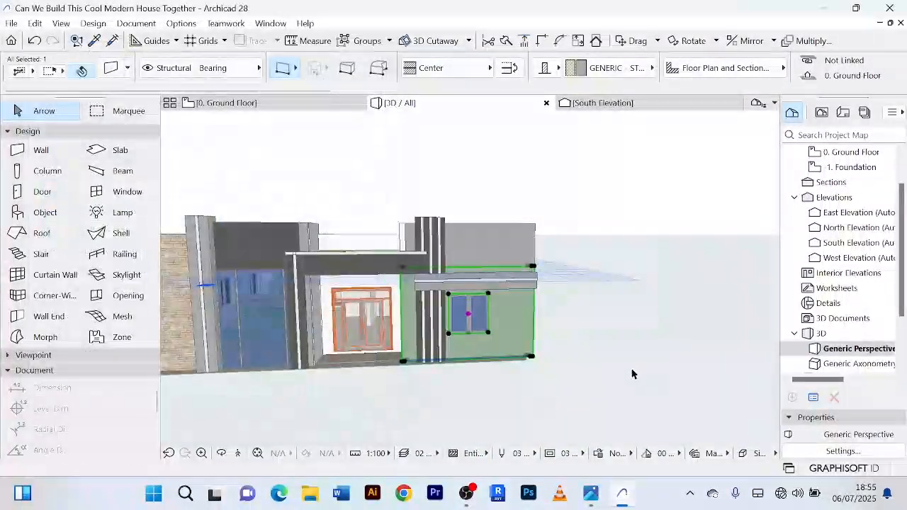
left_click(633, 374)
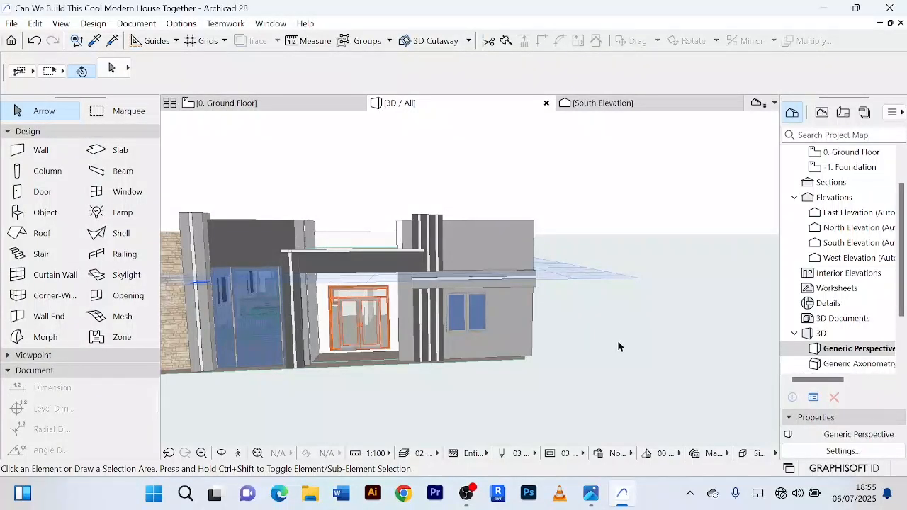
scroll(529, 305, "up", 4)
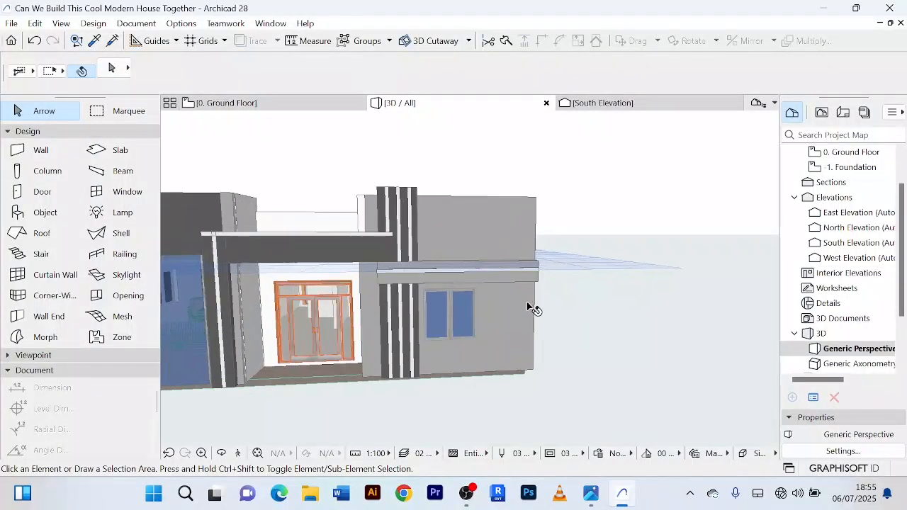
Examine the front facade and the white entrance wall around the double door, selecting the wall briefly and deselecting it.
scroll(524, 286, "down", 4)
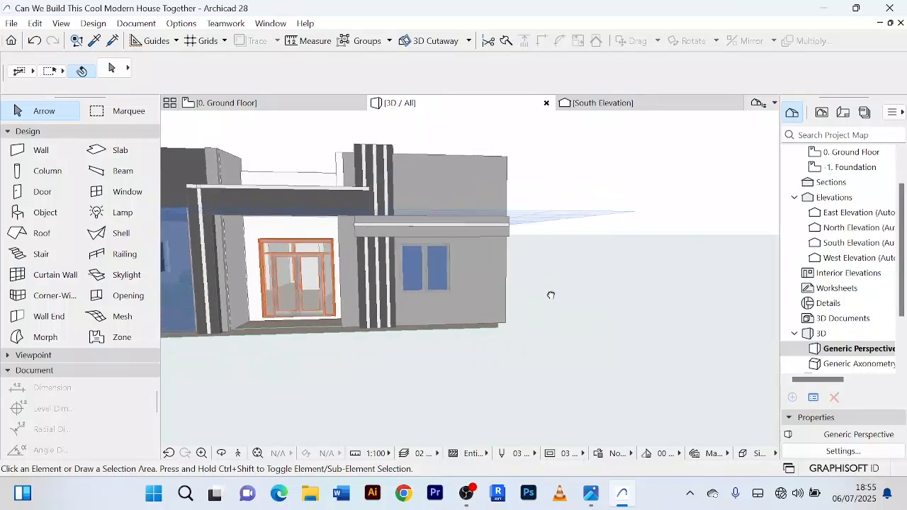
scroll(560, 305, "down", 1)
middle_click_drag(560, 304, 491, 325, "shift")
mouse_move(608, 323)
middle_mouse_down("shift")
mouse_move(617, 261)
mouse_move(638, 273)
mouse_move(586, 304)
mouse_move(747, 326)
mouse_move(591, 351)
mouse_move(590, 341)
mouse_move(617, 340)
mouse_move(608, 328)
mouse_move(620, 323)
middle_mouse_up("shift")
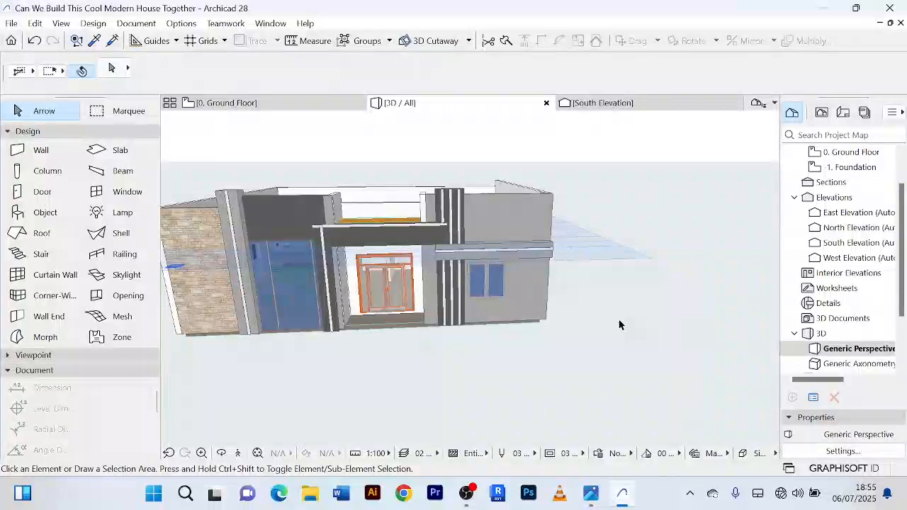
scroll(406, 255, "up", 3)
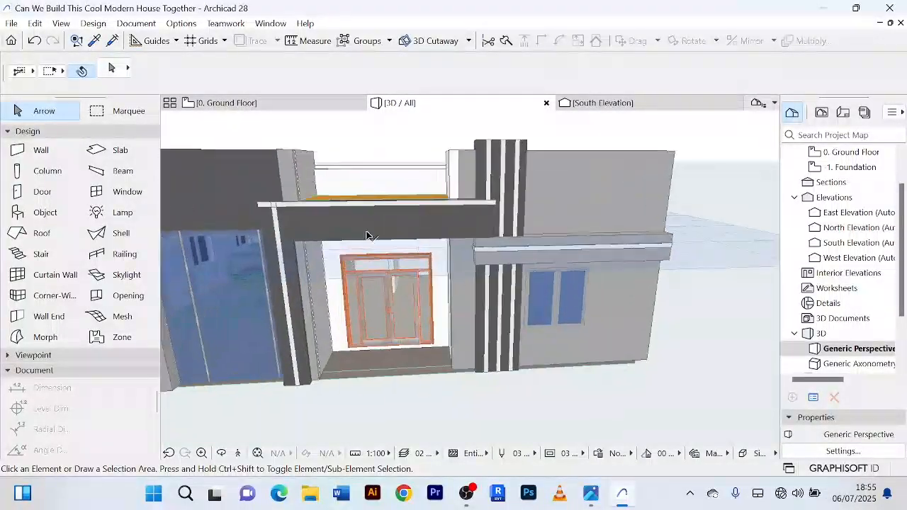
scroll(367, 234, "down", 1)
middle_click_drag(370, 218, 443, 174)
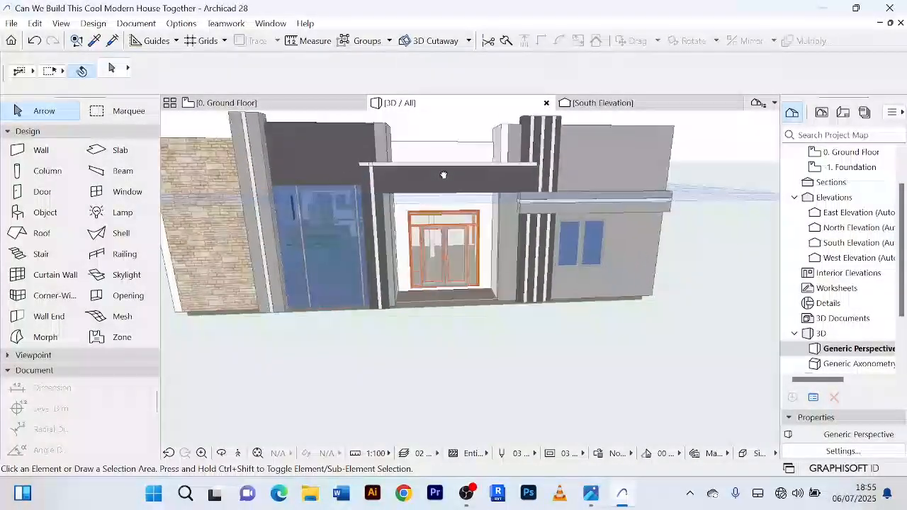
scroll(487, 213, "up", 2)
left_click(488, 213)
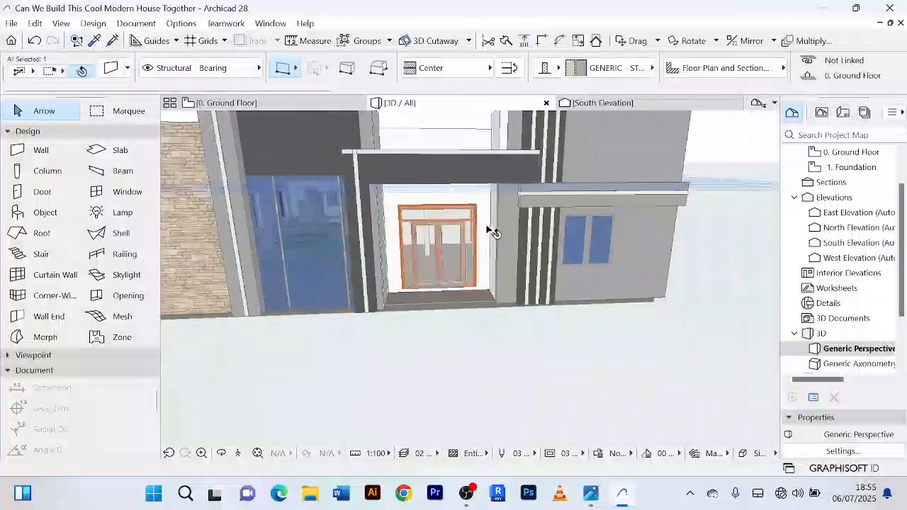
scroll(448, 338, "down", 3)
scroll(448, 339, "down", 2)
middle_click_drag(449, 338, 461, 345)
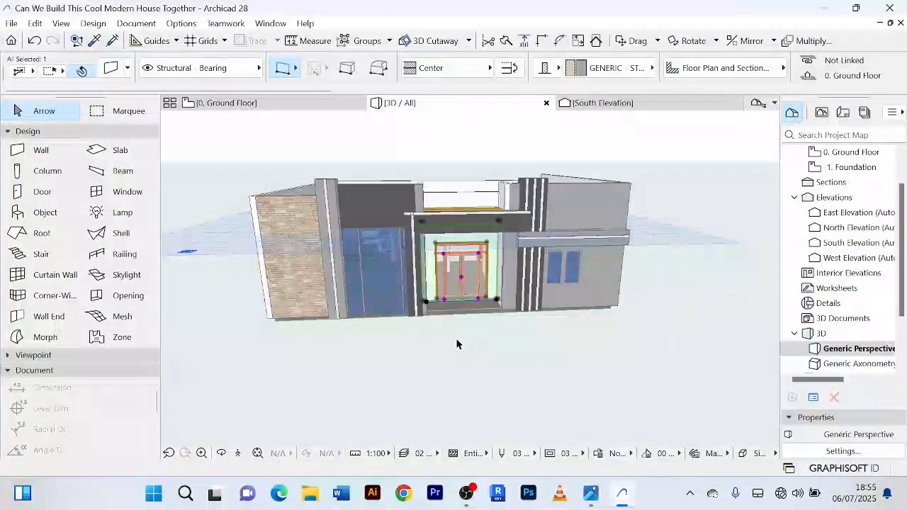
scroll(374, 202, "up", 2)
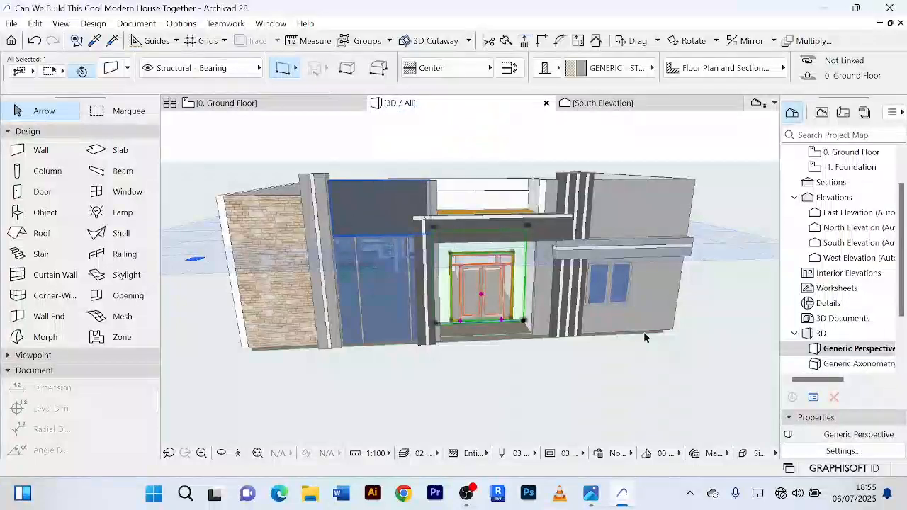
scroll(652, 292, "up", 2)
scroll(652, 292, "up", 2)
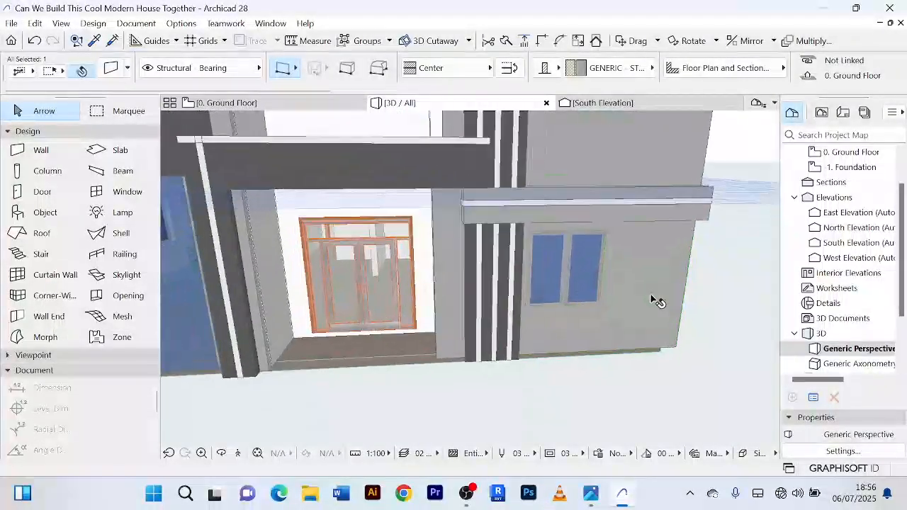
left_click(730, 314)
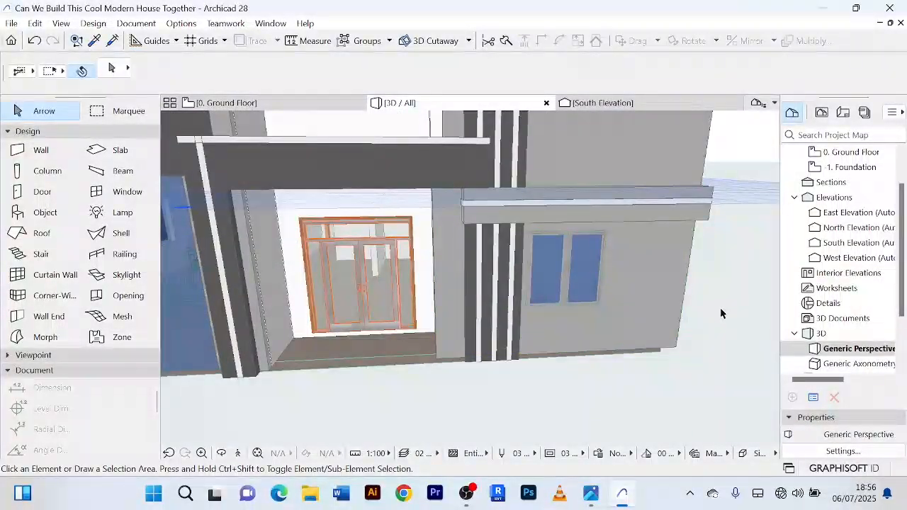
scroll(720, 308, "down", 2)
scroll(462, 222, "up", 2)
left_click(463, 209)
scroll(457, 230, "down", 2)
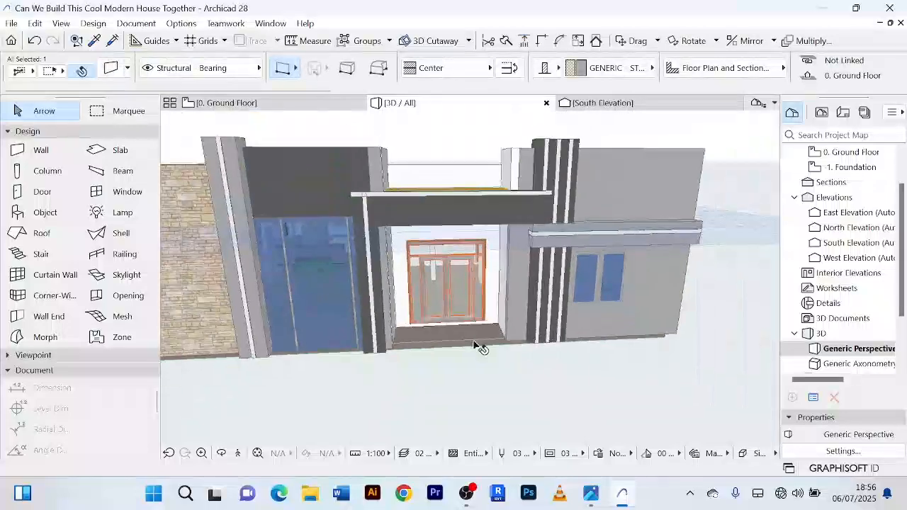
left_click(461, 394)
Examine the whole front facade from the entrance canopy to the stone-clad wall at several distances.
scroll(369, 198, "up", 2)
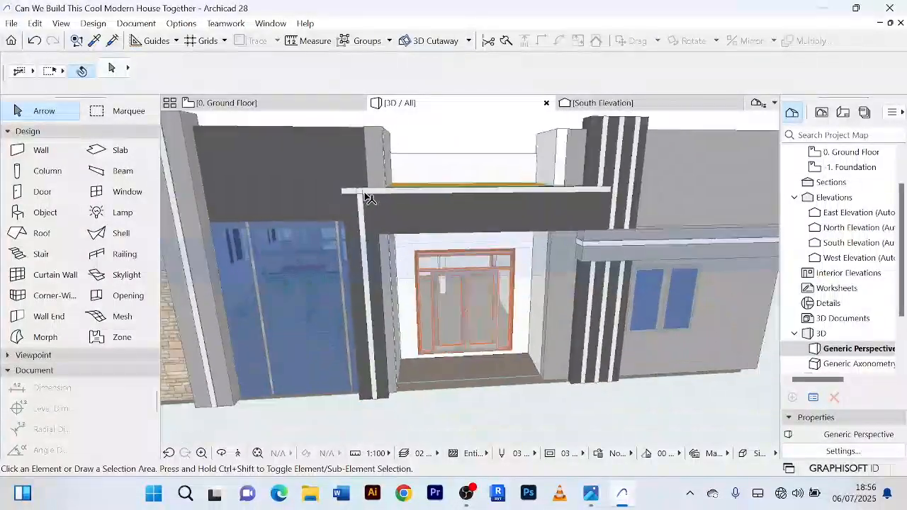
scroll(341, 353, "down", 3)
middle_click_drag(435, 409, 422, 368)
scroll(416, 376, "down", 1)
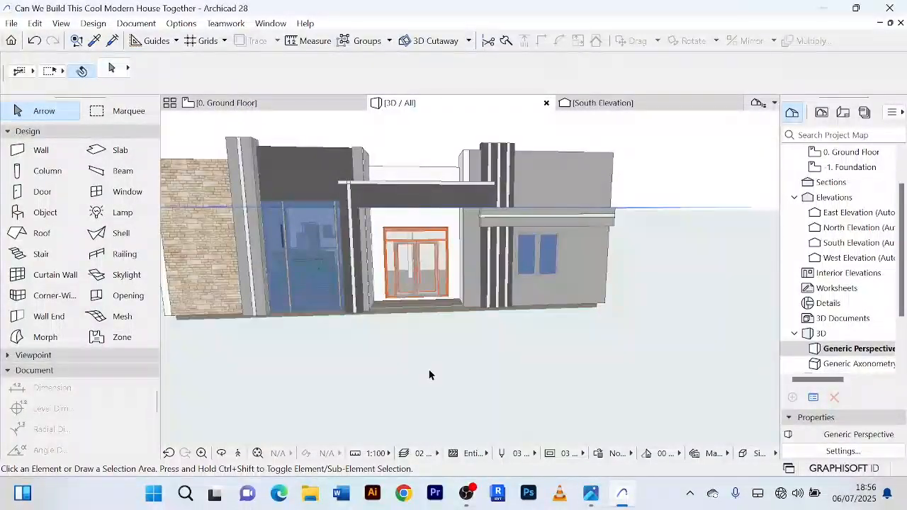
scroll(429, 375, "up", 1)
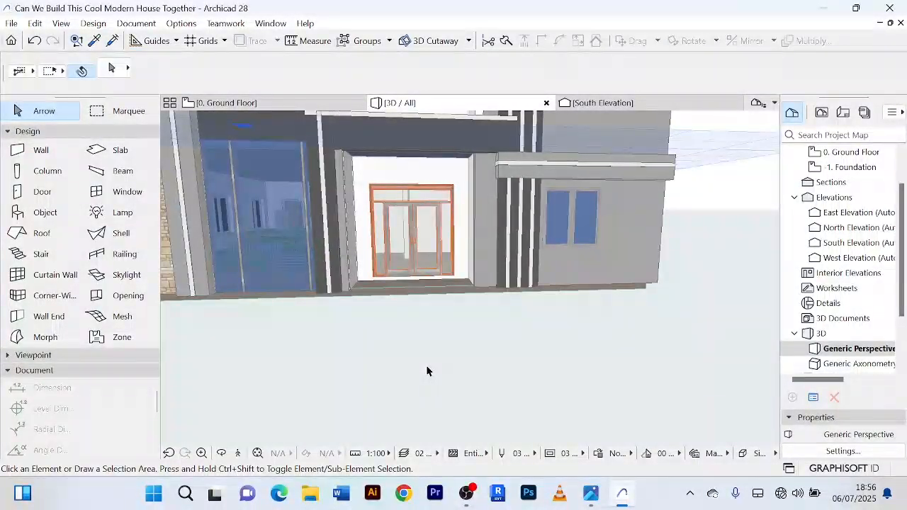
scroll(426, 365, "down", 3)
middle_click_drag(426, 364, 379, 302, "shift")
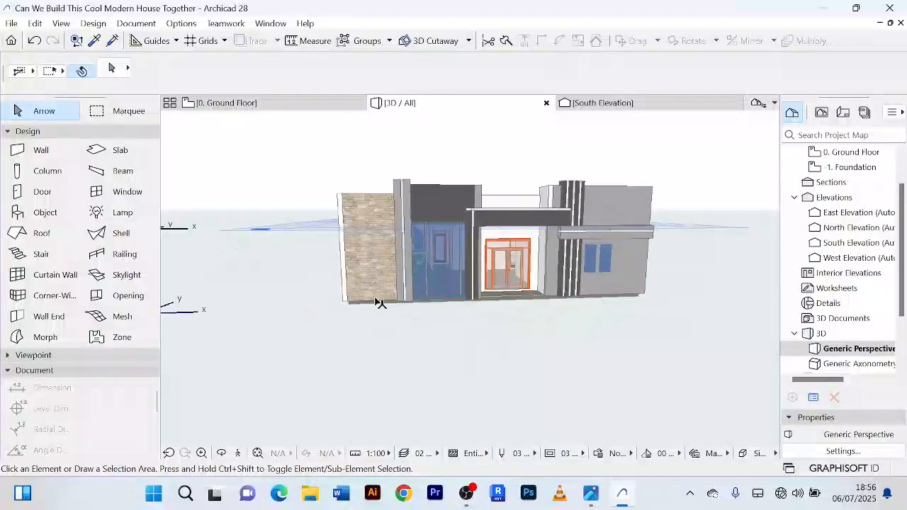
scroll(379, 280, "up", 5)
scroll(380, 280, "down", 4)
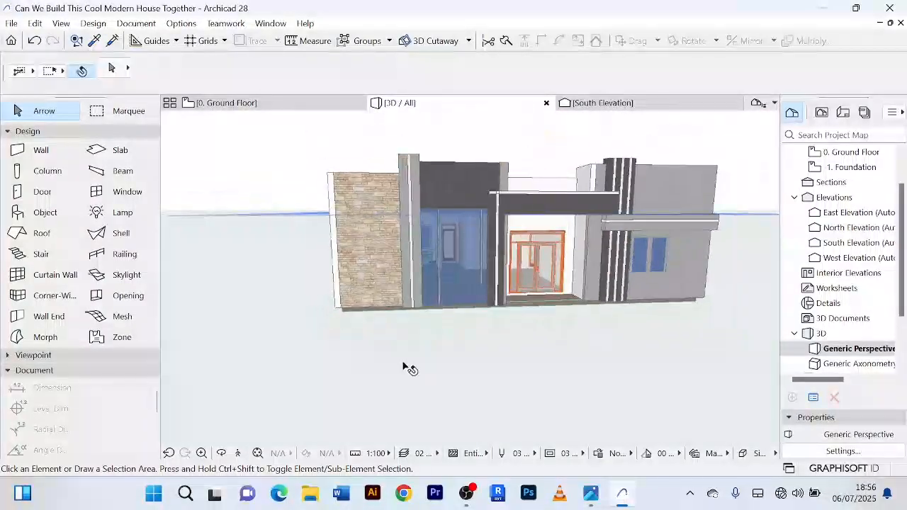
Override all surfaces of the ground-floor and roof-level side walls beside the stone cladding with Paint - Light Gray, and deselect them.
middle_click_drag(406, 367, 431, 361, "shift")
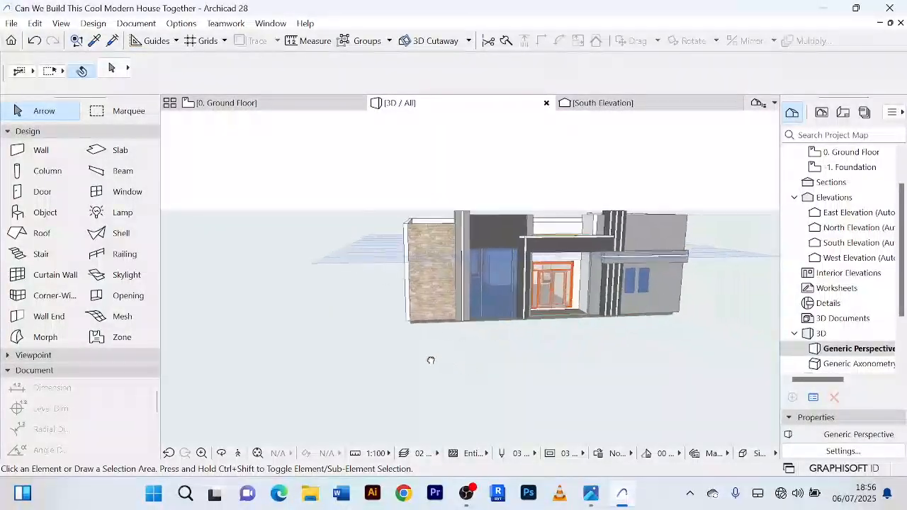
scroll(406, 246, "up", 3)
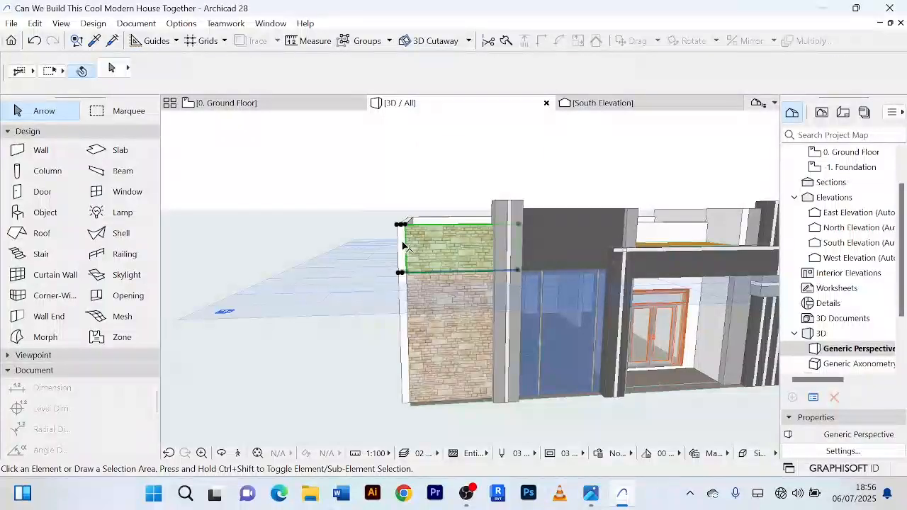
left_click(403, 246)
scroll(418, 343, "up", 5)
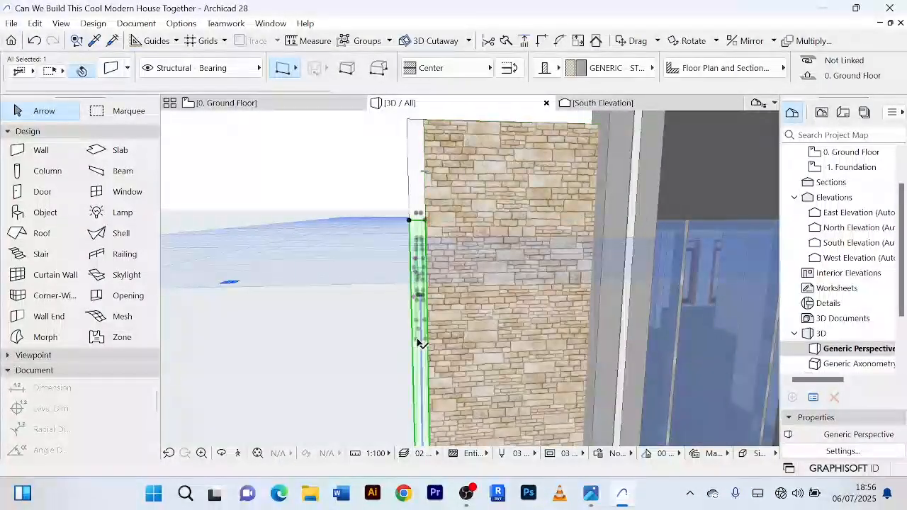
scroll(418, 343, "down", 1)
scroll(418, 343, "down", 3)
middle_click_drag(418, 343, 496, 312, "shift")
left_click(505, 259)
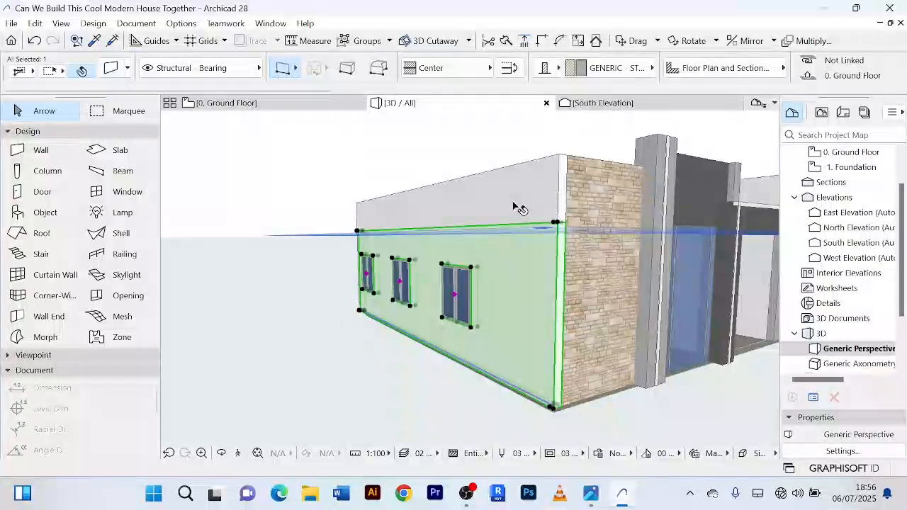
left_click(519, 208, "shift")
middle_click_drag(518, 207, 414, 213, "shift")
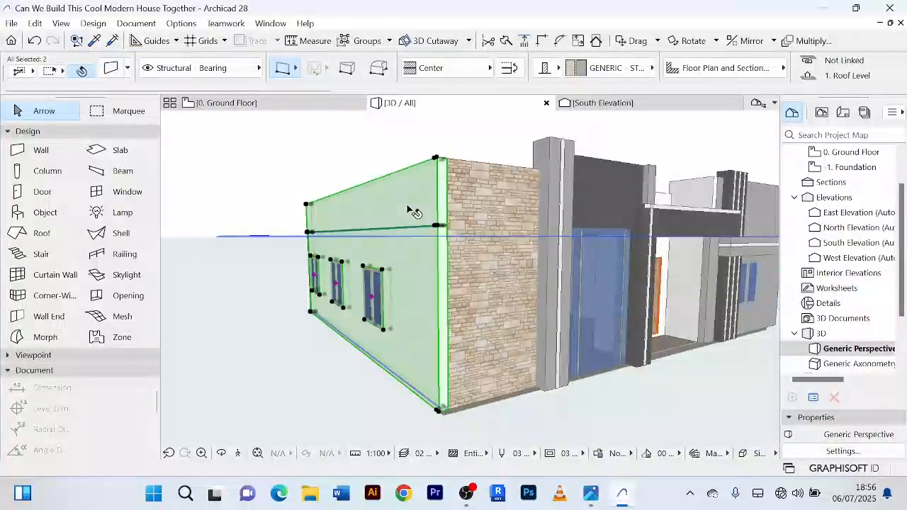
key("ctrl+t")
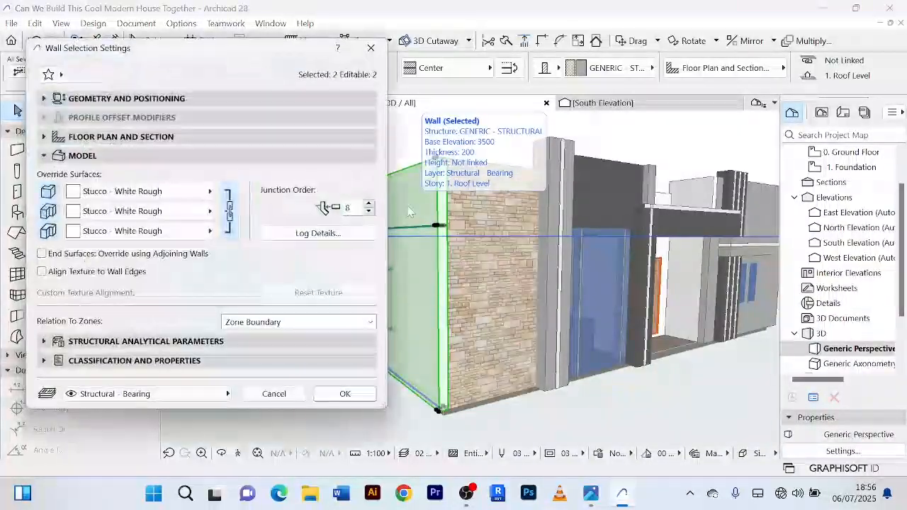
left_click(206, 194)
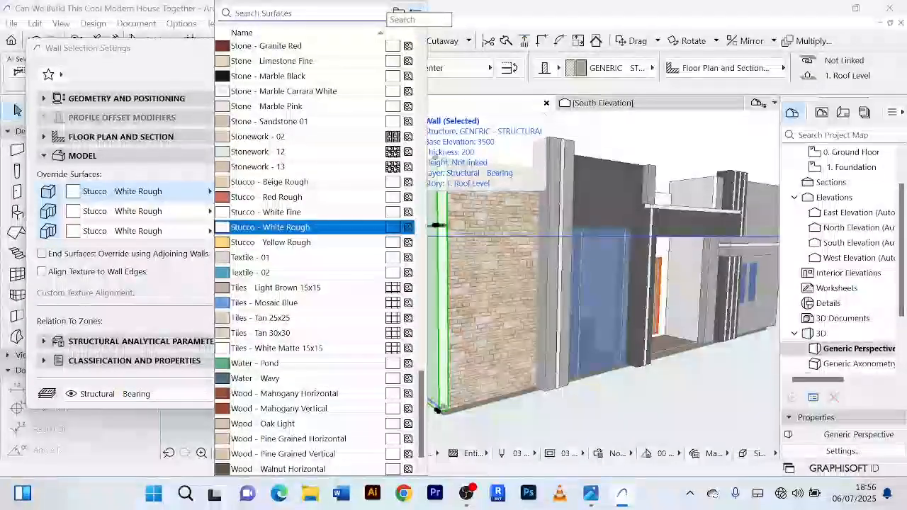
type("l")
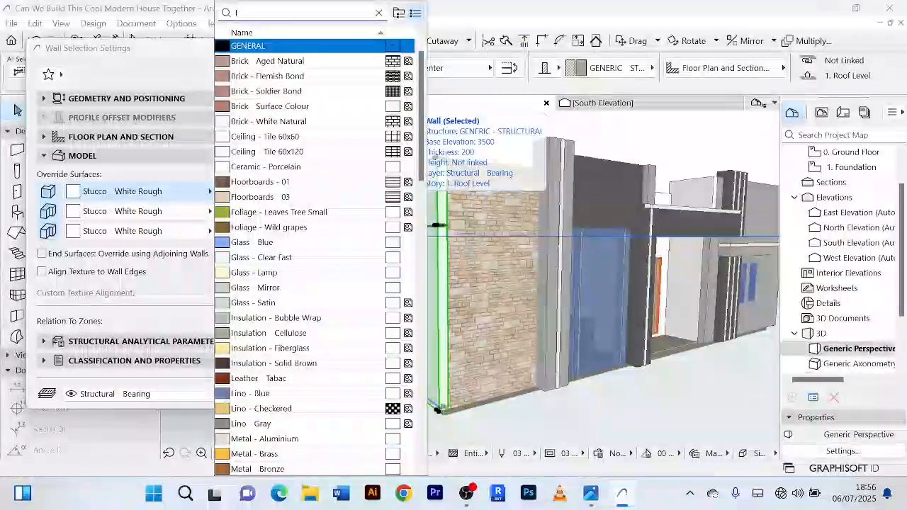
key("BackSpace")
type("gra")
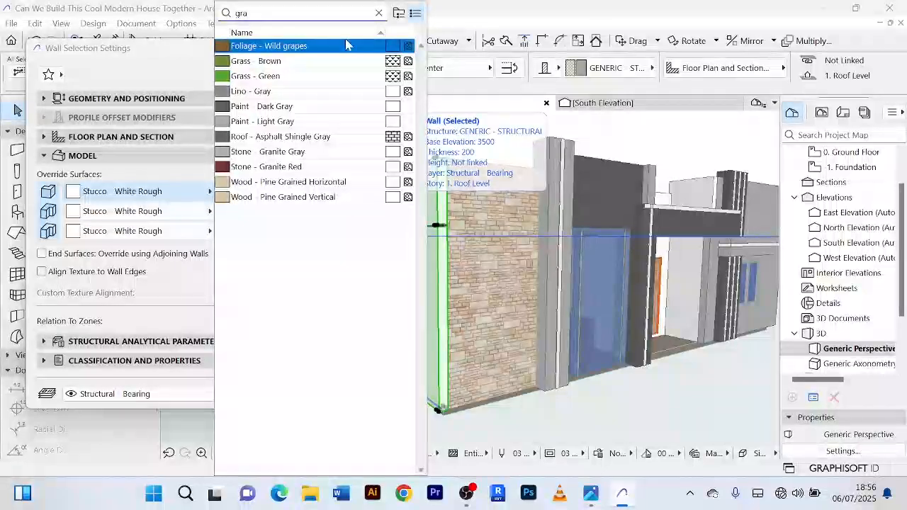
left_click(272, 122)
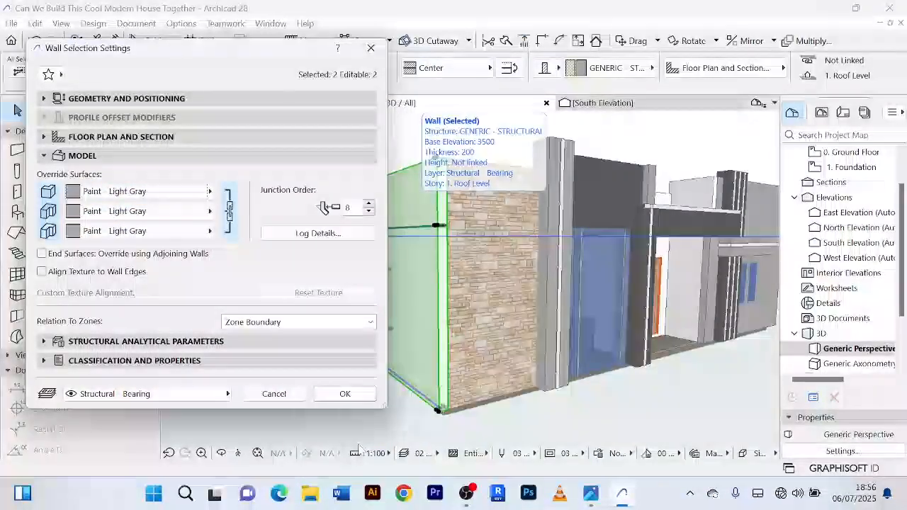
left_click(339, 401)
key("Escape")
Examine the repainted side walls from the stone-clad corner, plus the front facade and entrance from several distances.
scroll(345, 397, "down", 2)
middle_click_drag(344, 397, 362, 362, "shift")
scroll(428, 361, "up", 3)
scroll(530, 375, "down", 4)
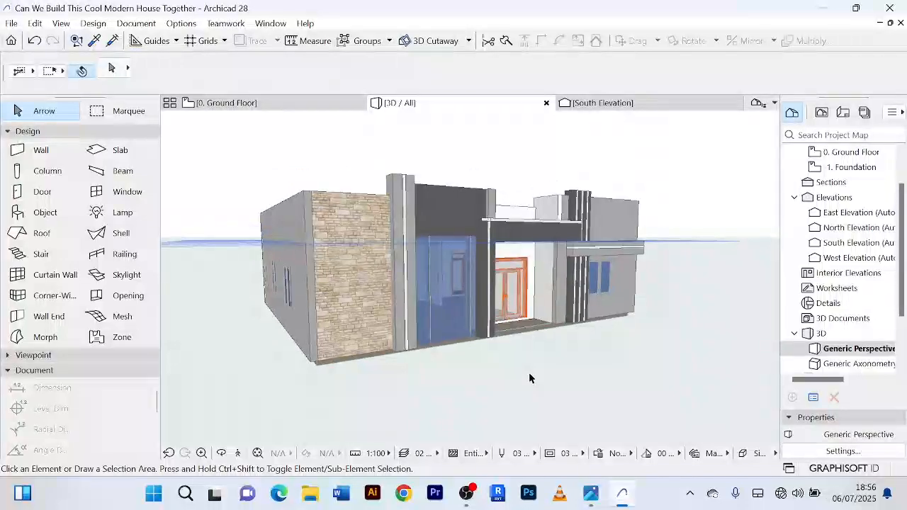
middle_click_drag(530, 373, 426, 377, "shift")
scroll(600, 424, "up", 3)
middle_click_drag(607, 405, 581, 411)
scroll(525, 221, "up", 2)
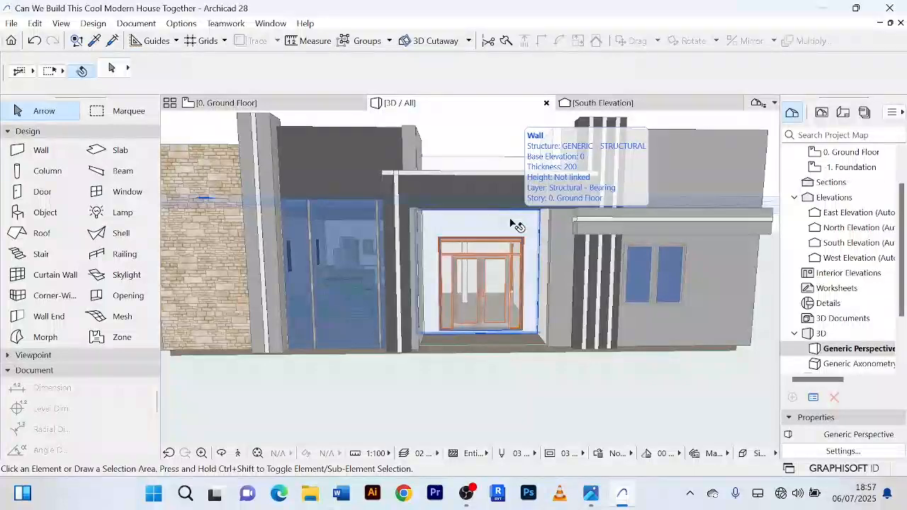
scroll(518, 221, "down", 3)
scroll(522, 388, "up", 3)
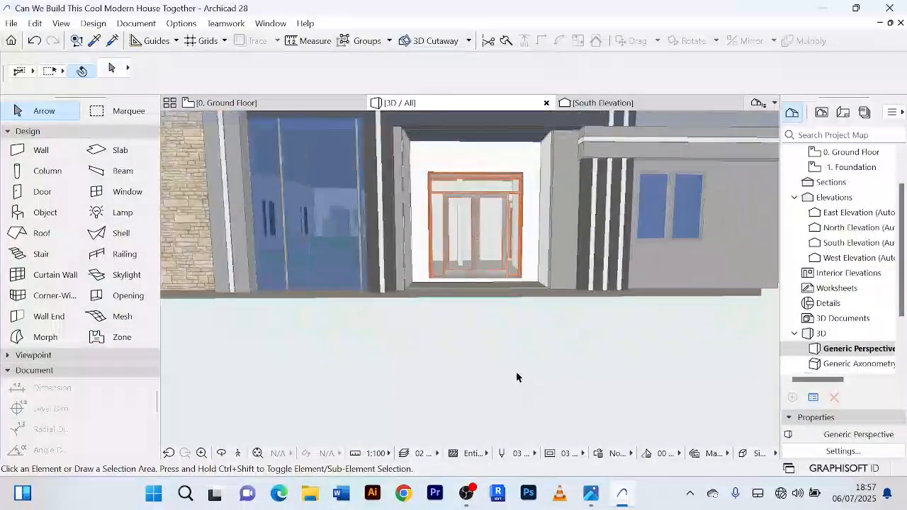
scroll(521, 376, "down", 3)
scroll(517, 379, "up", 3)
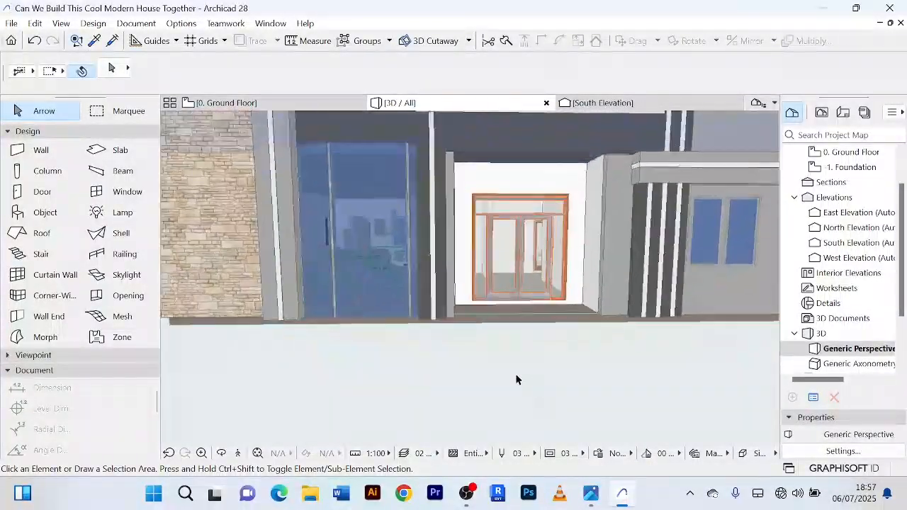
scroll(516, 380, "down", 3)
scroll(528, 250, "up", 3)
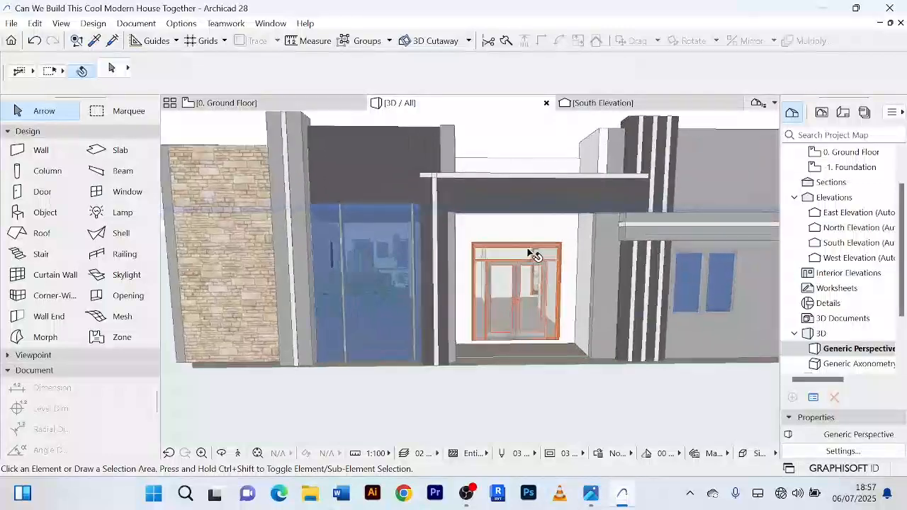
scroll(546, 234, "up", 3)
scroll(549, 237, "down", 3)
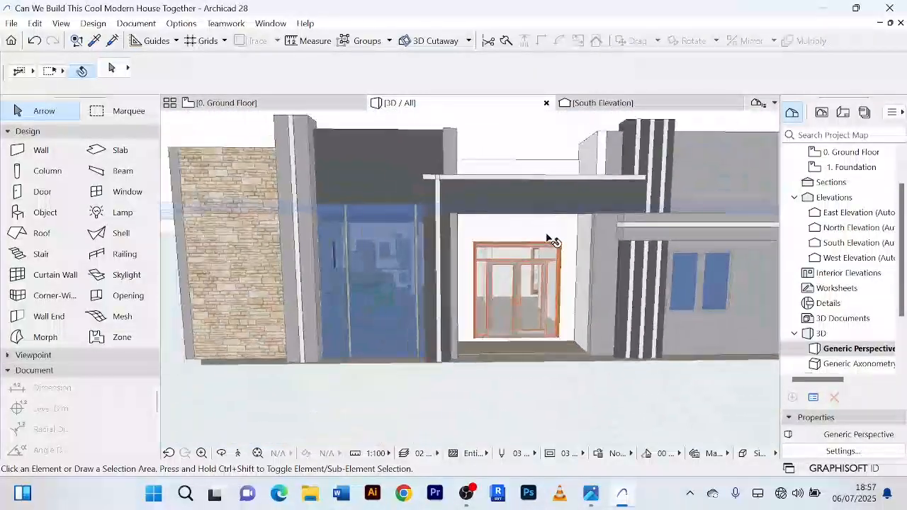
scroll(548, 392, "down", 3)
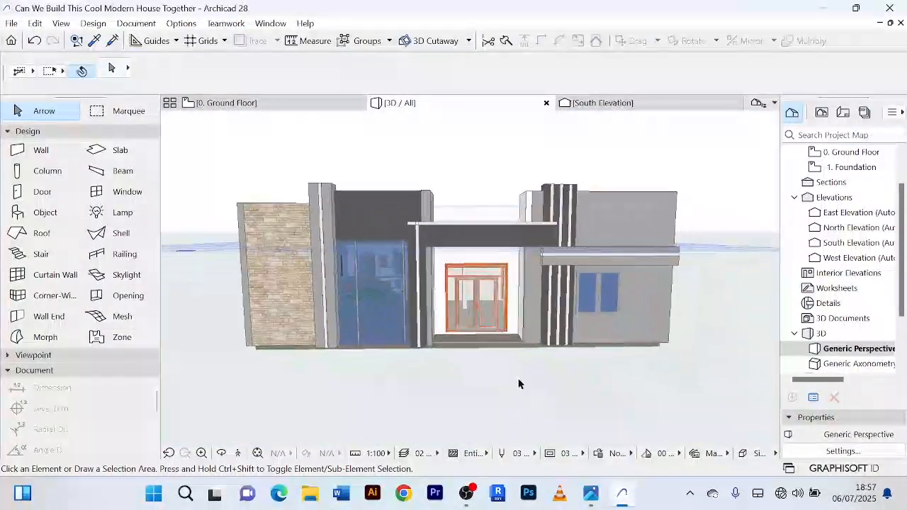
Examine the facade at an angle and the white roof-level wall above the entrance canopy up close.
scroll(523, 385, "up", 3)
middle_click_drag(522, 385, 614, 384)
scroll(505, 392, "up", 2)
scroll(505, 391, "down", 3)
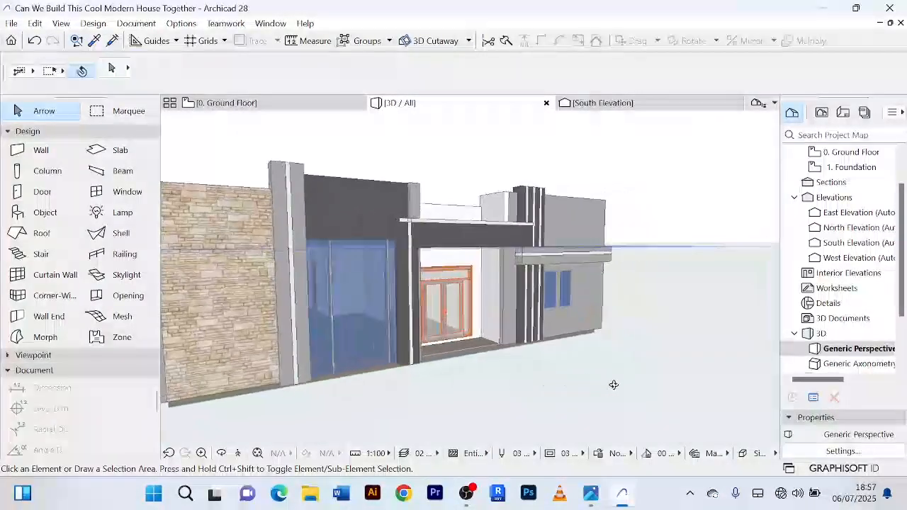
scroll(503, 213, "up", 3)
middle_click_drag(494, 210, 399, 212, "shift")
scroll(394, 214, "up", 3)
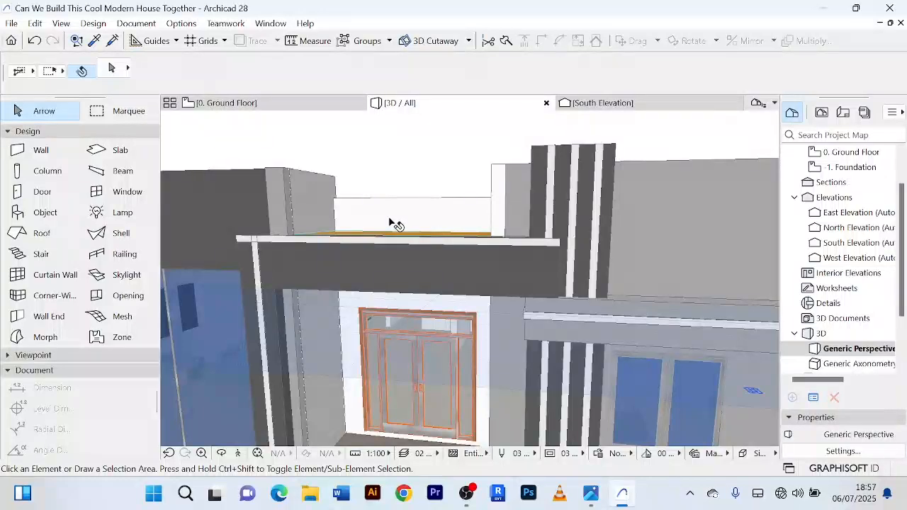
scroll(409, 235, "down", 5)
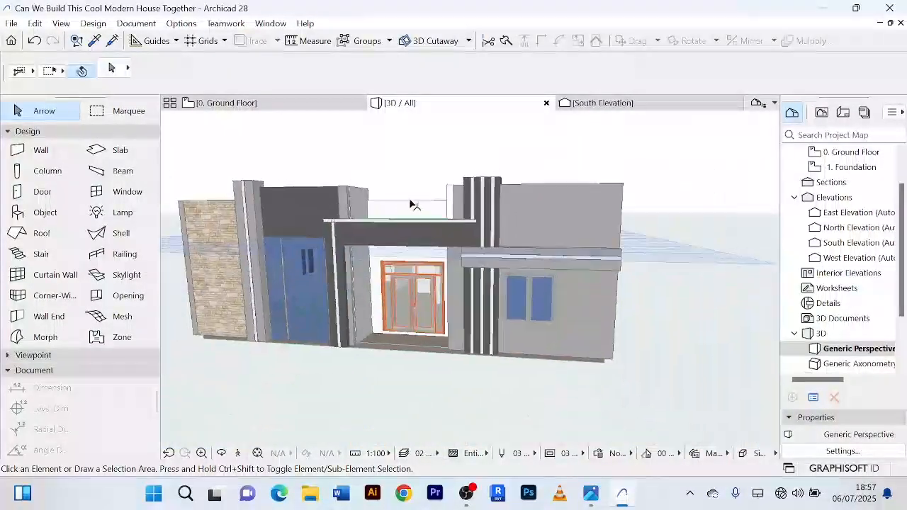
Examine the whole front facade from several distances and slightly different angles.
scroll(411, 204, "down", 2)
middle_click_drag(467, 368, 568, 365)
scroll(559, 364, "down", 1)
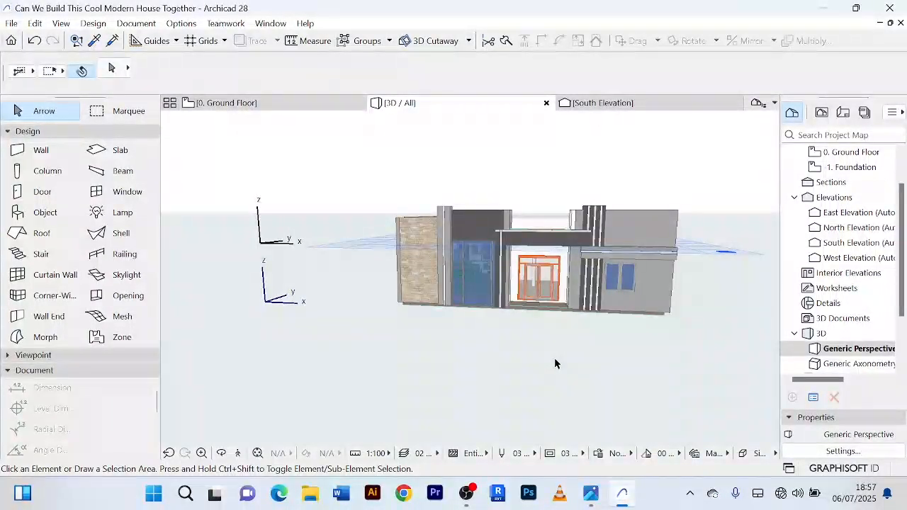
scroll(525, 399, "up", 3)
middle_click_drag(530, 385, 468, 375)
scroll(466, 371, "down", 3)
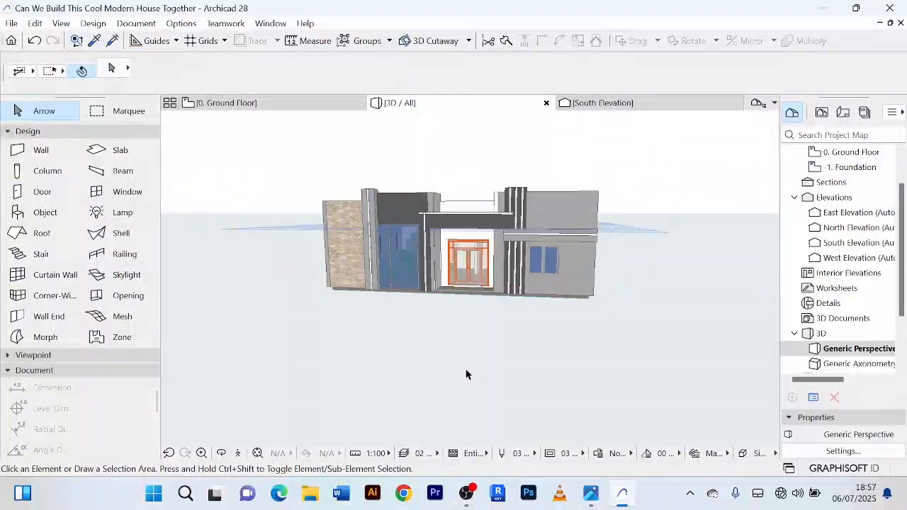
left_click(523, 348)
right_click(702, 270)
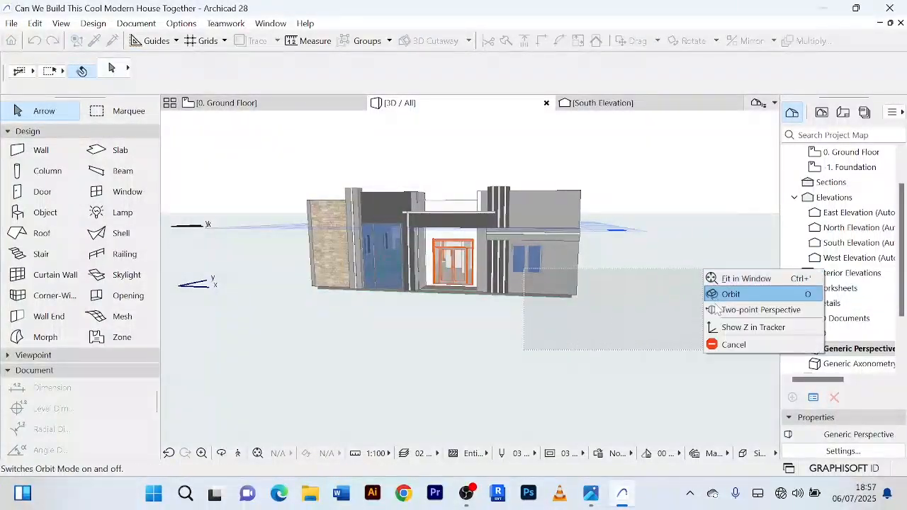
left_click(733, 344)
Set the width of the front double window beside the striped pilaster to 2500 mm.
scroll(539, 264, "up", 5)
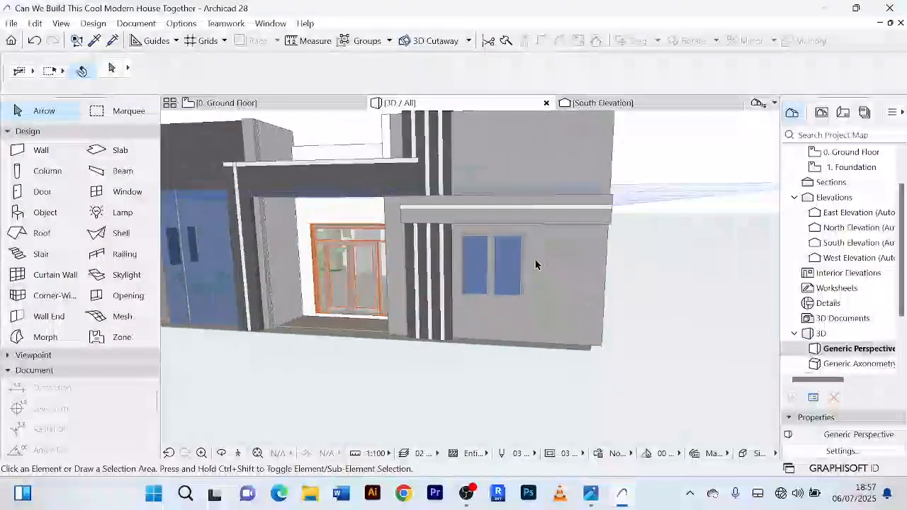
scroll(528, 264, "up", 3)
left_click(519, 263)
scroll(518, 263, "down", 3)
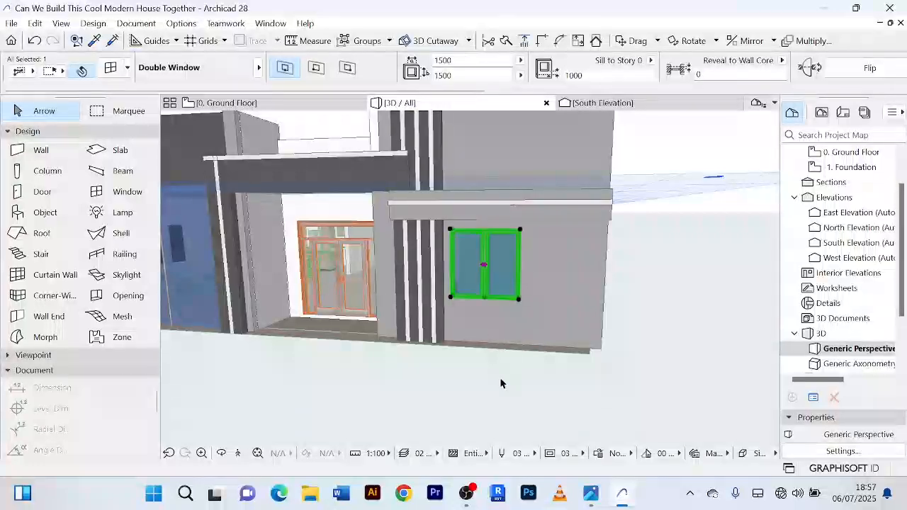
scroll(496, 392, "down", 2)
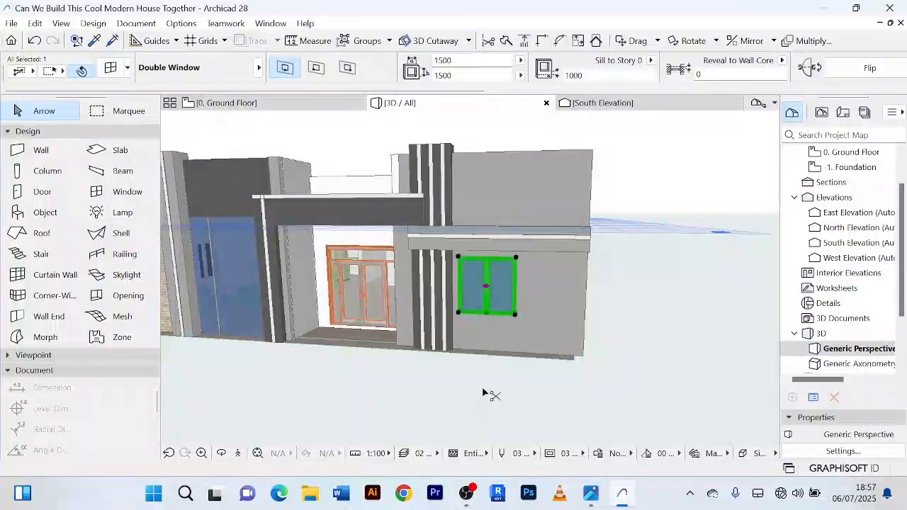
key("ctrl+t")
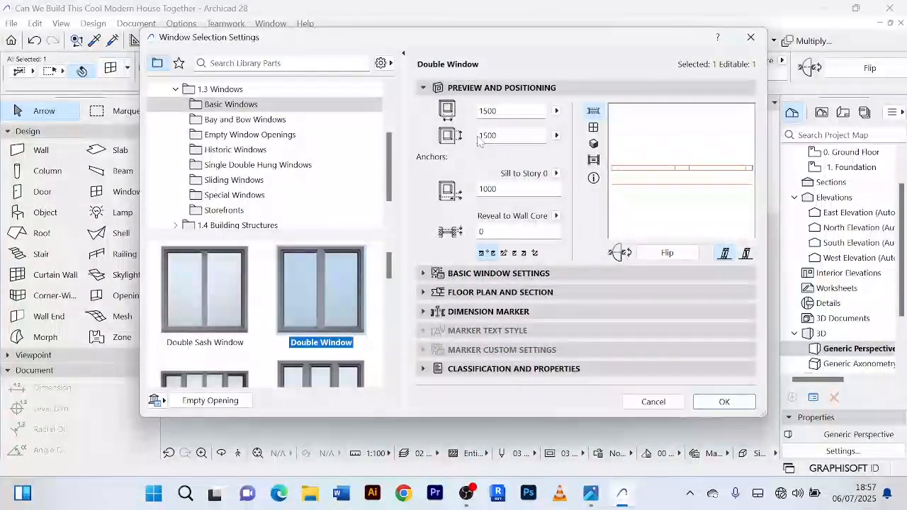
left_click(480, 112)
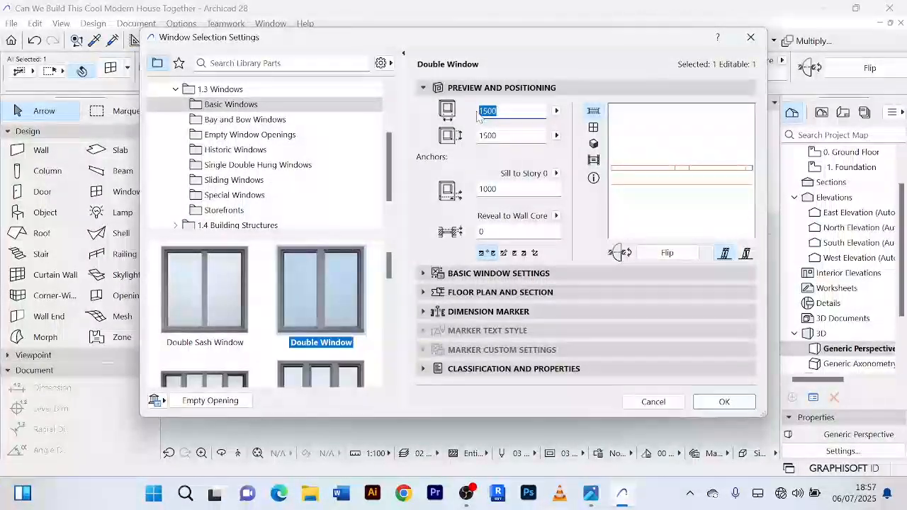
type("2500")
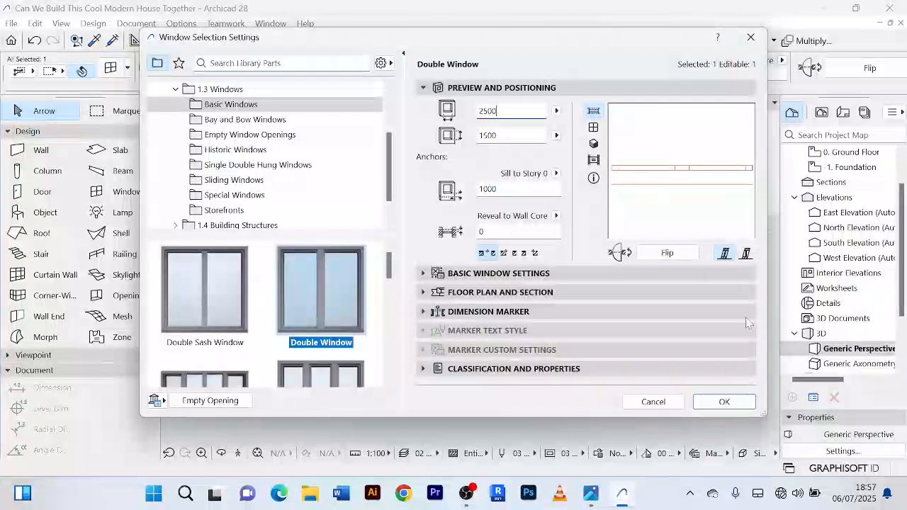
left_click(725, 402)
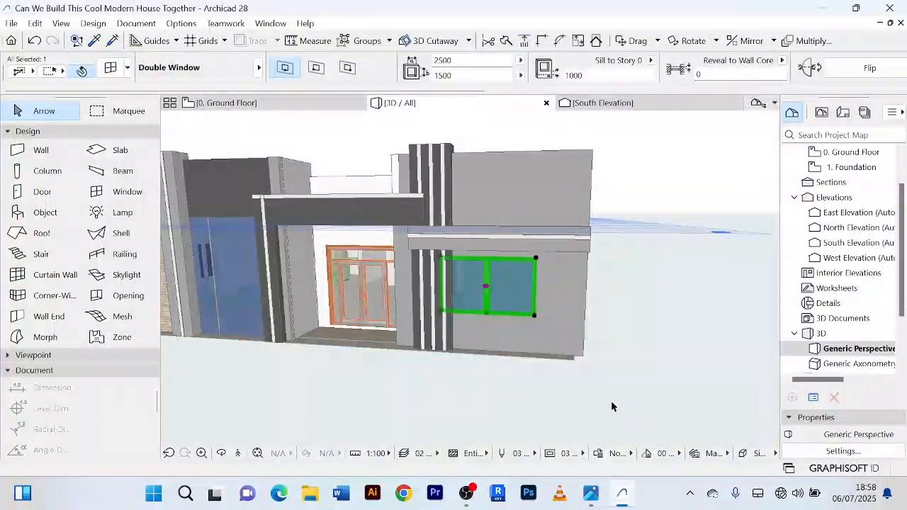
Set the front double window's width to 2000 mm and deselect it.
scroll(585, 415, "down", 3)
middle_click_drag(585, 413, 608, 385)
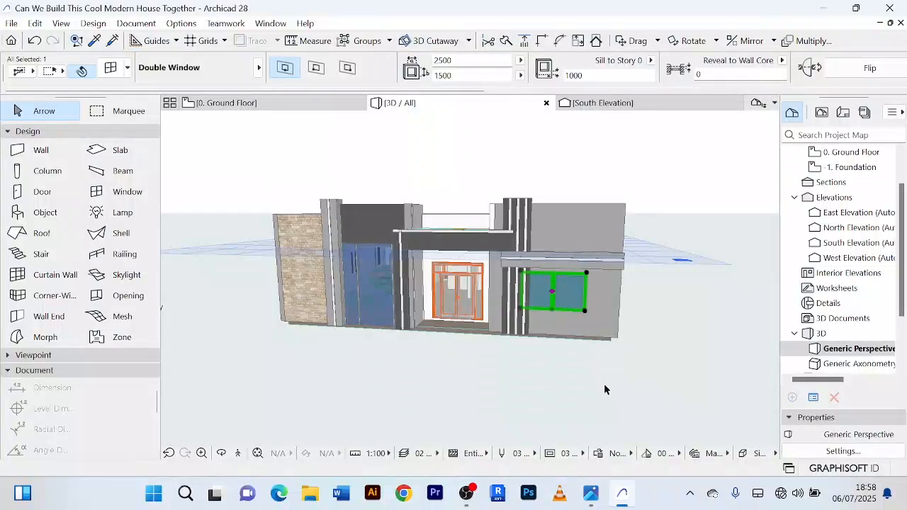
key("ctrl+t")
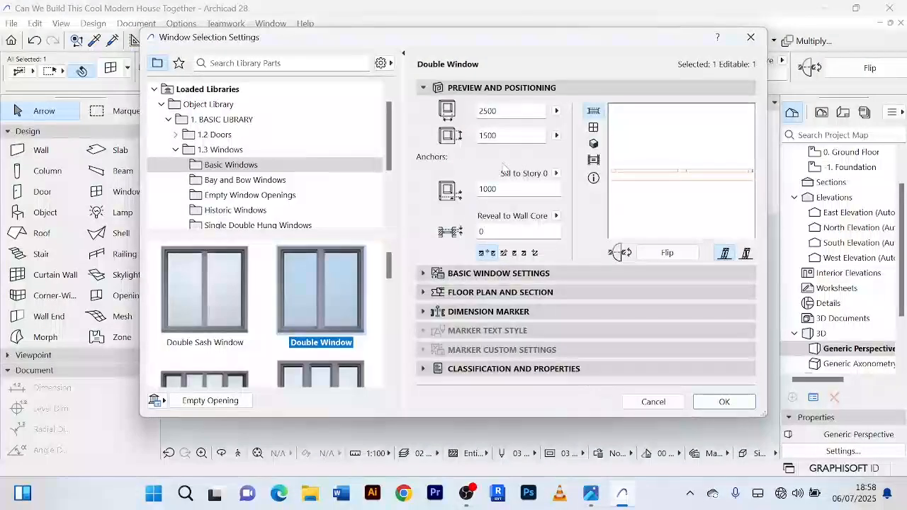
left_click_drag(498, 111, 474, 120)
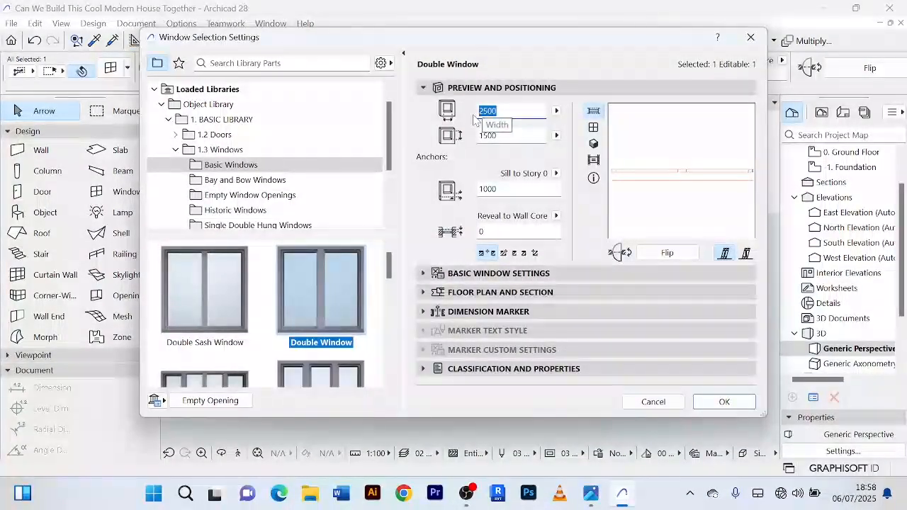
type("2000")
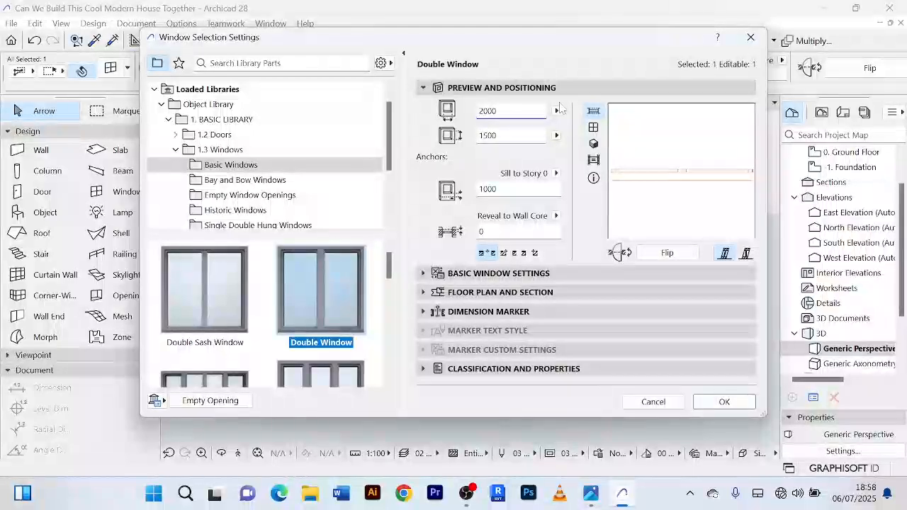
left_click(724, 402)
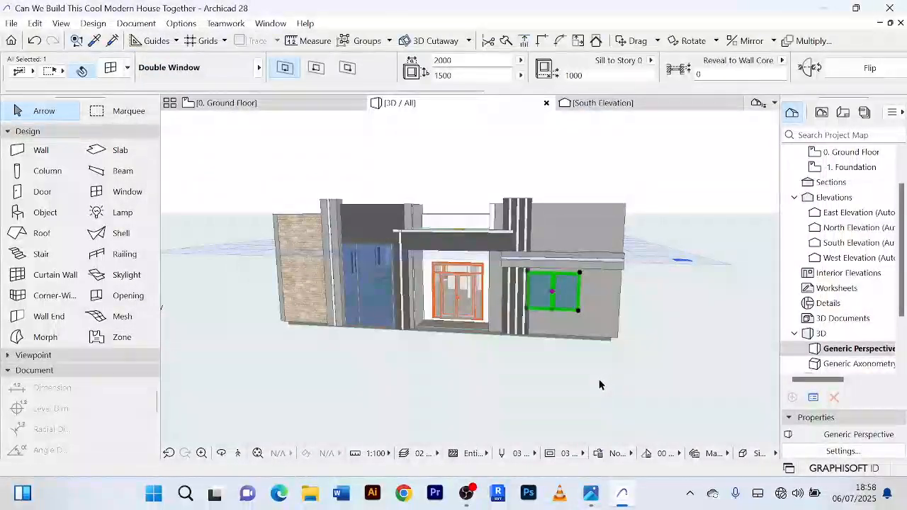
left_click(601, 385)
On the ground floor plan, nudge the Master Bedroom's front window away from the pilaster until it is 1000 mm from the outer corner.
scroll(555, 282, "up", 5)
scroll(605, 287, "down", 1)
middle_click_drag(609, 297, 612, 269)
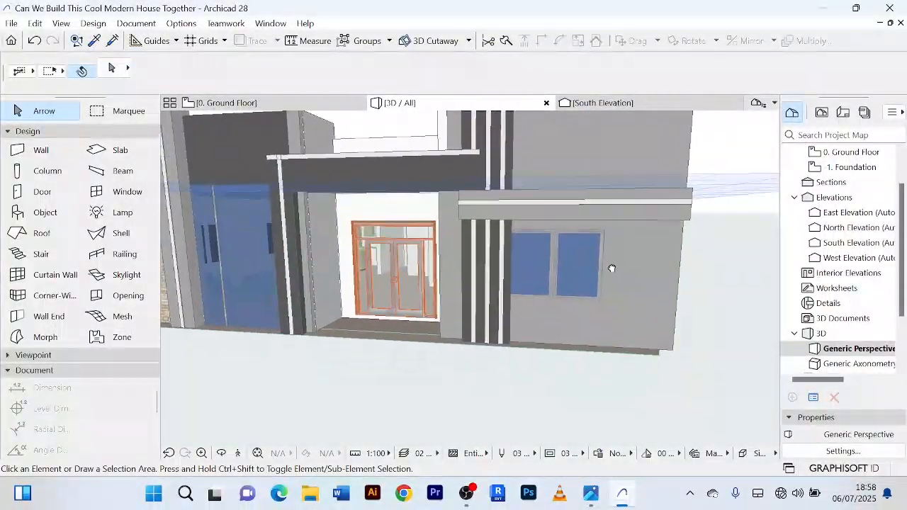
left_click(592, 280)
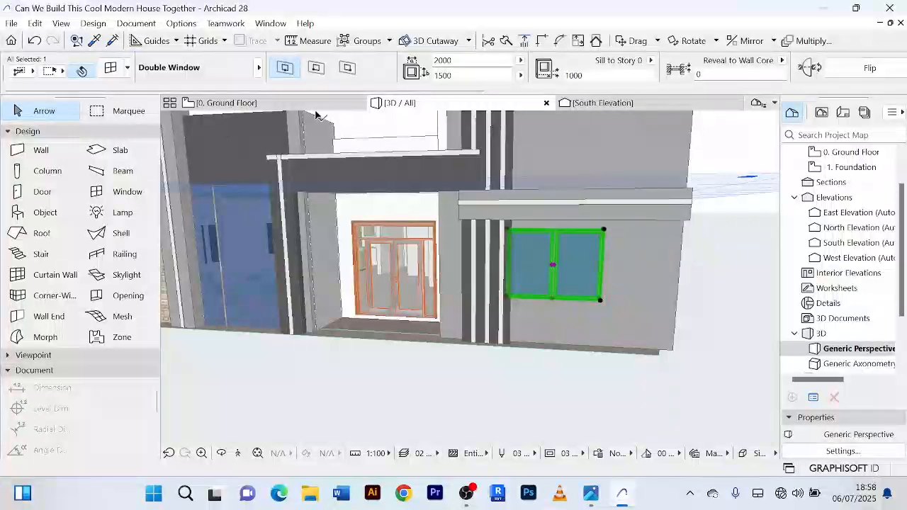
left_click(225, 103)
scroll(538, 340, "down", 5)
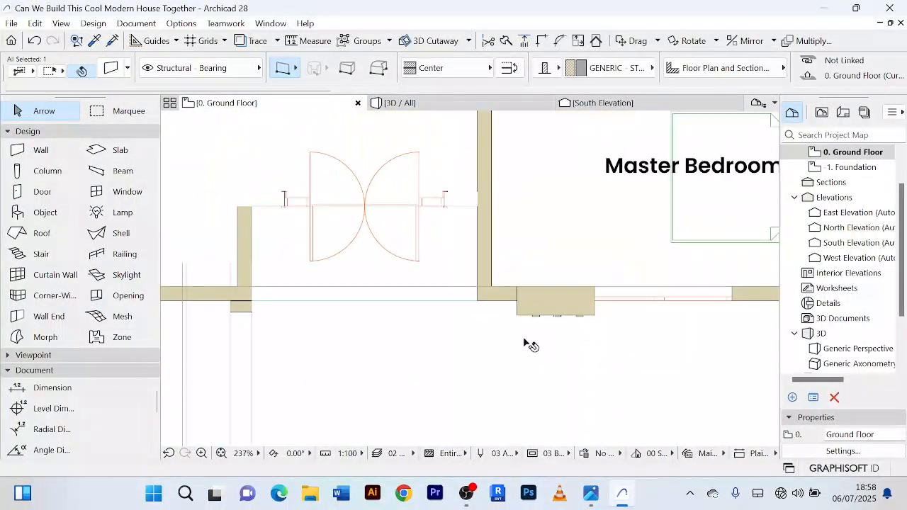
scroll(532, 351, "down", 2)
scroll(513, 316, "up", 2)
scroll(513, 316, "up", 2)
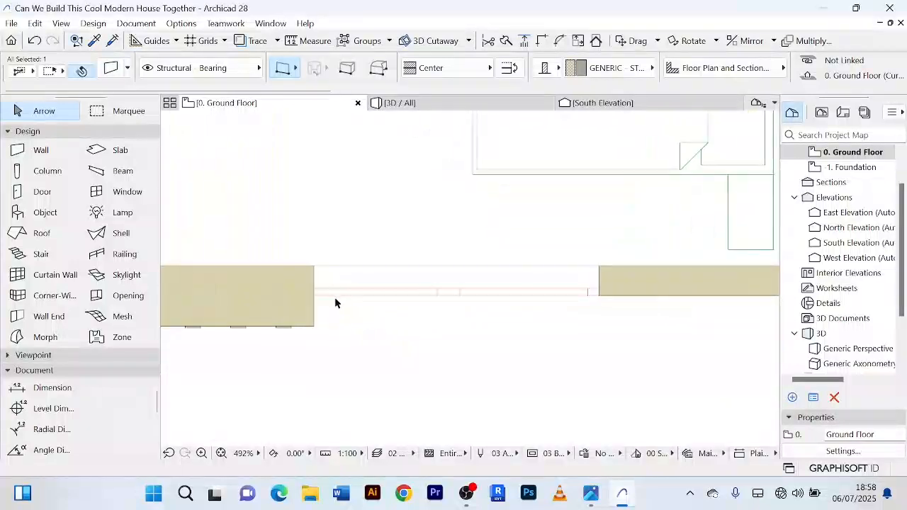
left_click(426, 360)
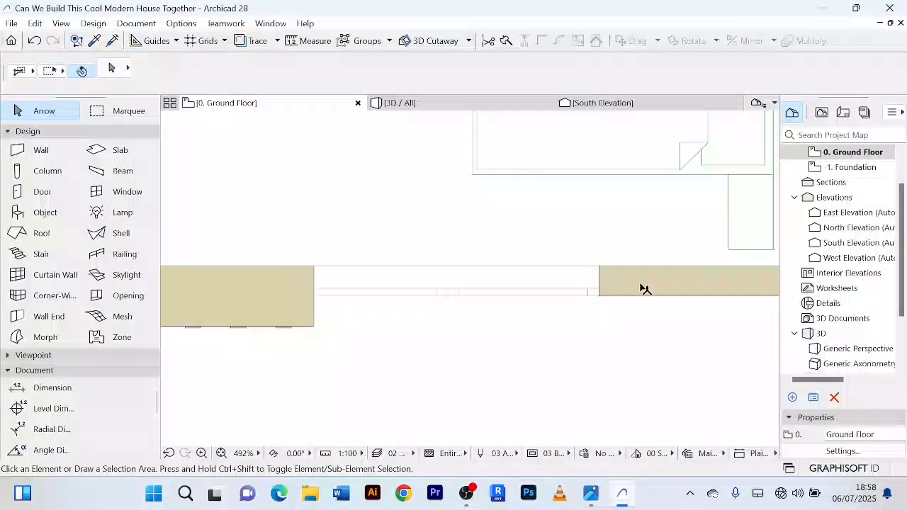
left_click(597, 294)
left_click(578, 336)
scroll(603, 262, "up", 4)
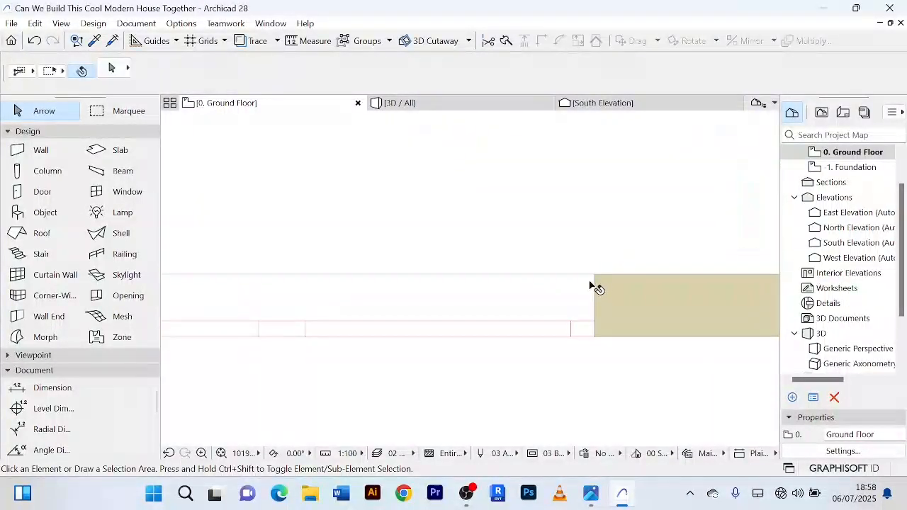
left_click(593, 277)
scroll(595, 312, "up", 3)
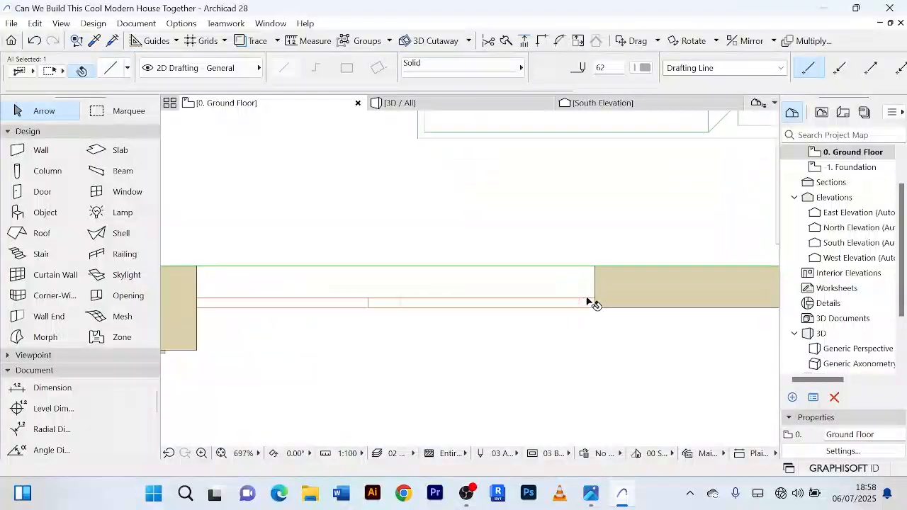
left_click(601, 317)
scroll(602, 371, "down", 10)
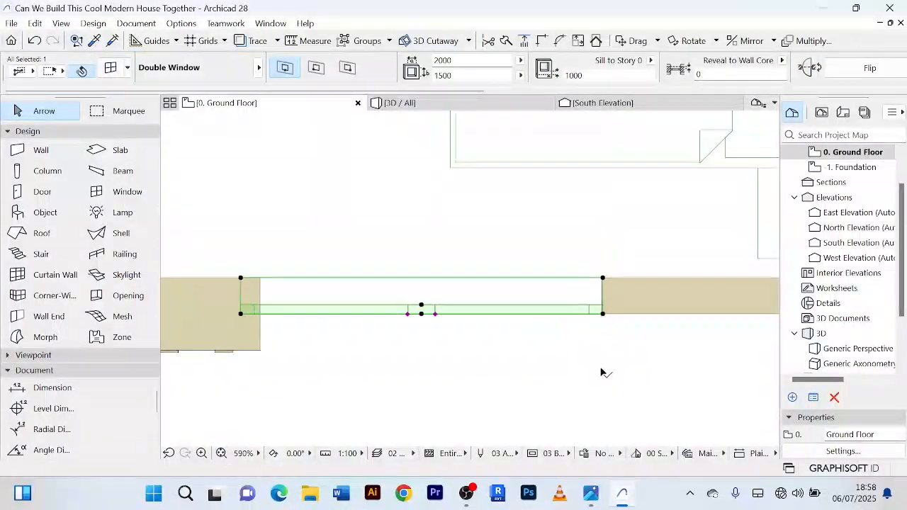
scroll(557, 382, "up", 2)
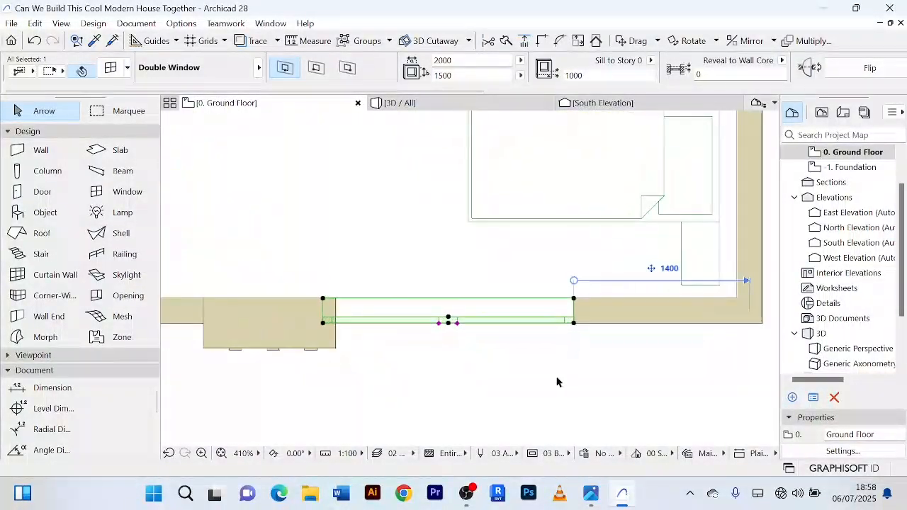
key("shift+Right")
key("shift+Right")
key("shift+Right")
key("shift+Right")
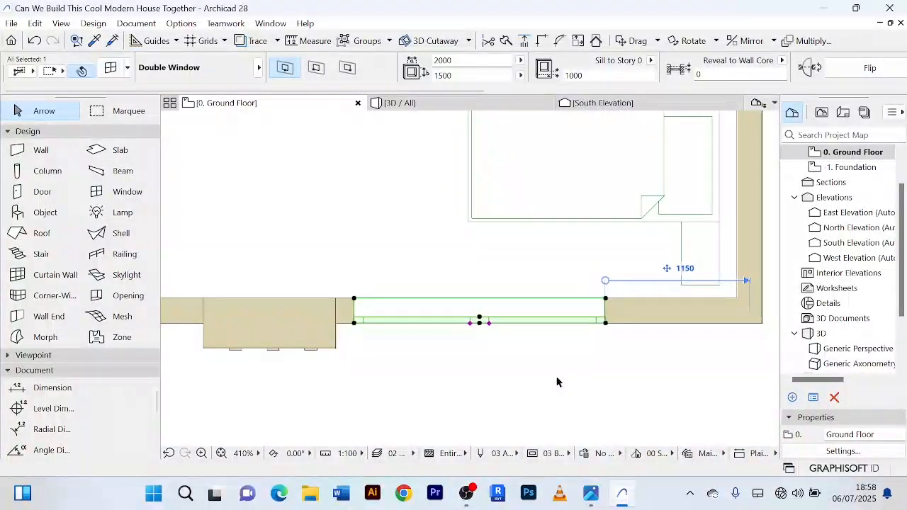
key("shift+Right")
key("shift+Right")
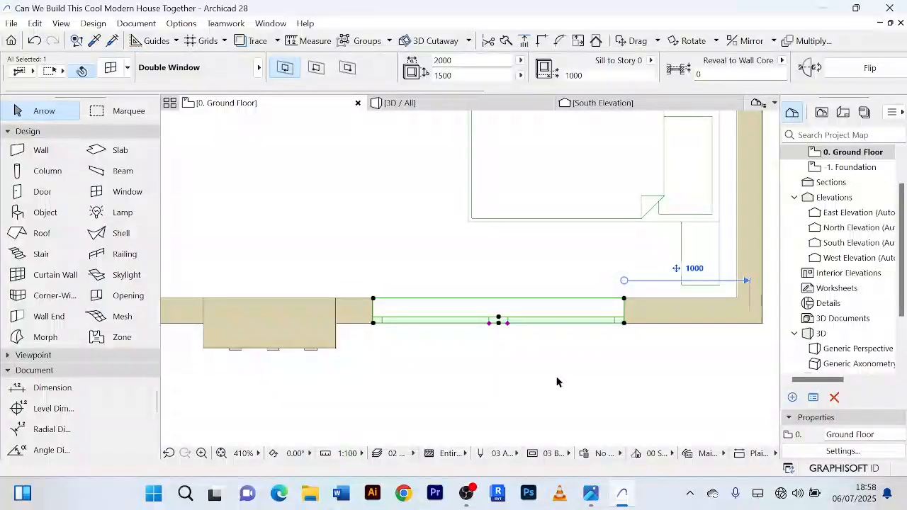
Check the window's placement in 3D, and nudge it on the ground floor plan until it is 800 mm from the outer corner.
left_click(403, 105)
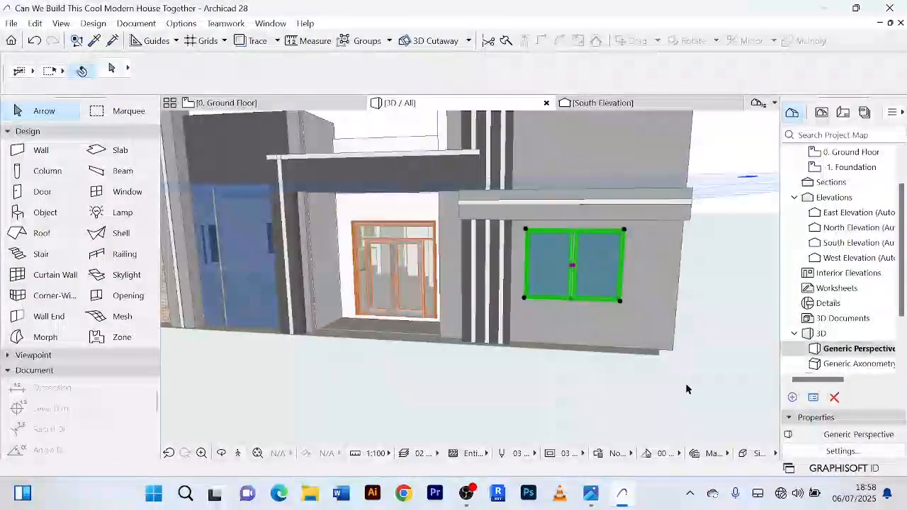
middle_click_drag(666, 407, 676, 379)
left_click(652, 408)
middle_click_drag(651, 408, 633, 388)
scroll(633, 367, "down", 5)
left_click(226, 103)
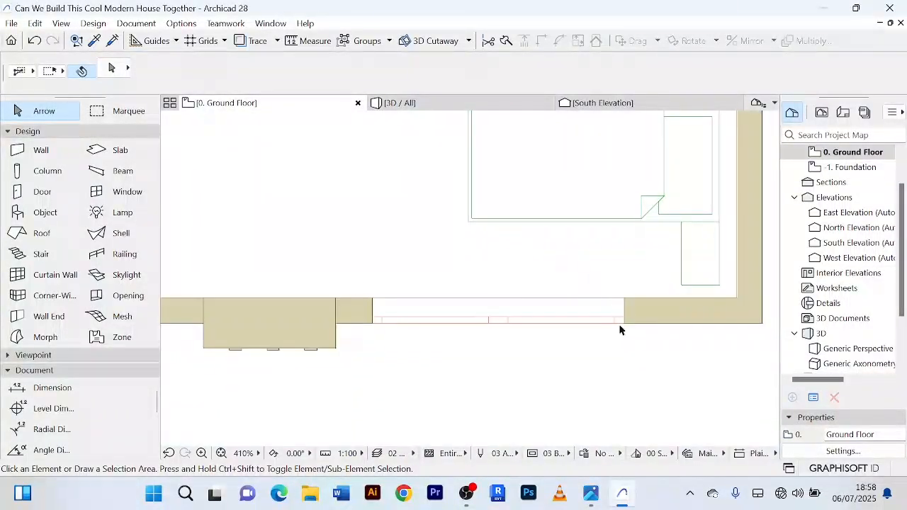
scroll(625, 317, "up", 3)
left_click(631, 345)
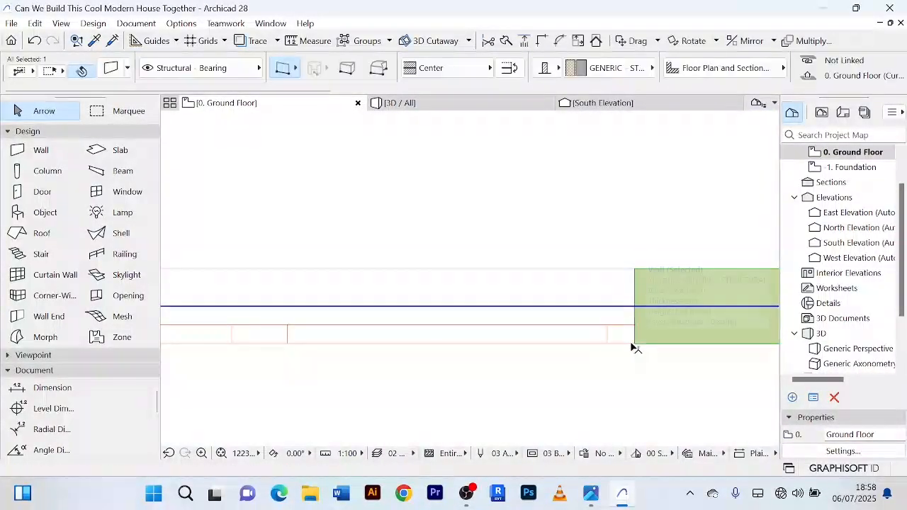
left_click(632, 363)
scroll(640, 274, "up", 3)
left_click(630, 273)
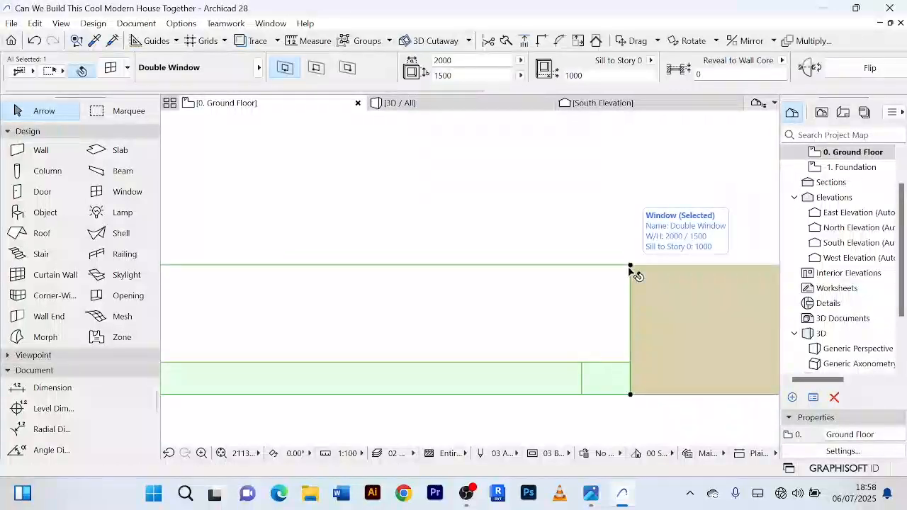
scroll(628, 362, "down", 10)
key("shift+Right")
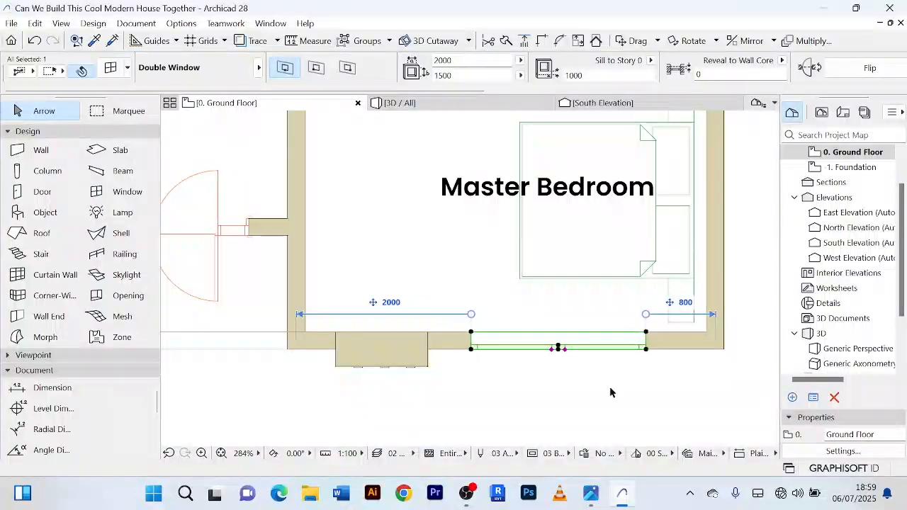
left_click(607, 387)
Inspect the base of the Master Bedroom's side wall in 3D and select the floor slab beneath it.
left_click(426, 103)
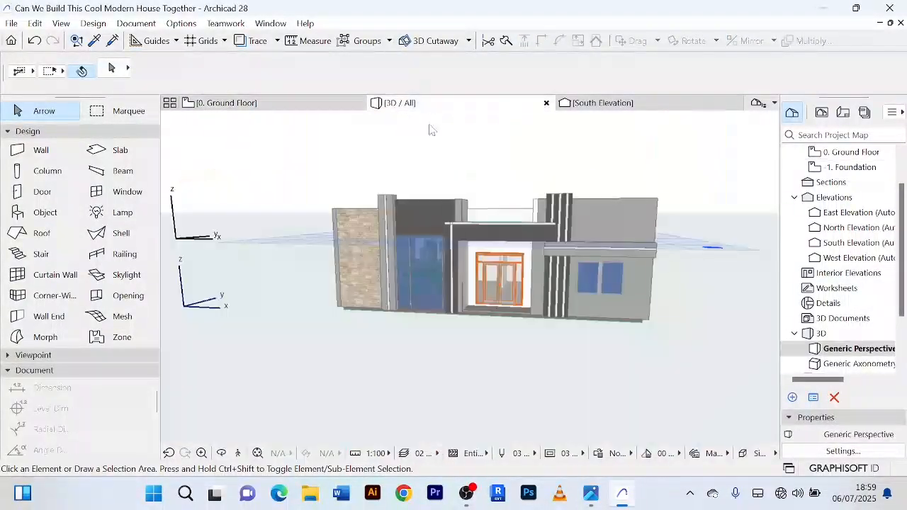
left_click_drag(627, 389, 646, 300)
middle_click_drag(647, 300, 417, 321, "shift")
scroll(517, 295, "up", 5)
scroll(528, 299, "up", 10)
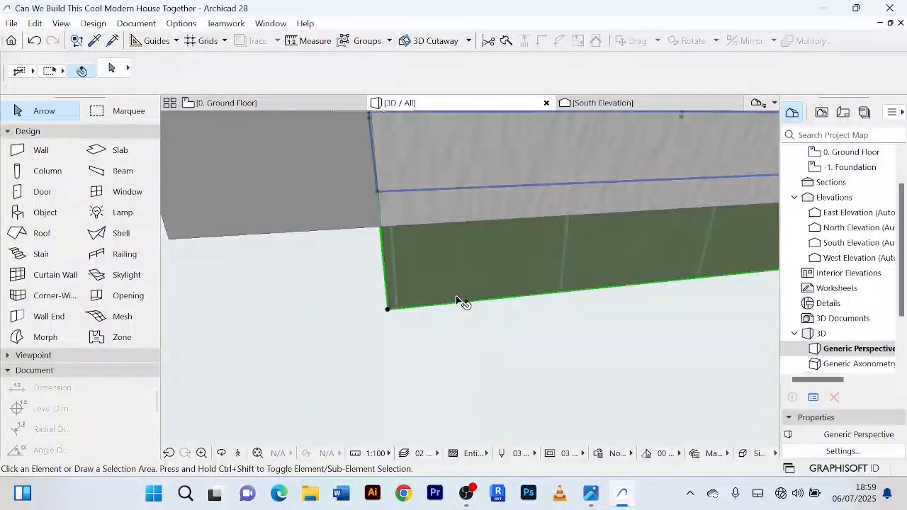
left_click(462, 300)
scroll(465, 300, "down", 6)
On the ground floor plan, offset all edges of the floor slab outward by 200 mm to the walls' outer corner.
left_click(223, 104)
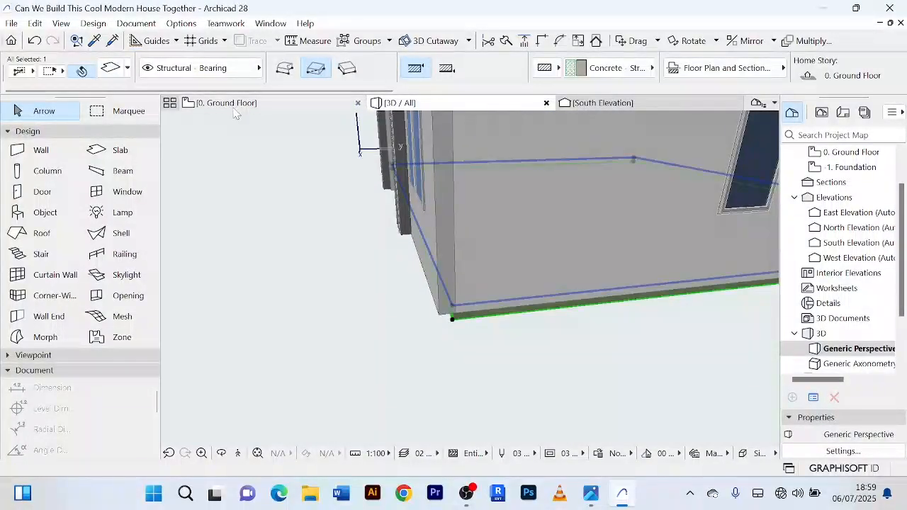
scroll(357, 294, "down", 5)
scroll(384, 275, "down", 2)
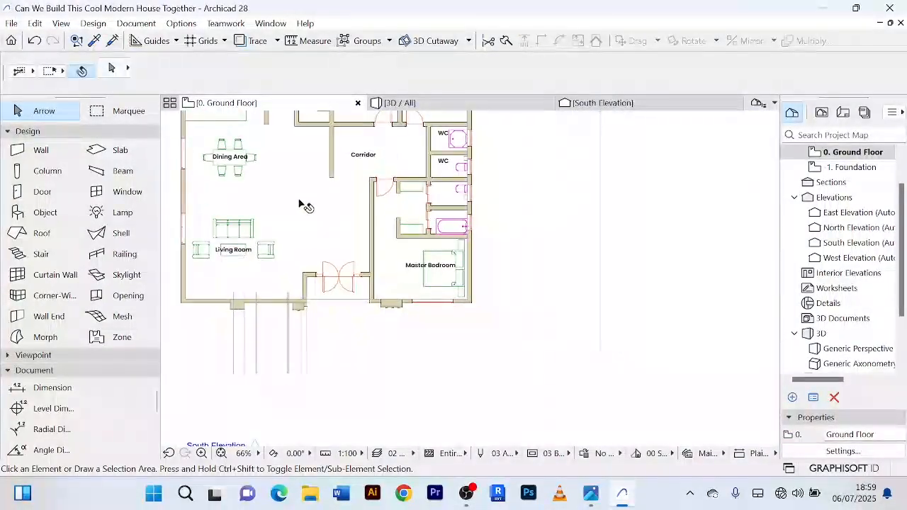
left_click(313, 231)
scroll(556, 255, "down", 3)
middle_click_drag(556, 256, 576, 281)
scroll(311, 148, "up", 10)
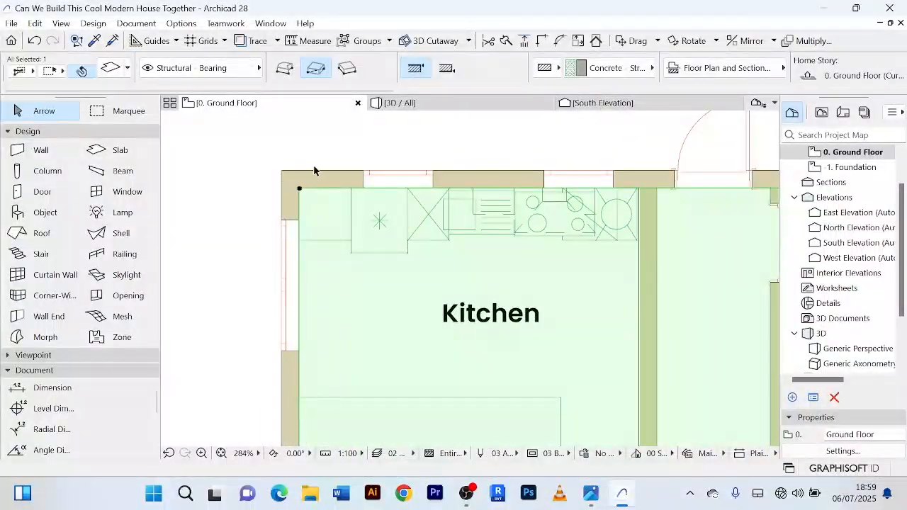
scroll(348, 166, "down", 8)
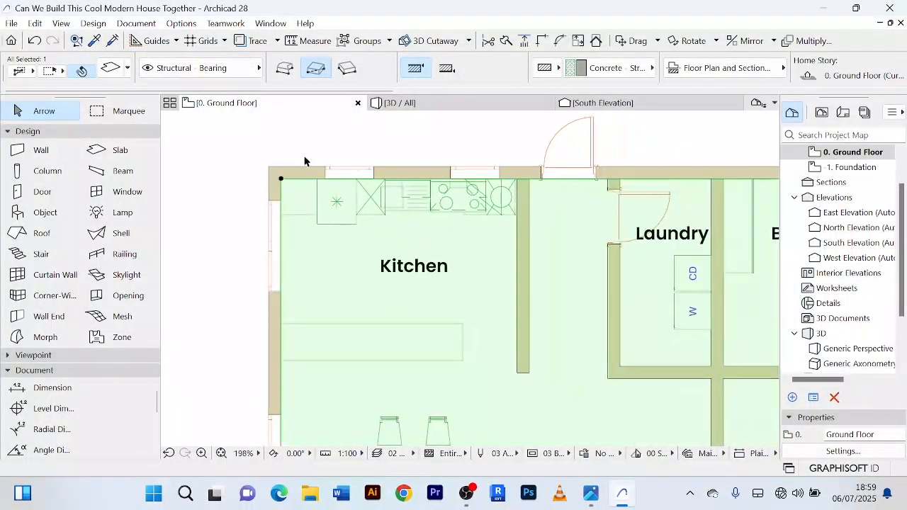
middle_click_drag(437, 322, 440, 278)
scroll(368, 308, "up", 3)
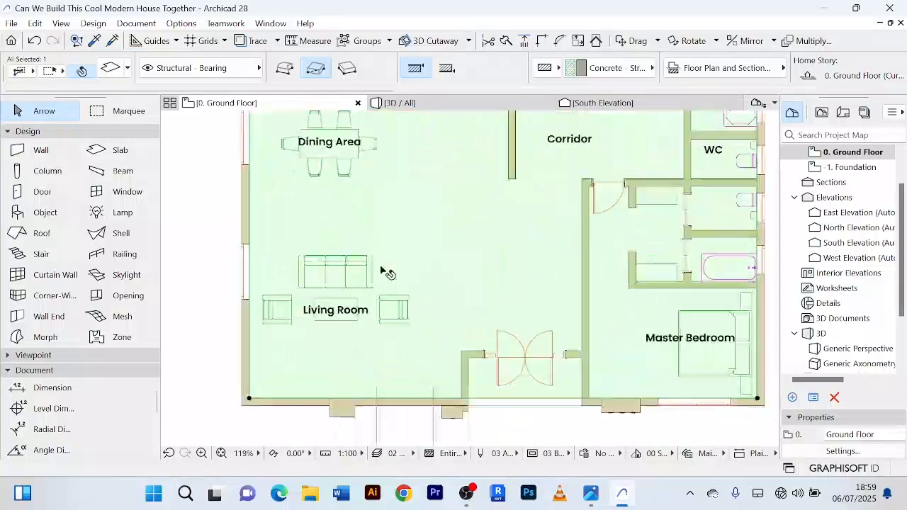
scroll(384, 255, "down", 4)
middle_click_drag(394, 253, 396, 325)
scroll(424, 363, "up", 8)
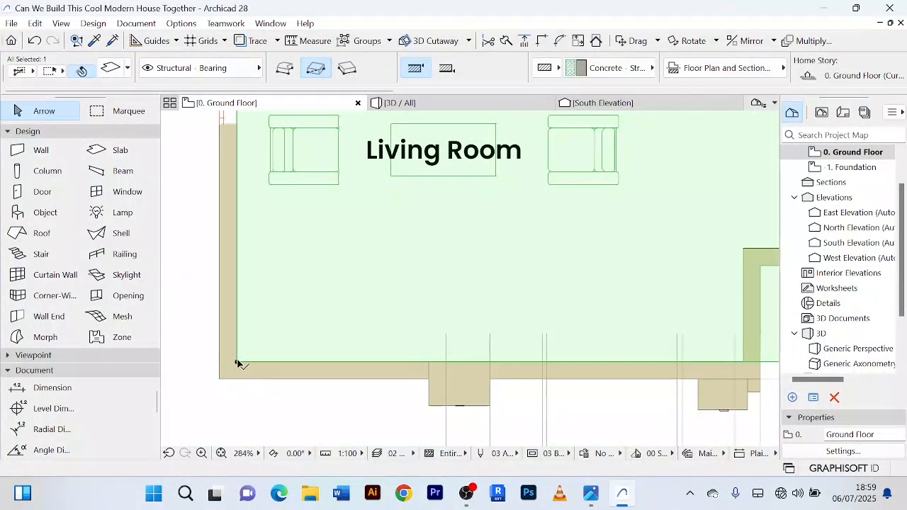
left_click(238, 363)
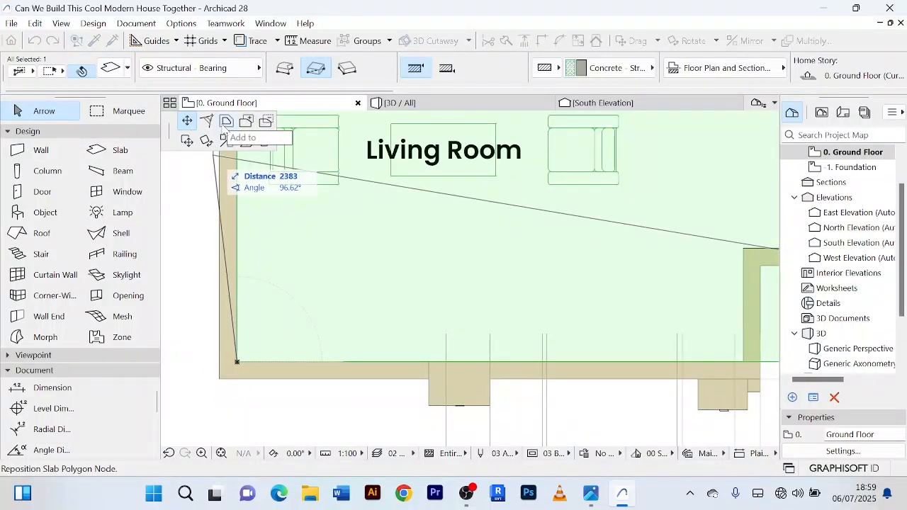
left_click(226, 122)
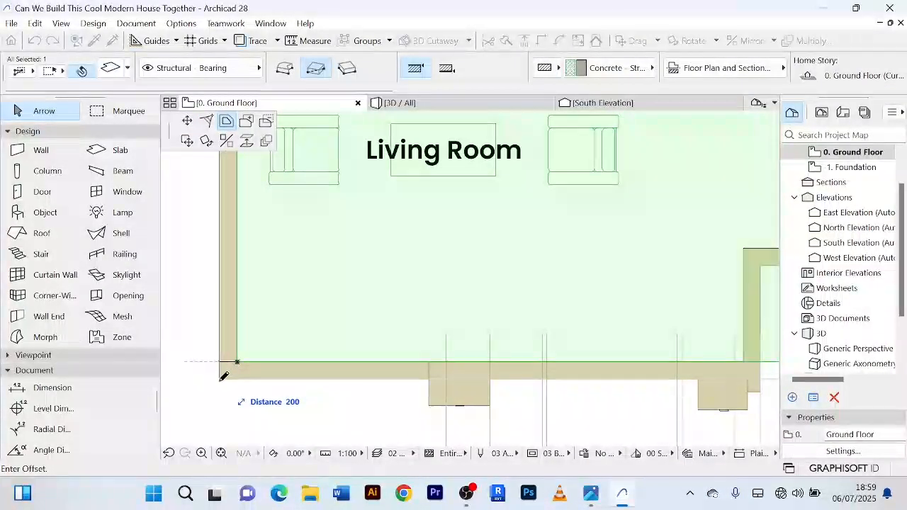
left_click(223, 375)
Check the offset slab's corners on the ground floor plan and its side edge against the walls in 3D.
scroll(221, 377, "down", 6)
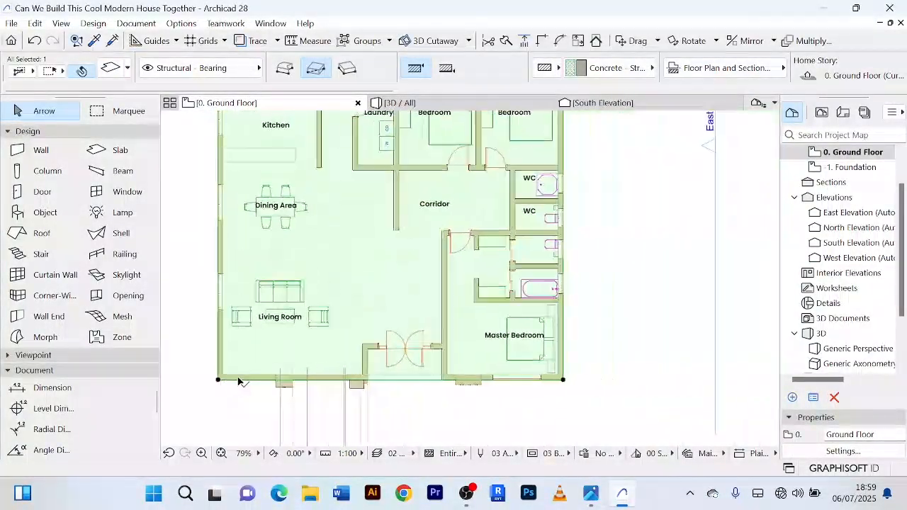
scroll(309, 236, "up", 6)
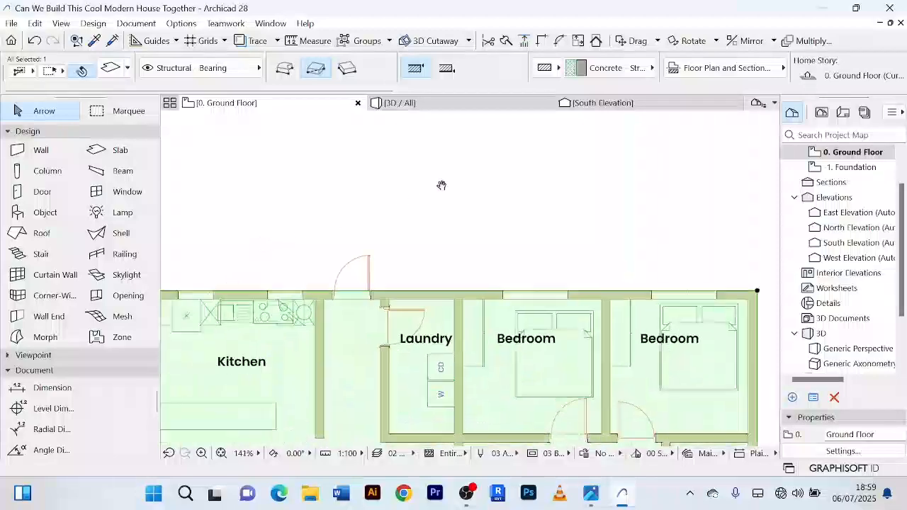
scroll(331, 210, "up", 3)
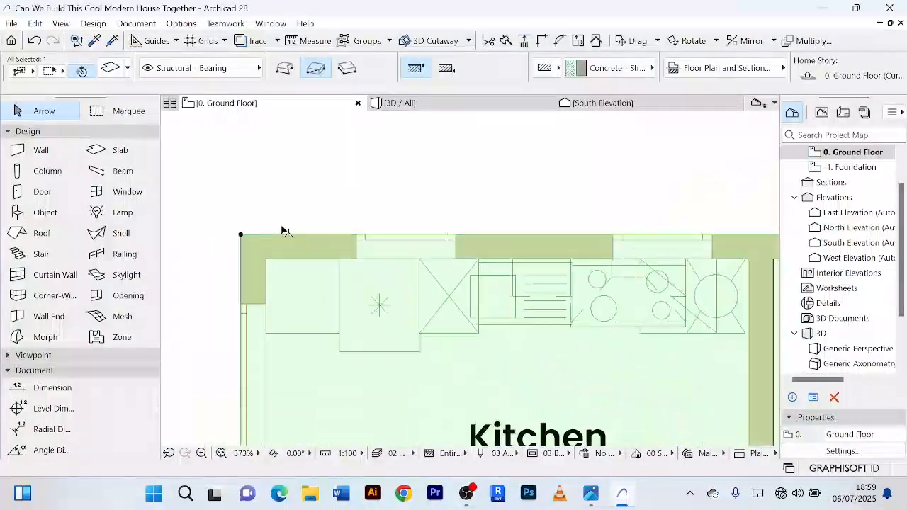
scroll(345, 211, "down", 5)
scroll(468, 154, "down", 4)
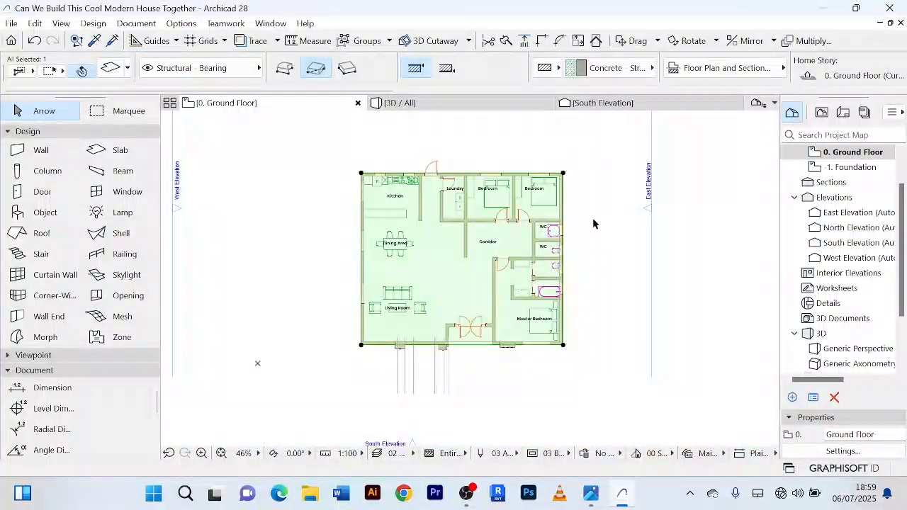
left_click(481, 128)
left_click(448, 106)
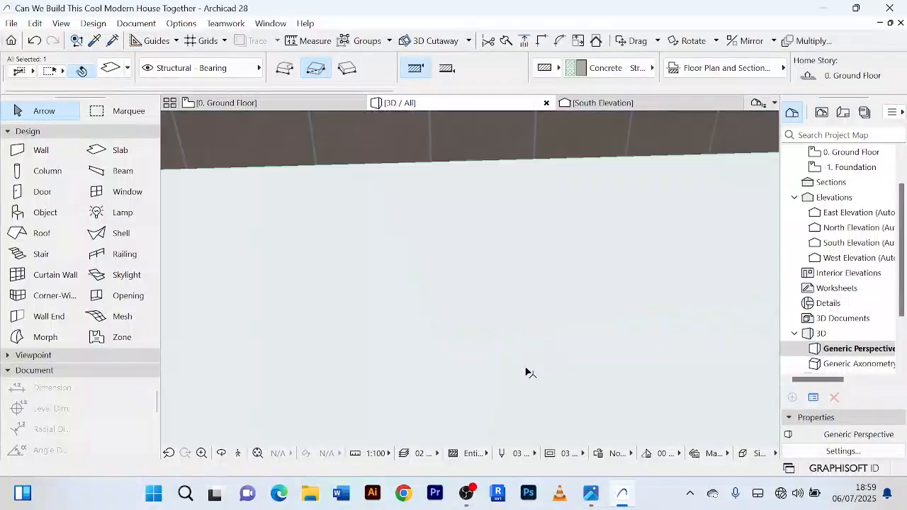
scroll(470, 364, "down", 1)
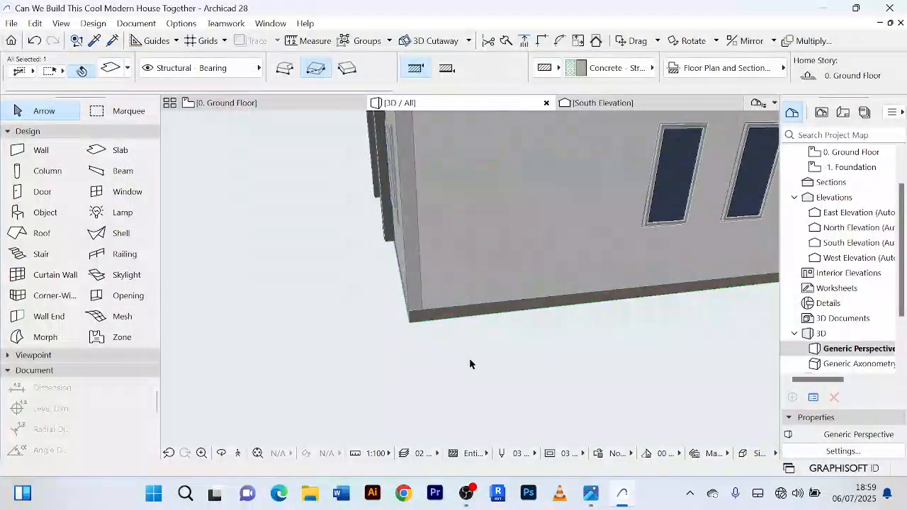
middle_click_drag(470, 364, 431, 319, "shift")
left_click(589, 343)
scroll(340, 272, "up", 3)
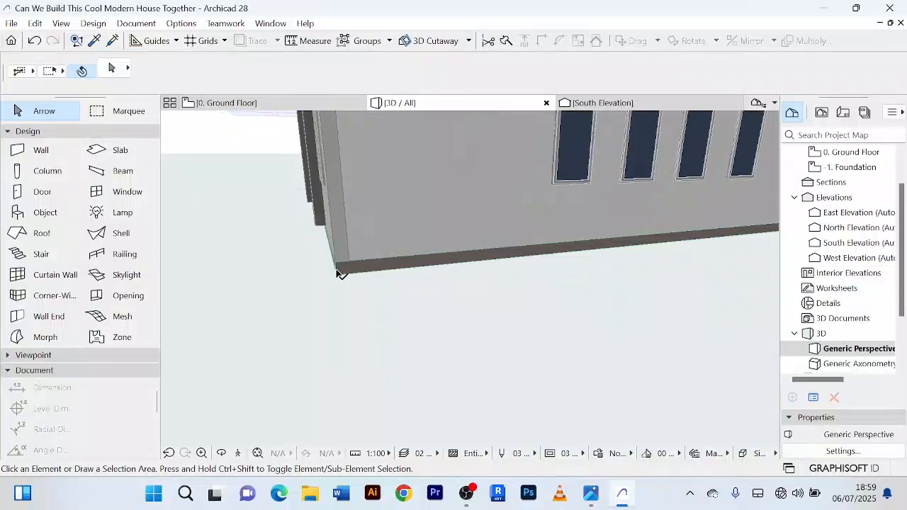
scroll(347, 275, "down", 2)
scroll(370, 338, "down", 3)
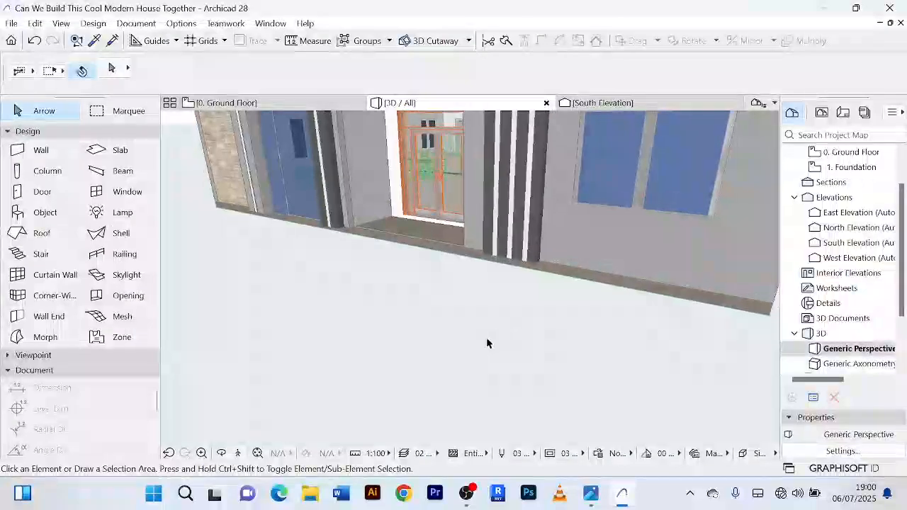
Examine the entrance porch floor and the slab's front edge in 3D.
scroll(511, 331, "down", 3)
middle_click_drag(457, 337, 404, 336, "shift")
scroll(366, 311, "up", 2)
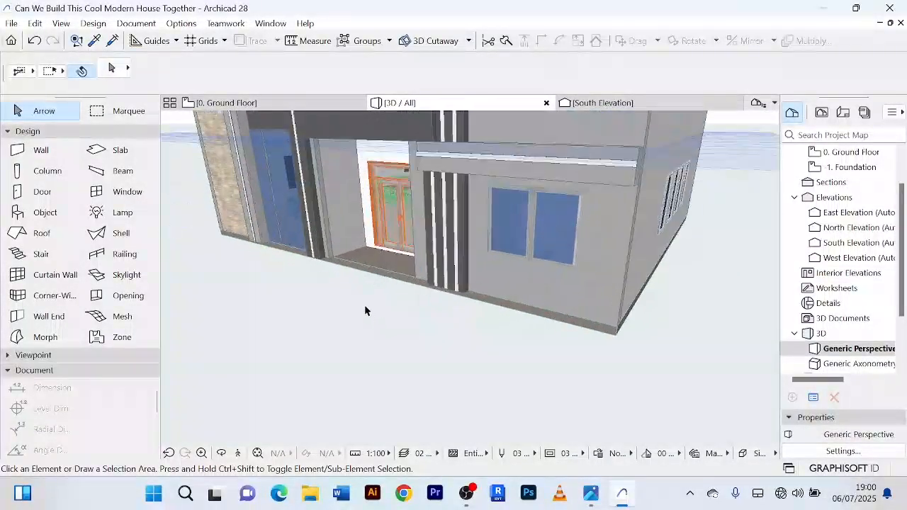
scroll(397, 262, "up", 5)
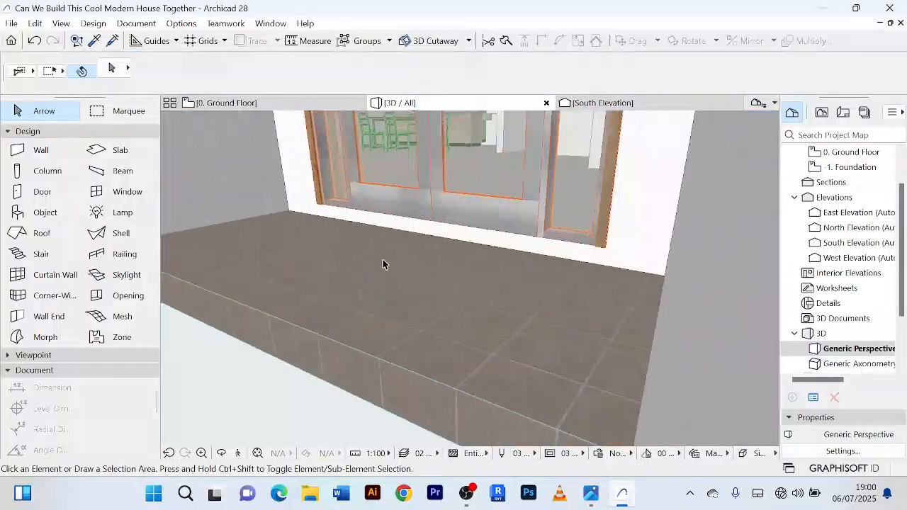
scroll(384, 263, "down", 1)
middle_click_drag(384, 263, 423, 311)
scroll(414, 333, "down", 4)
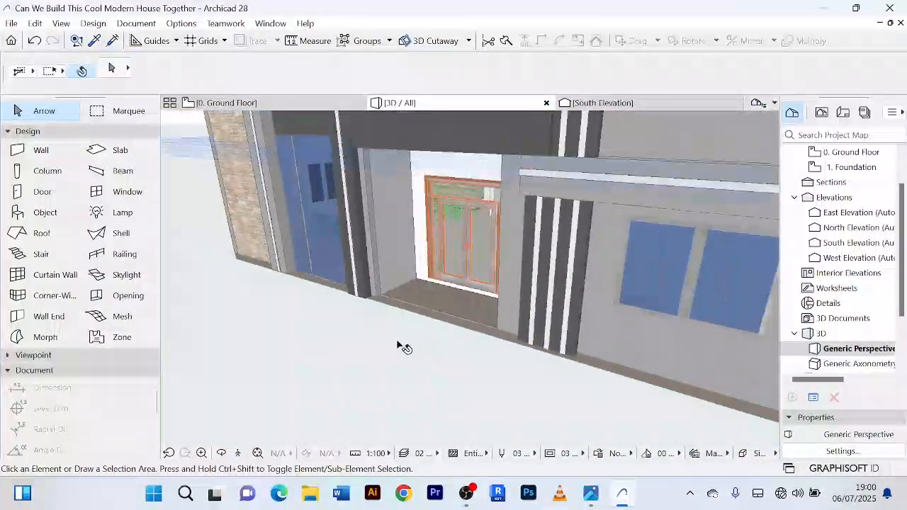
scroll(399, 345, "down", 1)
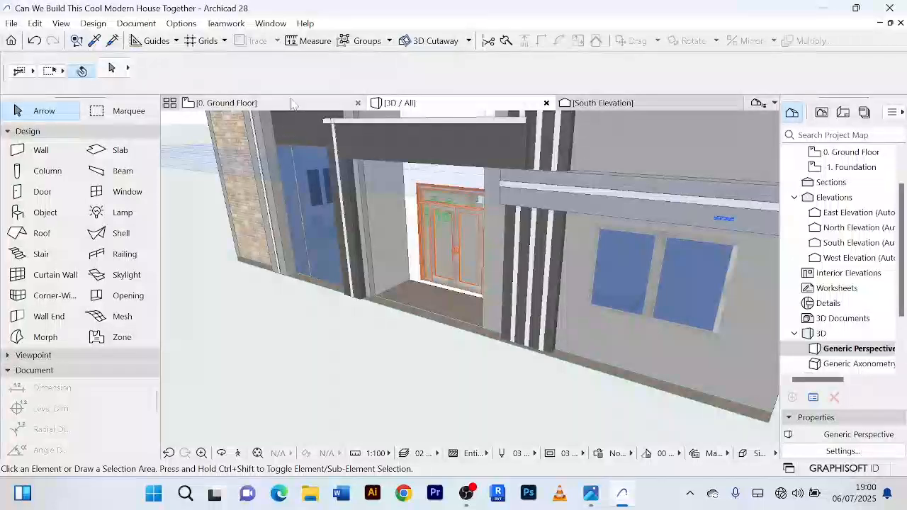
On the ground floor plan, add a rectangle about 14297 by 485 mm to the floor slab along the house's whole front.
left_click(292, 103)
left_click(448, 298)
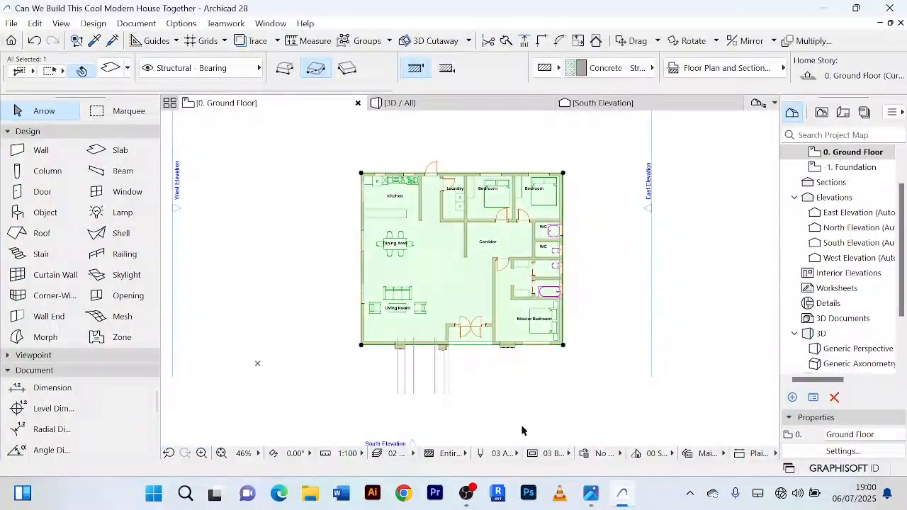
scroll(516, 418, "up", 4)
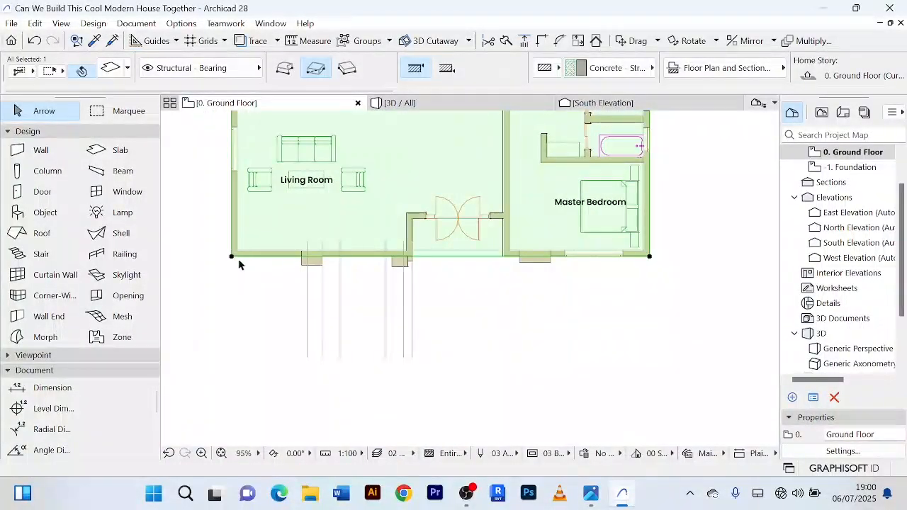
scroll(239, 264, "up", 4)
left_click(226, 254)
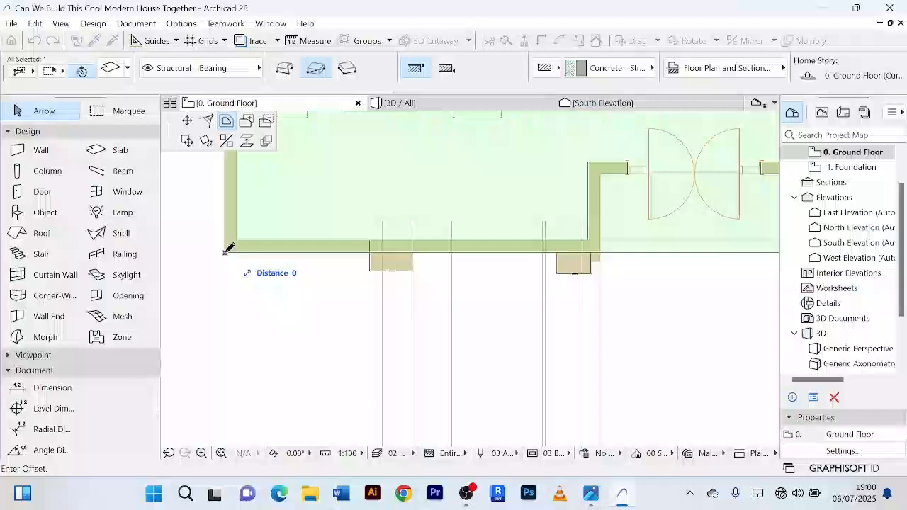
left_click(247, 122)
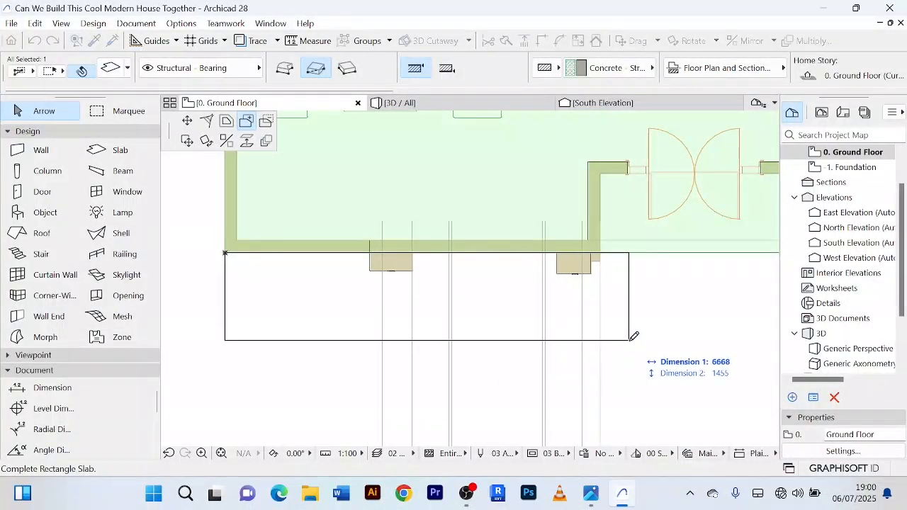
scroll(660, 342, "down", 3)
middle_click_drag(660, 341, 425, 367)
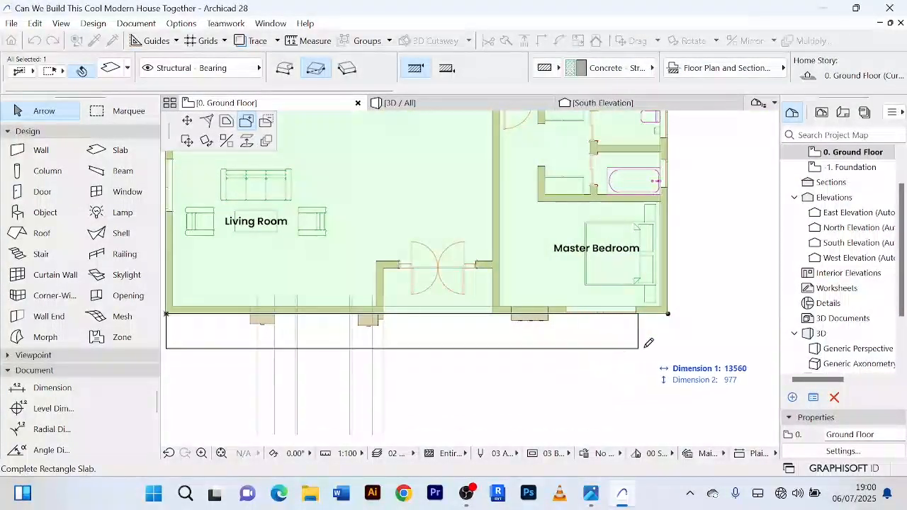
scroll(662, 338, "up", 2)
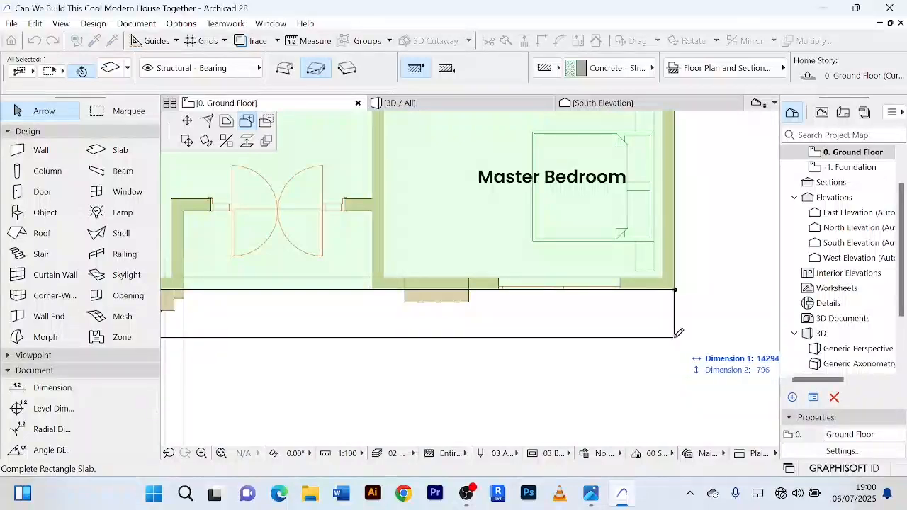
scroll(679, 327, "up", 2)
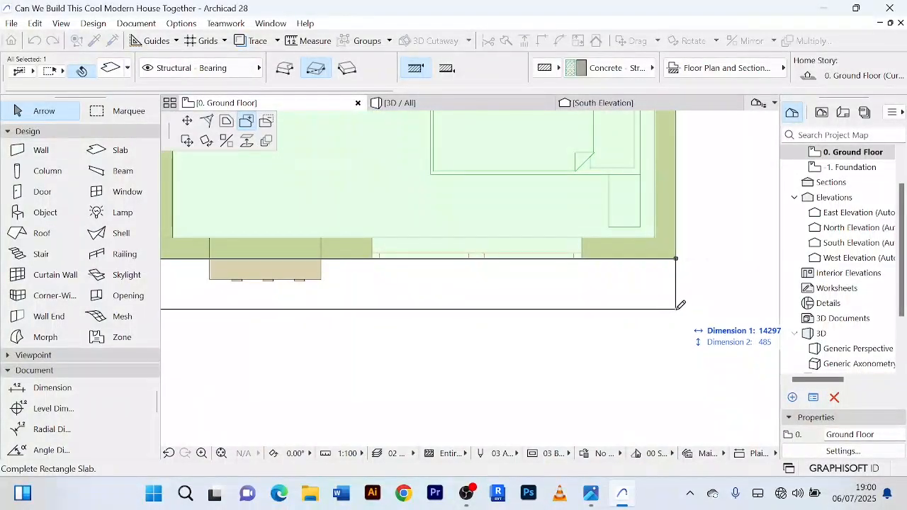
left_click(680, 305)
scroll(678, 314, "down", 5)
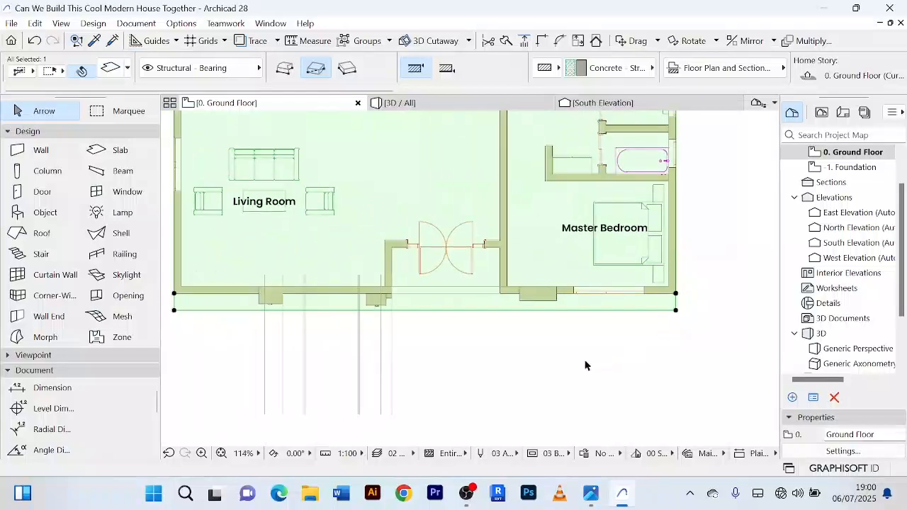
Check the extended slab in 3D along the entrance and the striped pilaster.
left_click(415, 103)
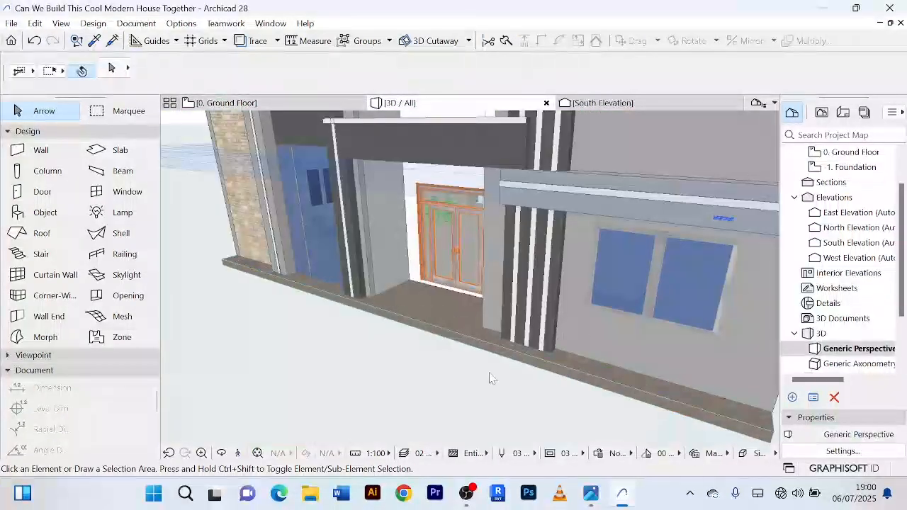
left_click(456, 384)
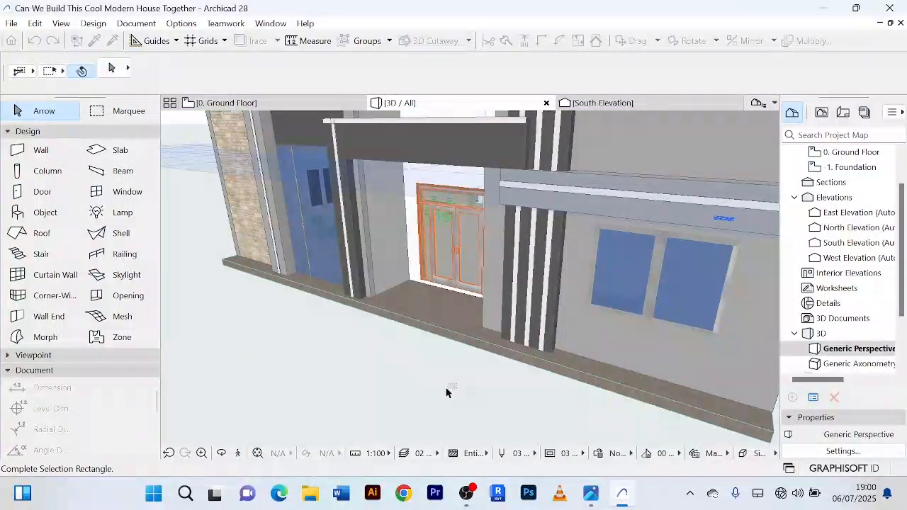
left_click(378, 412)
scroll(377, 415, "up", 3)
scroll(376, 415, "down", 3)
middle_click_drag(376, 415, 371, 392)
scroll(332, 391, "down", 5)
scroll(347, 358, "up", 3)
scroll(348, 354, "up", 3)
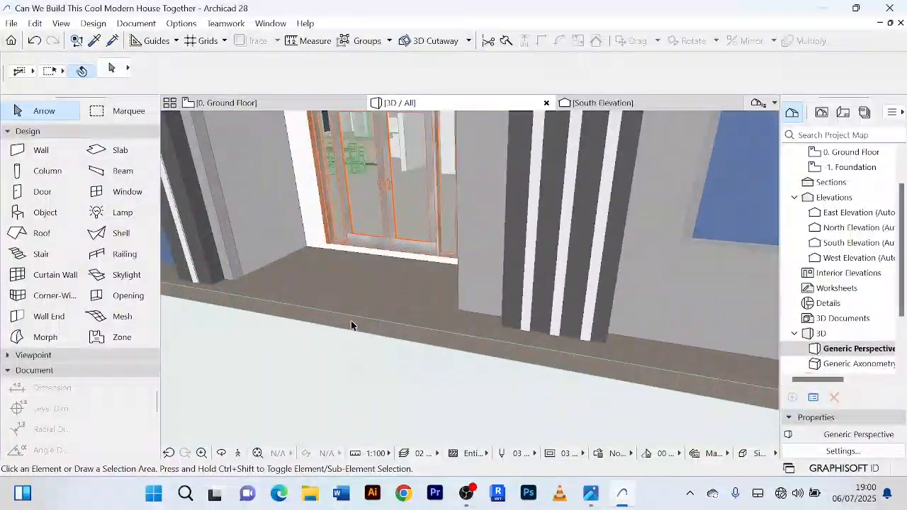
Inspect the front door's threshold up close, and view the whole front facade with its slab in 3D.
scroll(352, 322, "down", 3)
middle_click_drag(352, 321, 275, 285, "shift")
scroll(340, 265, "up", 3)
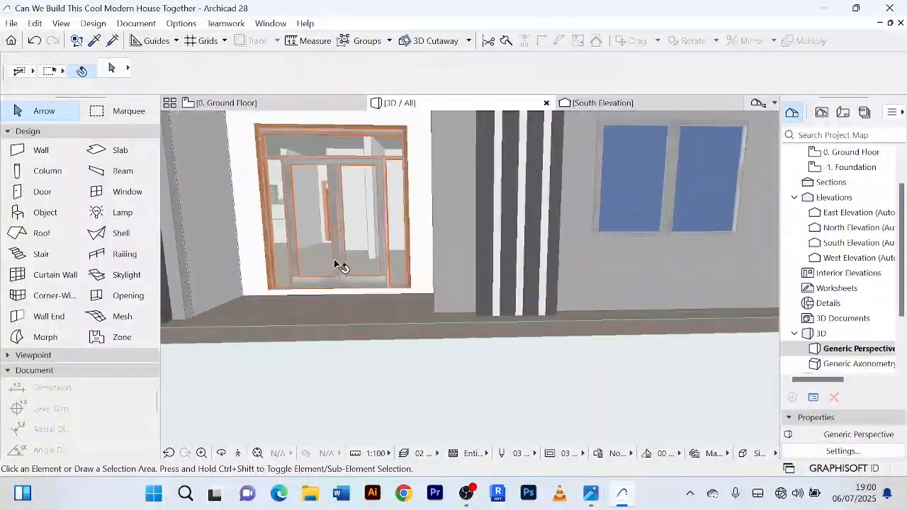
scroll(345, 225, "down", 5)
middle_click_drag(360, 306, 481, 377, "shift")
scroll(330, 305, "up", 3)
scroll(331, 308, "down", 5)
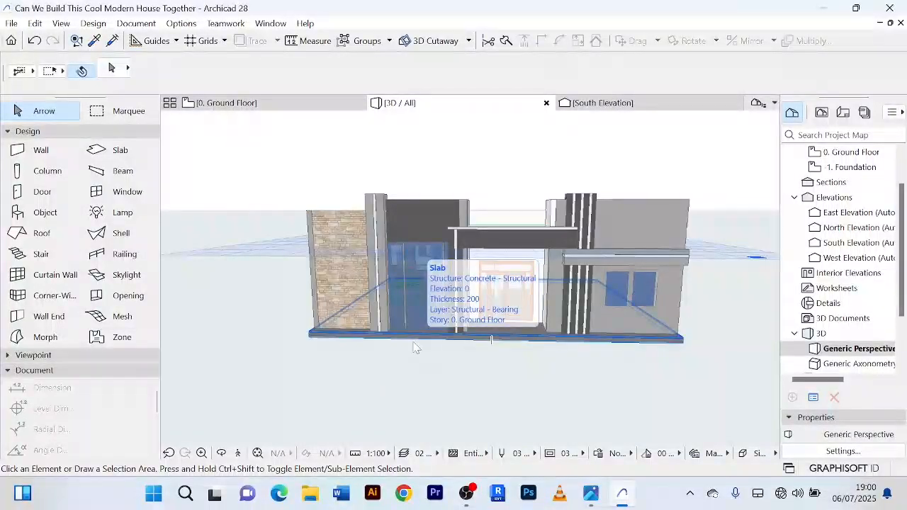
Examine the complete front facade in 3D at several distances, from the stone-clad end to the bedroom window.
middle_click_drag(566, 190, 500, 174, "shift")
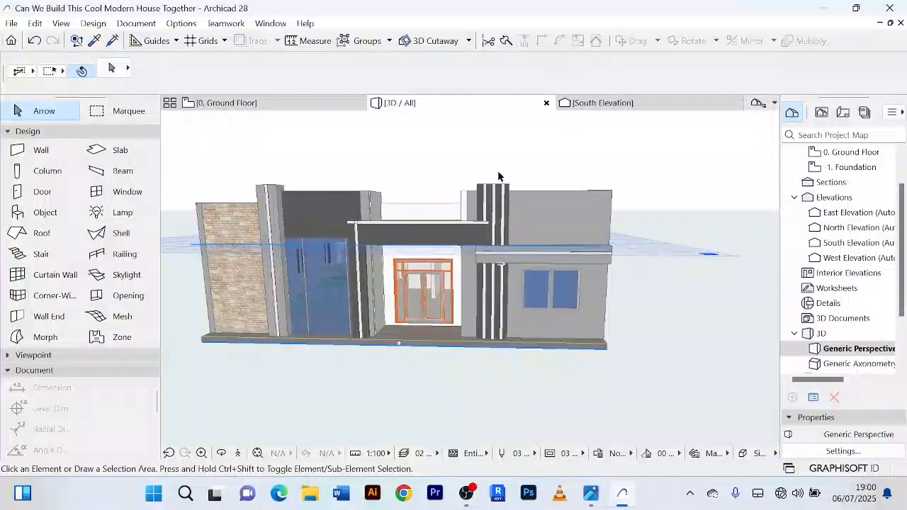
scroll(393, 178, "up", 2)
scroll(393, 179, "down", 2)
middle_click_drag(393, 179, 446, 161)
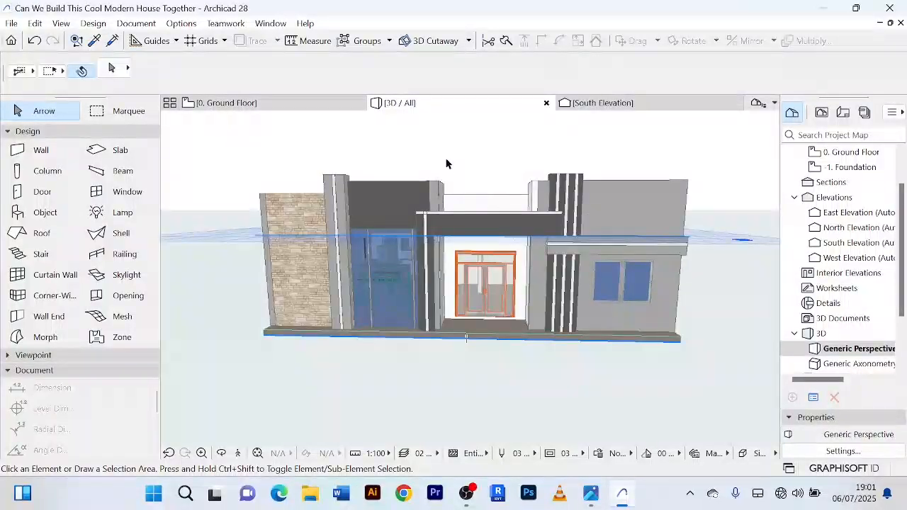
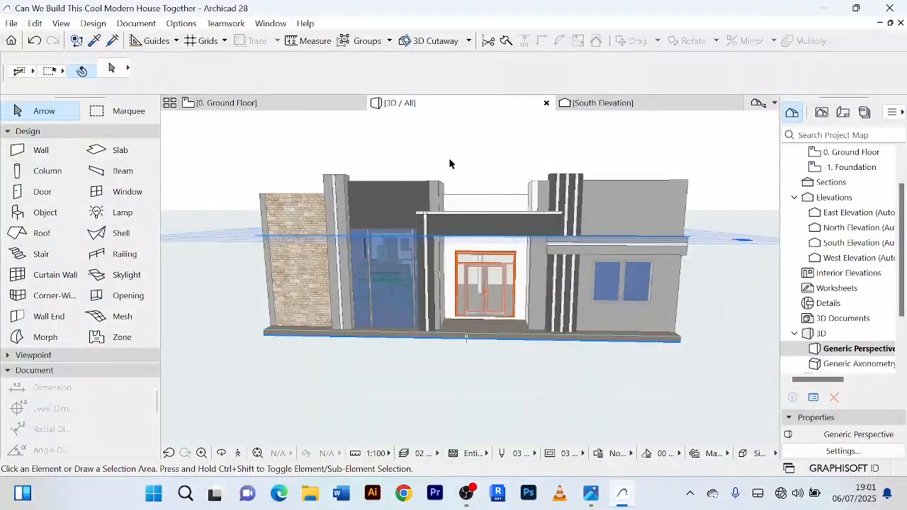
scroll(450, 159, "down", 2)
scroll(275, 170, "down", 2)
middle_click_drag(275, 172, 333, 209)
scroll(418, 196, "down", 2)
scroll(454, 208, "down", 3)
scroll(600, 378, "up", 5)
middle_click_drag(605, 318, 637, 352)
scroll(636, 349, "down", 2)
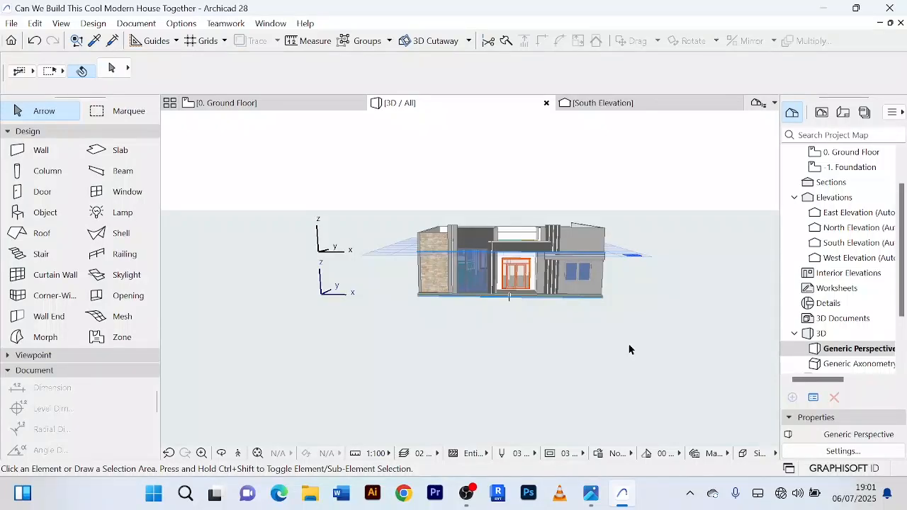
scroll(575, 320, "up", 10)
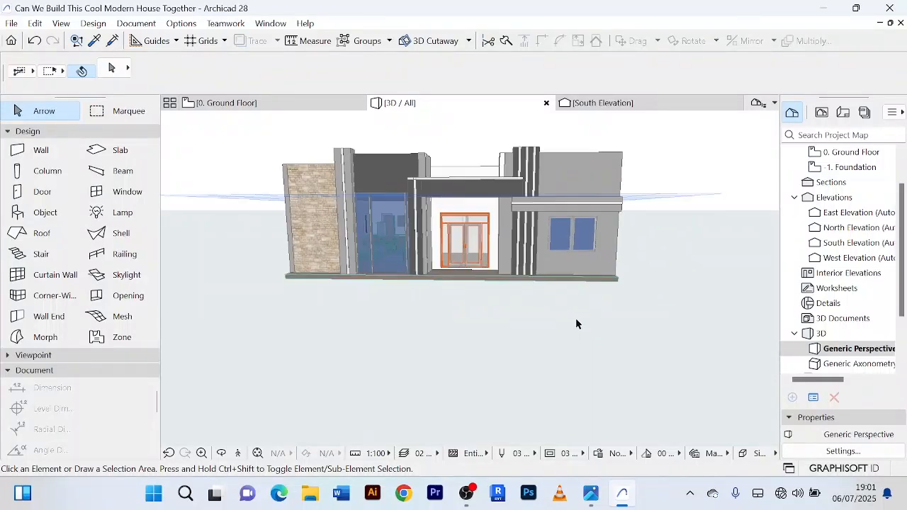
scroll(608, 333, "down", 10)
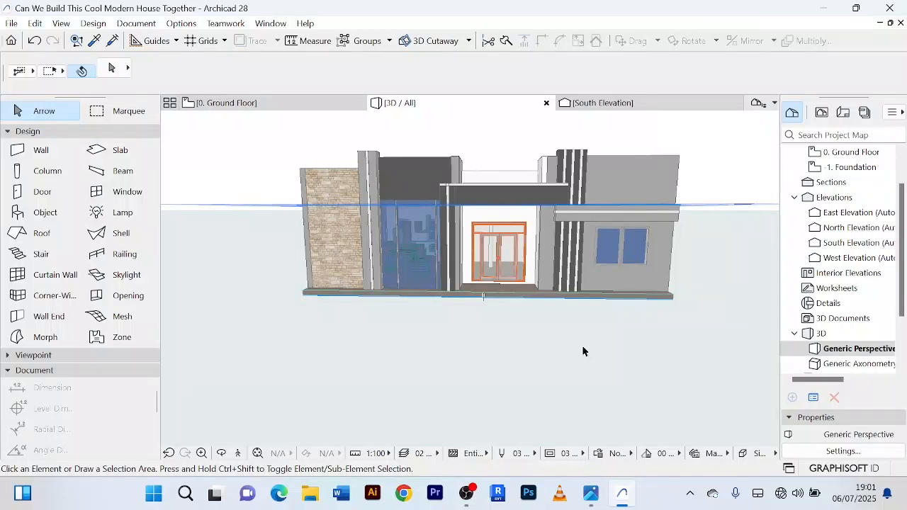
Examine the house in 3D from the front corner beside the bedroom window and obliquely along the facade.
middle_click_drag(583, 354, 399, 360, "shift")
right_click(401, 358)
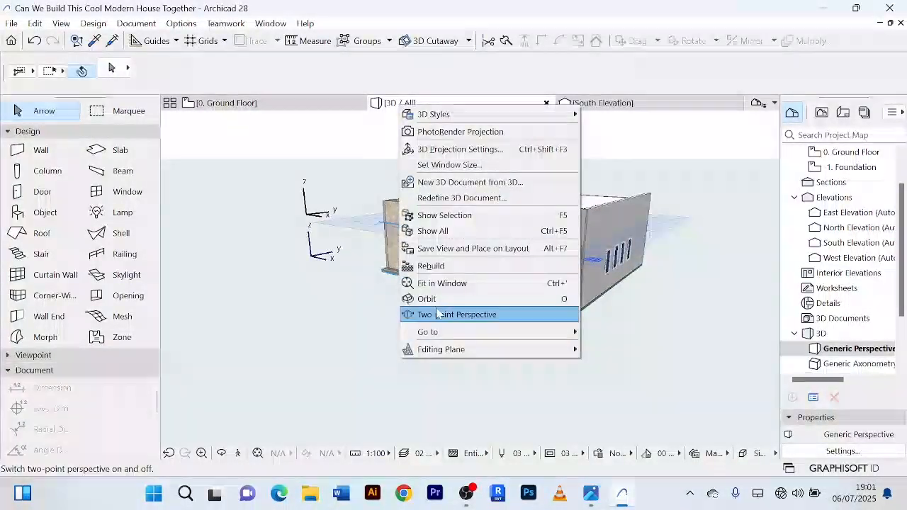
left_click(322, 326)
left_click(60, 112)
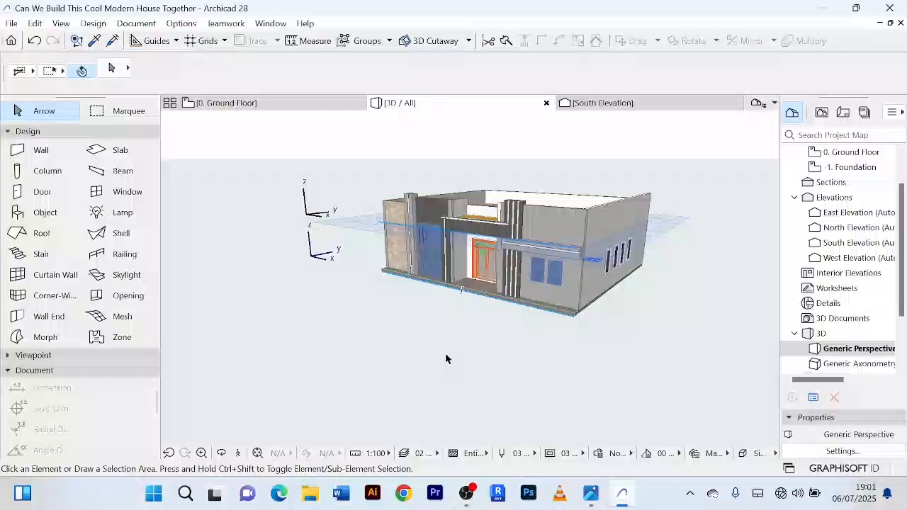
left_click(395, 348)
middle_click_drag(395, 348, 541, 348, "shift")
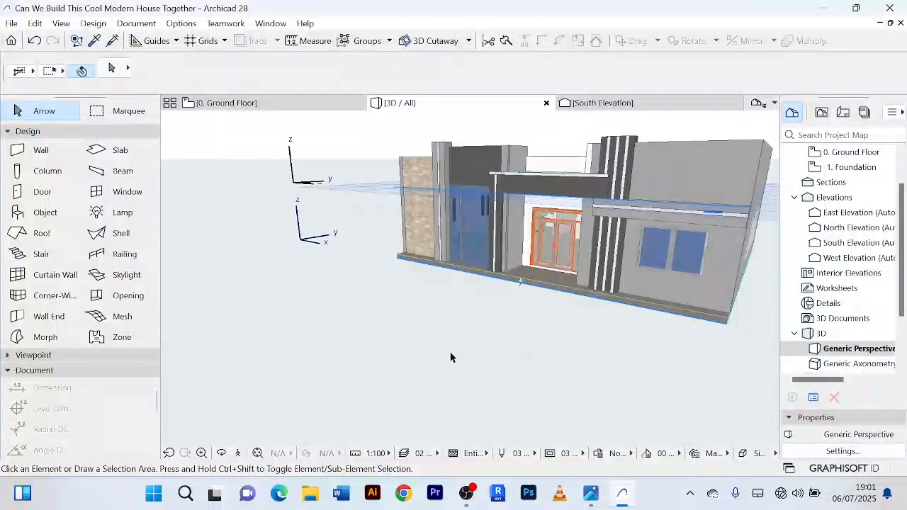
right_click(245, 211)
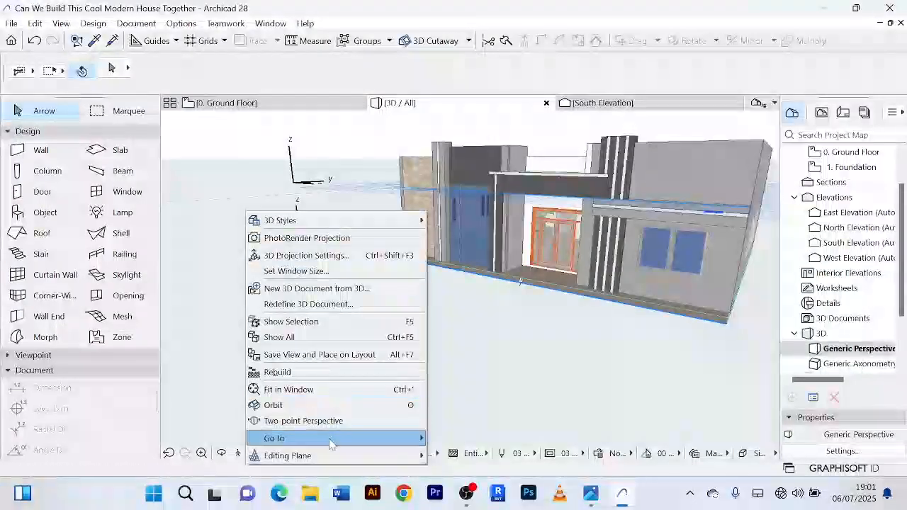
left_click(234, 163)
scroll(293, 303, "up", 2)
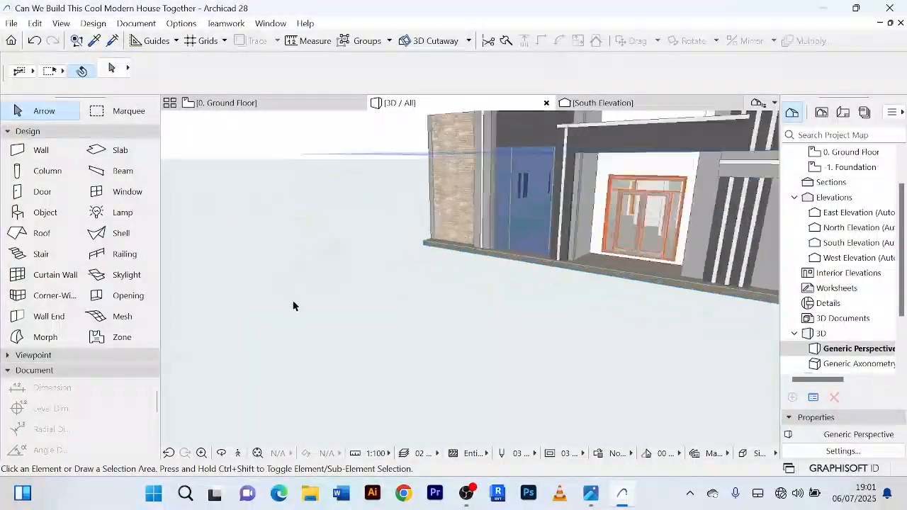
scroll(293, 303, "down", 2)
middle_click_drag(292, 303, 337, 271)
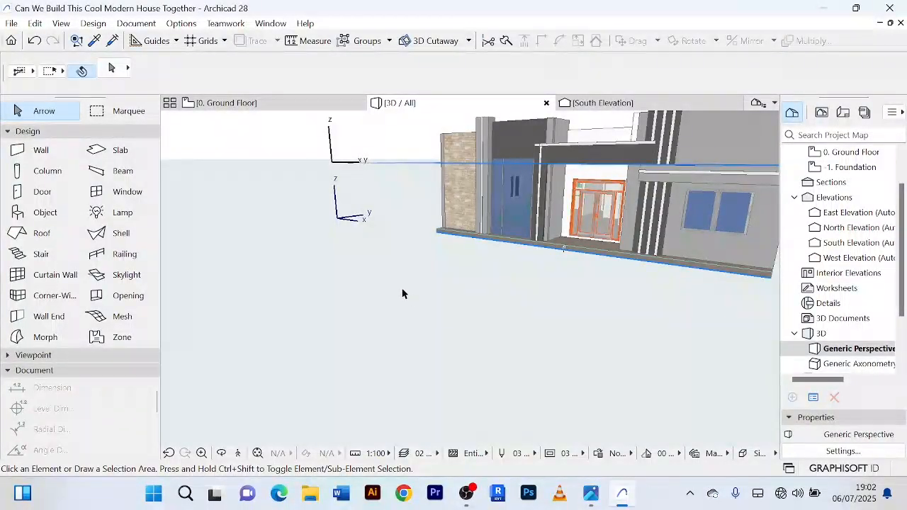
On the ground floor plan, try to move all of the house's elements up, away from the South Elevation line.
left_click(255, 103)
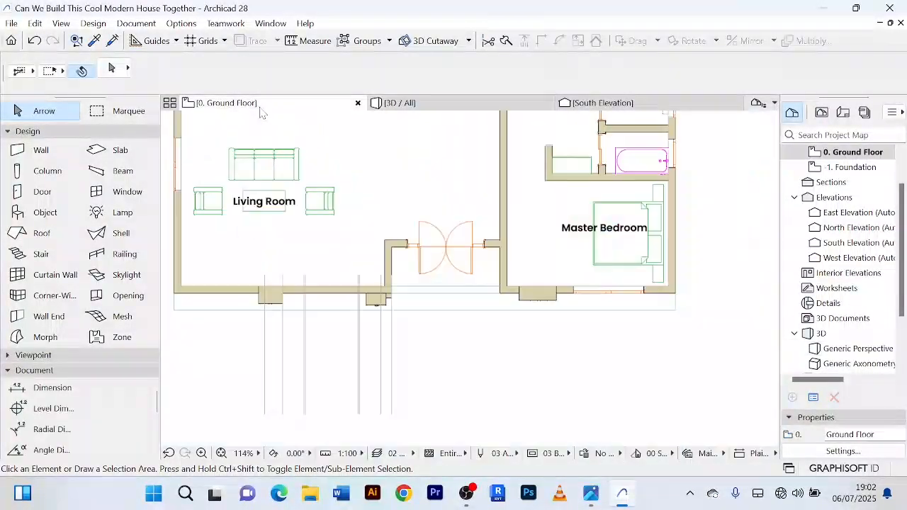
scroll(404, 193, "down", 4)
scroll(439, 213, "down", 3)
scroll(463, 267, "up", 2)
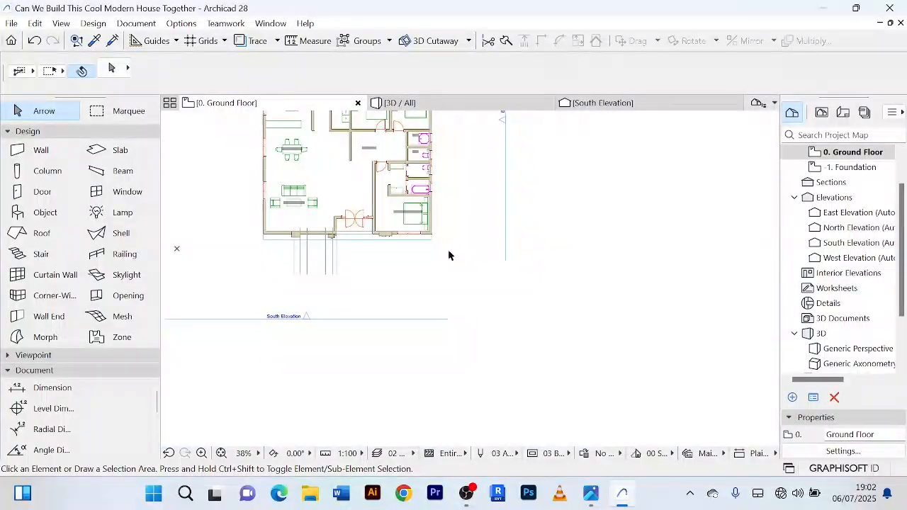
middle_click_drag(452, 250, 450, 285)
scroll(455, 274, "down", 1)
scroll(450, 284, "down", 1)
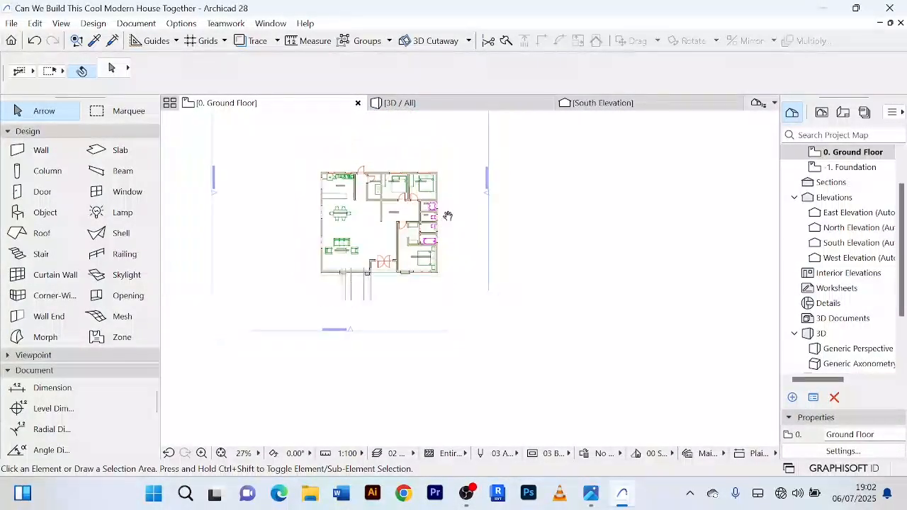
scroll(447, 215, "up", 3)
middle_click_drag(467, 219, 489, 229)
scroll(490, 228, "down", 1)
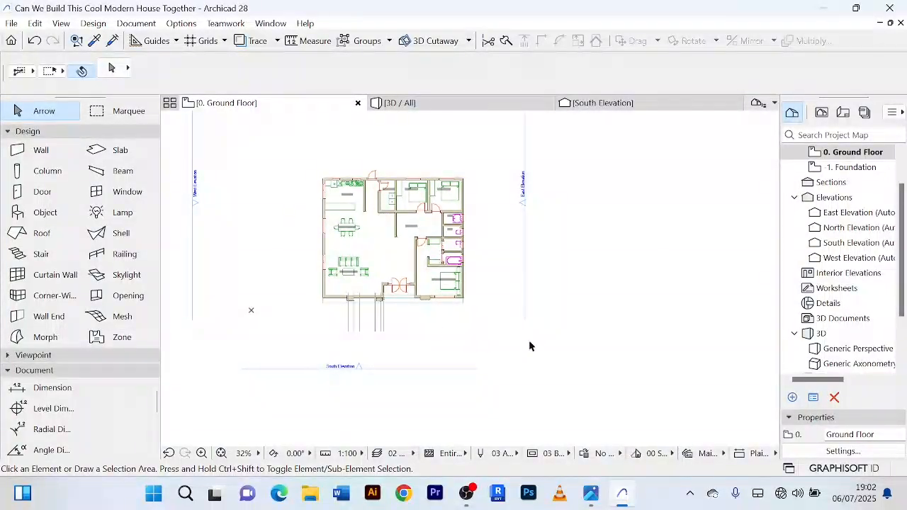
mouse_move(484, 316)
left_mouse_down()
mouse_move(344, 196)
mouse_move(288, 172)
mouse_move(298, 170)
left_mouse_up()
scroll(309, 248, "down", 2)
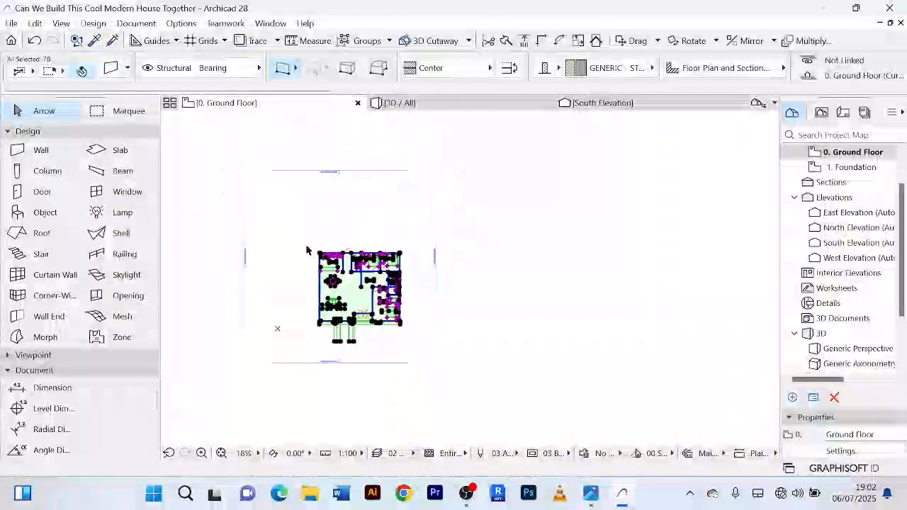
scroll(339, 238, "up", 3)
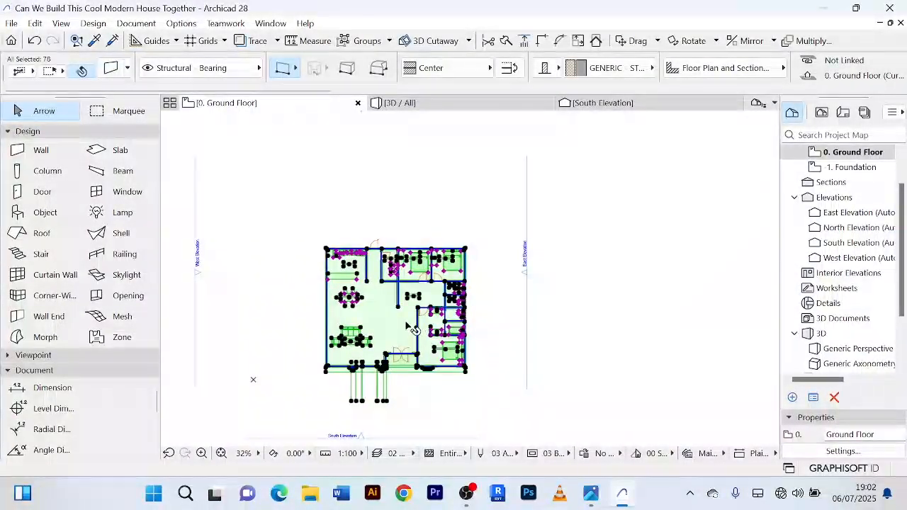
key("ctrl+d")
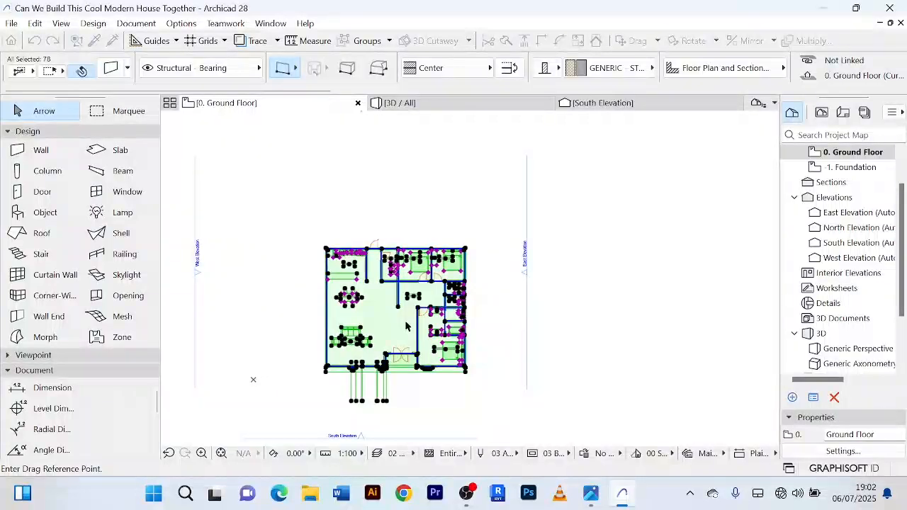
left_click(406, 323)
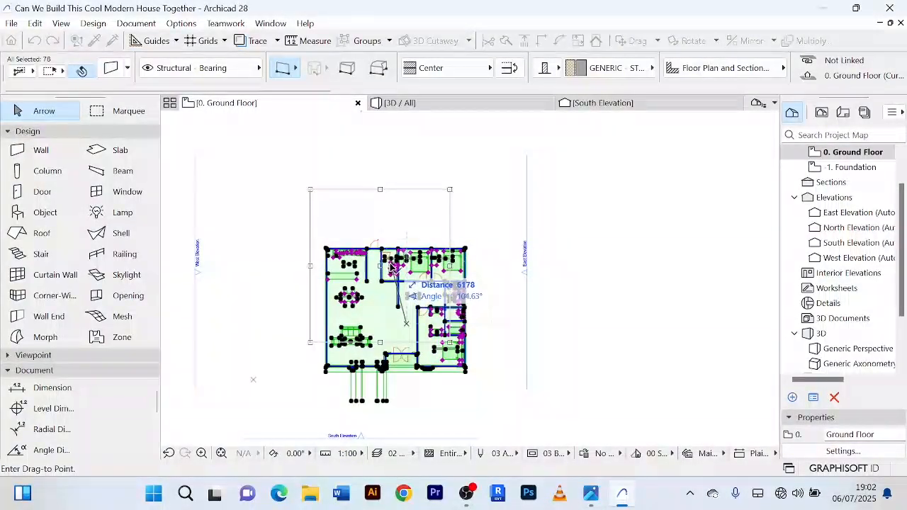
left_click(405, 257)
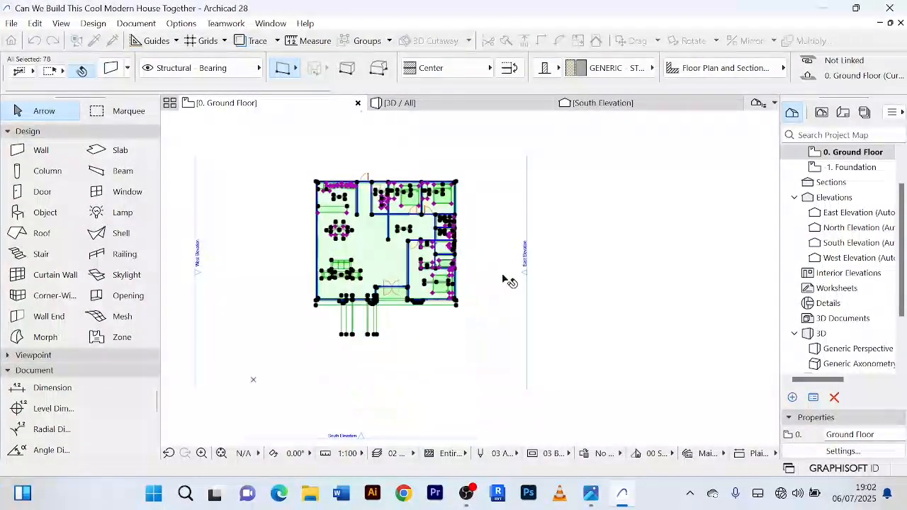
left_click(658, 259)
Check in 3D how the moved ground floor elements line up with the rest of the house.
left_click(399, 104)
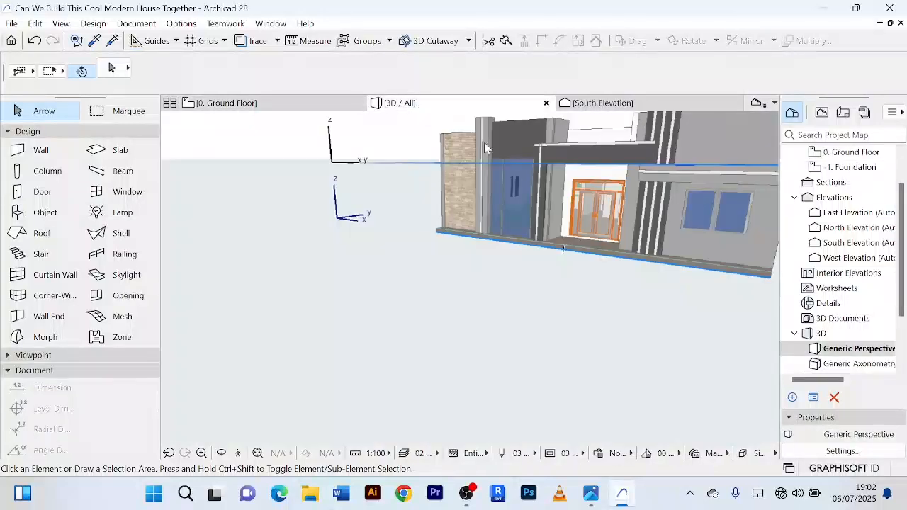
left_click(535, 314)
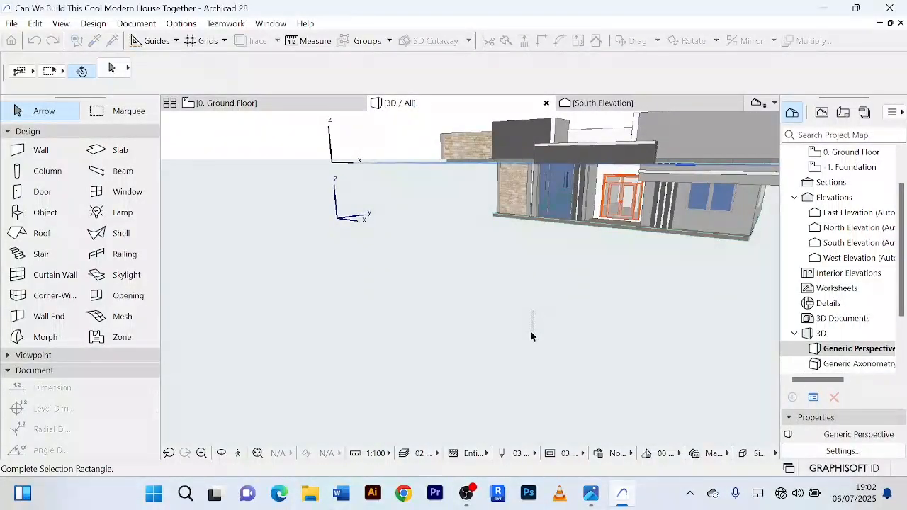
right_click(533, 312)
left_click(581, 385)
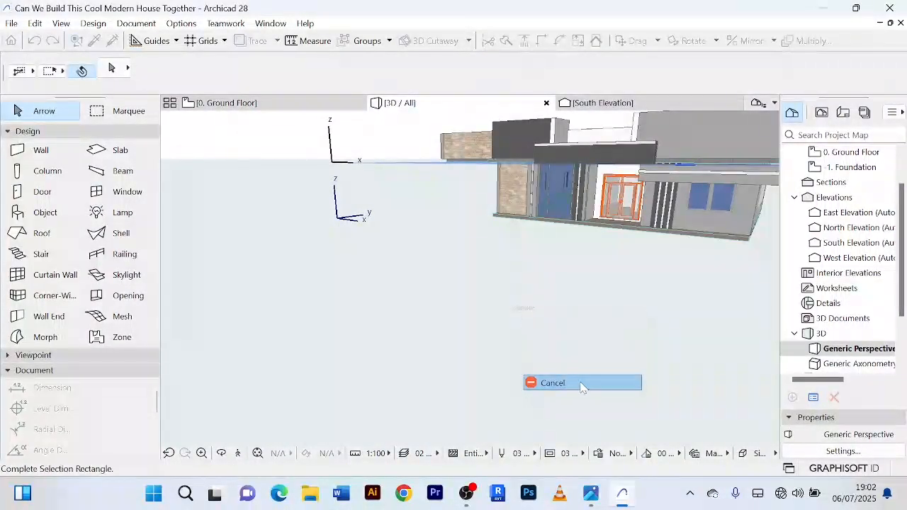
scroll(565, 362, "down", 4)
scroll(564, 363, "up", 4)
scroll(563, 364, "down", 4)
scroll(561, 363, "down", 2)
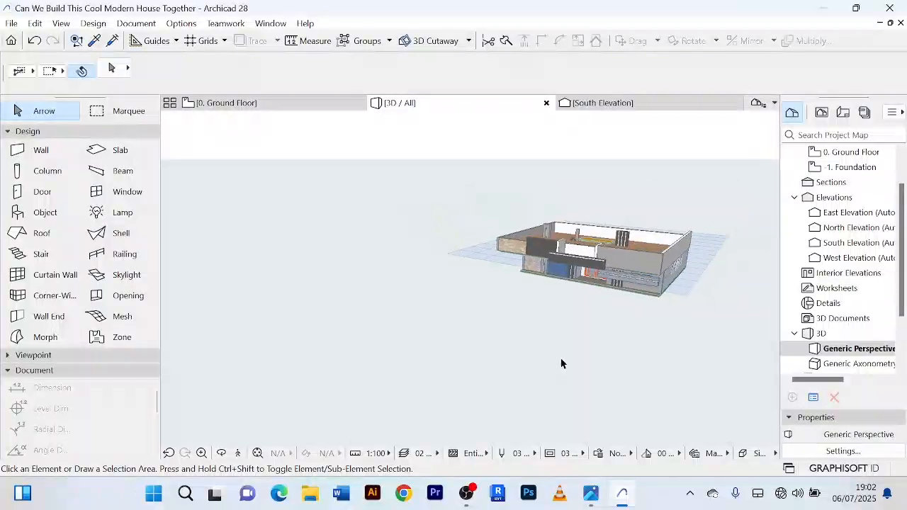
middle_click_drag(562, 363, 521, 379, "shift")
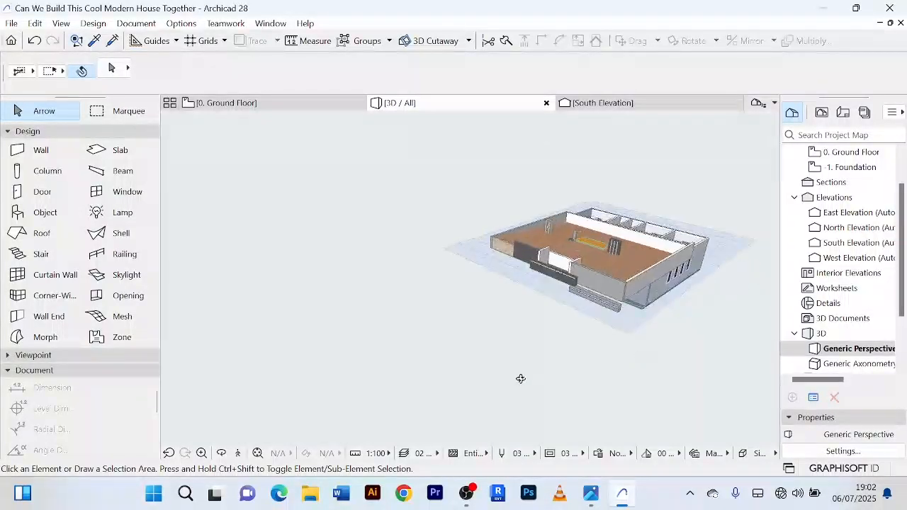
Undo the move of the ground floor elements and check the whole house in 3D.
left_click(250, 105)
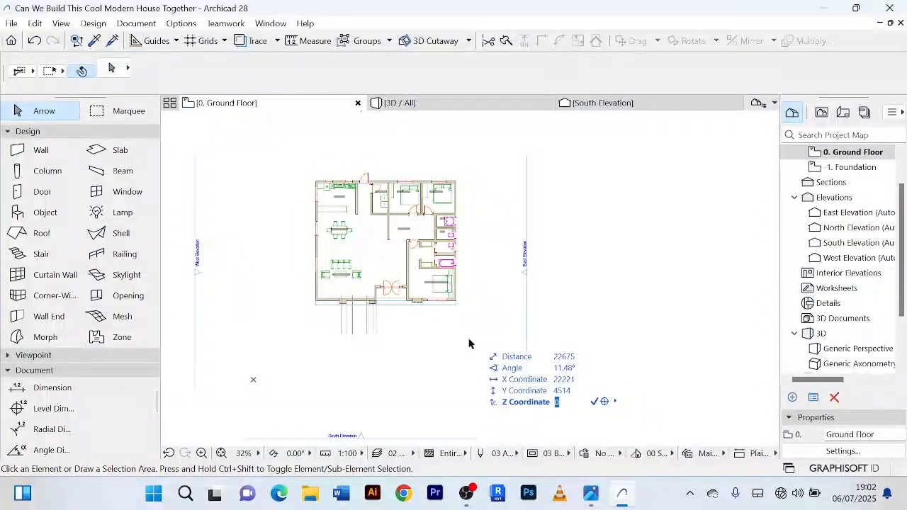
left_click(35, 41)
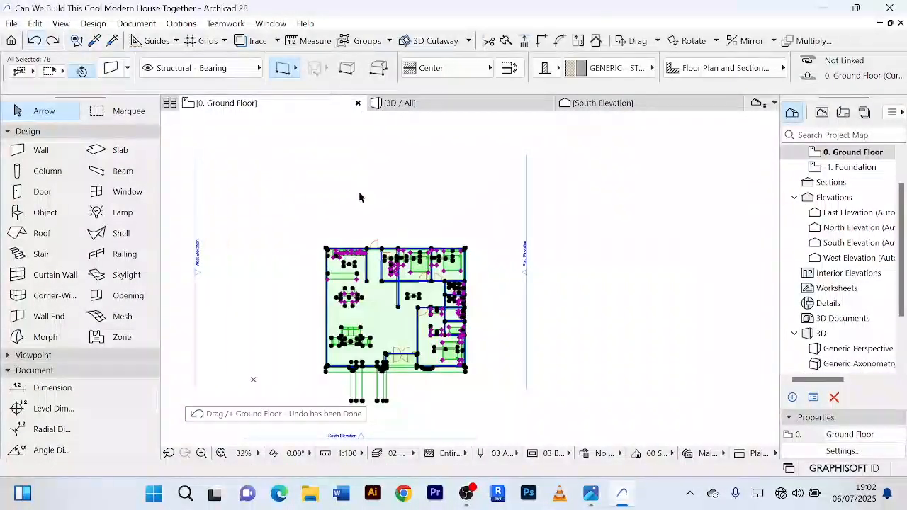
left_click(379, 167)
left_click(439, 104)
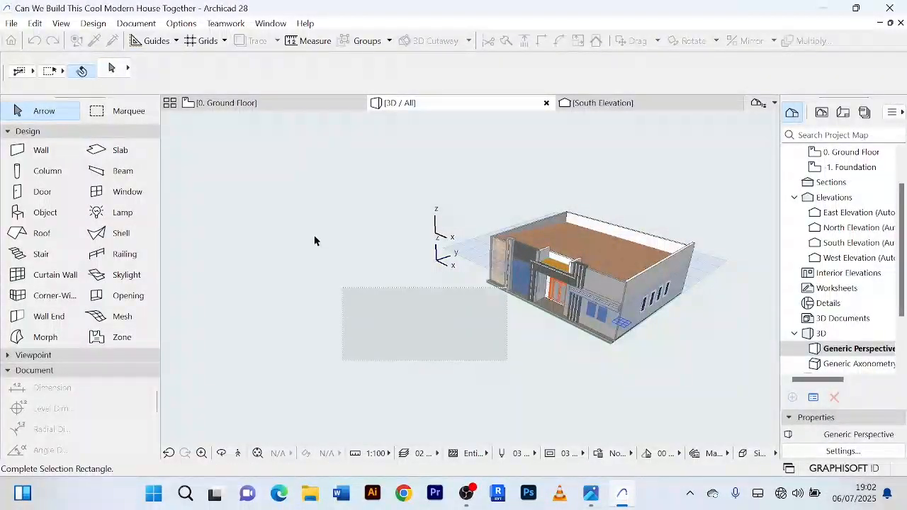
right_click(263, 197)
left_click(297, 272)
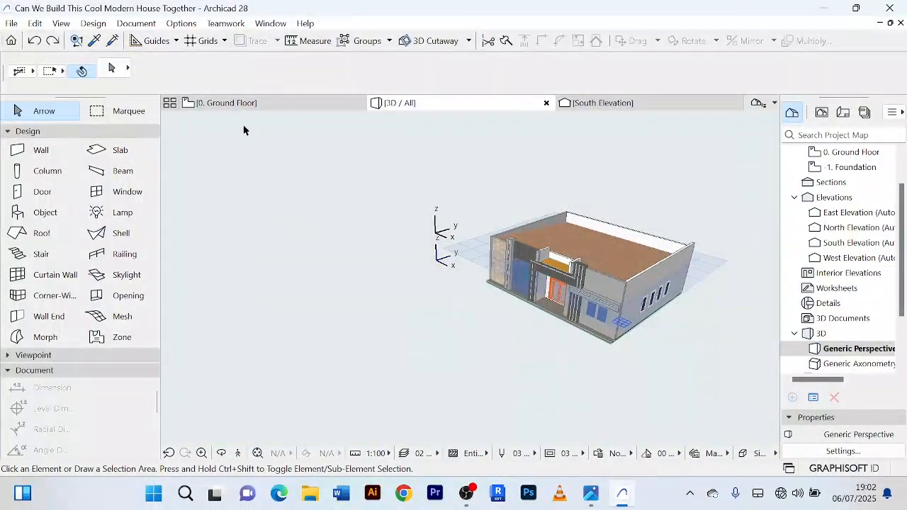
On the ground floor plan, move the South Elevation marker straight down, farther away from the front of the house.
left_click(237, 102)
scroll(451, 208, "down", 4)
middle_click_drag(450, 299, 419, 269)
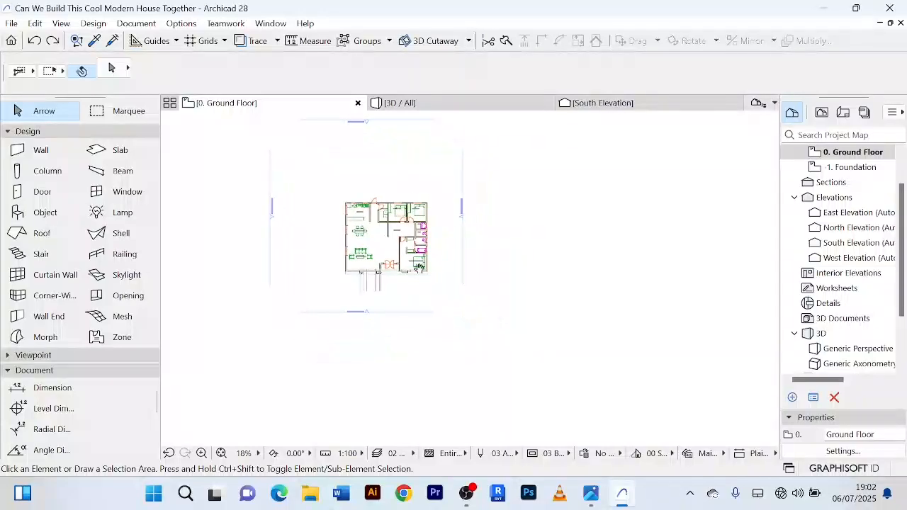
scroll(413, 287, "up", 4)
middle_click_drag(401, 306, 421, 291)
left_click(492, 335)
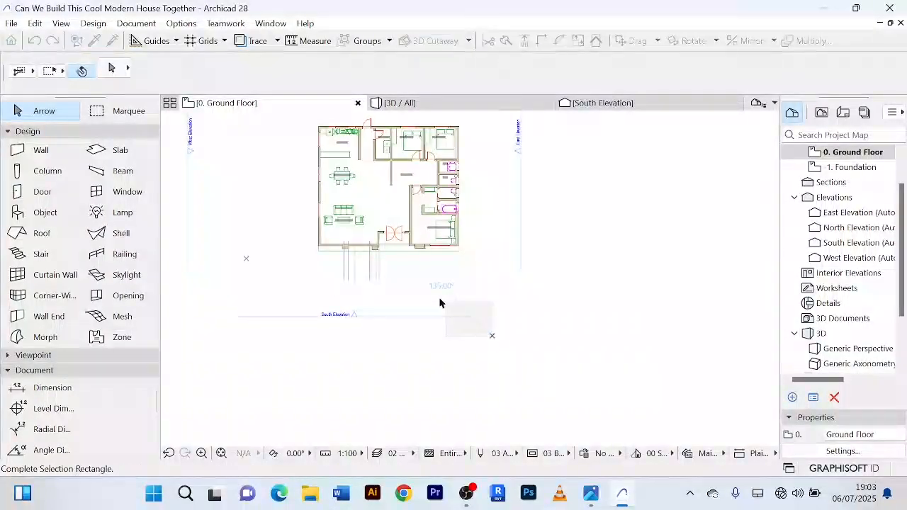
left_click(307, 305)
scroll(362, 357, "up", 2)
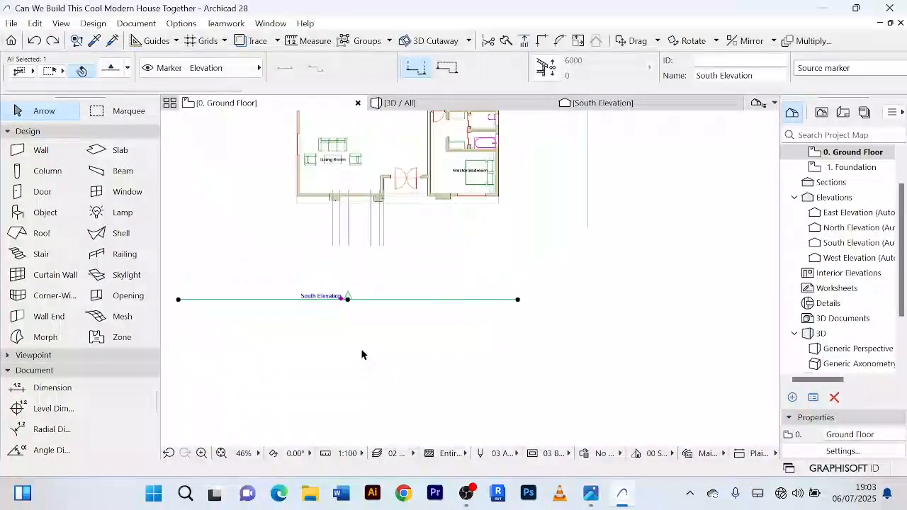
scroll(363, 356, "up", 1)
middle_click_drag(362, 357, 469, 360)
key("ctrl+d")
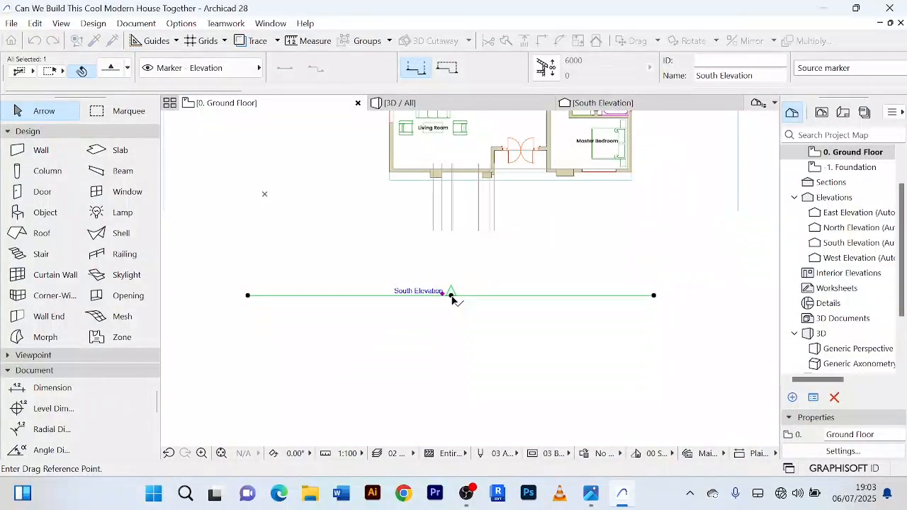
left_click(451, 296)
left_click(454, 406)
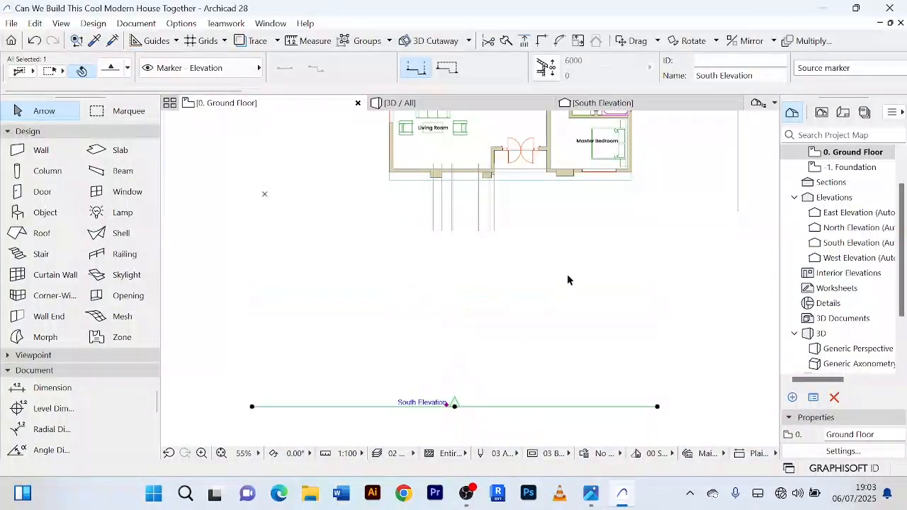
On the ground floor plan, move the East Elevation marker horizontally outward, farther away from the house.
scroll(570, 280, "down", 6)
middle_click_drag(627, 318, 530, 377)
scroll(536, 288, "up", 4)
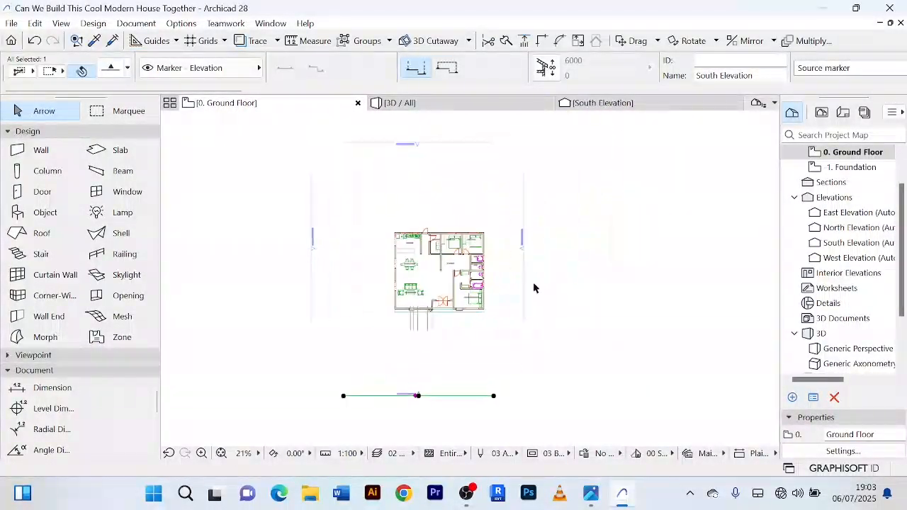
left_click(510, 251)
key("ctrl+d")
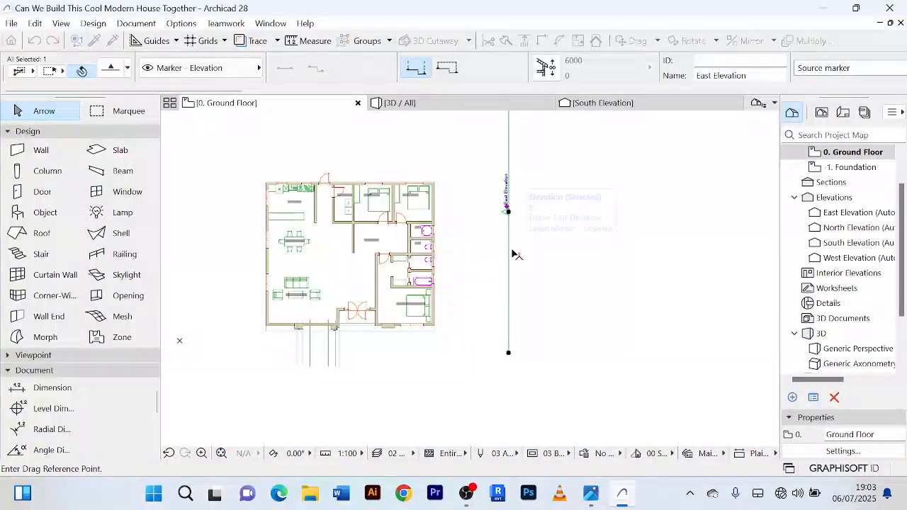
left_click(508, 213)
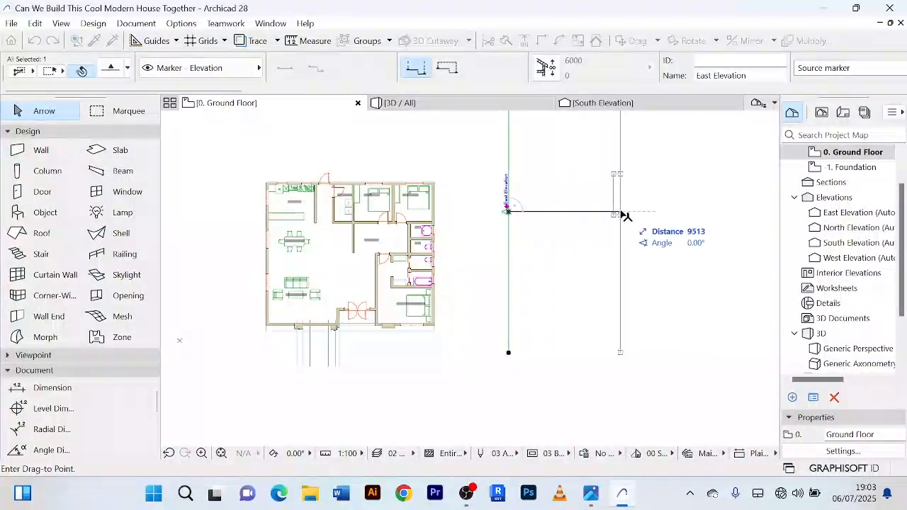
left_click(644, 212)
scroll(613, 233, "down", 5)
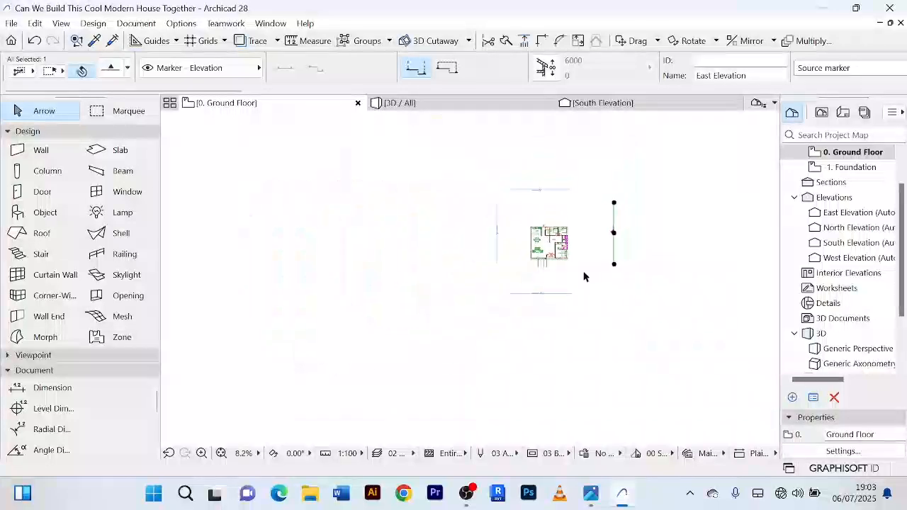
mouse_move(585, 276)
middle_mouse_down()
mouse_move(553, 282)
mouse_move(510, 264)
middle_mouse_up()
scroll(554, 275, "up", 3)
key("Escape")
Draw a horizontal line about 35 m long behind the house and a vertical line along its east side as plot edges.
scroll(554, 266, "down", 2)
scroll(533, 221, "up", 3)
middle_click_drag(521, 216, 530, 211)
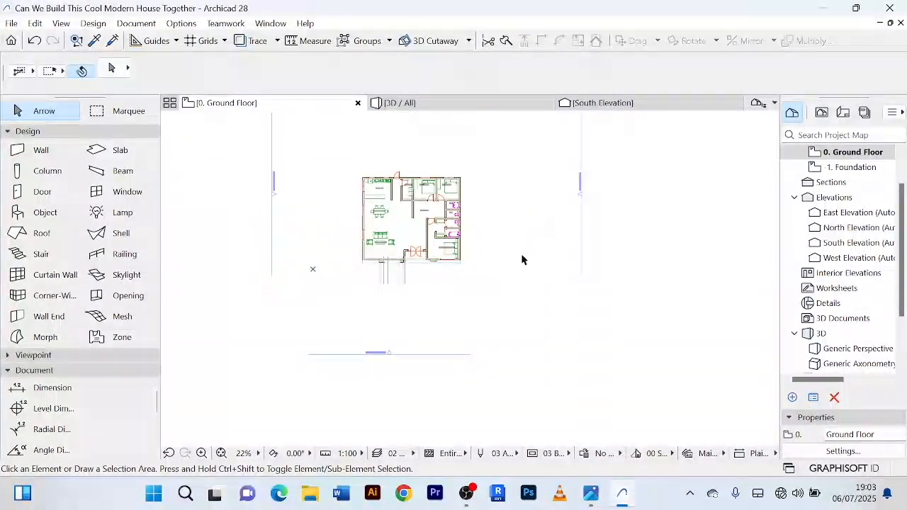
scroll(506, 264, "up", 3)
scroll(562, 251, "down", 2)
scroll(563, 251, "down", 1)
middle_click_drag(563, 250, 567, 260)
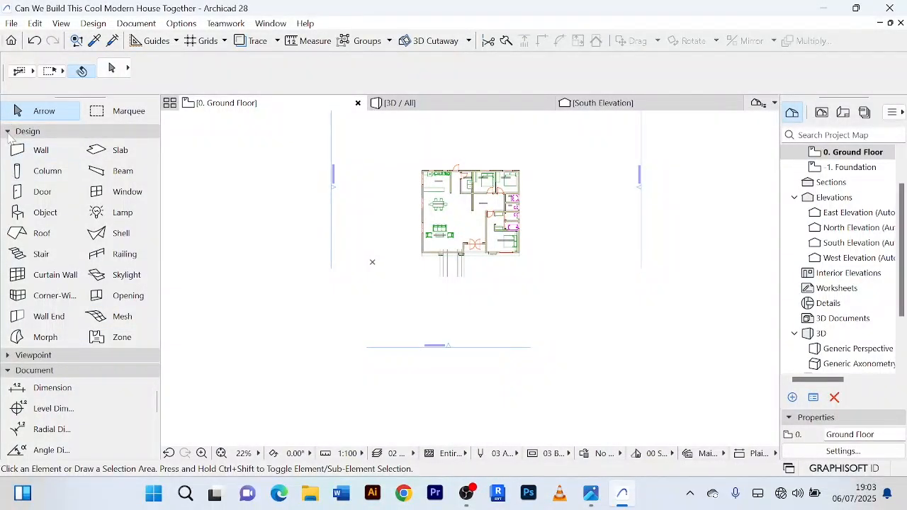
left_click(9, 133)
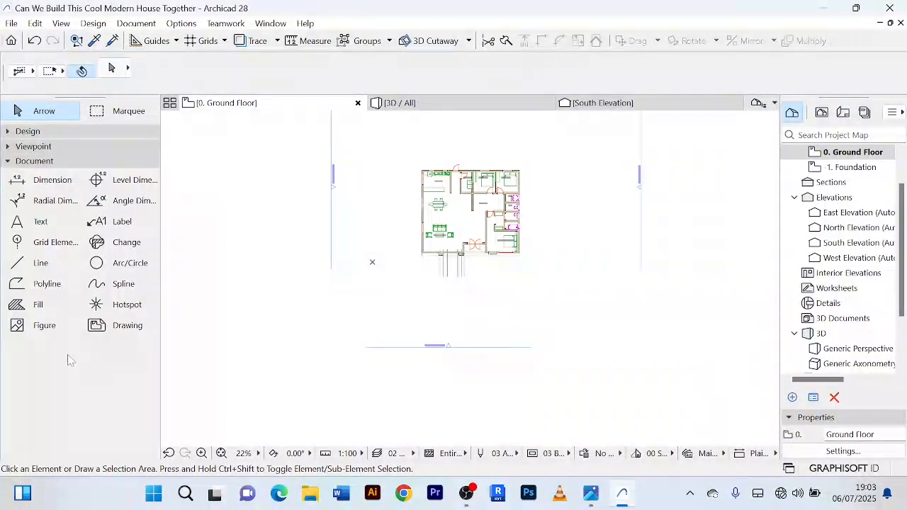
left_click(21, 266)
middle_click_drag(441, 153, 421, 240)
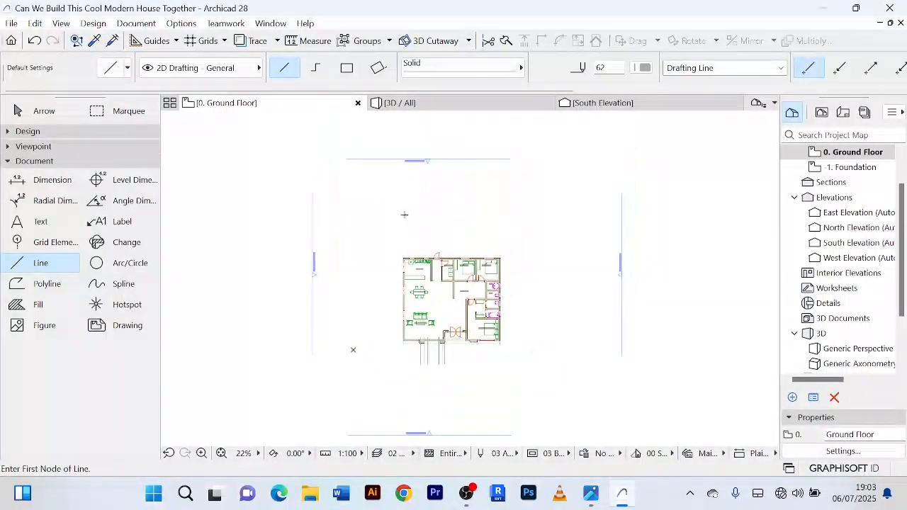
left_click(363, 196)
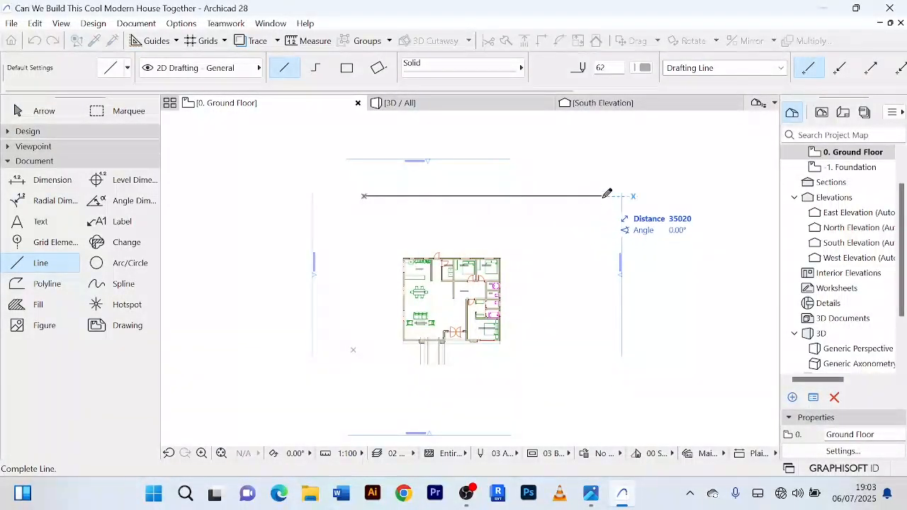
left_click(601, 196)
left_click(572, 191)
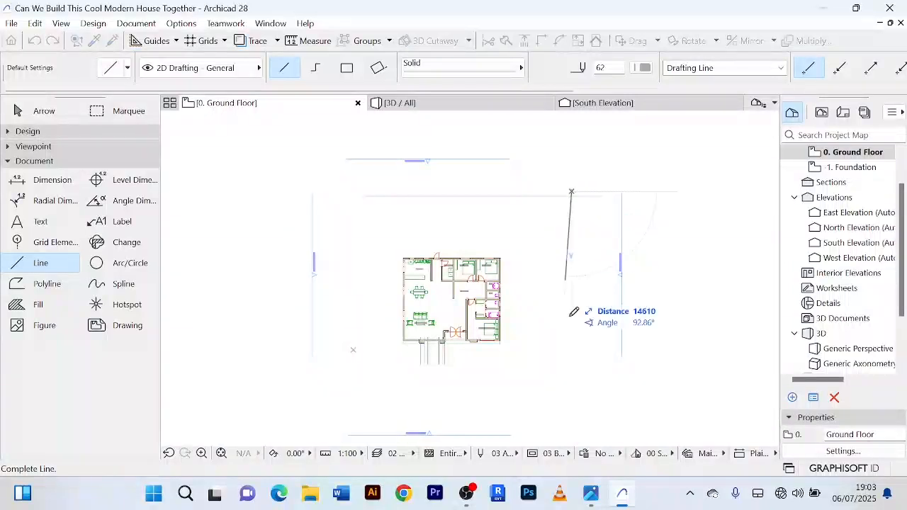
middle_click_drag(581, 366, 565, 263)
left_click(567, 287)
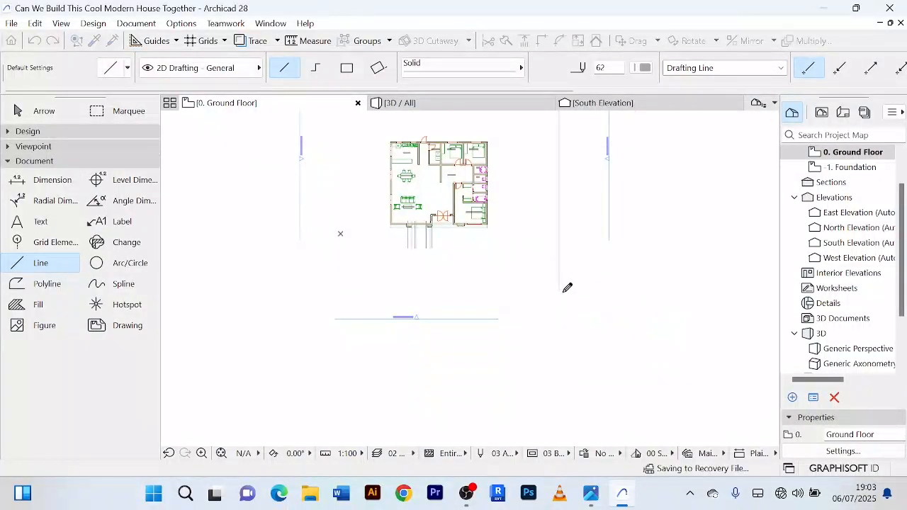
Draw a horizontal line in front of the house and a vertical line along its west side, crossing the other plot lines.
left_click(578, 275)
left_click(326, 267)
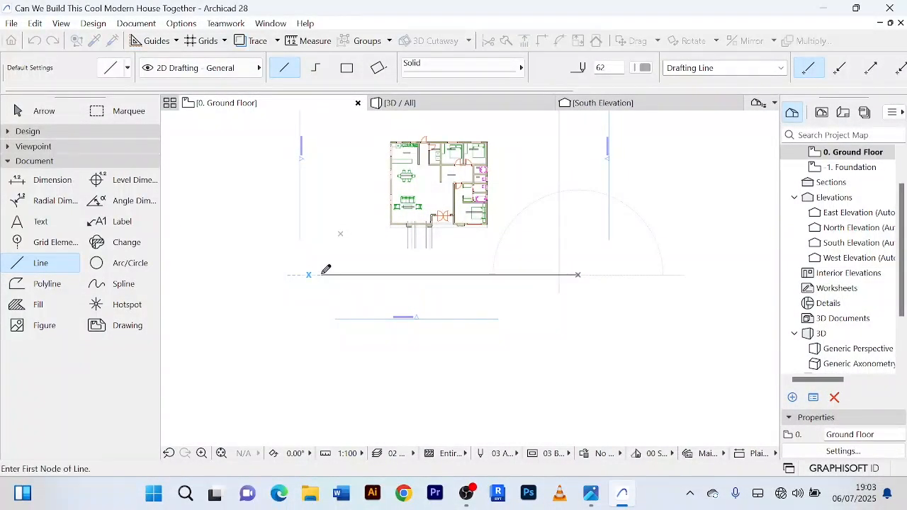
scroll(324, 211, "down", 5)
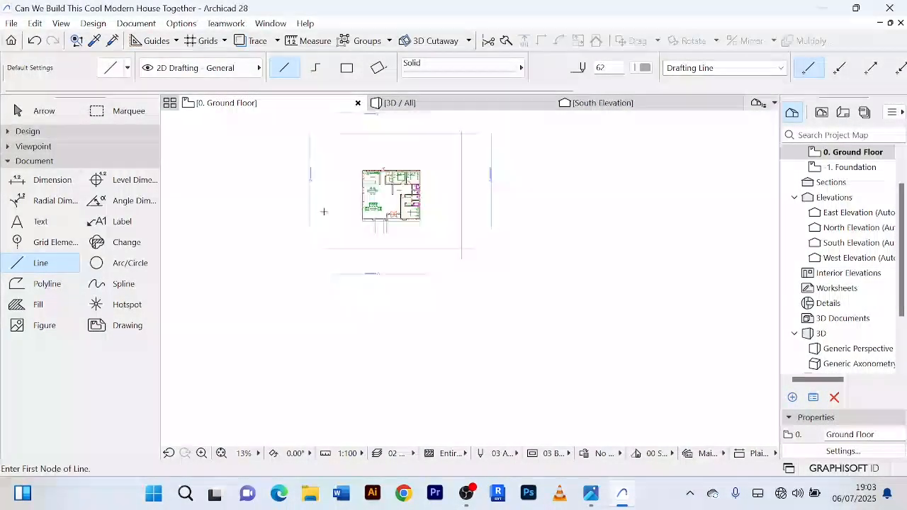
left_click(418, 151)
left_click(418, 280)
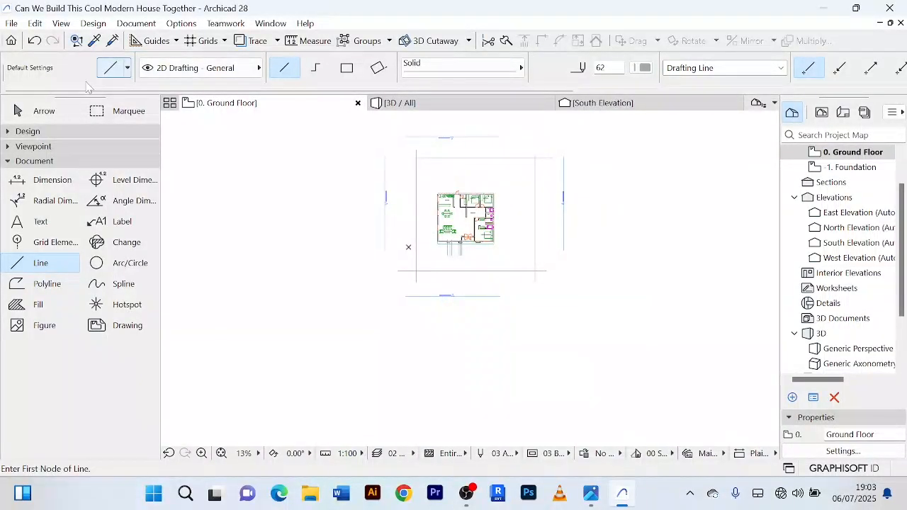
Select the four plot lines and use Intersect to join their corners into a closed rectangle around the house.
left_click(37, 110)
scroll(543, 172, "up", 4)
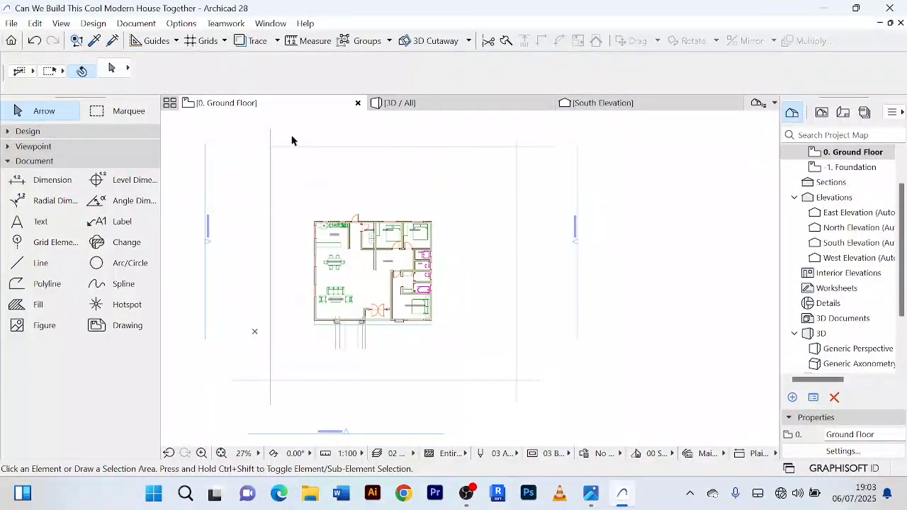
left_click(263, 139)
left_click(303, 167)
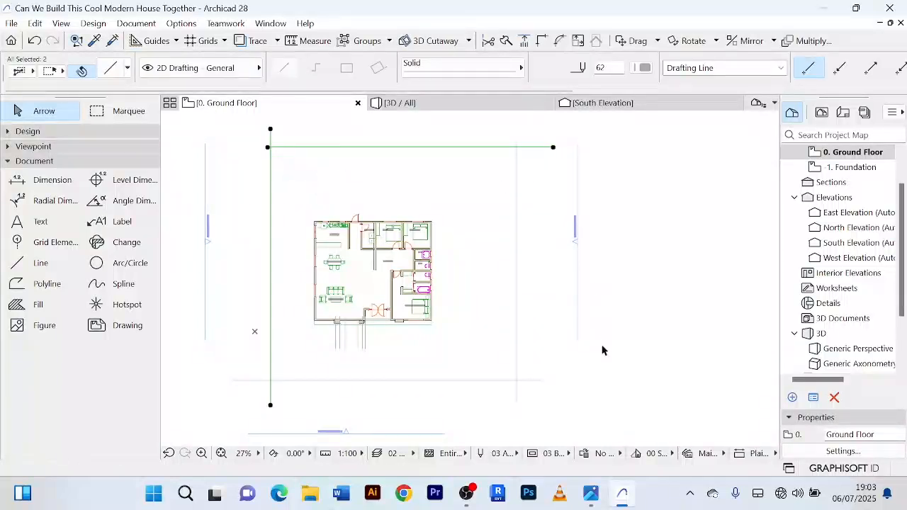
left_click(553, 398)
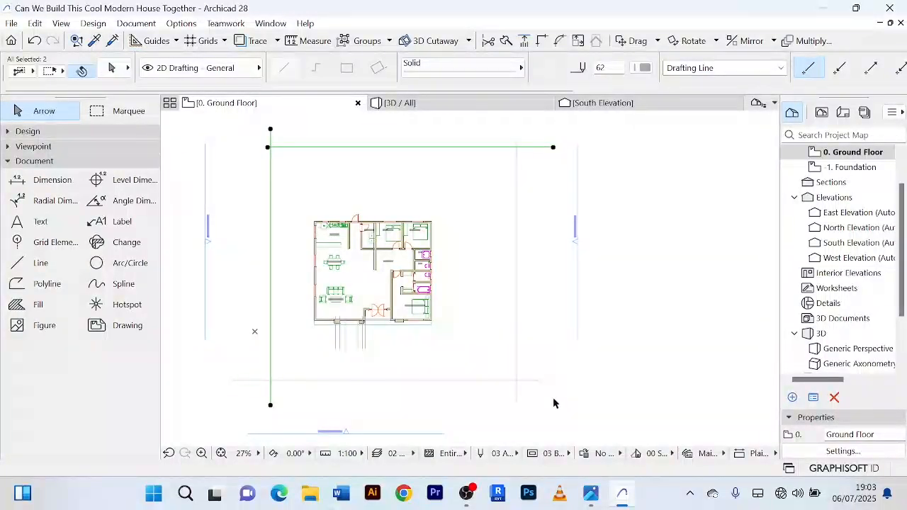
left_click(496, 345)
left_click(542, 42)
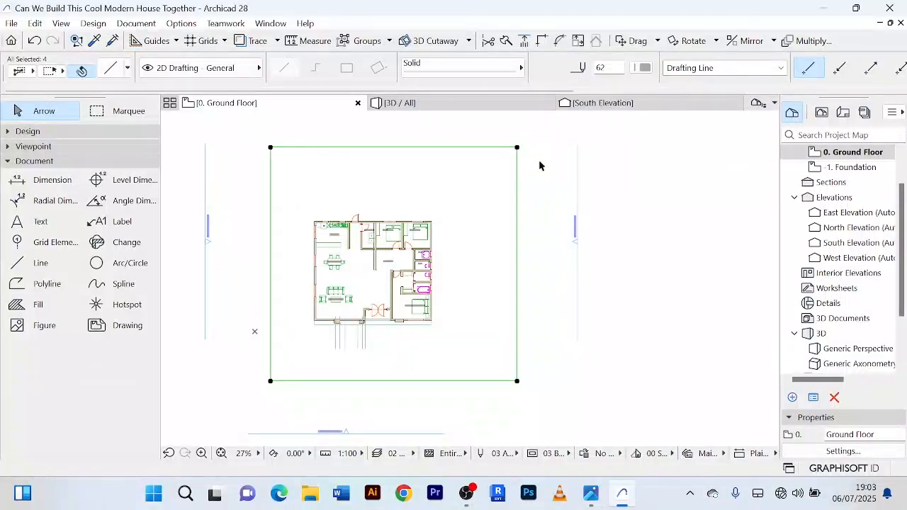
scroll(342, 174, "down", 2)
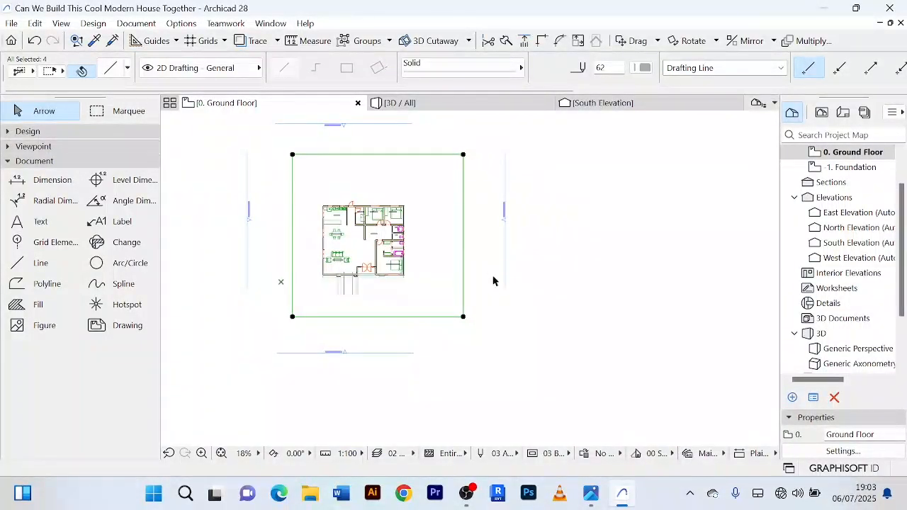
key("Escape")
Delete the leftover vertical lines projecting from the front of the house below the living room.
scroll(412, 272, "up", 2)
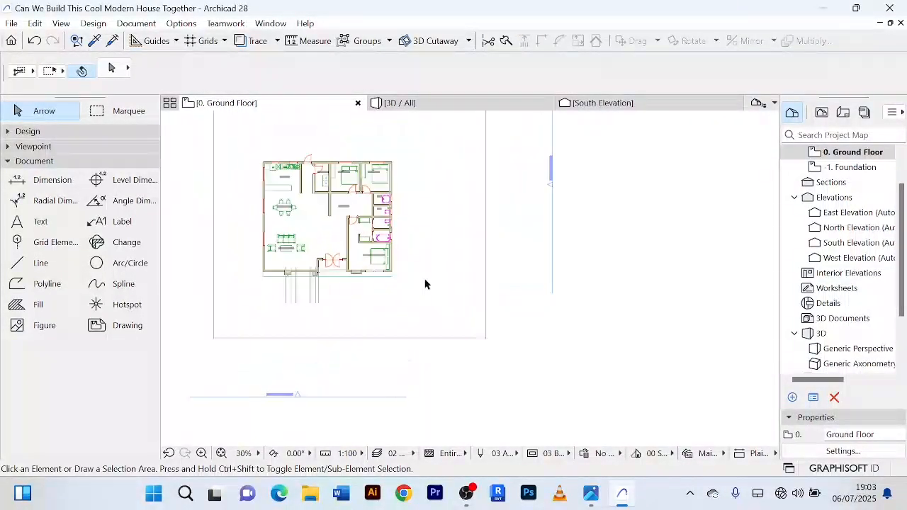
scroll(425, 285, "down", 1)
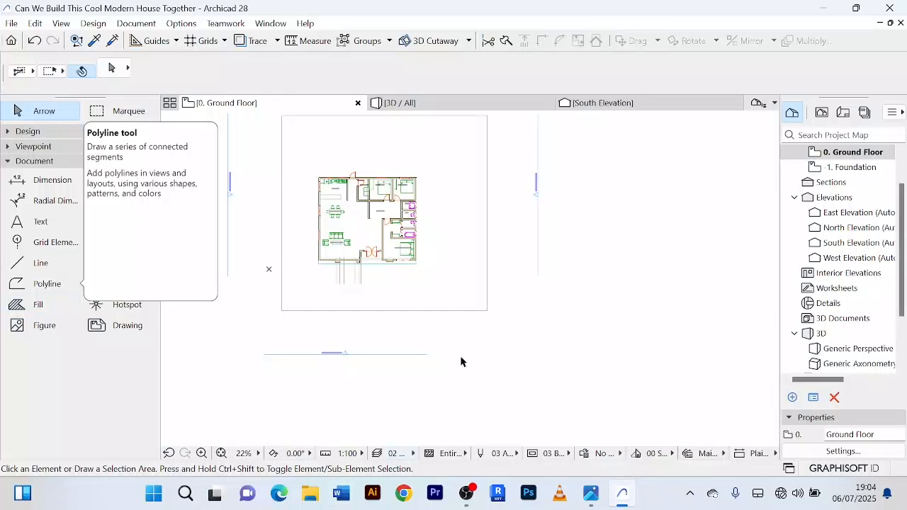
scroll(381, 282, "up", 3)
middle_click_drag(378, 279, 472, 307)
left_click_drag(468, 309, 364, 287)
key("Delete")
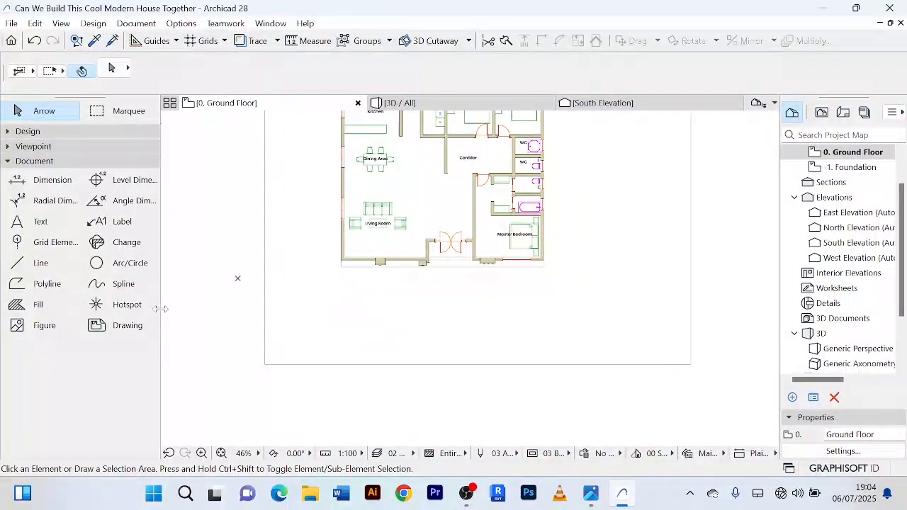
Draw a full circle with a radius of about 1244 mm in front of the living room wall.
left_click(102, 268)
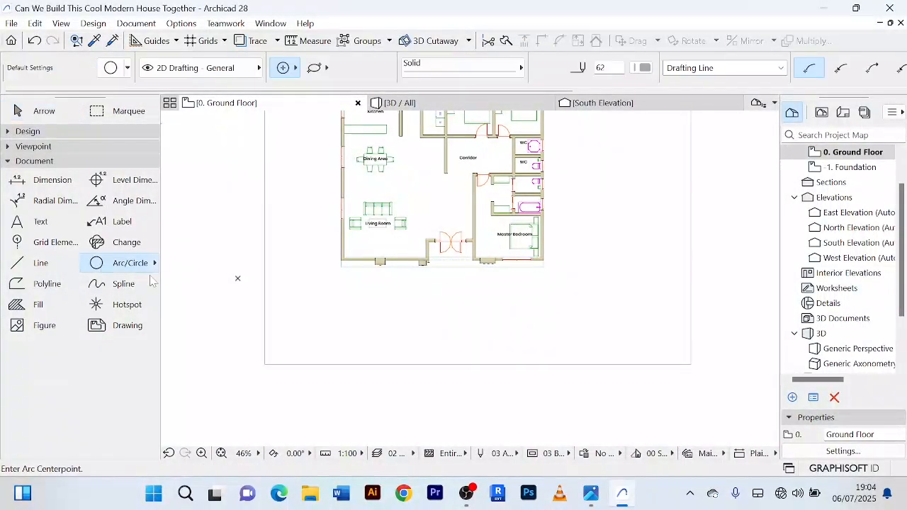
left_click(376, 306)
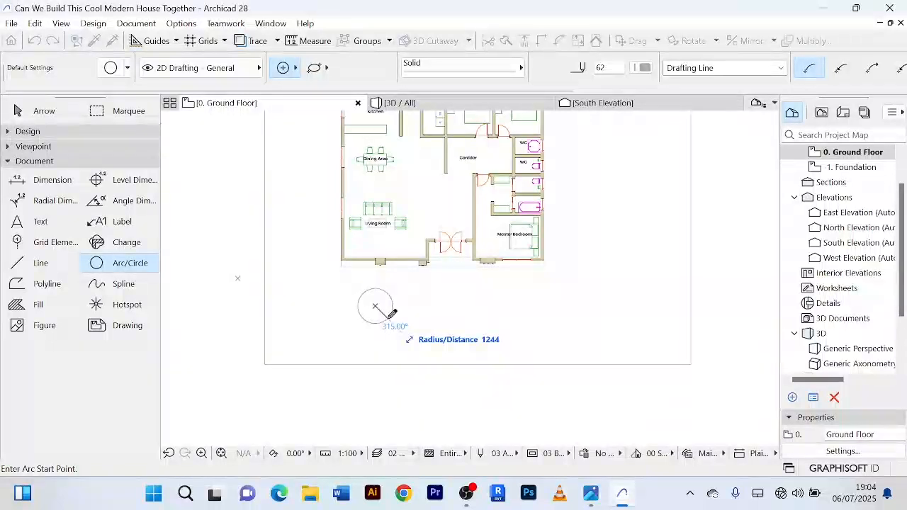
left_click(391, 314)
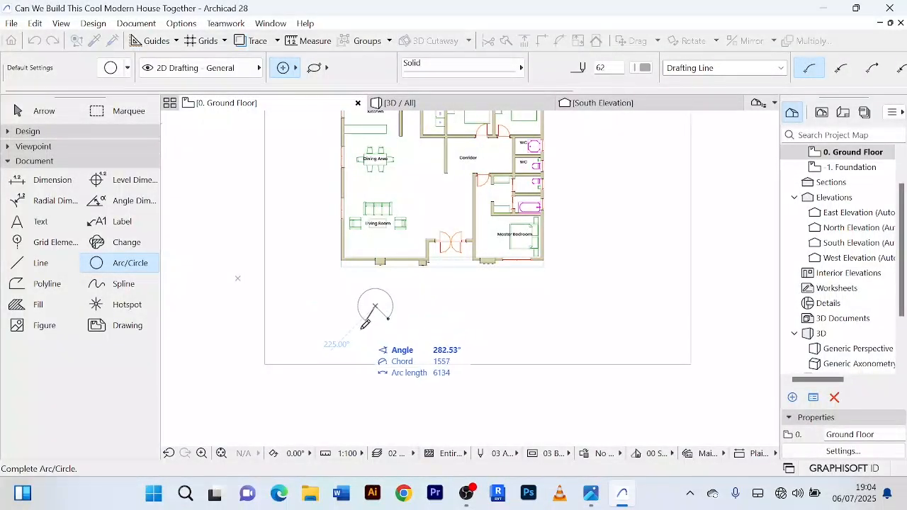
scroll(373, 324, "up", 5)
scroll(382, 321, "down", 5)
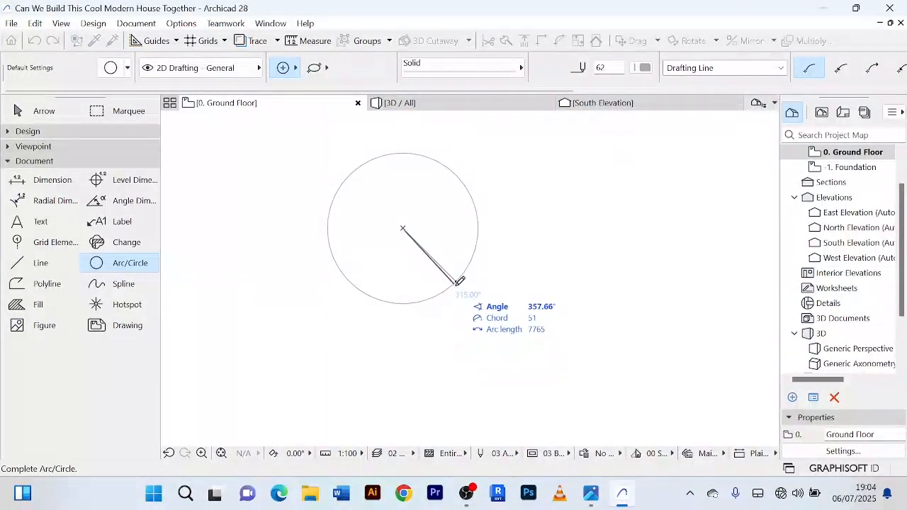
left_click(457, 284)
scroll(462, 321, "down", 5)
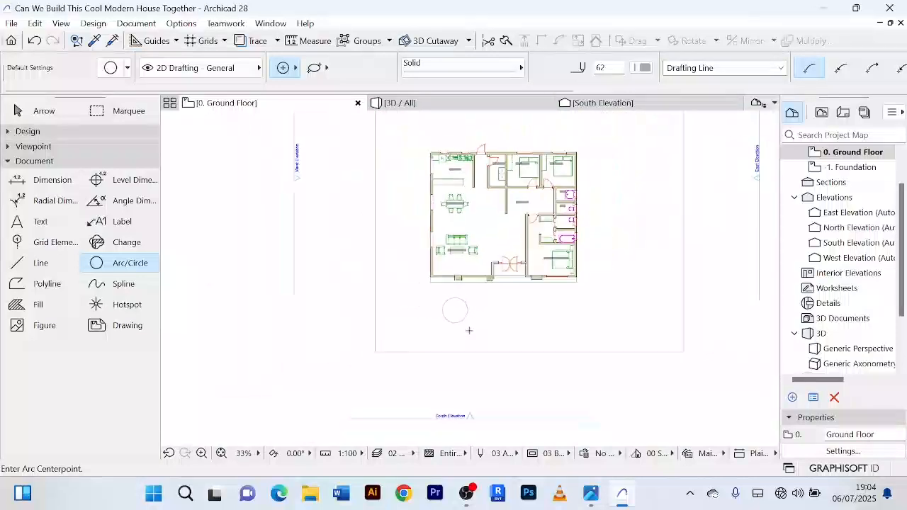
scroll(417, 324, "up", 3)
left_click(44, 111)
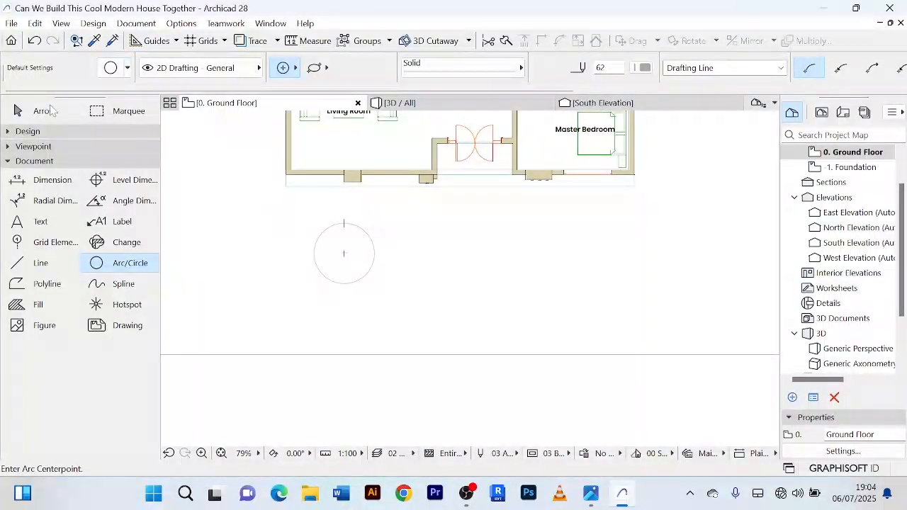
middle_click_drag(440, 398, 448, 370)
left_click(446, 370)
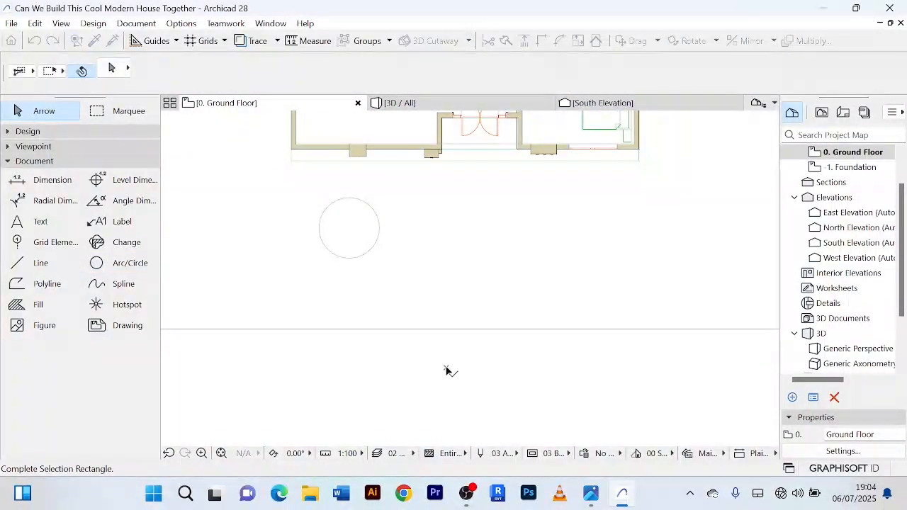
right_click(431, 379)
left_click(457, 434)
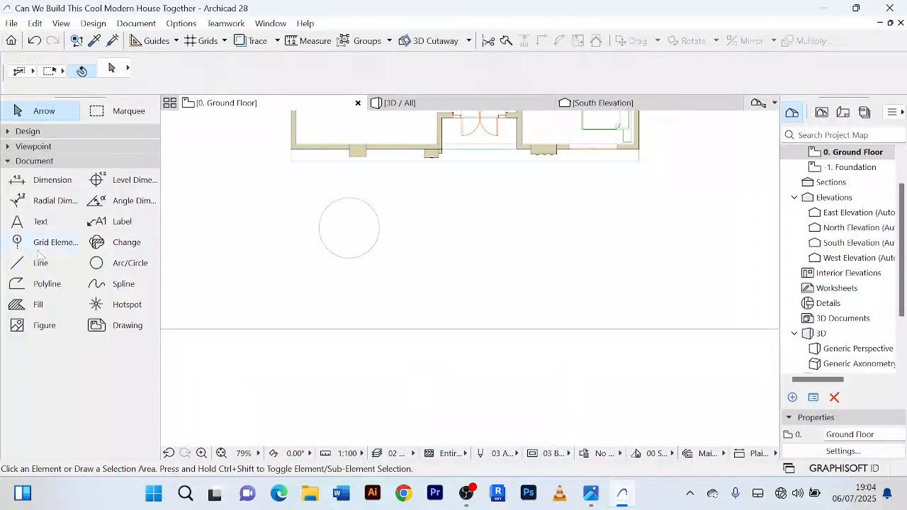
Draw a spline from the front plot line up toward the house, curving around the circle and ending in front of the living room's west corner.
left_click(107, 289)
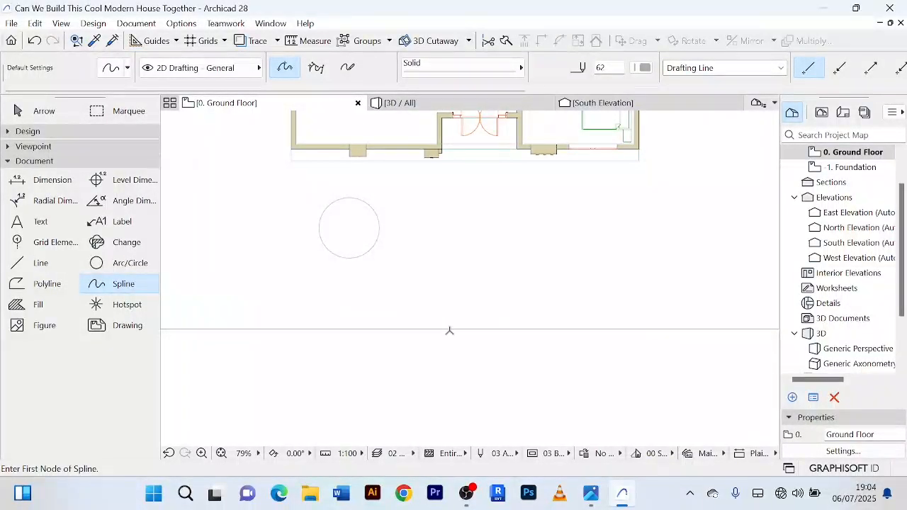
left_click(469, 329)
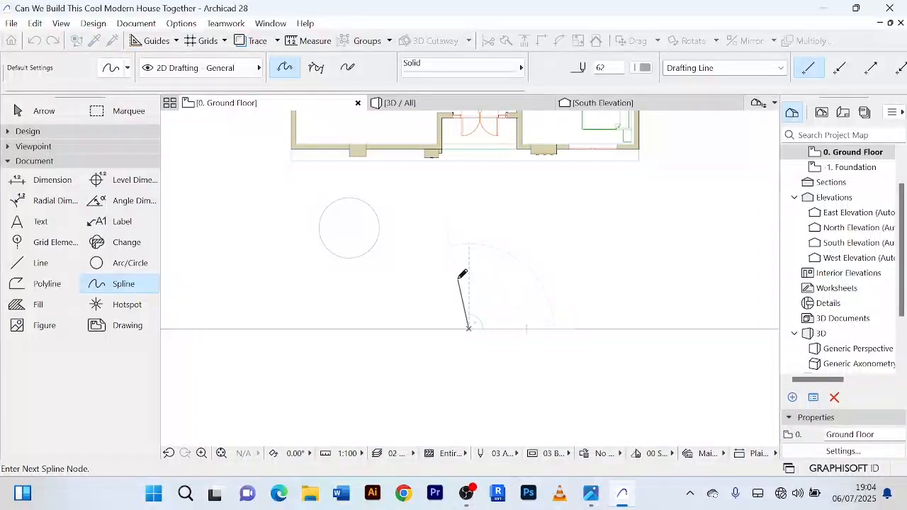
left_click(414, 210)
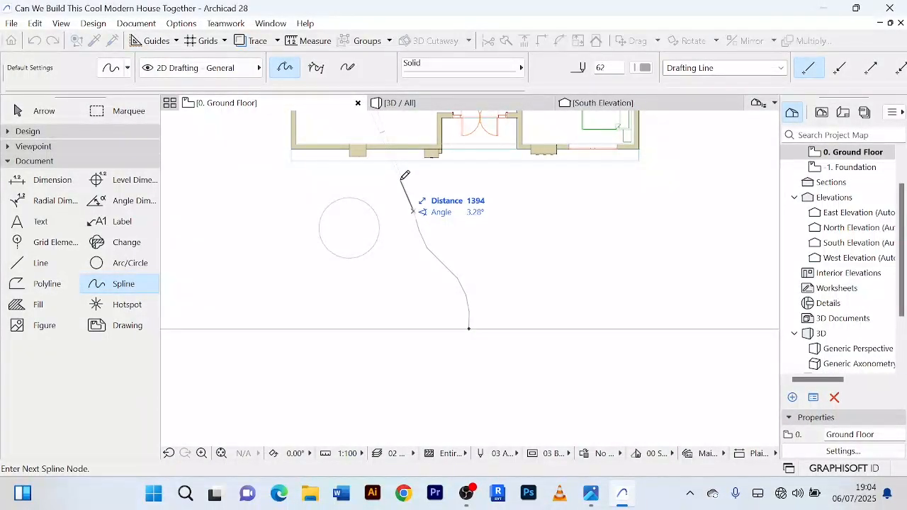
left_click(401, 180)
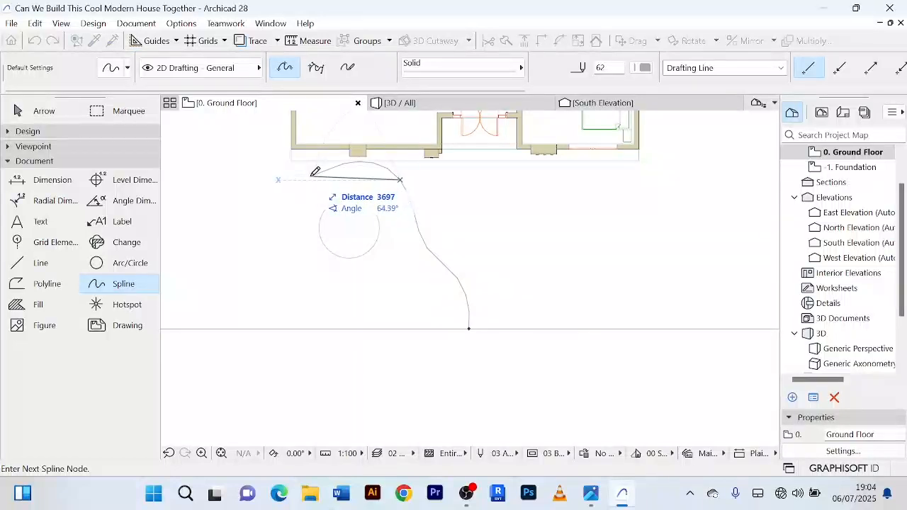
left_click(371, 180)
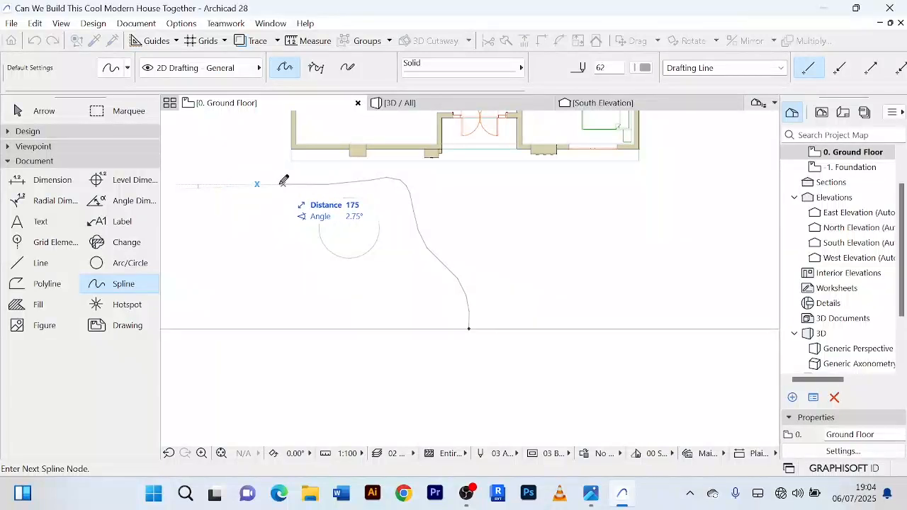
double_click(284, 181)
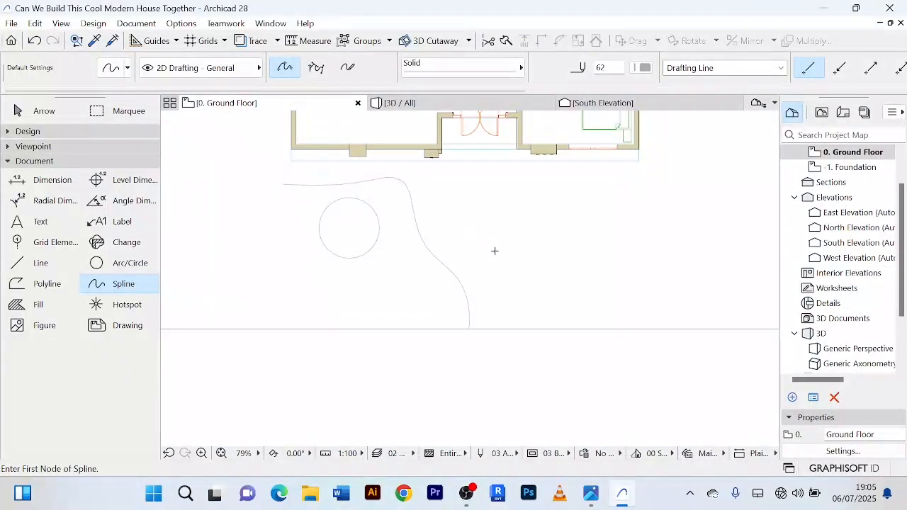
Draw a second spline from the front plot line east of the first one, curving outward to end on the east plot line.
scroll(494, 251, "down", 3)
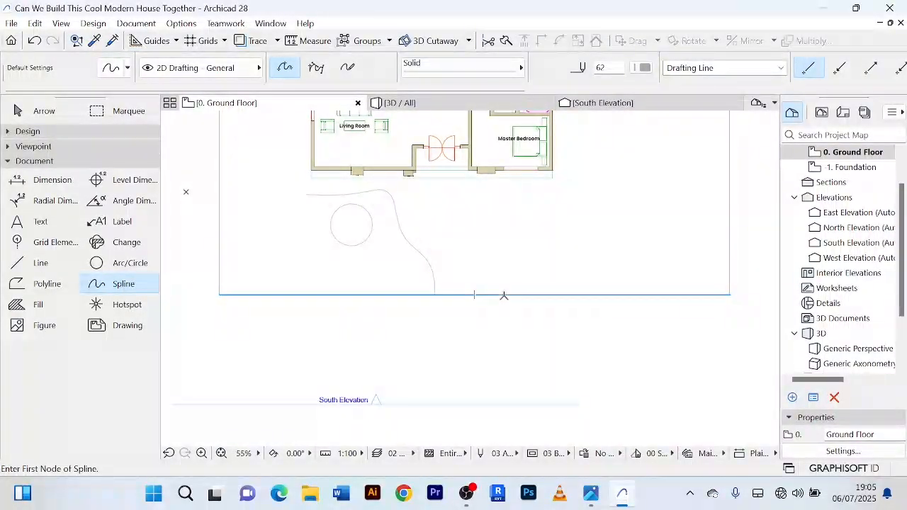
left_click(504, 294)
left_click(503, 264)
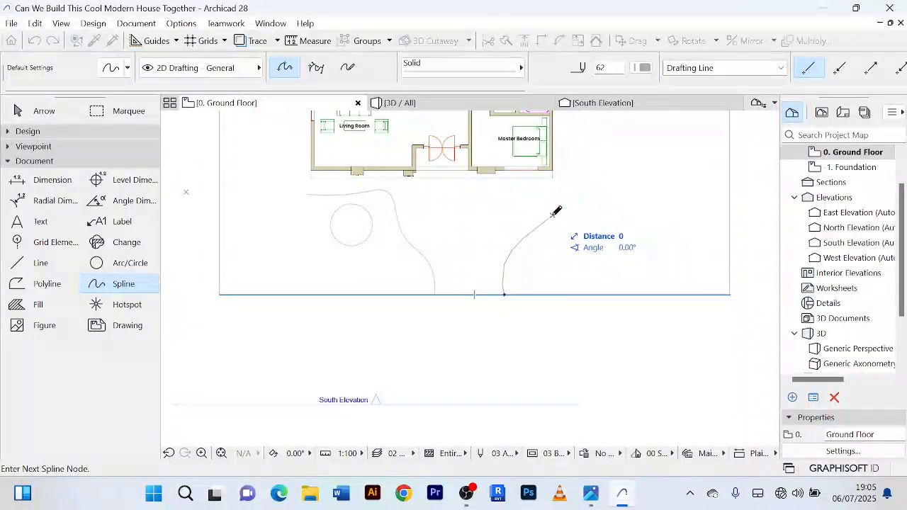
left_click(583, 207)
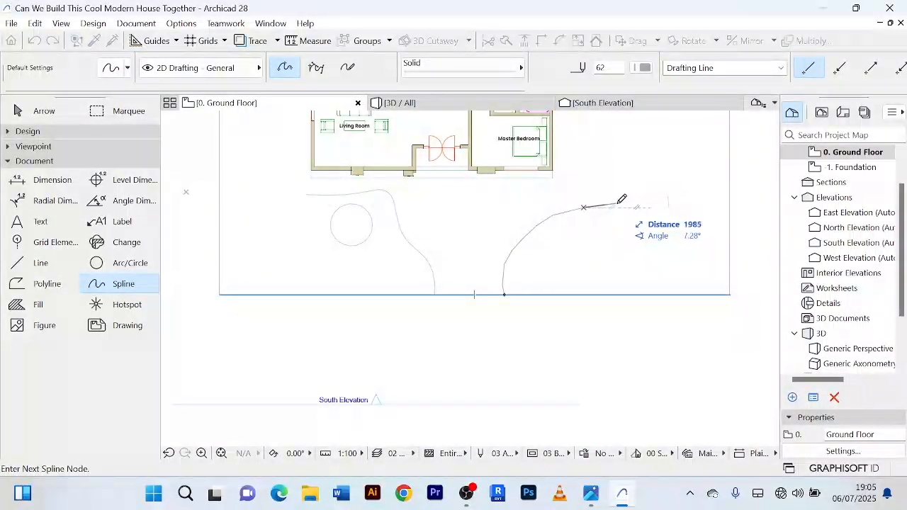
left_click(620, 204)
left_click(689, 192)
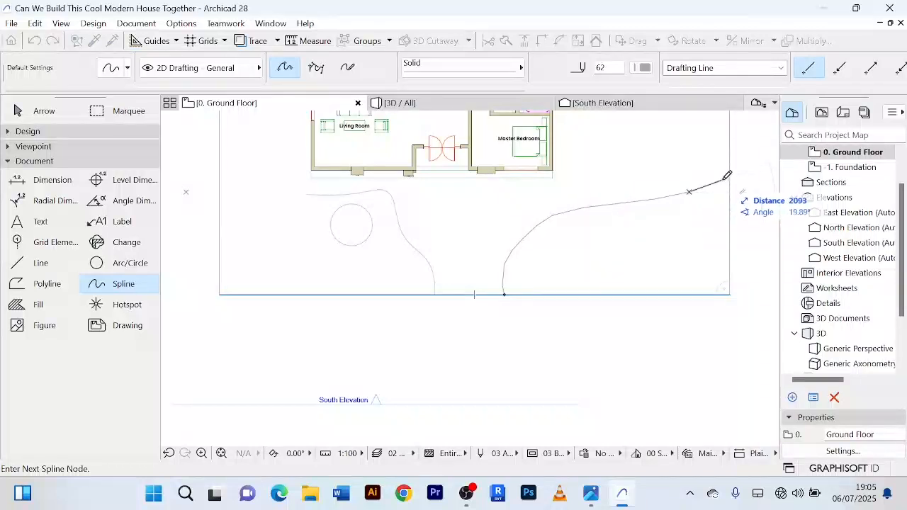
left_click(730, 176)
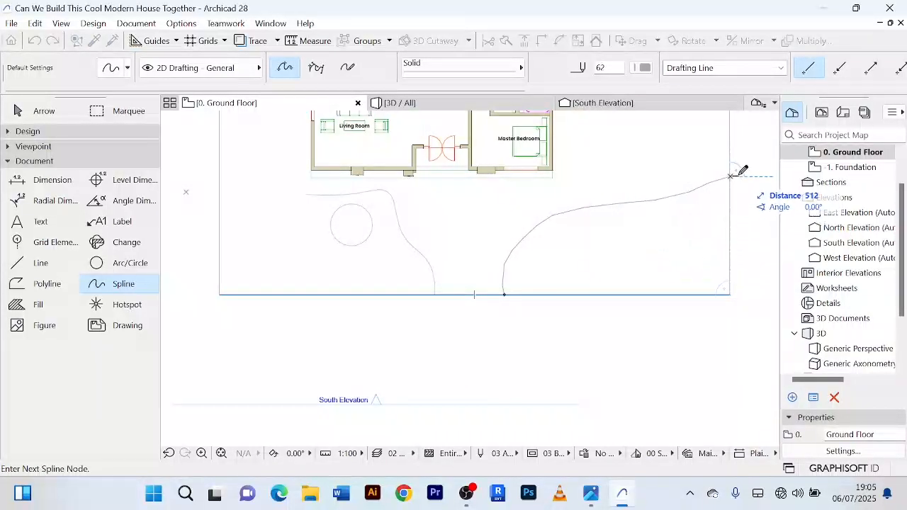
scroll(729, 180, "up", 5)
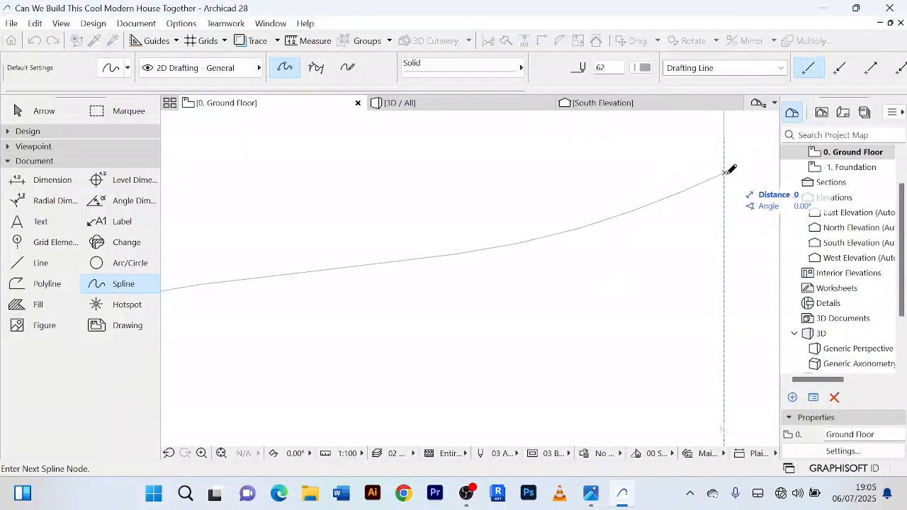
double_click(732, 173)
Stretch the free end node of the spline around the circle about 5083 mm west to meet the west plot line.
scroll(634, 172, "down", 8)
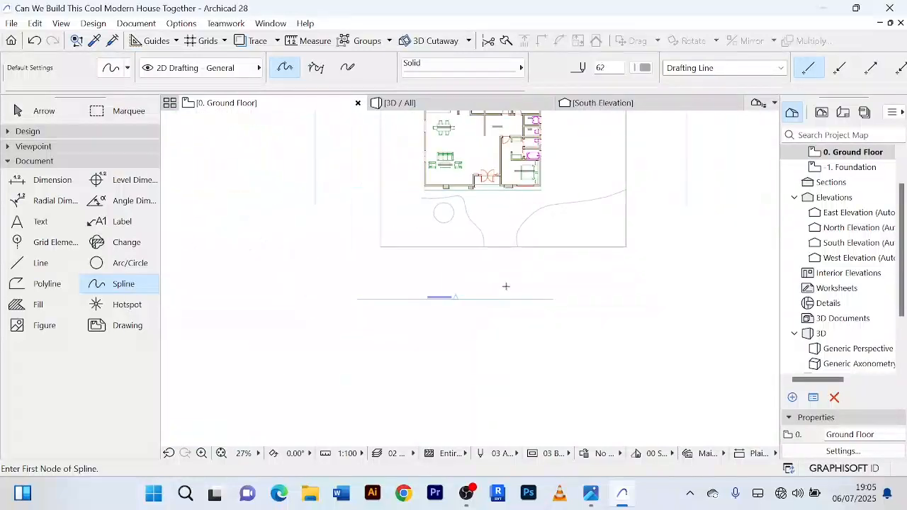
scroll(505, 280, "up", 2)
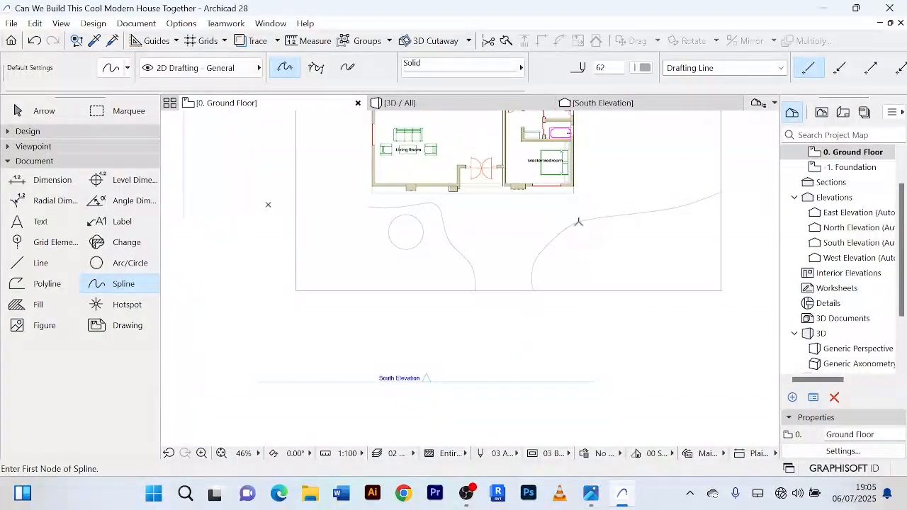
scroll(577, 221, "up", 3)
scroll(688, 180, "down", 3)
middle_click_drag(646, 296, 649, 310)
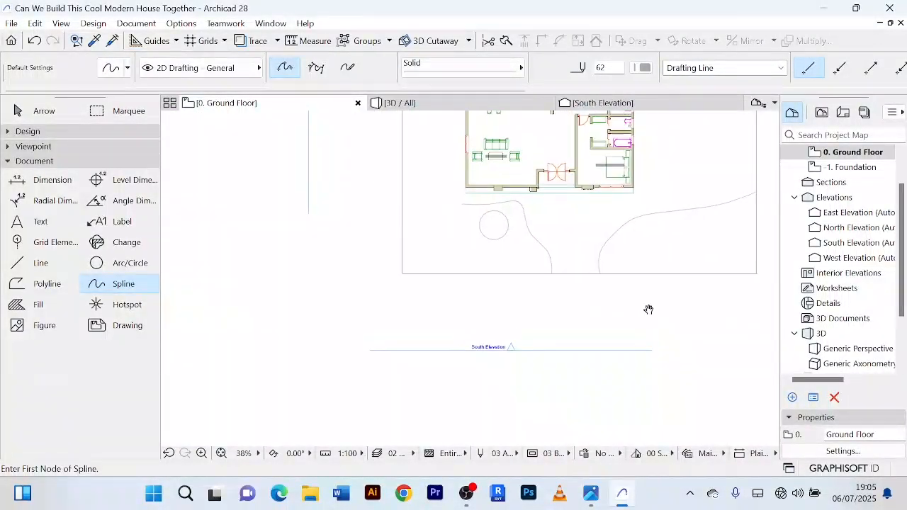
scroll(463, 217, "up", 3)
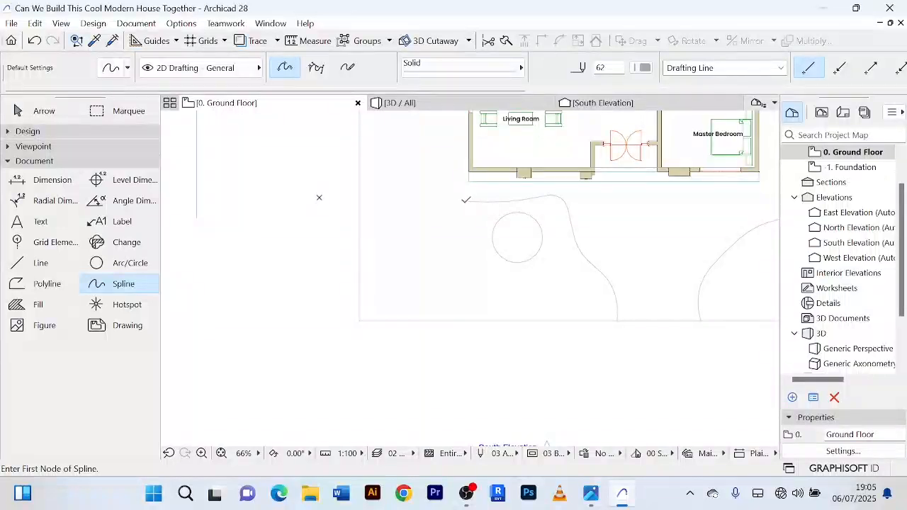
left_click(57, 114)
left_click(487, 201)
scroll(460, 210, "up", 4)
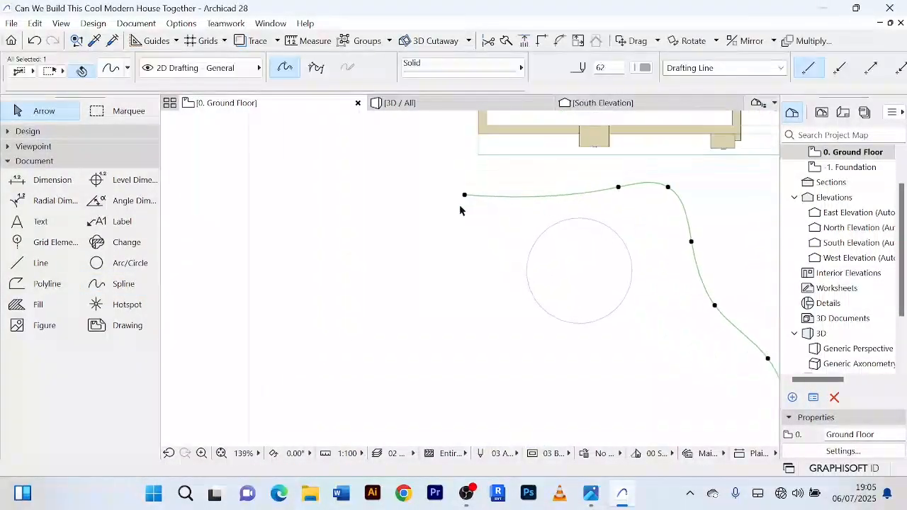
scroll(466, 193, "up", 2)
left_click(466, 193)
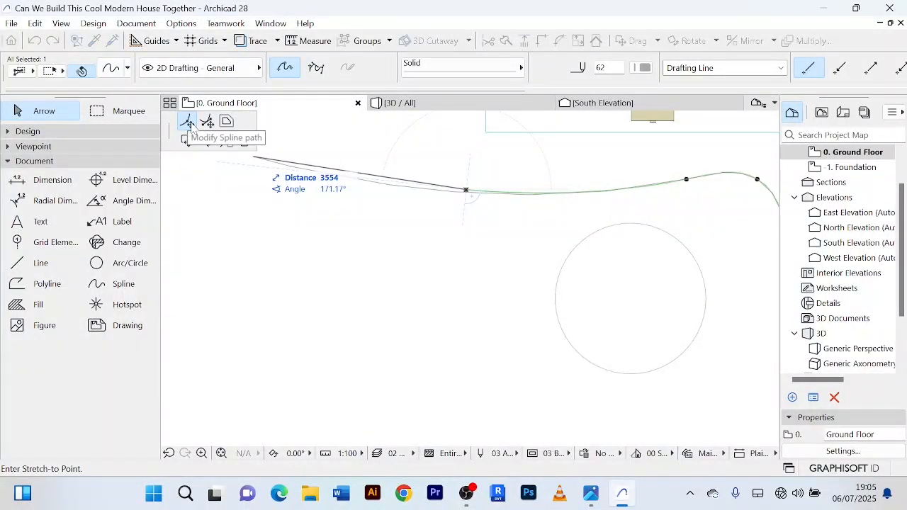
middle_click_drag(253, 194, 441, 219)
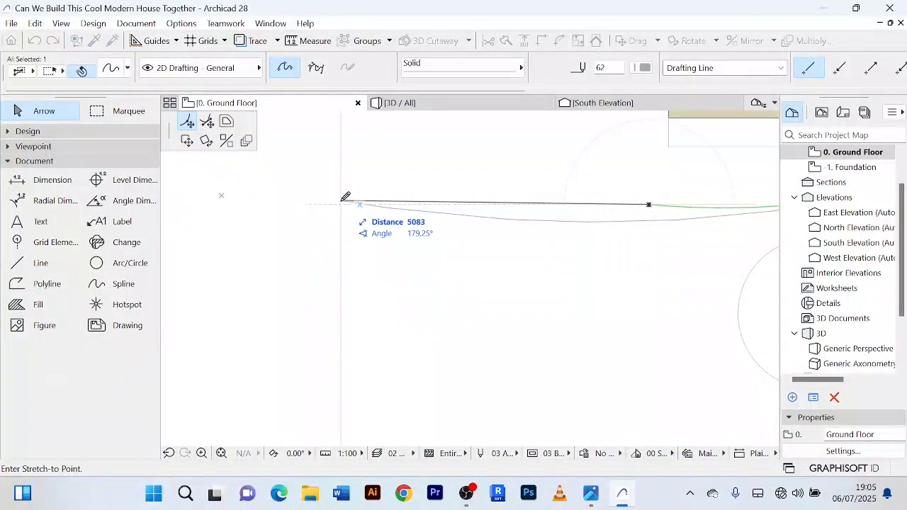
left_click(342, 202)
scroll(298, 192, "down", 5)
scroll(298, 192, "down", 4)
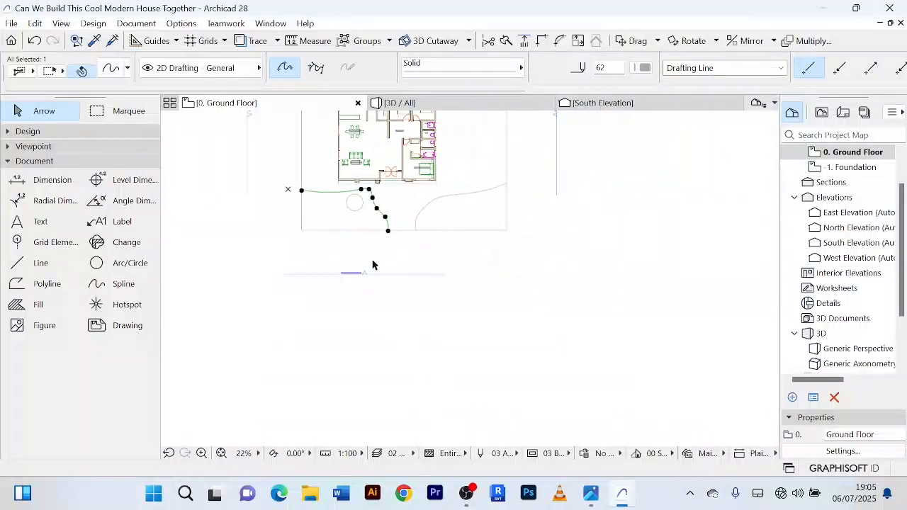
Draw a horizontal line about 11 m long from the house's southeast slab corner to just past the east site boundary.
left_click(514, 269)
scroll(394, 206, "up", 3)
middle_click_drag(402, 229, 406, 283)
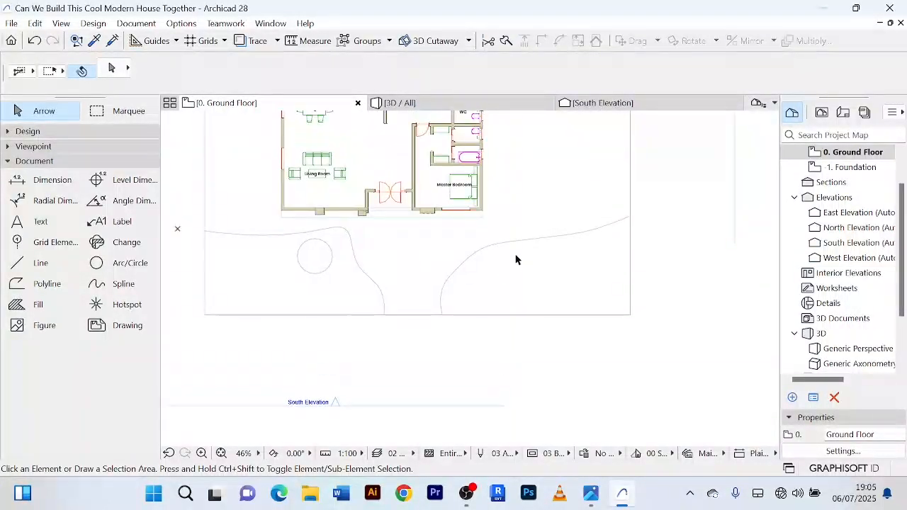
scroll(515, 251, "up", 3)
scroll(511, 207, "down", 4)
middle_click_drag(487, 206, 520, 267)
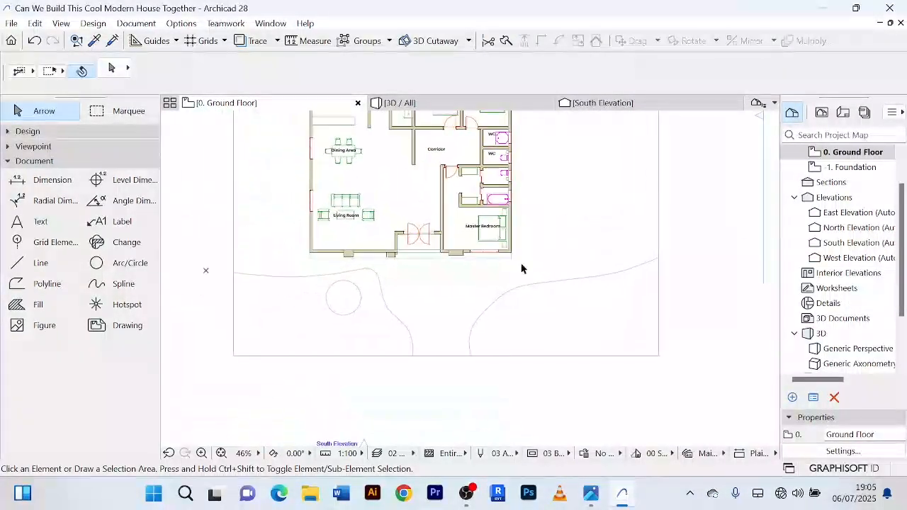
scroll(328, 242, "up", 4)
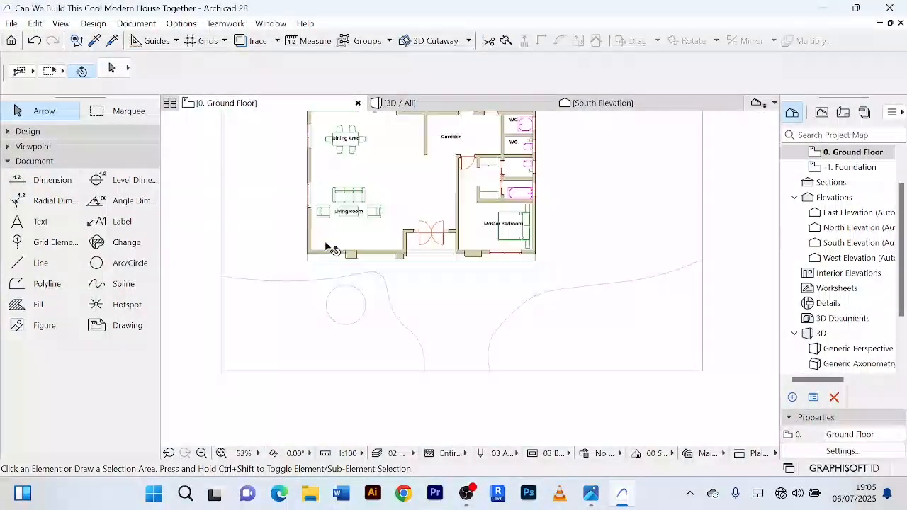
left_click(29, 263)
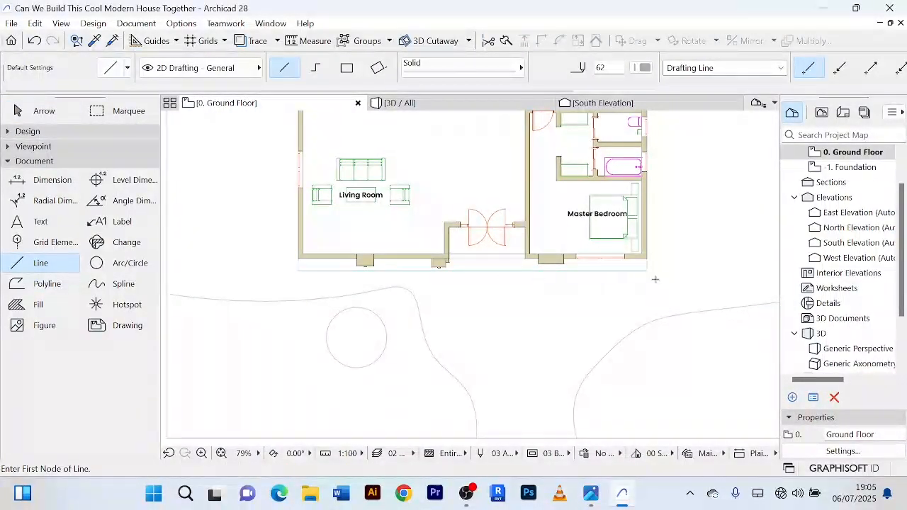
middle_click_drag(653, 281, 553, 270)
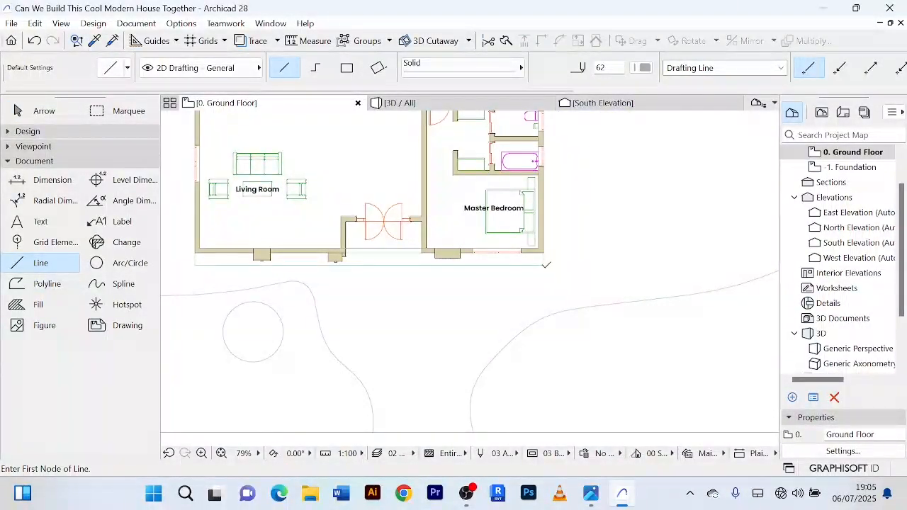
left_click(546, 265)
scroll(539, 269, "down", 3)
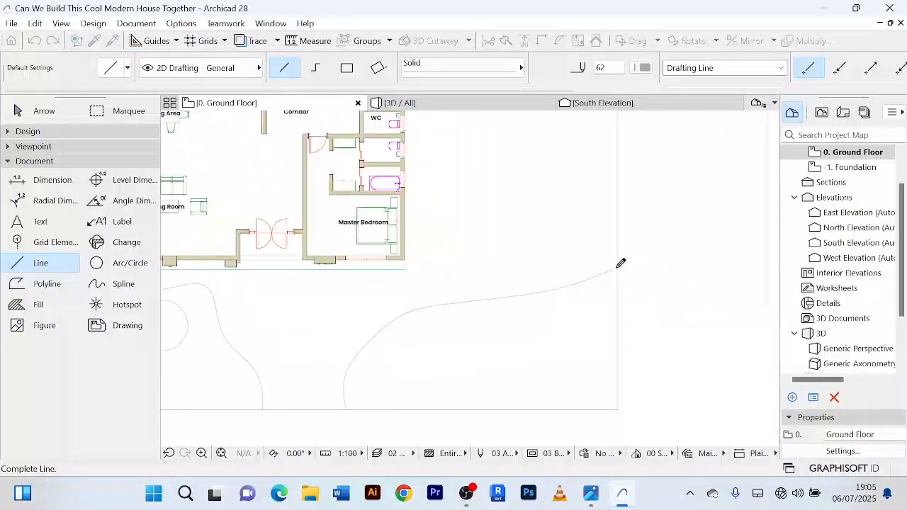
scroll(624, 264, "up", 2)
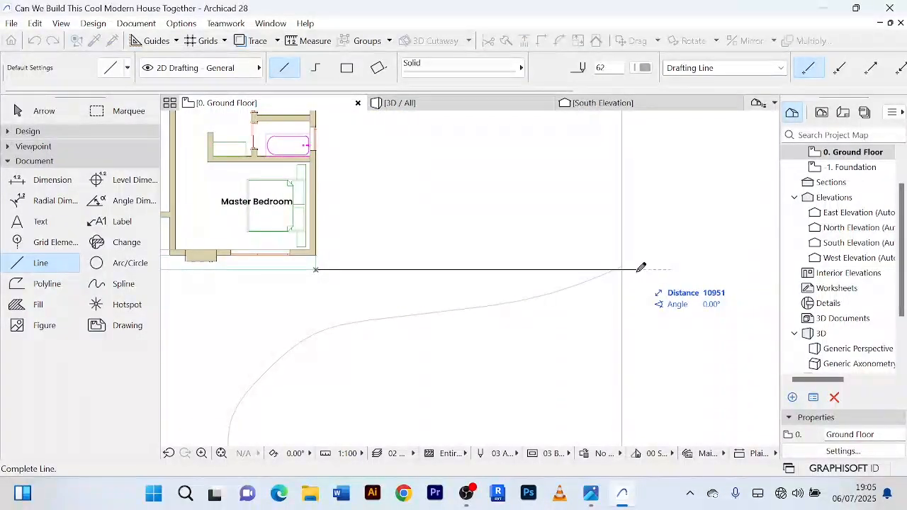
left_click(645, 266)
scroll(645, 268, "down", 3)
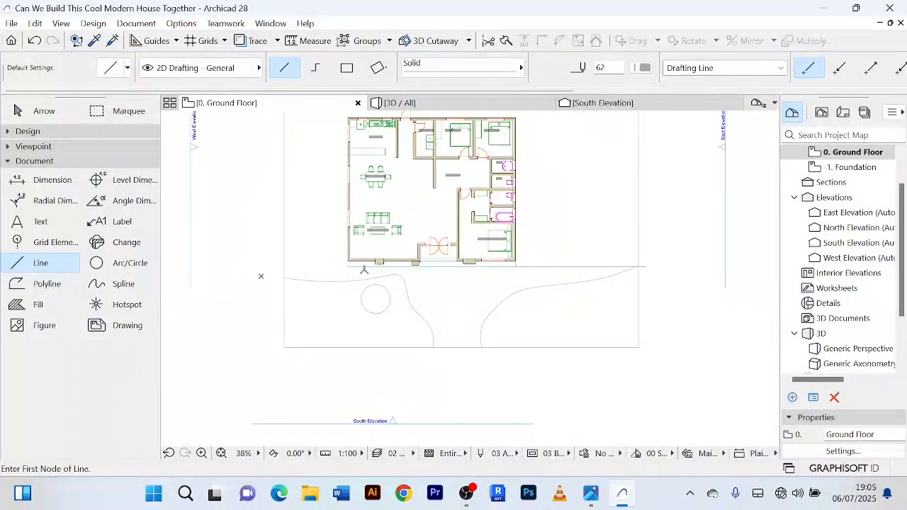
Stretch the new horizontal line's west end along the house front to beyond the west site boundary.
left_click(37, 115)
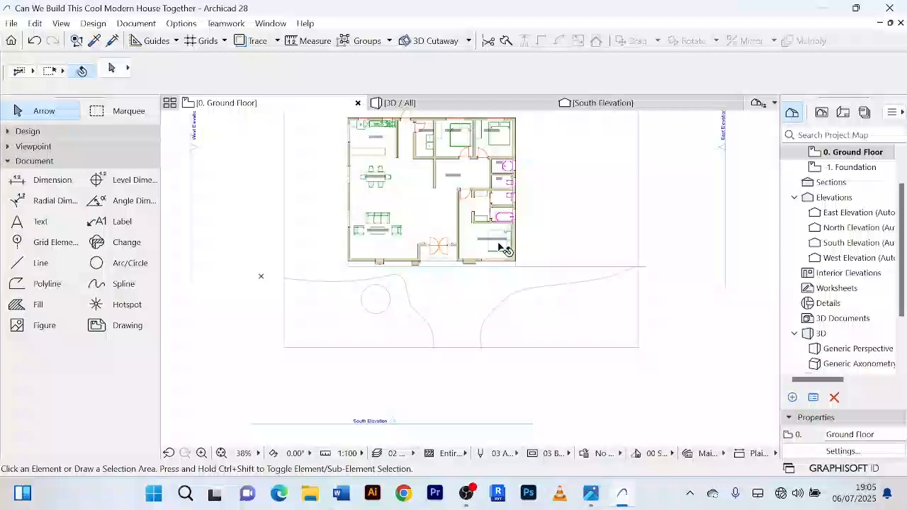
left_click(551, 268)
scroll(551, 269, "up", 3)
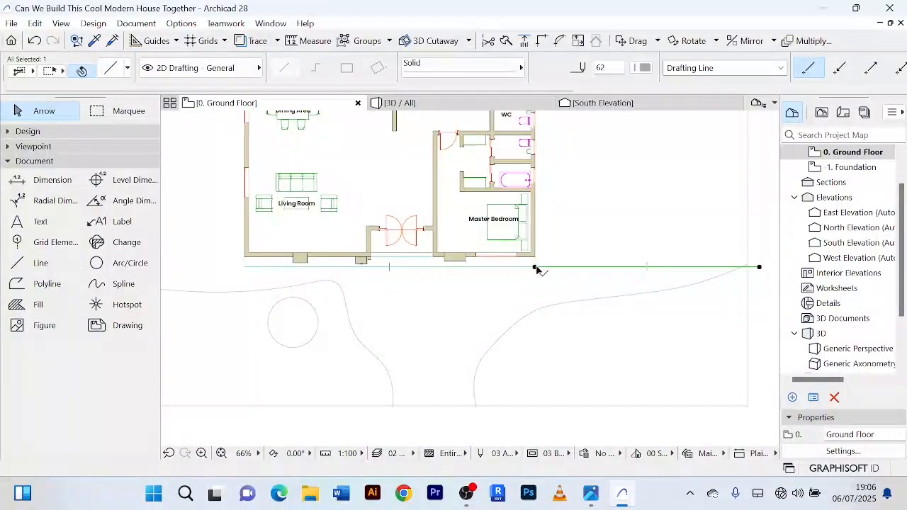
left_click(535, 268)
scroll(241, 248, "down", 3)
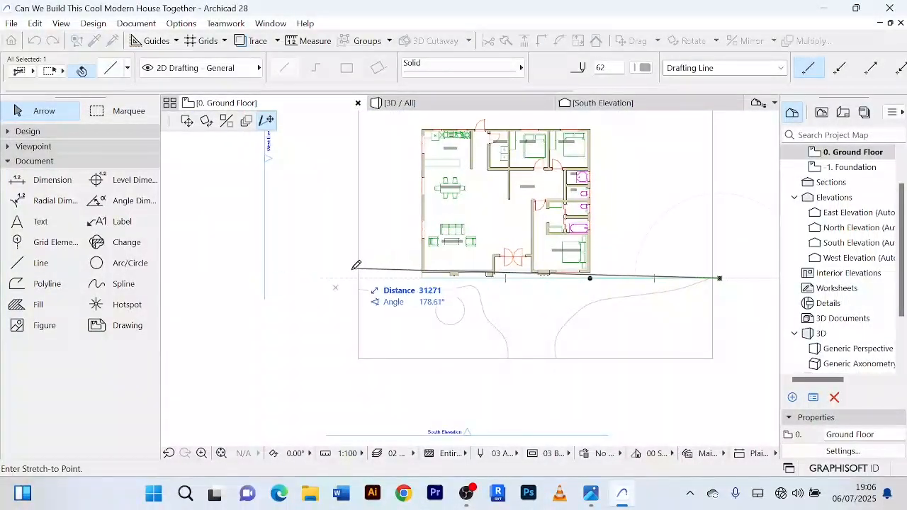
left_click(313, 278)
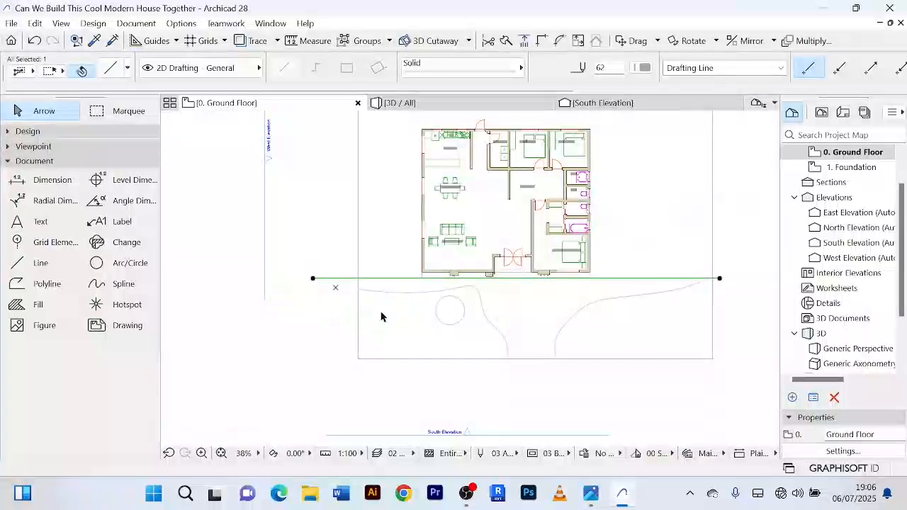
Stretch the west spline's outer end up to just past where the horizontal line crosses the west site boundary.
scroll(379, 312, "up", 4)
left_click(364, 287)
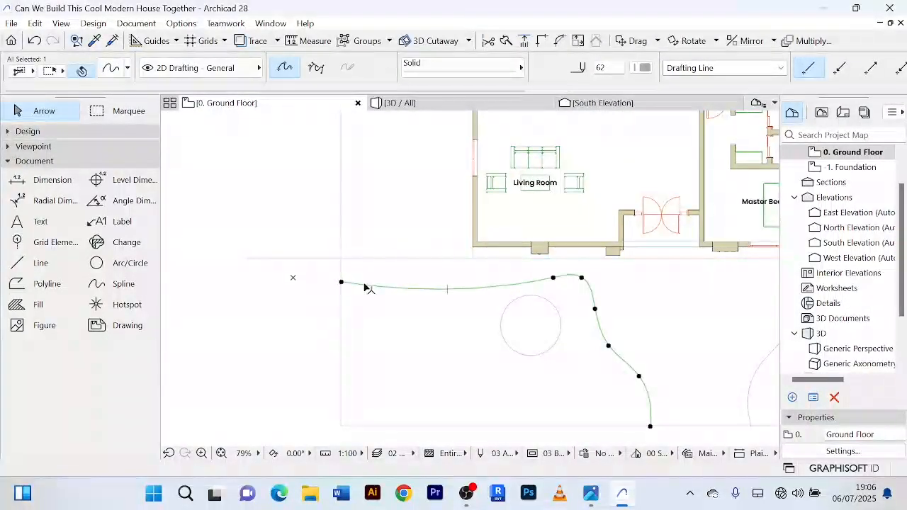
scroll(340, 283, "up", 3)
left_click(346, 282)
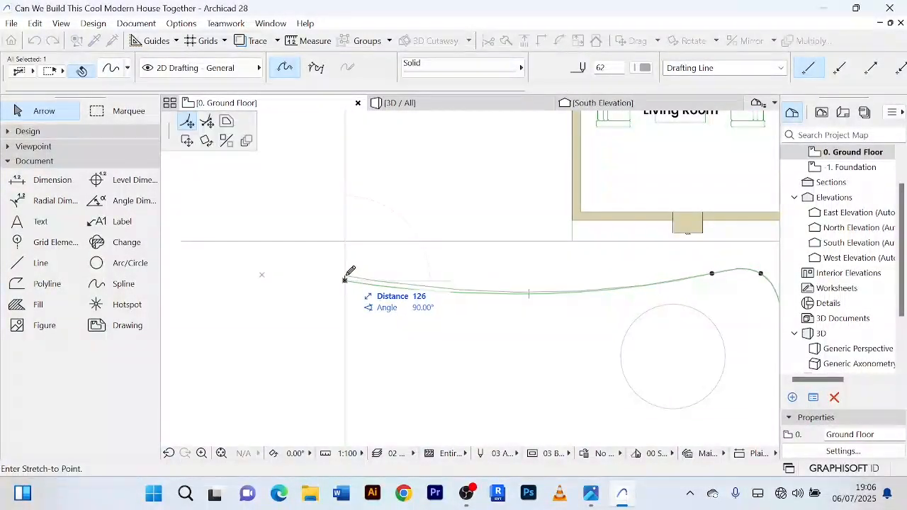
left_click(337, 238)
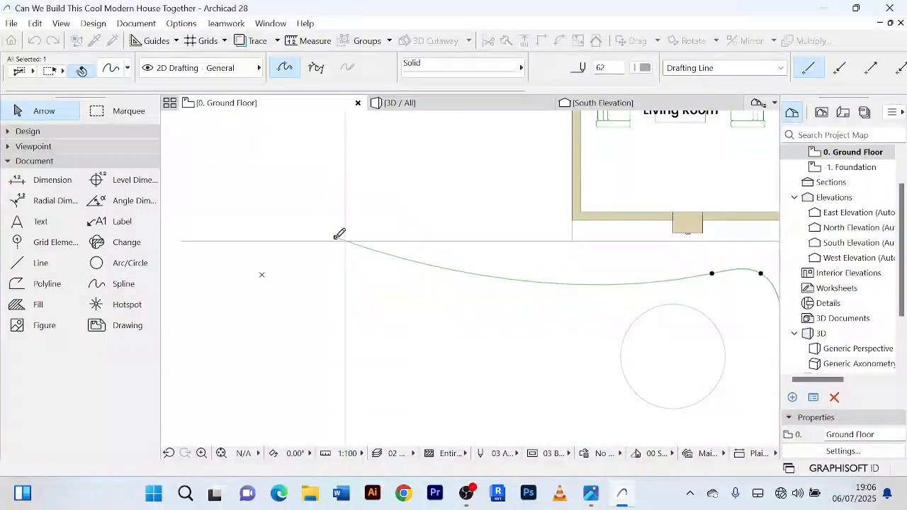
scroll(326, 300, "down", 5)
middle_click_drag(374, 275, 357, 257)
scroll(347, 269, "up", 3)
Select the horizontal line and west spline, and trim both overhanging ends at the west site boundary.
left_click(381, 307)
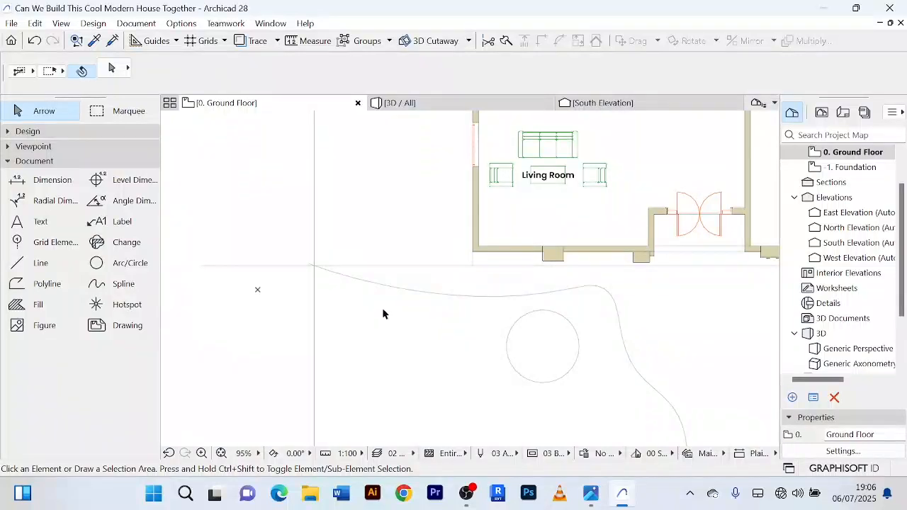
left_click_drag(383, 310, 352, 241)
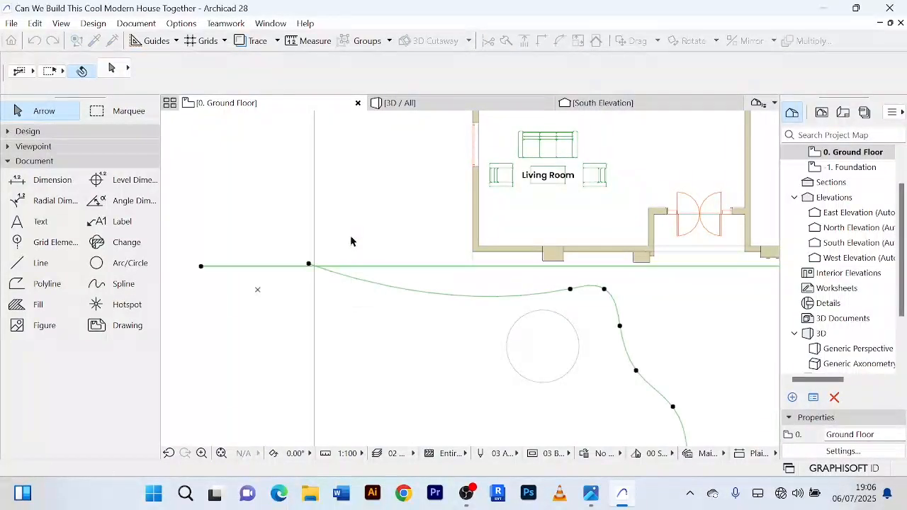
left_click(543, 43)
left_click(570, 251)
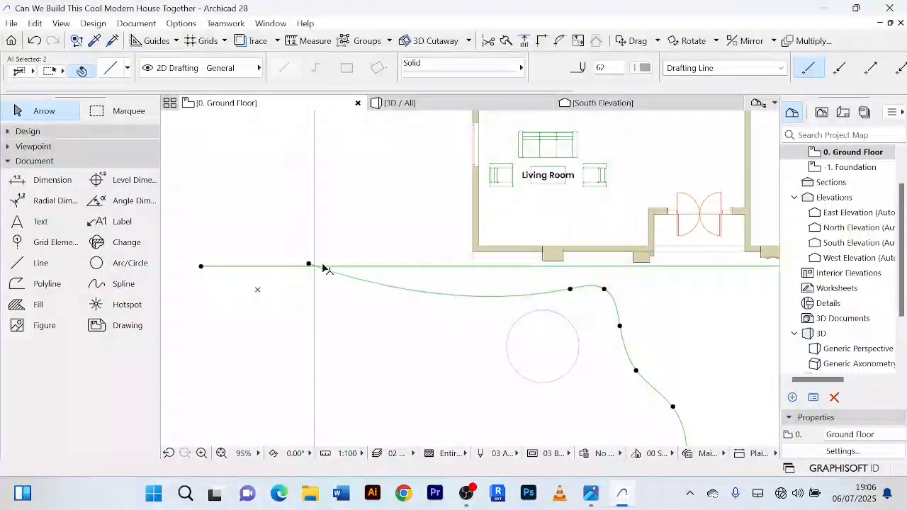
scroll(324, 269, "up", 10)
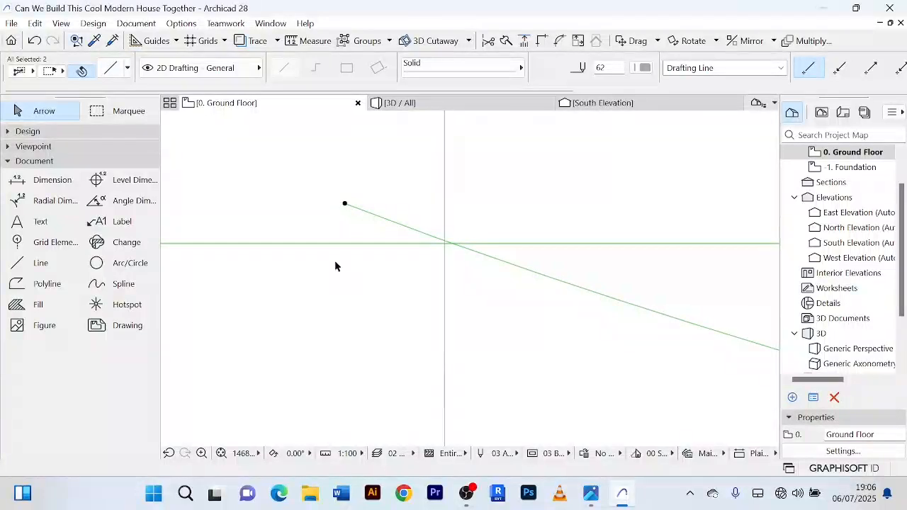
scroll(335, 261, "down", 1)
middle_click_drag(337, 264, 325, 286)
scroll(395, 246, "up", 2)
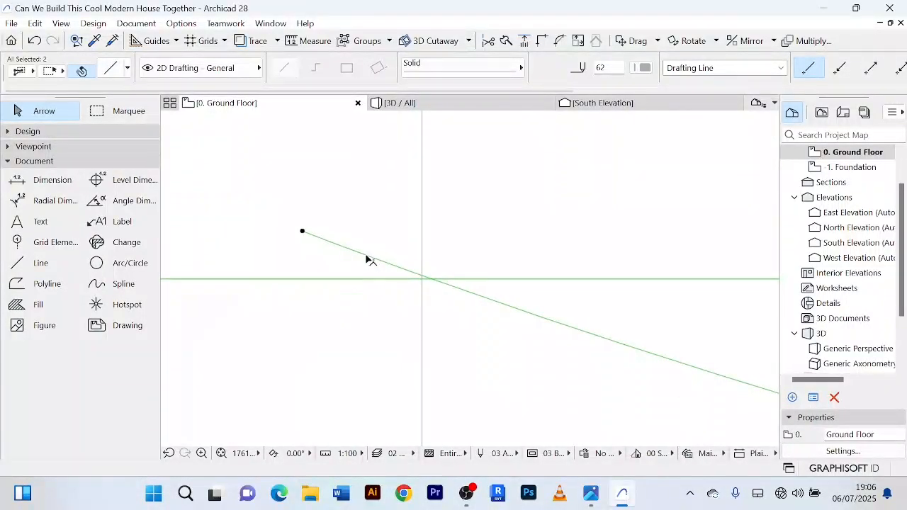
left_click(366, 259, "ctrl")
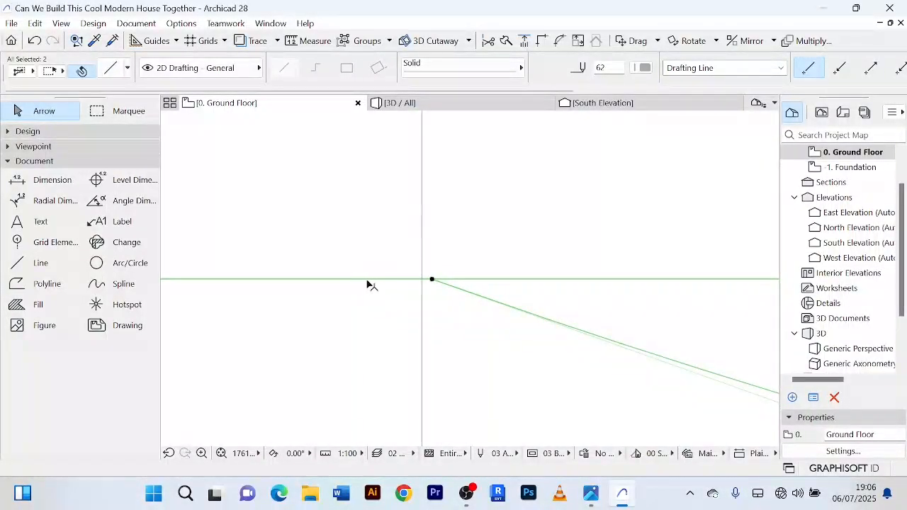
left_click(370, 282, "ctrl")
scroll(437, 312, "down", 10)
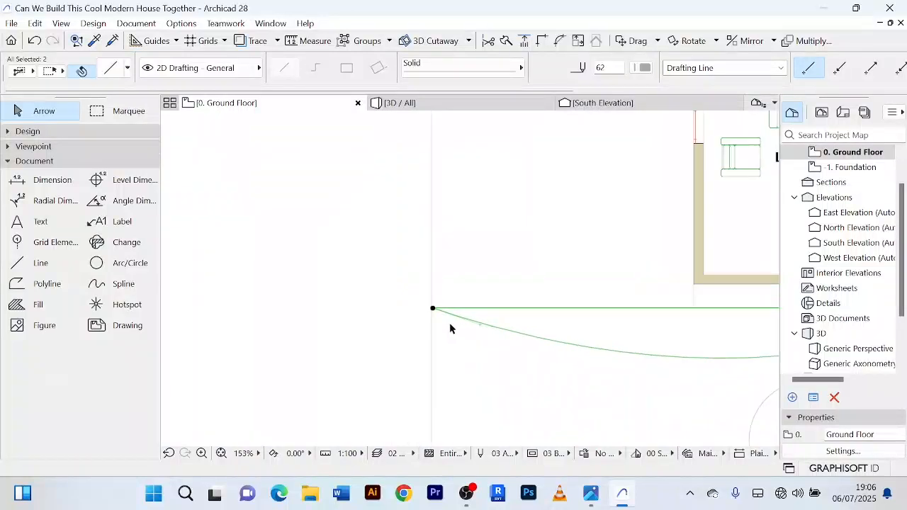
scroll(479, 321, "up", 7)
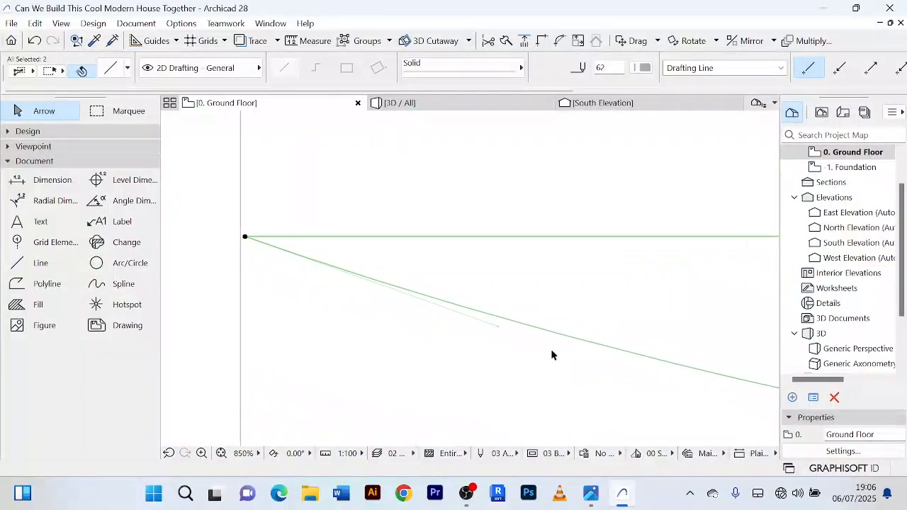
left_click(485, 324)
right_click(487, 341)
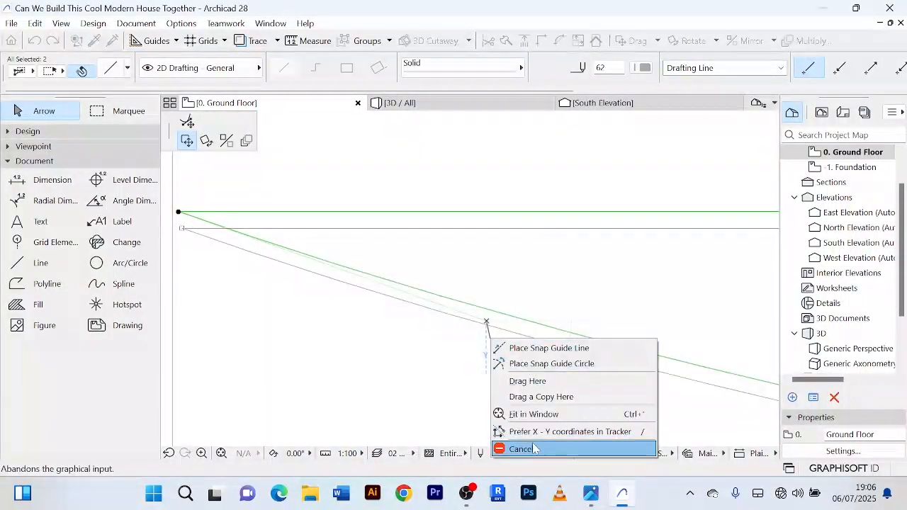
left_click(535, 449)
Stretch the east spline's outer end down and slightly past the east boundary so it crosses the horizontal line there.
scroll(477, 381, "down", 12)
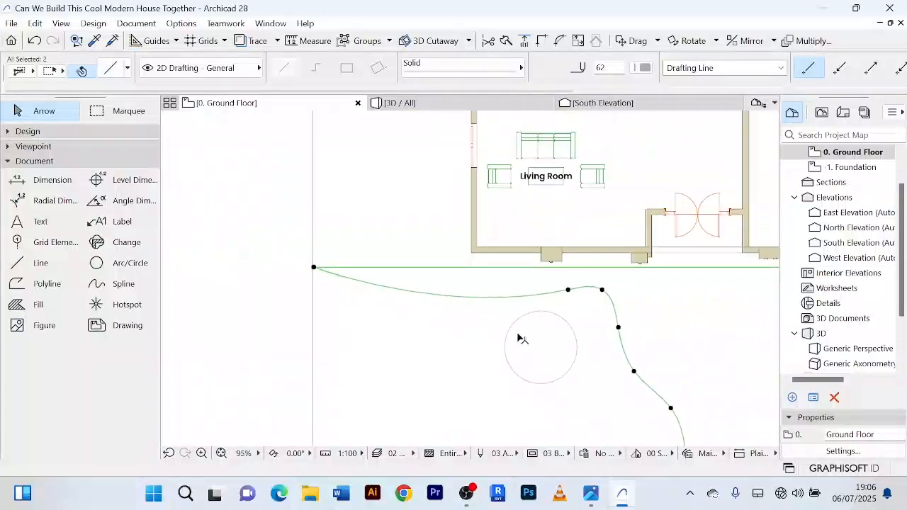
middle_click_drag(716, 357, 454, 303)
scroll(494, 292, "down", 4)
middle_click_drag(747, 276, 564, 269)
scroll(554, 248, "up", 6)
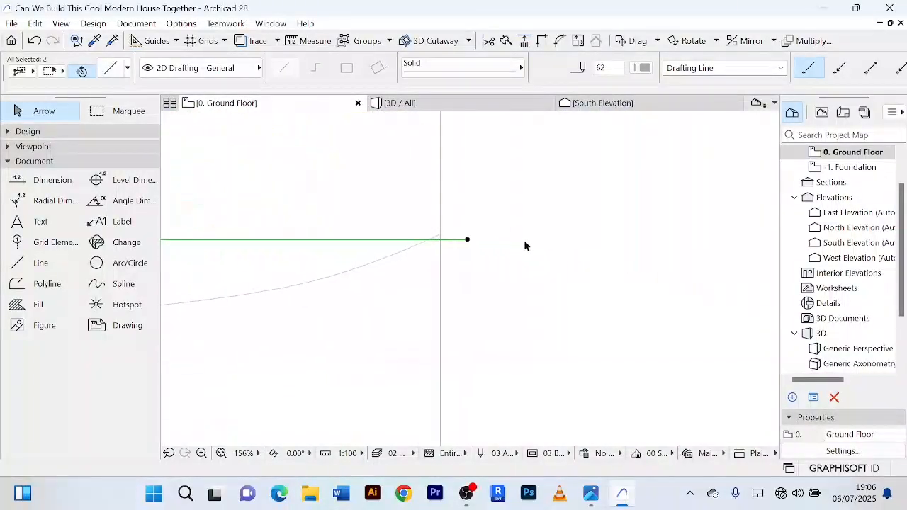
scroll(514, 245, "up", 5)
left_click(501, 239)
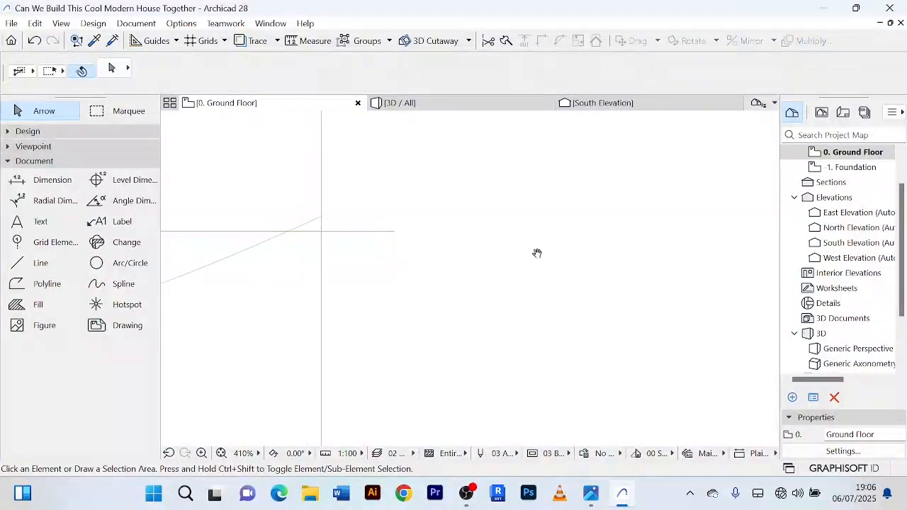
middle_click_drag(538, 252, 592, 271)
left_click(304, 266)
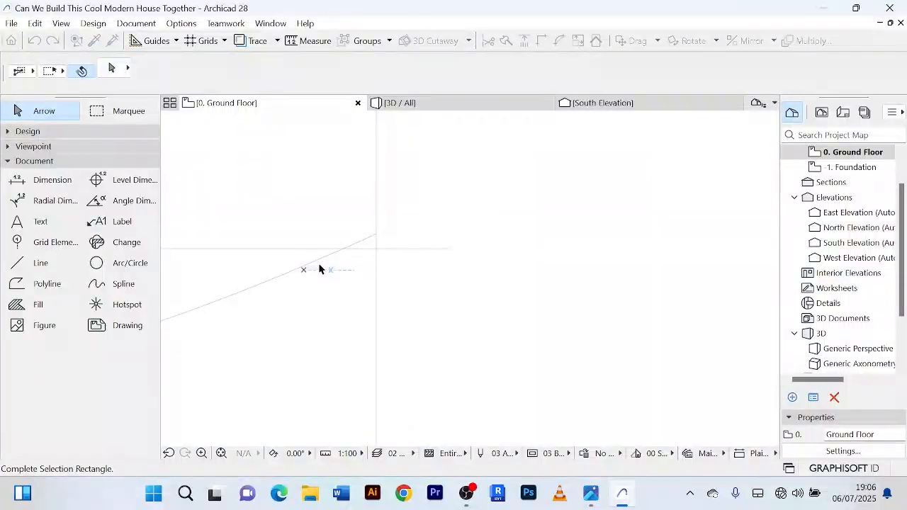
left_click(316, 269)
scroll(348, 254, "up", 7)
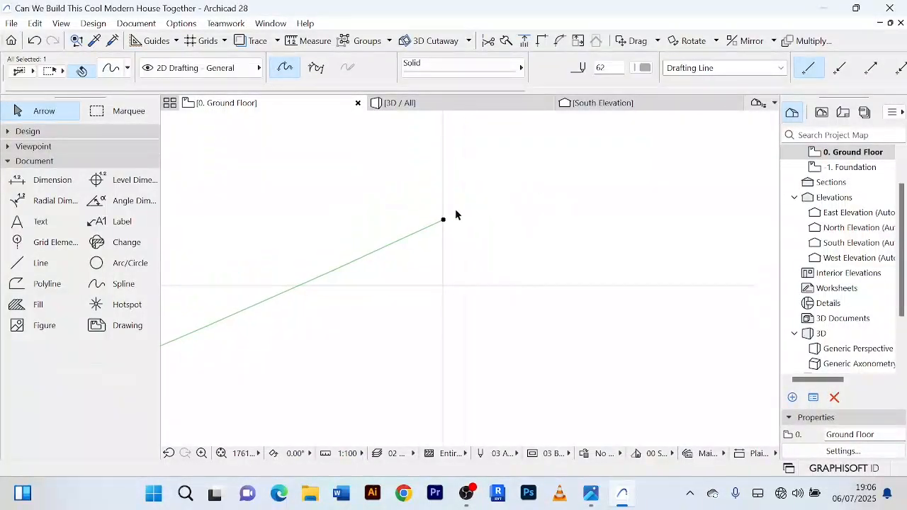
scroll(433, 222, "up", 4)
left_click(433, 222)
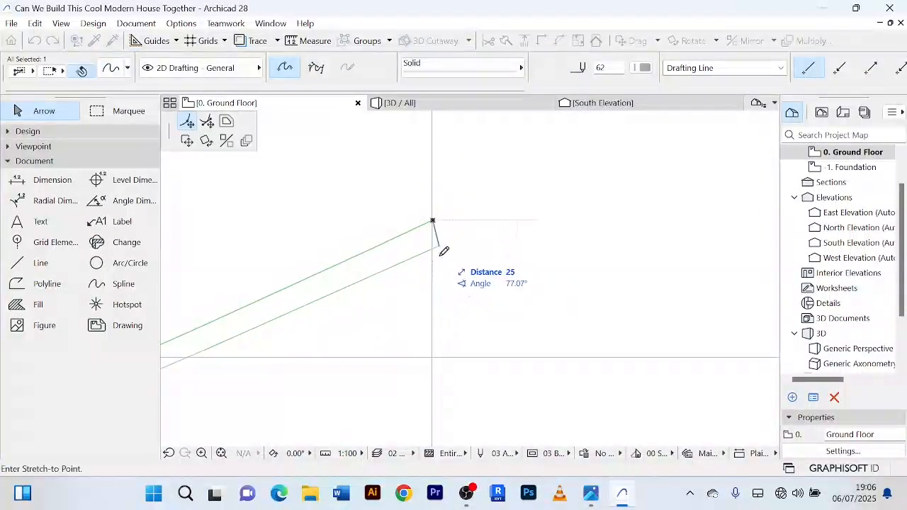
left_click(461, 345)
scroll(483, 363, "up", 4)
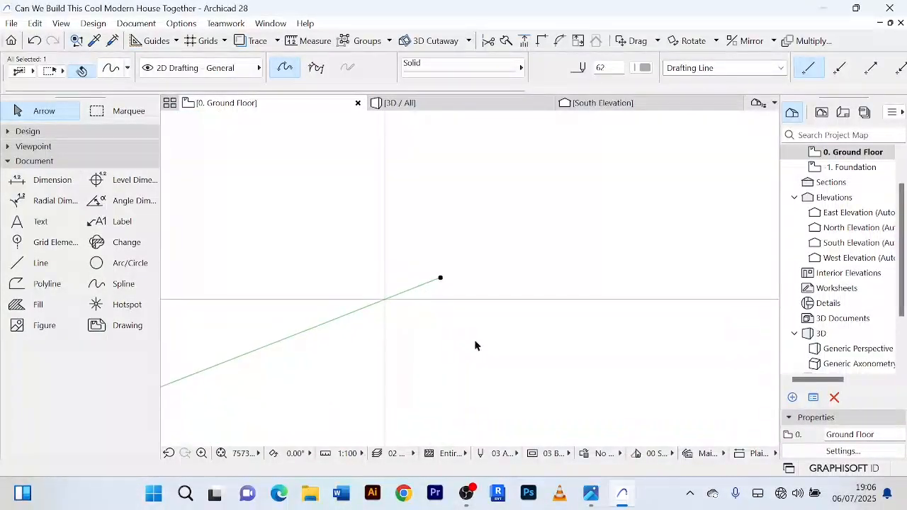
Select the horizontal line and east spline, and trim both overhanging ends at the east site boundary.
key("Escape")
left_click_drag(425, 250, 491, 362)
left_click(491, 365)
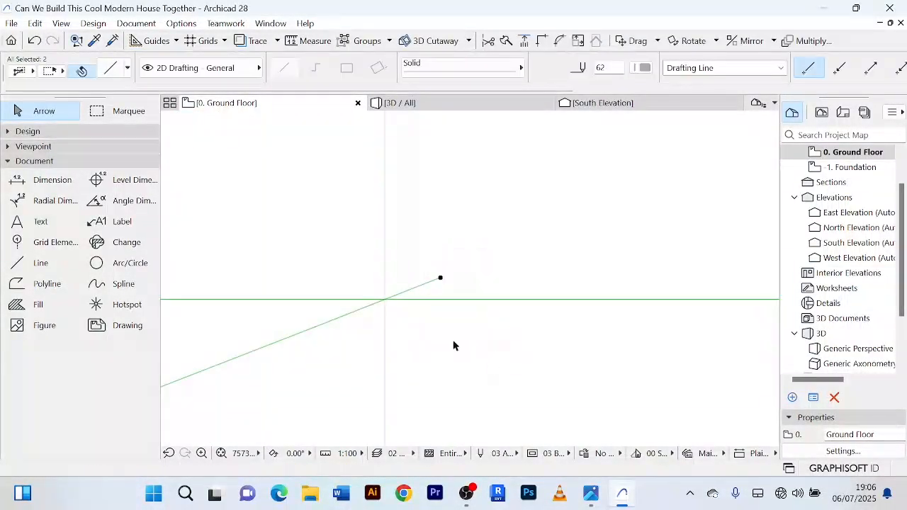
scroll(454, 344, "up", 4)
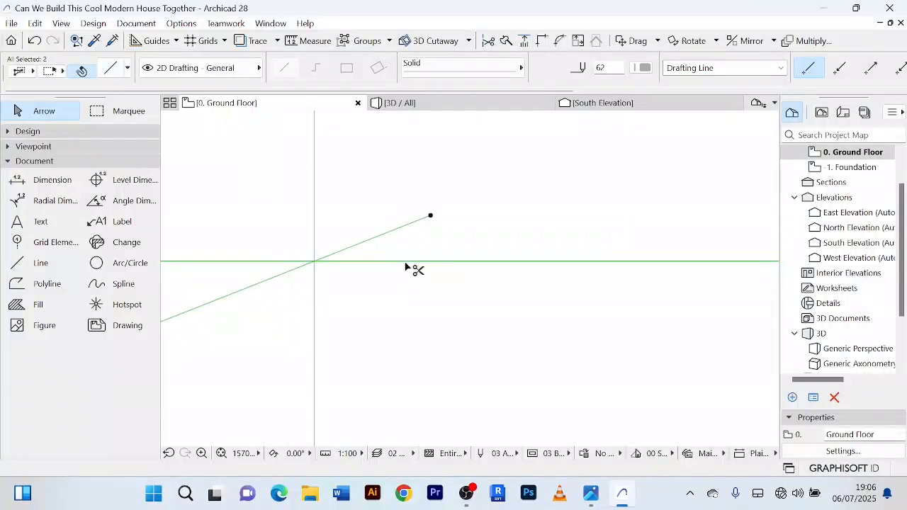
left_click(407, 263, "ctrl")
left_click(361, 244, "ctrl")
scroll(433, 288, "down", 12)
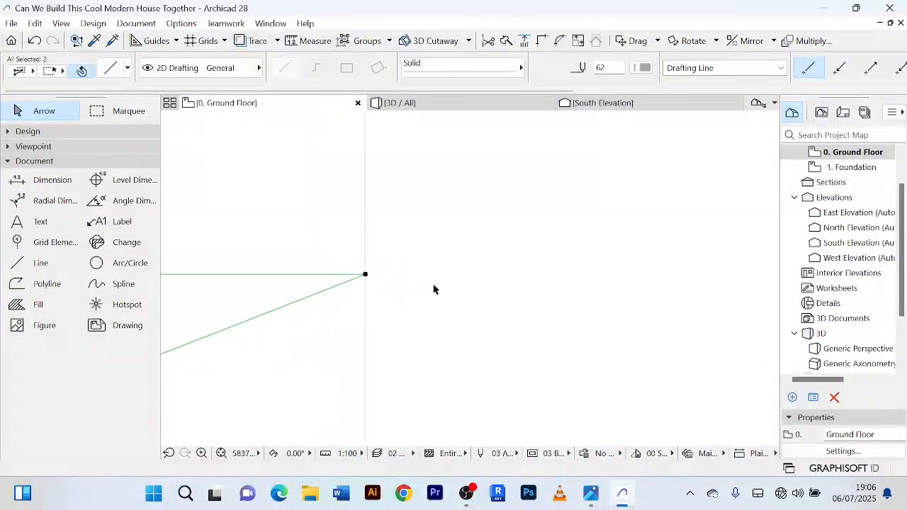
middle_click_drag(488, 299, 513, 297)
scroll(512, 297, "down", 7)
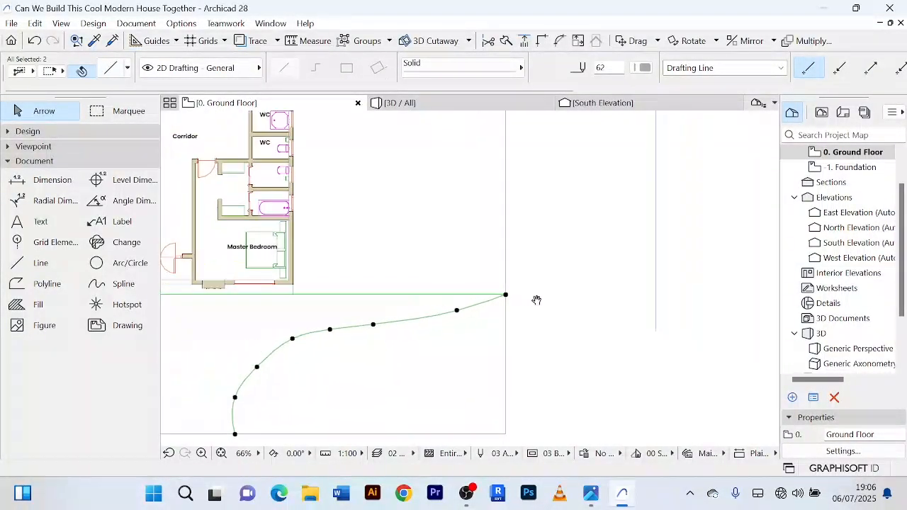
scroll(387, 312, "up", 2)
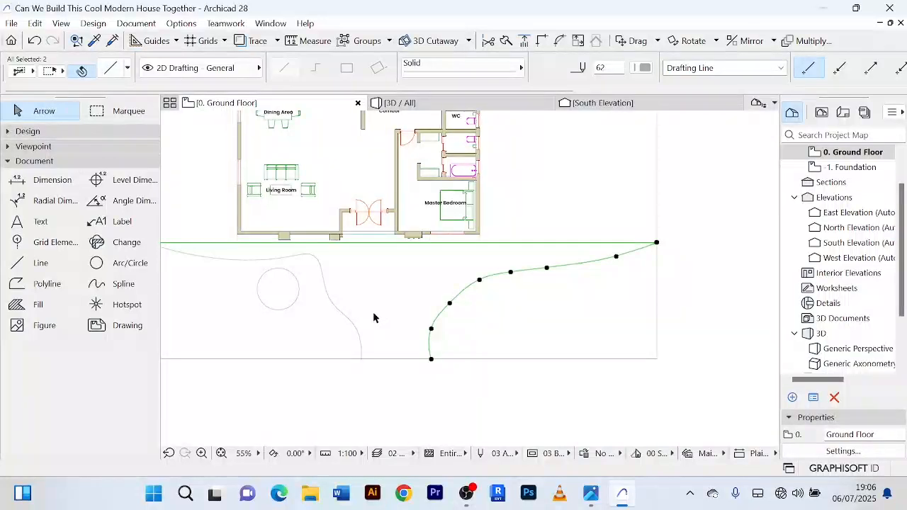
scroll(374, 317, "up", 1)
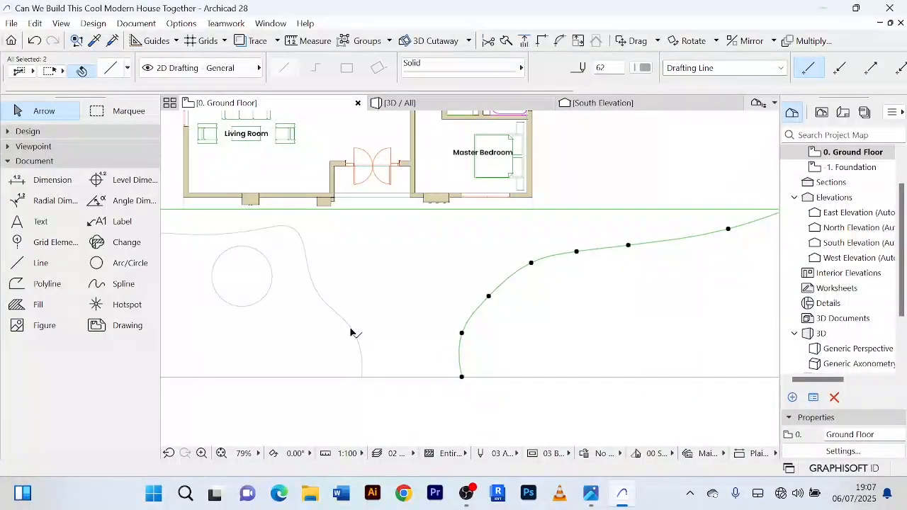
double_click(352, 331)
scroll(425, 298, "down", 3)
scroll(423, 285, "up", 2)
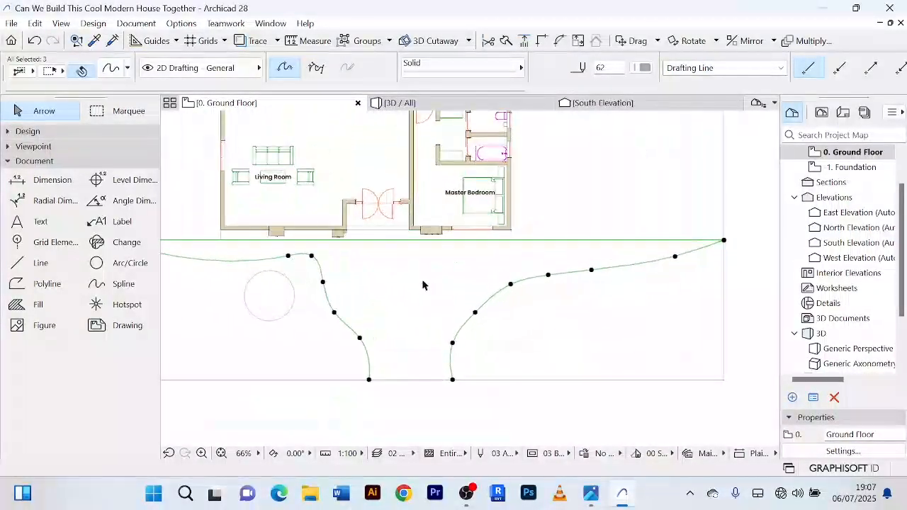
scroll(421, 284, "up", 3)
scroll(420, 298, "down", 5)
scroll(428, 354, "up", 2)
left_click(425, 352)
Draw a straight line along the south site boundary connecting the lower ends of the two splines.
scroll(420, 348, "up", 1)
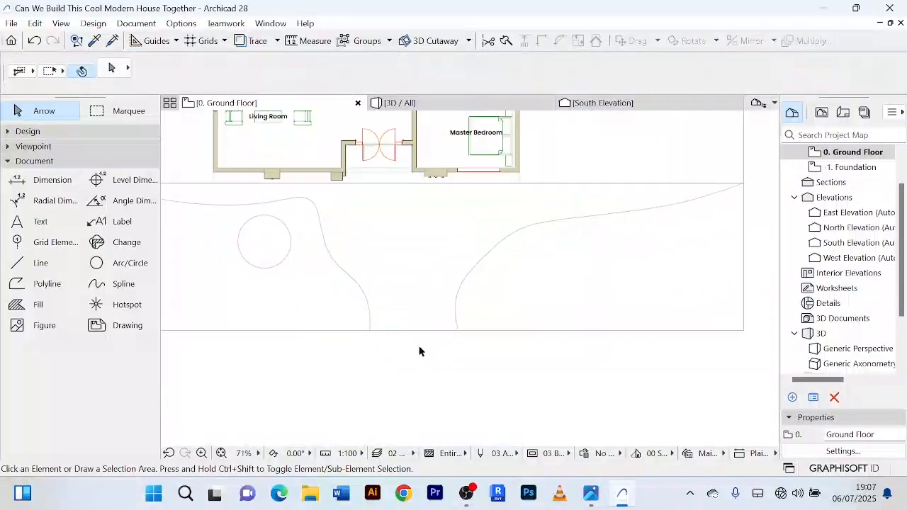
scroll(421, 351, "up", 1)
scroll(431, 344, "up", 2)
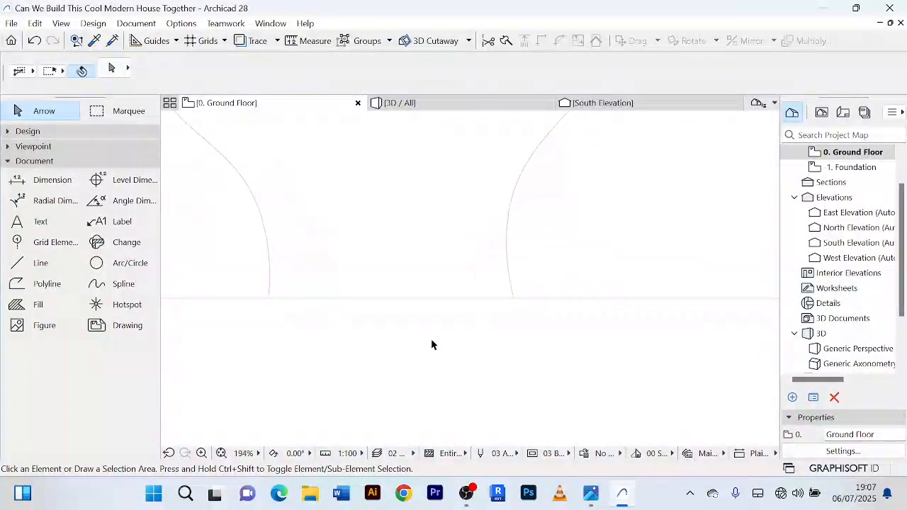
scroll(431, 344, "down", 2)
left_click(15, 268)
scroll(489, 330, "up", 2)
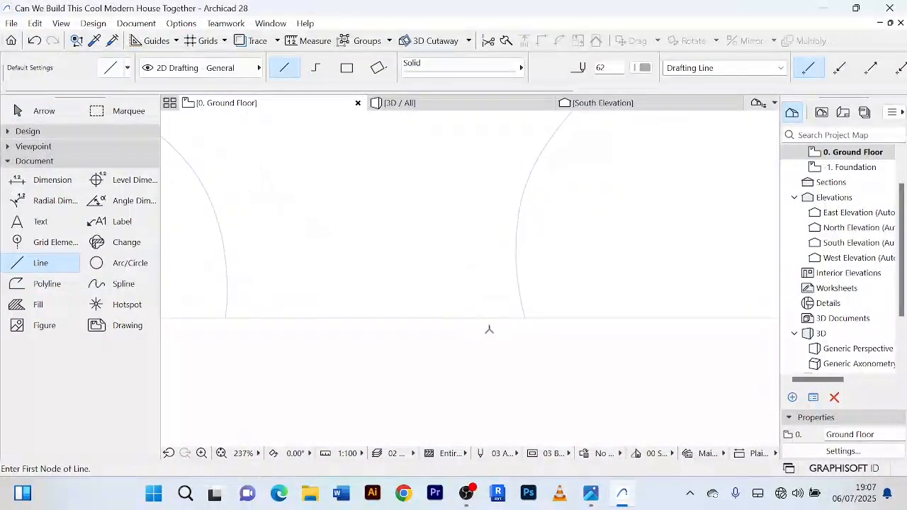
left_click(526, 318)
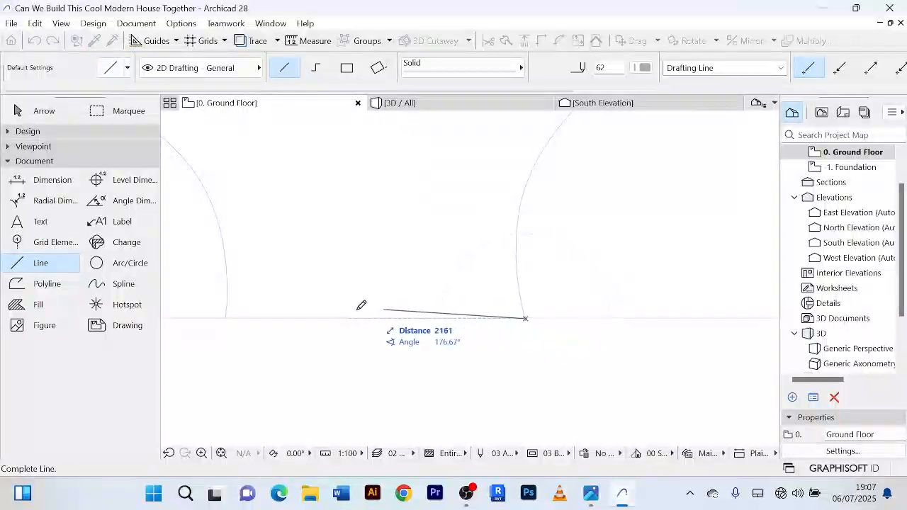
left_click(226, 317)
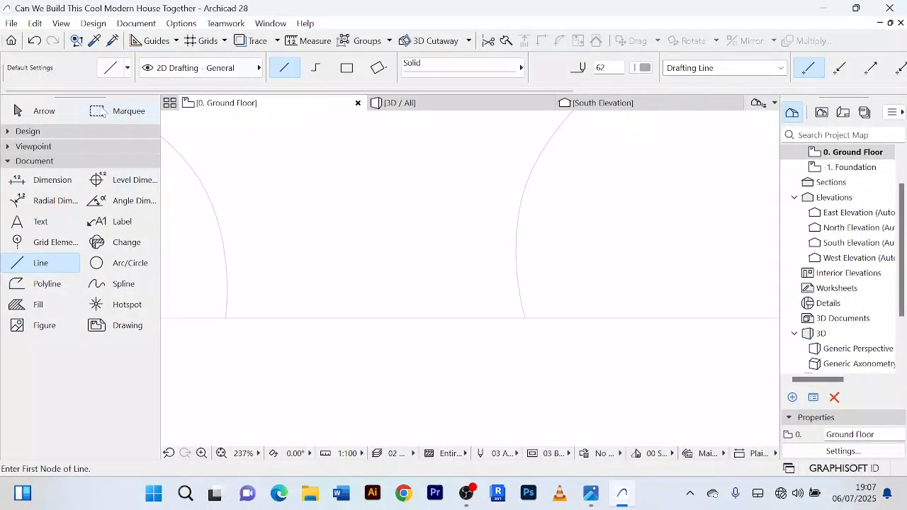
Select the new connecting line, both splines and the long horizontal line in front of the house as one closed outline.
left_click(37, 113)
left_click(334, 319)
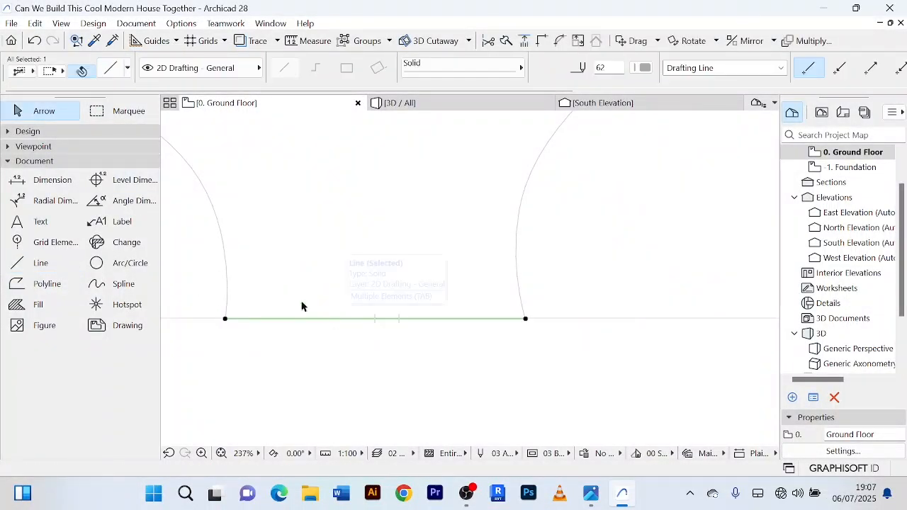
scroll(273, 282, "down", 3)
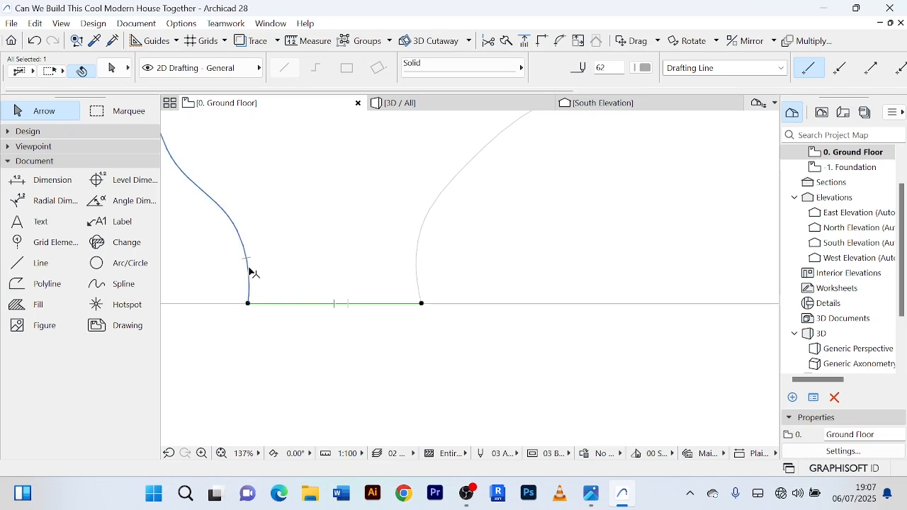
left_click(249, 269, "shift")
left_click(424, 227, "shift")
scroll(547, 318, "down", 5)
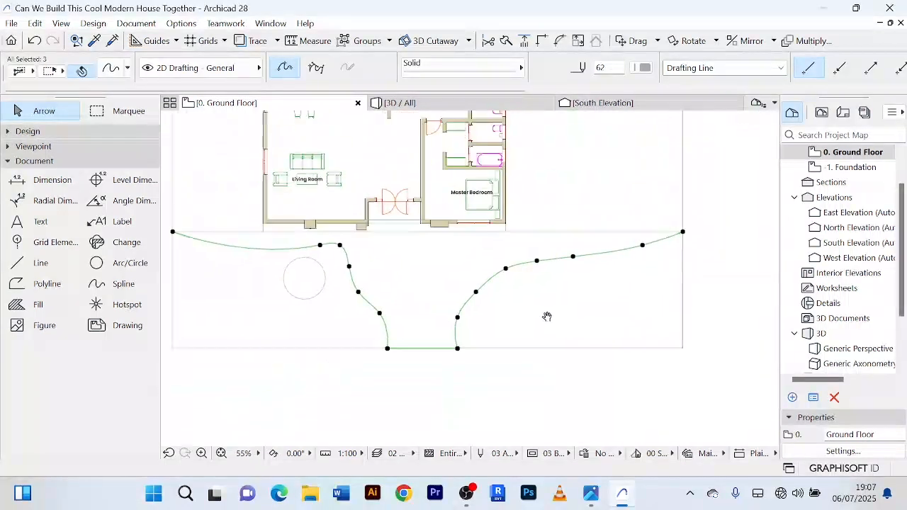
left_click(602, 243, "shift")
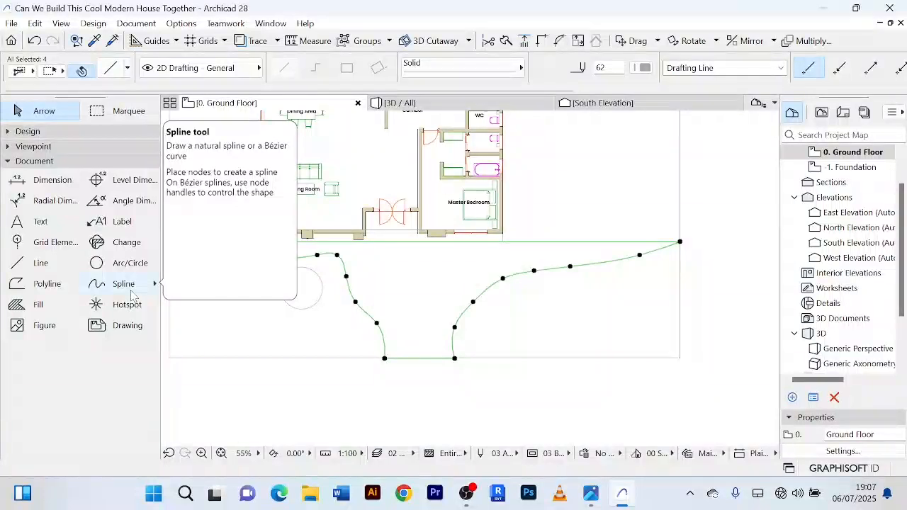
Create a slab from the selected closed outline with the Slab tool and Magic Wand.
left_click(8, 163)
left_click(8, 132)
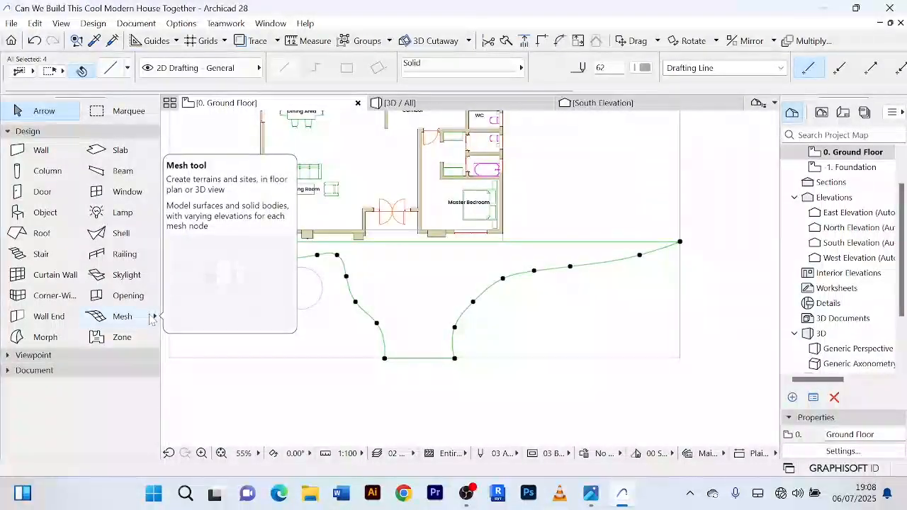
double_click(150, 320)
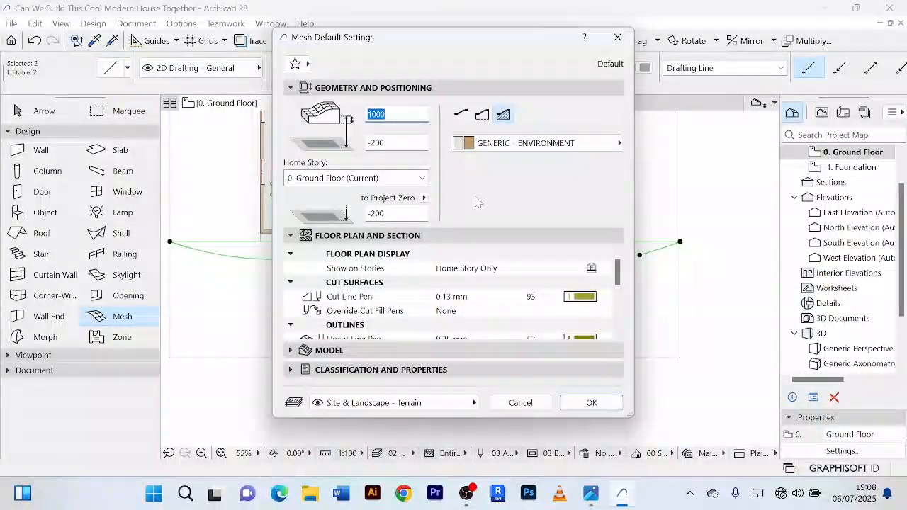
left_click(522, 403)
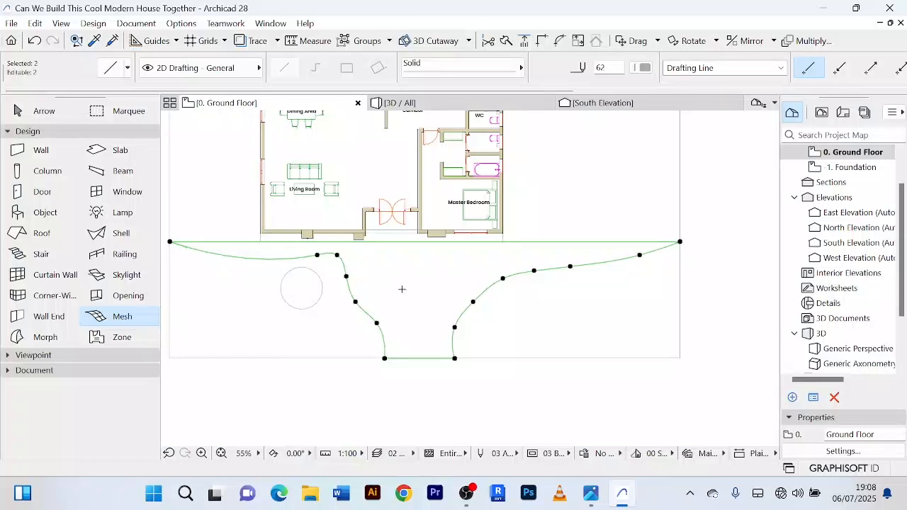
left_click(122, 150)
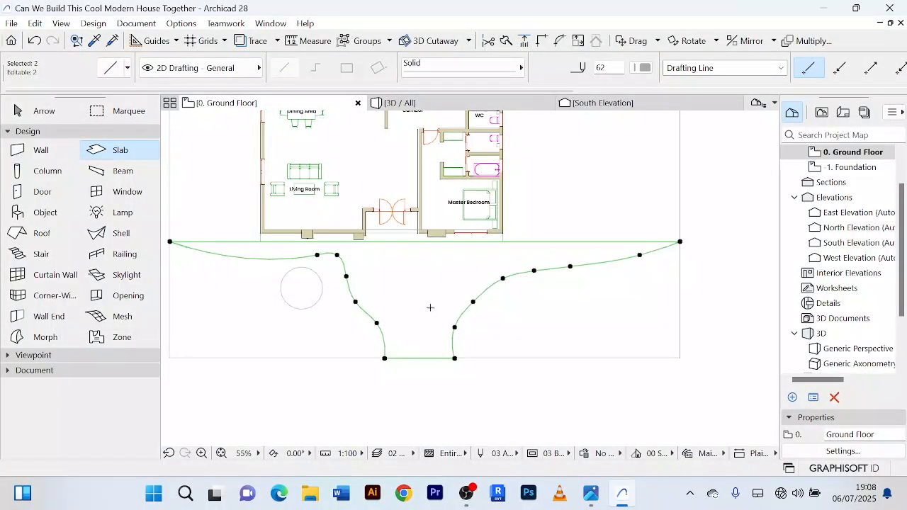
key("space")
left_click(42, 113)
In the 3D view, set the new driveway slab's offset to its home story to 0.
left_click(434, 104)
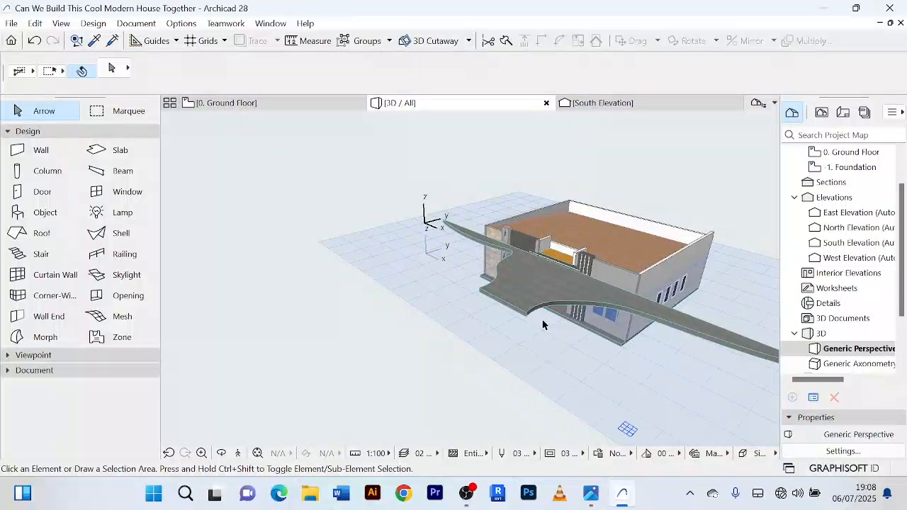
middle_click_drag(543, 324, 617, 347, "shift")
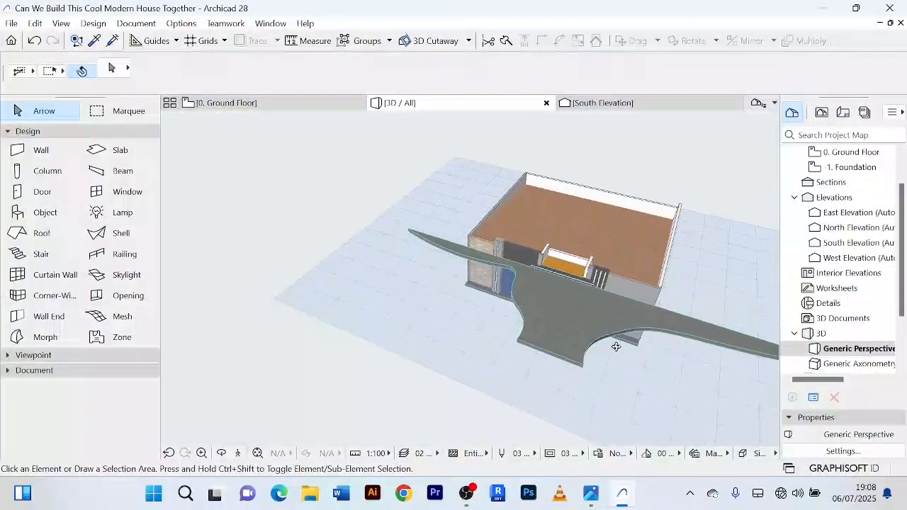
left_click(599, 336)
scroll(585, 73, "down", 5)
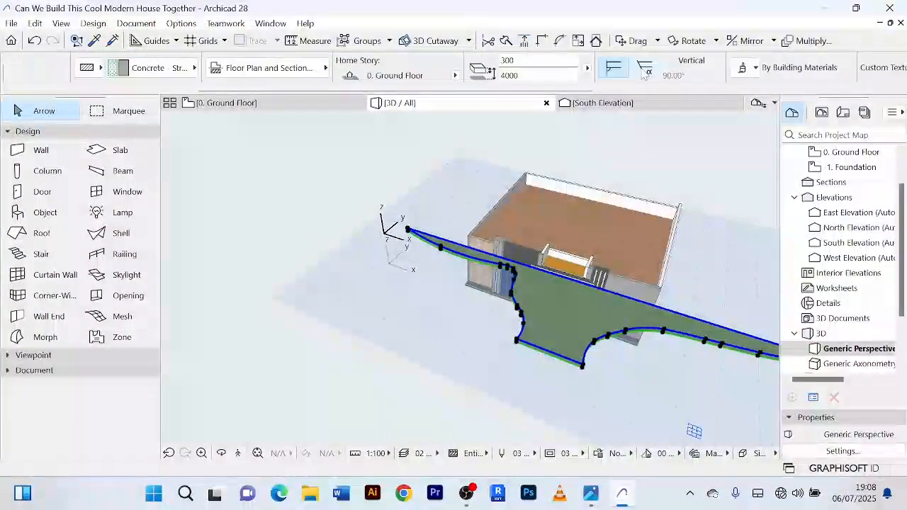
key("ctrl+t")
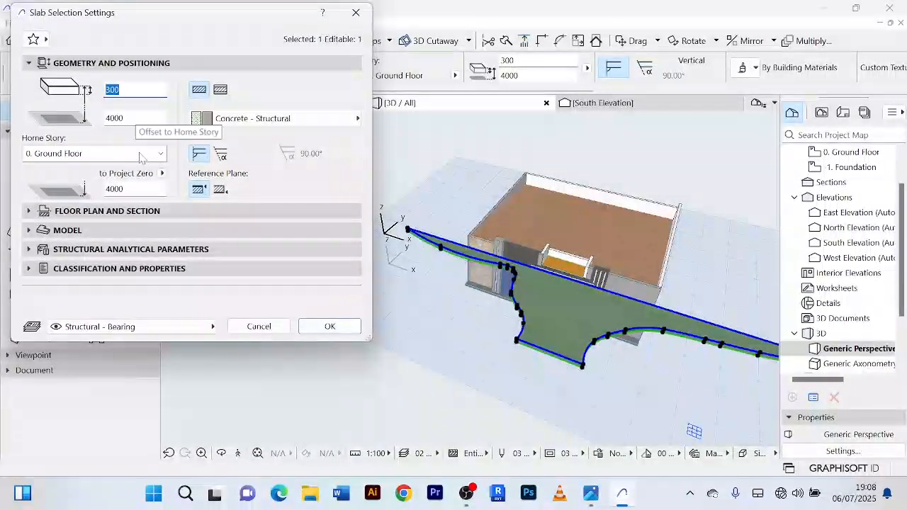
key("Tab")
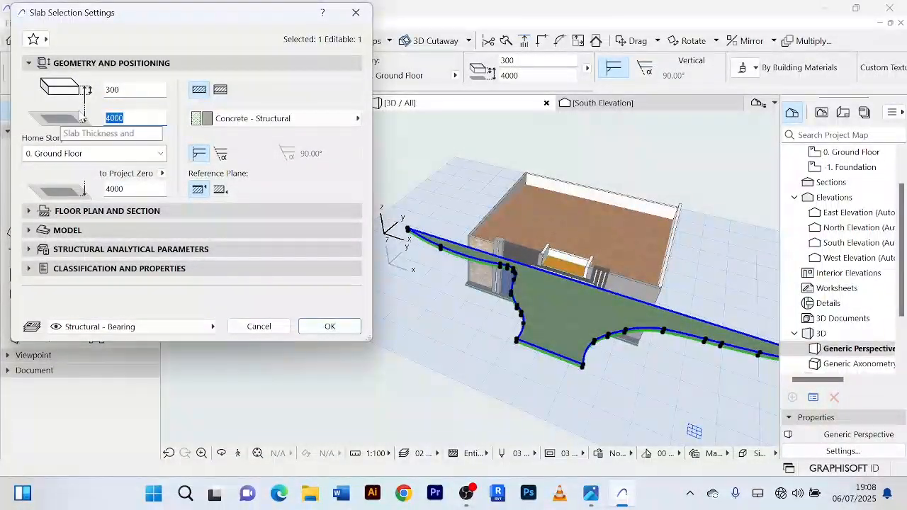
left_click(330, 326)
Override the driveway slab's top, side and bottom surfaces with Tiles - Tan 30x30.
scroll(567, 329, "up", 4)
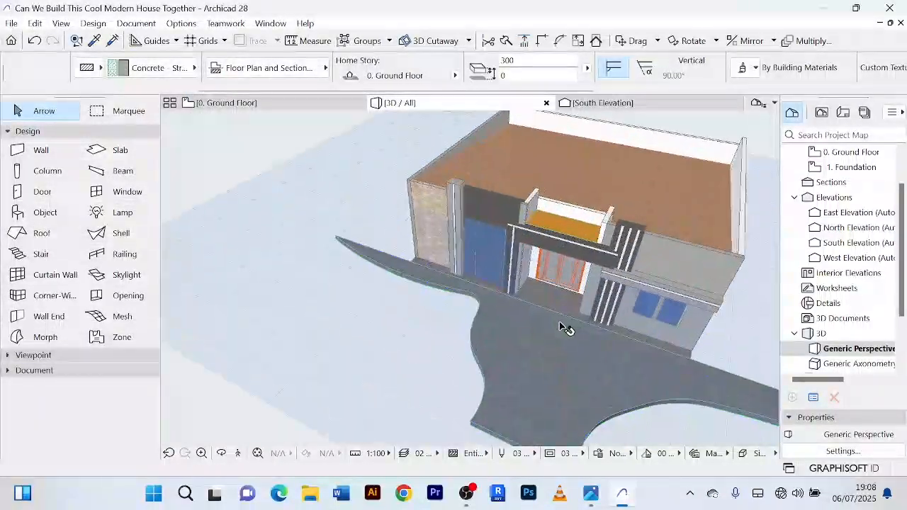
middle_click_drag(562, 325, 473, 257)
scroll(450, 287, "down", 1)
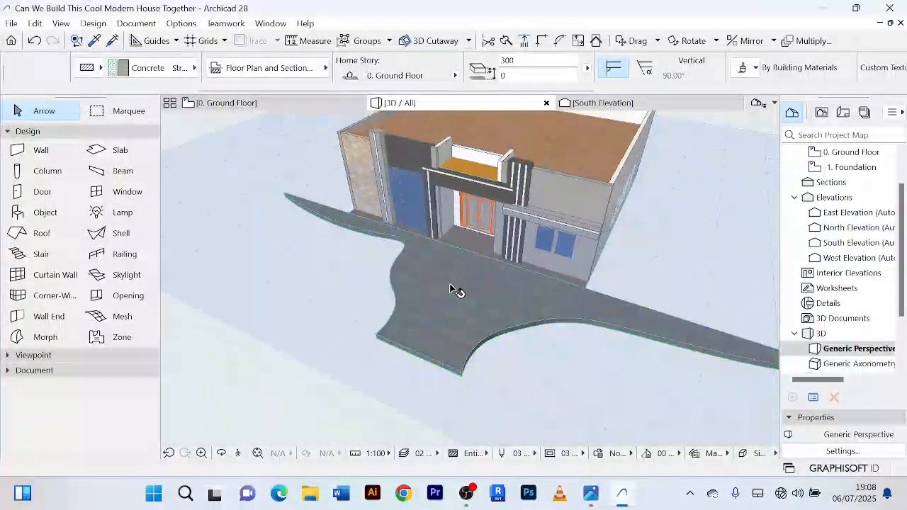
middle_click_drag(456, 291, 480, 332, "shift")
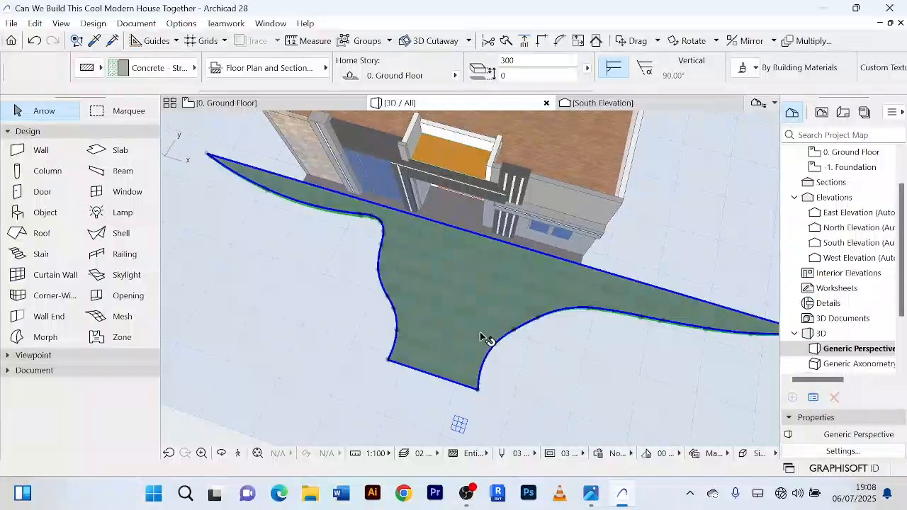
double_click(479, 326)
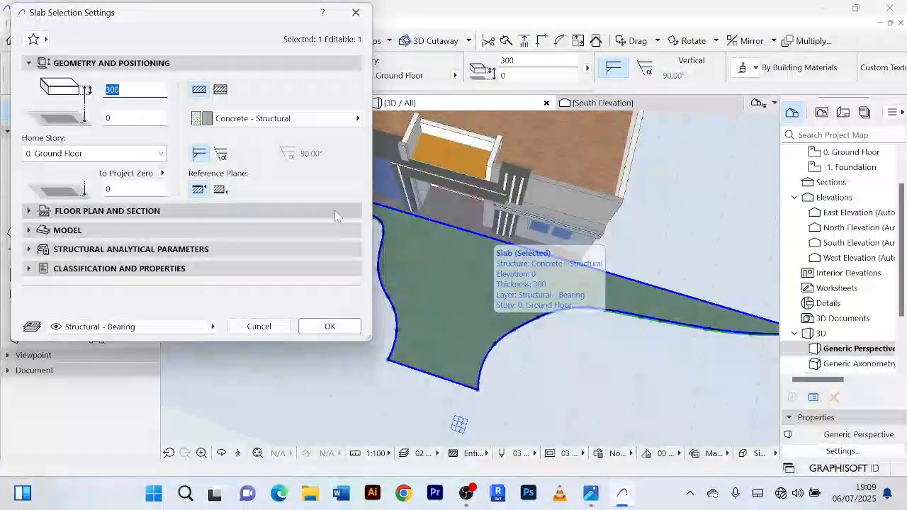
left_click(162, 231)
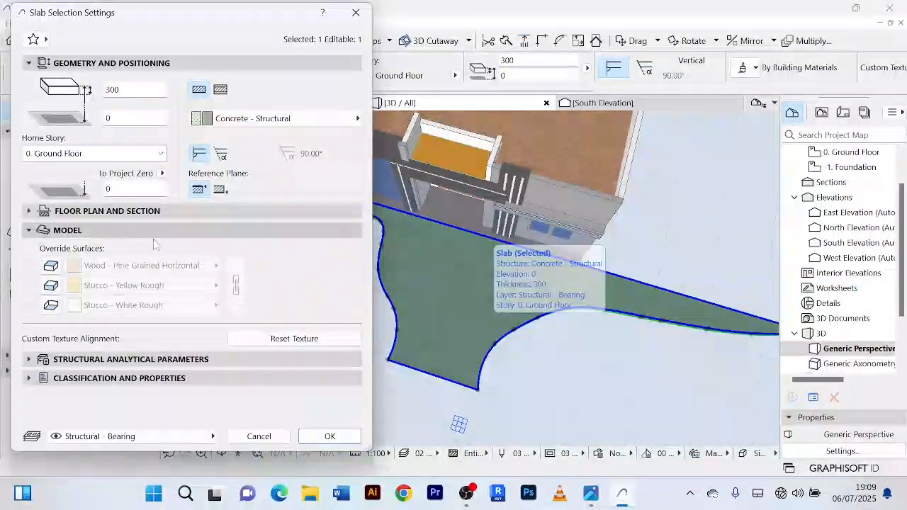
left_click(51, 266)
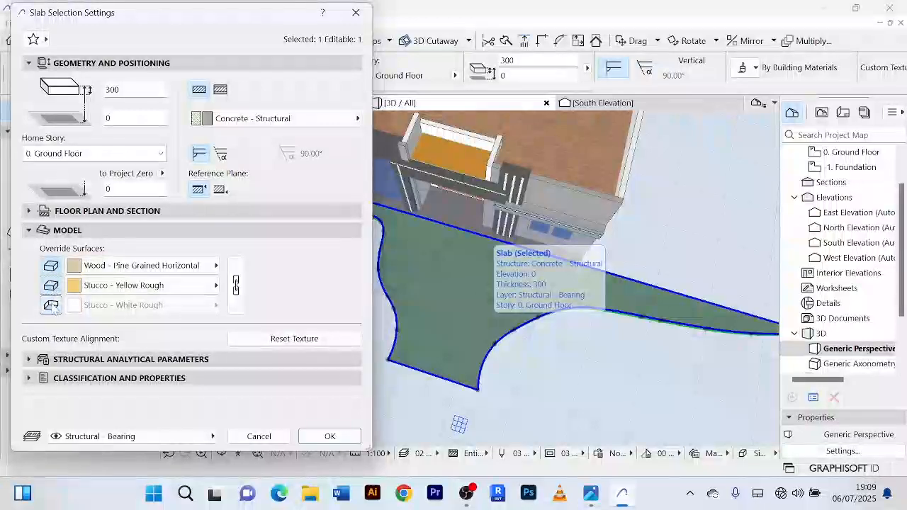
left_click(51, 306)
left_click(142, 265)
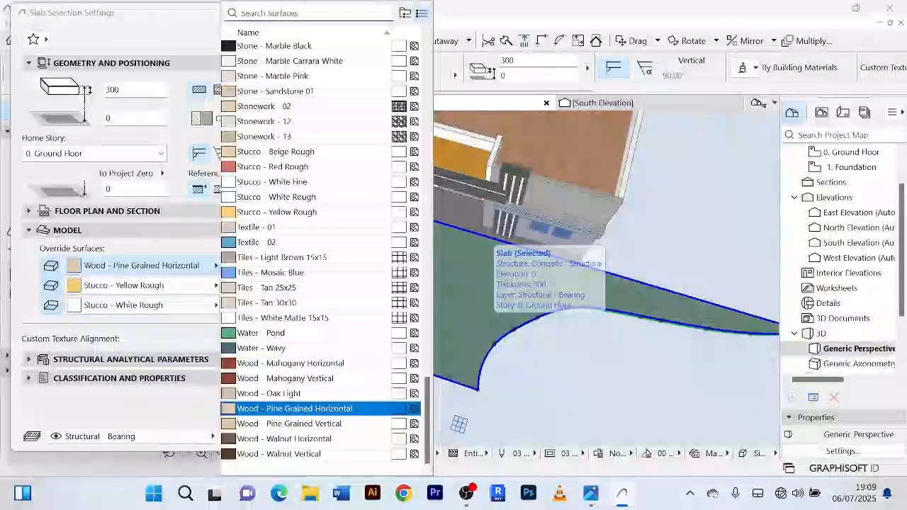
type("t")
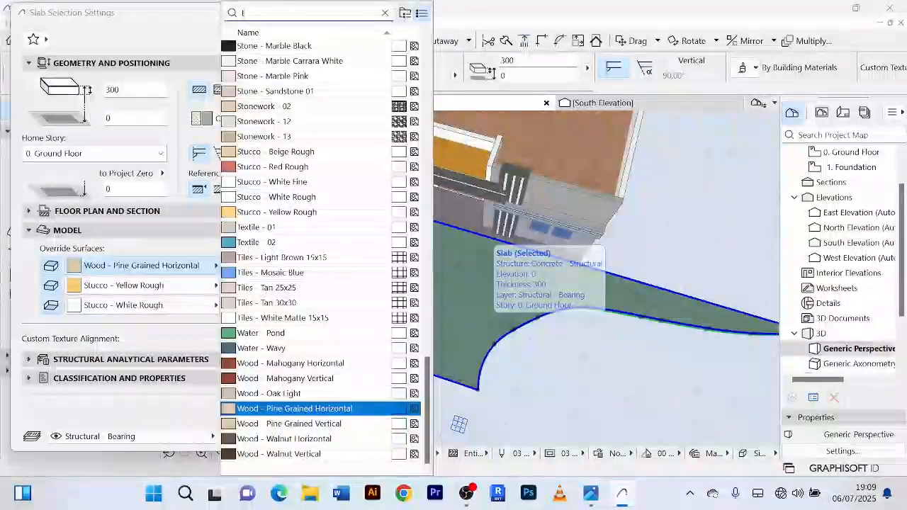
type("iles")
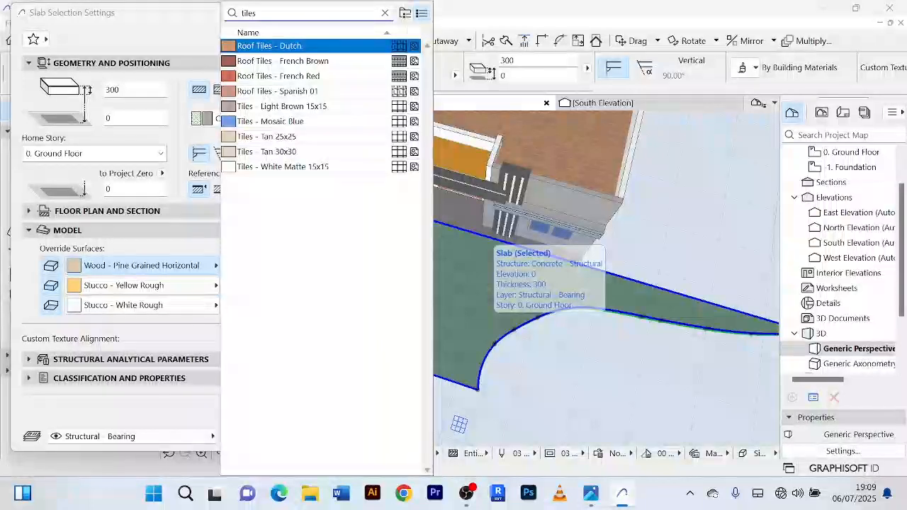
left_click(280, 151)
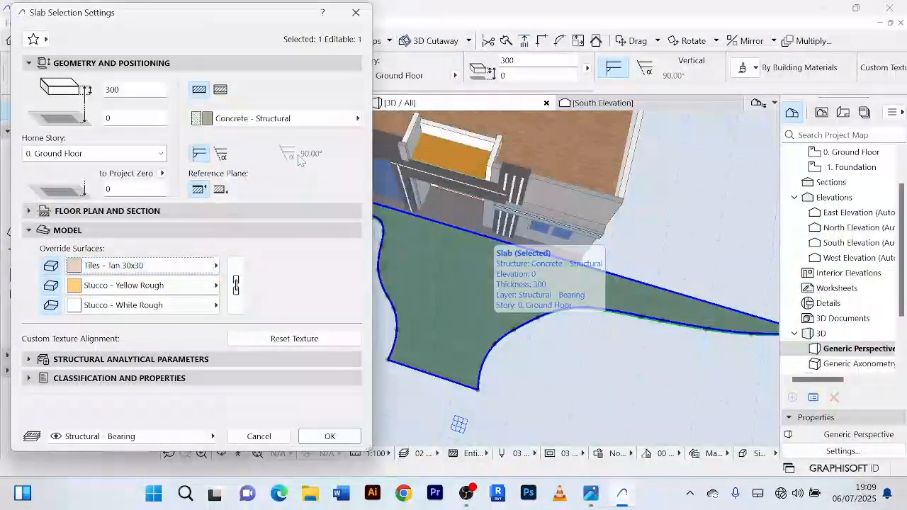
left_click(328, 436)
Try the Textile - 01 surface on the driveway slab's top, sides and bottom and inspect the texture up close.
scroll(470, 324, "up", 5)
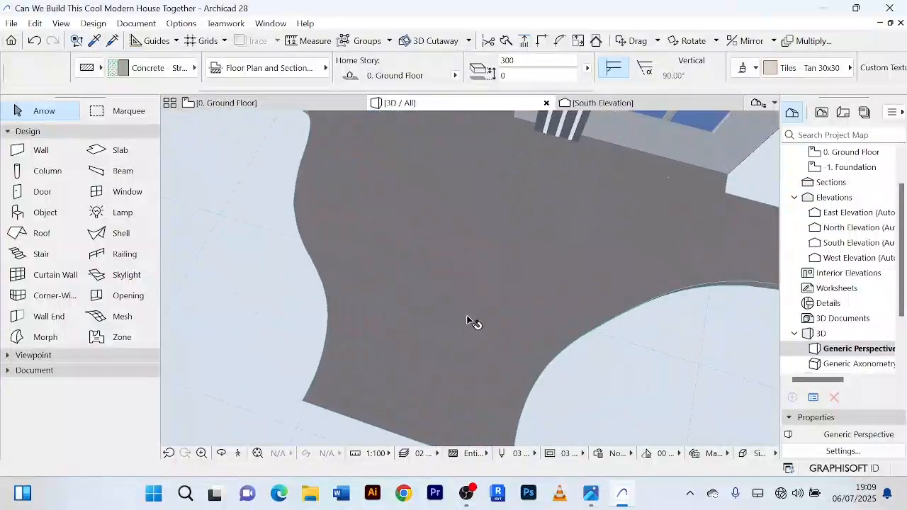
scroll(470, 323, "up", 2)
scroll(470, 321, "up", 3)
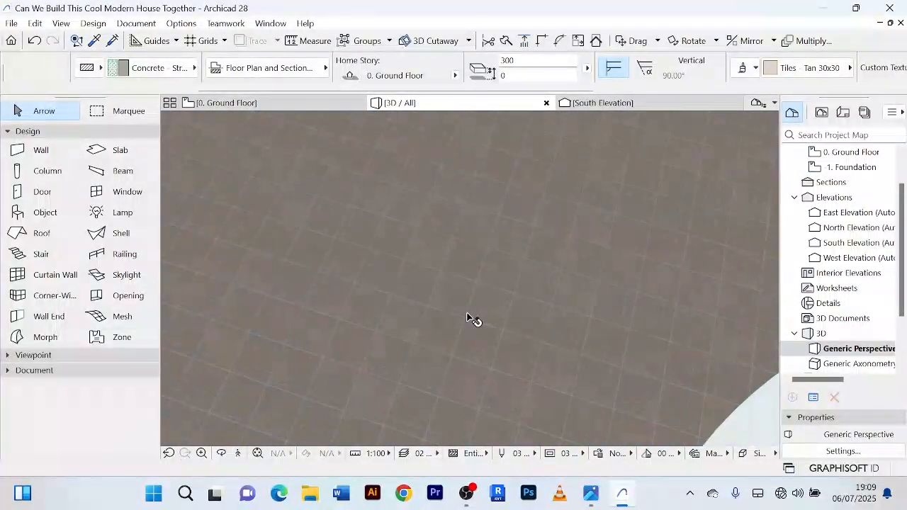
scroll(470, 321, "down", 4)
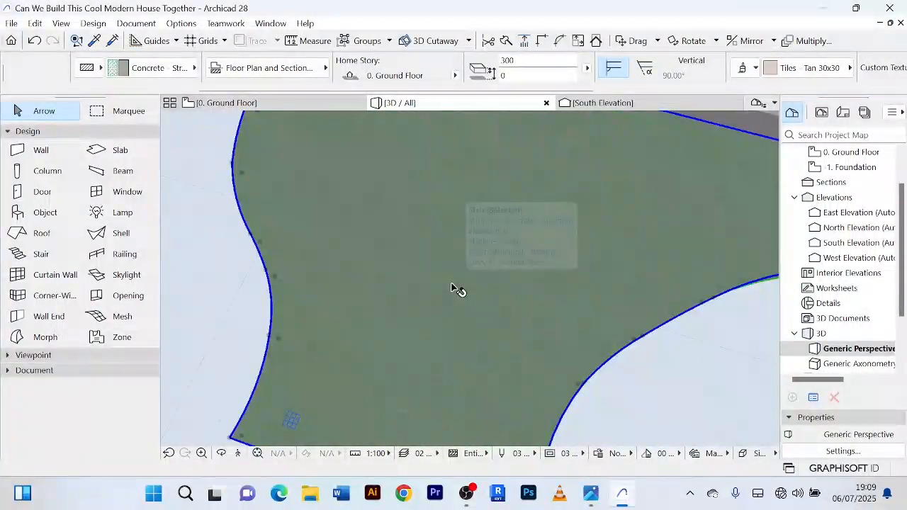
double_click(454, 287)
left_click(214, 265)
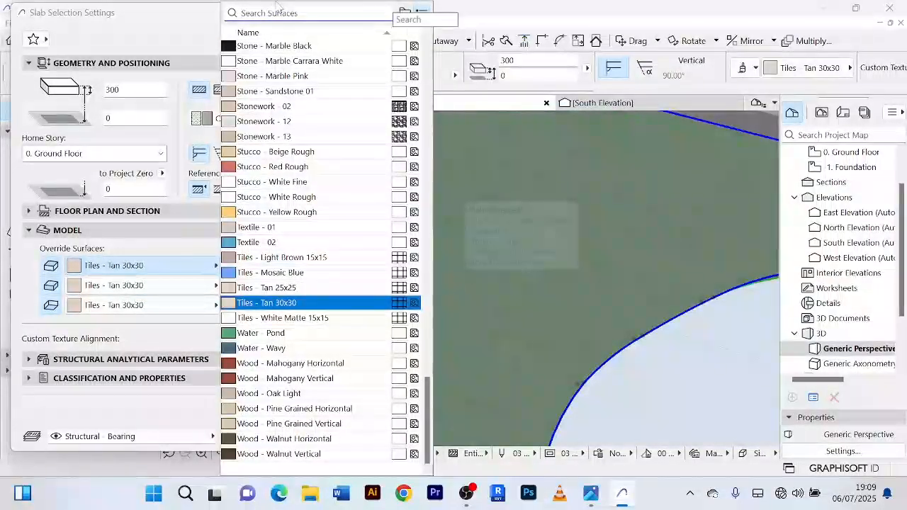
left_click(277, 10)
type("tile")
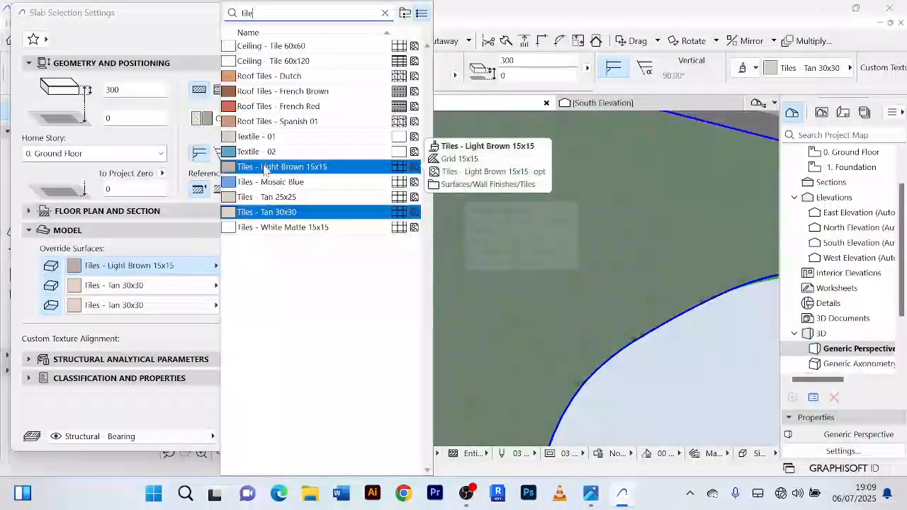
left_click(269, 138)
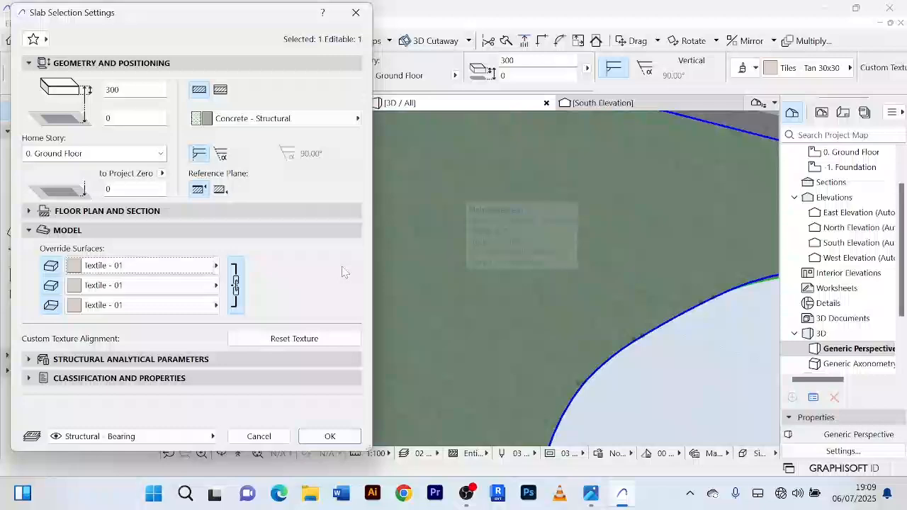
left_click(344, 435)
scroll(391, 336, "up", 5)
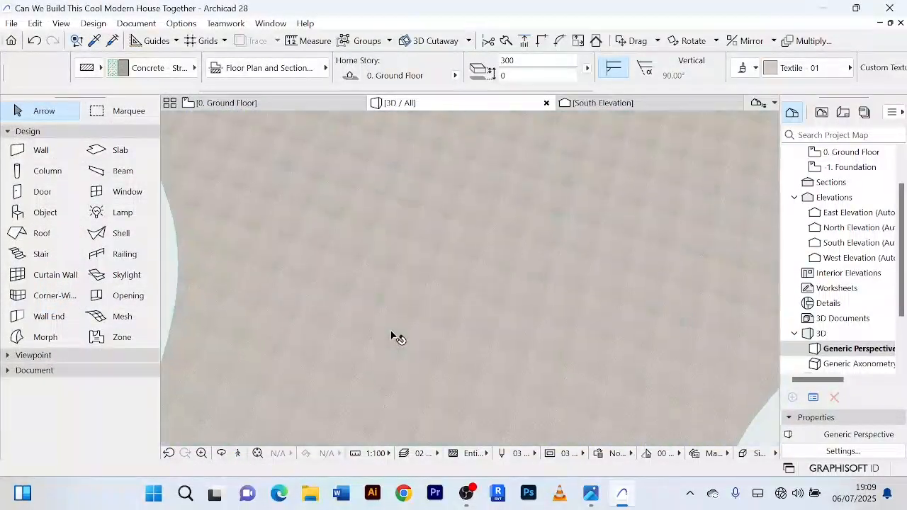
scroll(388, 333, "down", 3)
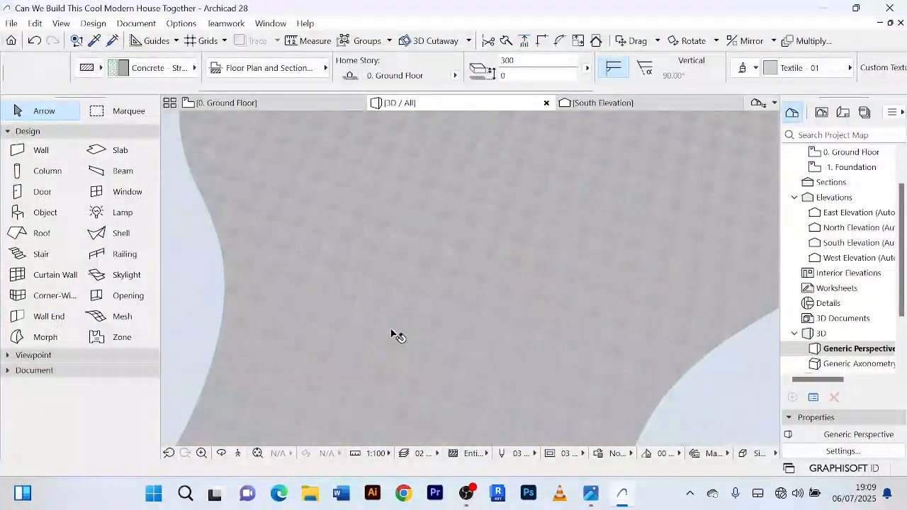
Try Pavement - Asphalt Light as the override for all surfaces of the driveway slab and inspect it.
left_click(388, 327)
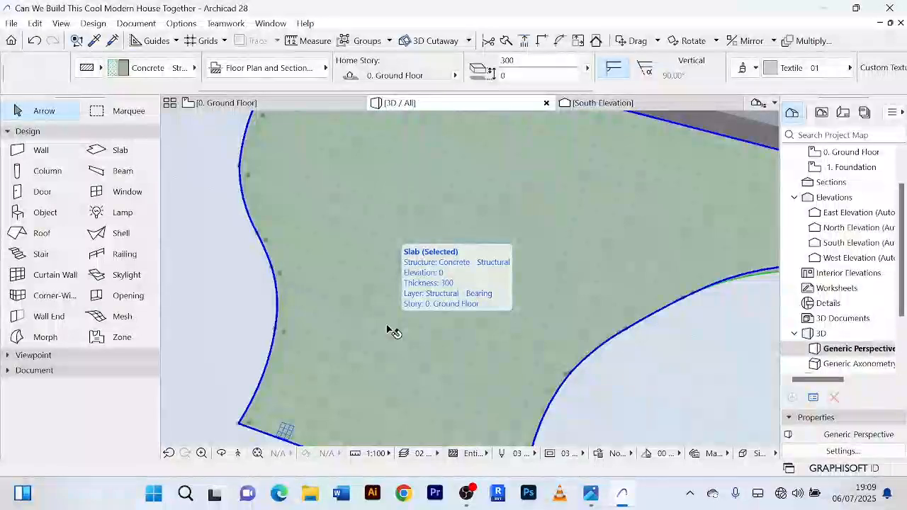
key("ctrl+t")
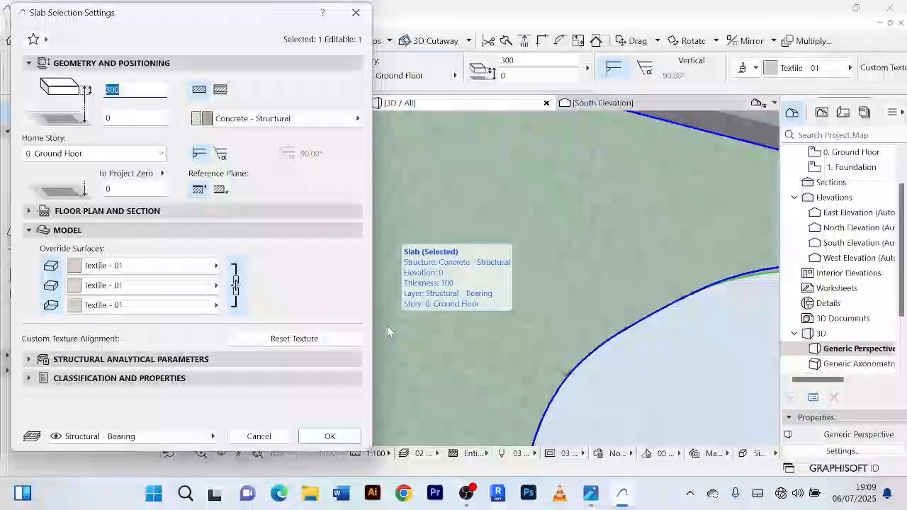
left_click(218, 265)
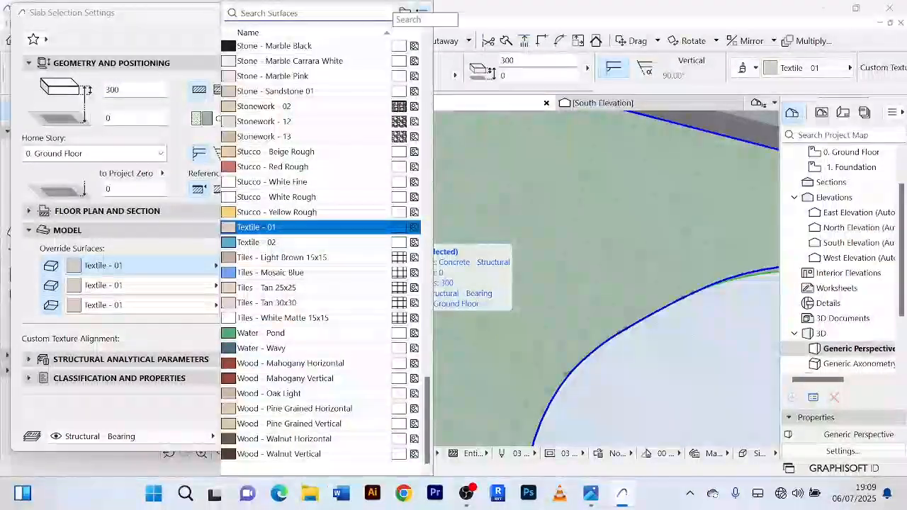
type("pav")
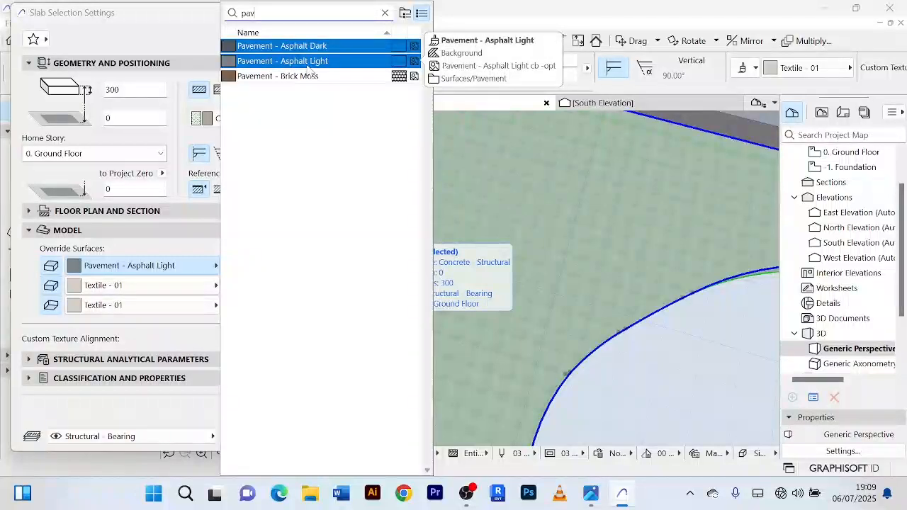
left_click(308, 61)
left_click(332, 436)
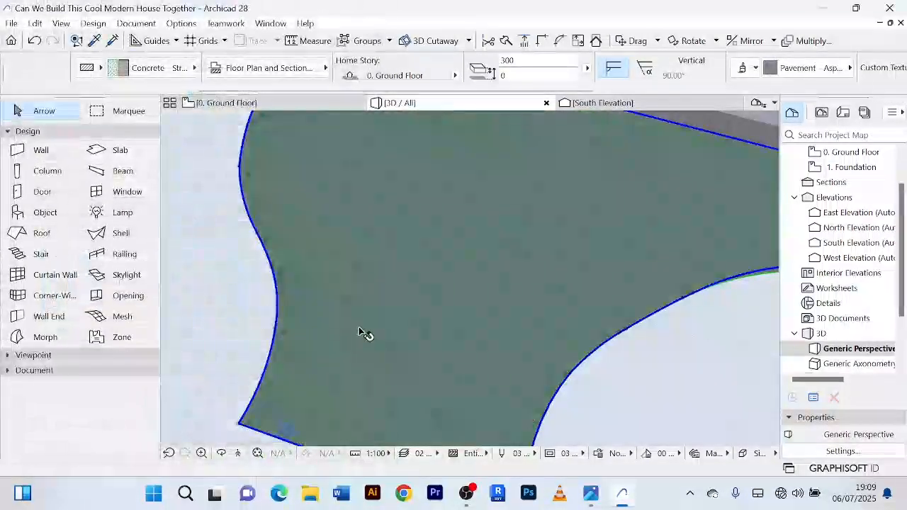
scroll(362, 326, "up", 3)
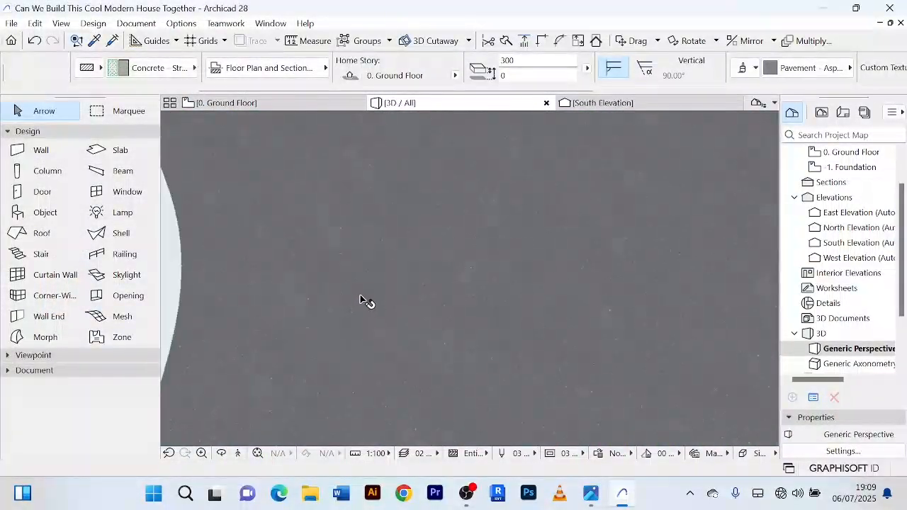
Try Pavement - Asphalt Dark on all surfaces of the driveway slab and view the whole driveway.
left_click(363, 301)
key("ctrl+t")
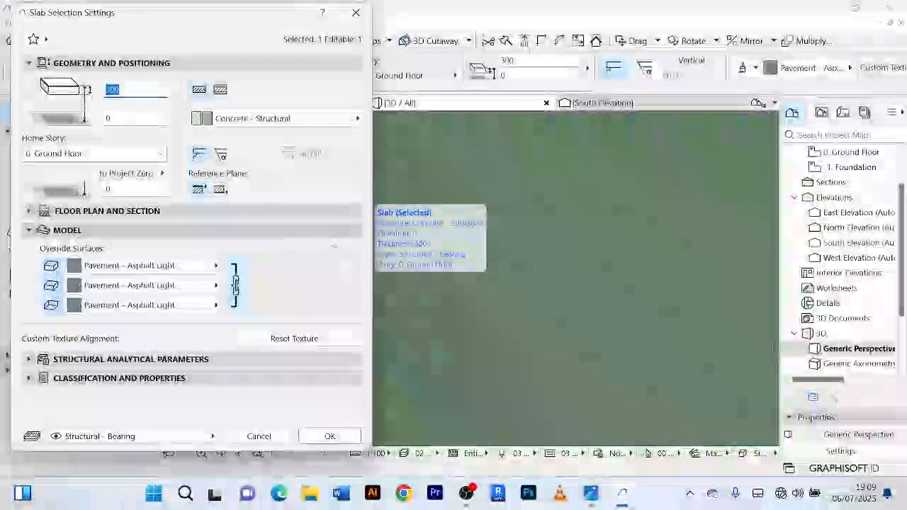
left_click(216, 269)
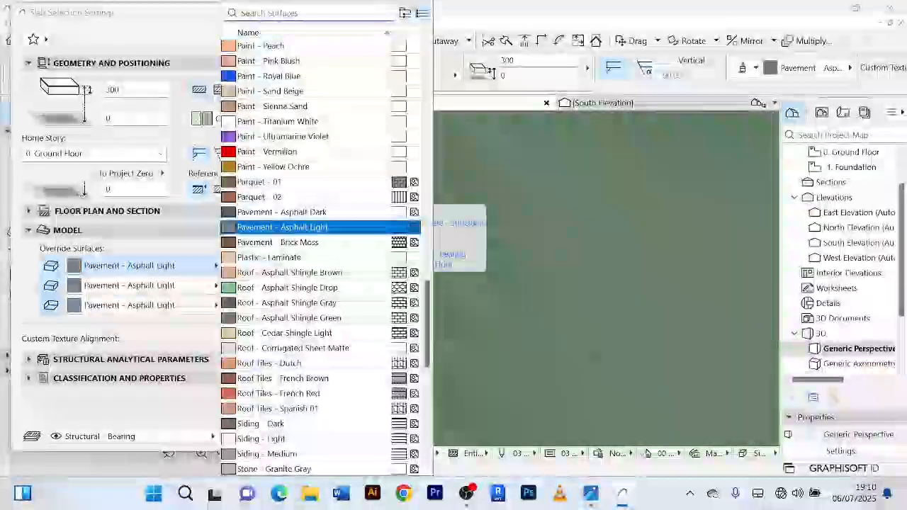
type("pav")
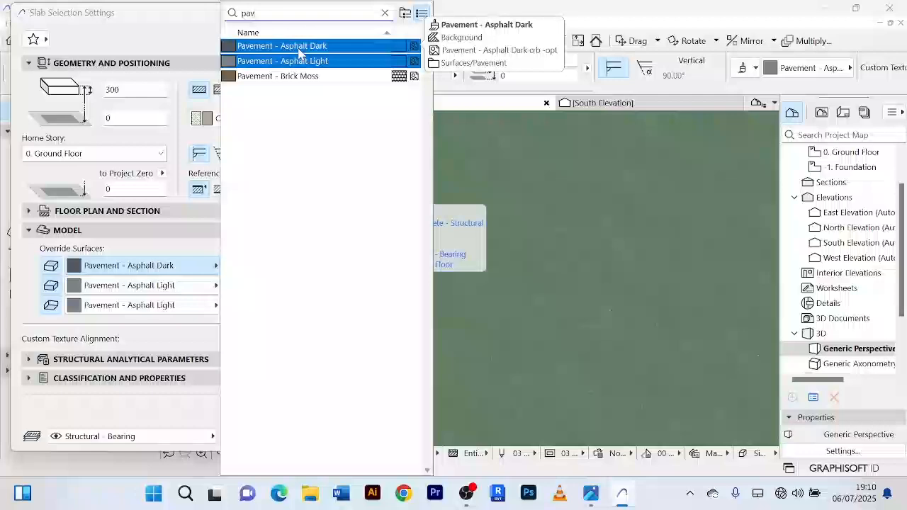
left_click(299, 48)
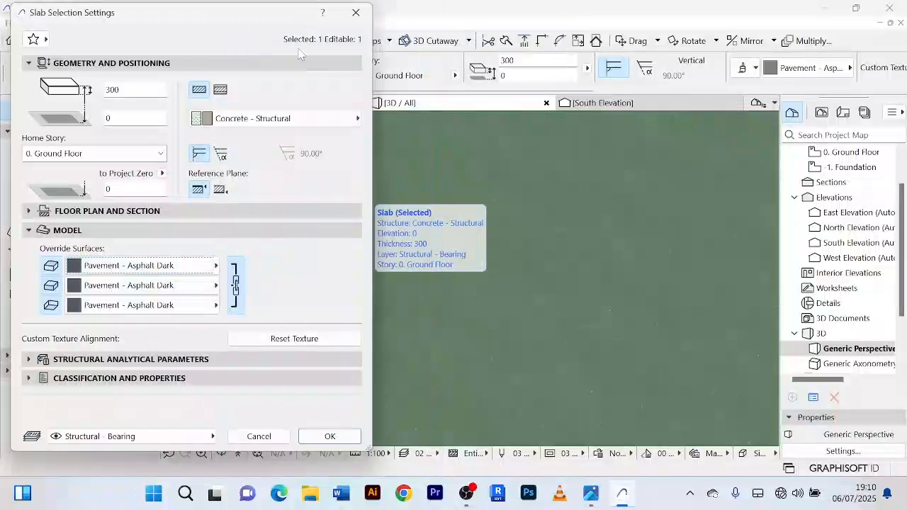
left_click(328, 435)
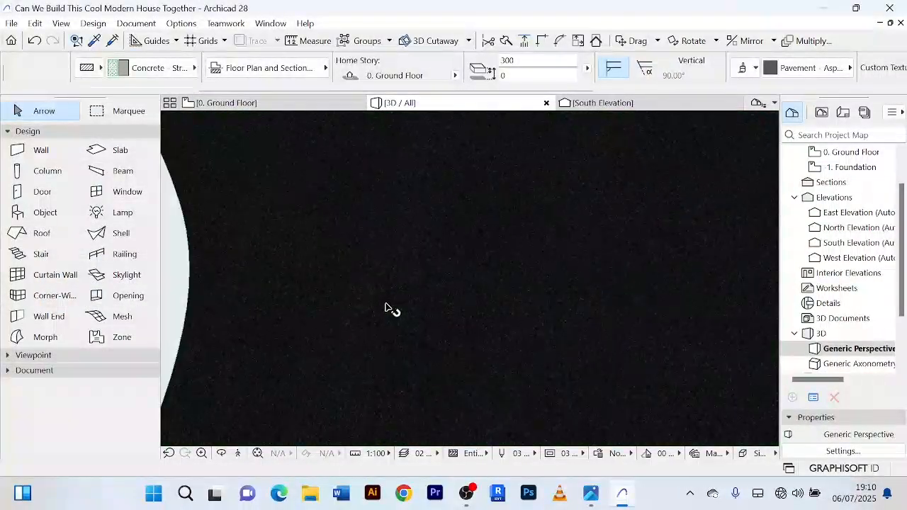
scroll(386, 303, "down", 5)
scroll(386, 304, "down", 2)
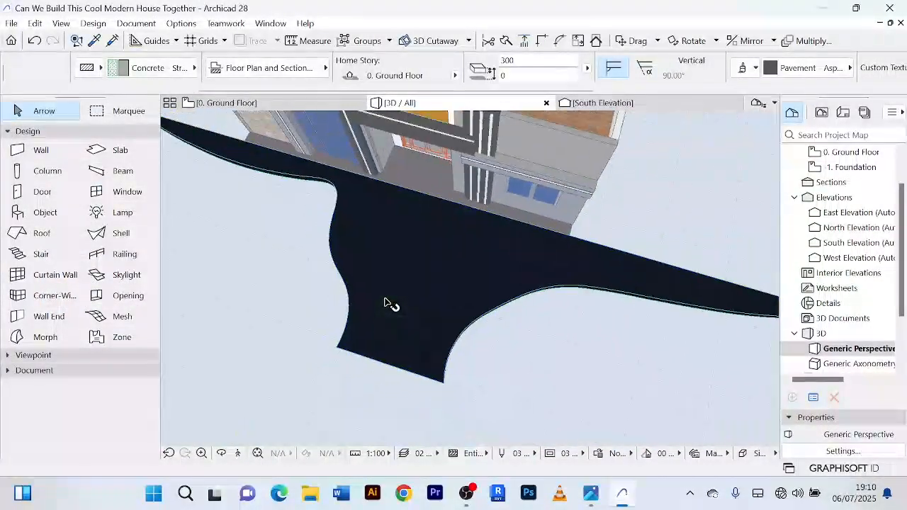
Try Pavement - Brick Moss on all surfaces of the driveway slab and check the brick pattern.
left_click(387, 304)
key("ctrl+t")
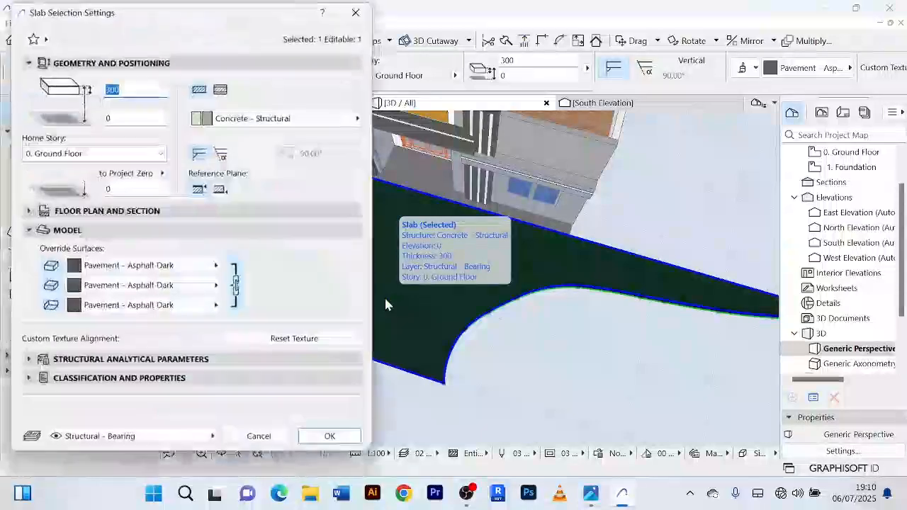
left_click(215, 266)
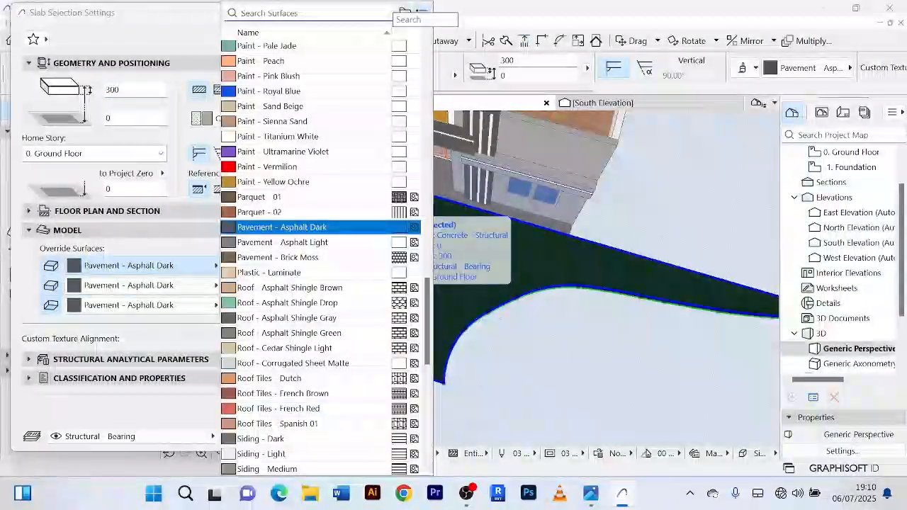
type("pav")
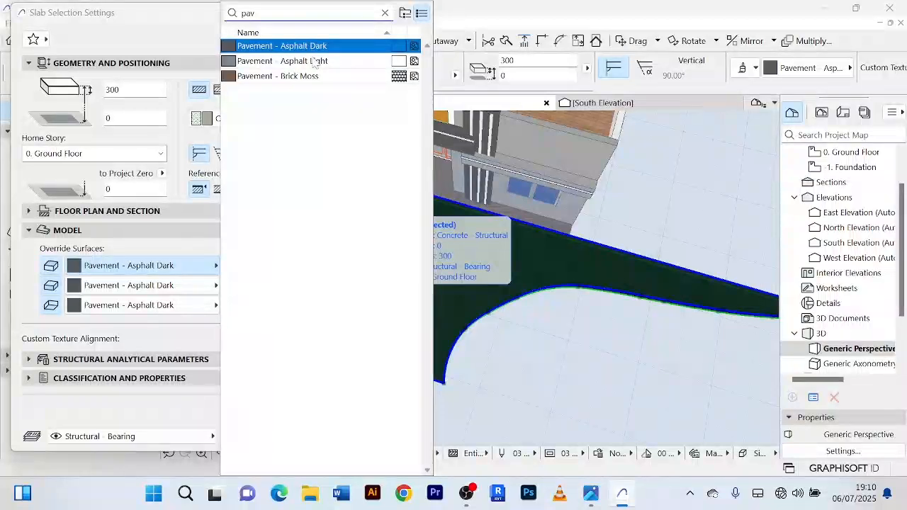
left_click(312, 76)
left_click(330, 436)
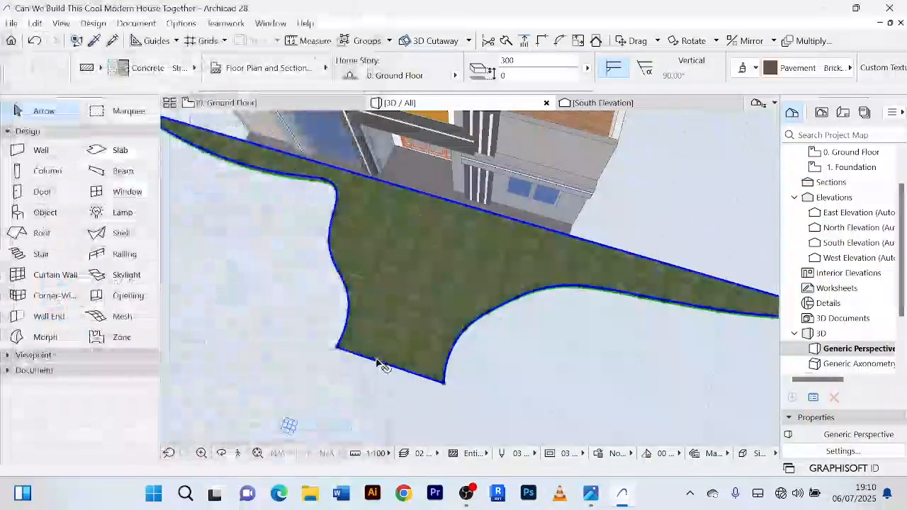
scroll(405, 319, "up", 10)
scroll(405, 304, "down", 10)
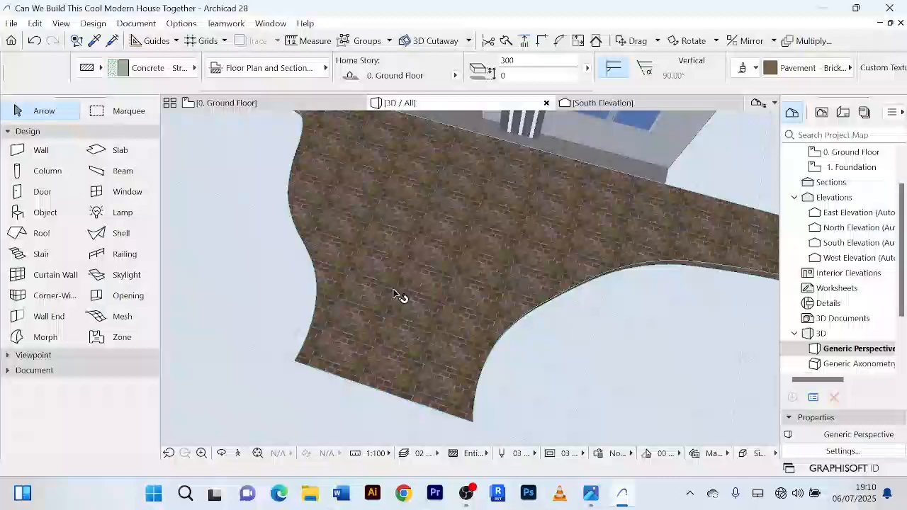
Override the driveway slab's top, side and bottom surfaces with Pavement - Asphalt Light and view it from the front of the house.
left_click(397, 296)
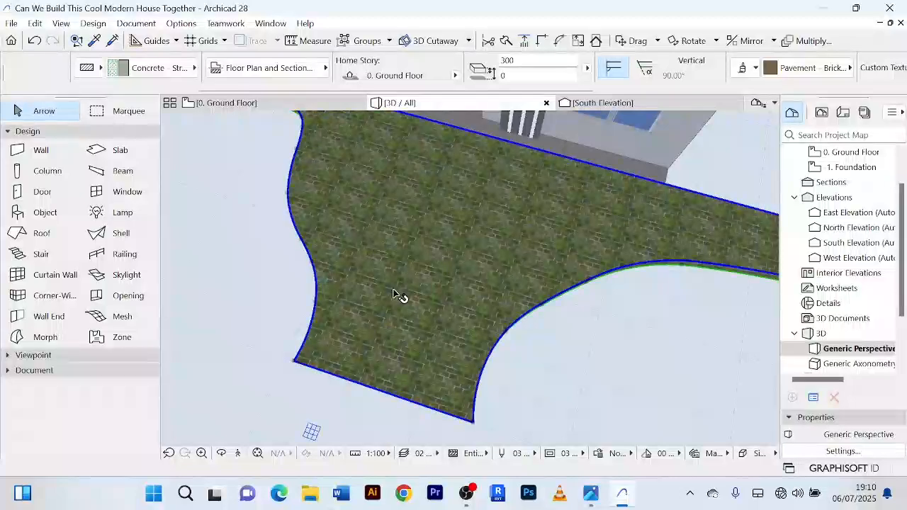
key("ctrl+t")
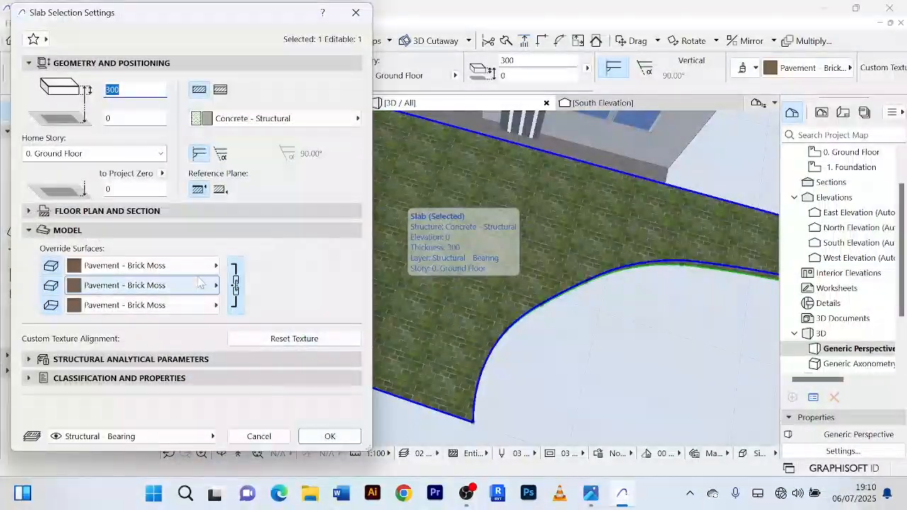
left_click(216, 266)
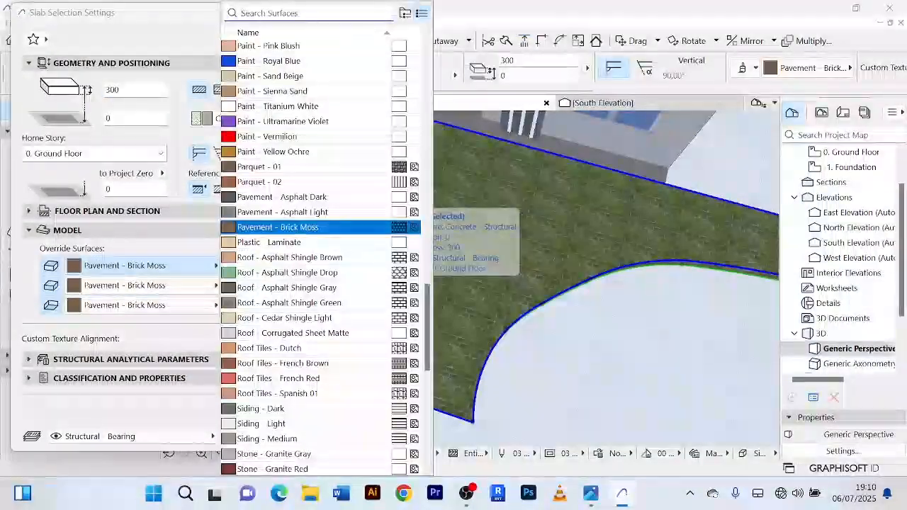
type("p")
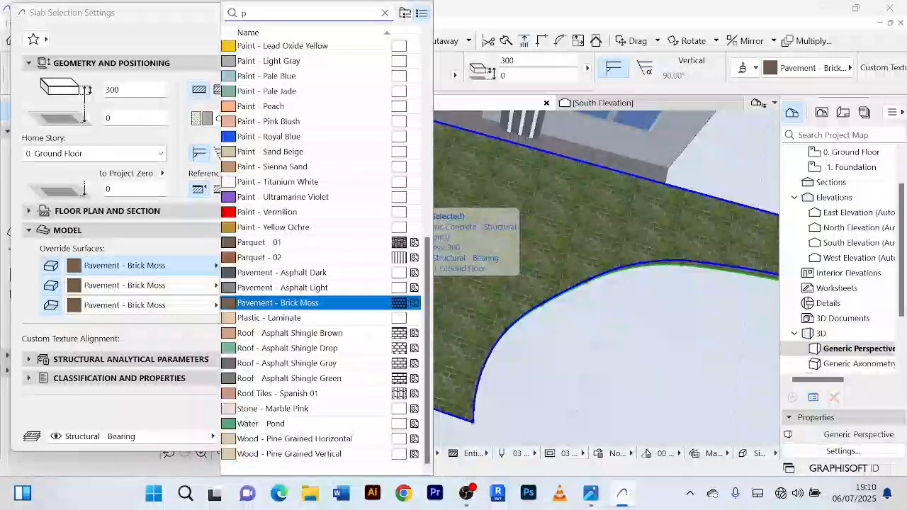
type("av")
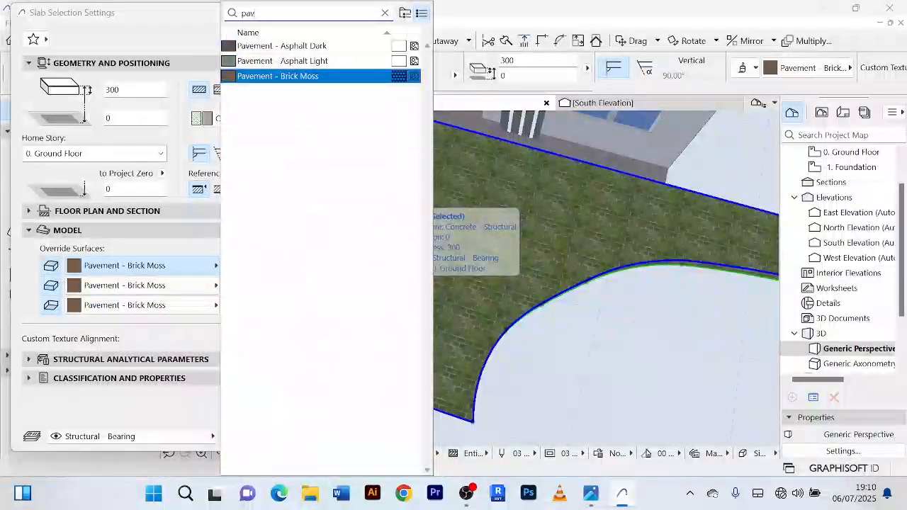
left_click(287, 61)
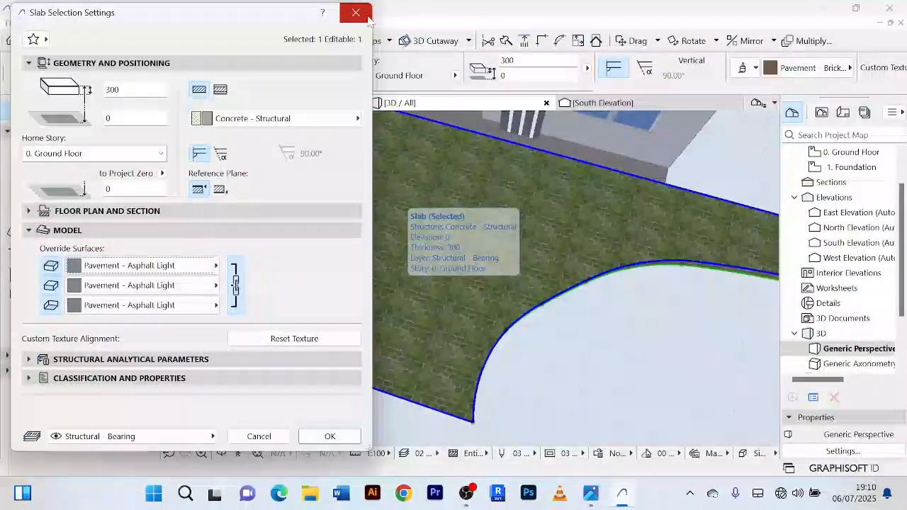
left_click(322, 435)
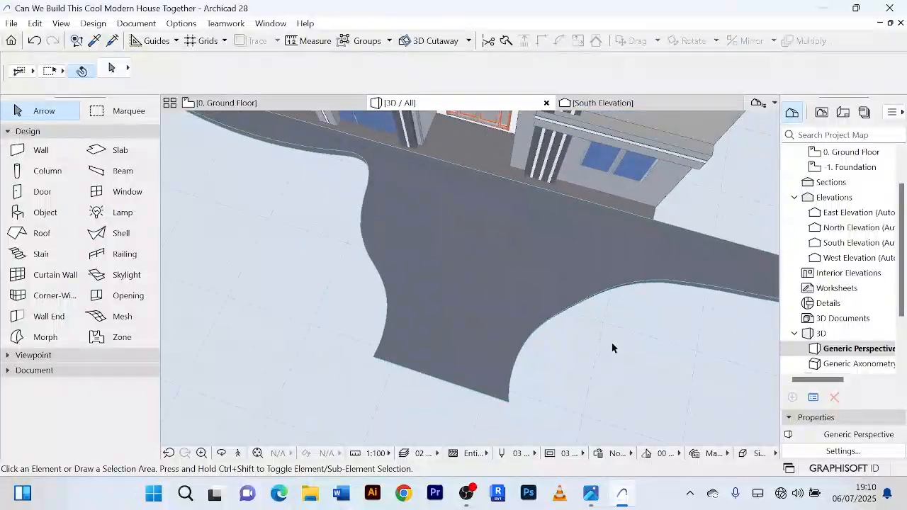
scroll(573, 333, "down", 8)
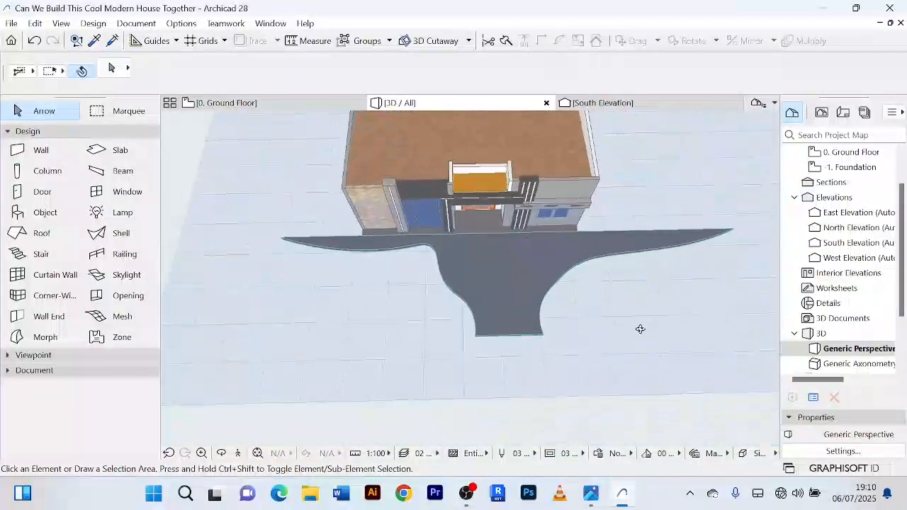
middle_click_drag(640, 329, 626, 286, "shift")
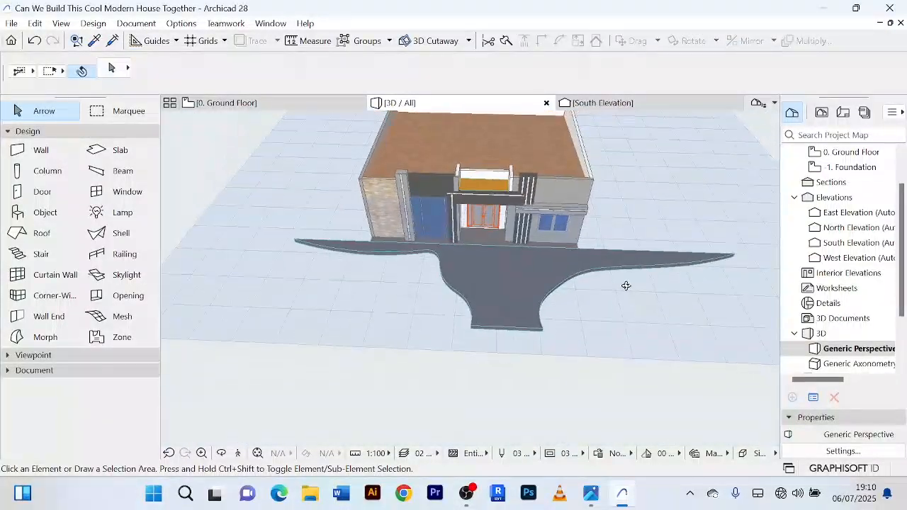
Return to the Ground Floor plan with nothing selected.
left_click(285, 103)
left_click(467, 400)
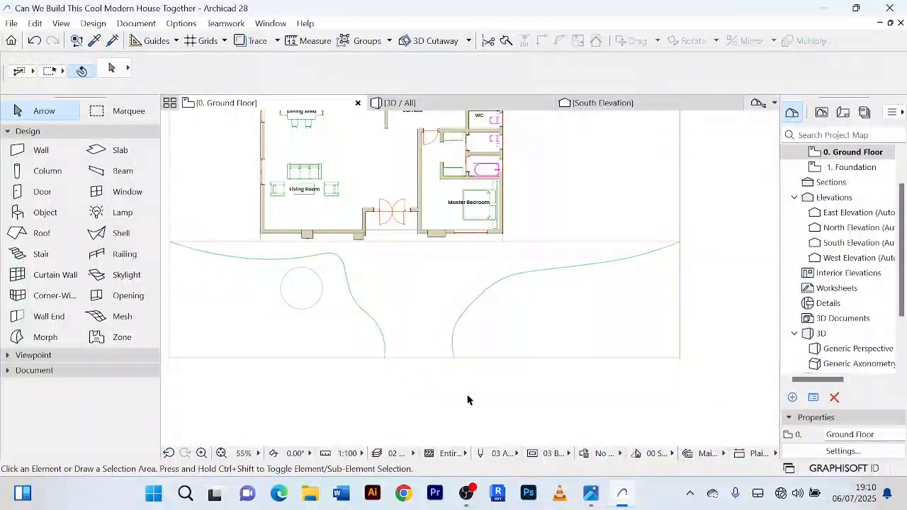
Examine the west garden area in front of the house and the driveway curve that bounds it.
scroll(468, 397, "down", 3)
middle_click_drag(468, 397, 450, 375)
scroll(409, 373, "up", 3)
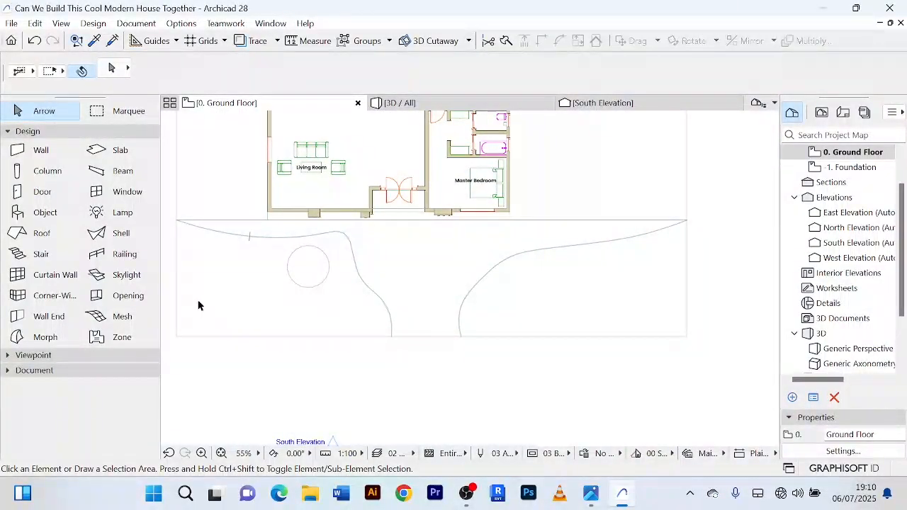
scroll(567, 347, "down", 1)
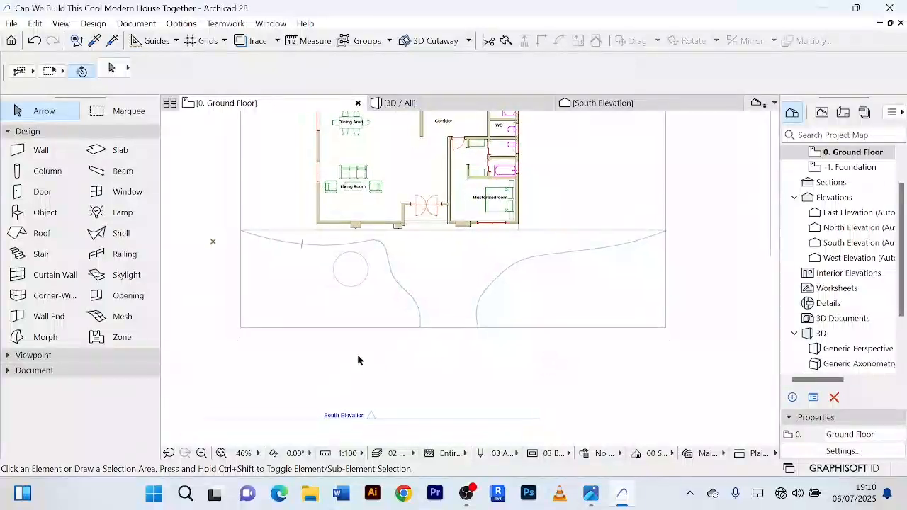
scroll(371, 347, "up", 2)
scroll(370, 347, "down", 2)
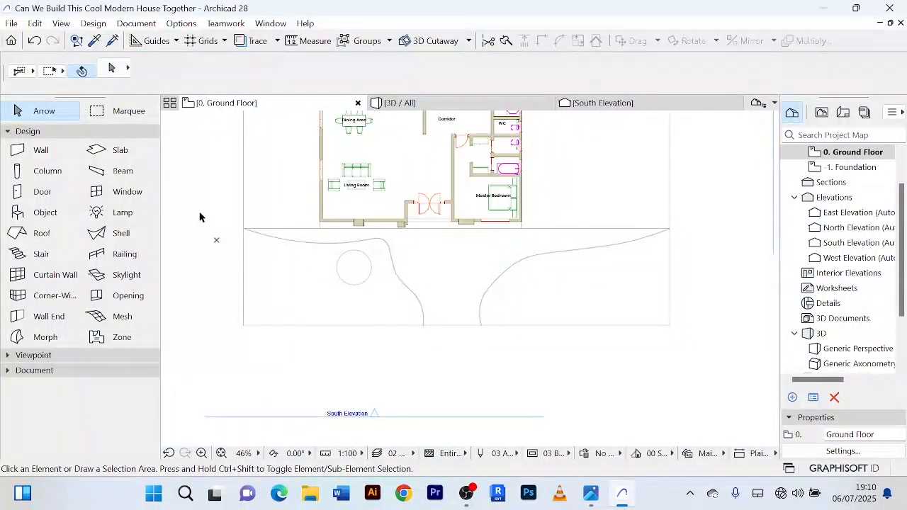
scroll(302, 279, "up", 3)
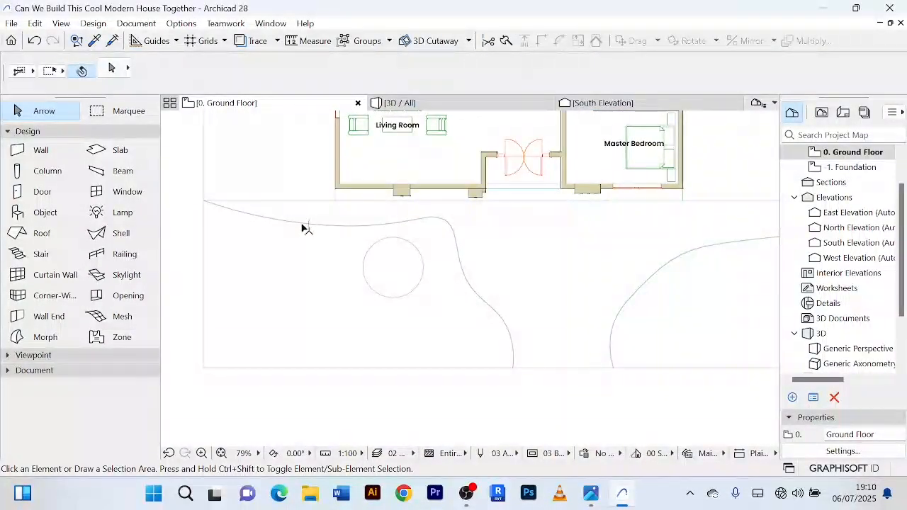
left_click(303, 225)
scroll(307, 333, "down", 3)
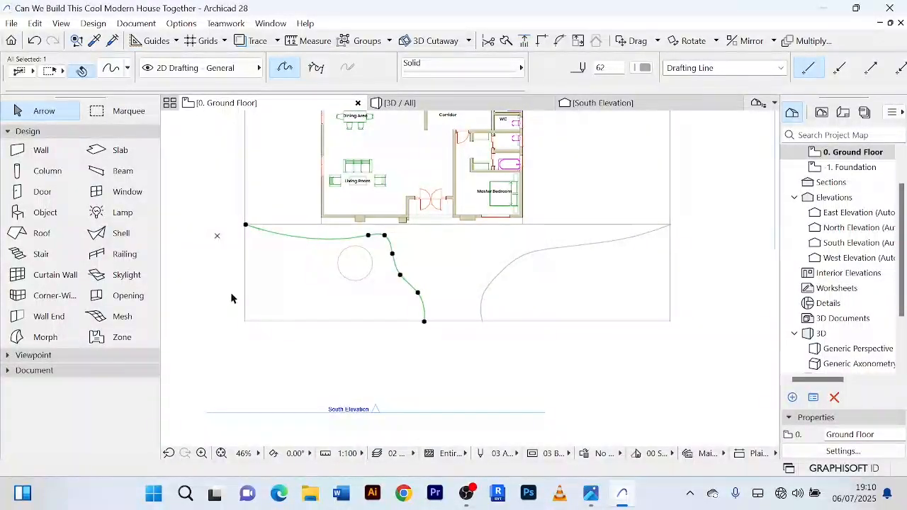
left_click(174, 188)
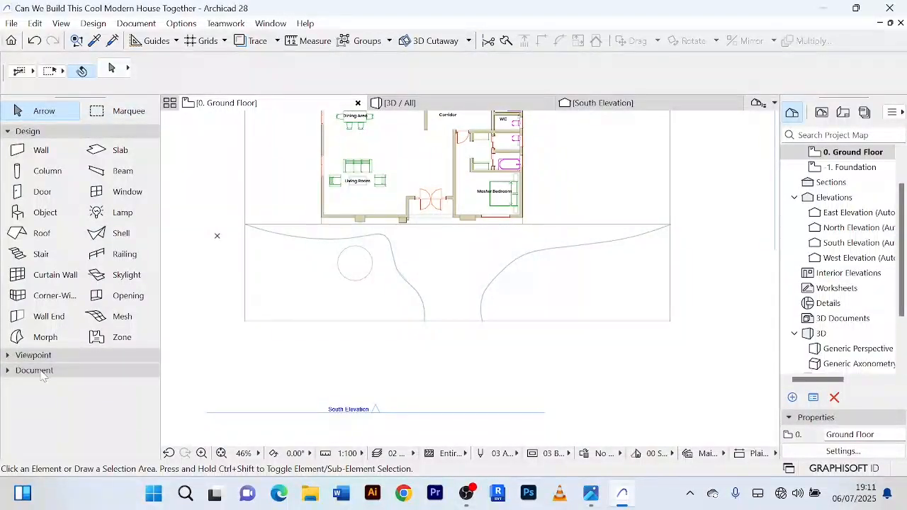
Draw 2D lines along the west garden's outer edges: a west line about 6885 mm long, and a south line ending at the driveway curve.
left_click(7, 132)
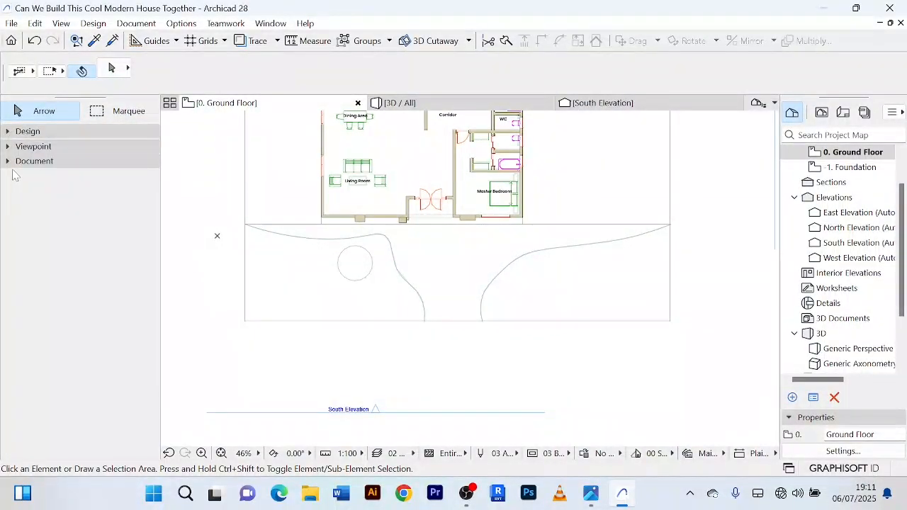
left_click(10, 162)
left_click(31, 263)
scroll(270, 239, "up", 5)
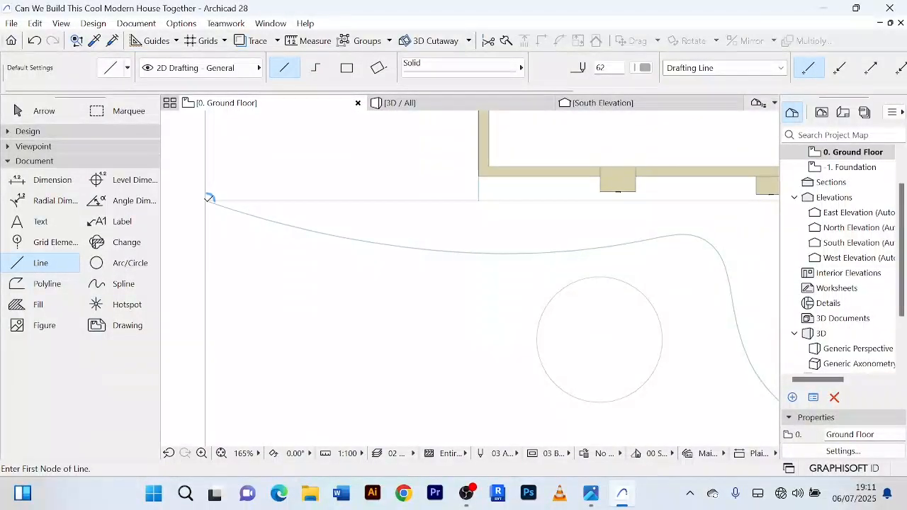
left_click(205, 200)
scroll(213, 315, "down", 4)
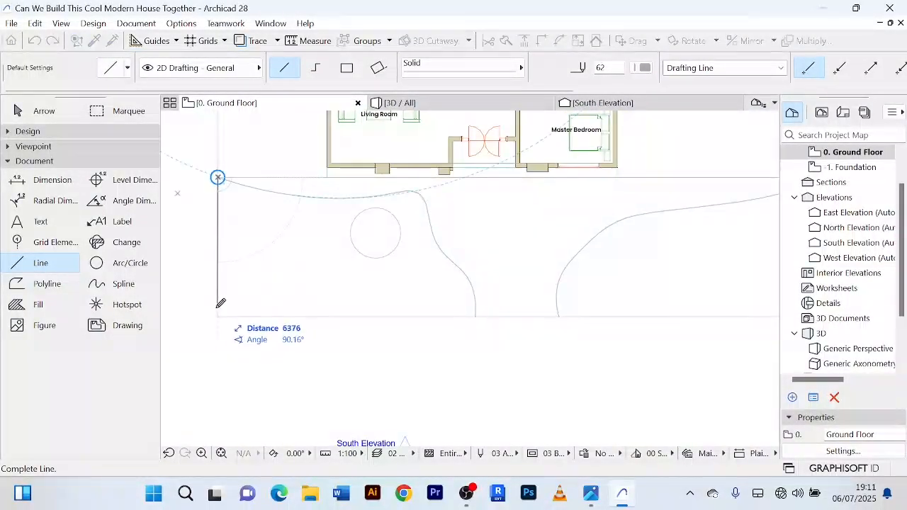
scroll(222, 303, "up", 2)
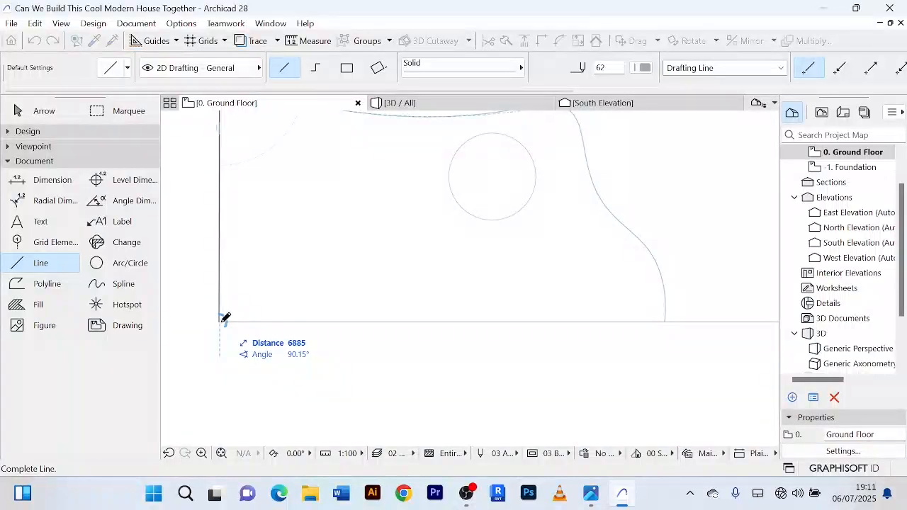
left_click(223, 319)
left_click(221, 318)
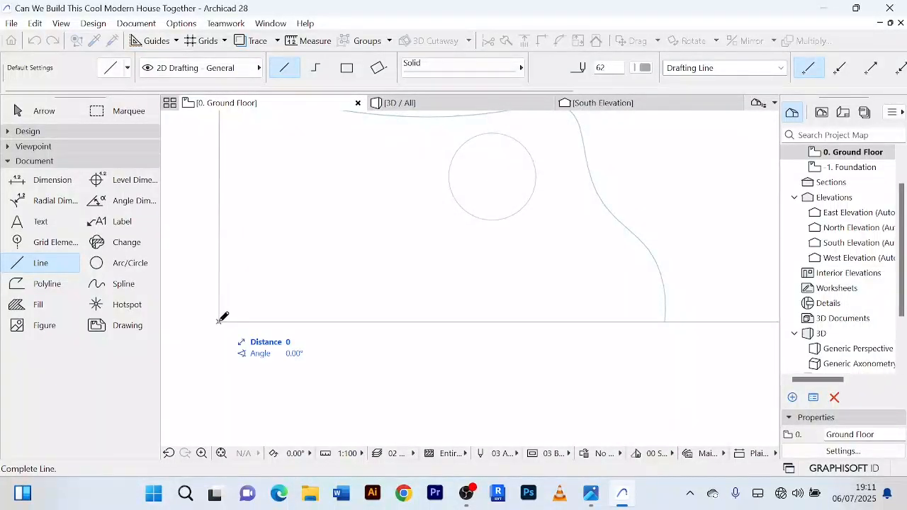
left_click(666, 321)
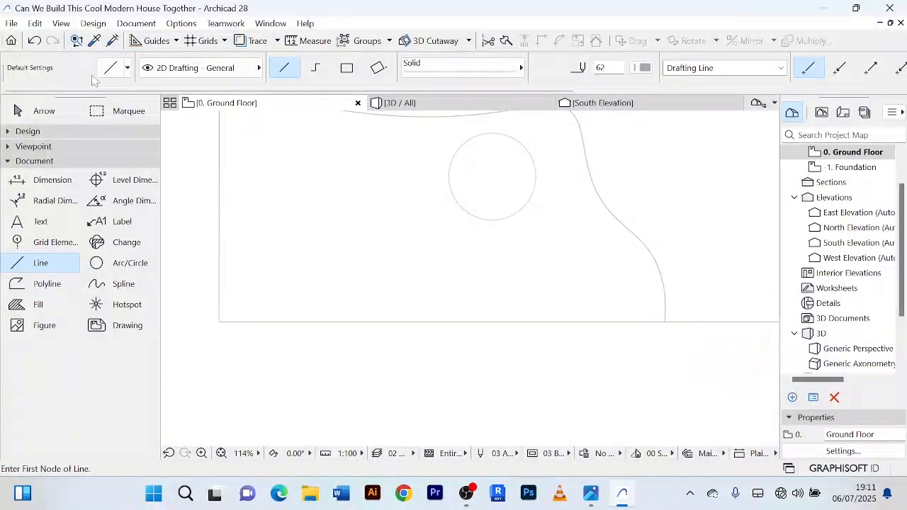
Try to select the garden's south and west edge lines together with the driveway curve.
left_click(59, 116)
left_click(356, 322)
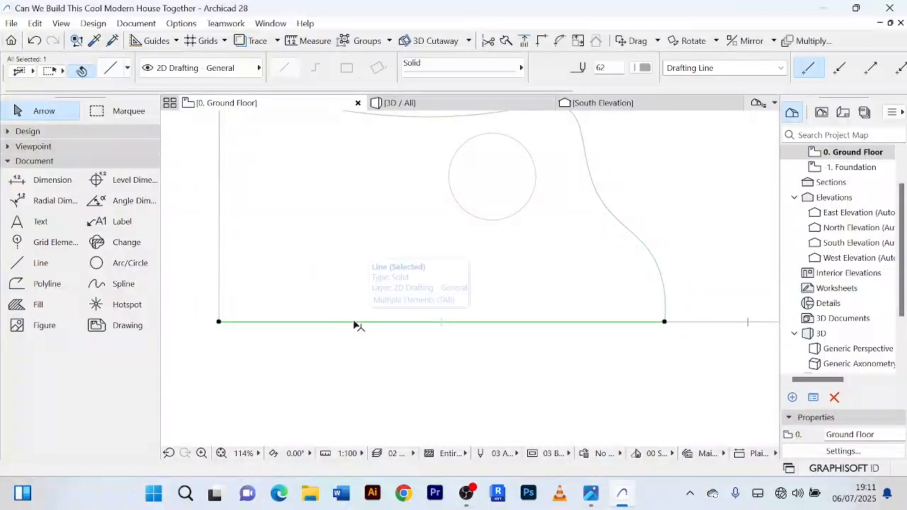
scroll(333, 315, "down", 3)
scroll(308, 299, "down", 1)
left_click(284, 274, "shift")
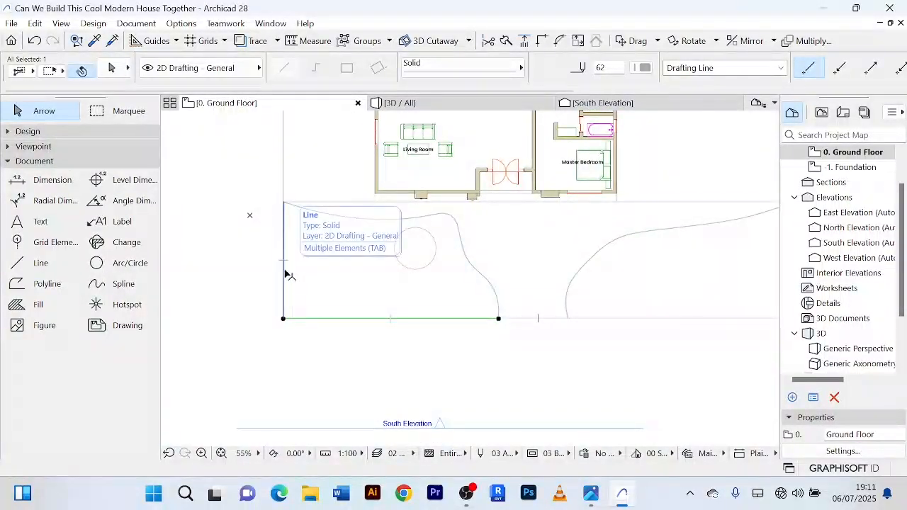
left_click(480, 275)
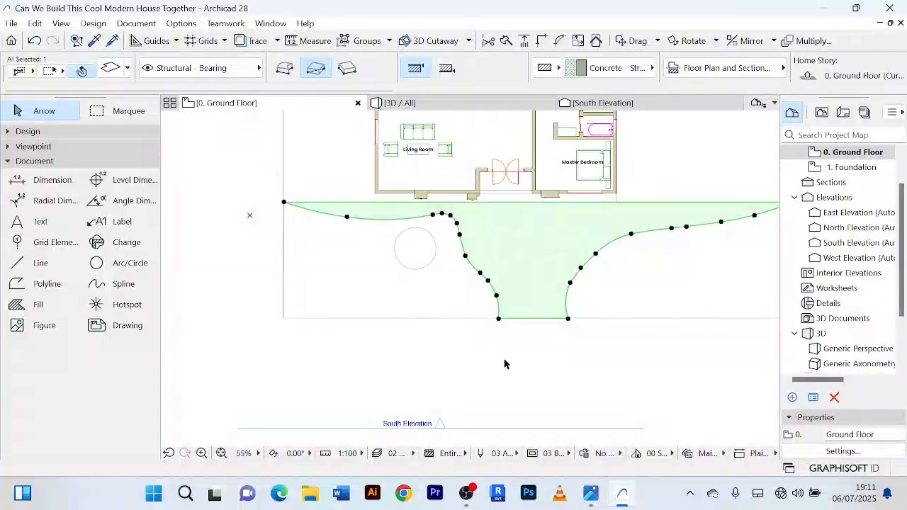
left_click(481, 289)
Try the Mesh tool with the west driveway curve and the two garden edge lines selected.
left_click(488, 282)
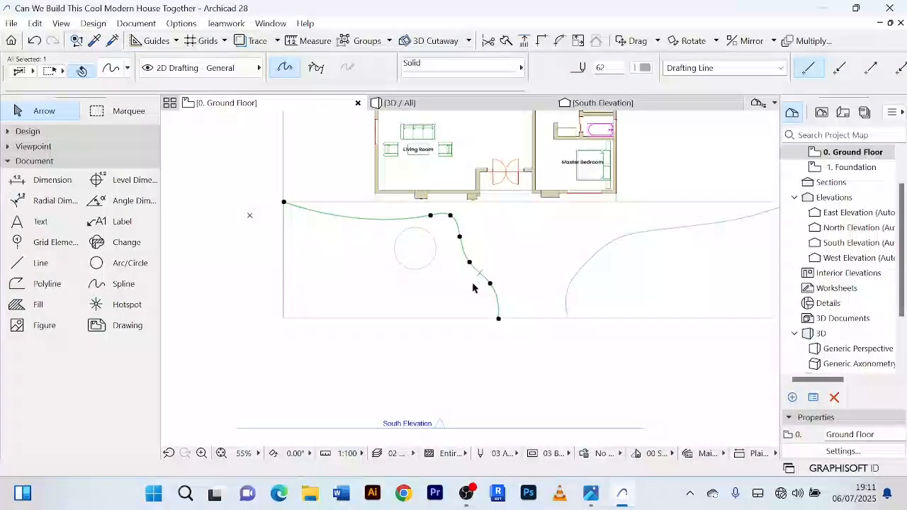
left_click(454, 318, "shift")
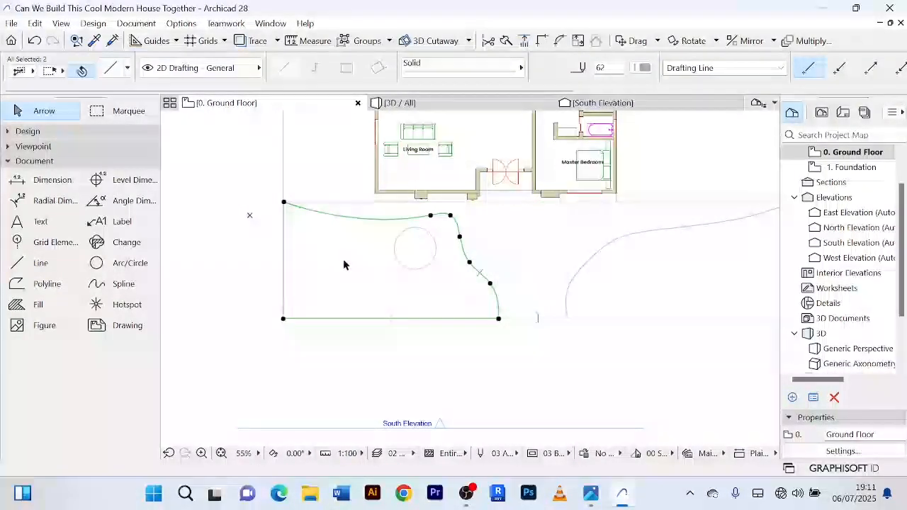
left_click(285, 254, "shift")
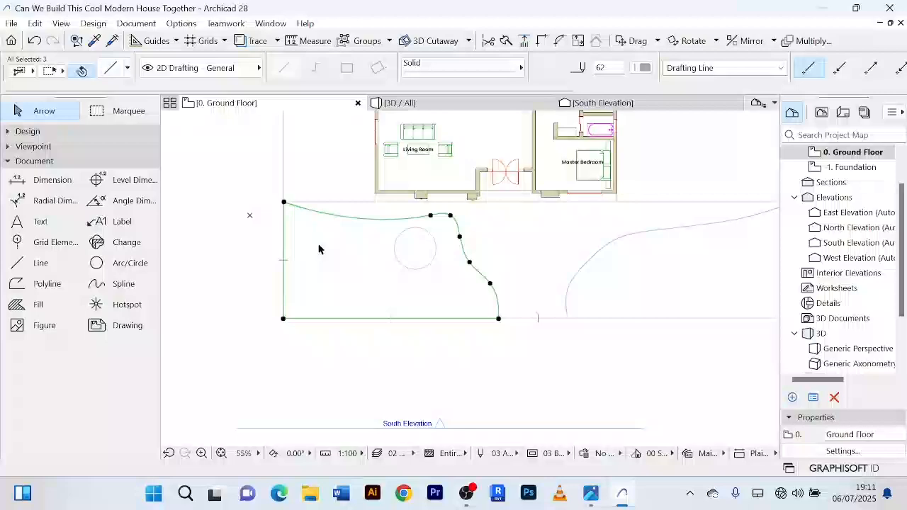
left_click(7, 161)
left_click(8, 132)
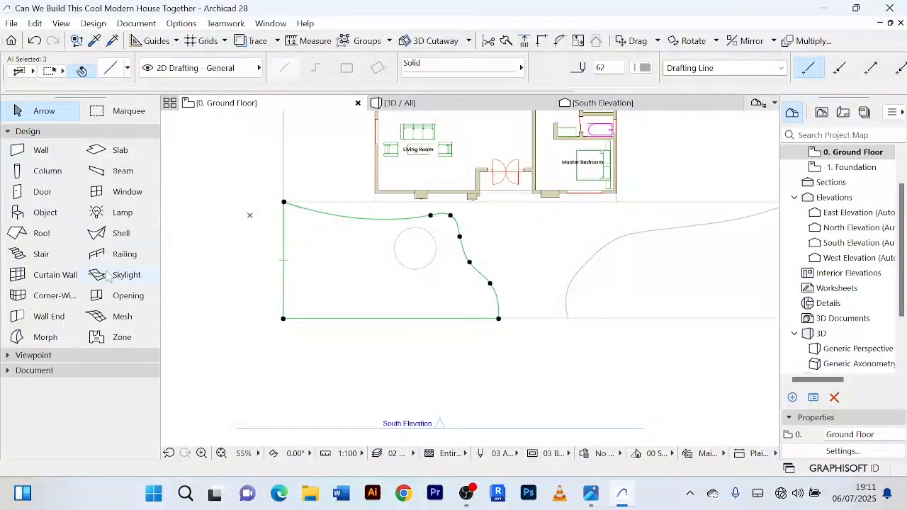
left_click(123, 317)
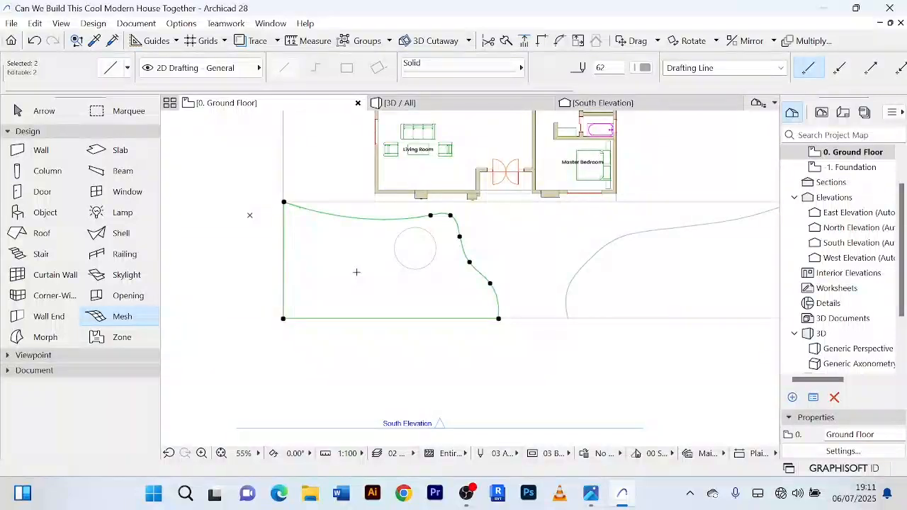
key("Escape")
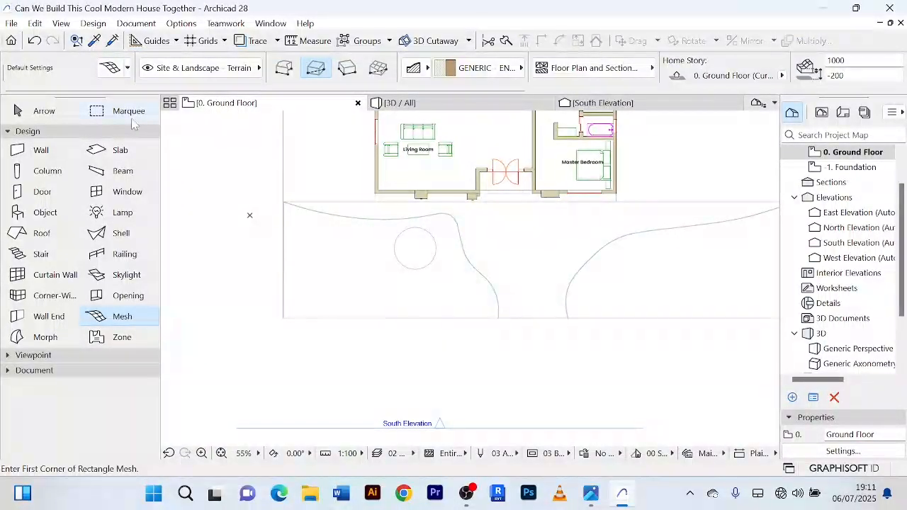
key("Escape")
Check the empty ground beside the driveway in the 3D view and return to the Ground Floor plan.
left_click(400, 103)
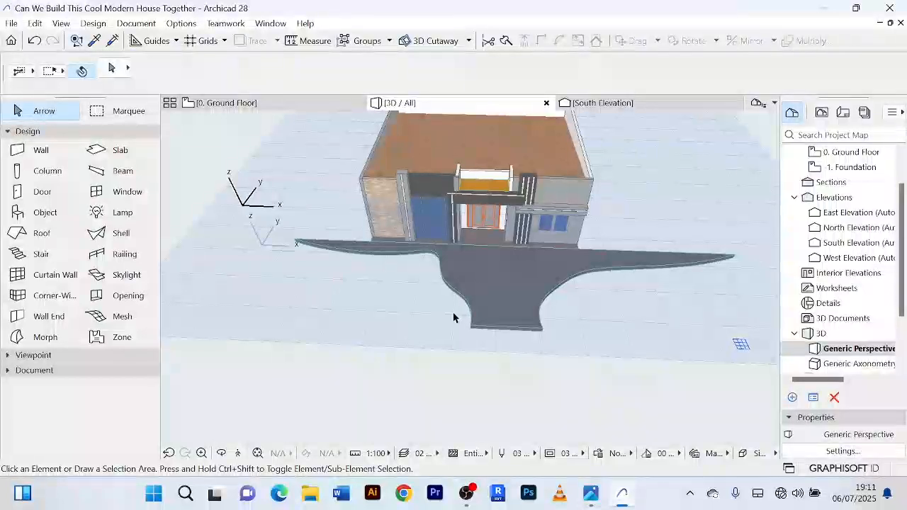
scroll(437, 301, "up", 3)
scroll(437, 297, "down", 2)
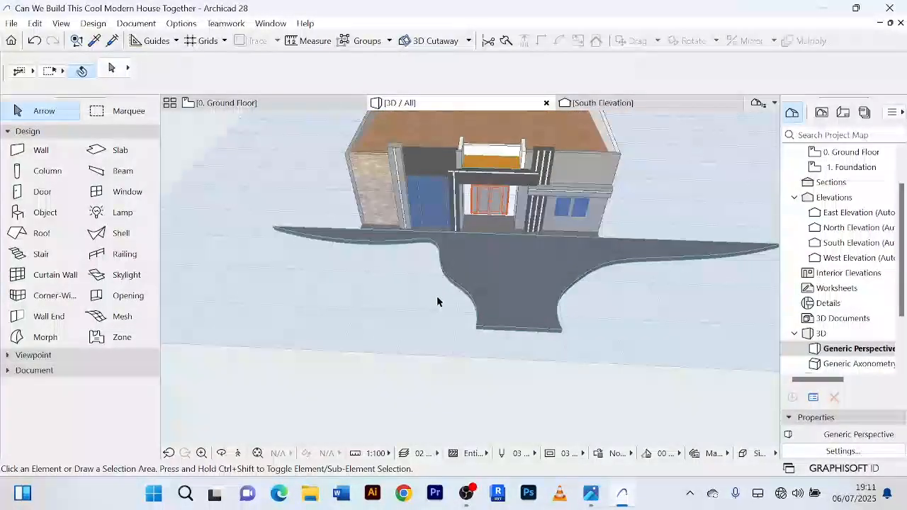
left_click(268, 107)
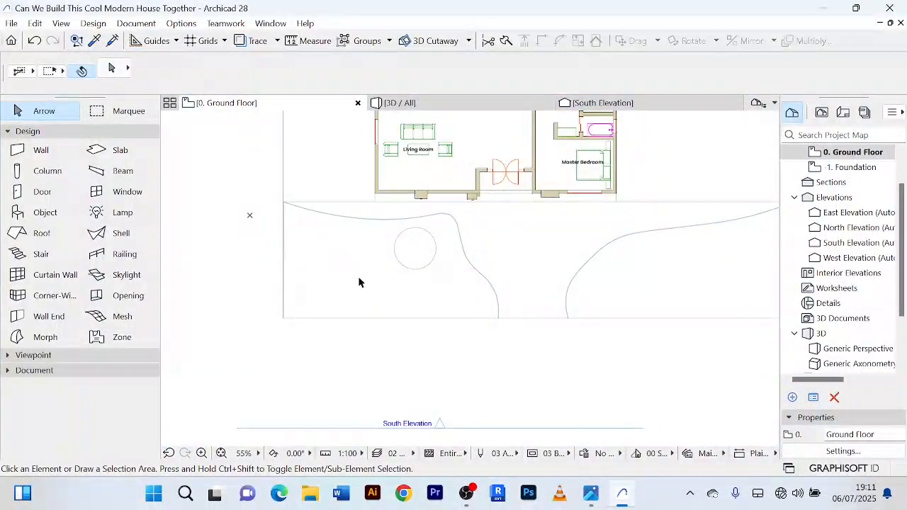
Select the driveway curve and the west and south lines enclosing the west garden area, and activate the Mesh tool.
left_click(388, 224)
scroll(346, 257, "up", 3)
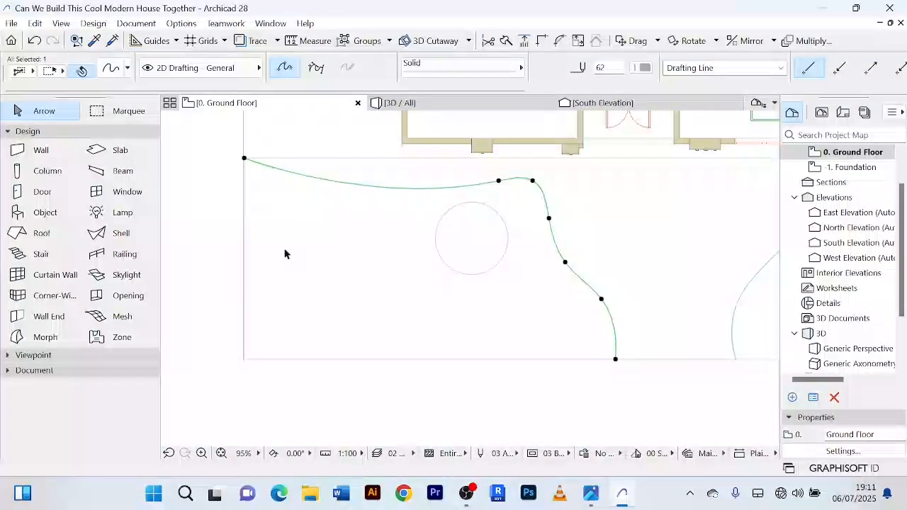
left_click(244, 237, "shift")
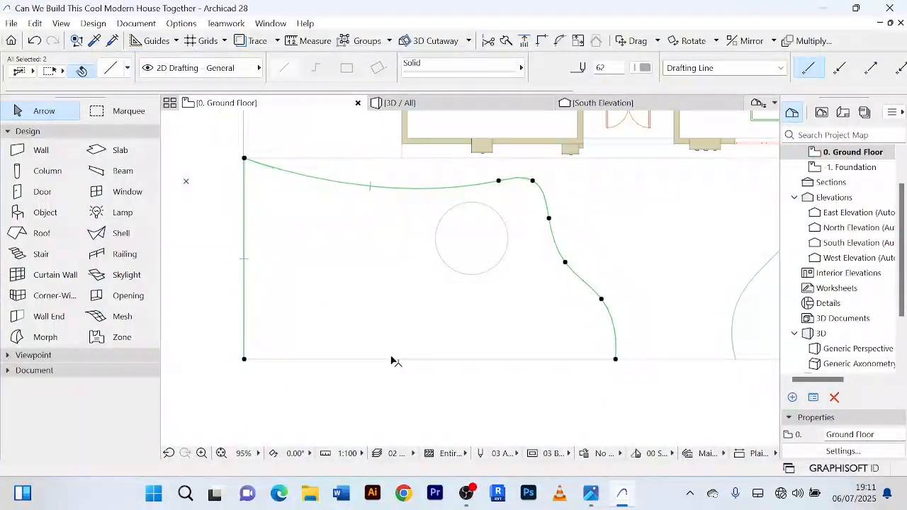
left_click(136, 319)
Review the Mesh default settings, look at the driveway in 3D, and return to the Ground Floor plan.
double_click(136, 325)
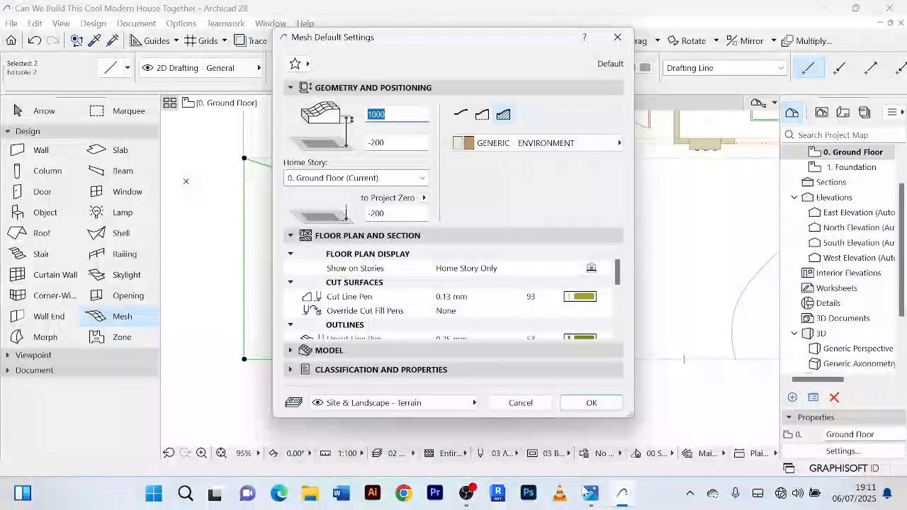
left_click(524, 402)
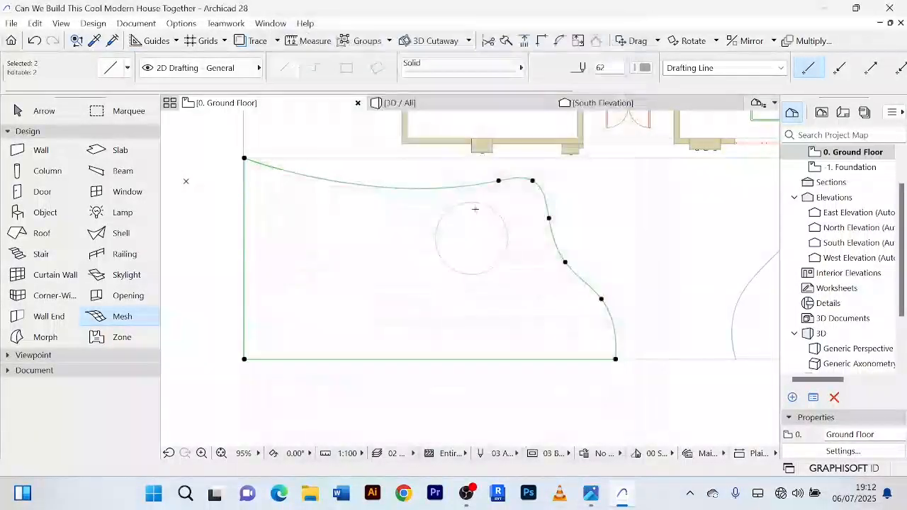
left_click(452, 107)
scroll(498, 365, "down", 1)
middle_click_drag(498, 364, 463, 344, "shift")
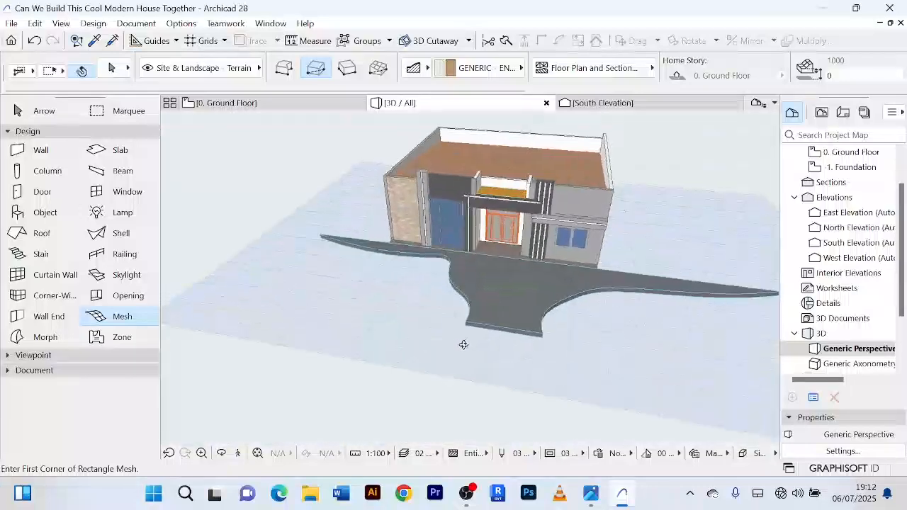
key("F2")
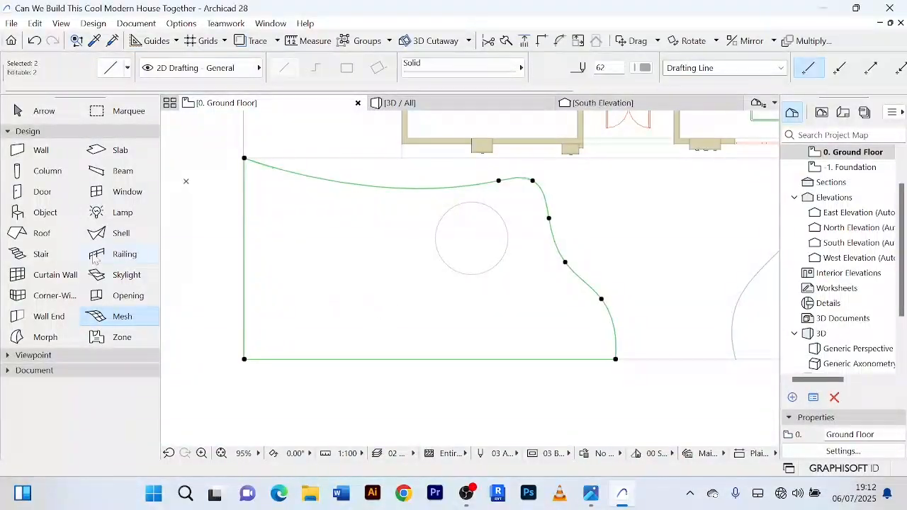
Set the Mesh defaults to a 0 offset from the Ground Floor home story with a solid body.
key("ctrl+t")
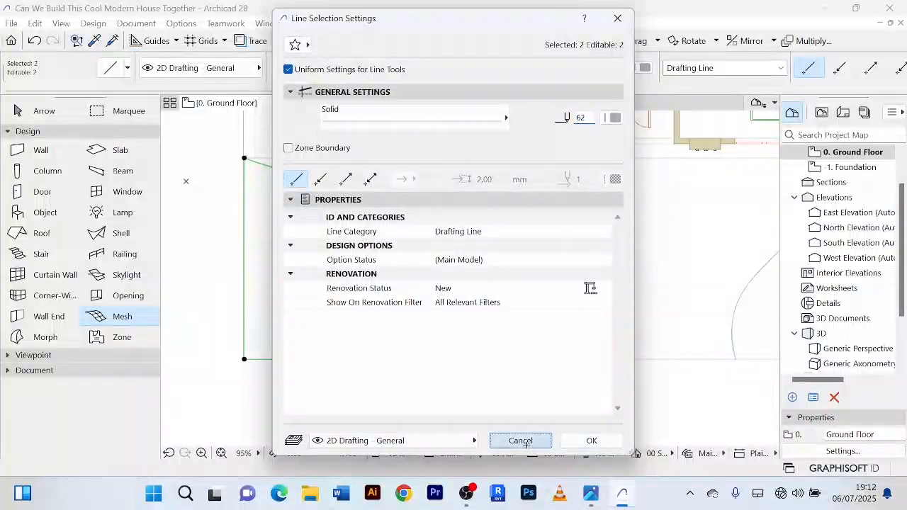
left_click(520, 440)
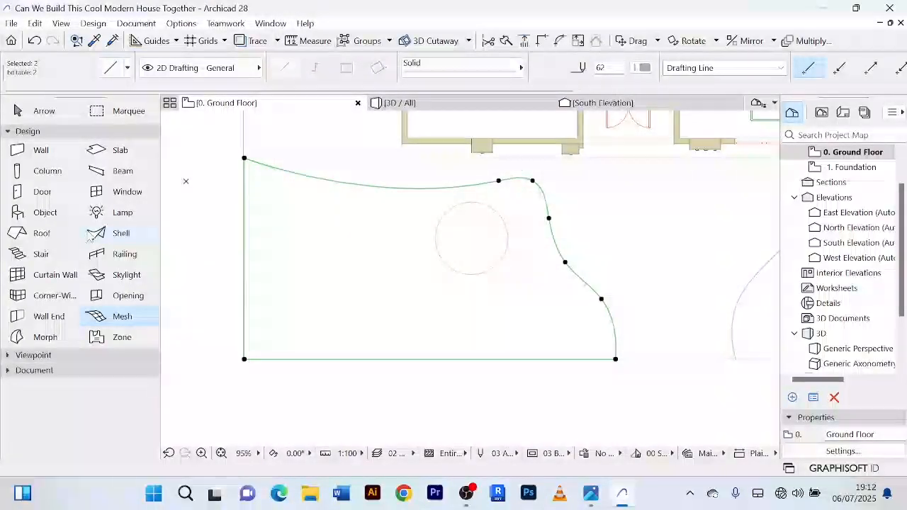
double_click(122, 316)
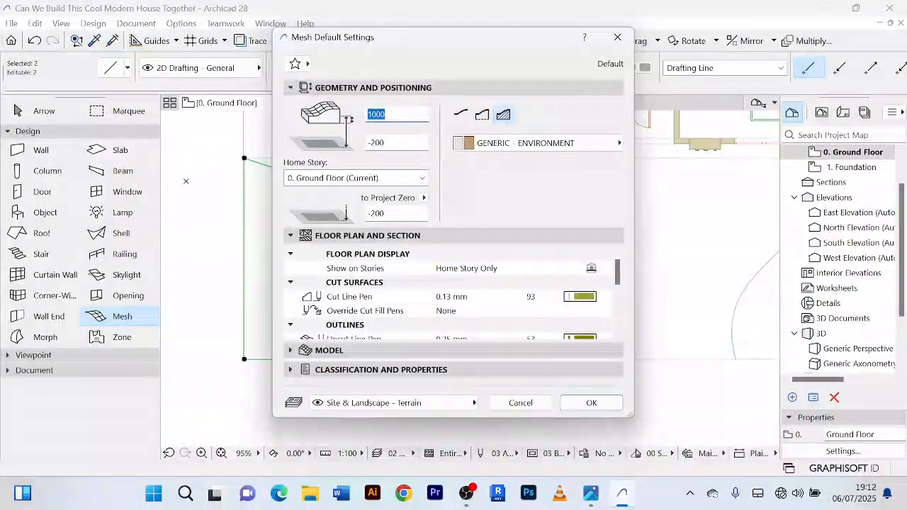
type("0")
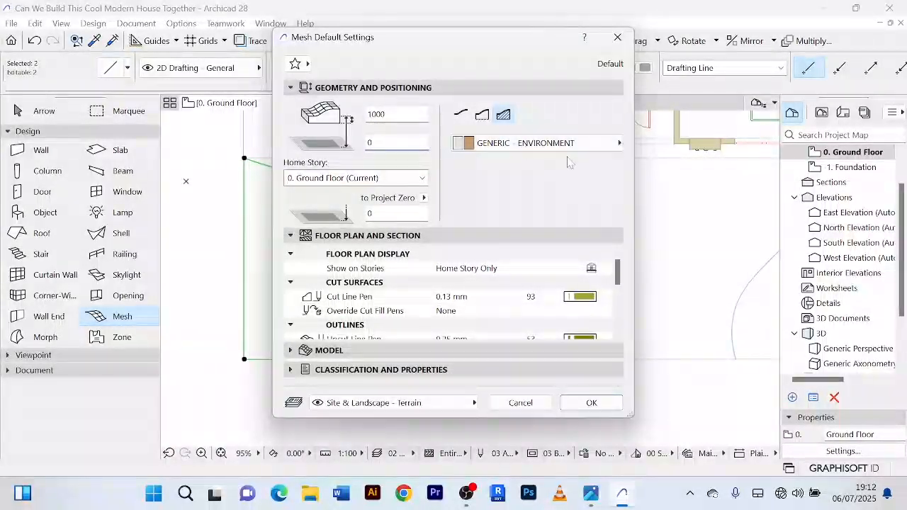
left_click(483, 118)
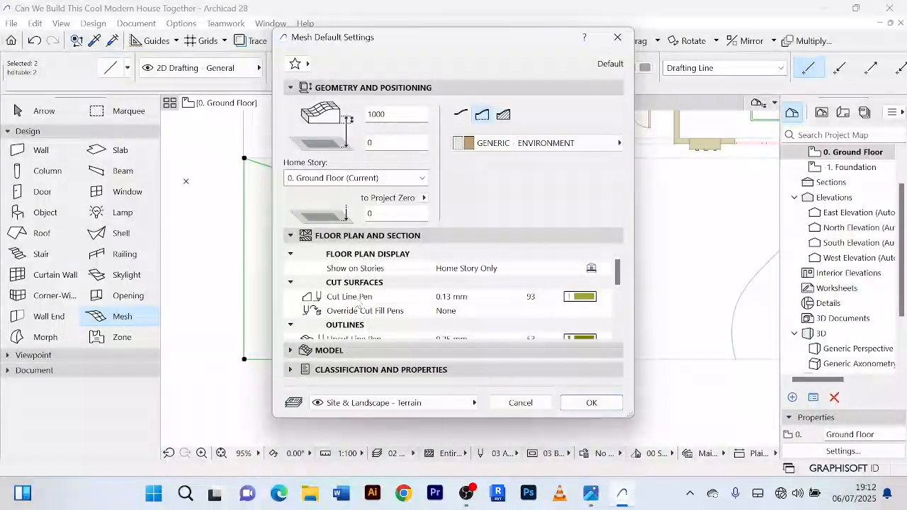
scroll(457, 308, "down", 1)
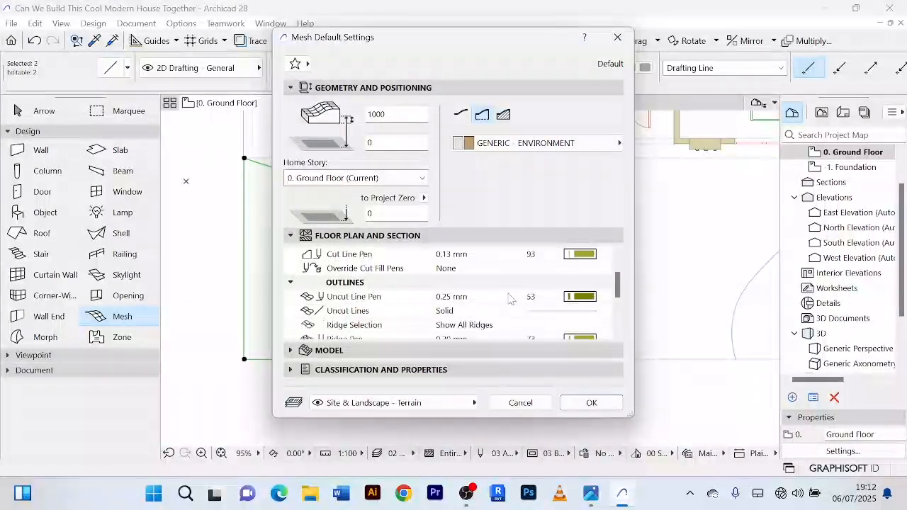
left_click(503, 114)
left_click(591, 404)
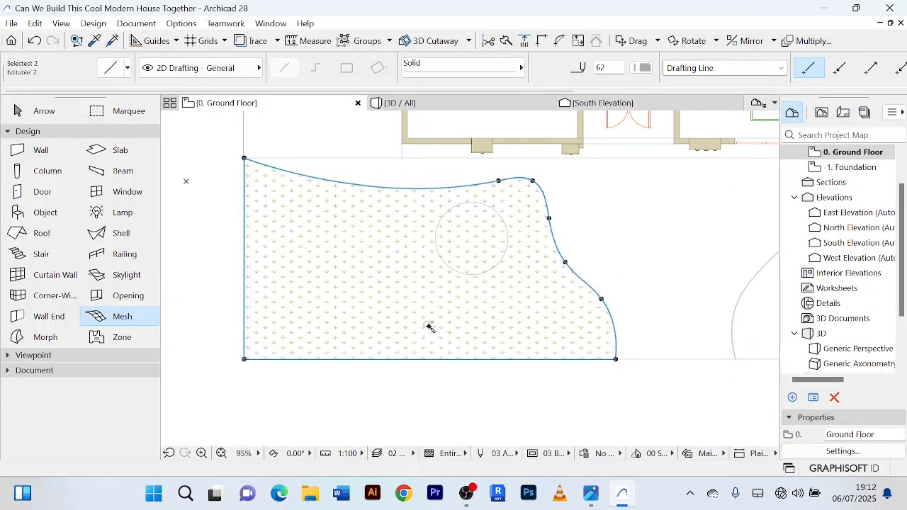
Create the terrain mesh inside the closed west garden outline using the Magic Wand, and return to the Arrow tool.
scroll(374, 253, "up", 3)
scroll(311, 227, "down", 5)
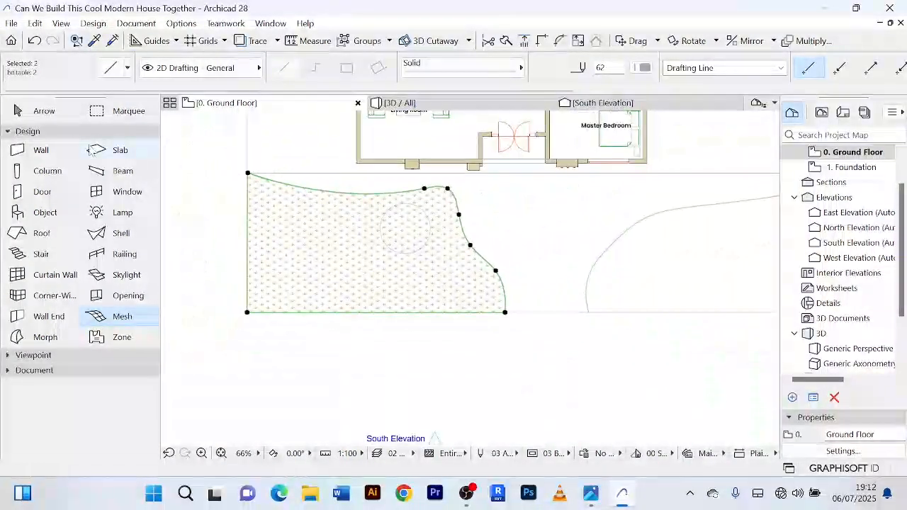
left_click(54, 115)
scroll(351, 260, "up", 5)
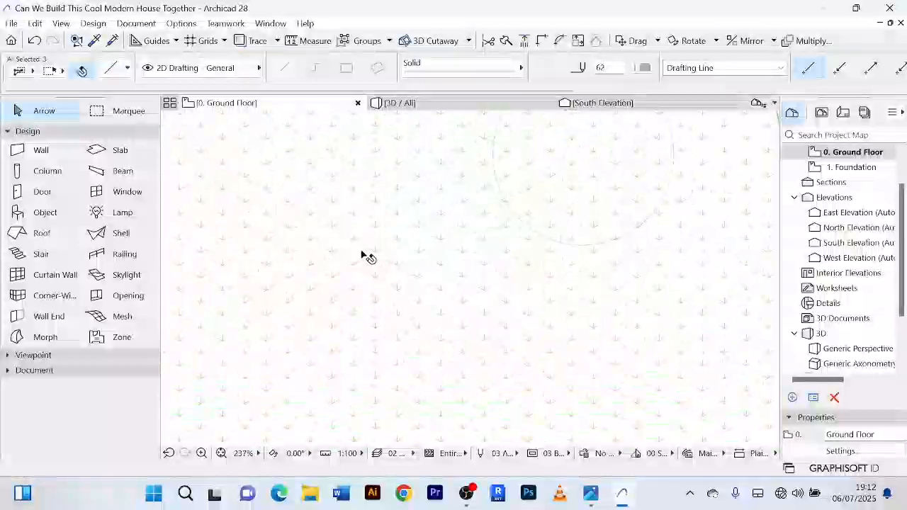
scroll(365, 259, "down", 5)
scroll(385, 252, "up", 3)
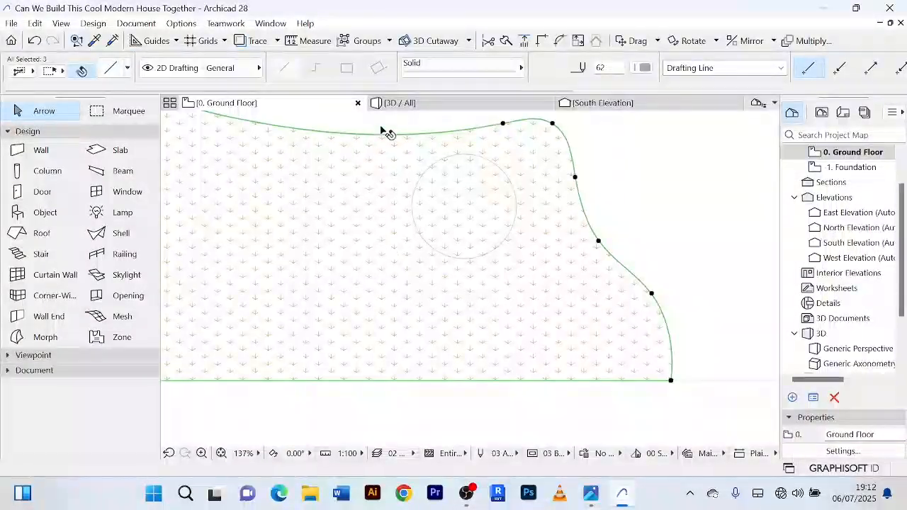
Inspect the west garden mesh in the 3D view, checking its height and curved edge against the driveway slab.
left_click(399, 103)
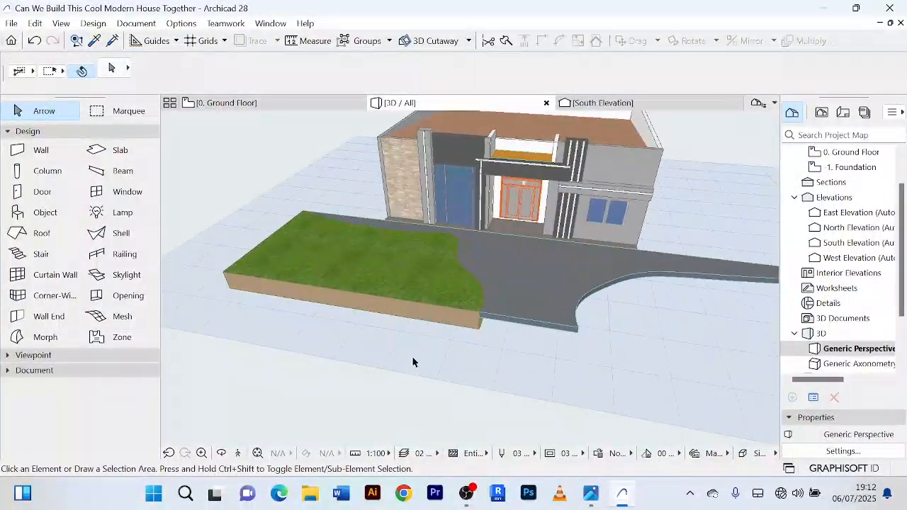
scroll(413, 357, "down", 4)
middle_click_drag(411, 352, 276, 303, "shift")
scroll(474, 297, "up", 2)
scroll(354, 319, "up", 7)
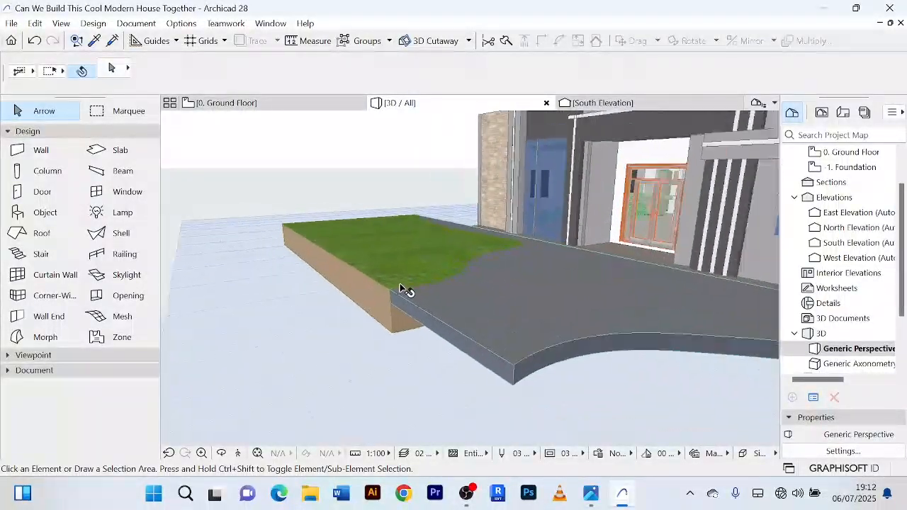
middle_click_drag(399, 284, 535, 324, "shift")
scroll(433, 288, "up", 5)
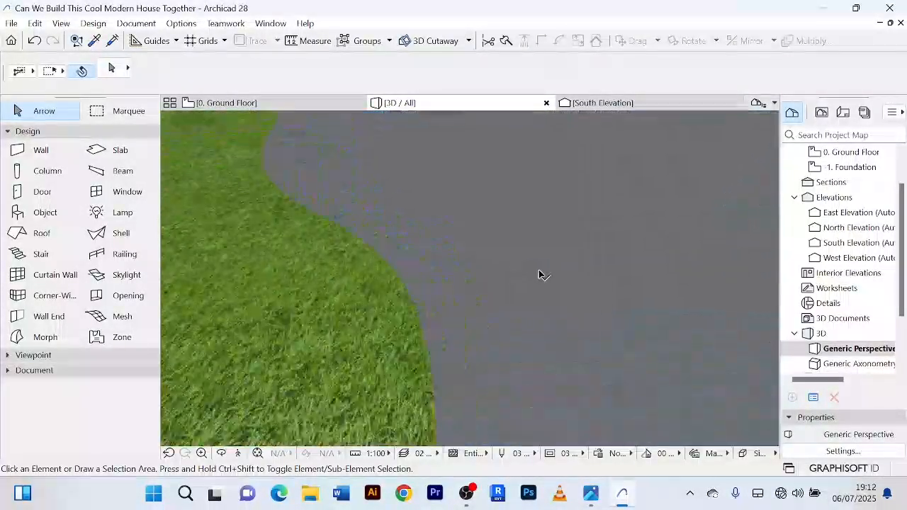
scroll(539, 275, "down", 5)
middle_click_drag(523, 273, 708, 284, "shift")
scroll(560, 263, "down", 5)
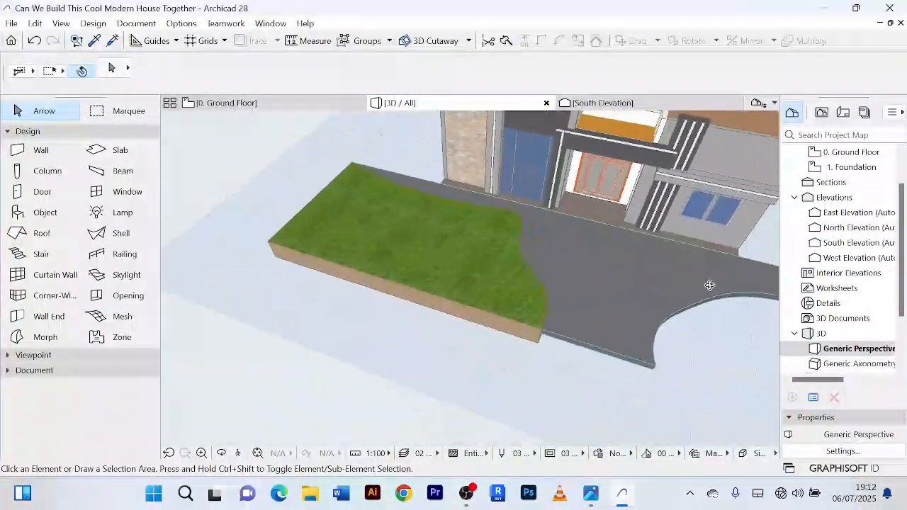
On the Ground Floor plan, enlarge the circle in the west garden to a radius of about 1560 mm with Radial stretch.
left_click(262, 107)
middle_click_drag(484, 217, 402, 248)
scroll(431, 219, "up", 1)
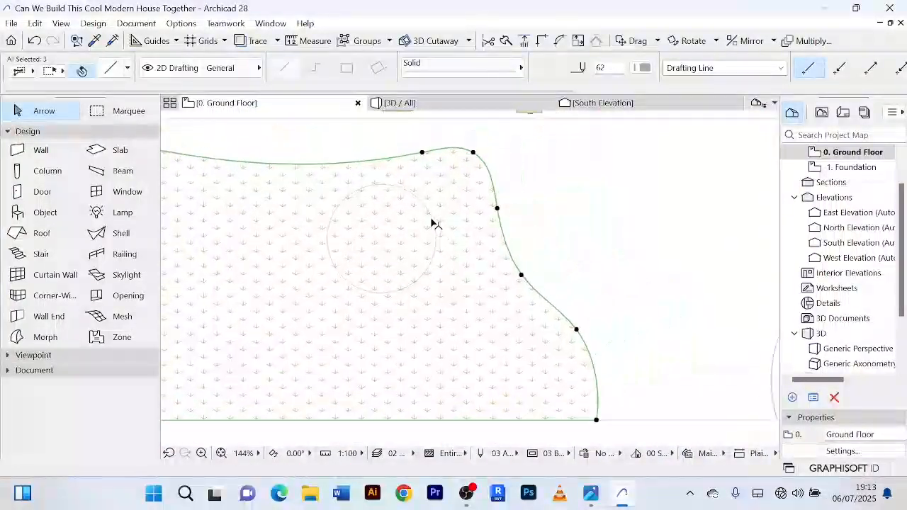
scroll(432, 223, "up", 4)
left_click(440, 225)
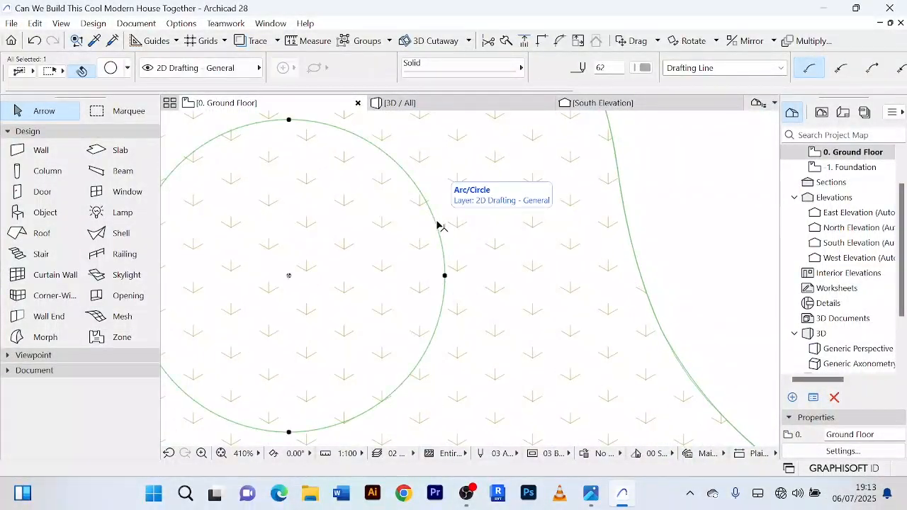
scroll(453, 227, "down", 7)
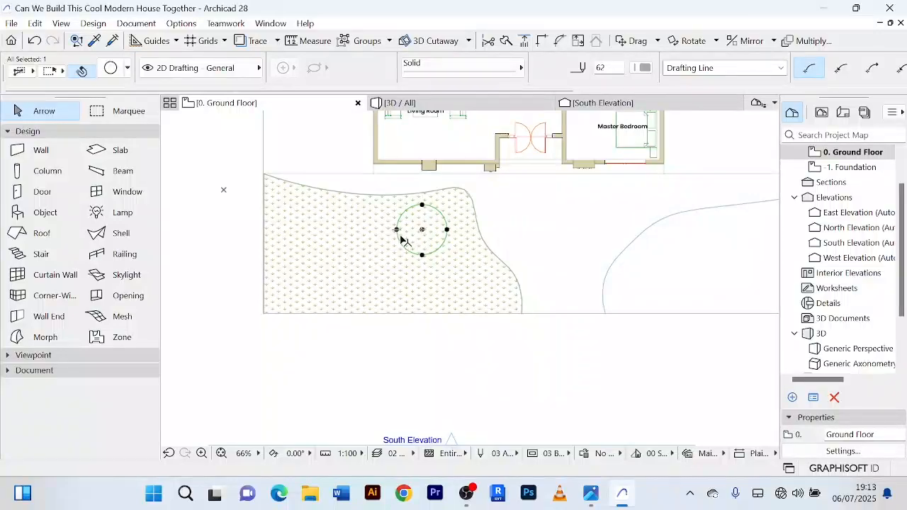
scroll(401, 240, "up", 5)
middle_click_drag(421, 231, 358, 263)
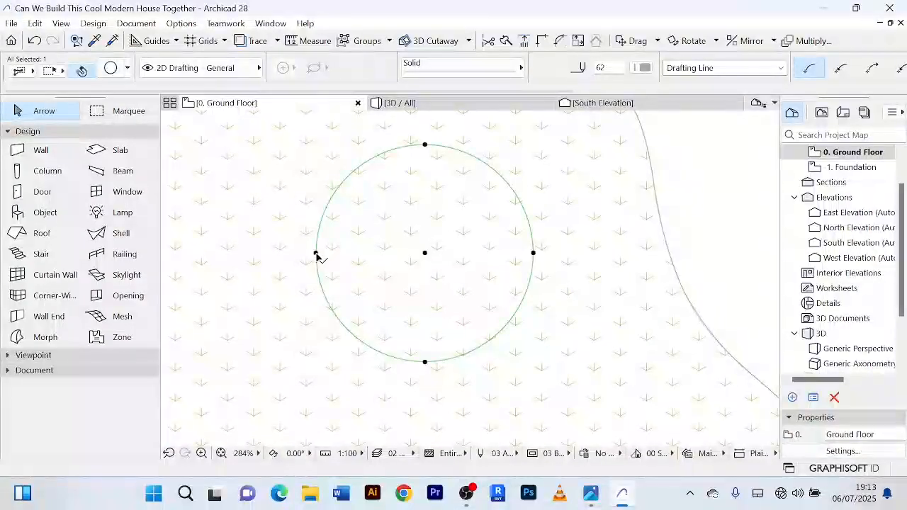
left_click(316, 252)
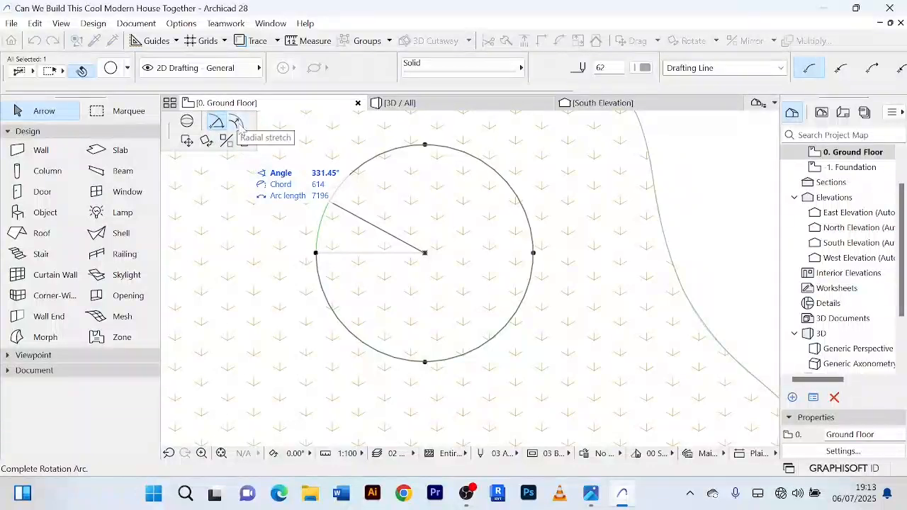
left_click(236, 123)
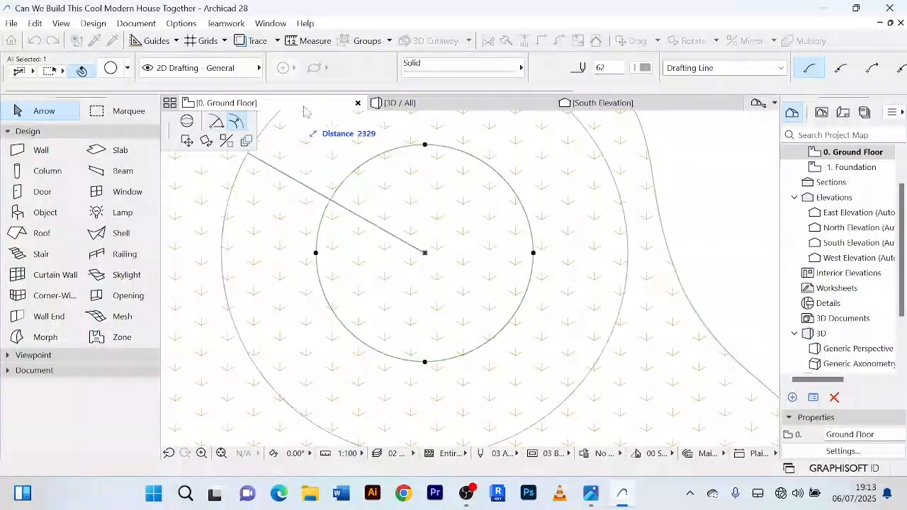
left_click(318, 171)
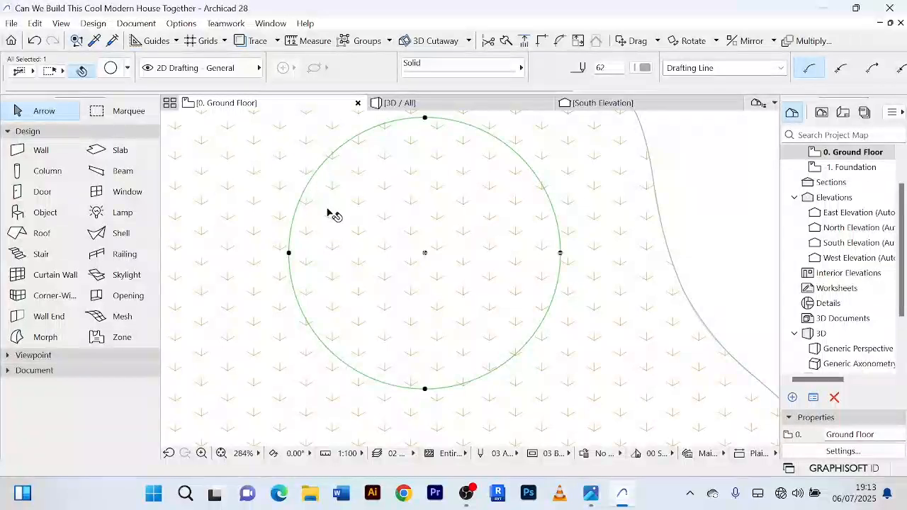
Make a slightly offset copy of the garden circle and radially shrink the copy so it lies inside the original.
left_click(289, 254)
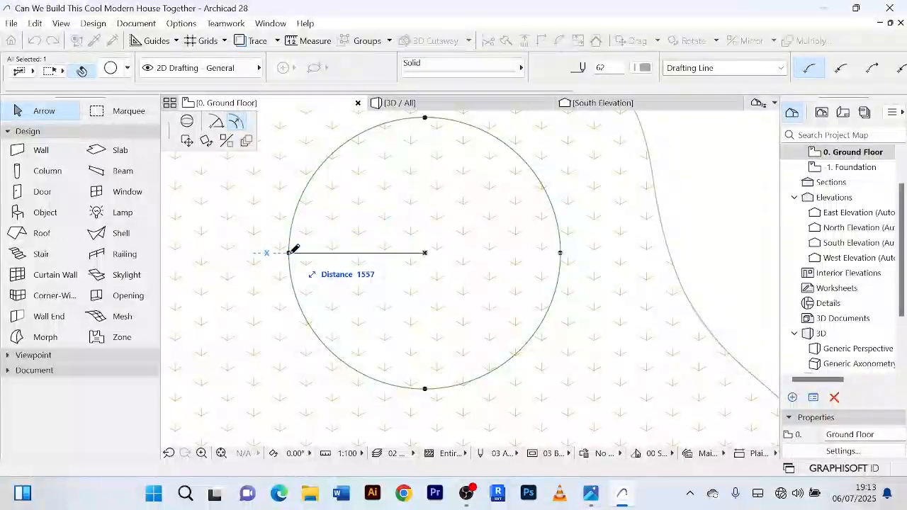
key("Escape")
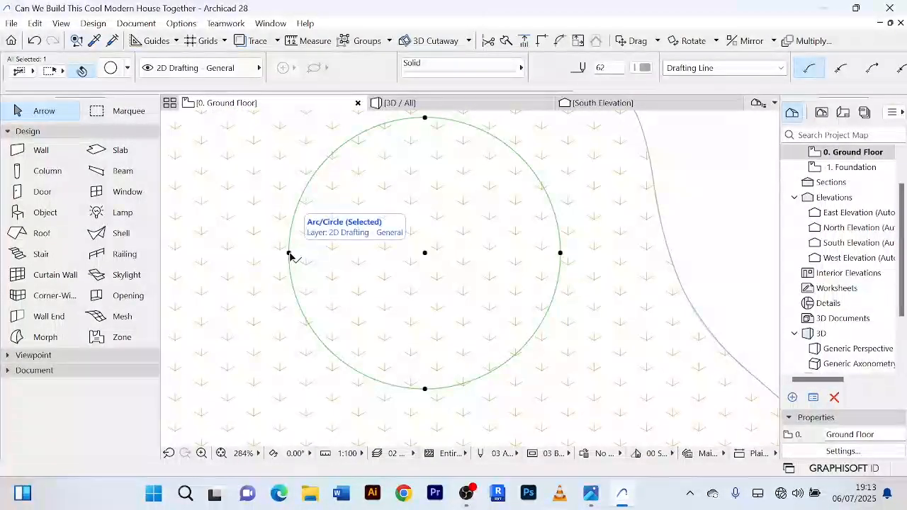
key("ctrl+shift+d")
left_click(289, 254)
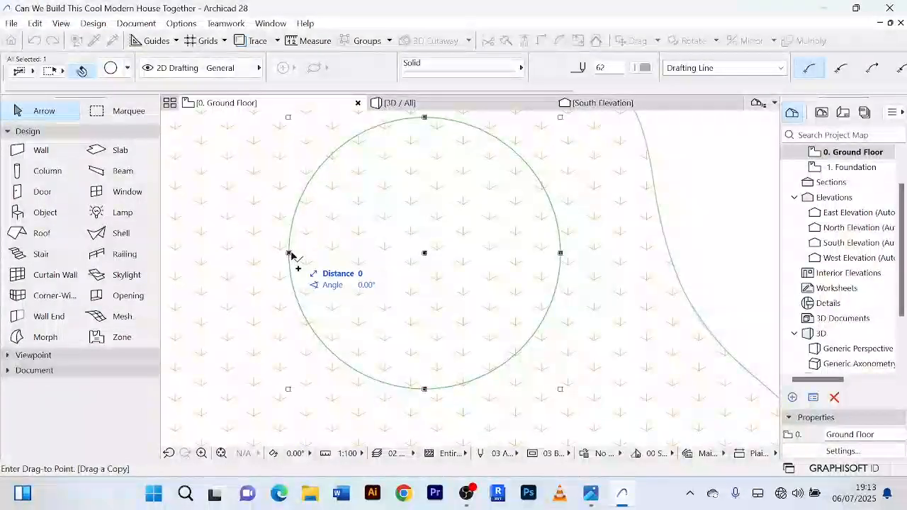
left_click(295, 255)
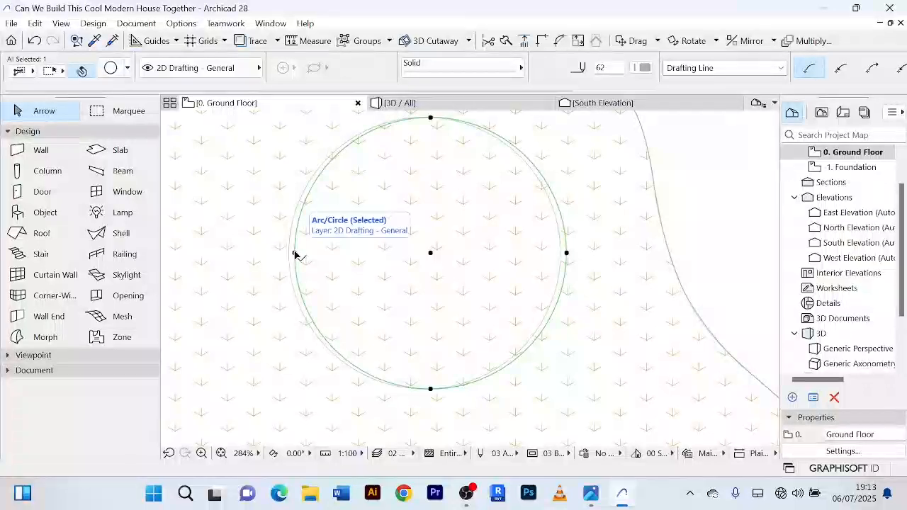
left_click(295, 253)
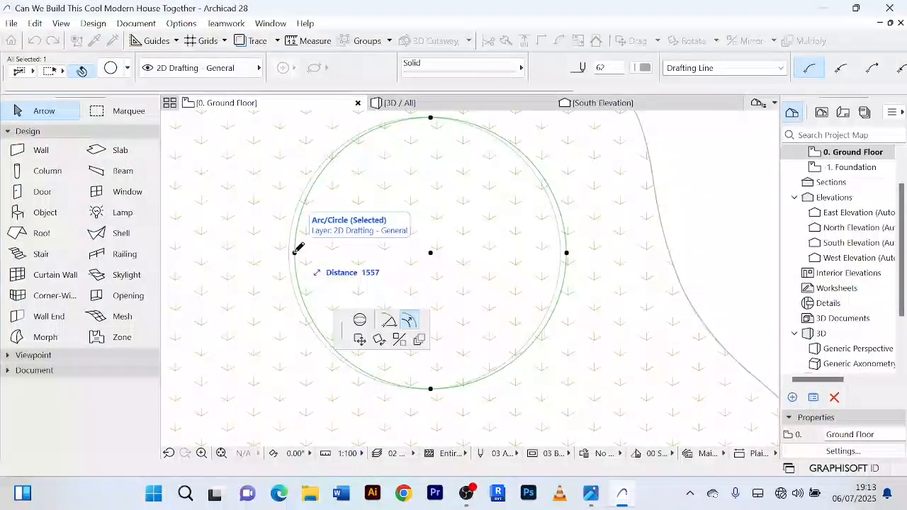
left_click(326, 212)
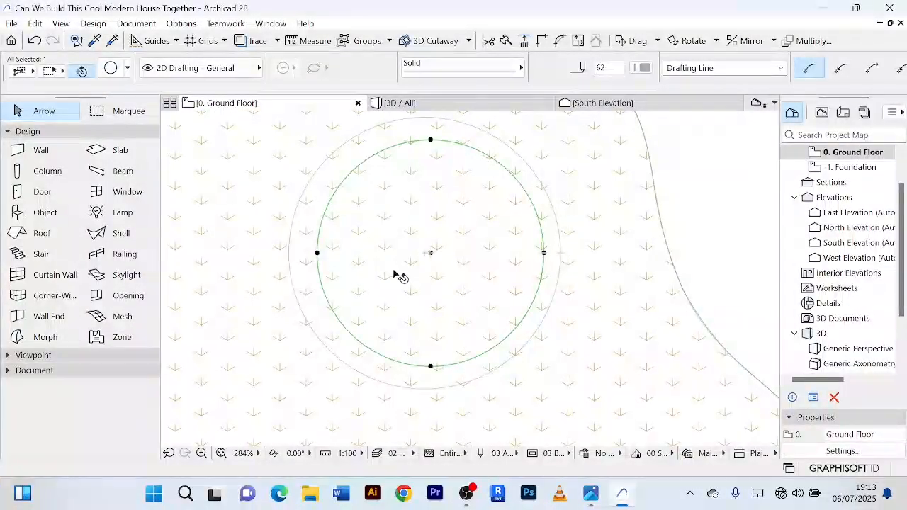
Nudge the inner circle west in small steps until it is concentric with the outer circle.
key("shift+Left")
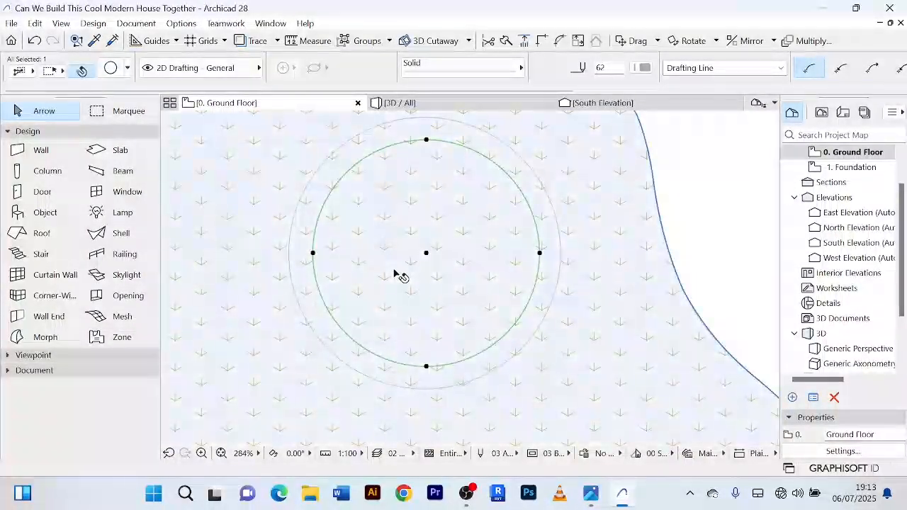
key("shift+Left")
scroll(500, 205, "down", 4)
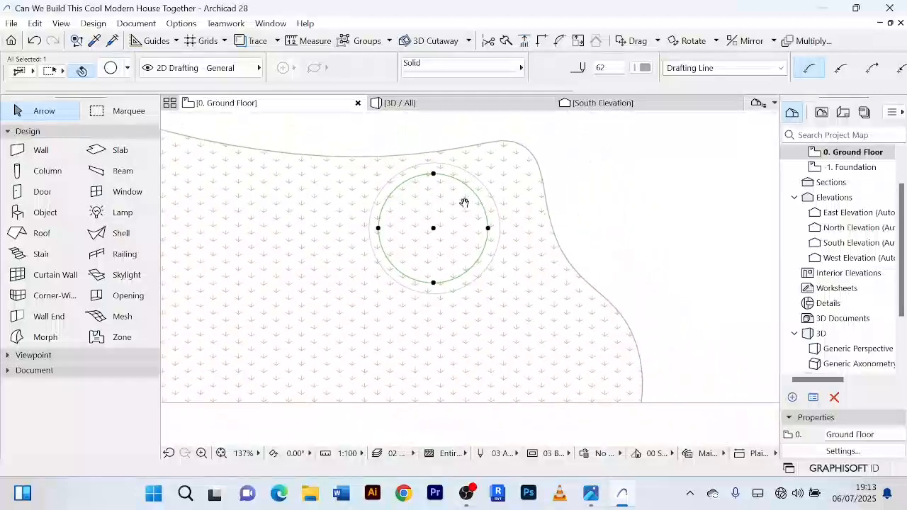
scroll(478, 206, "up", 5)
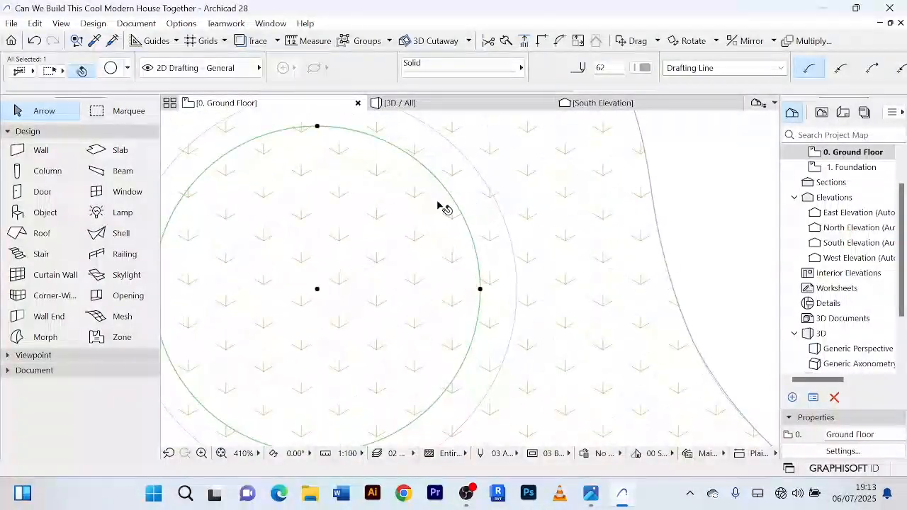
scroll(445, 201, "down", 4)
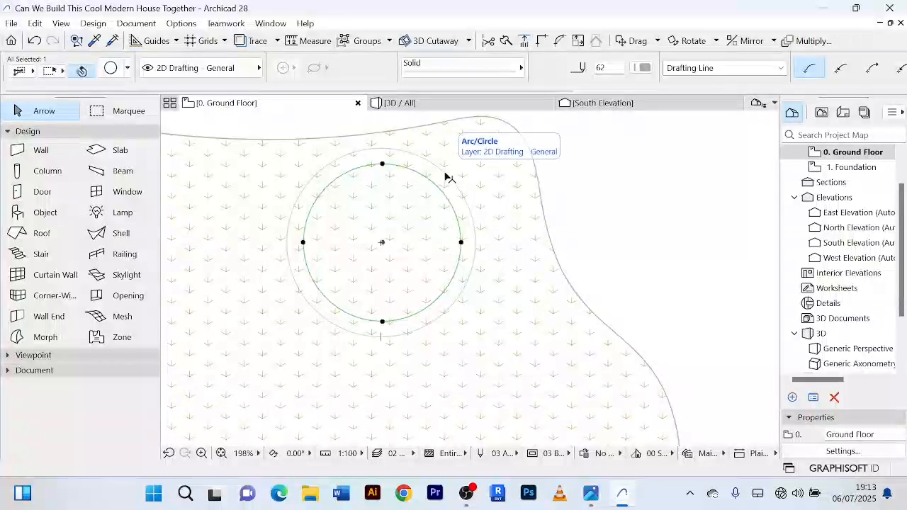
Create a circular slab from the outer garden circle and show it in the 3D view.
left_click(446, 176, "shift")
scroll(376, 217, "up", 4)
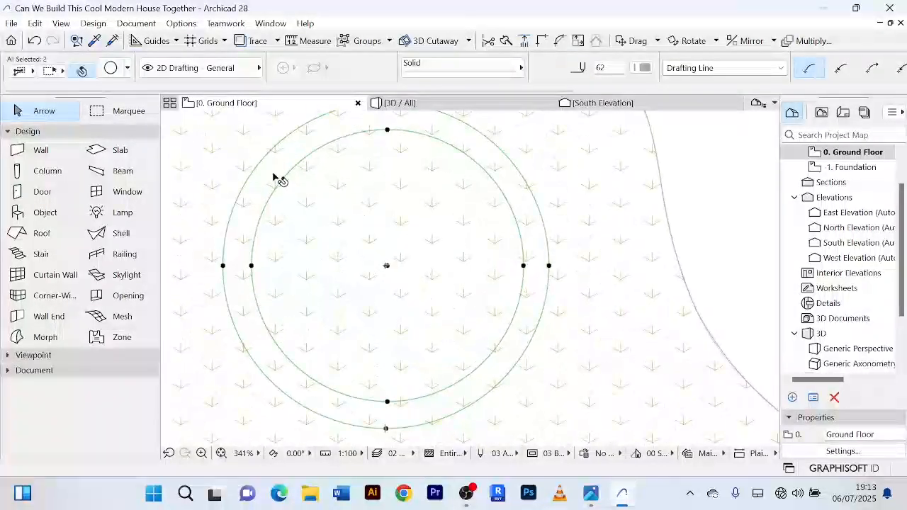
scroll(297, 197, "down", 1)
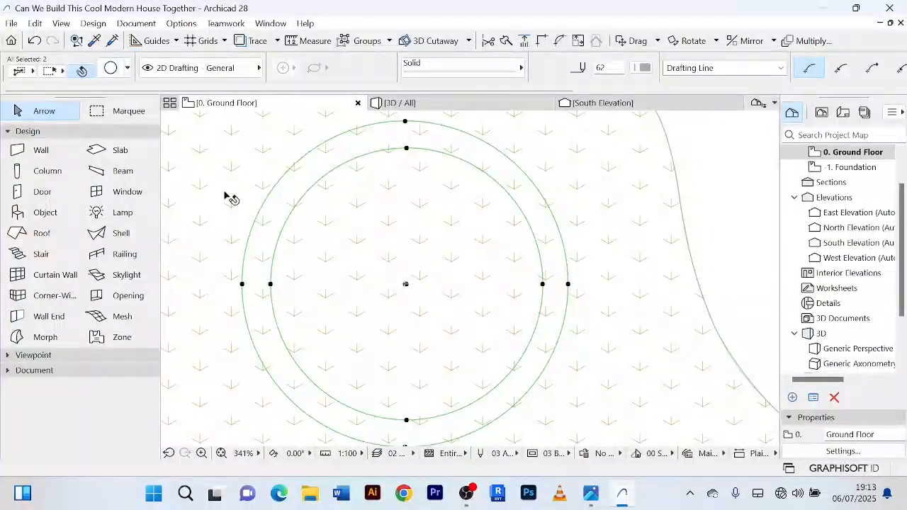
left_click(120, 151)
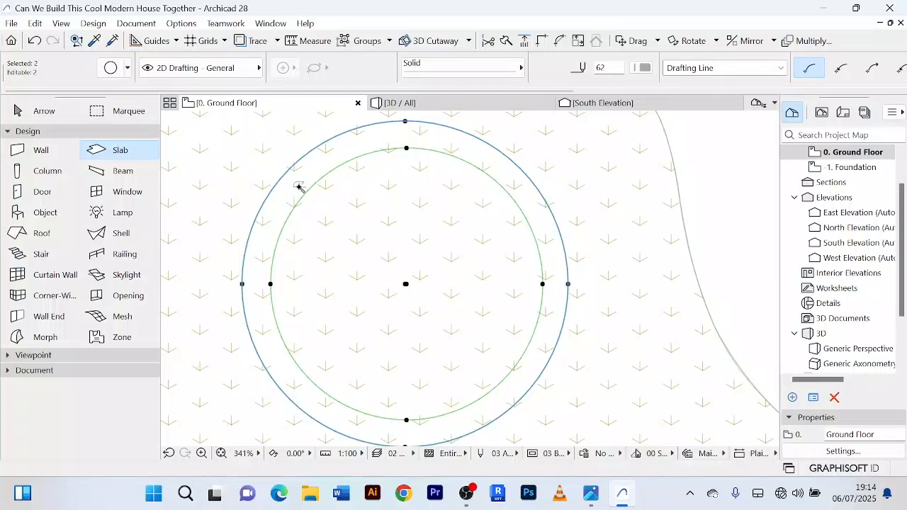
left_click(454, 103)
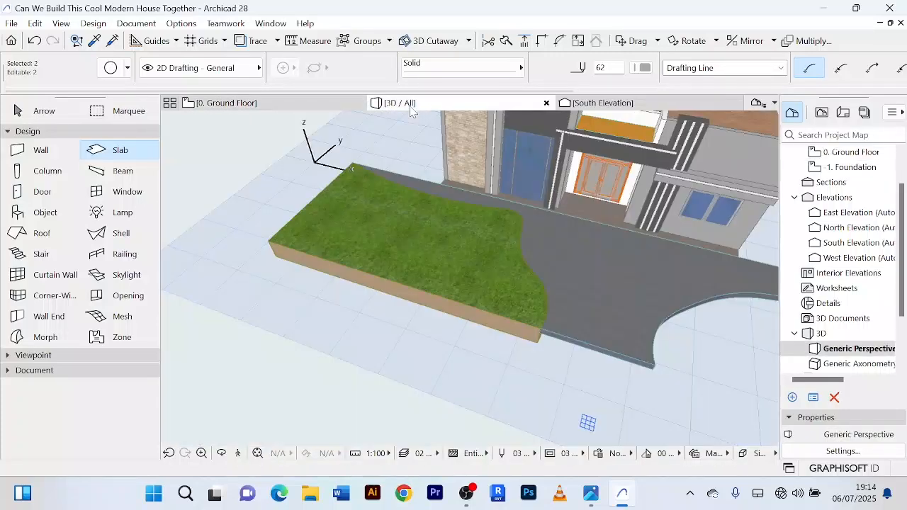
left_click(67, 115)
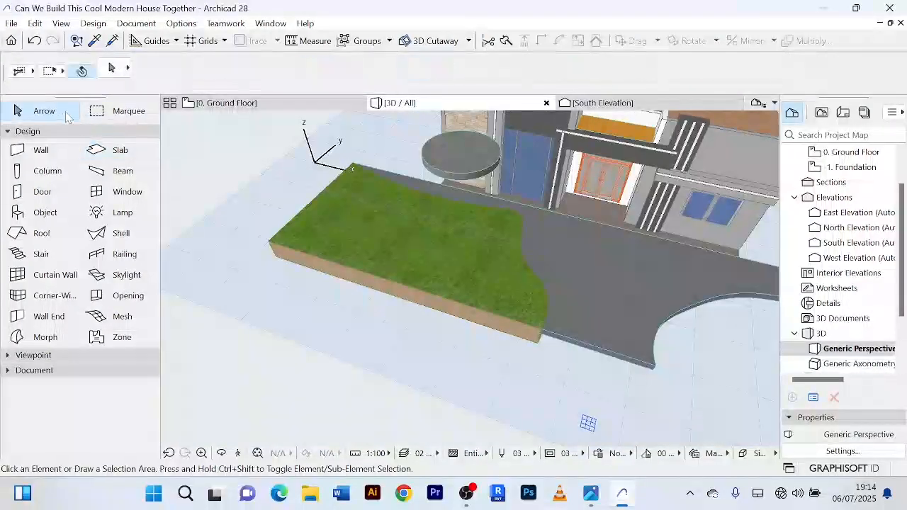
Lower the floating circular slab onto the west garden by setting its elevation to 0.
scroll(458, 163, "up", 3)
scroll(458, 163, "down", 2)
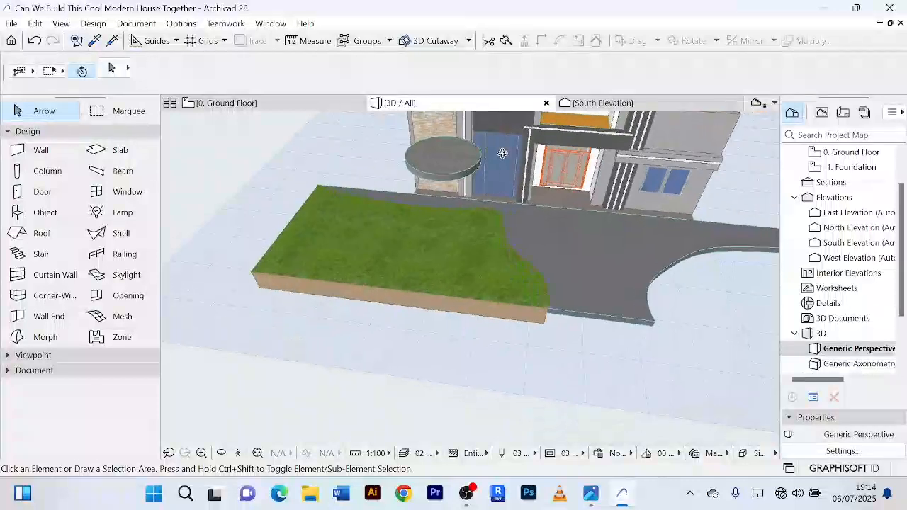
left_click(449, 174)
scroll(449, 174, "up", 1)
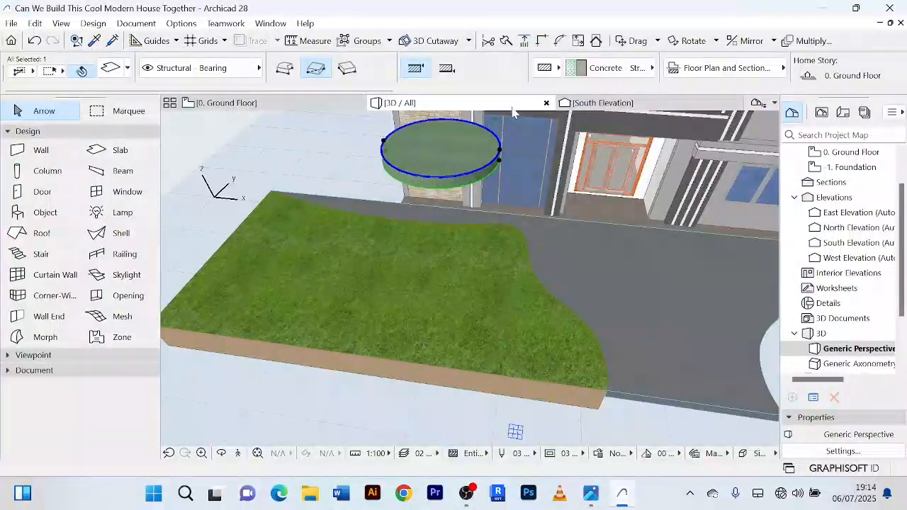
scroll(615, 83, "down", 3)
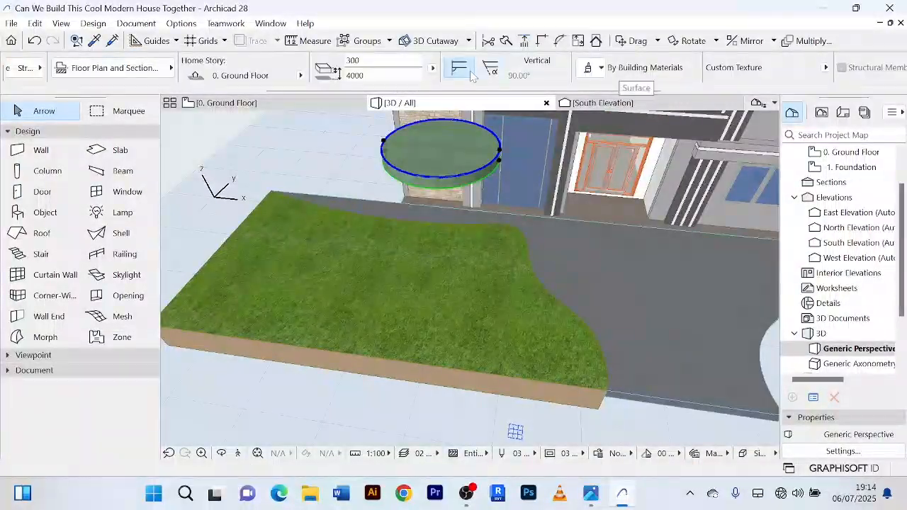
left_click_drag(369, 76, 328, 77)
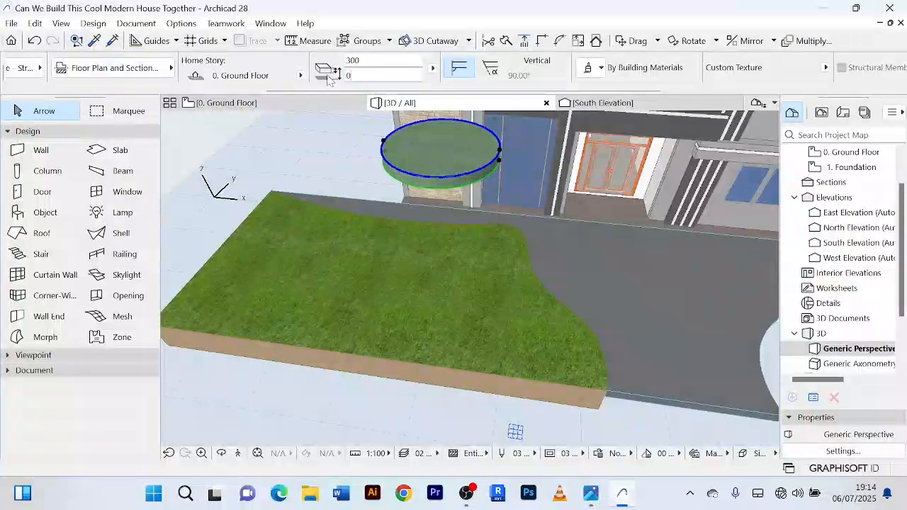
scroll(496, 248, "up", 2)
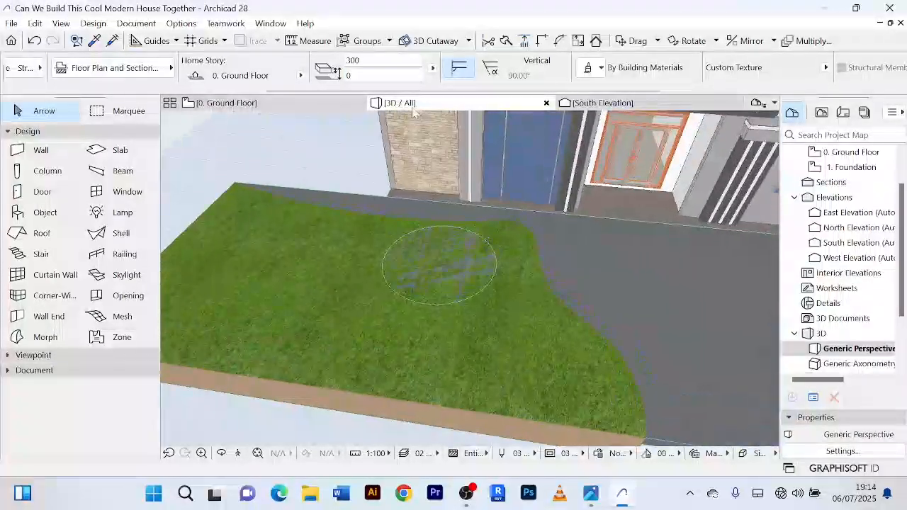
Set the circular slab's thickness to 500 and its elevation to 200 so it rises above the grass.
left_click_drag(362, 62, 350, 61)
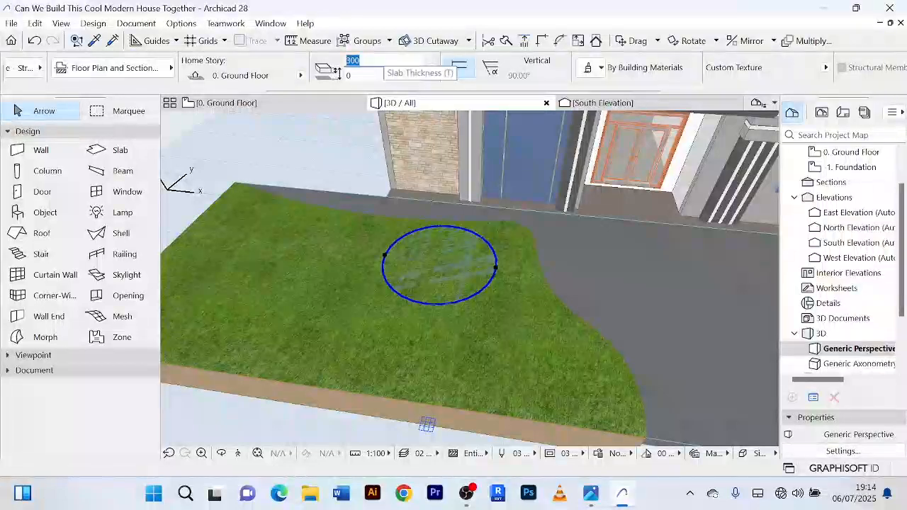
type("500")
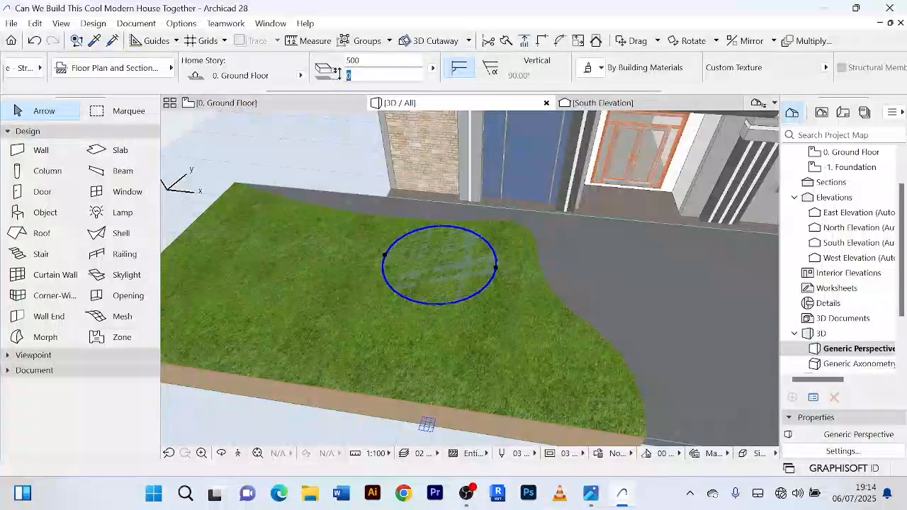
middle_click_drag(426, 424, 491, 245, "shift")
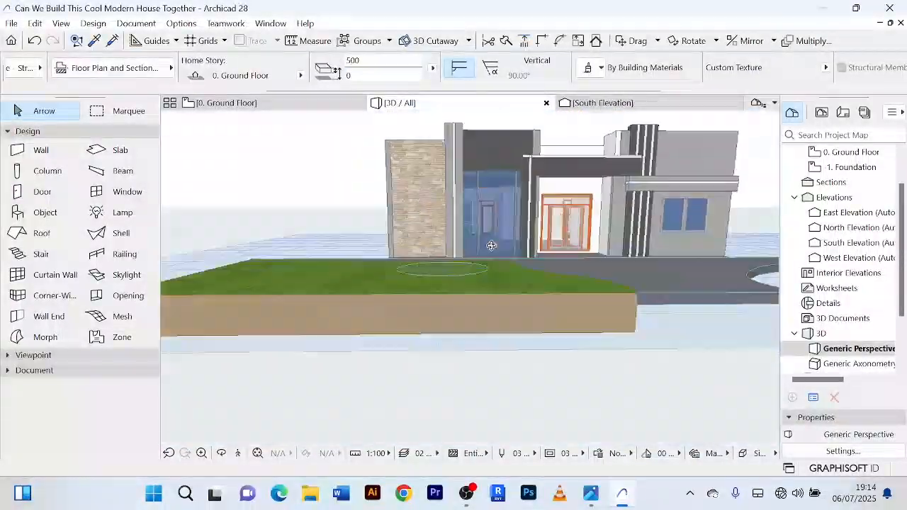
scroll(447, 293, "up", 5)
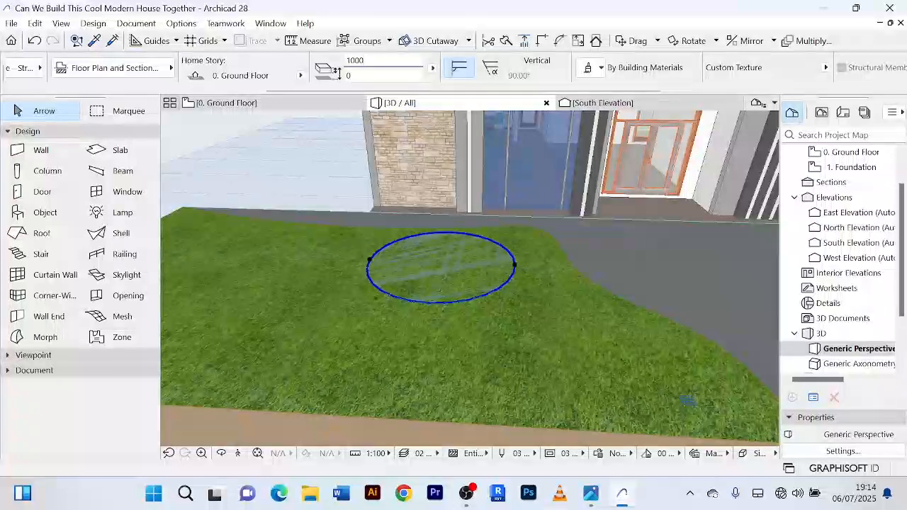
key("Tab")
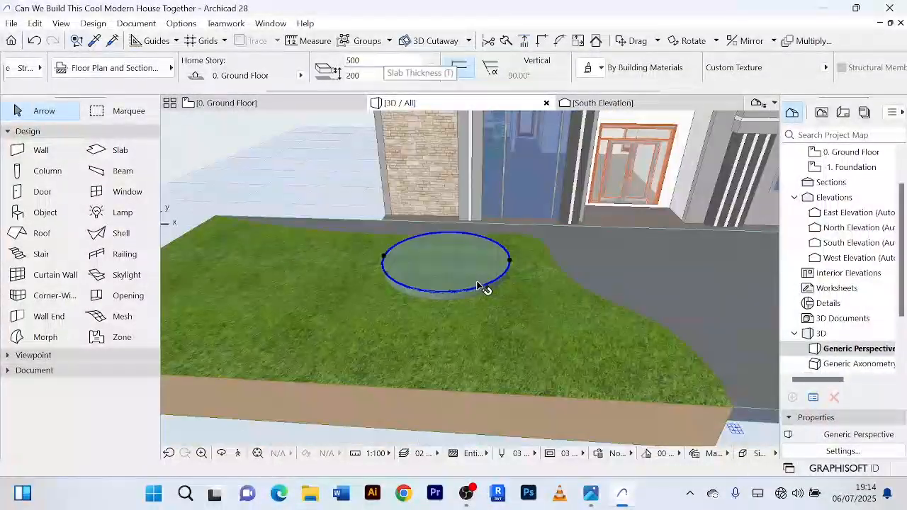
middle_click_drag(477, 283, 541, 262, "shift")
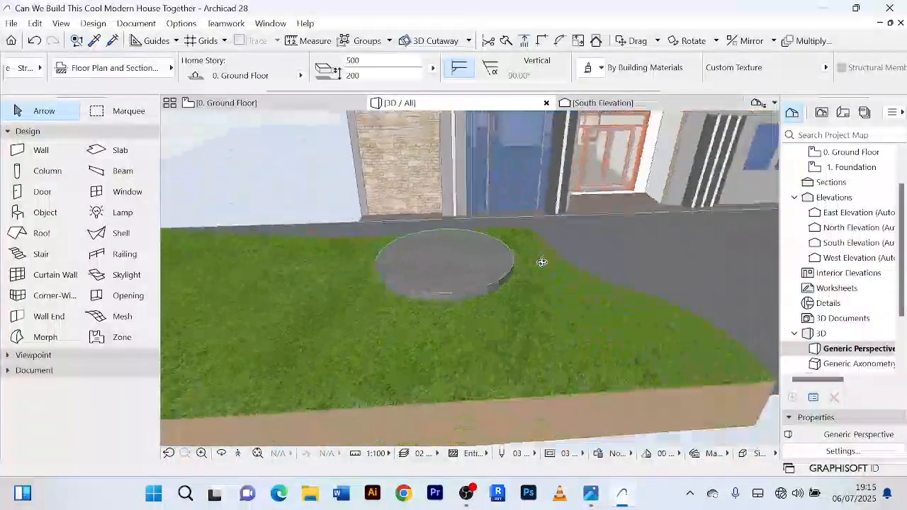
On the Ground Floor plan, select the inner garden circle and create a mesh from its outline.
left_click(279, 105)
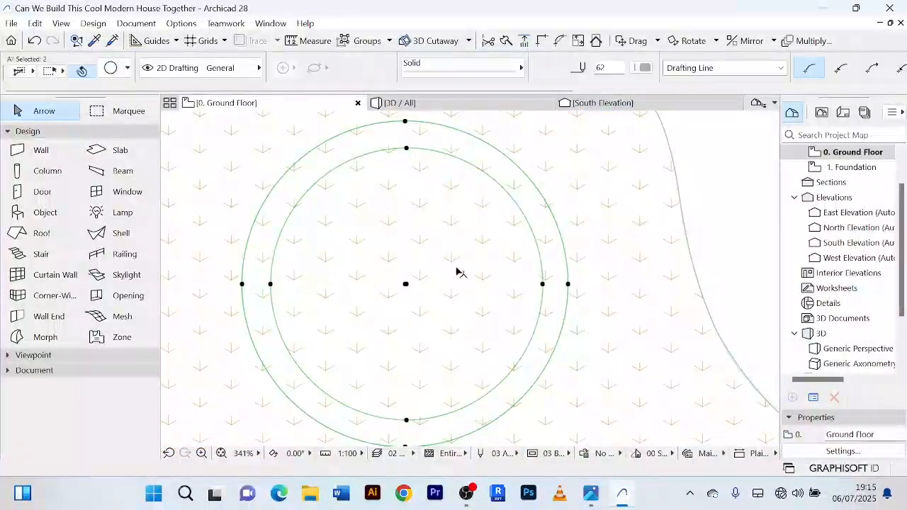
scroll(459, 272, "down", 10)
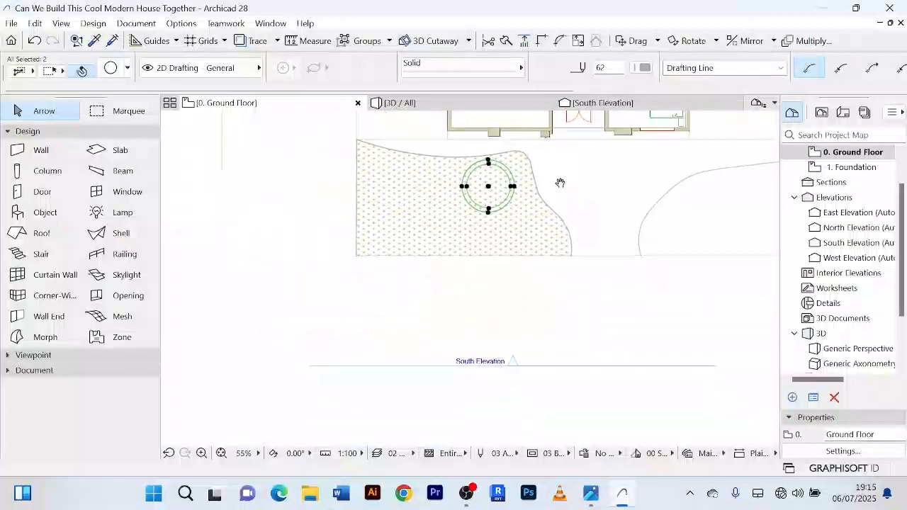
left_click(545, 326)
scroll(500, 167, "up", 6)
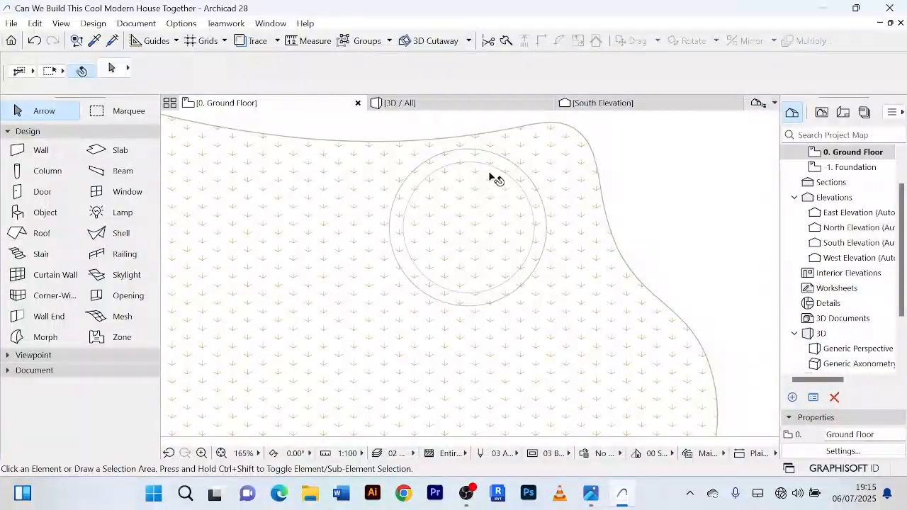
left_click(488, 168)
scroll(488, 168, "up", 3)
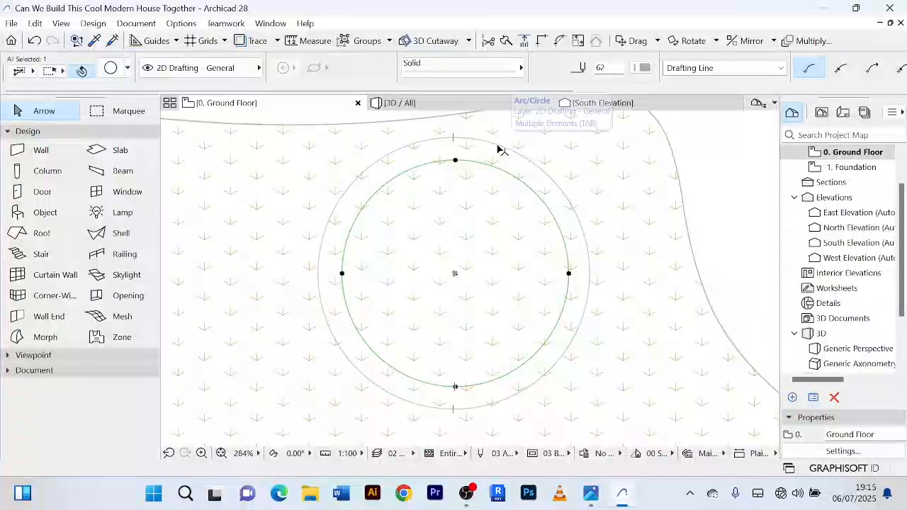
left_click(498, 150)
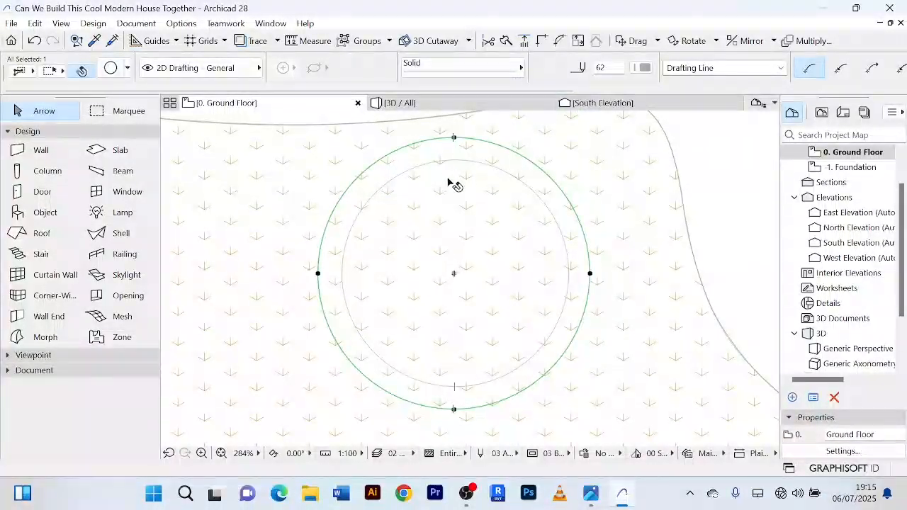
left_click(454, 163)
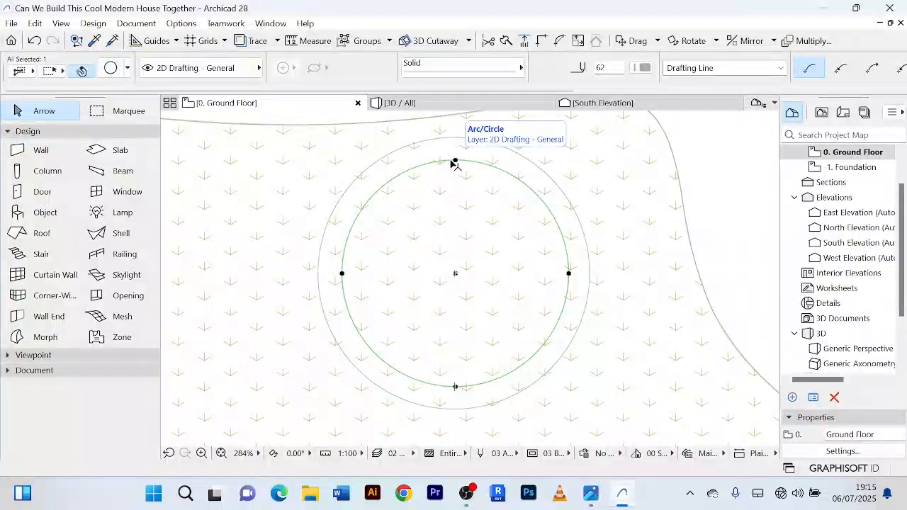
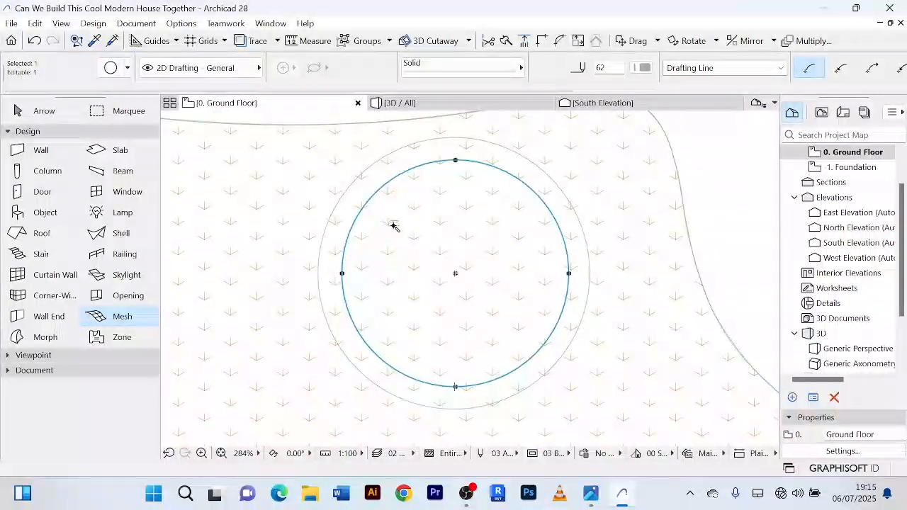
Examine the circular slab and surrounding garden mesh in 3D, comparing them with the two circle outlines on the Ground Floor plan.
left_click(418, 104)
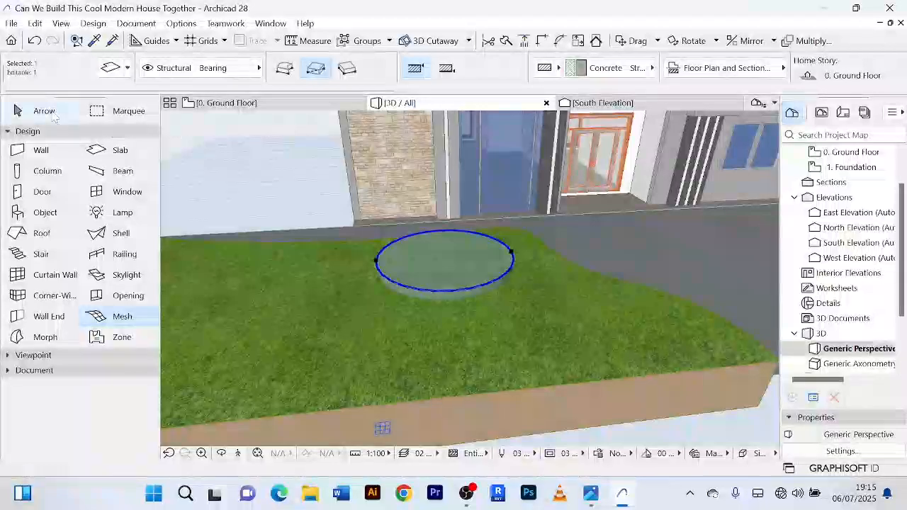
left_click(44, 111)
scroll(481, 301, "up", 5)
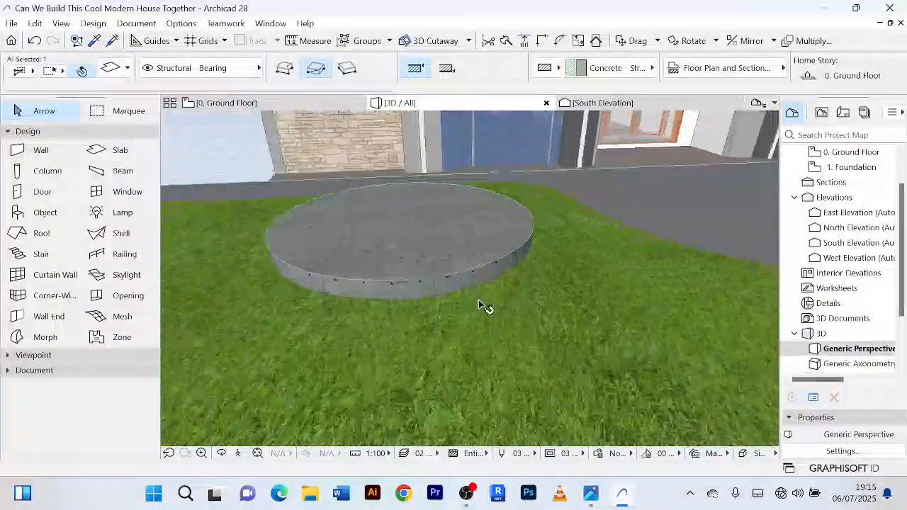
left_click(466, 315)
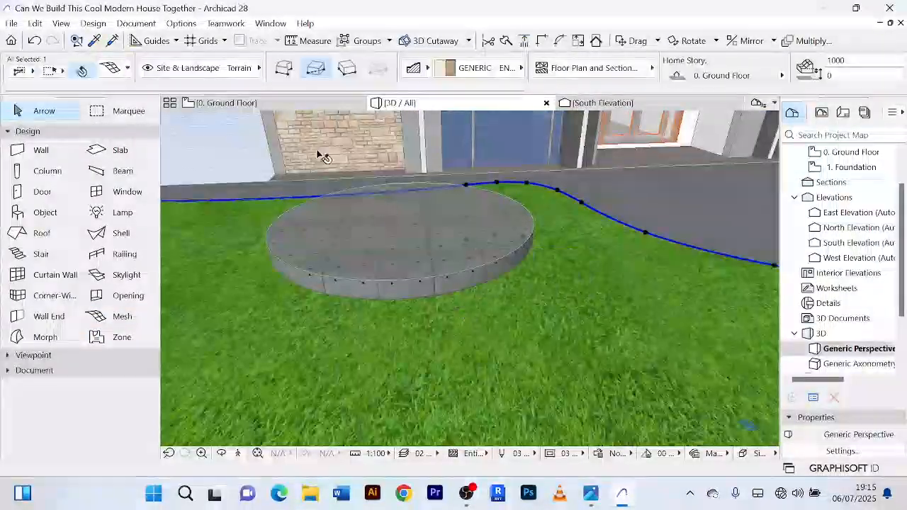
left_click(241, 105)
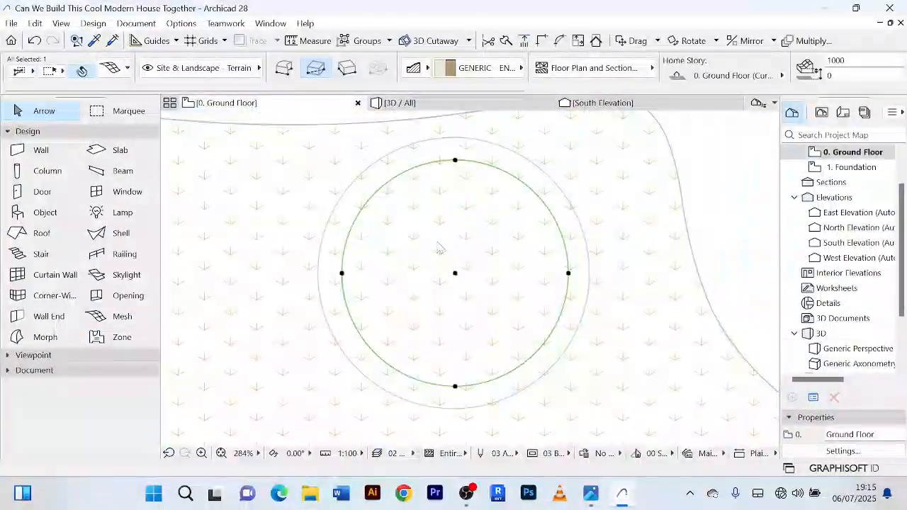
left_click(359, 215)
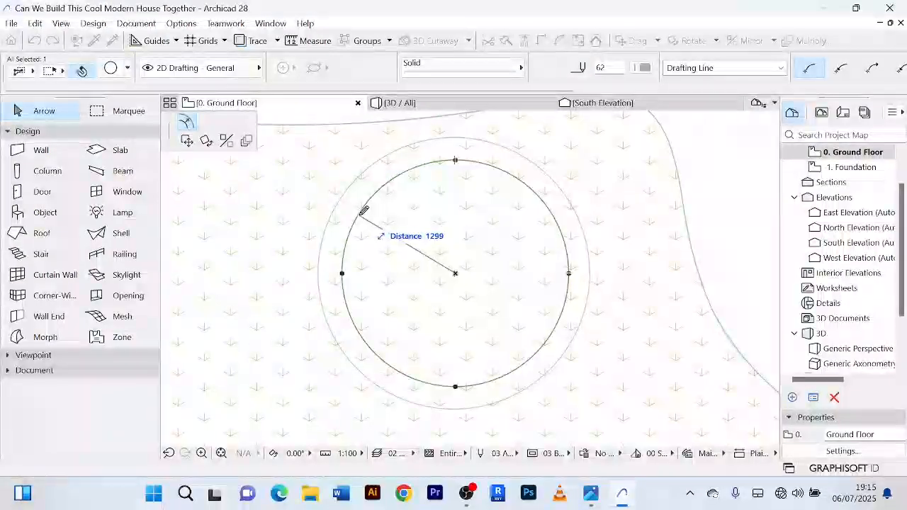
key("Escape")
key("Escape")
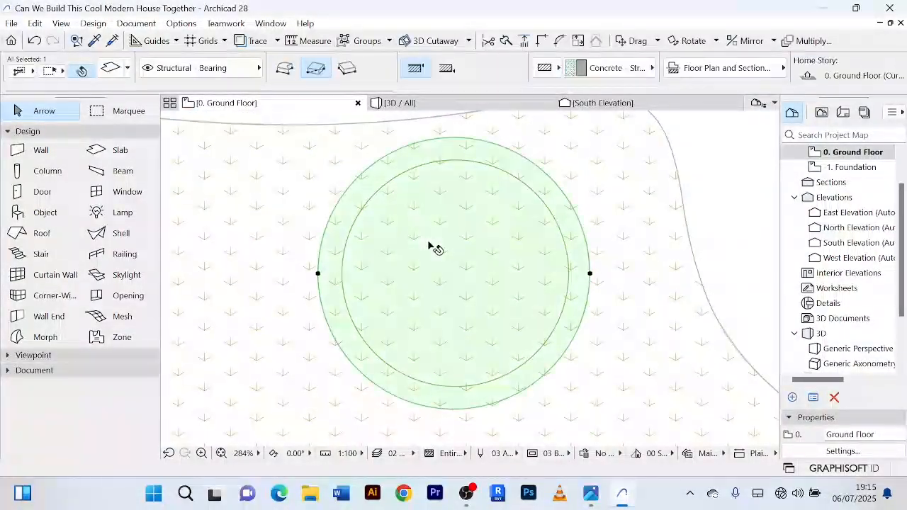
left_click(408, 215)
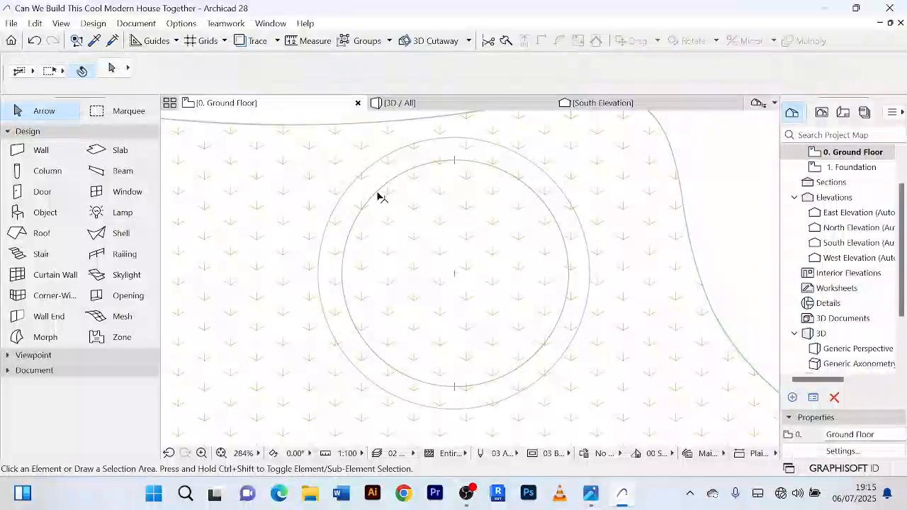
left_click(379, 196)
scroll(410, 257, "up", 2)
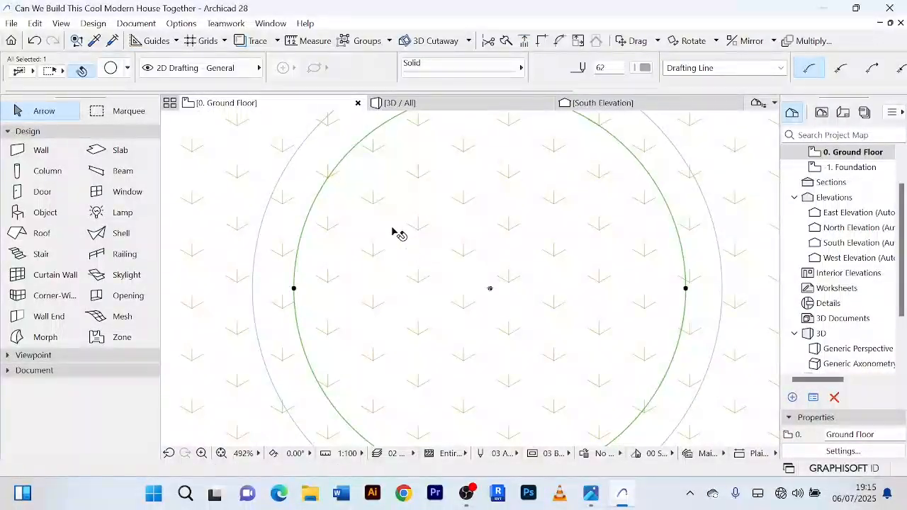
left_click(416, 106)
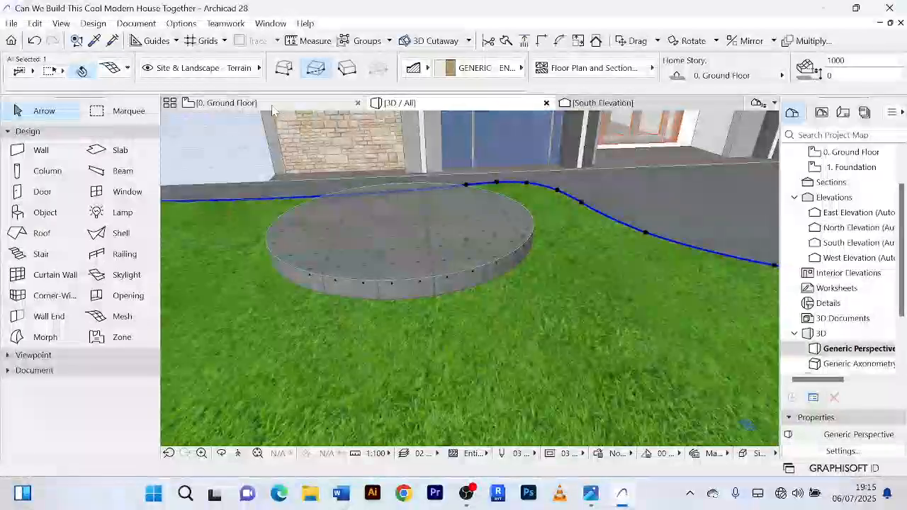
left_click(245, 104)
scroll(370, 224, "down", 2)
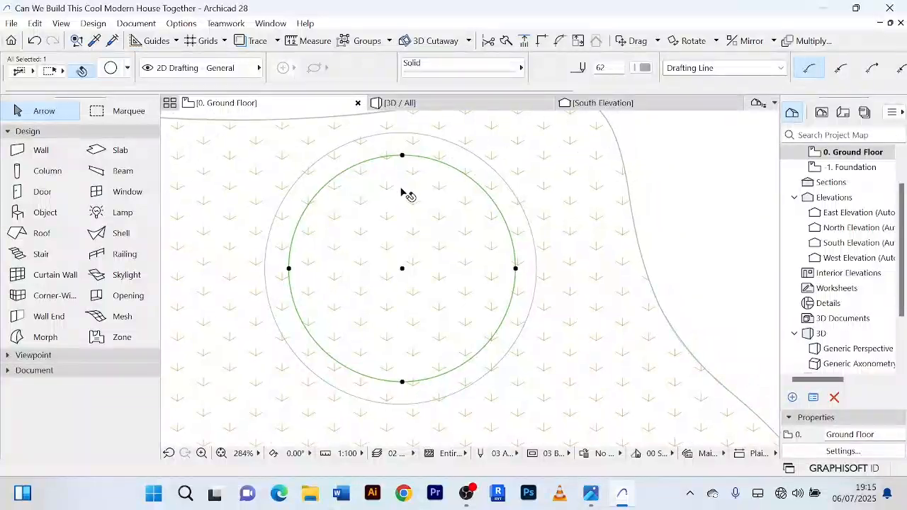
left_click(290, 199)
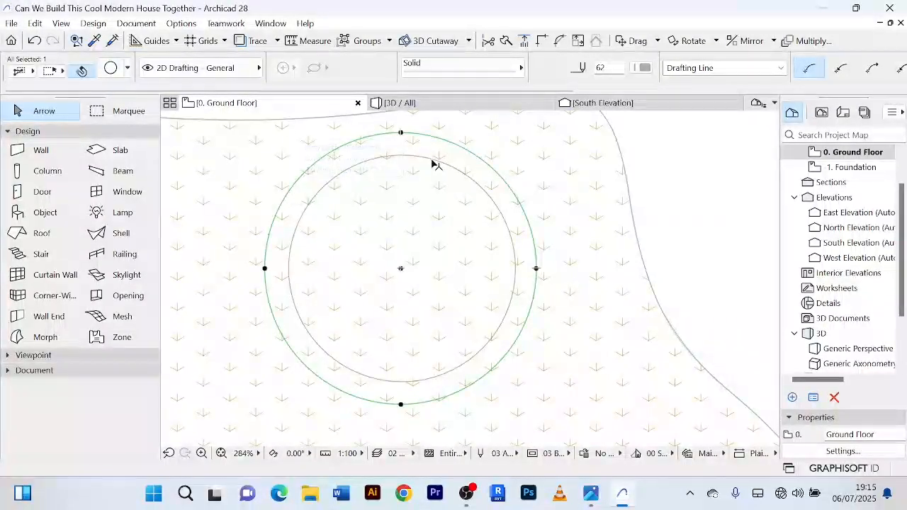
left_click(402, 135)
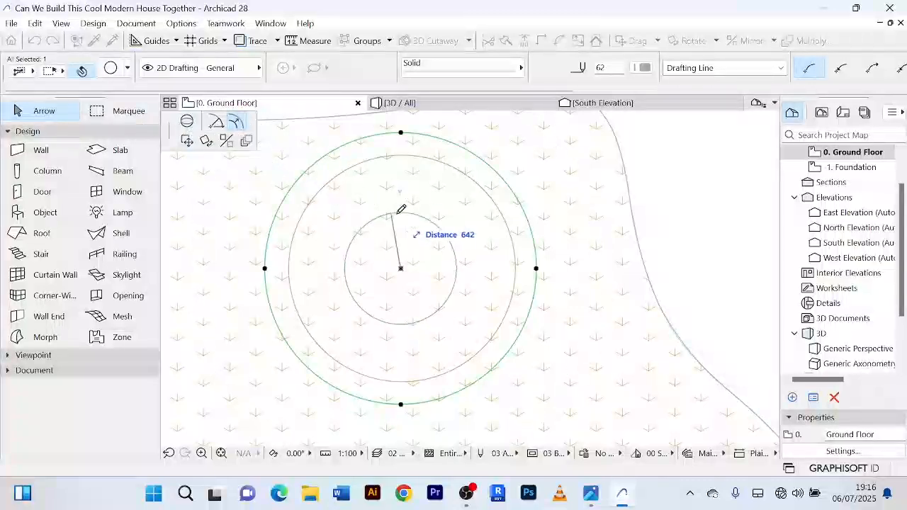
right_click(427, 186)
left_click(457, 245)
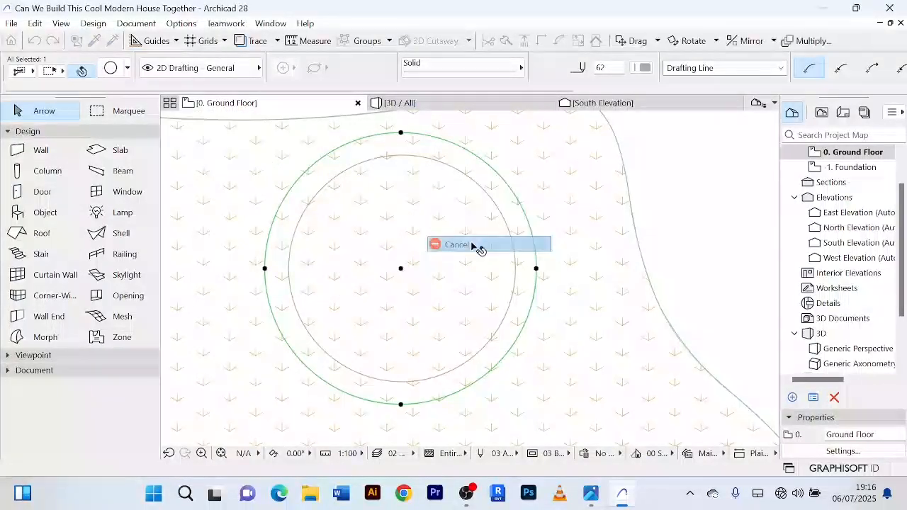
On the Ground Floor plan, select the inner garden circle and create a slab from its outline with the Magic Wand.
left_click(418, 160)
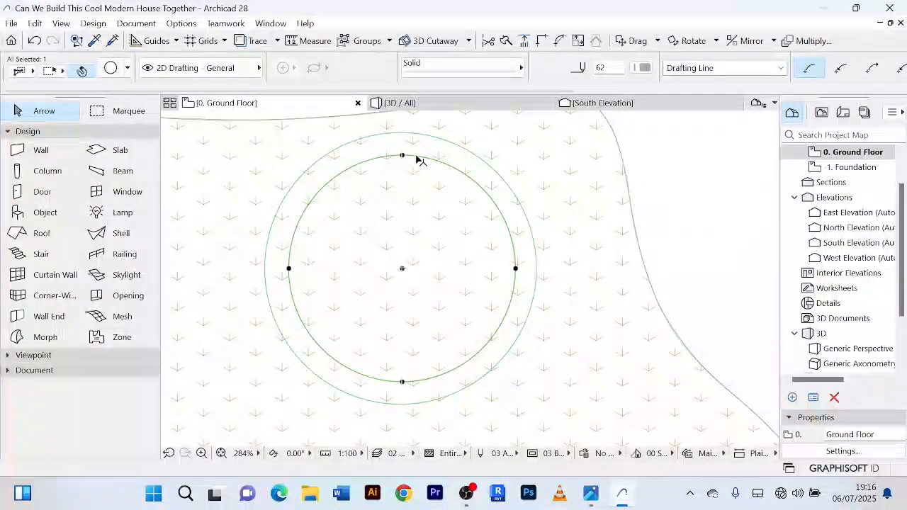
left_click(114, 151)
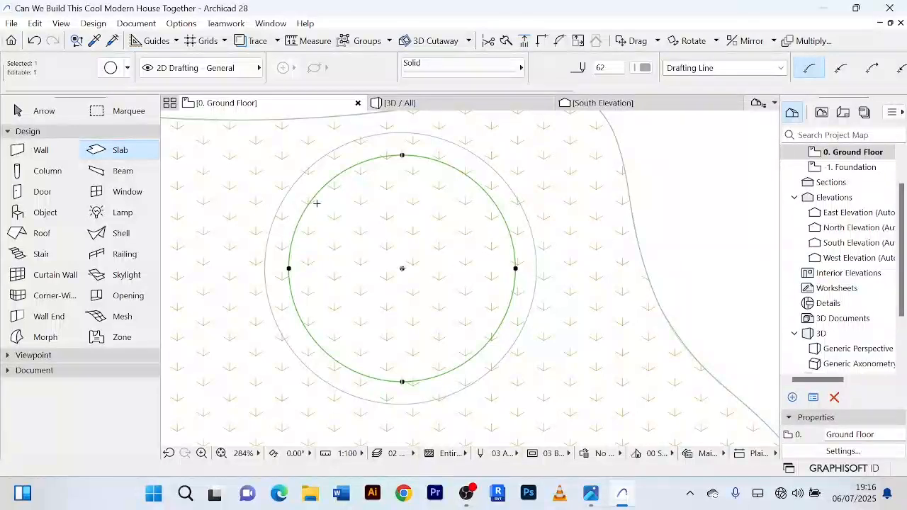
key("space")
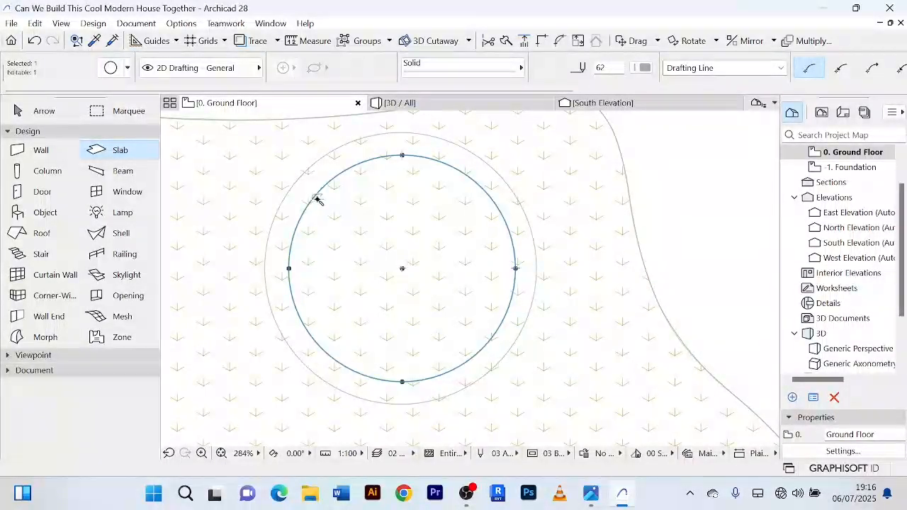
left_click(318, 200)
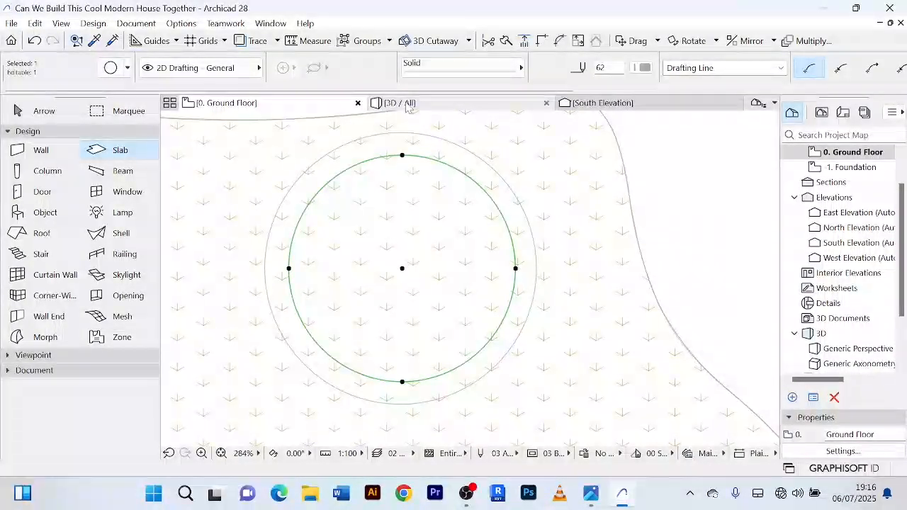
In 3D, select the new floating inner slab, lower it onto the garden feature and set its elevation to 300.
key("F3")
scroll(432, 241, "down", 8)
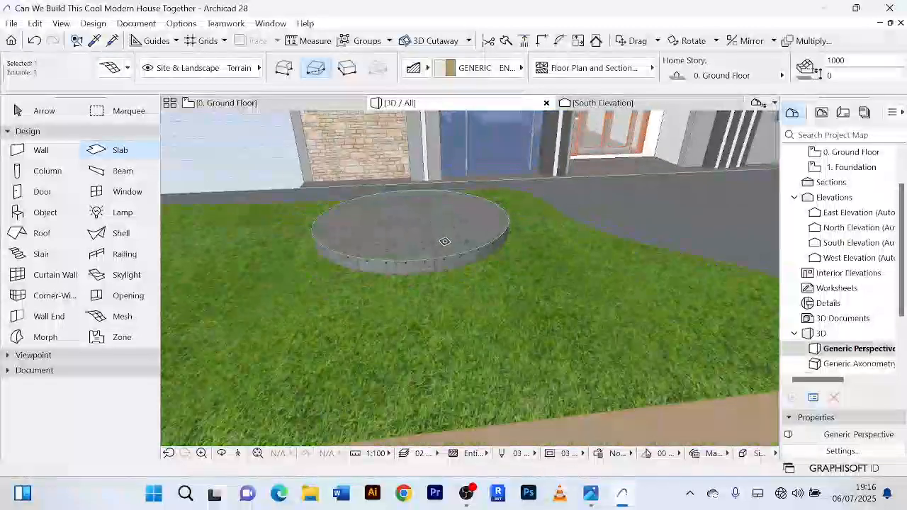
middle_click_drag(449, 243, 266, 159, "shift")
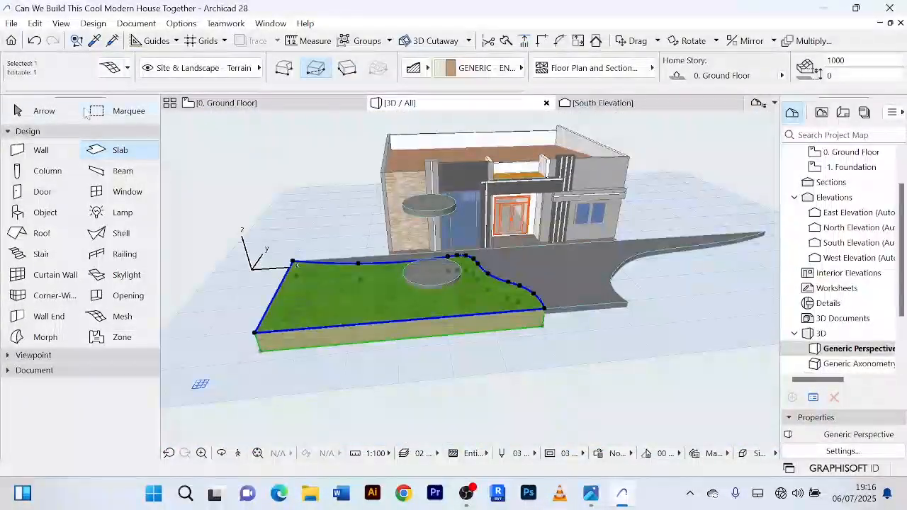
scroll(440, 213, "up", 2)
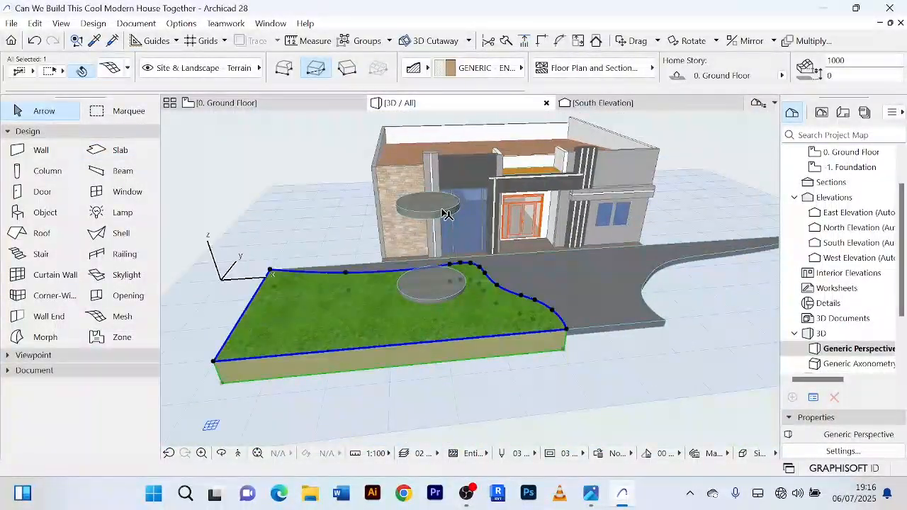
left_click(454, 212)
scroll(454, 212, "up", 1)
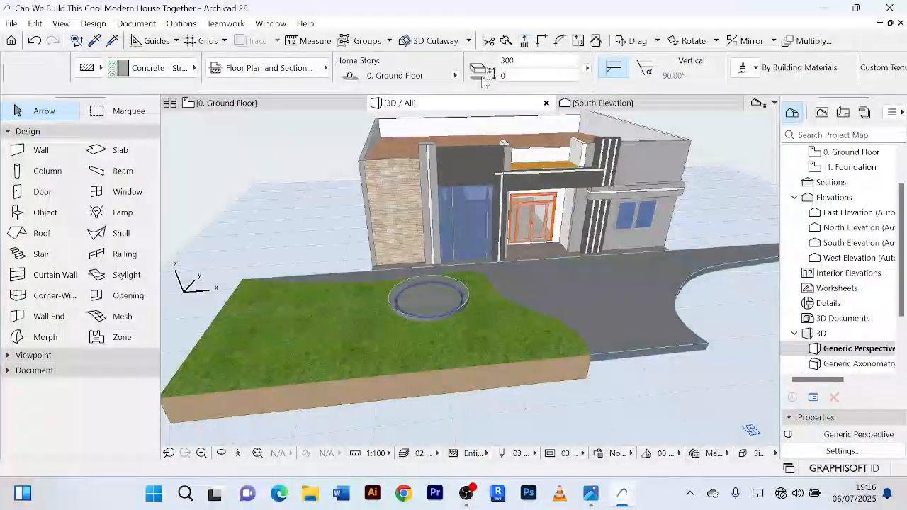
scroll(416, 268, "up", 2)
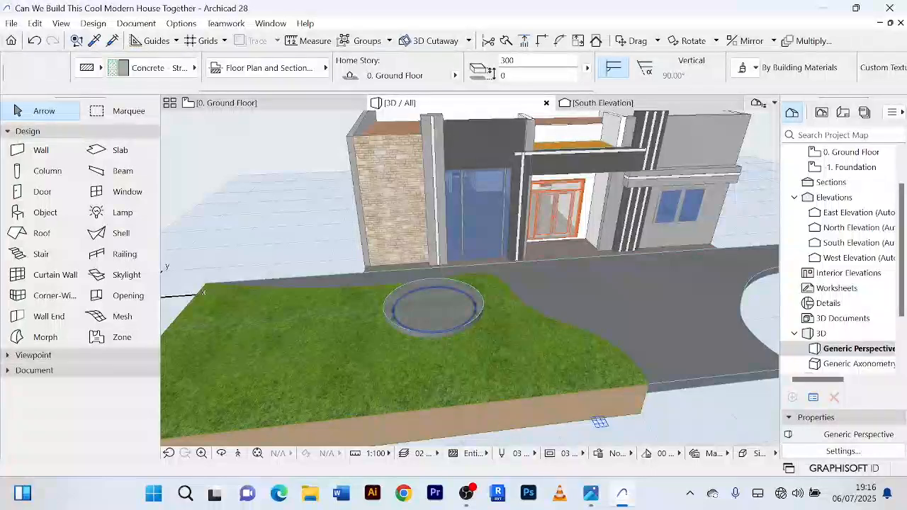
double_click(504, 75)
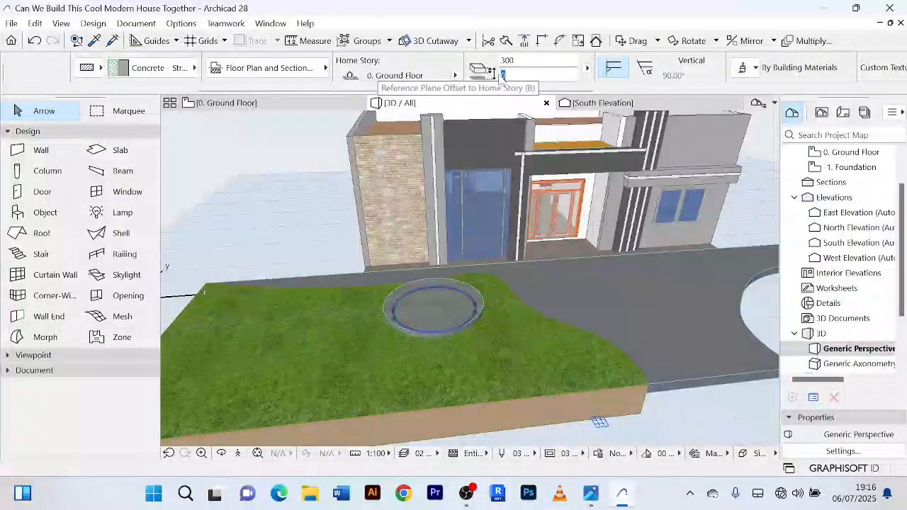
type("300")
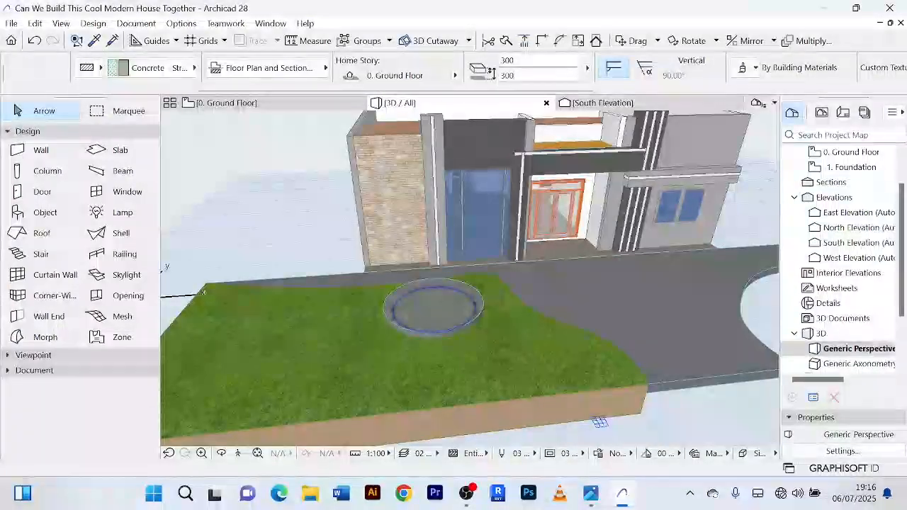
key("Return")
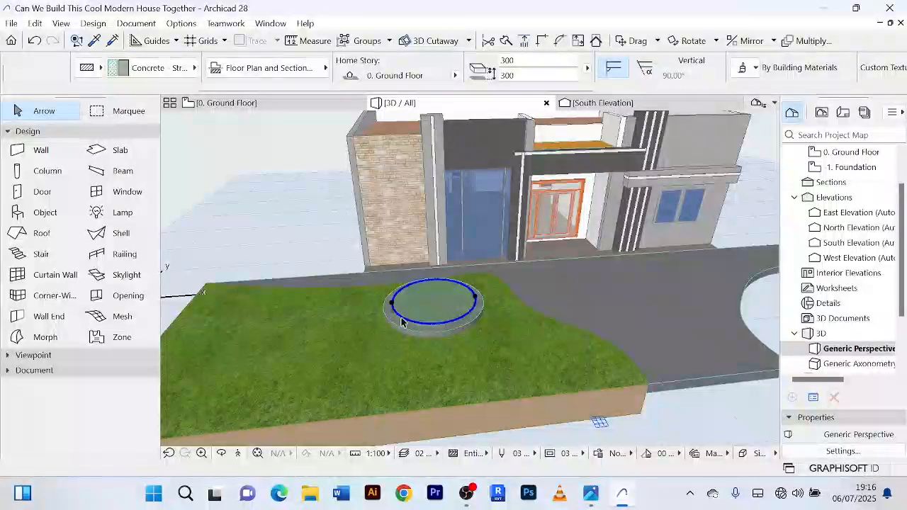
scroll(443, 321, "up", 5)
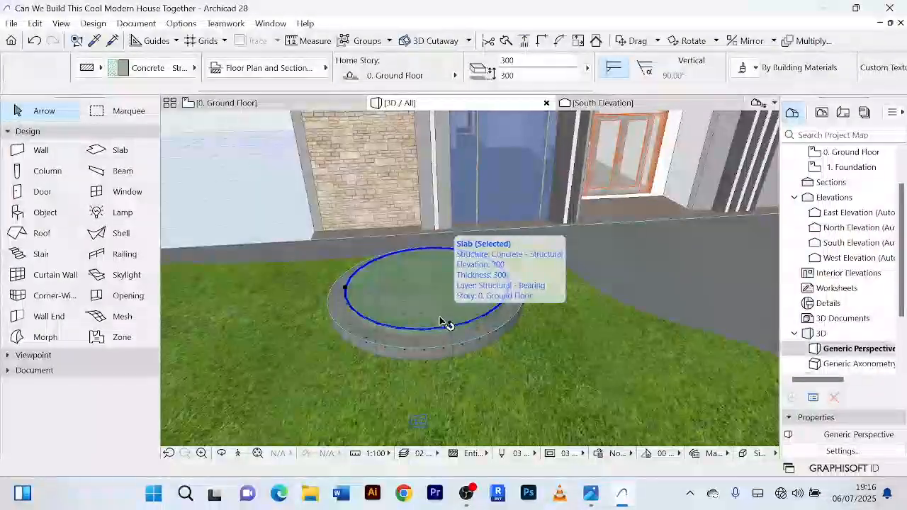
key("ctrl+t")
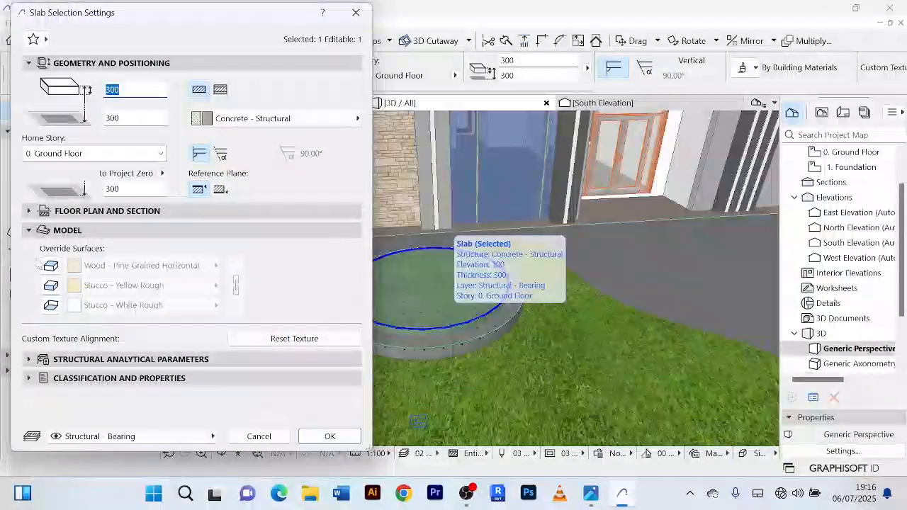
left_click(51, 267)
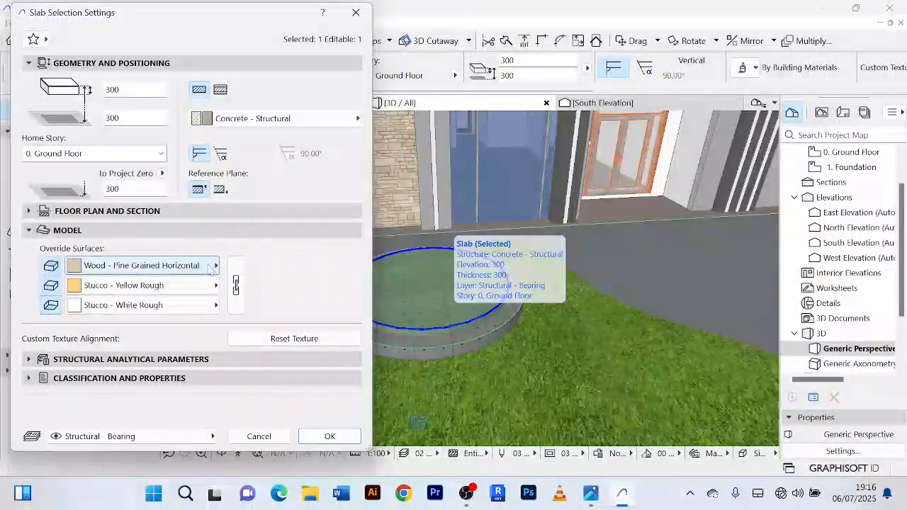
left_click(177, 266)
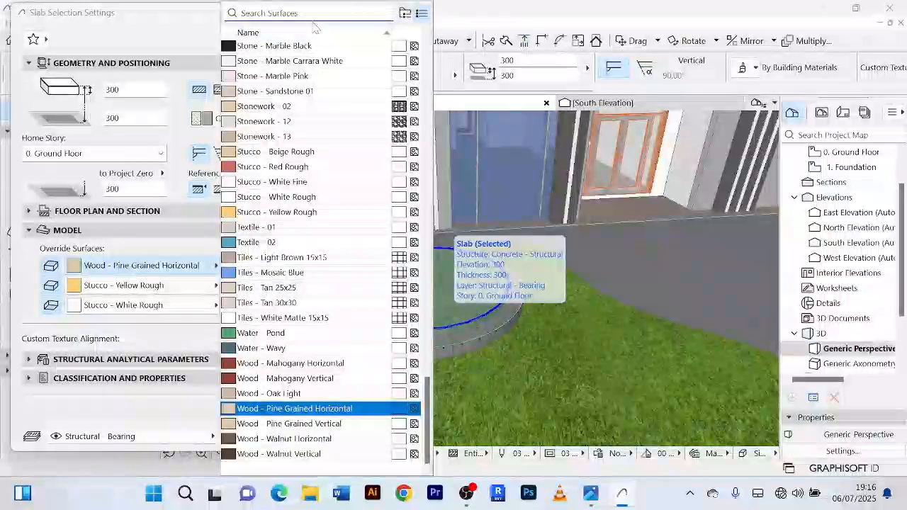
left_click(460, 18)
left_click(360, 15)
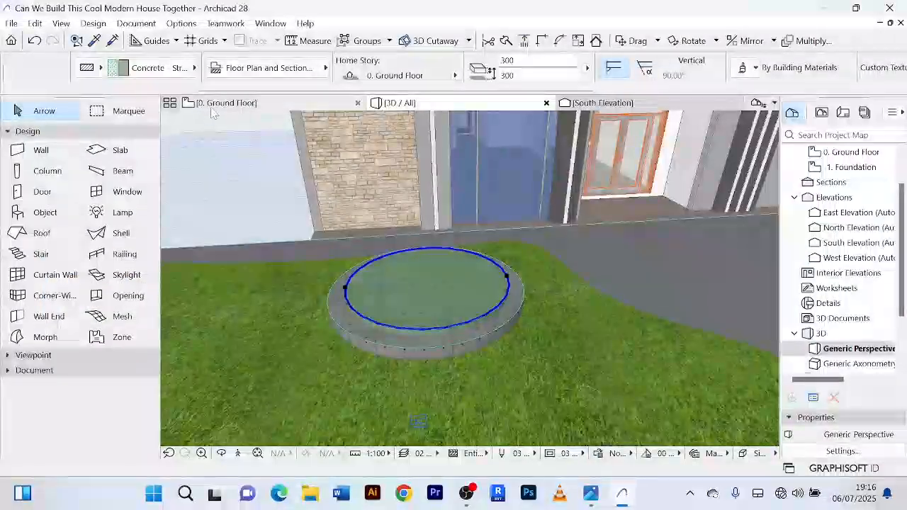
Delete the inner circular slab from the 3D model, keeping the larger slab around it.
key("F2")
left_click(404, 104)
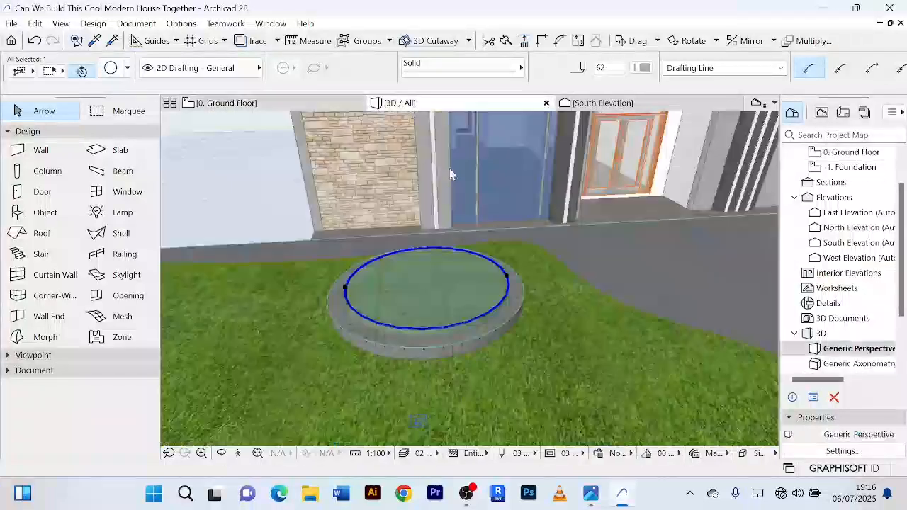
key("Escape")
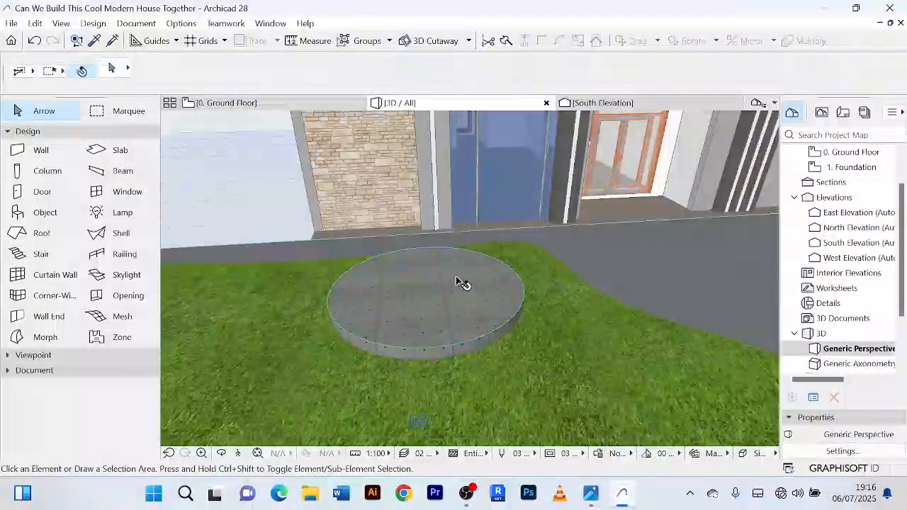
On the Ground Floor plan, create a mesh from the inner circle's outline with the Magic Wand and return to 3D.
key("F2")
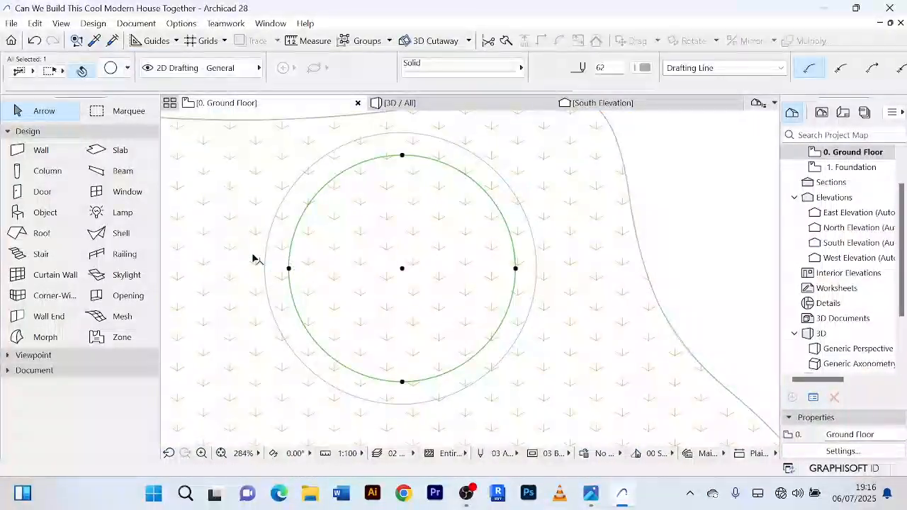
left_click(122, 316)
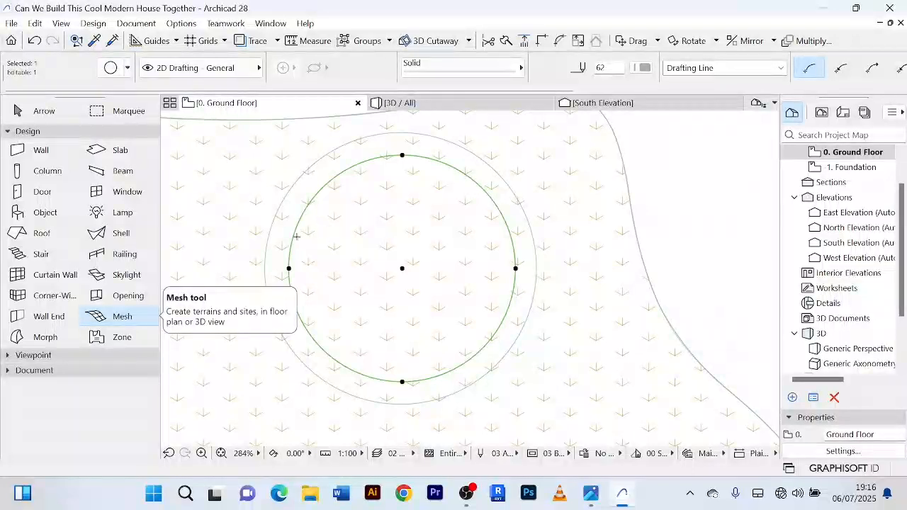
key("space")
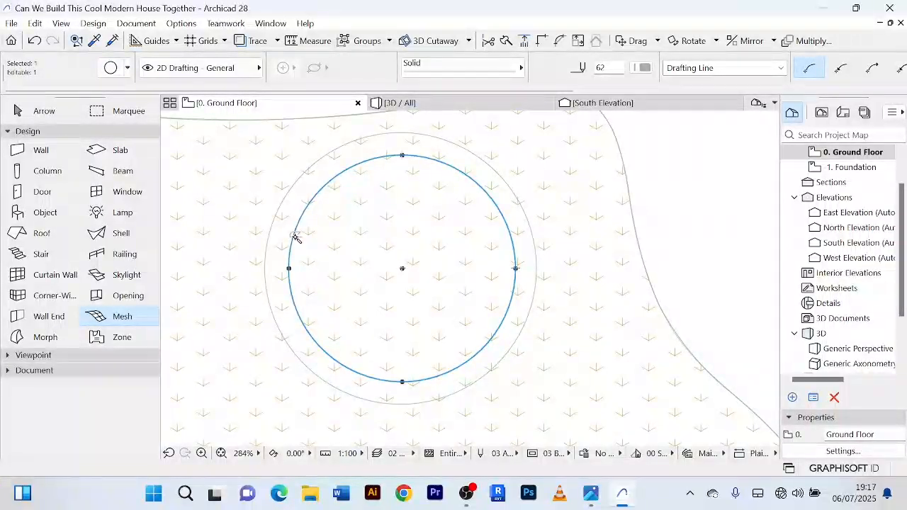
left_click(399, 104)
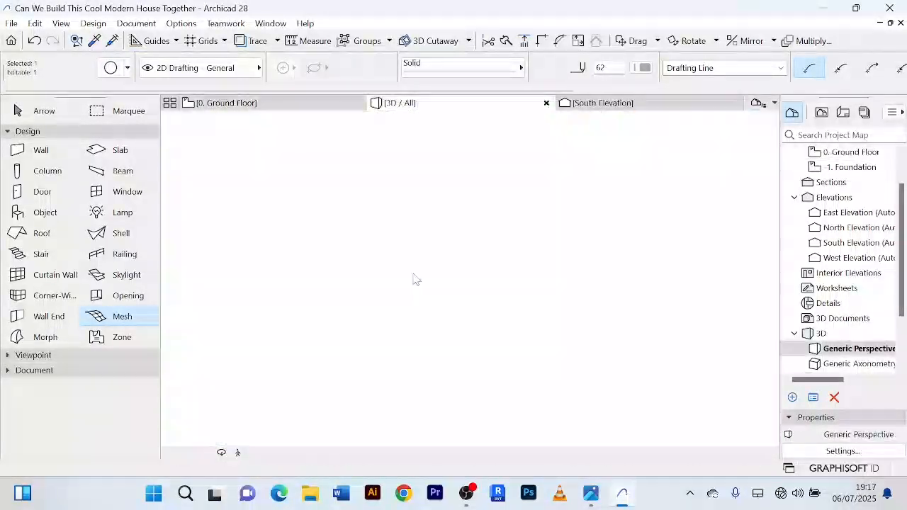
In 3D, select the new circular mesh from beneath the west garden terrain.
scroll(425, 264, "down", 8)
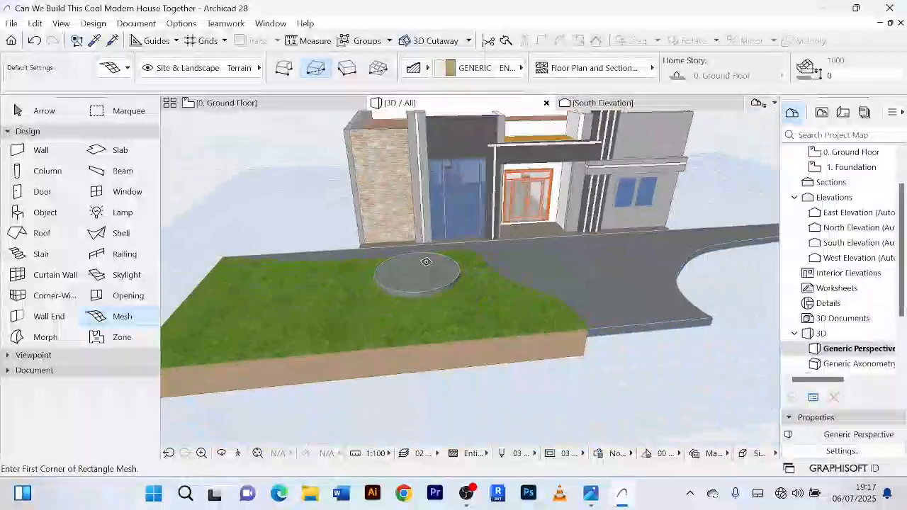
middle_click_drag(441, 346, 480, 253, "shift")
scroll(425, 291, "up", 6)
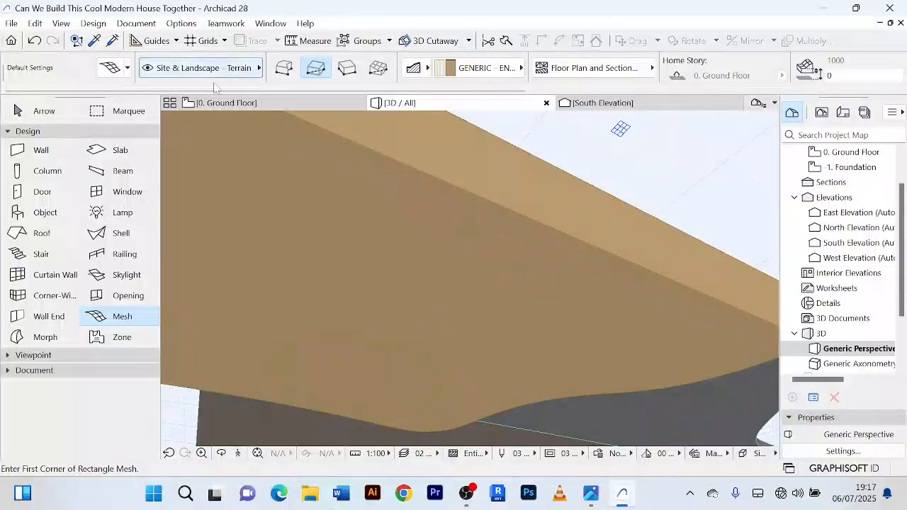
key("F2")
left_click(401, 104)
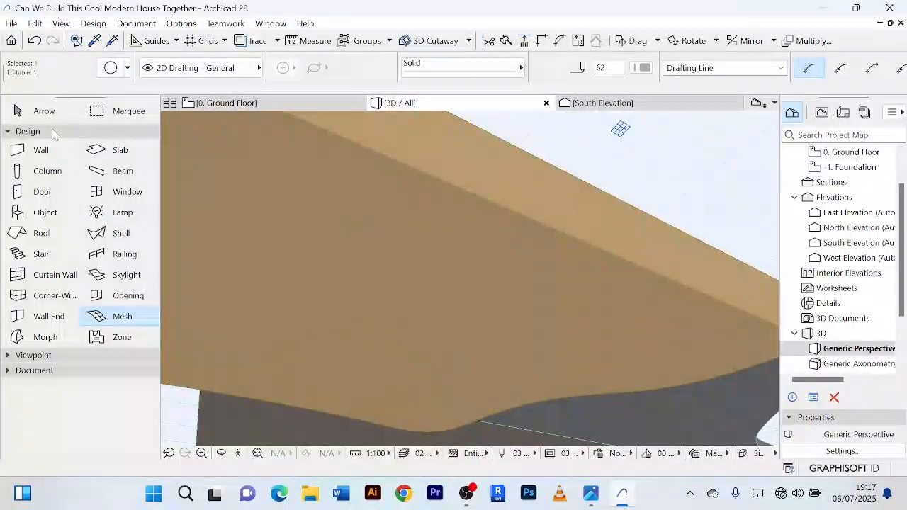
left_click(58, 111)
scroll(419, 384, "up", 1)
scroll(421, 383, "up", 2)
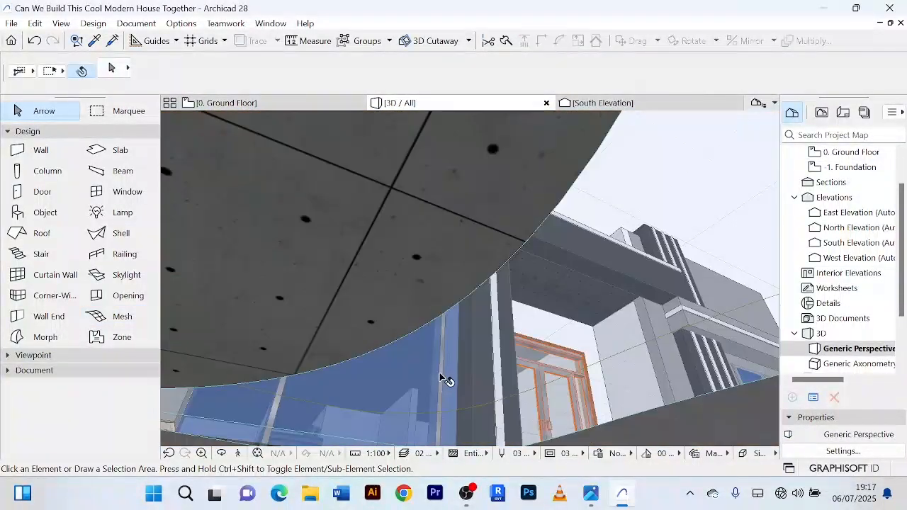
scroll(447, 353, "down", 1)
scroll(451, 344, "down", 1)
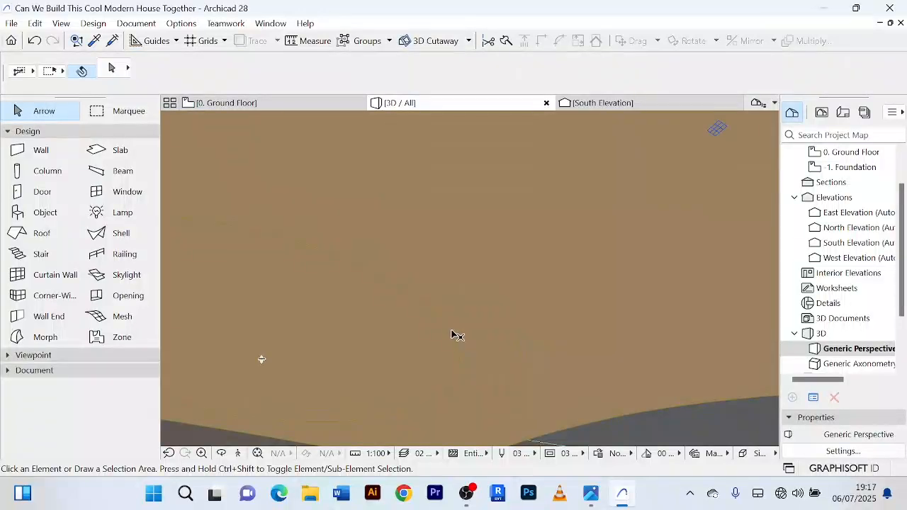
left_click(448, 333)
scroll(449, 333, "down", 2)
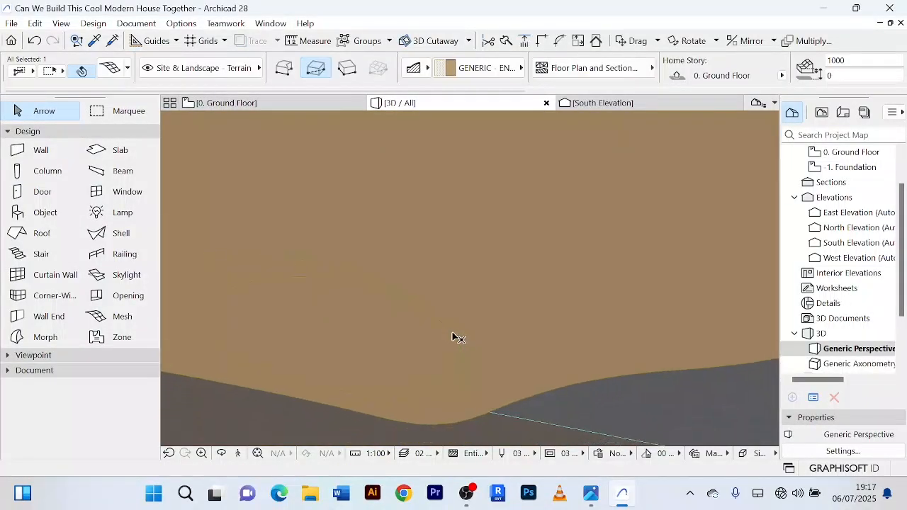
scroll(516, 310, "down", 3)
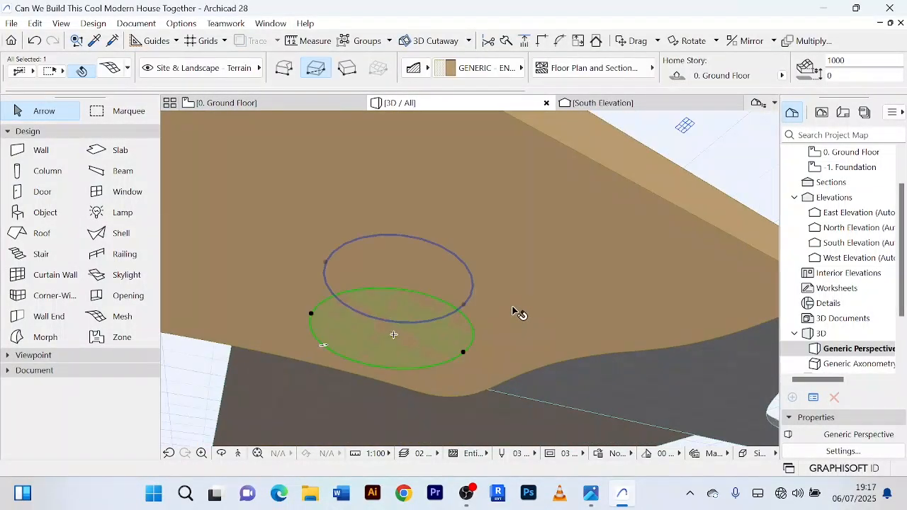
Set the selected circular mesh's offset to its home story to 600.
middle_click_drag(513, 309, 402, 430, "shift")
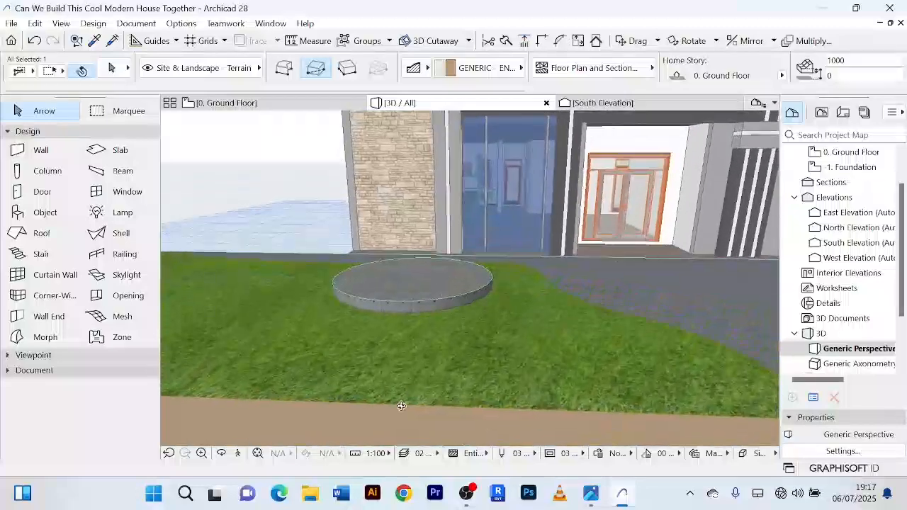
key("ctrl+t")
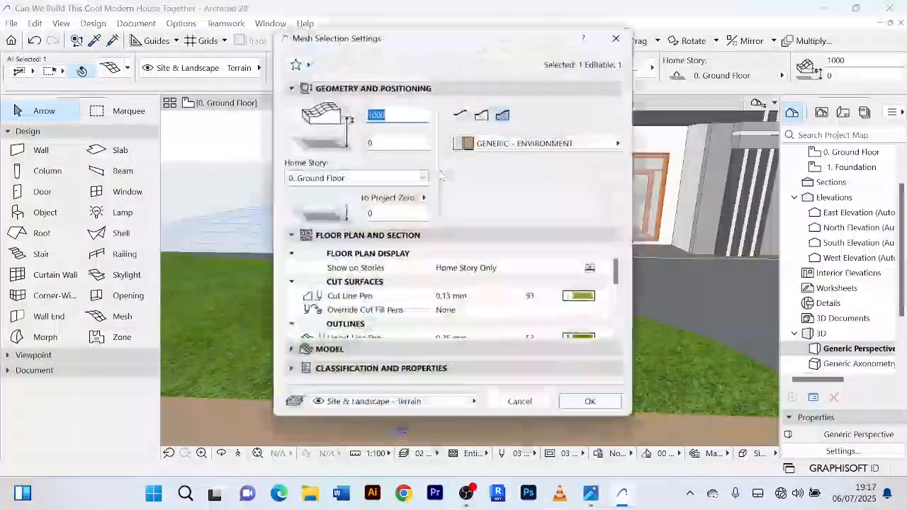
key("Tab")
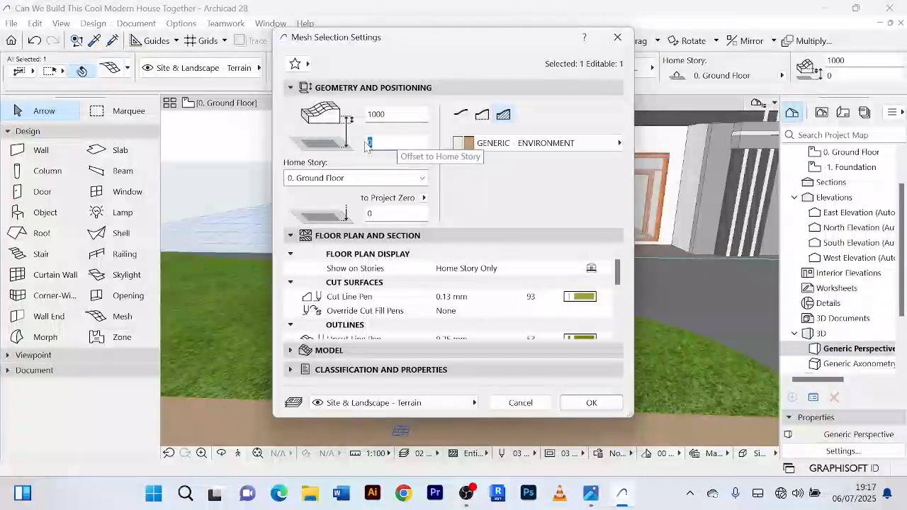
type("600")
key("Return")
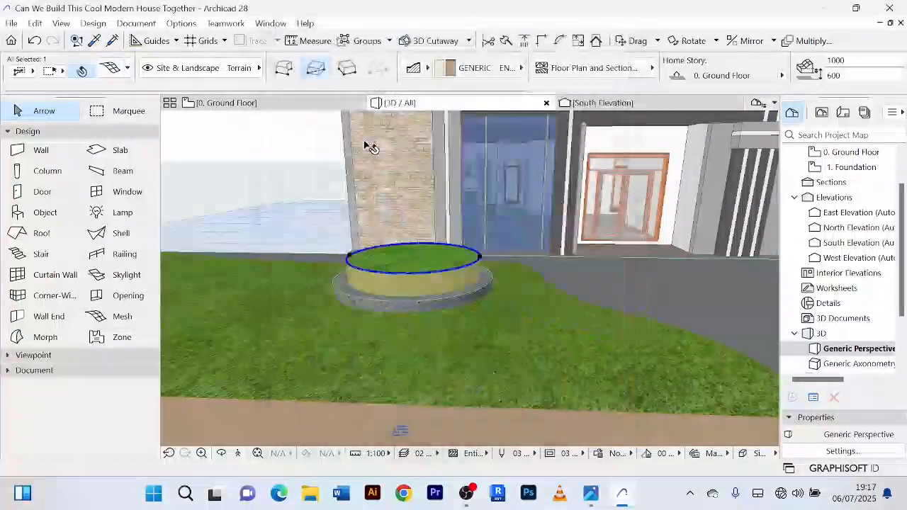
Set the circular mesh's offset to its home story to 300.
middle_click_drag(453, 281, 413, 352, "shift")
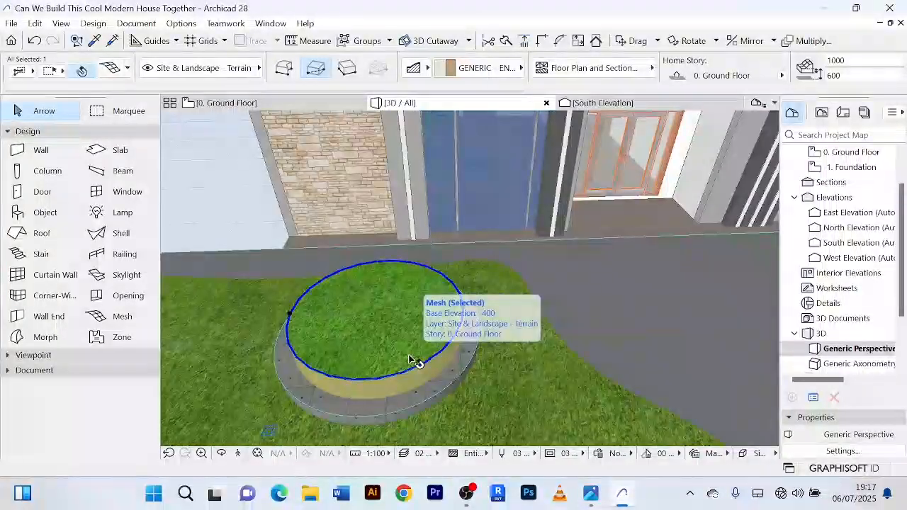
double_click(413, 361)
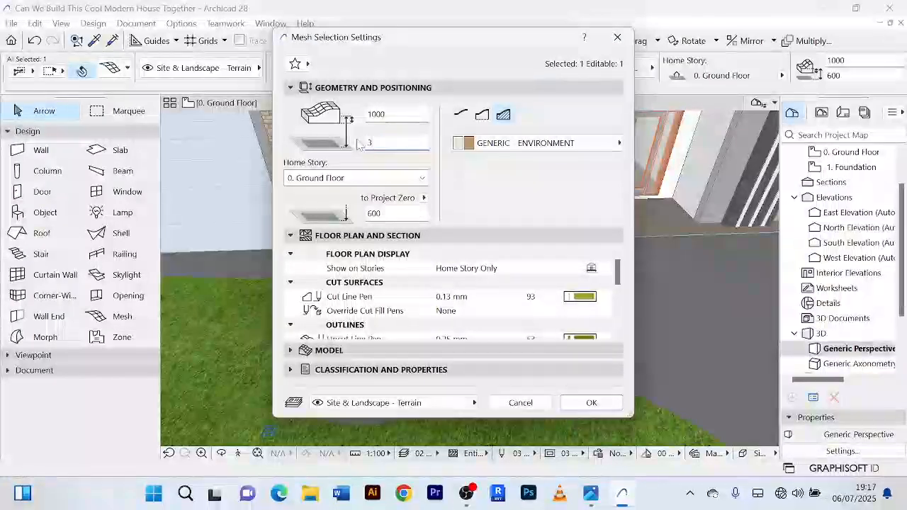
type("0")
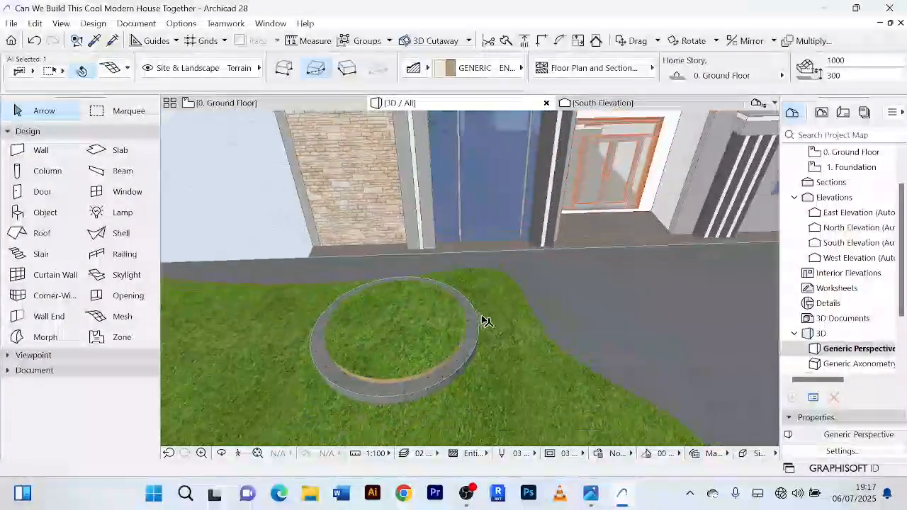
Examine the height of the circular mesh inside its slab ring from several angles.
scroll(486, 319, "down", 2)
middle_click_drag(496, 319, 752, 387, "shift")
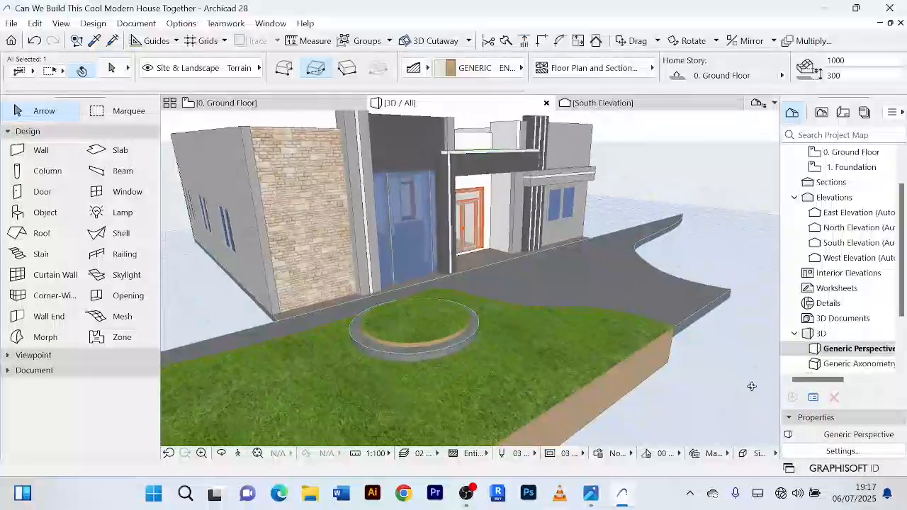
scroll(421, 344, "up", 3)
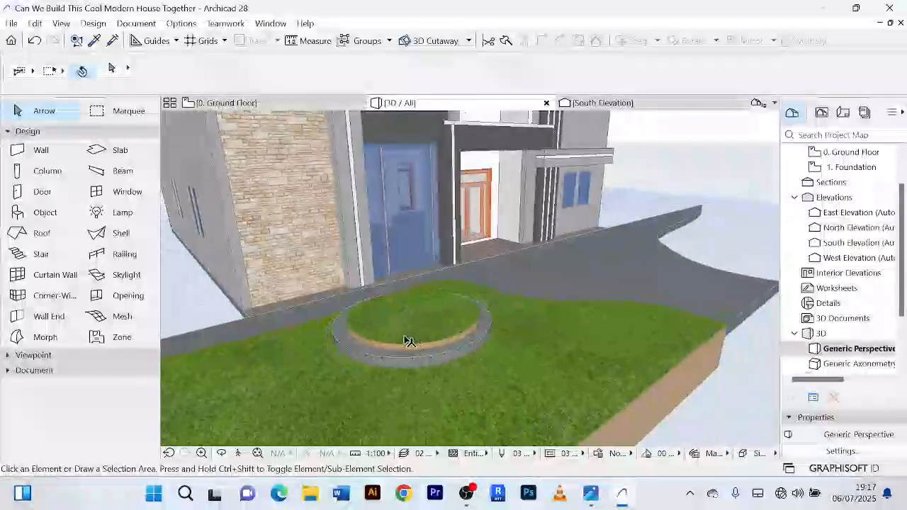
scroll(406, 340, "up", 3)
scroll(406, 341, "down", 4)
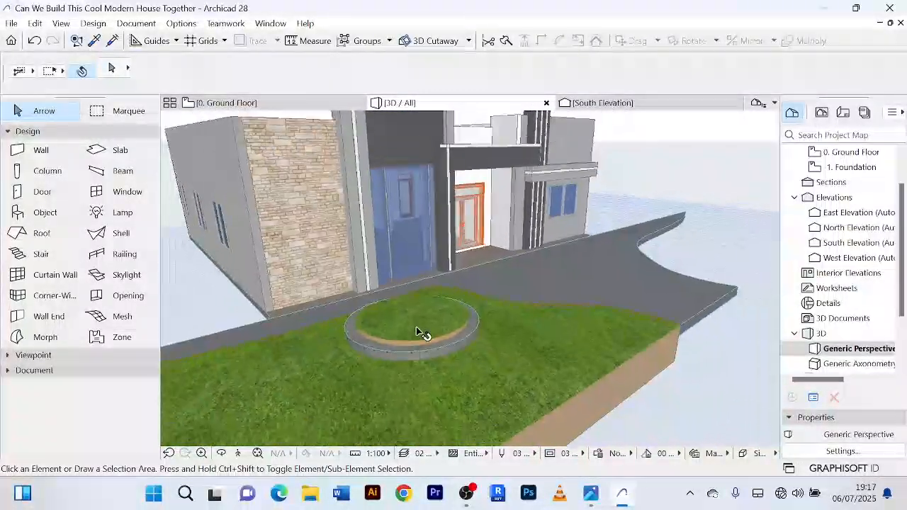
middle_click_drag(417, 328, 245, 357, "shift")
scroll(349, 314, "up", 3)
scroll(347, 314, "down", 2)
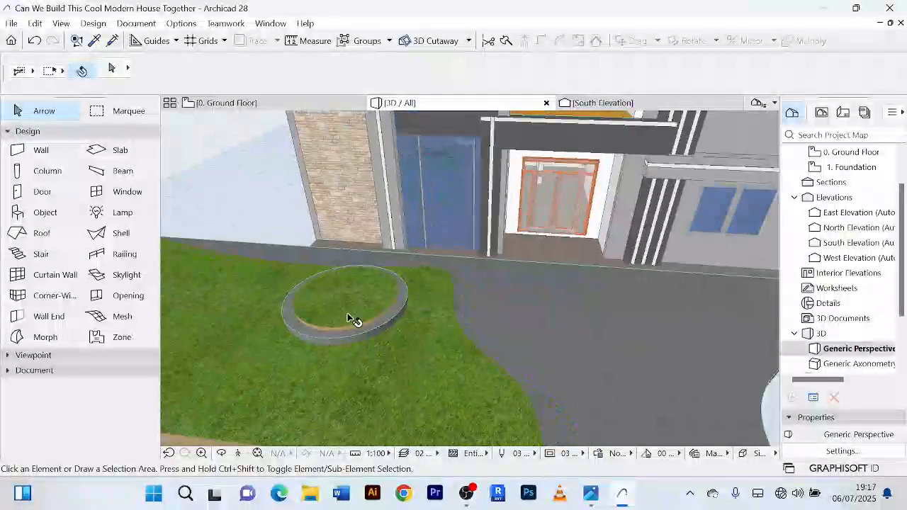
Override all surfaces of the circular garden slab with Stucco - White Rough, linking the top, edge and bottom.
middle_click_drag(352, 319, 365, 329, "shift")
left_click(364, 333)
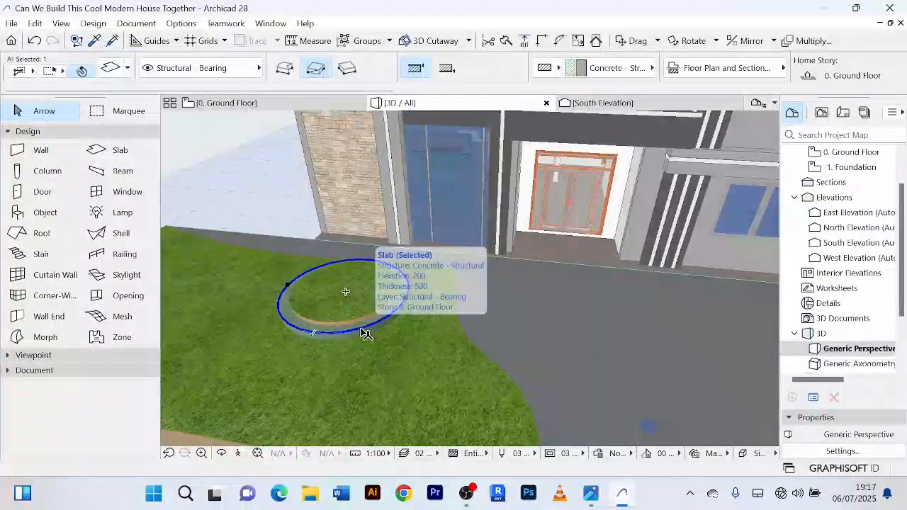
double_click(367, 332)
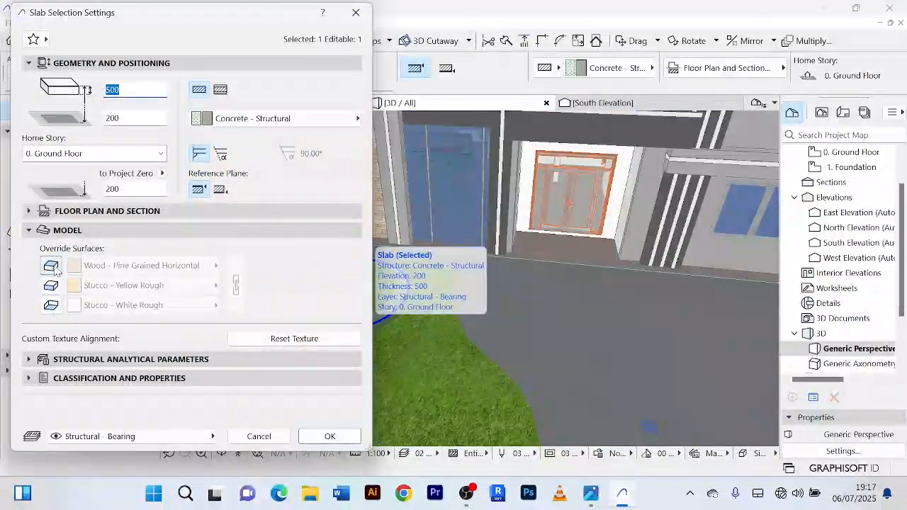
left_click(51, 304)
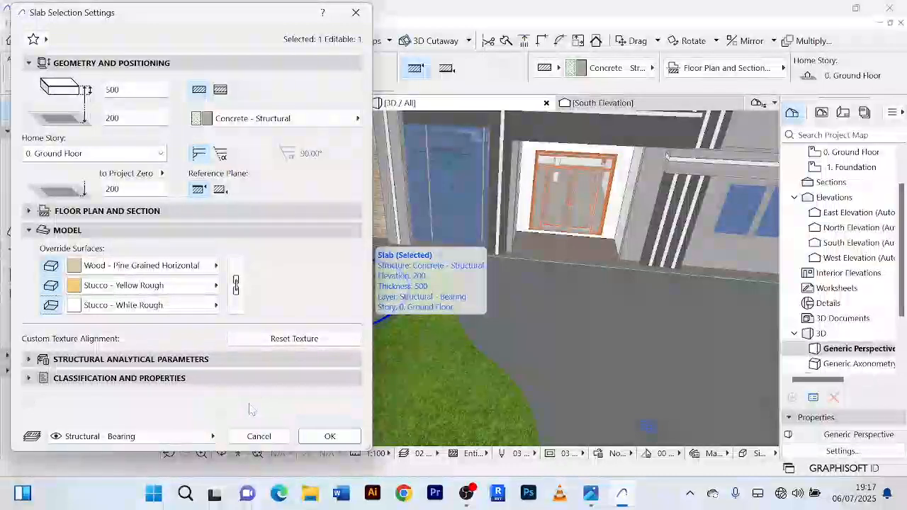
left_click(216, 267)
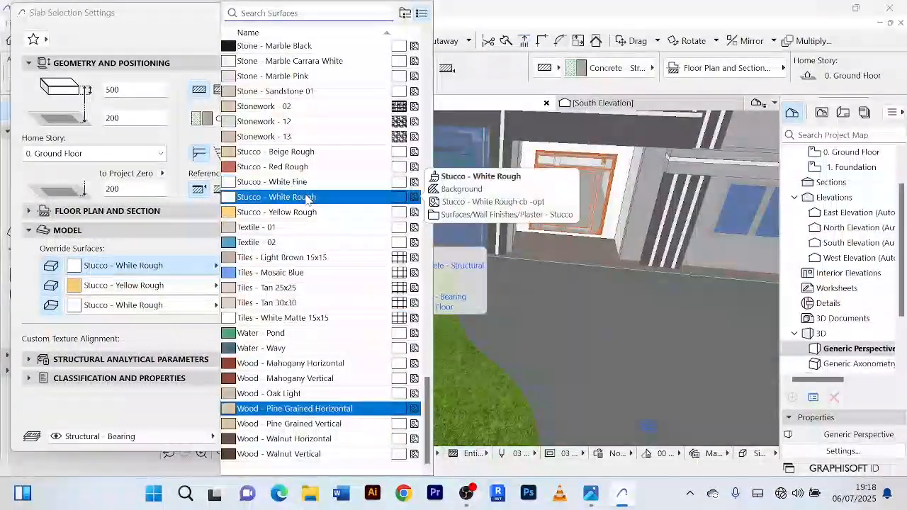
left_click(312, 197)
left_click(236, 285)
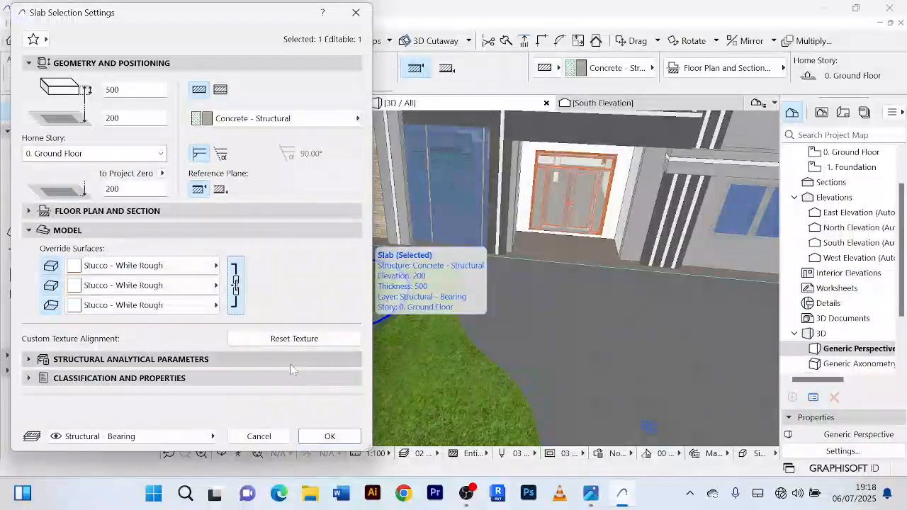
left_click(331, 436)
Deselect the slab and examine the circular garden feature together with the house and driveway.
scroll(448, 386, "down", 2)
middle_click_drag(527, 333, 707, 244)
left_click(447, 387)
scroll(441, 374, "down", 5)
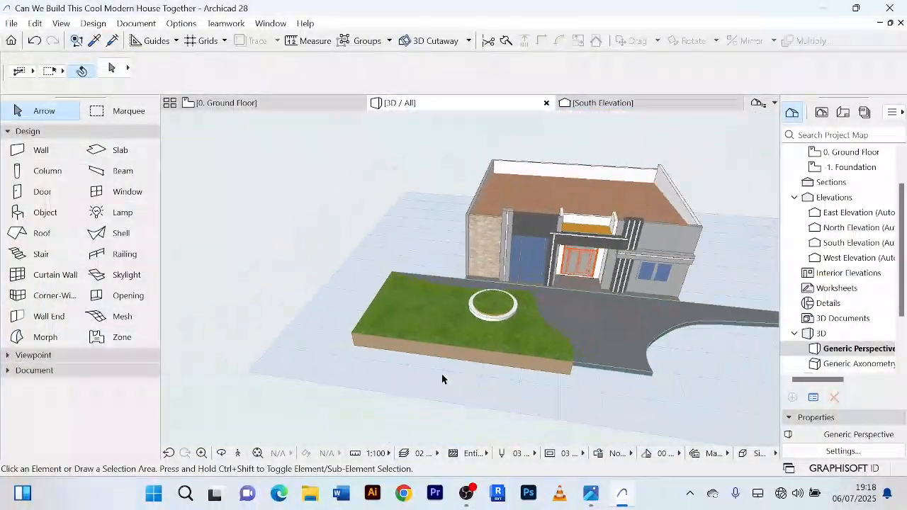
middle_click_drag(442, 376, 457, 342, "shift")
scroll(640, 314, "up", 2)
scroll(638, 314, "down", 2)
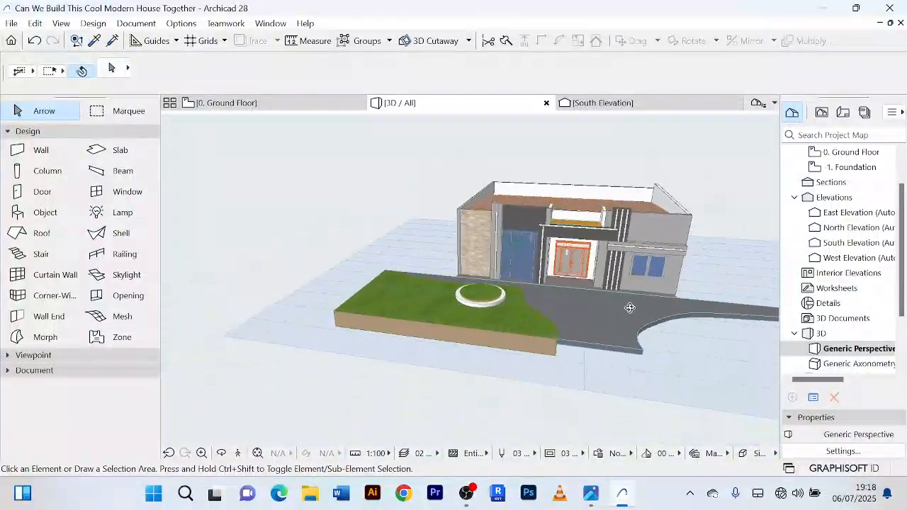
middle_click_drag(630, 307, 652, 314, "shift")
On the Ground Floor plan, draw a vertical line about 7025 long from the east driveway curve's upper end to the south boundary.
left_click(239, 103)
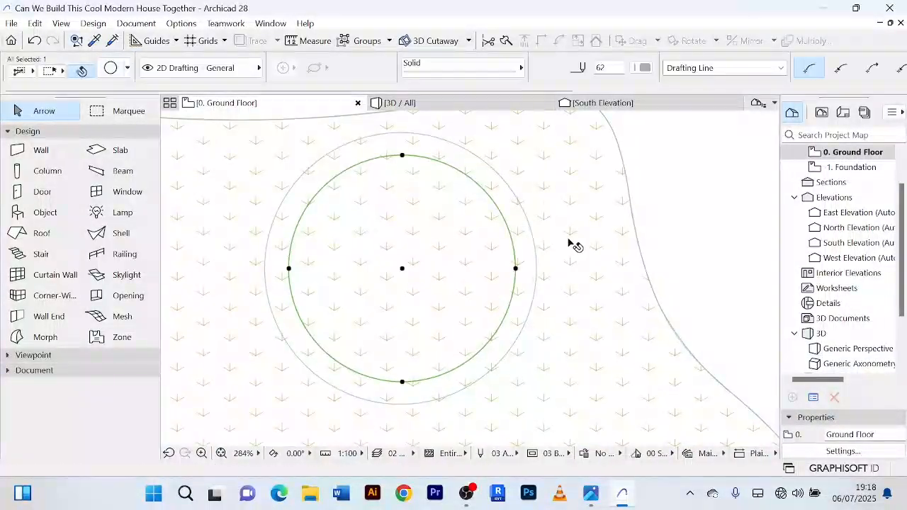
scroll(571, 243, "down", 3)
scroll(591, 226, "down", 3)
middle_click_drag(591, 226, 330, 221)
middle_click_drag(592, 247, 518, 241)
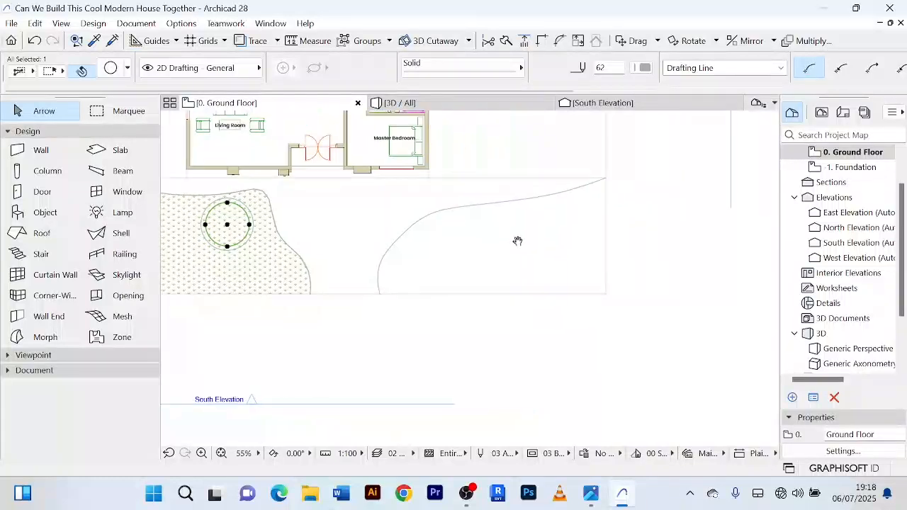
left_click(548, 339)
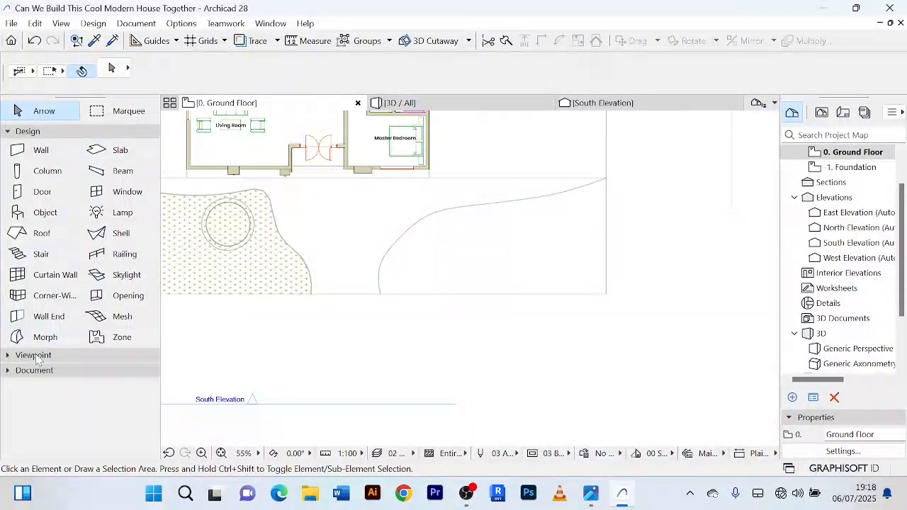
left_click(10, 132)
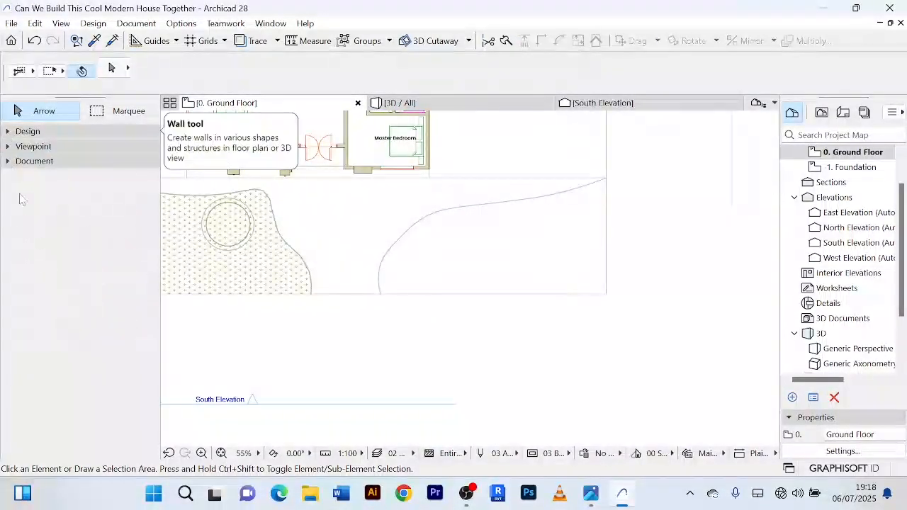
left_click(14, 161)
left_click(28, 267)
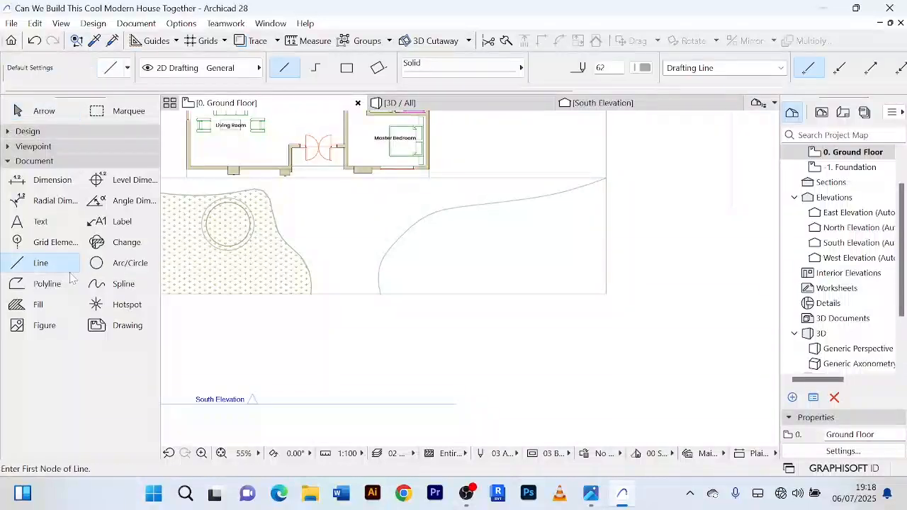
scroll(592, 188, "up", 3)
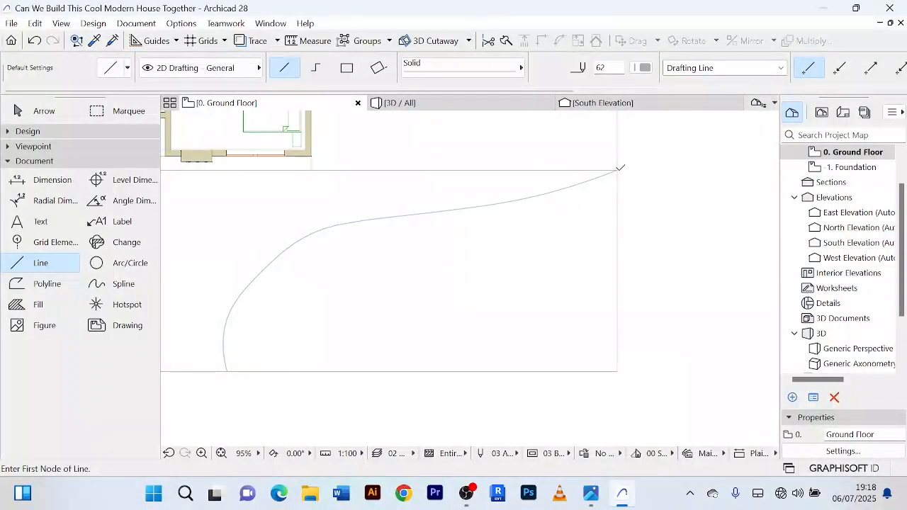
left_click(618, 171)
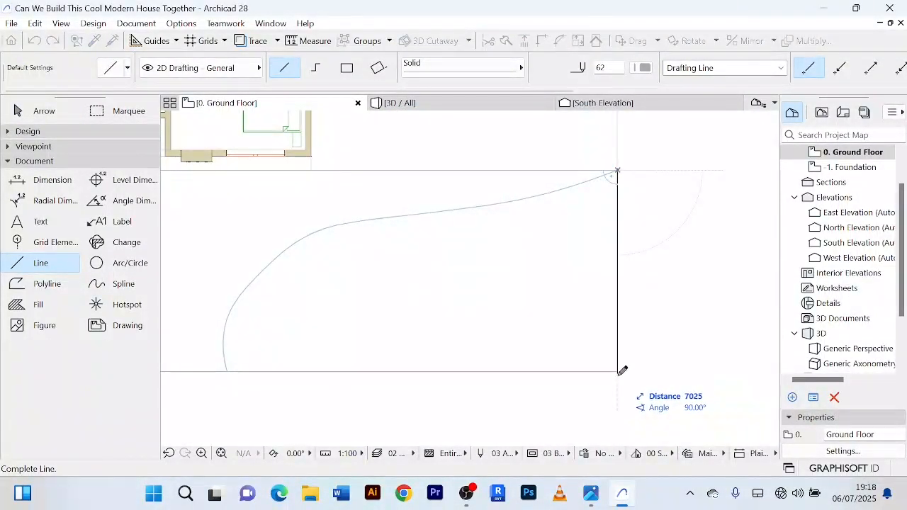
left_click(618, 372)
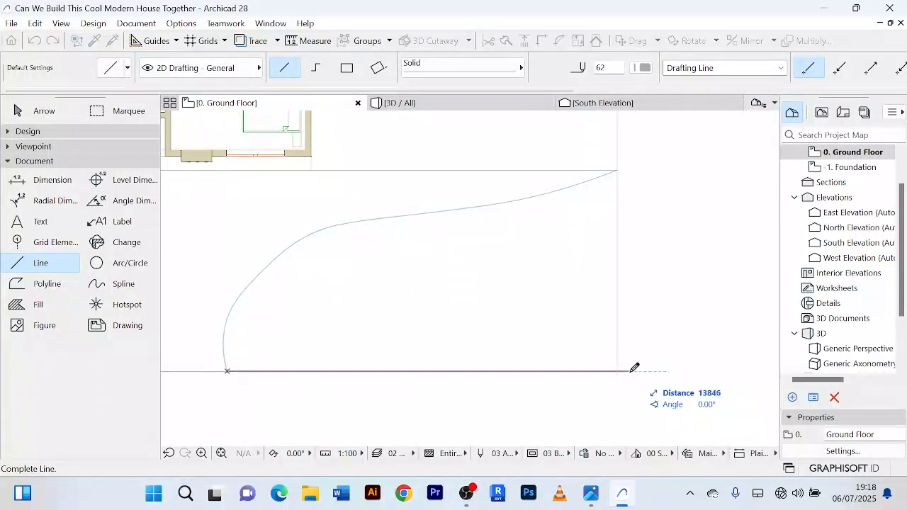
Draw a horizontal line along the south boundary from the driveway curve's lower end to the southeast corner.
scroll(623, 368, "up", 3)
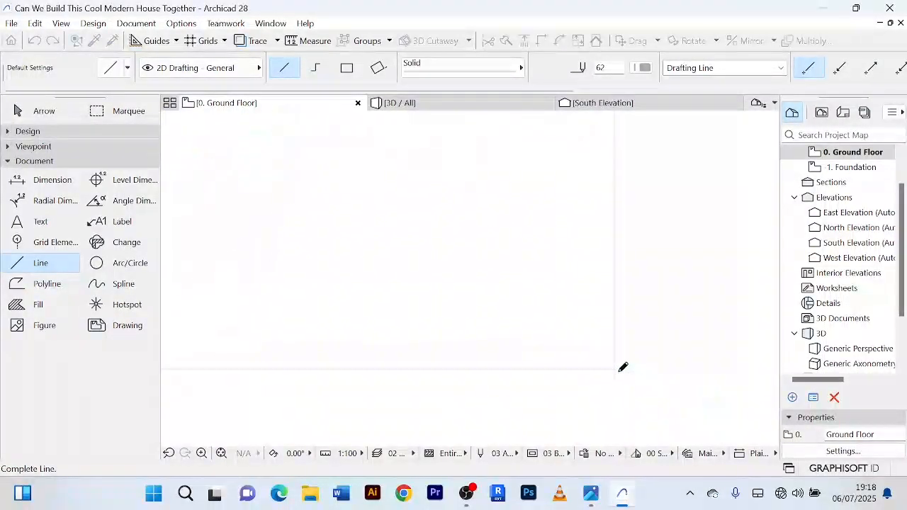
left_click(614, 368)
scroll(654, 330, "down", 3)
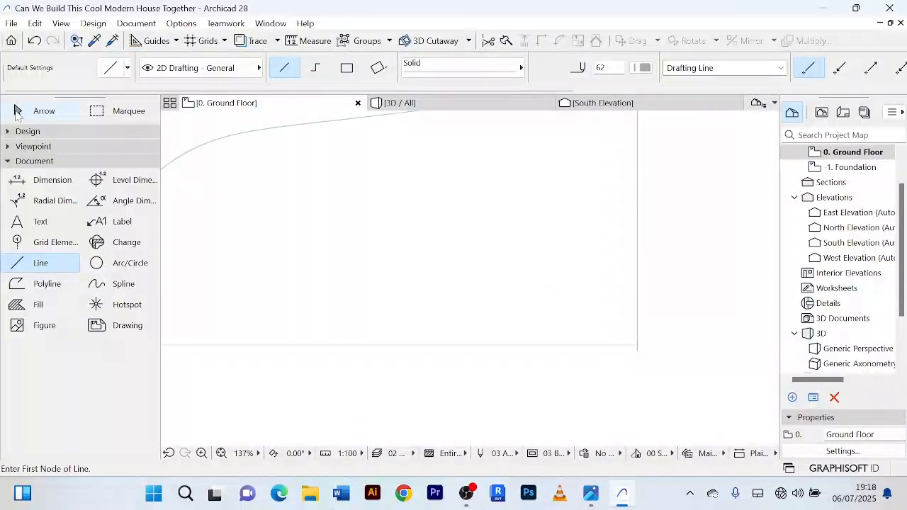
left_click(44, 112)
left_click(574, 346)
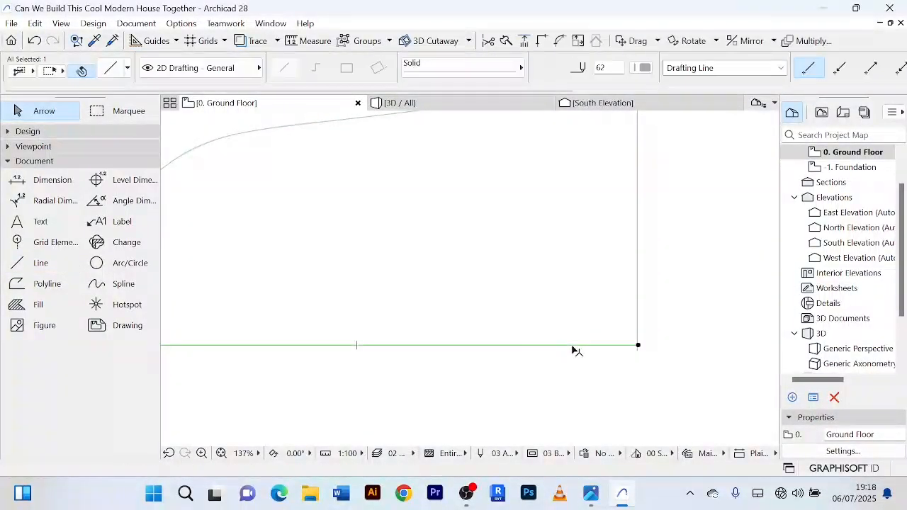
left_click(637, 315, "shift")
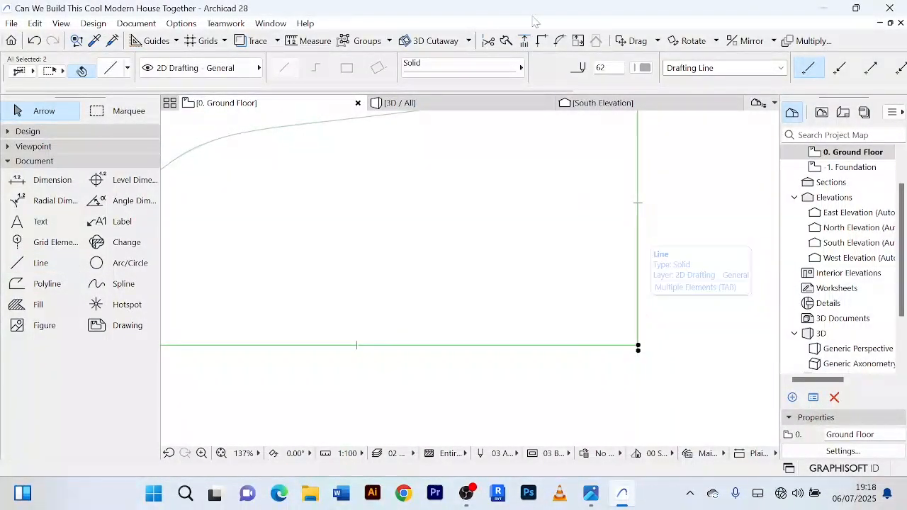
scroll(541, 187, "down", 5)
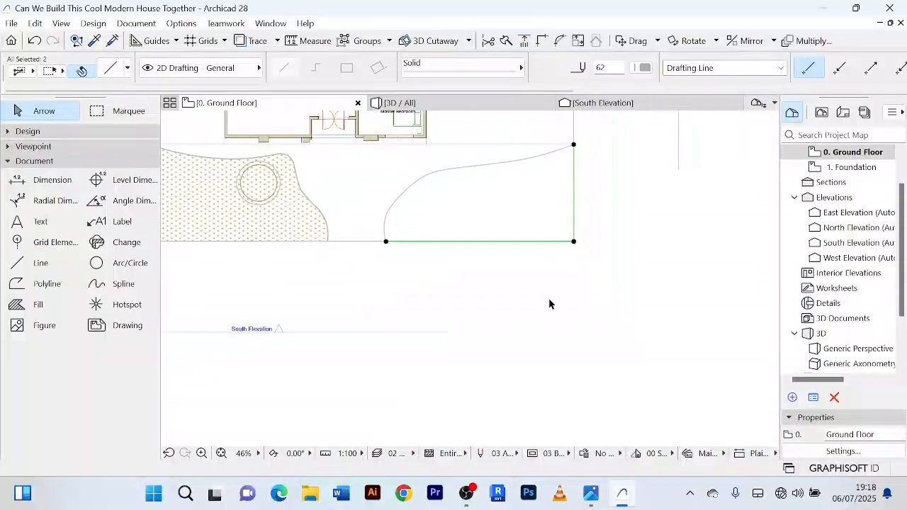
left_click(620, 262)
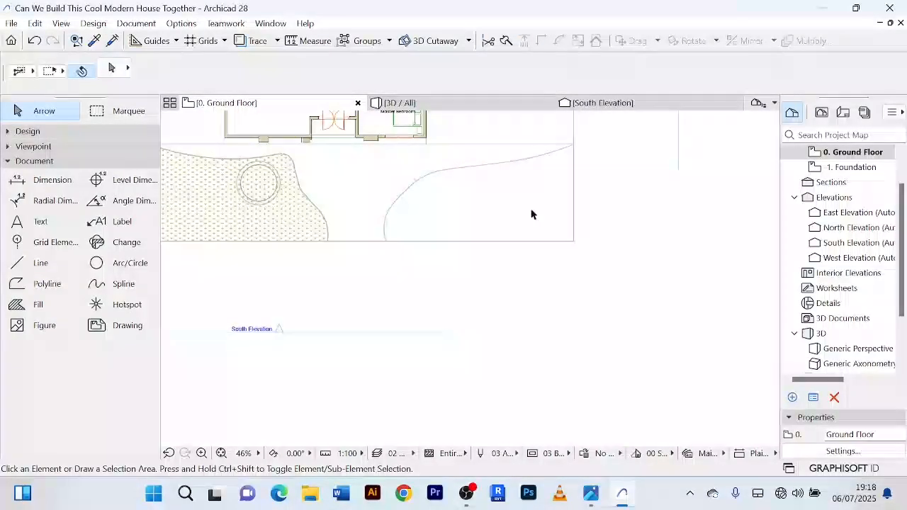
Create the east garden mesh from the closed outline formed by the driveway curve and the east and south boundary lines.
left_click(504, 173)
scroll(563, 224, "up", 2)
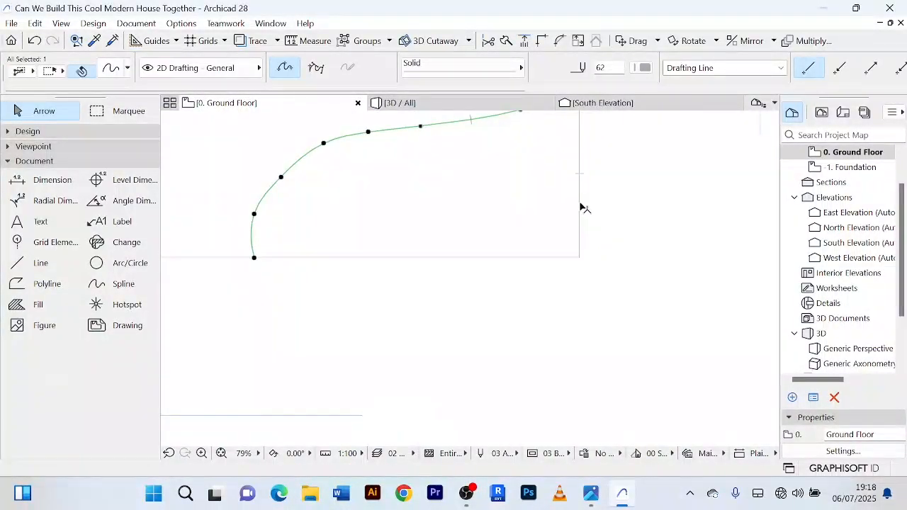
left_click(580, 208, "shift")
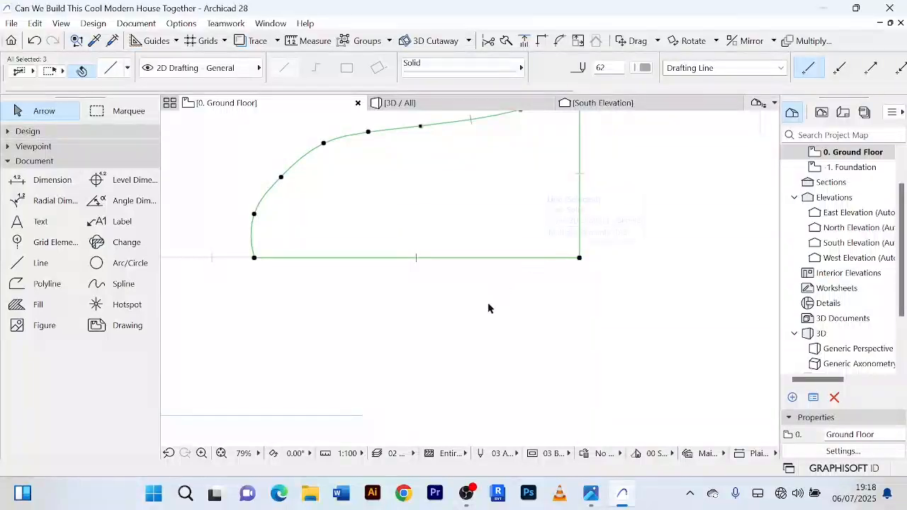
scroll(483, 310, "down", 3)
scroll(472, 315, "down", 2)
middle_click_drag(471, 316, 408, 310)
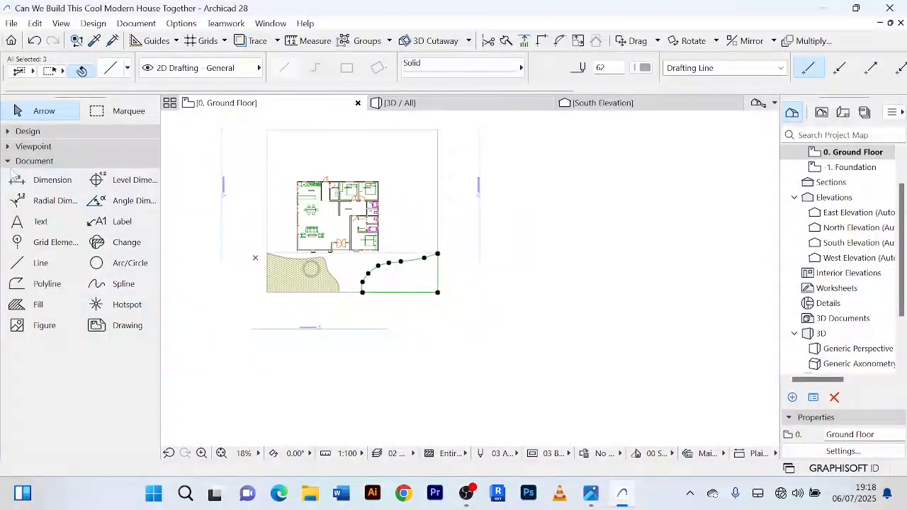
left_click(9, 162)
left_click(7, 132)
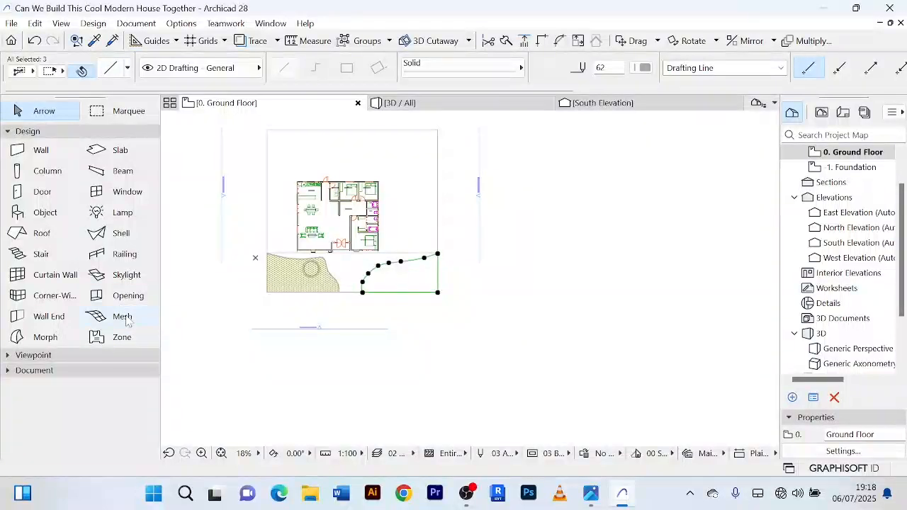
left_click(121, 319)
scroll(403, 285, "up", 5)
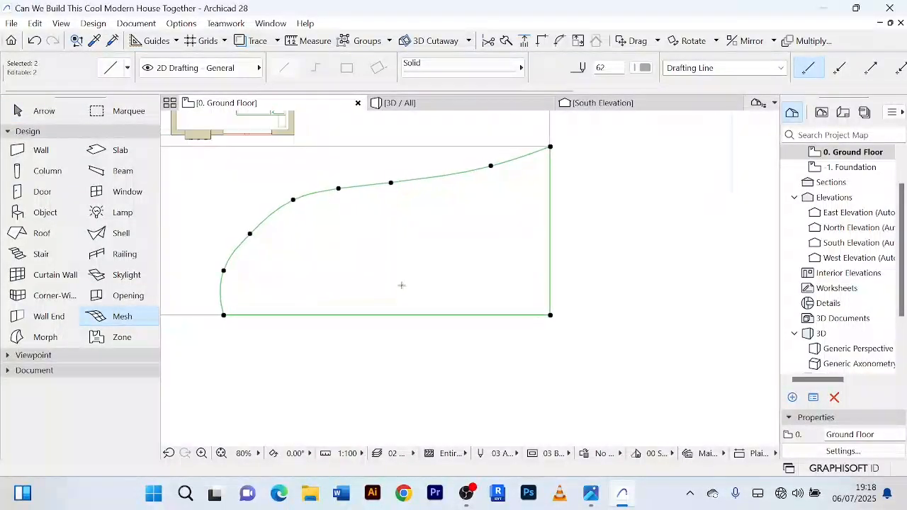
scroll(401, 285, "up", 3)
scroll(401, 285, "down", 3)
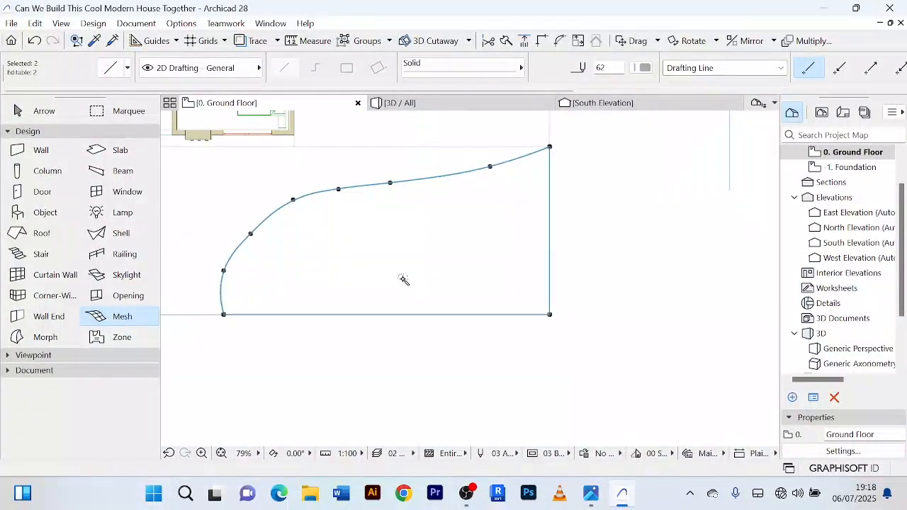
left_click(404, 281)
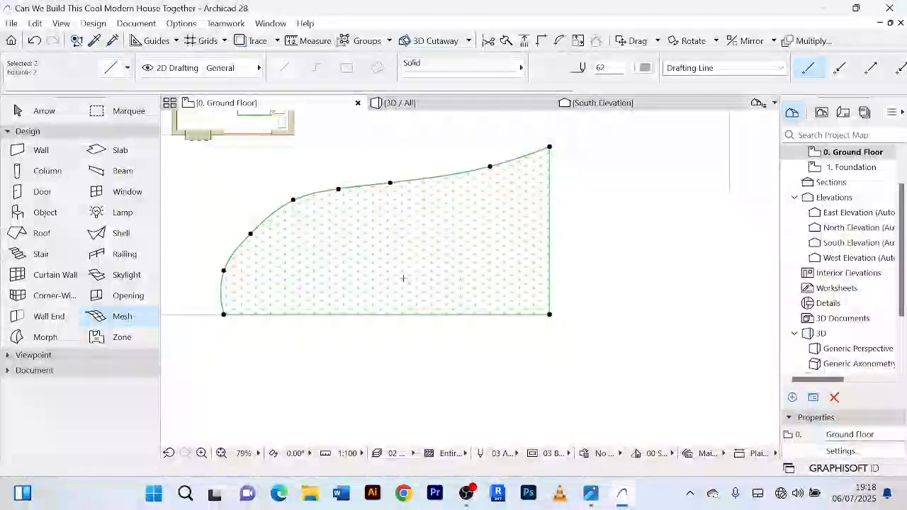
scroll(464, 252, "down", 4)
left_click(44, 111)
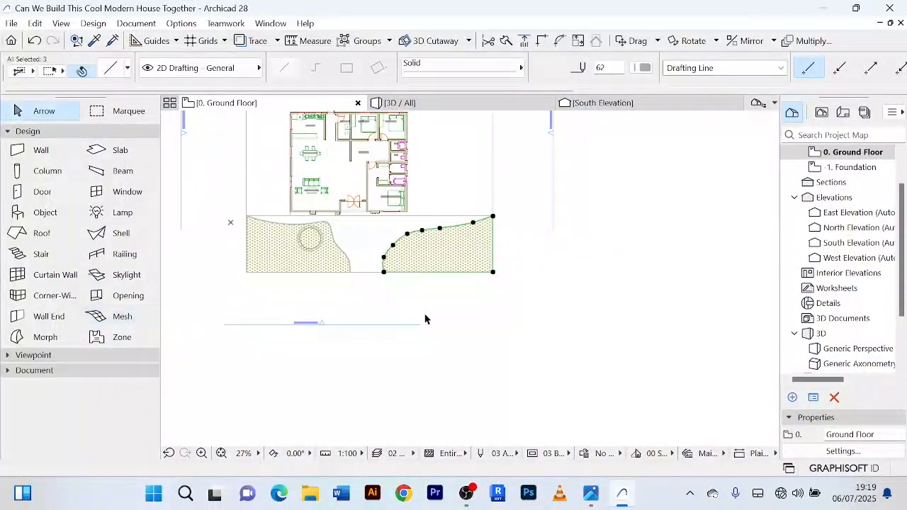
left_click(420, 296)
Examine the east and west garden meshes on both sides of the driveway in the 3D view.
scroll(429, 259, "up", 6)
scroll(443, 216, "down", 4)
middle_click_drag(470, 290, 485, 320)
left_click(427, 105)
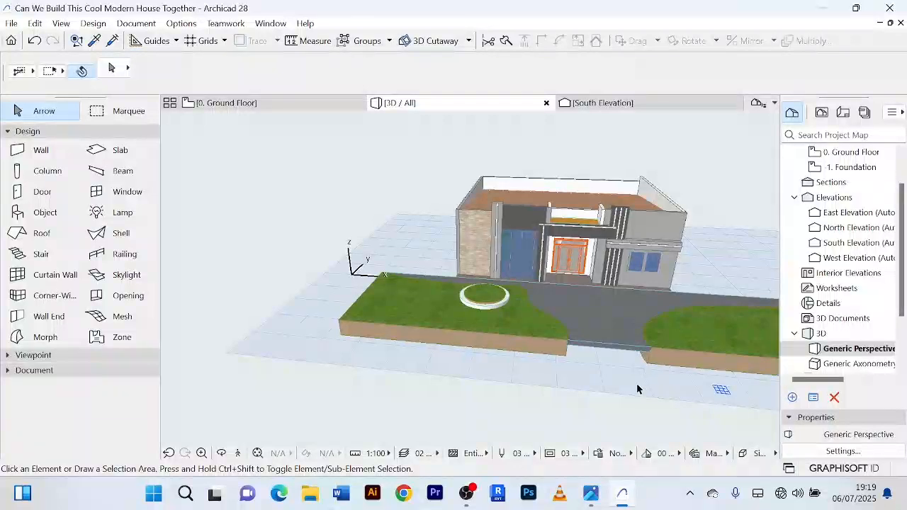
middle_click_drag(637, 385, 475, 340)
scroll(447, 333, "down", 4)
scroll(475, 333, "up", 6)
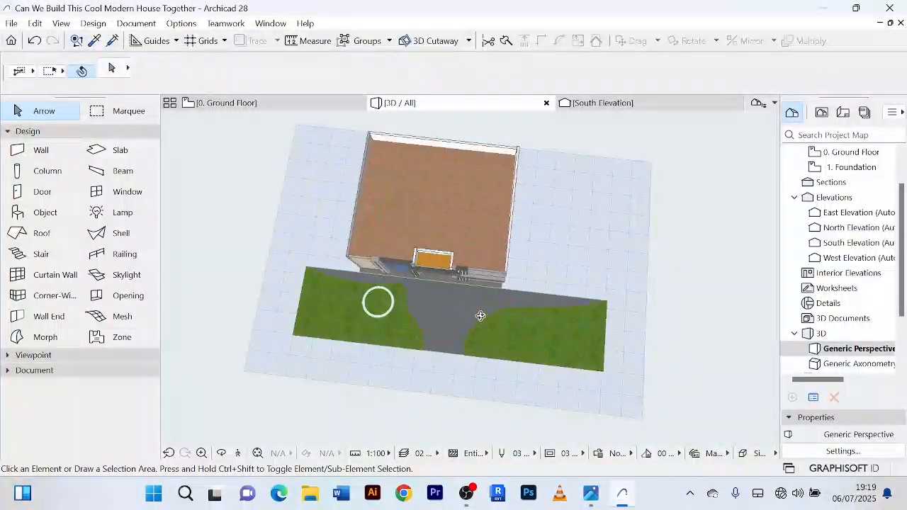
scroll(448, 317, "down", 3)
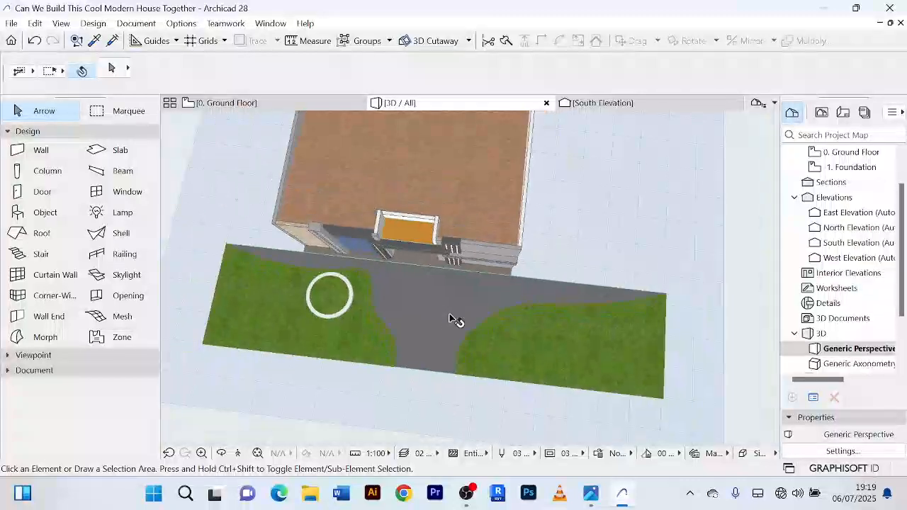
scroll(428, 323, "up", 3)
scroll(427, 323, "down", 2)
scroll(535, 268, "down", 3)
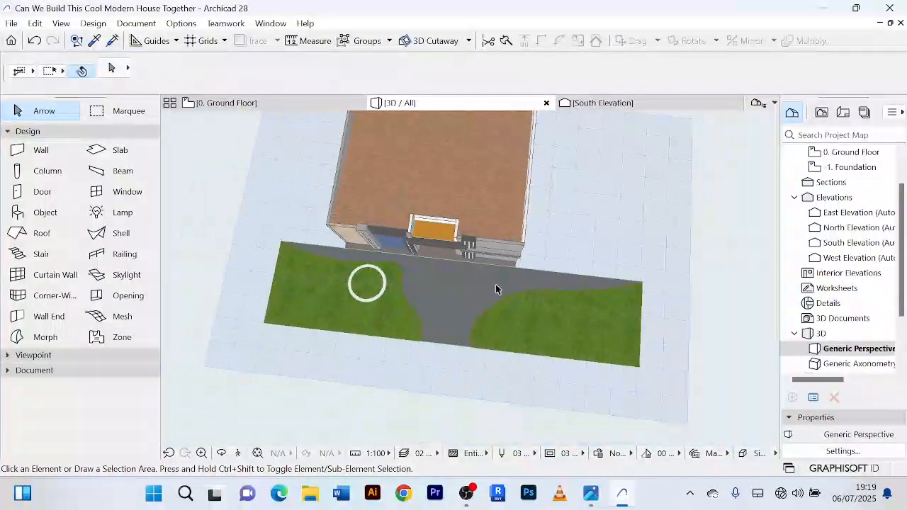
scroll(564, 259, "up", 2)
scroll(551, 255, "down", 3)
scroll(547, 254, "up", 1)
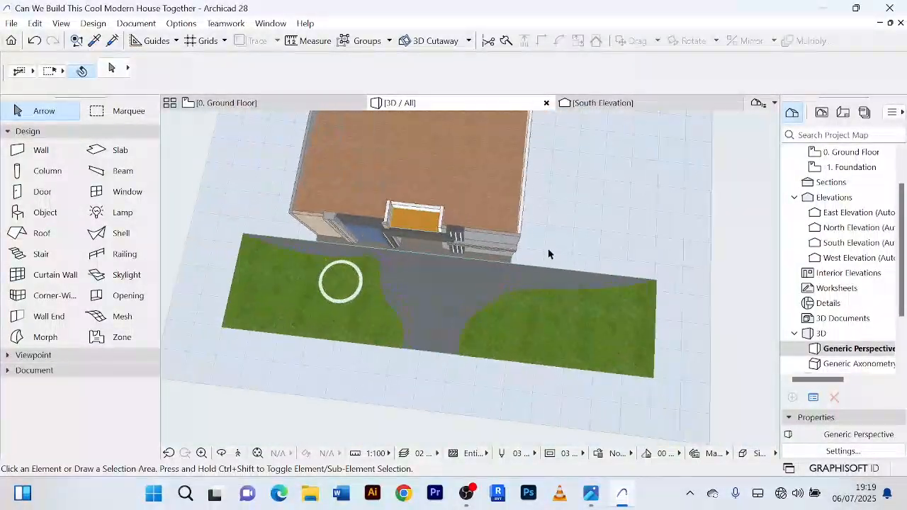
scroll(522, 227, "down", 2)
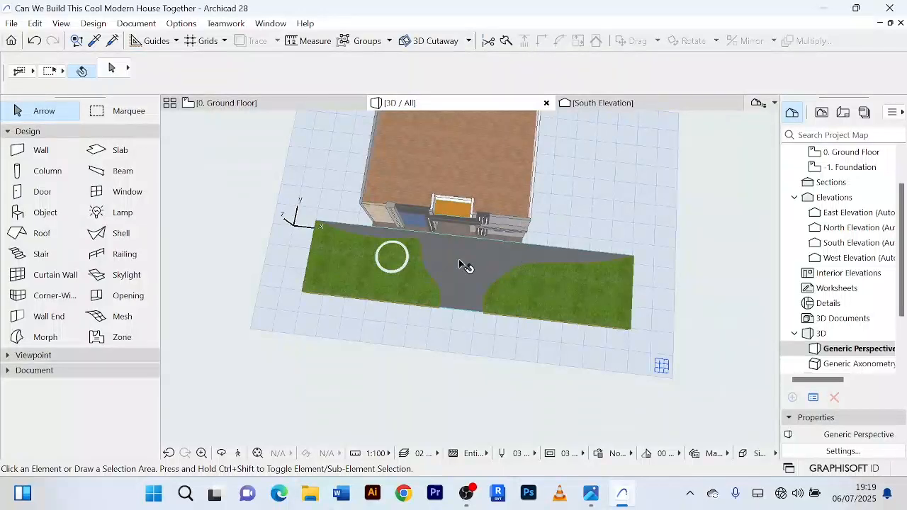
scroll(496, 262, "up", 2)
scroll(543, 257, "down", 1)
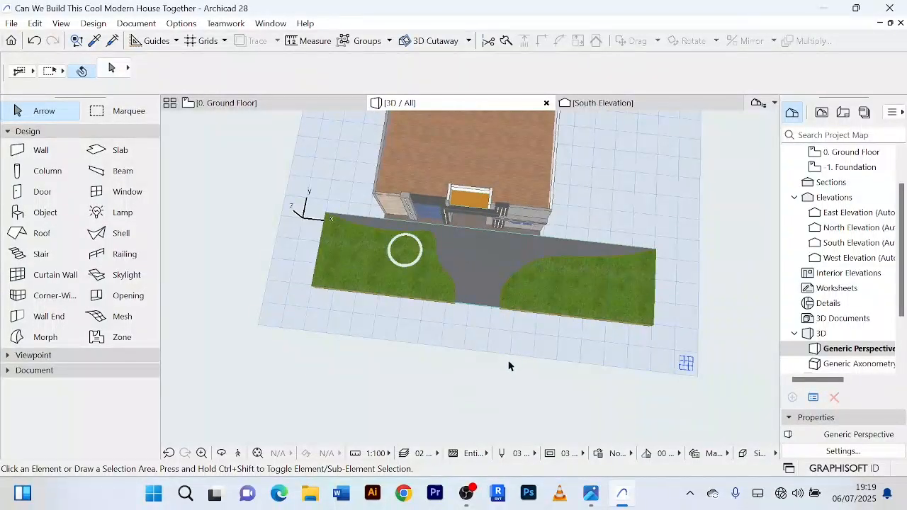
middle_click_drag(508, 354, 505, 292, "shift")
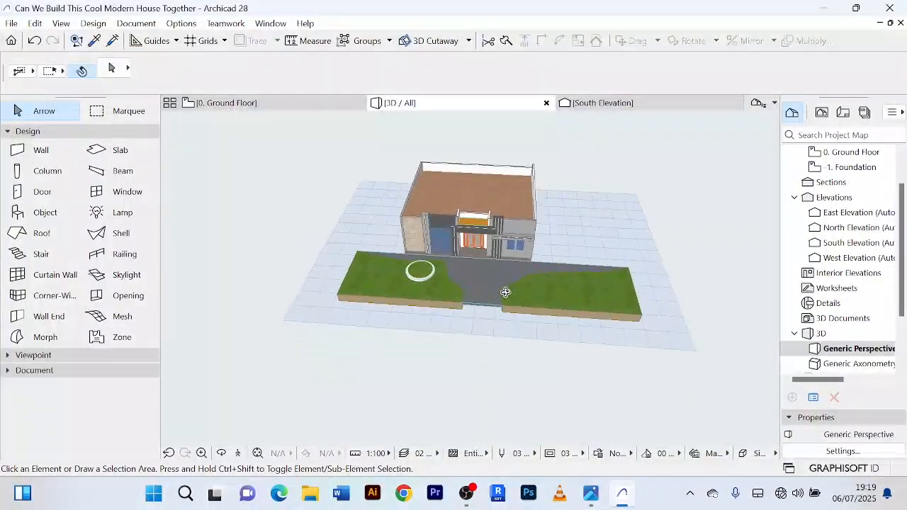
On the Ground Floor plan, draw a wavy spline east of the house from the front gardens' north boundary line to the site's north boundary.
left_click(224, 100)
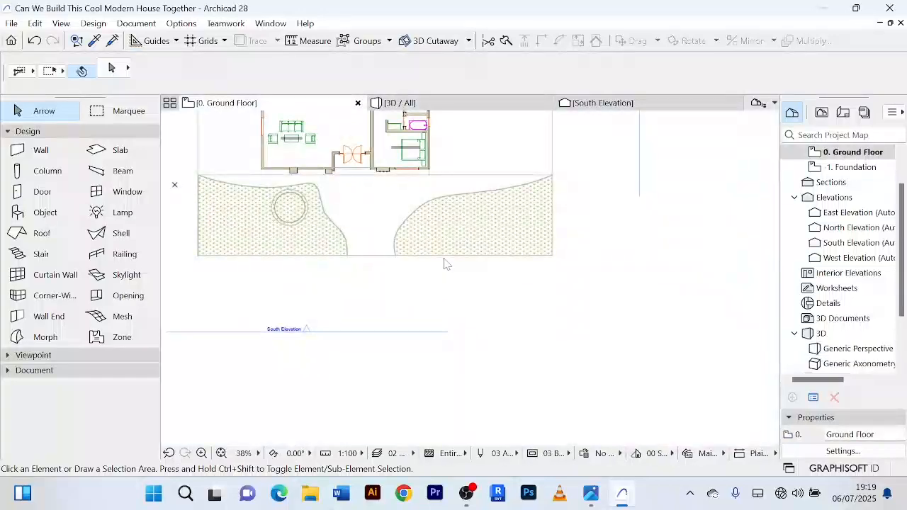
scroll(446, 259, "down", 3)
scroll(395, 284, "up", 4)
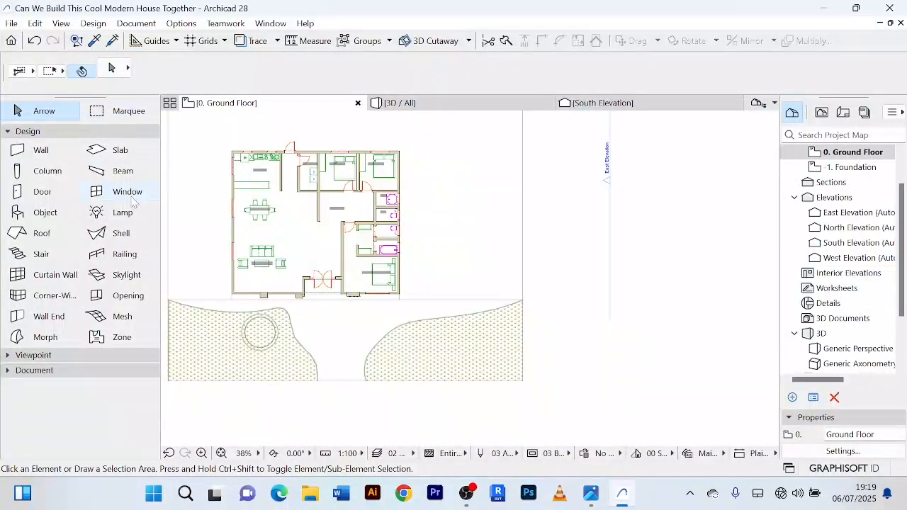
left_click(8, 132)
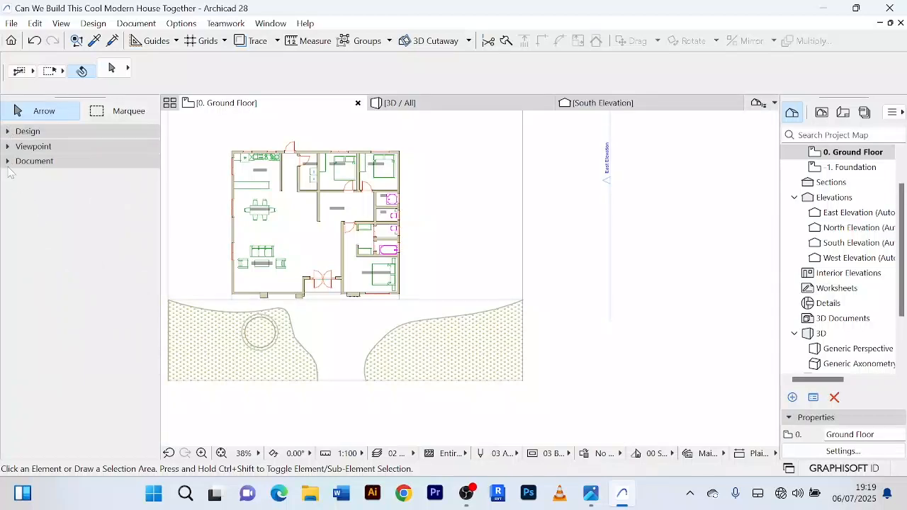
left_click(8, 162)
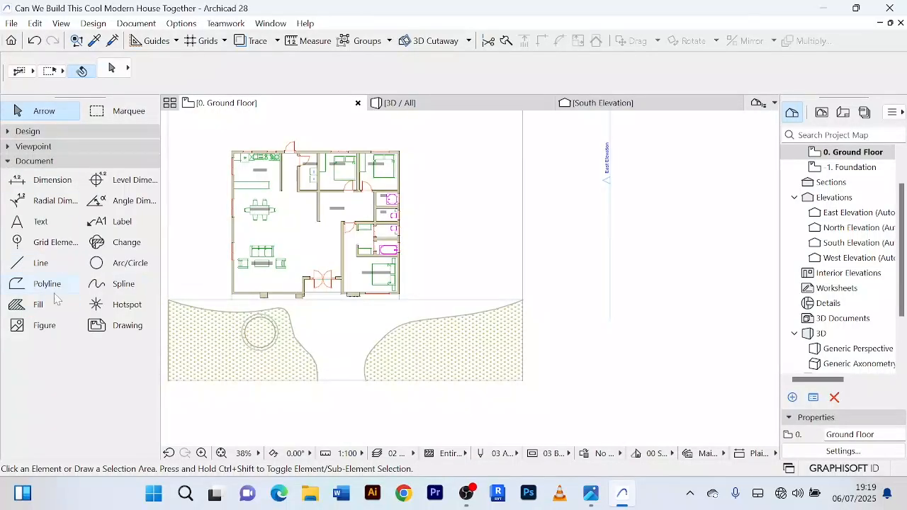
left_click(119, 286)
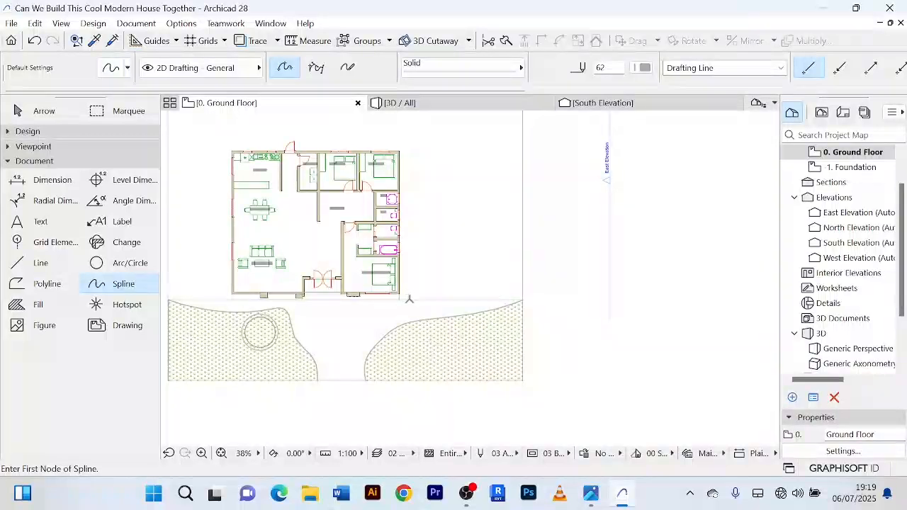
left_click(412, 301)
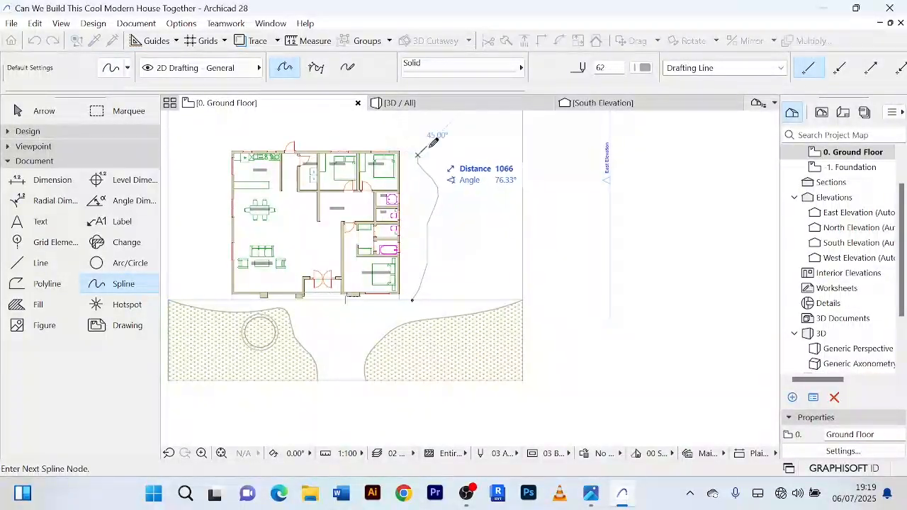
middle_click_drag(437, 142, 442, 233)
left_click(427, 181)
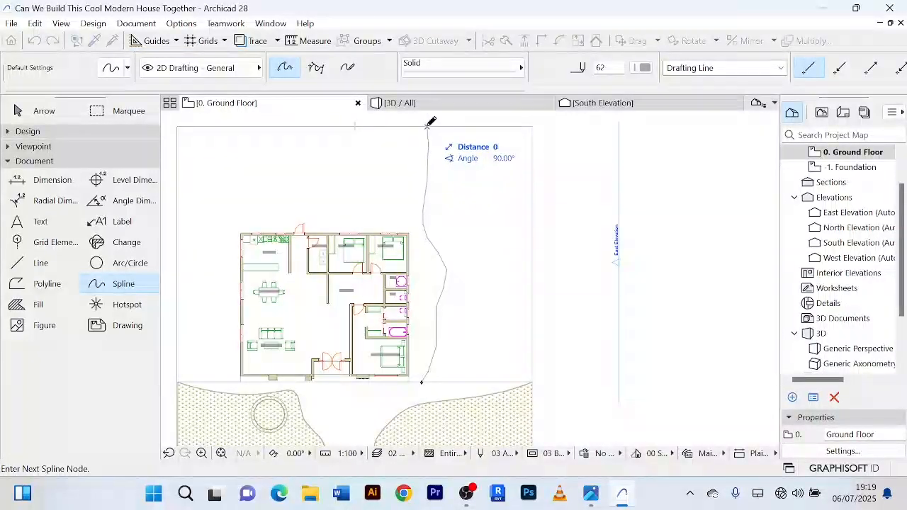
scroll(423, 127, "up", 3)
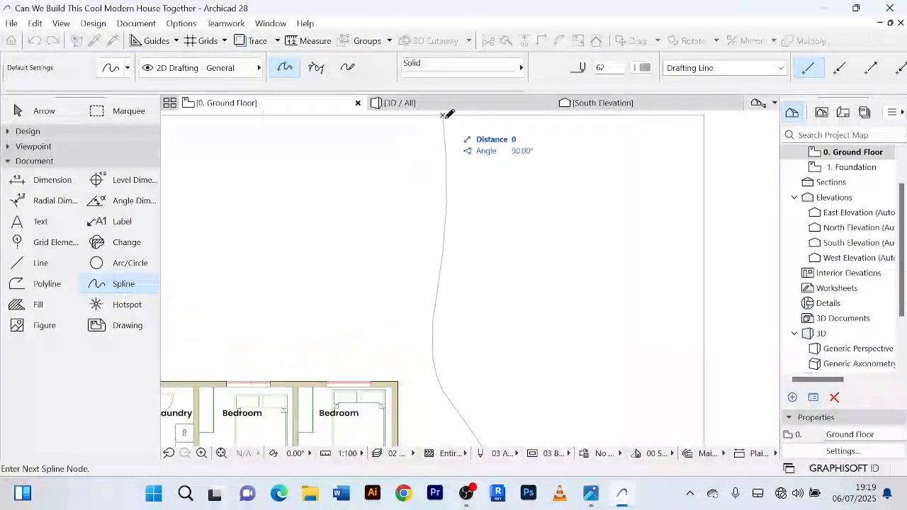
middle_click_drag(446, 115, 453, 197)
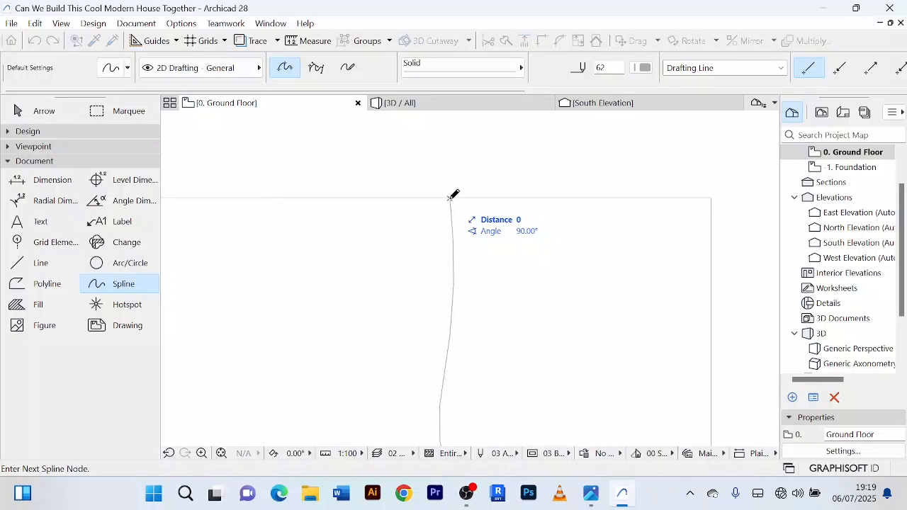
right_click(476, 164)
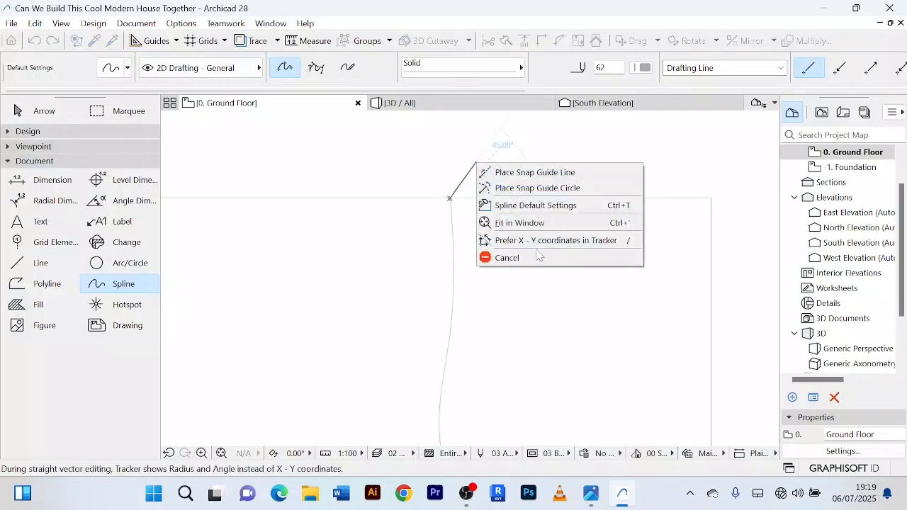
left_click(537, 257)
Finish the spline command and select the wavy spline east of the house.
scroll(529, 207, "down", 5)
scroll(494, 244, "up", 2)
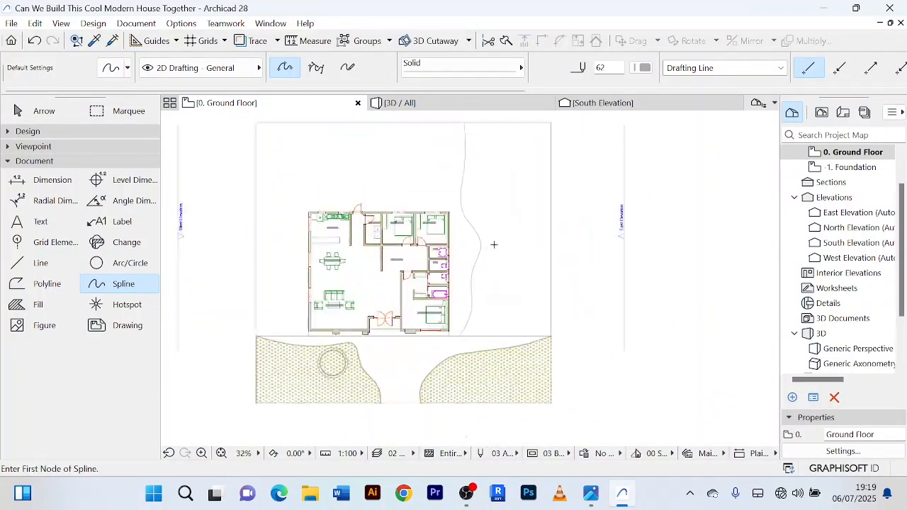
scroll(494, 244, "up", 4)
scroll(383, 305, "down", 6)
left_click(44, 112)
scroll(369, 297, "up", 3)
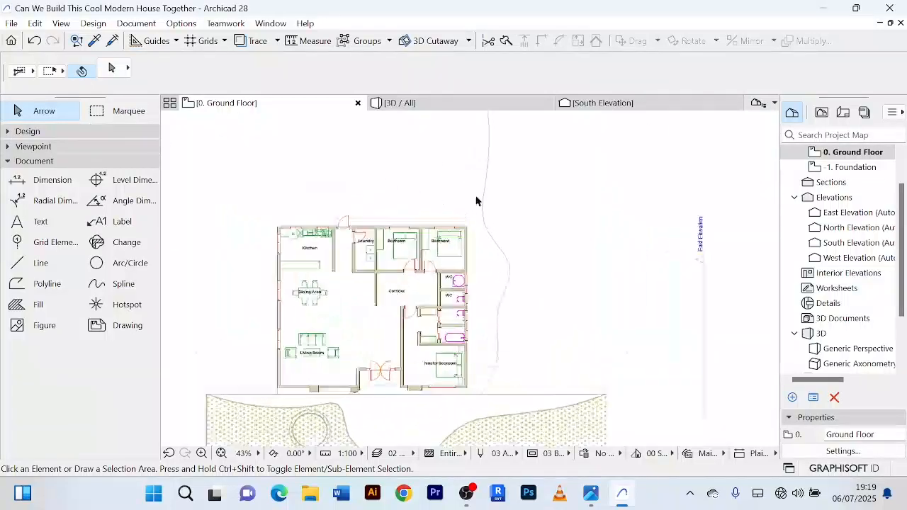
scroll(496, 198, "down", 3)
scroll(428, 206, "up", 1)
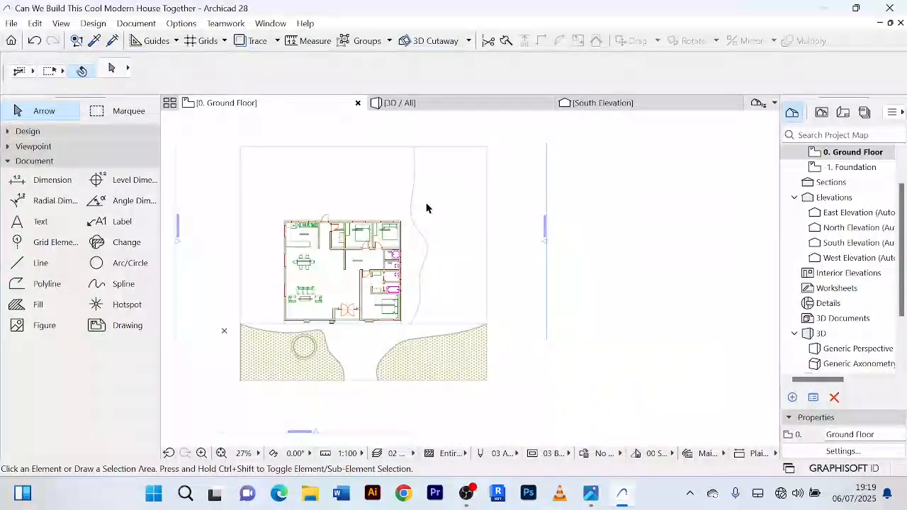
scroll(426, 207, "up", 1)
left_click(409, 204)
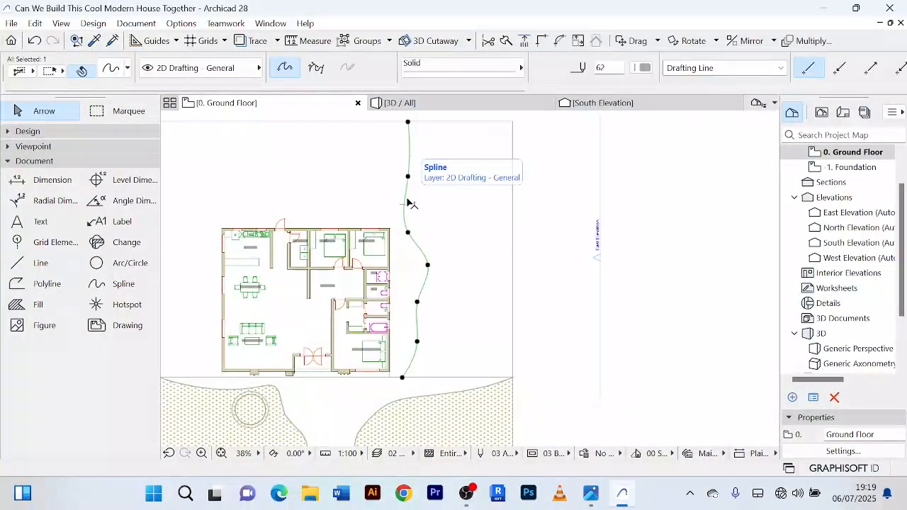
scroll(408, 228, "down", 2)
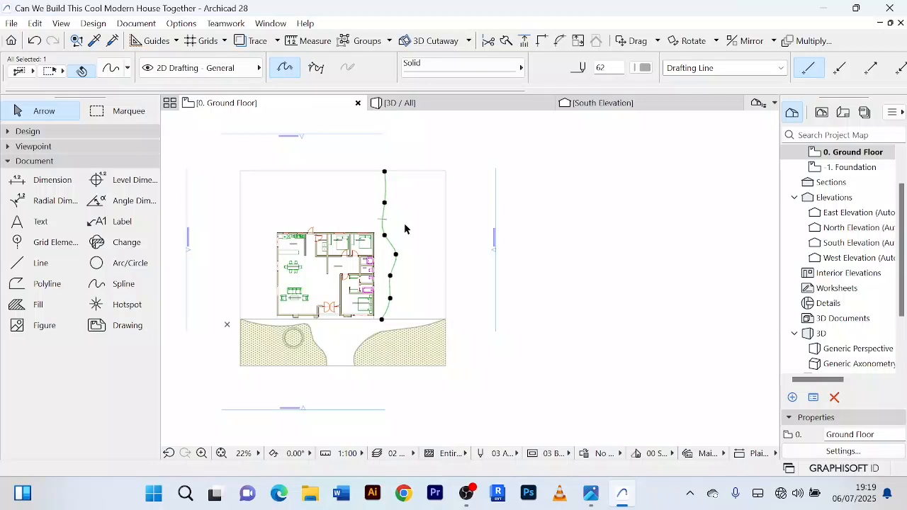
scroll(405, 228, "up", 1)
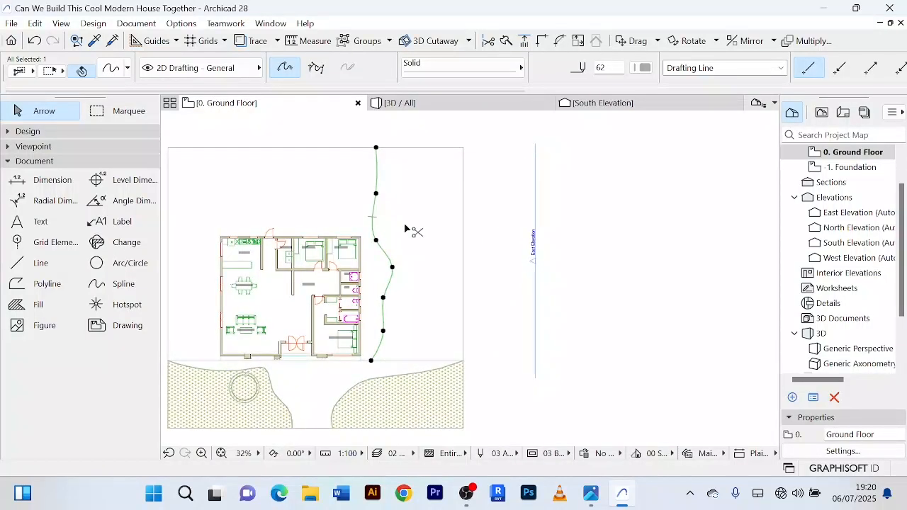
Try placing a copy of the selected spline 1000 mm to the east, and undo the copy.
key("ctrl+d")
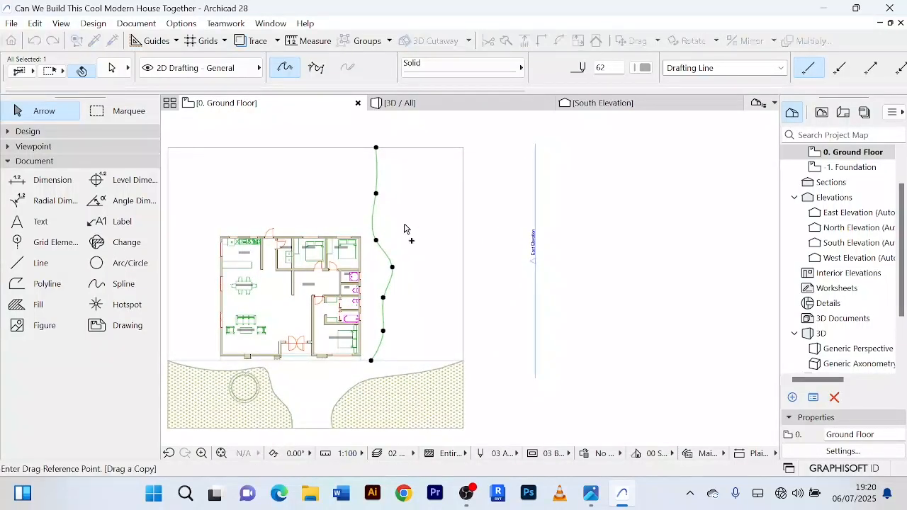
left_click(373, 227)
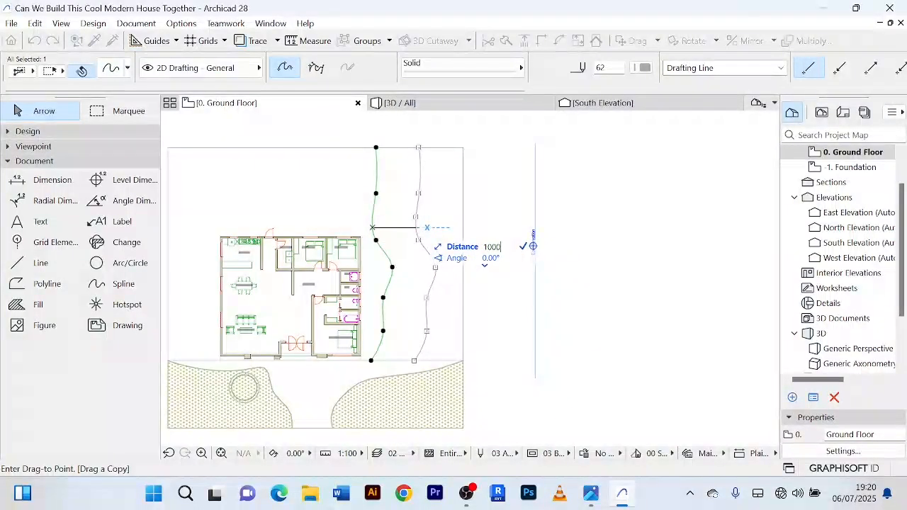
key("Return")
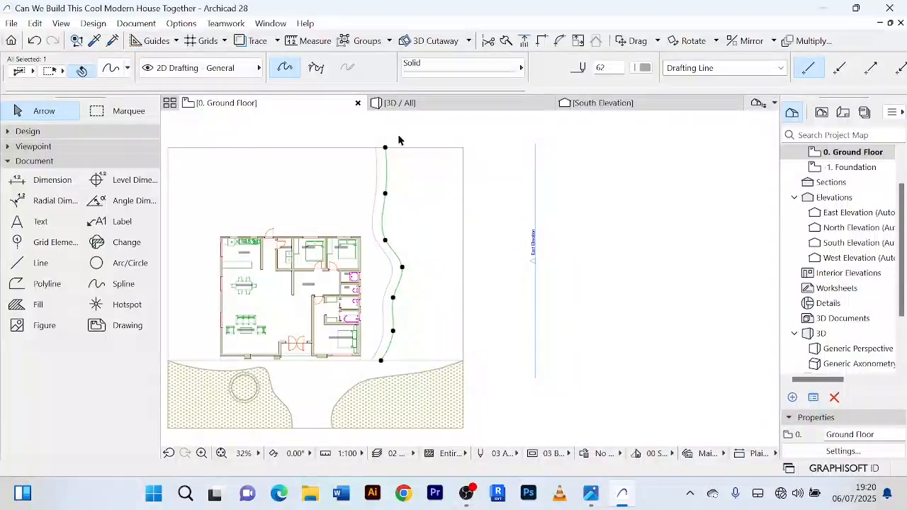
scroll(401, 196, "up", 2)
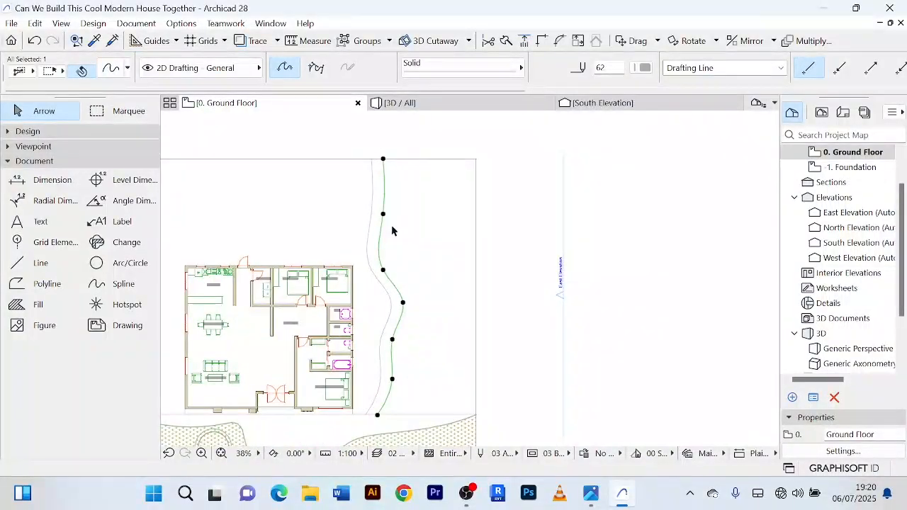
key("ctrl+z")
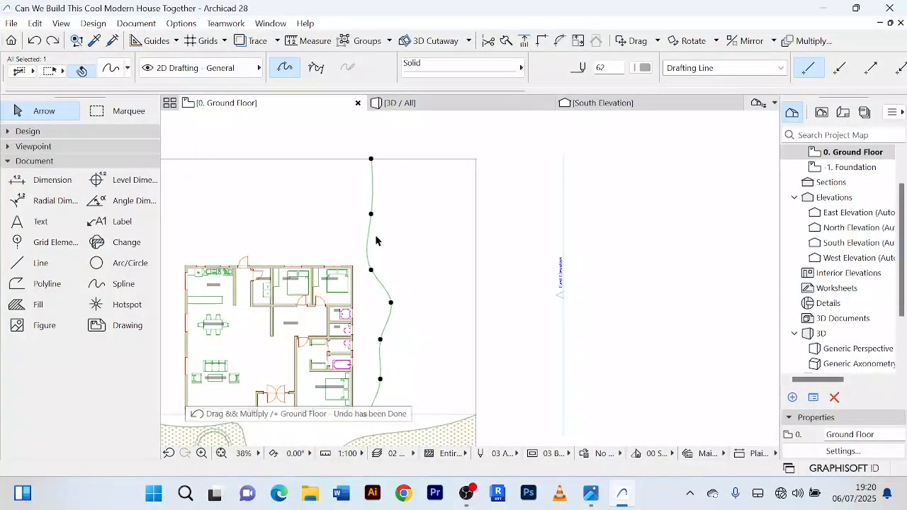
Copy the selected wavy spline 1800 mm horizontally to the east and clear the selection.
key("ctrl+shift+d")
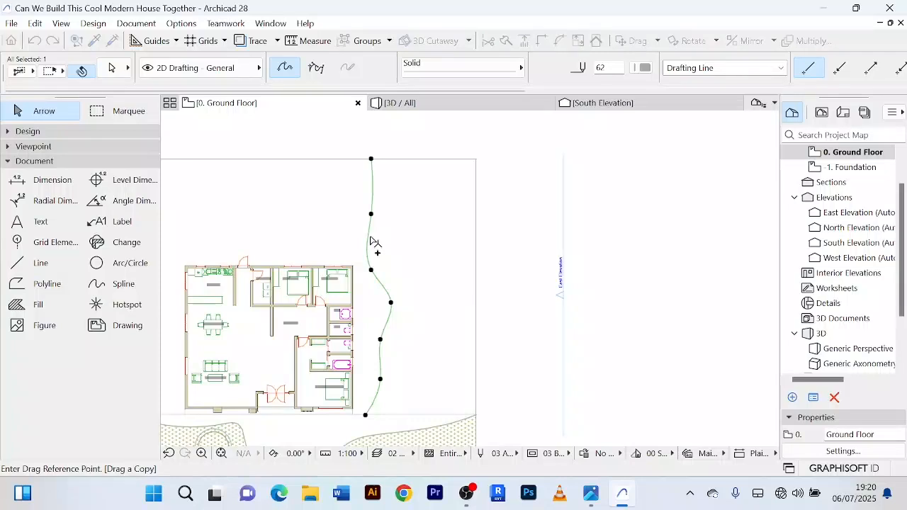
left_click(367, 239)
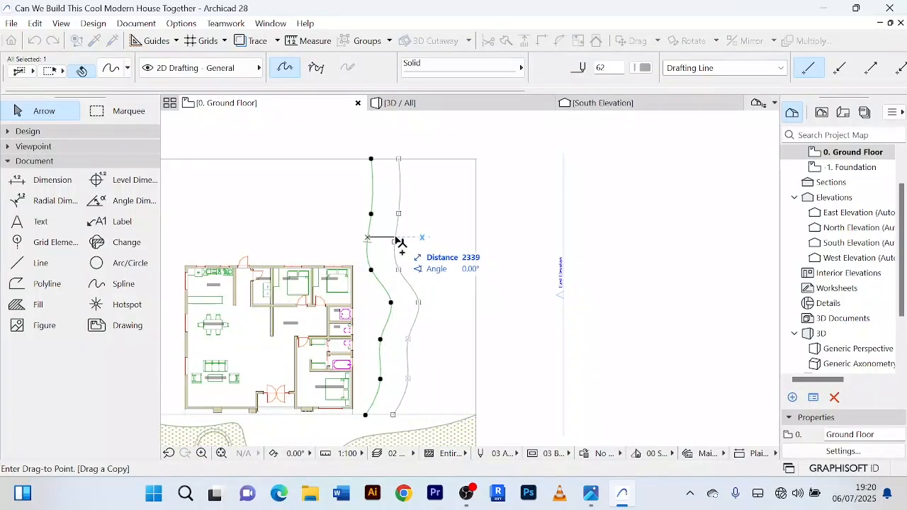
type("1800")
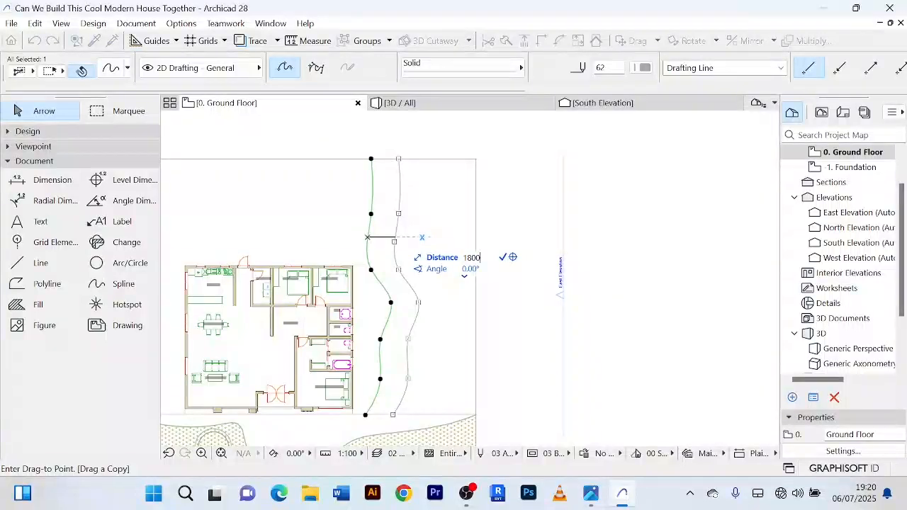
key("Return")
scroll(466, 244, "down", 3)
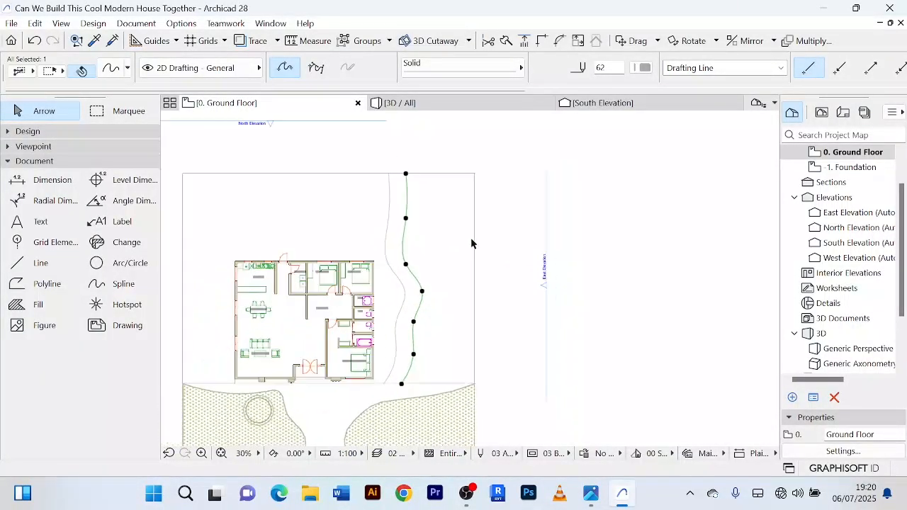
left_click(636, 257)
Copy both east splines about 19,970 mm horizontally to the west side of the house, inside the site boundary.
scroll(467, 207, "up", 4)
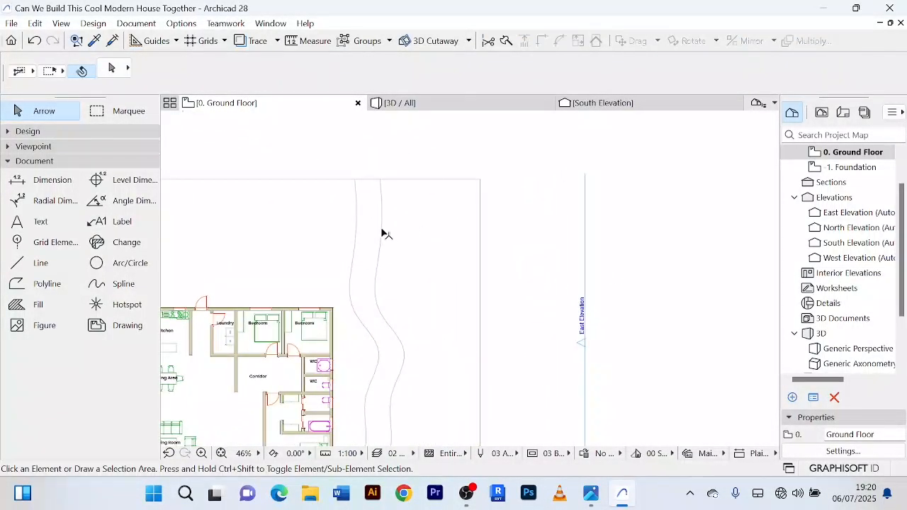
left_click(381, 234)
scroll(376, 241, "down", 4)
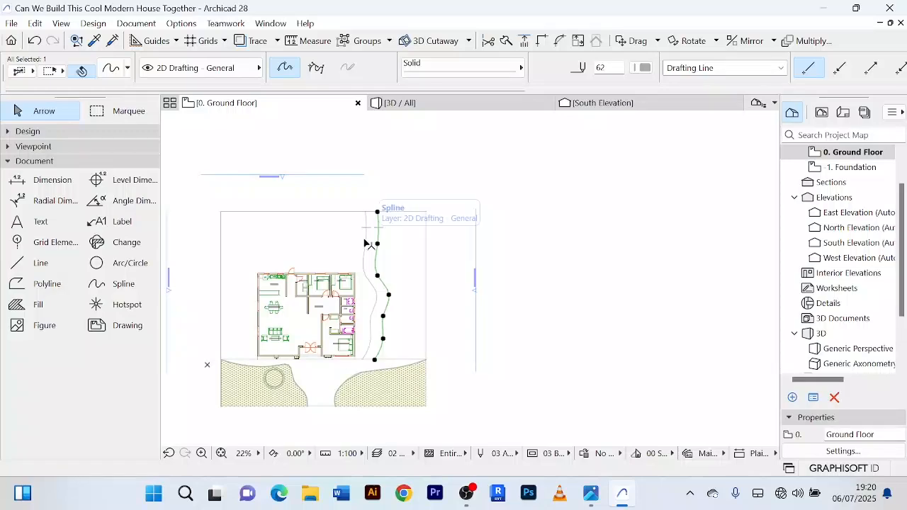
left_click(365, 243, "ctrl")
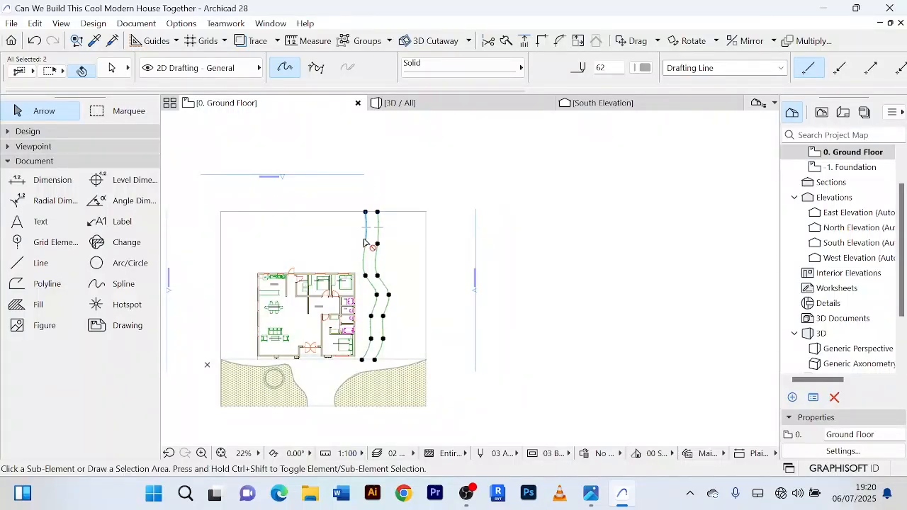
key("ctrl+shift+d")
left_click(366, 243)
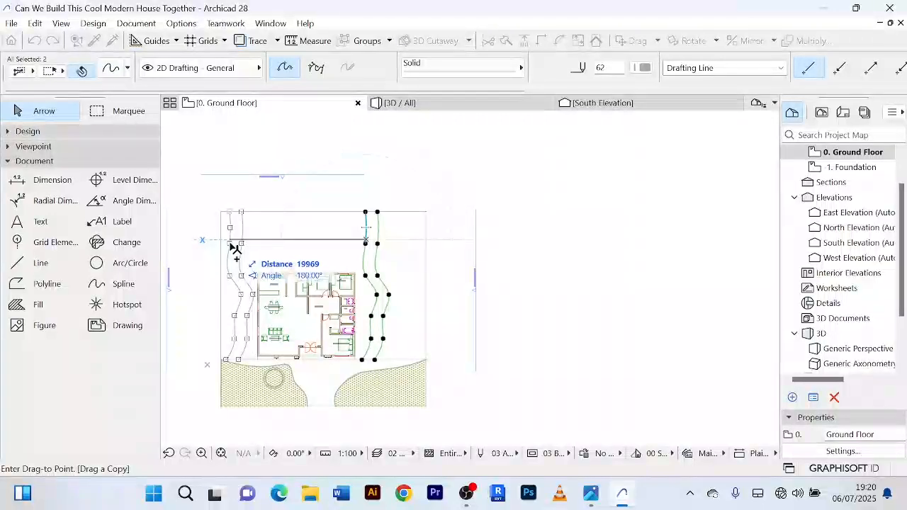
left_click(229, 243)
scroll(523, 256, "down", 3)
left_click(536, 280)
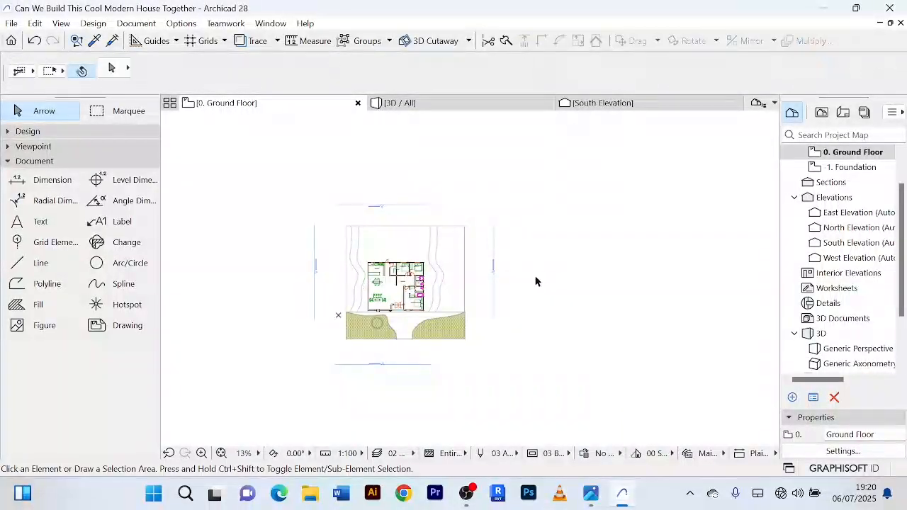
Draw a line along the site's north boundary between the north ends of the two west splines.
scroll(537, 280, "up", 5)
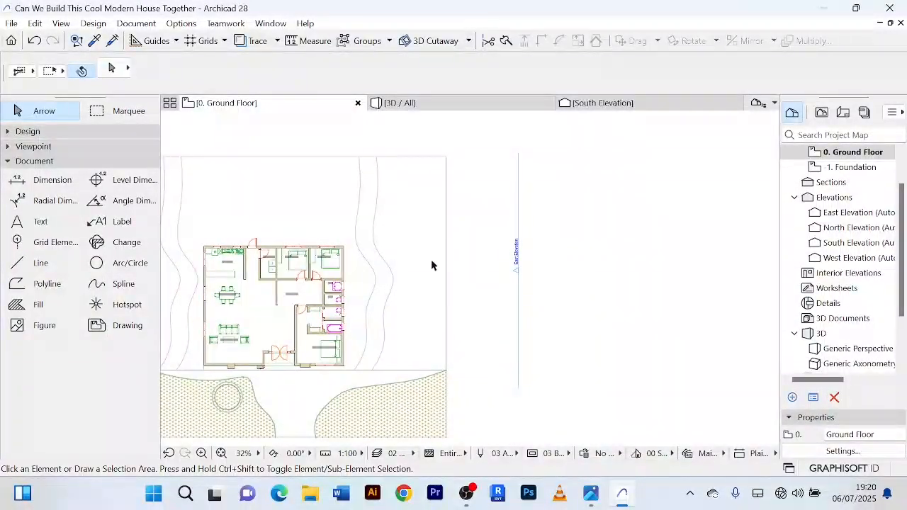
scroll(435, 265, "down", 2)
middle_click_drag(438, 262, 505, 248)
scroll(329, 196, "up", 3)
middle_click_drag(345, 182, 344, 203)
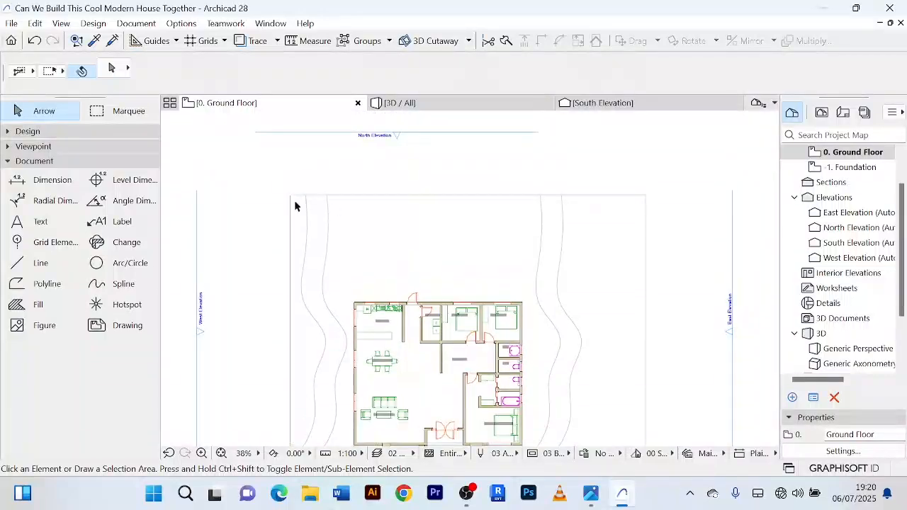
scroll(318, 188, "up", 4)
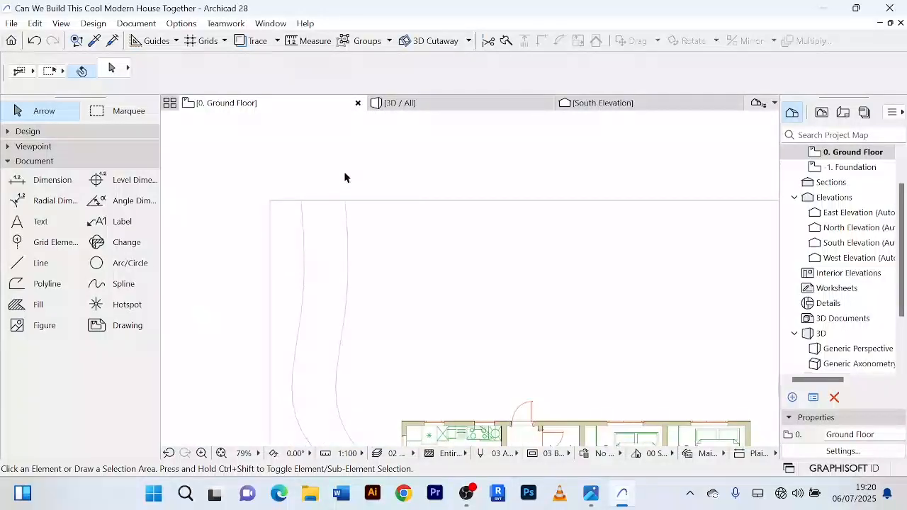
left_click(35, 264)
scroll(323, 231, "up", 3)
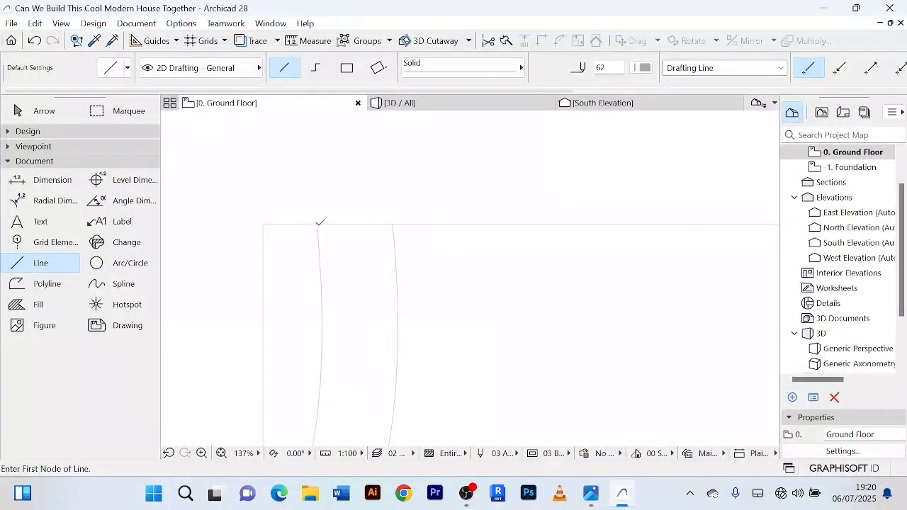
left_click(317, 225)
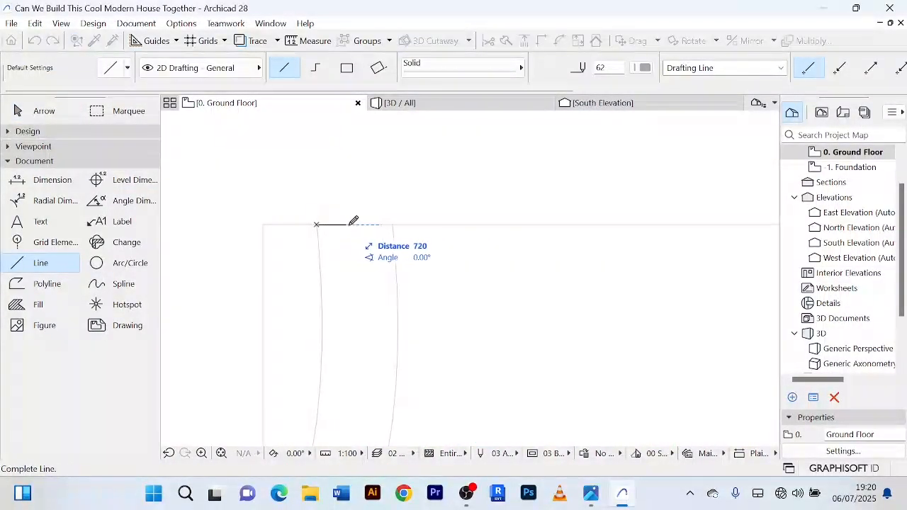
left_click(395, 223)
Draw a line between the south ends of the two west splines along the front gardens' north boundary.
scroll(432, 241, "down", 5)
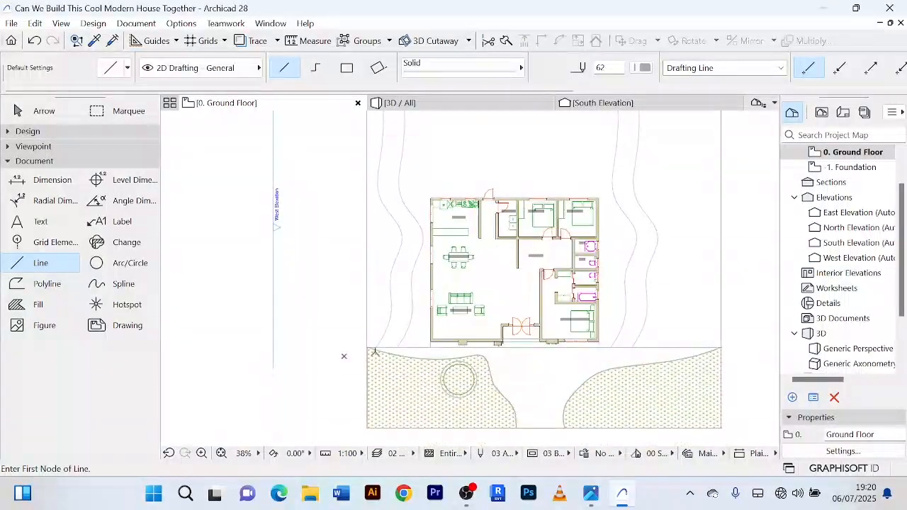
scroll(424, 341, "up", 4)
scroll(423, 341, "up", 2)
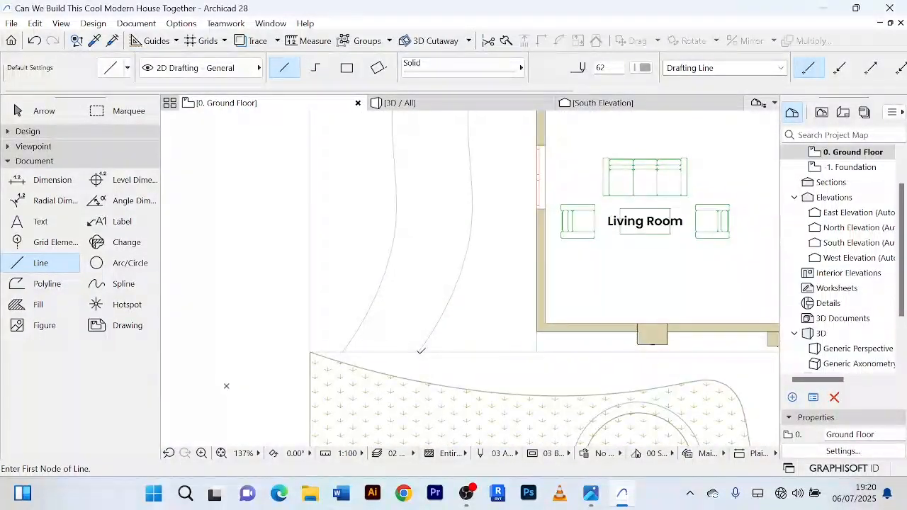
Close the lower end of the curved path outline west of the house with an 1800 mm line.
left_click(420, 351)
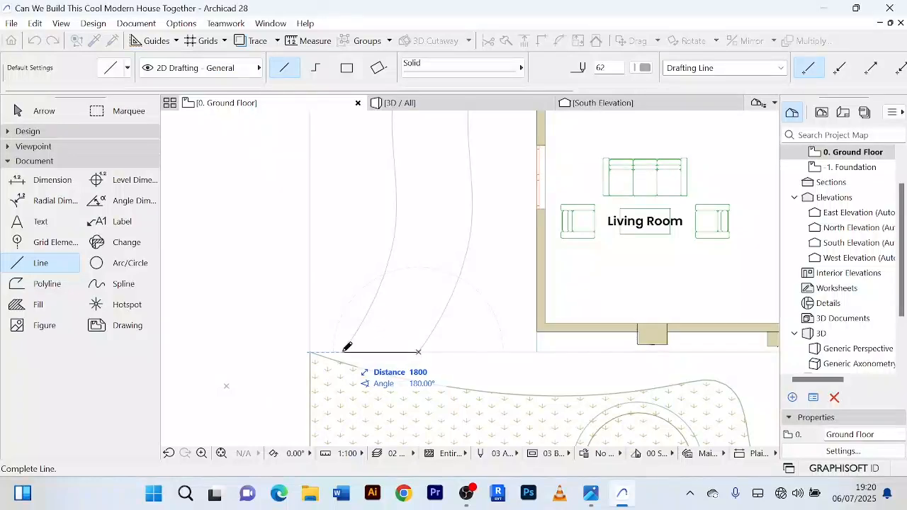
left_click(344, 351)
left_click(42, 112)
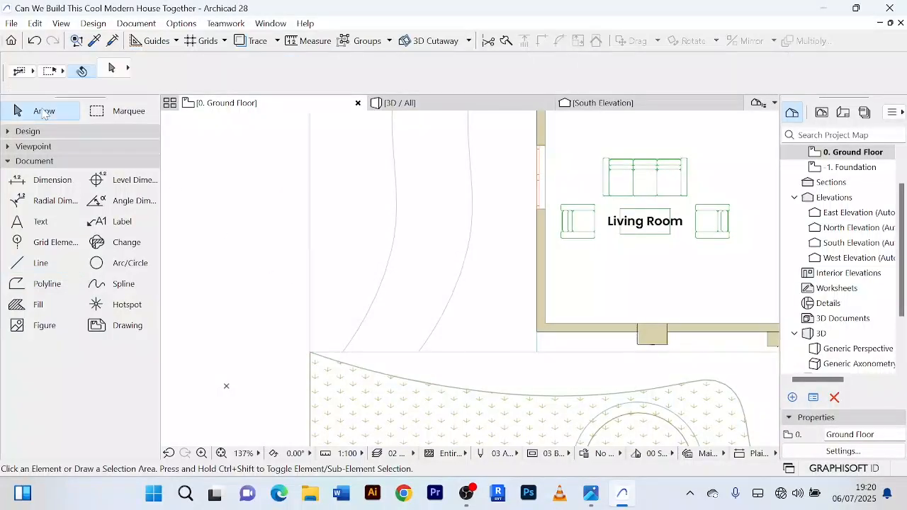
Create a slab from the closed four-part outline of the curved path west of the house.
left_click(401, 352)
scroll(239, 214, "down", 5)
mouse_move(238, 214)
middle_mouse_down()
mouse_move(359, 299)
mouse_move(418, 244)
middle_mouse_up()
scroll(365, 215, "up", 2)
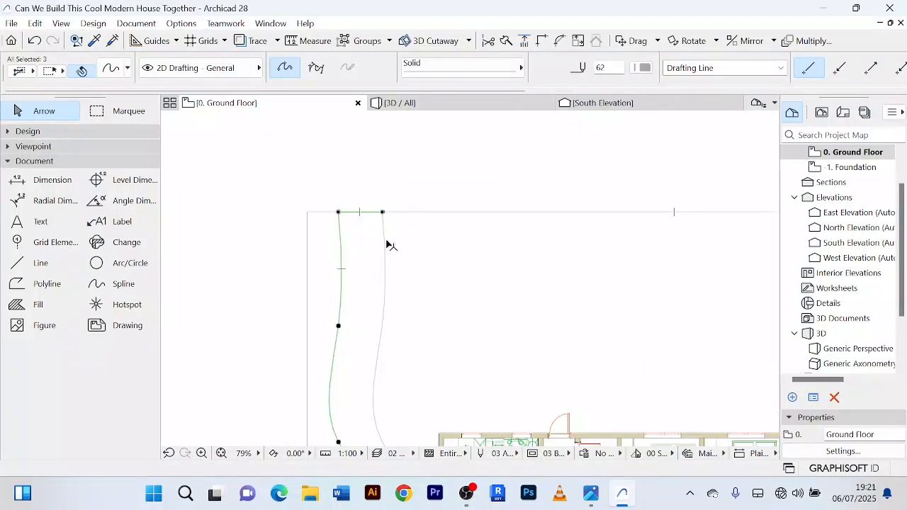
scroll(438, 235, "down", 4)
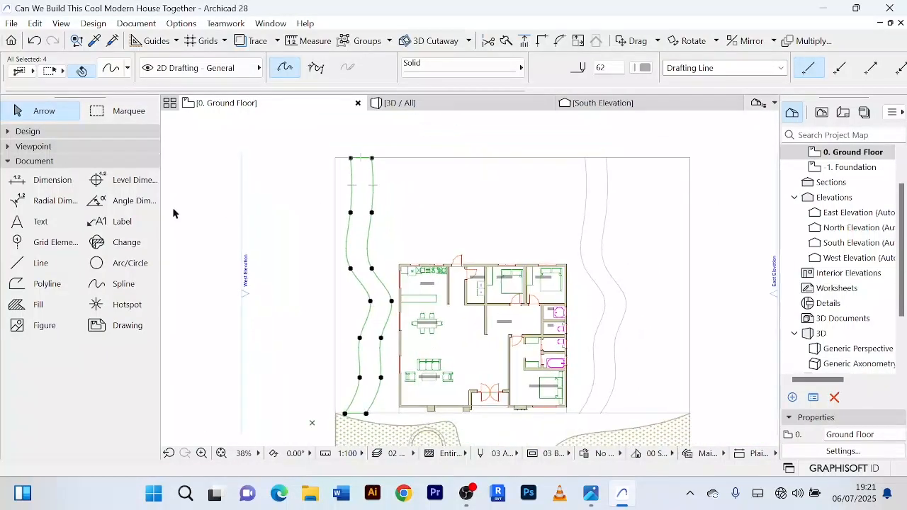
left_click(6, 132)
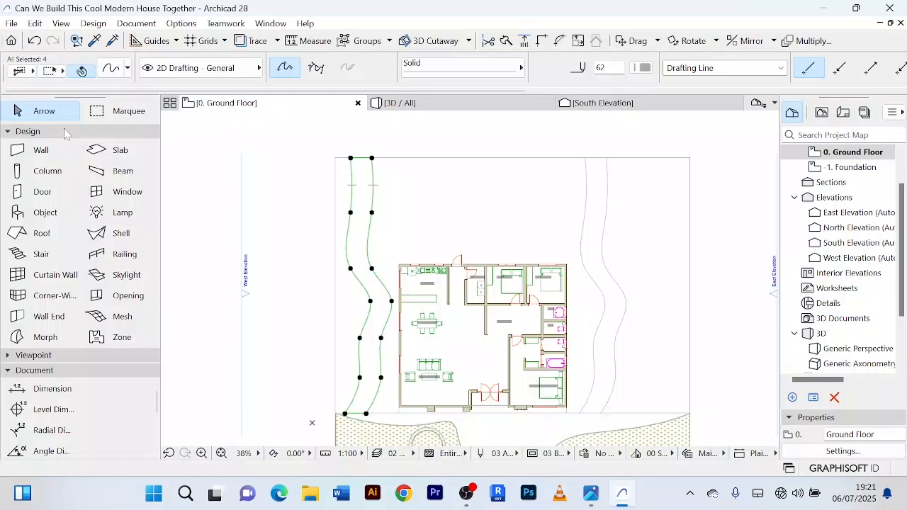
left_click(129, 157)
scroll(356, 255, "up", 3)
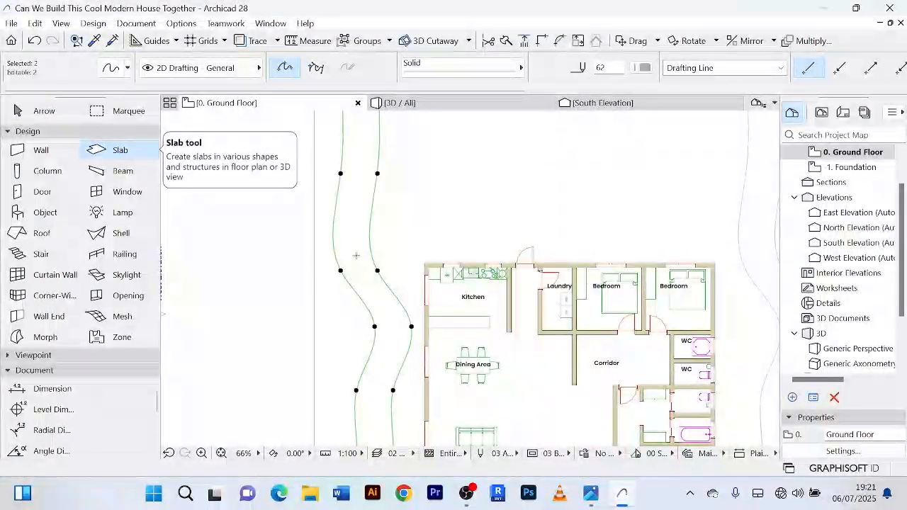
scroll(355, 255, "down", 3)
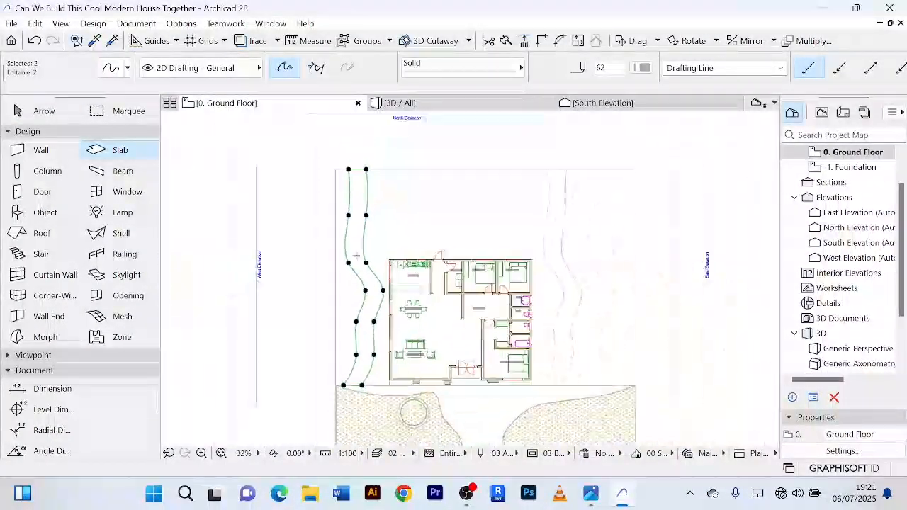
left_click(44, 111)
Set the curved path slab's elevation to 0 in the 3D view.
left_click(411, 103)
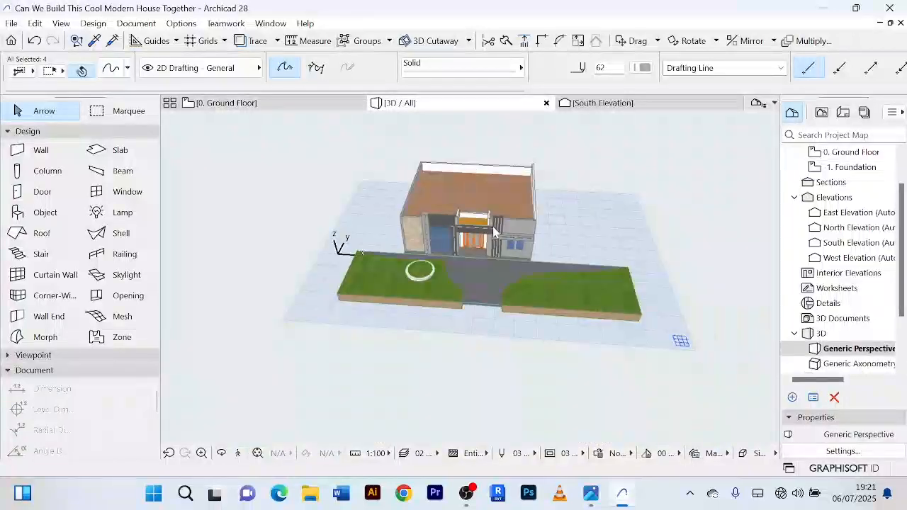
left_click(397, 199)
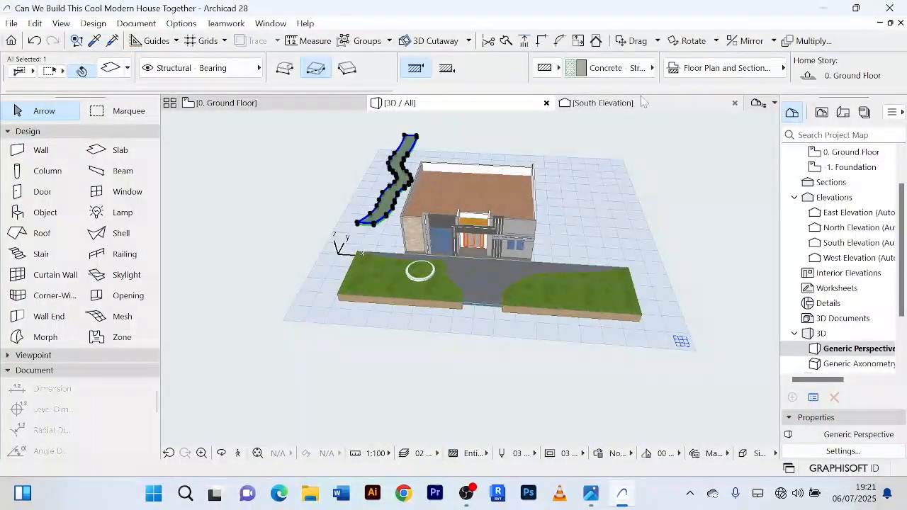
scroll(615, 79, "down", 5)
left_click_drag(523, 76, 488, 83)
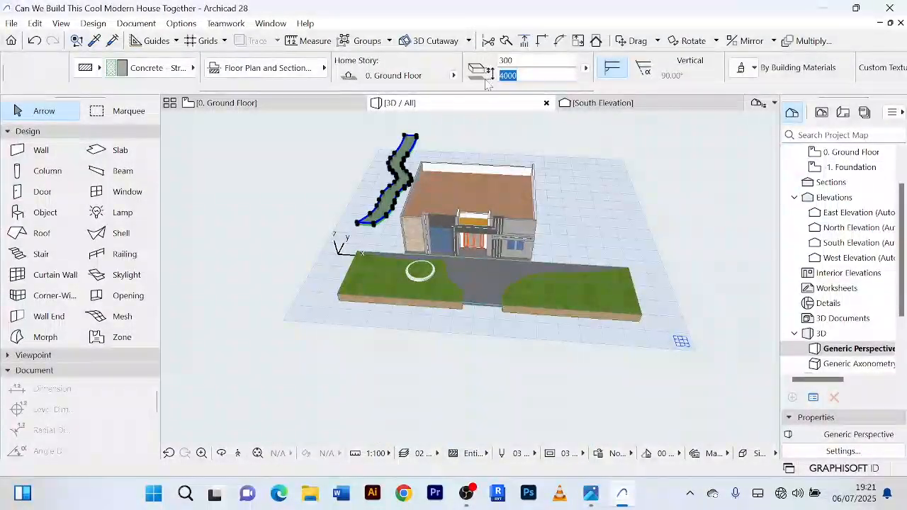
type("0")
key("Return")
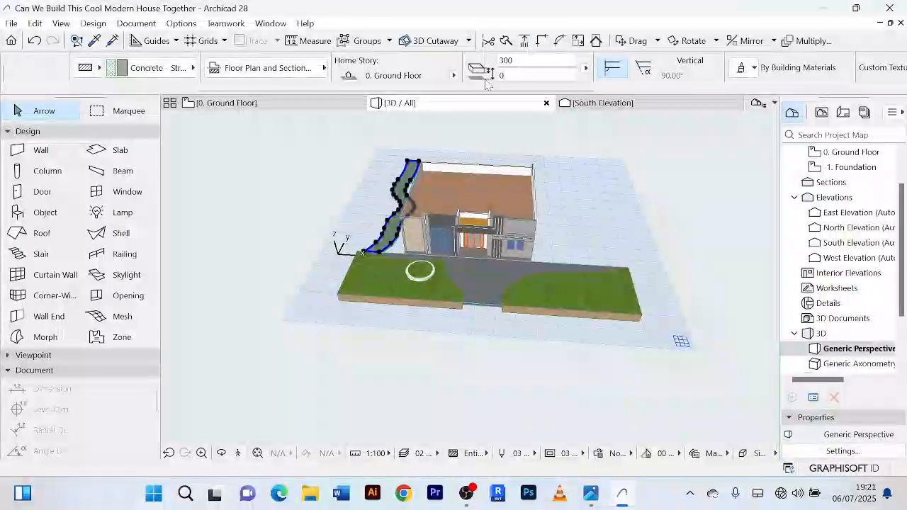
middle_click_drag(418, 206, 464, 196, "shift")
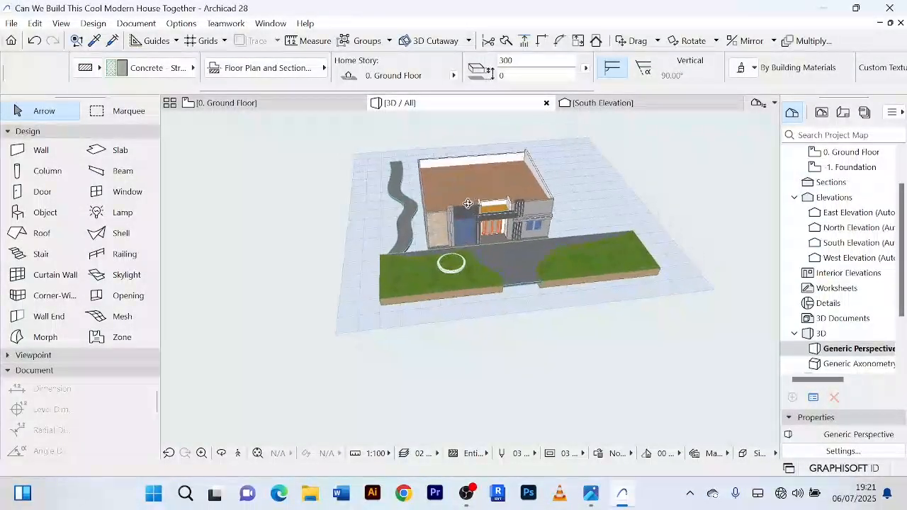
Copy the curved path outline horizontally on the ground floor plan to the east side of the house.
left_click(239, 110)
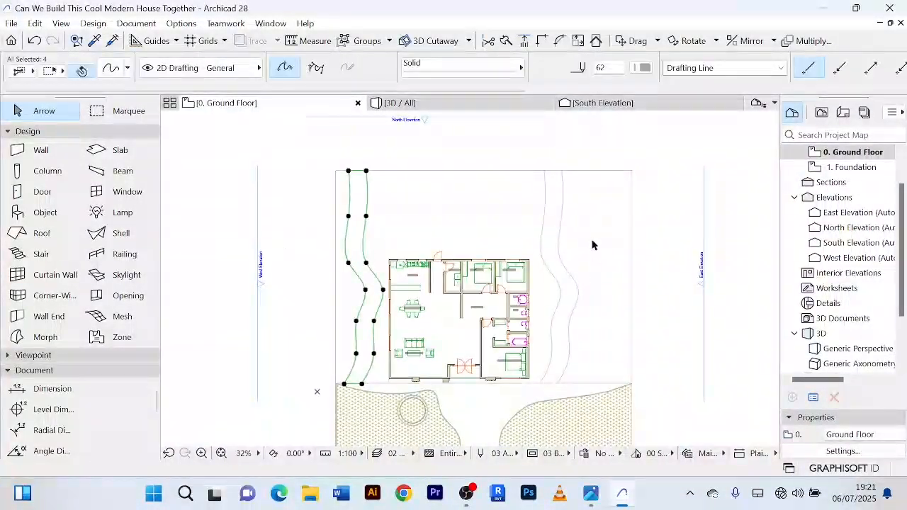
scroll(593, 245, "up", 5)
scroll(556, 184, "down", 3)
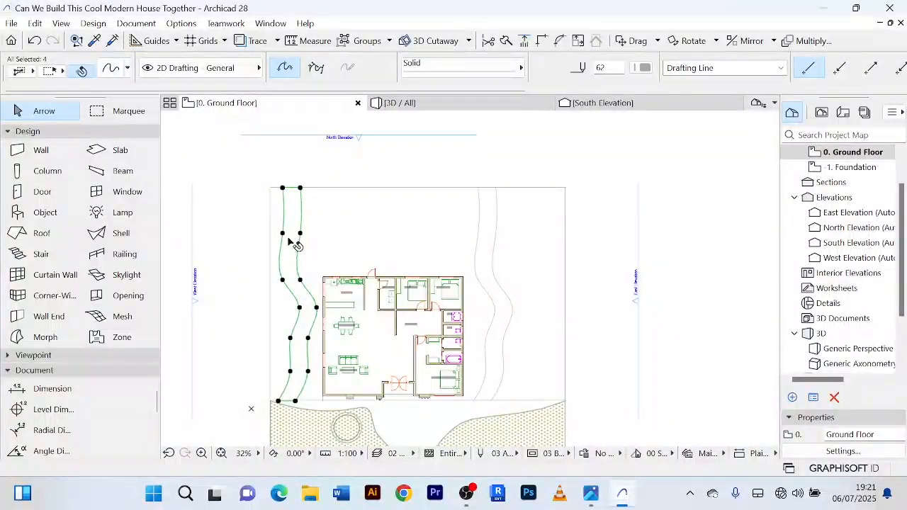
key("ctrl+d")
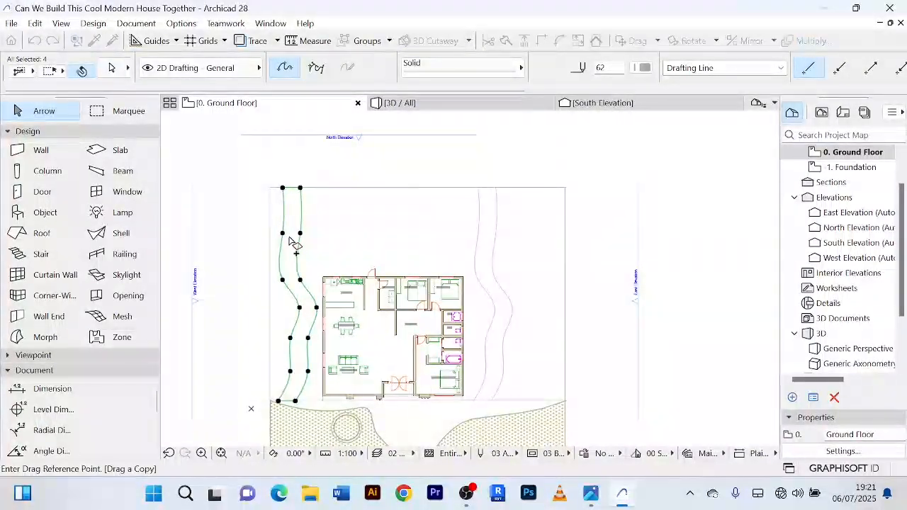
left_click(289, 237)
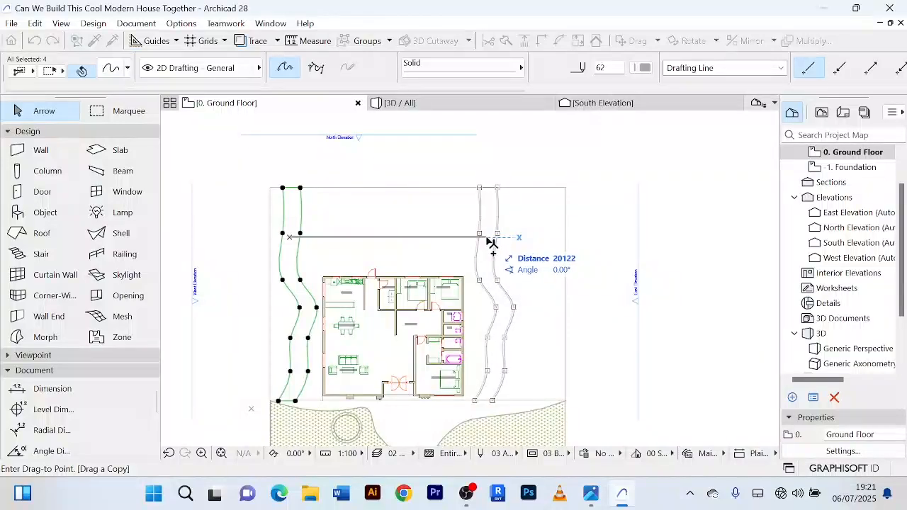
scroll(489, 242, "up", 3)
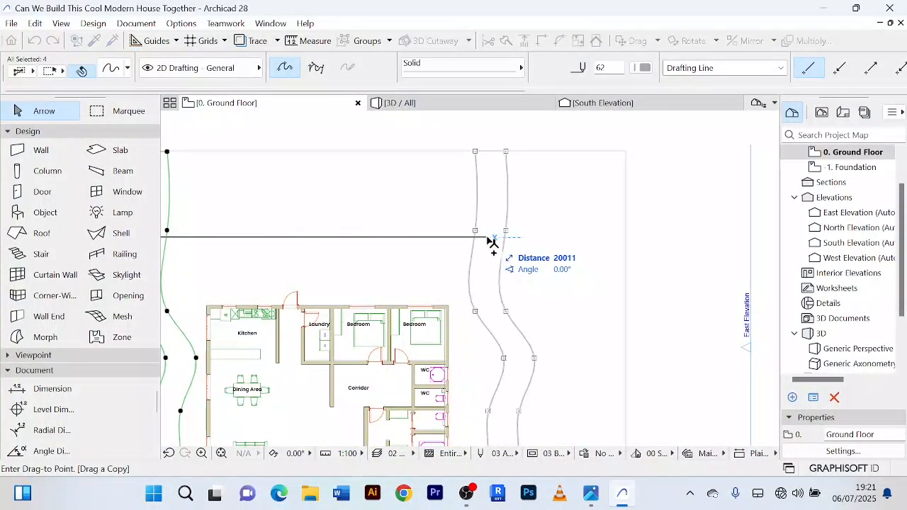
left_click(495, 240)
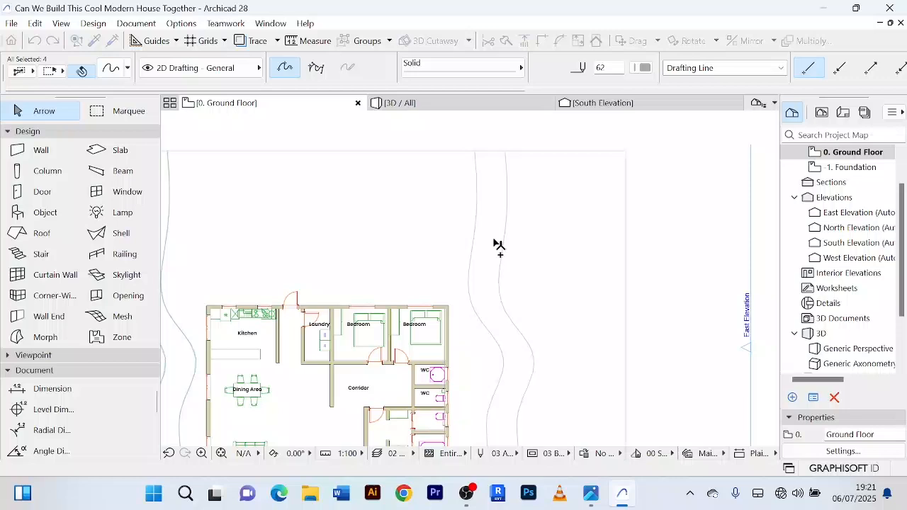
Delete the two older spline curves that run beside the copied outline east of the house.
left_click(550, 203)
left_click(509, 188)
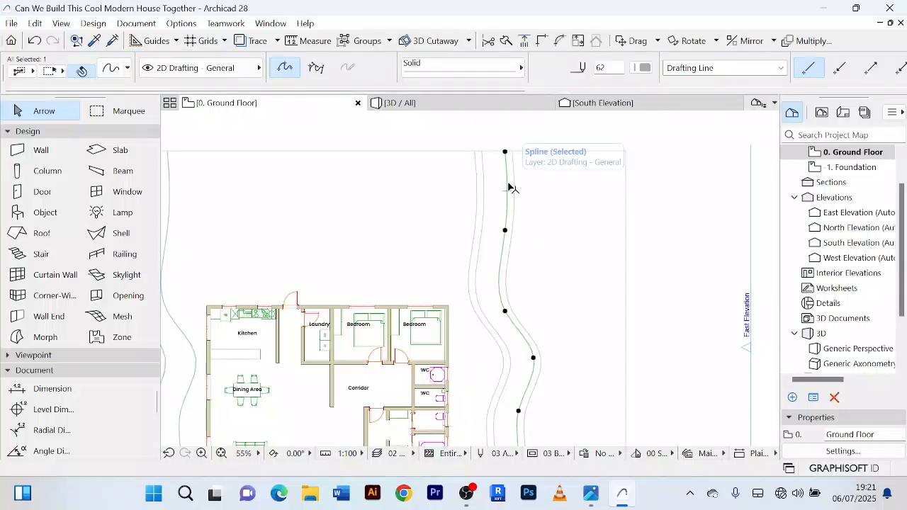
left_click(477, 213)
scroll(664, 223, "down", 3)
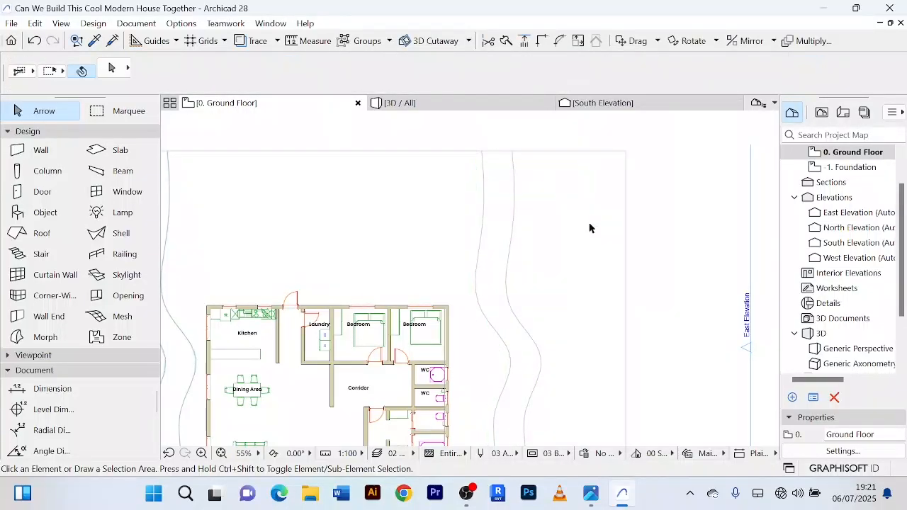
Delete the copied path outline east of the house from the ground floor plan.
left_click(399, 99)
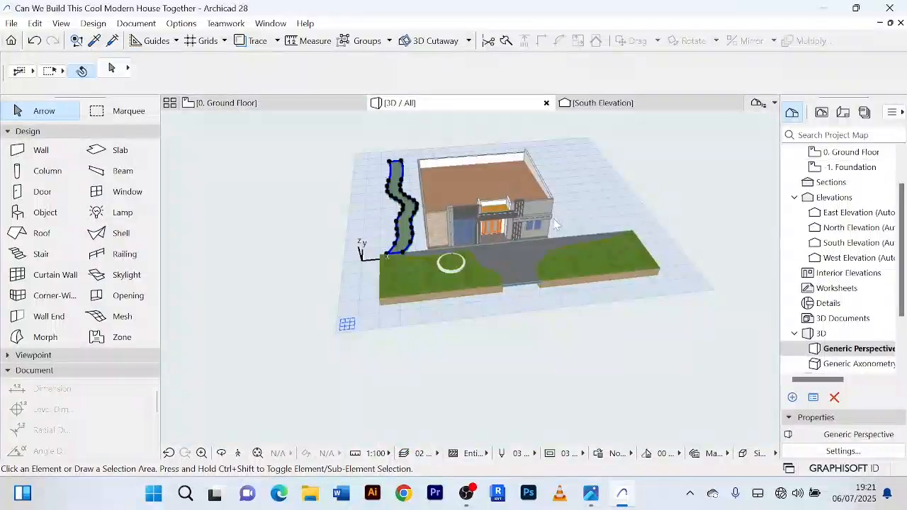
left_click(663, 220)
scroll(631, 264, "down", 1)
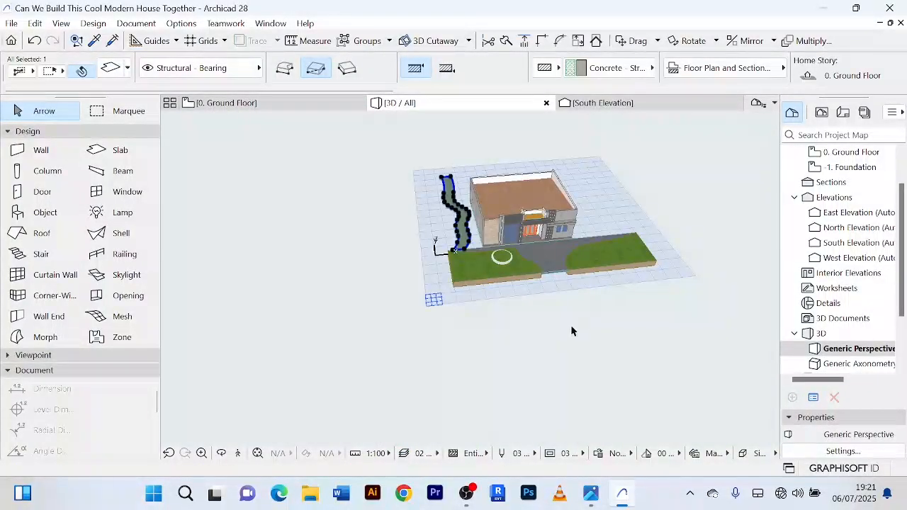
middle_click_drag(570, 324, 498, 336, "shift")
scroll(436, 215, "up", 2)
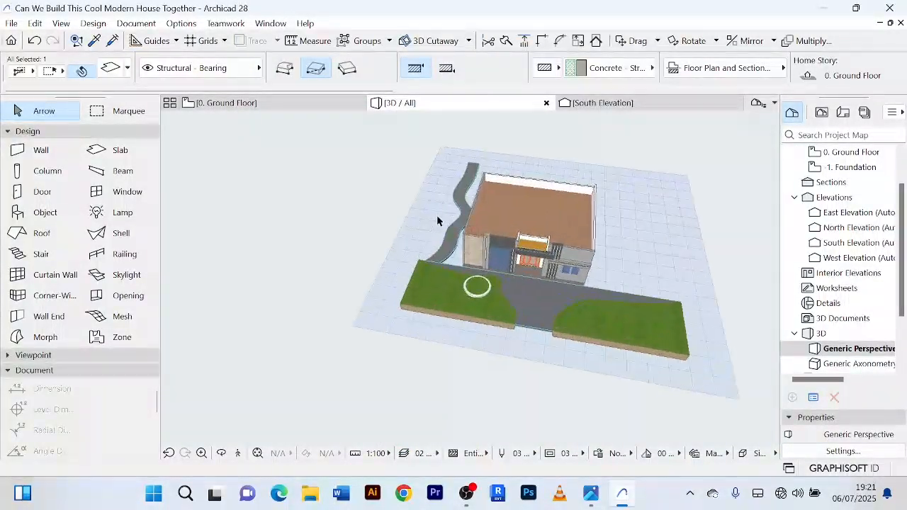
left_click(290, 147)
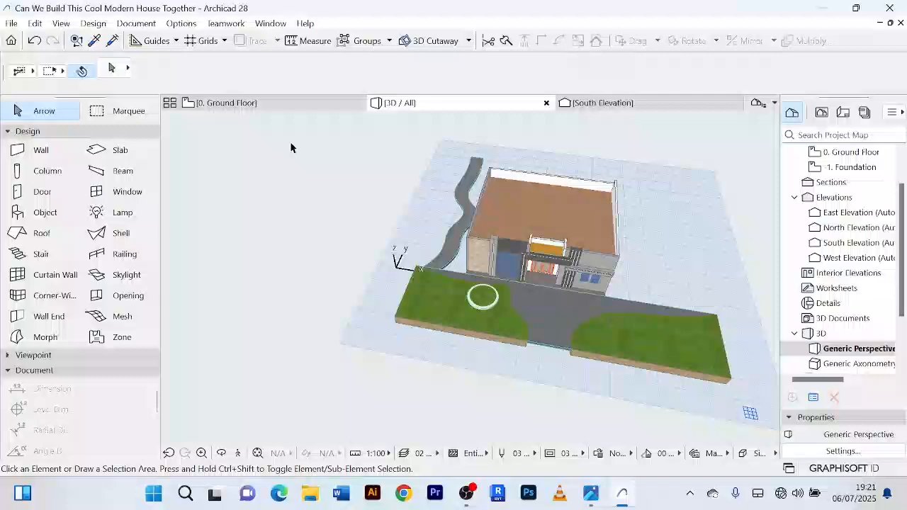
left_click(276, 104)
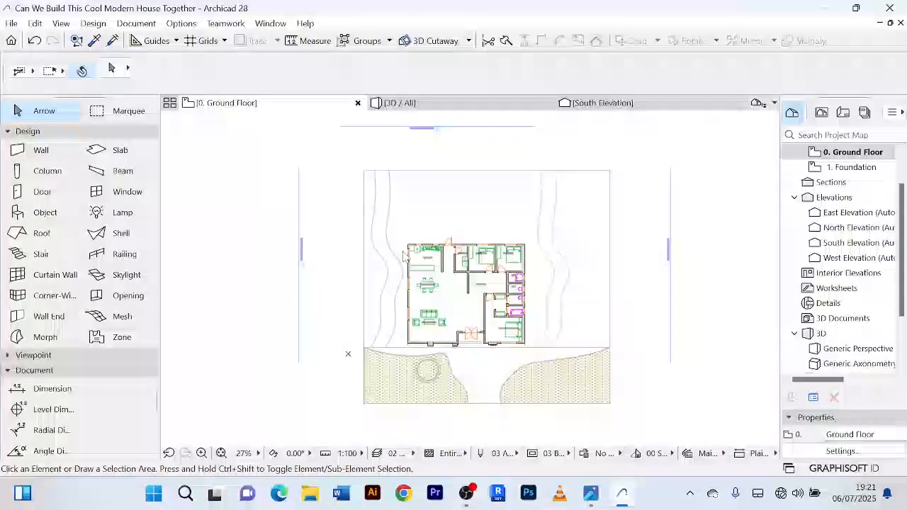
left_click(528, 219)
key("Delete")
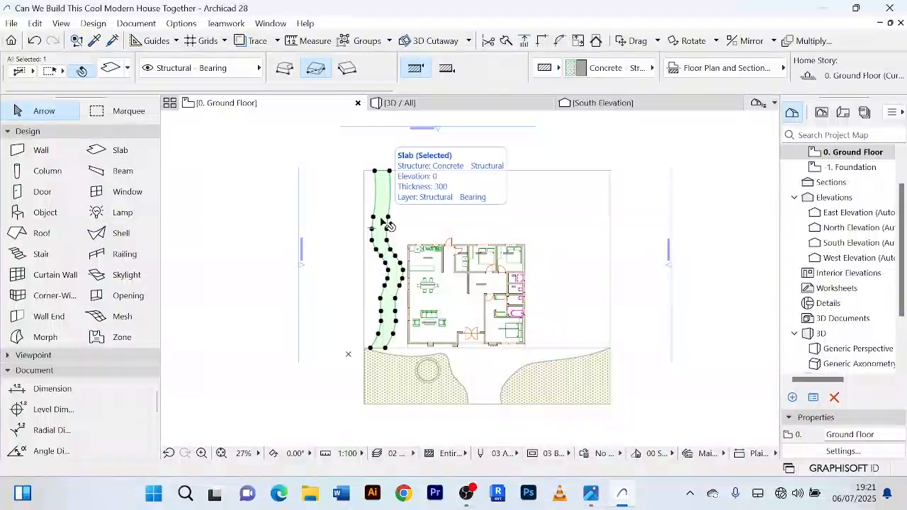
Copy the curved path slab about 21193 mm horizontally to the east side of the house and view it in 3D.
key("ctrl+shift+d")
left_click(381, 217)
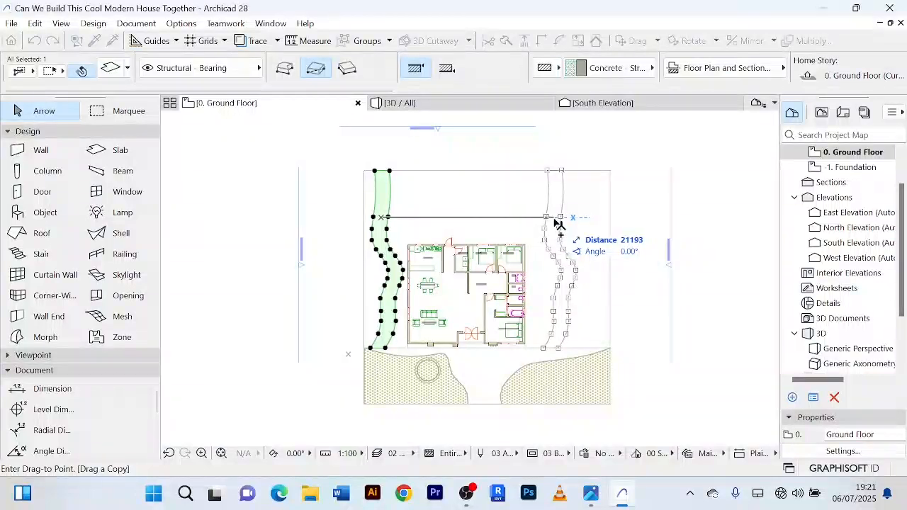
left_click(556, 222)
left_click(632, 210)
left_click(456, 108)
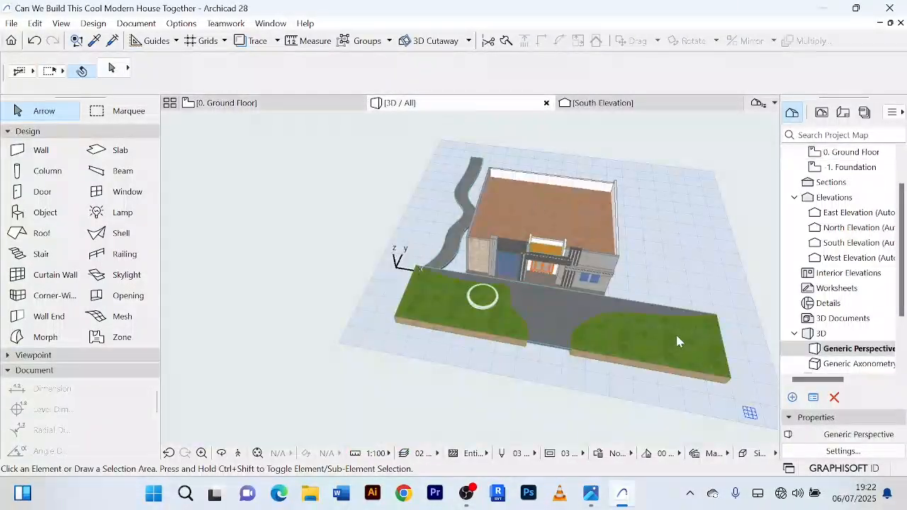
middle_click_drag(676, 333, 560, 365, "shift")
Draw a line on the ground floor plan from the east path's upper outer corner to the site's northeast corner.
left_click(226, 103)
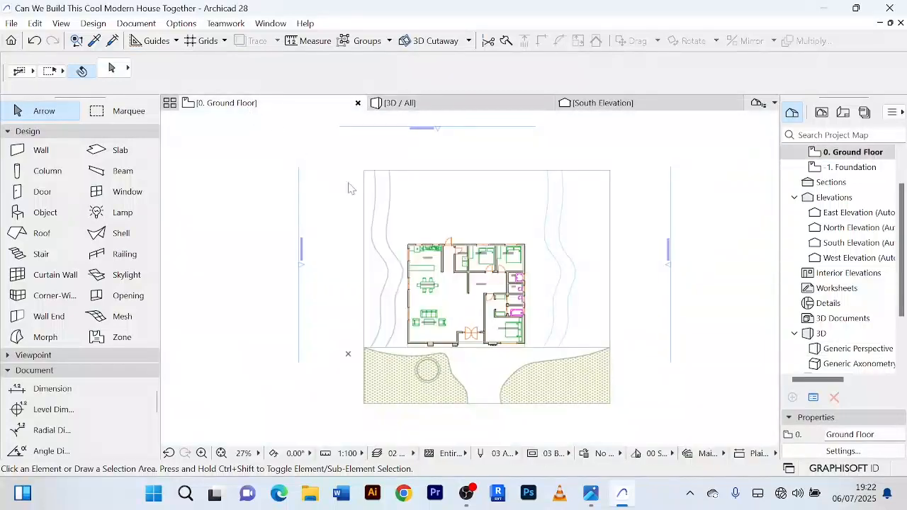
scroll(569, 256, "up", 3)
scroll(537, 291, "up", 3)
middle_click_drag(536, 289, 472, 282)
scroll(497, 305, "down", 4)
scroll(480, 339, "up", 3)
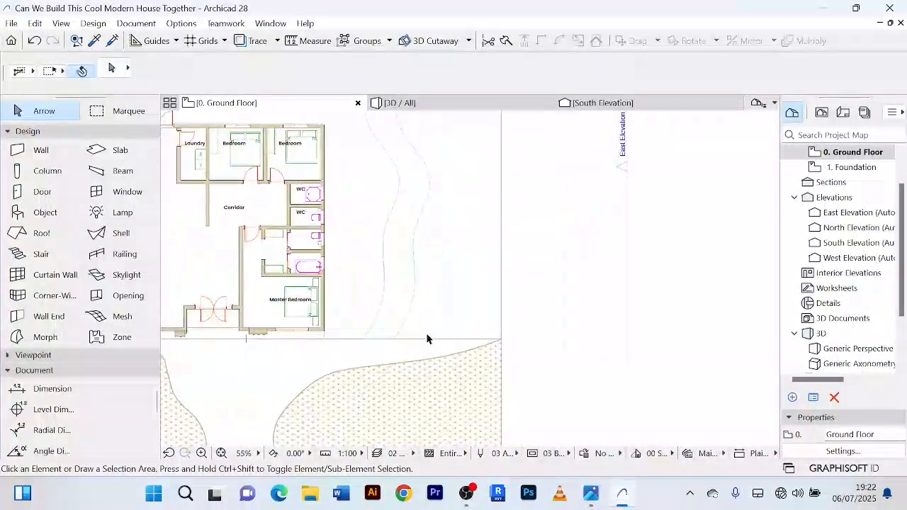
scroll(500, 331, "down", 5)
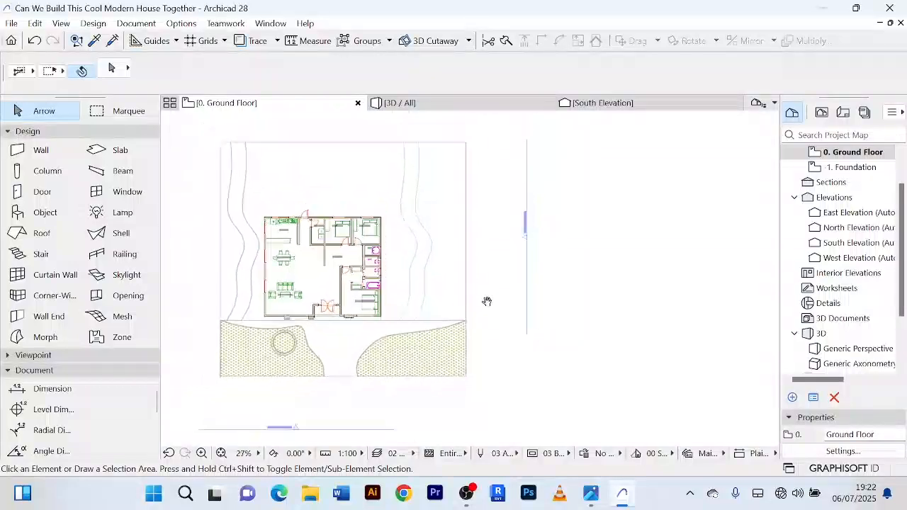
left_click(18, 129)
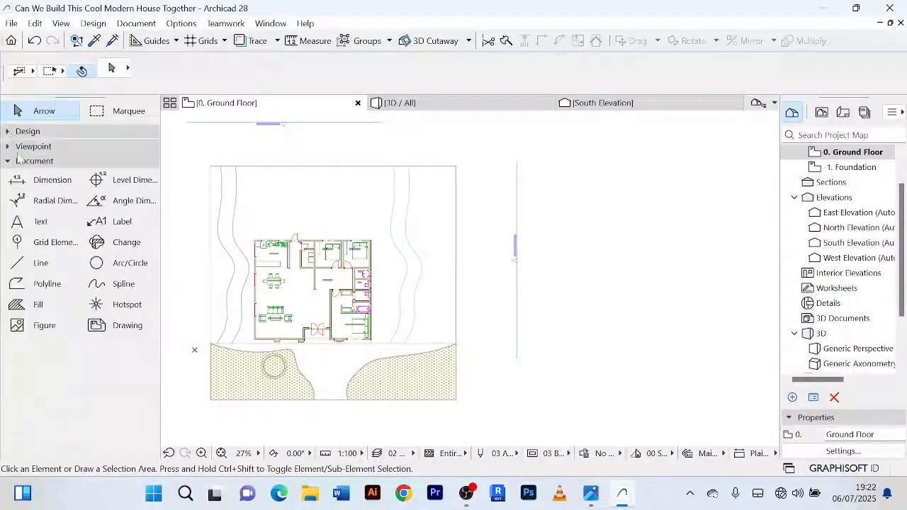
left_click(41, 263)
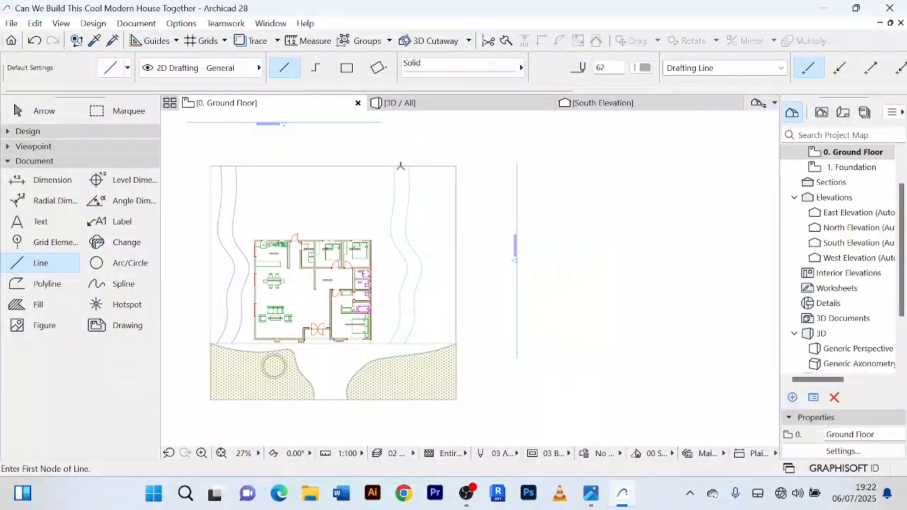
scroll(401, 166, "up", 5)
left_click(414, 166)
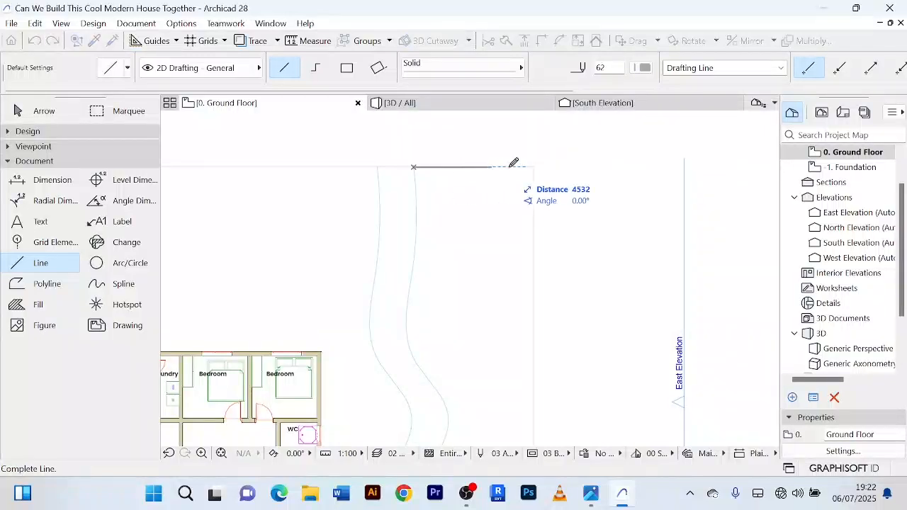
left_click(535, 167)
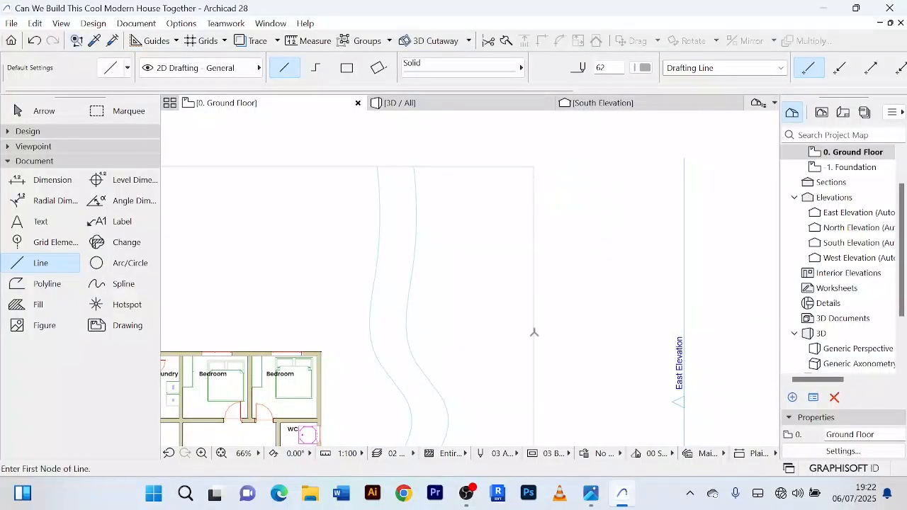
Draw a 21777 mm line down the site's east boundary and another from its south end to the east path's lower outer corner.
left_click(536, 167)
scroll(550, 307, "down", 4)
scroll(541, 290, "up", 6)
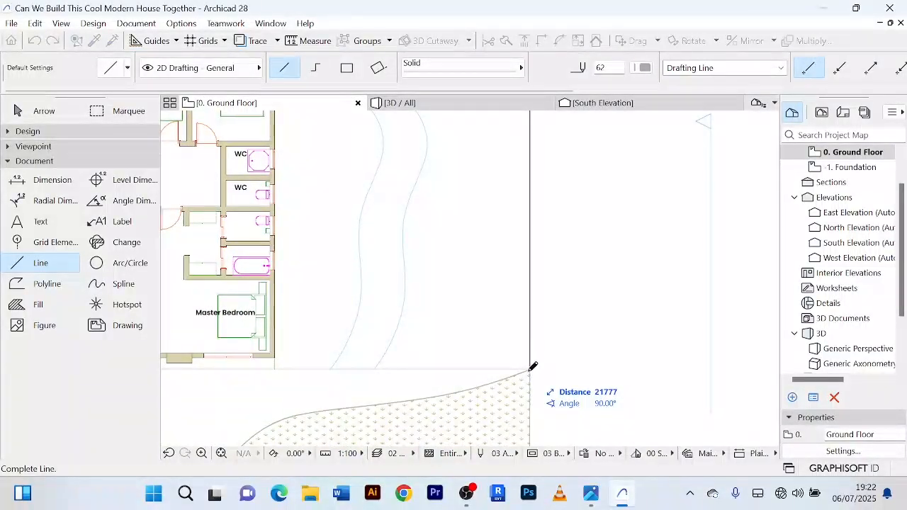
left_click(533, 367)
scroll(533, 367, "up", 2)
left_click(531, 369)
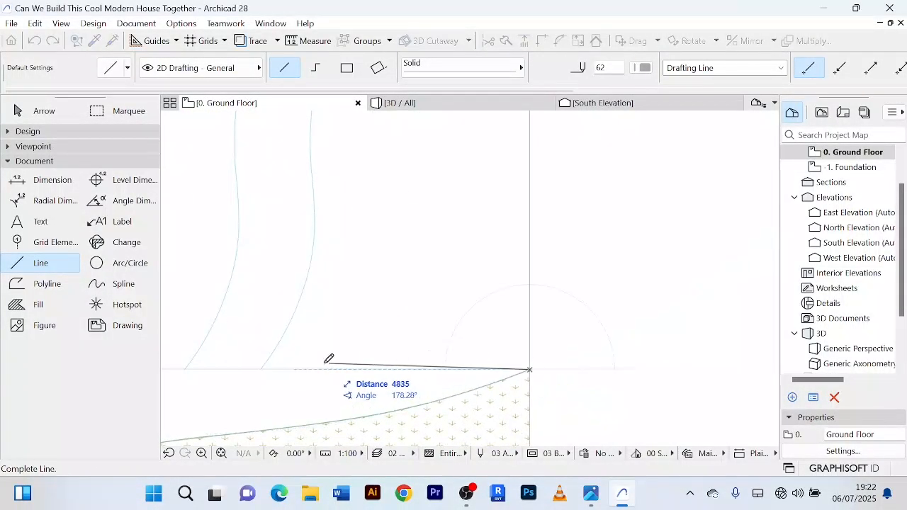
left_click(262, 366)
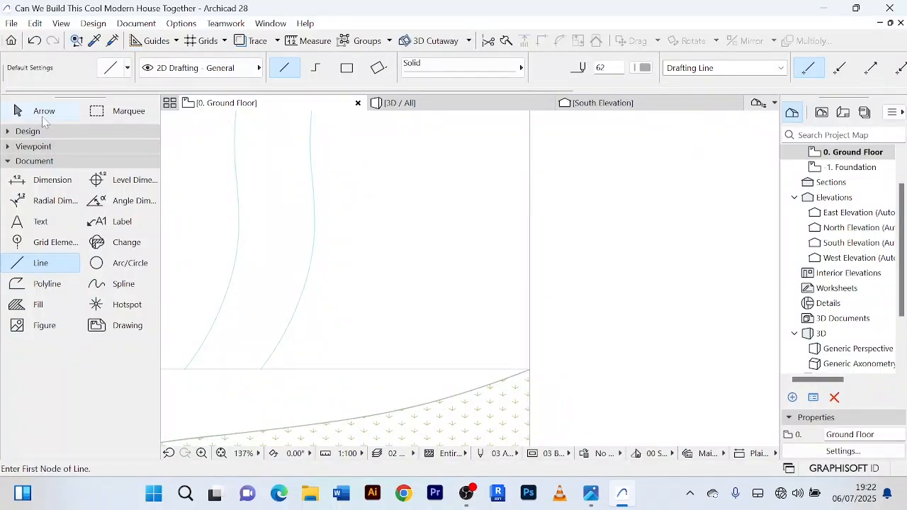
Examine the east and west curved path slabs by selecting each in turn on the ground floor plan.
left_click(42, 116)
left_click(316, 237)
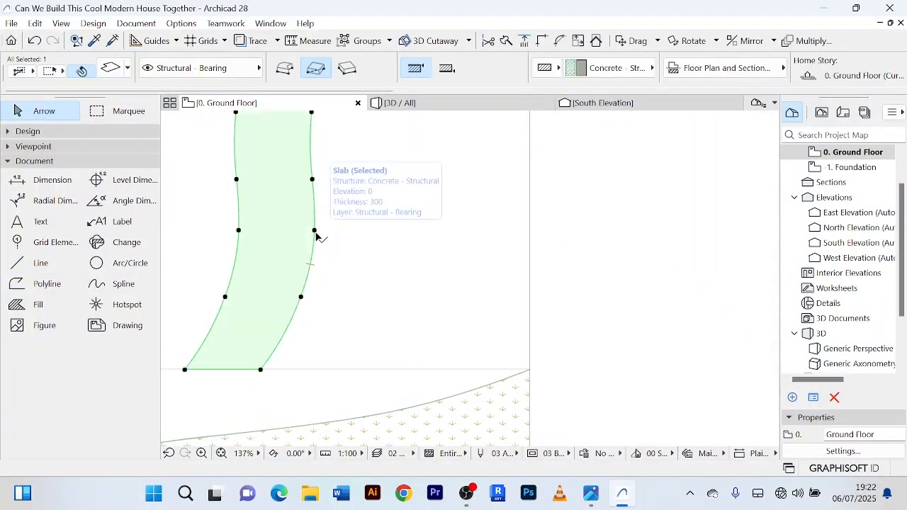
scroll(323, 238, "down", 10)
middle_click_drag(485, 228, 578, 219)
scroll(503, 244, "up", 3)
left_click(547, 221)
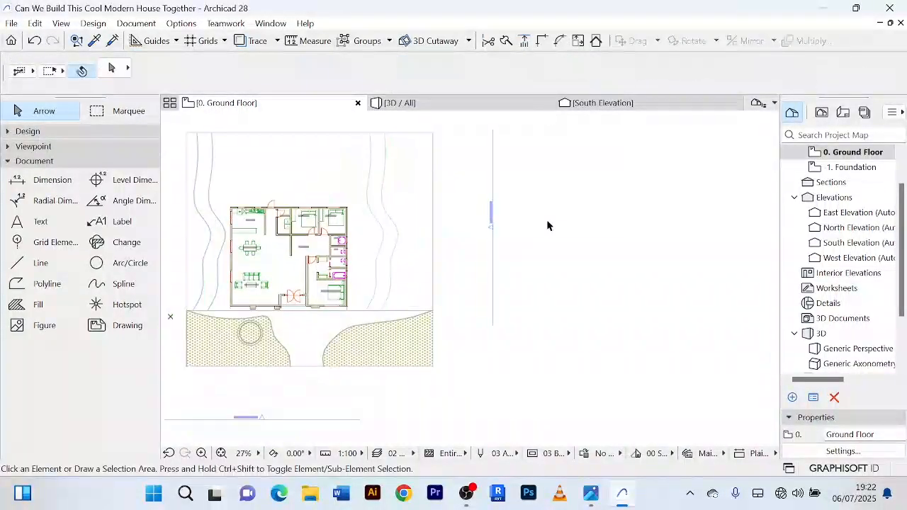
left_click(207, 190)
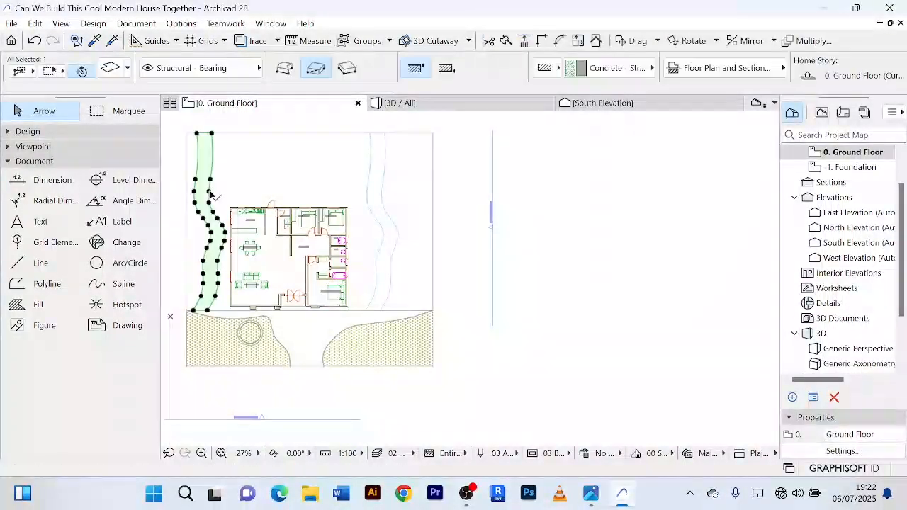
scroll(290, 178, "down", 3)
scroll(416, 199, "up", 4)
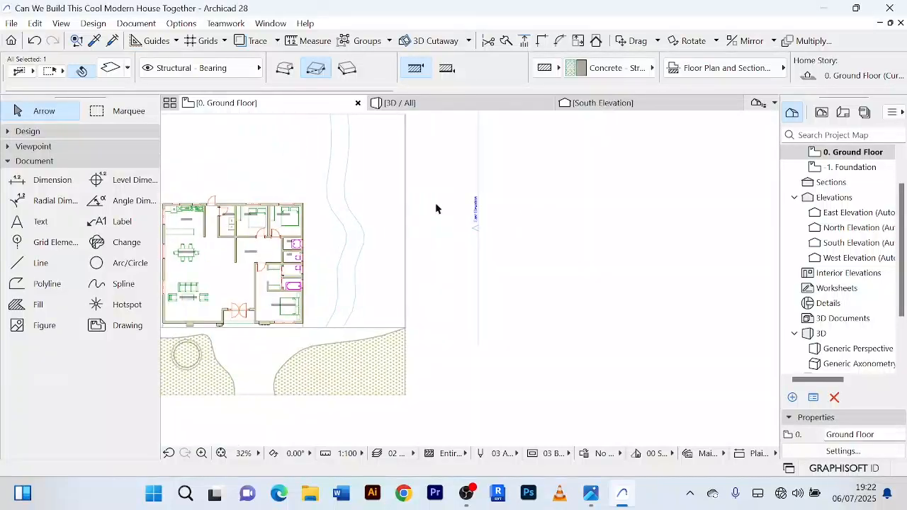
left_click(525, 183)
left_click(345, 192)
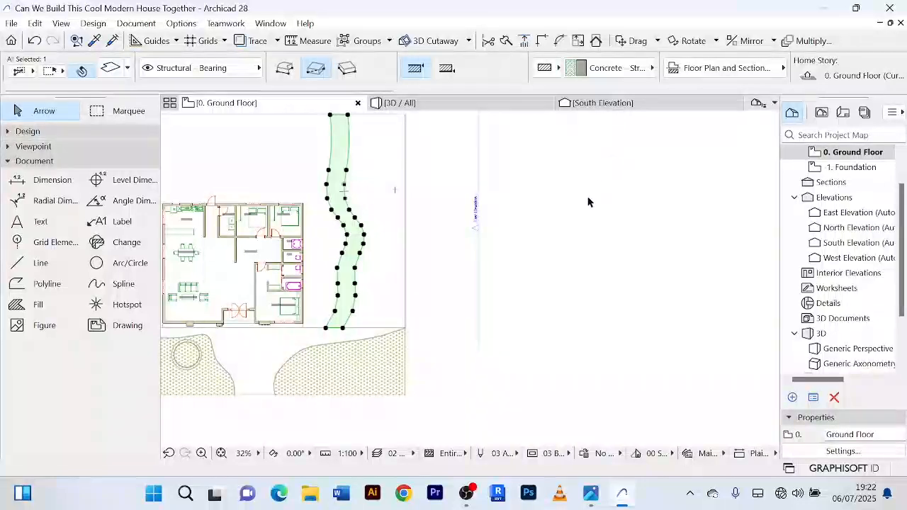
scroll(589, 200, "down", 3)
scroll(318, 163, "up", 4)
middle_click_drag(389, 177, 283, 172)
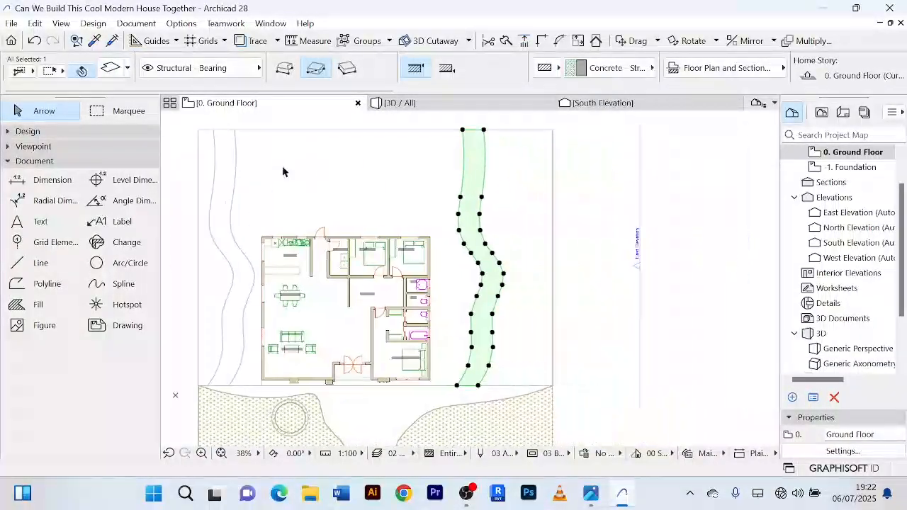
scroll(579, 182, "down", 2)
middle_click_drag(579, 182, 525, 172)
scroll(525, 171, "up", 2)
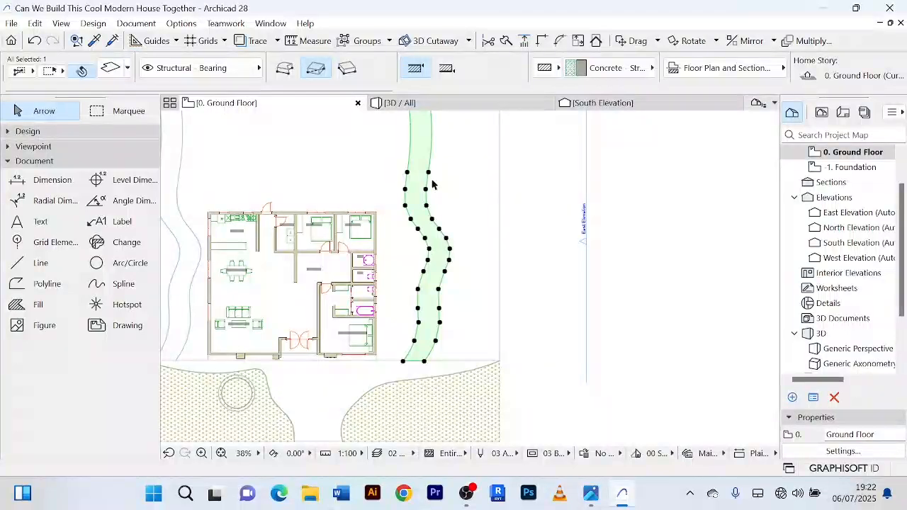
scroll(433, 184, "down", 2)
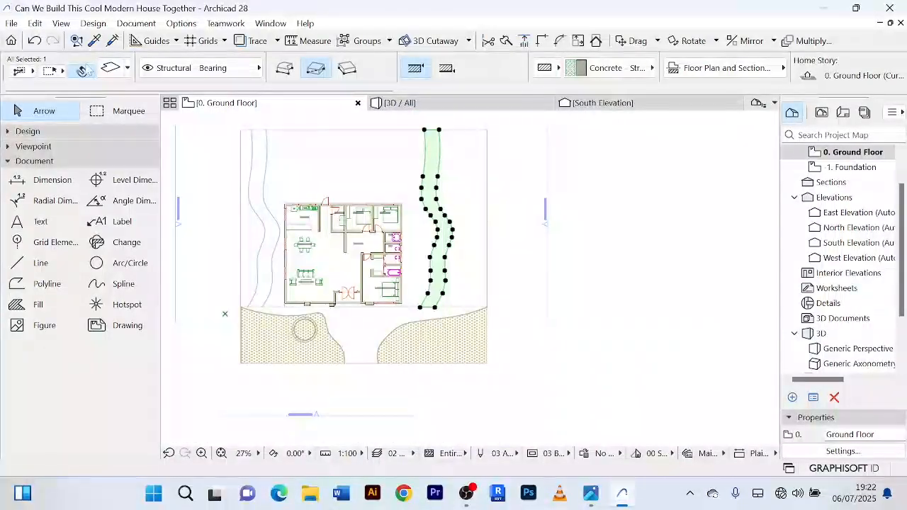
Undo the east boundary lines, the east path slab copy and the deletion of the copied path outline.
left_click(34, 40)
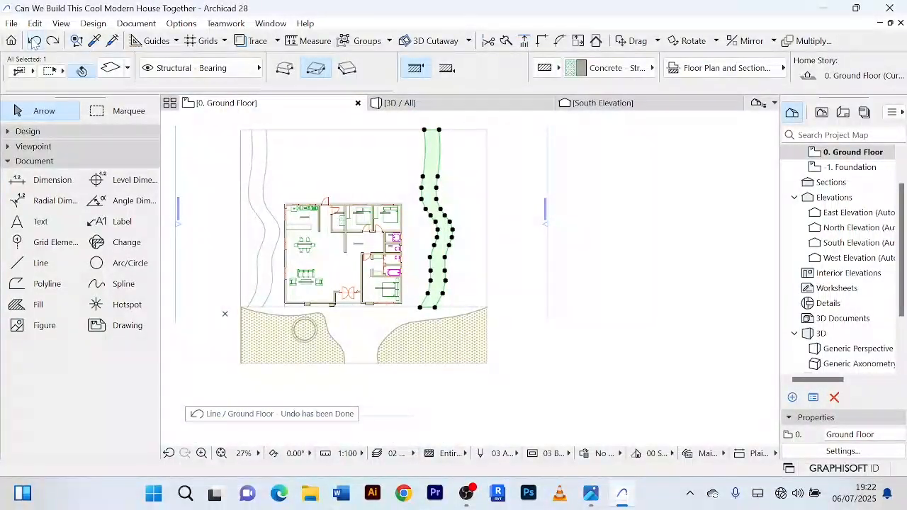
left_click(34, 40)
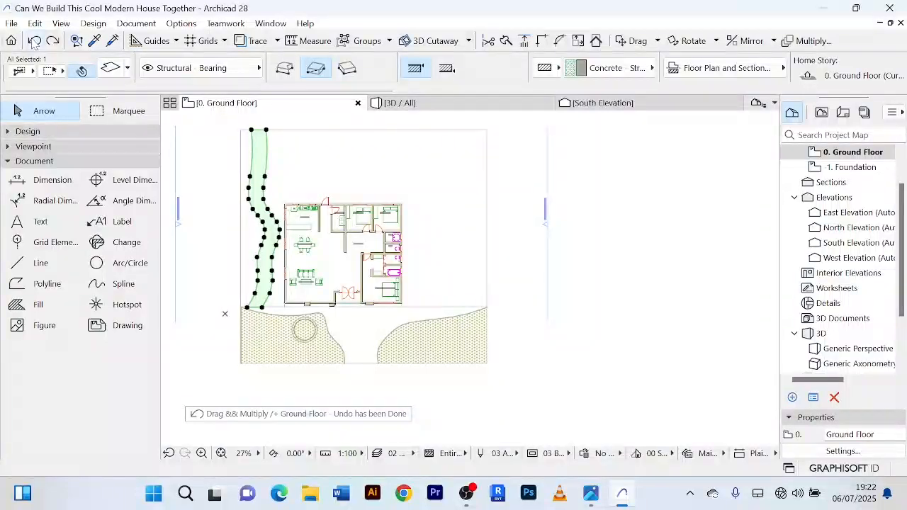
left_click(34, 40)
left_click(506, 192)
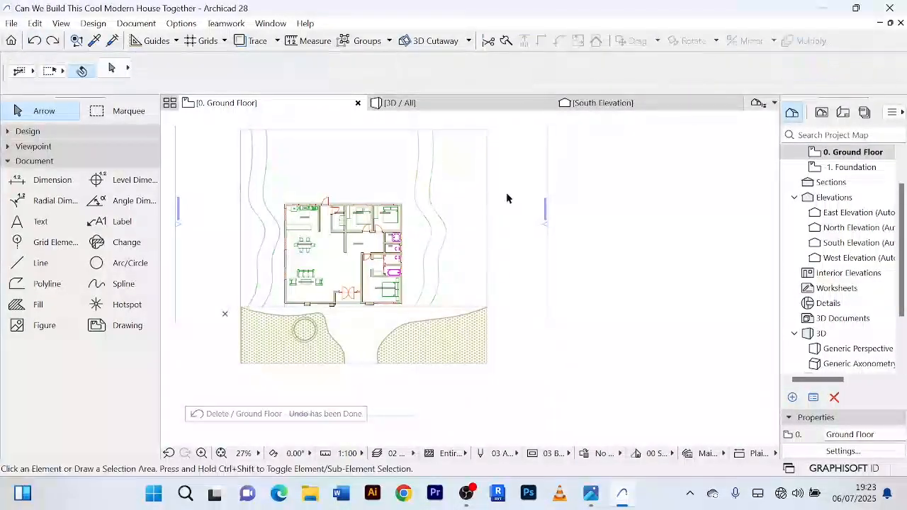
Create a slab from the east path outline, using its two spline curves and both end lines as the contour.
left_click(428, 183)
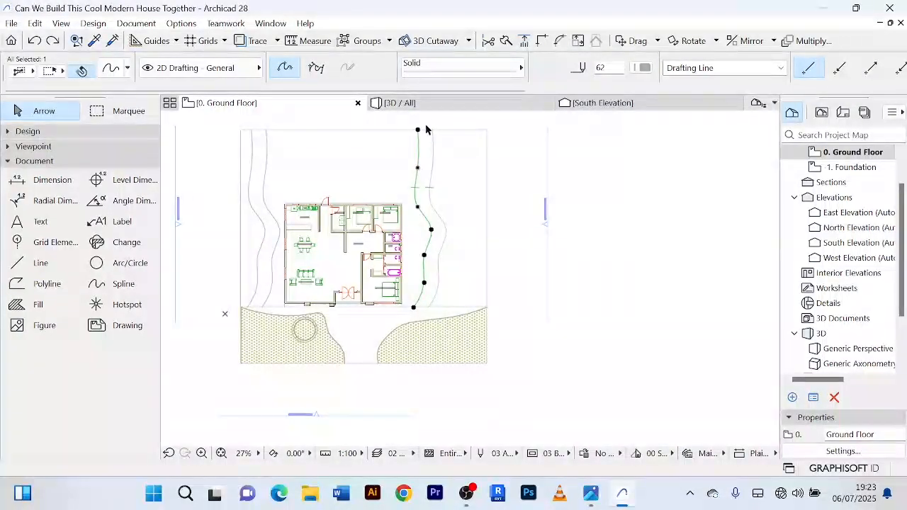
scroll(454, 146, "up", 4)
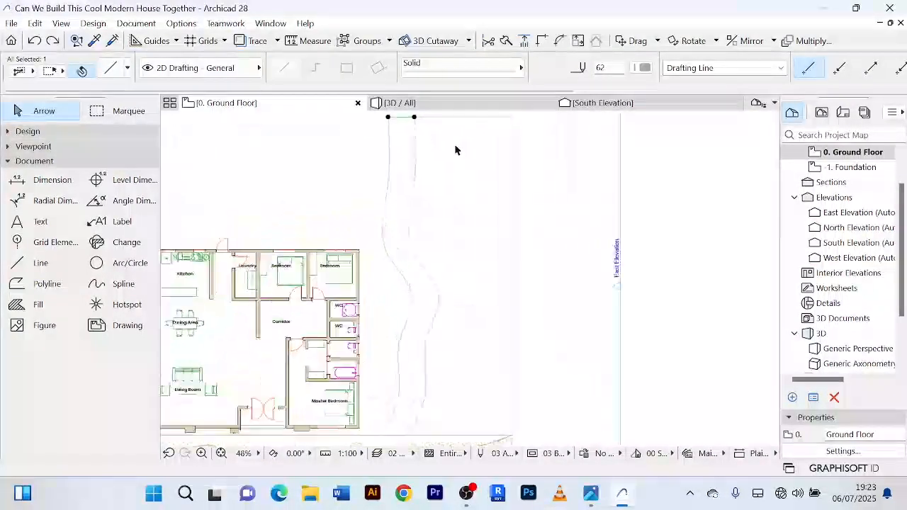
middle_click_drag(451, 405, 529, 279)
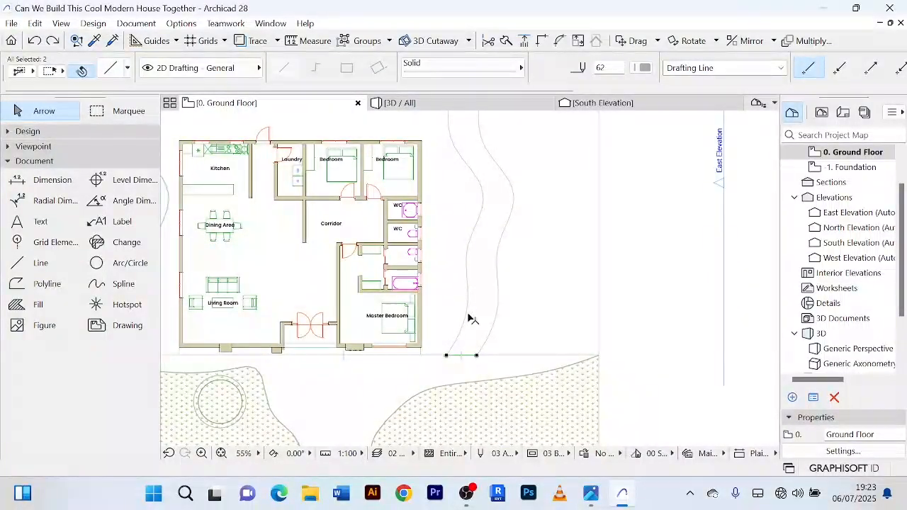
left_click(469, 319, "shift")
left_click(496, 304, "shift")
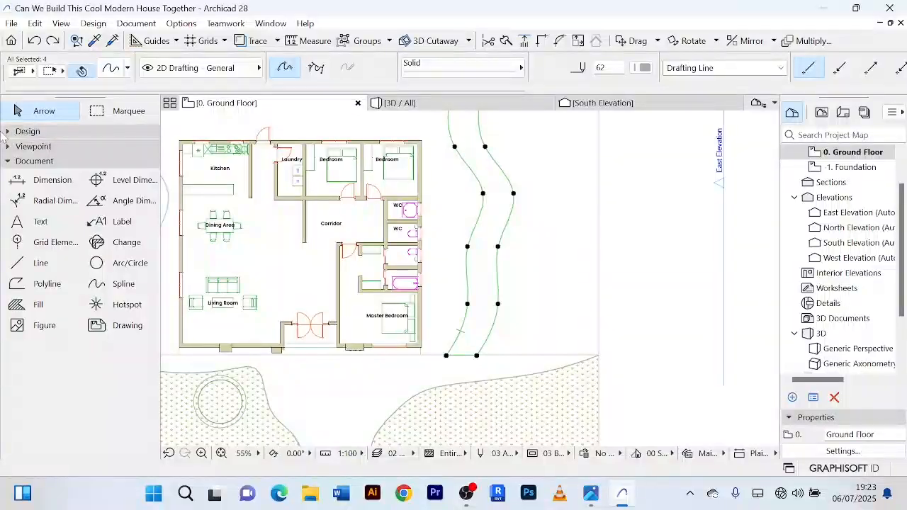
left_click(7, 132)
left_click(113, 149)
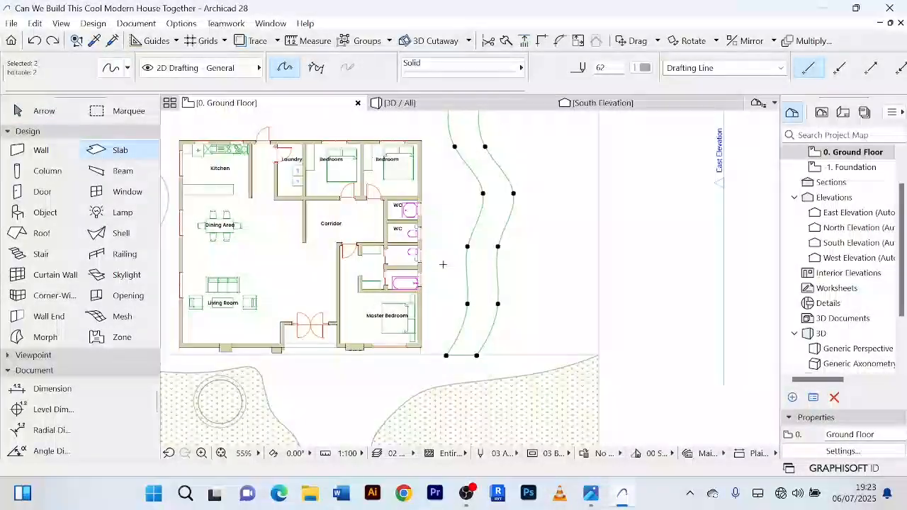
key("space")
left_click(488, 227)
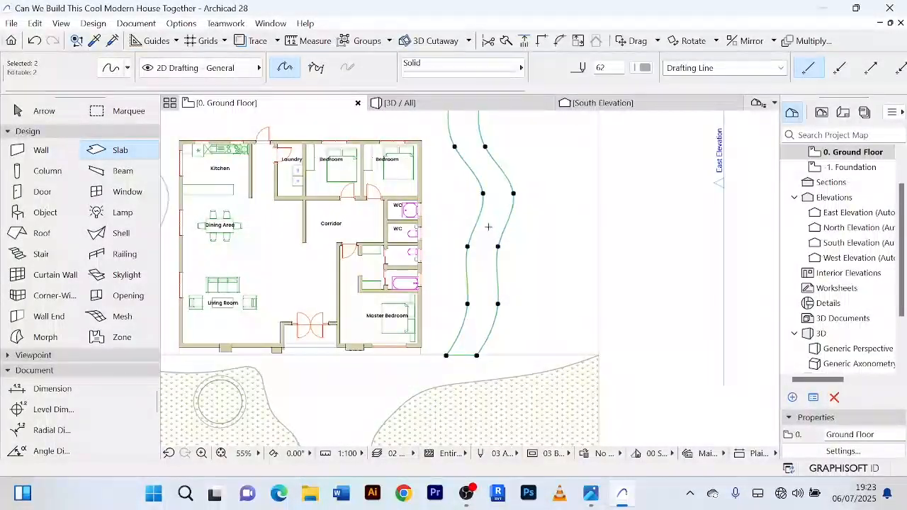
Inspect the new east path slab and its elevation setting in 3D, and return to the ground floor plan.
left_click(47, 112)
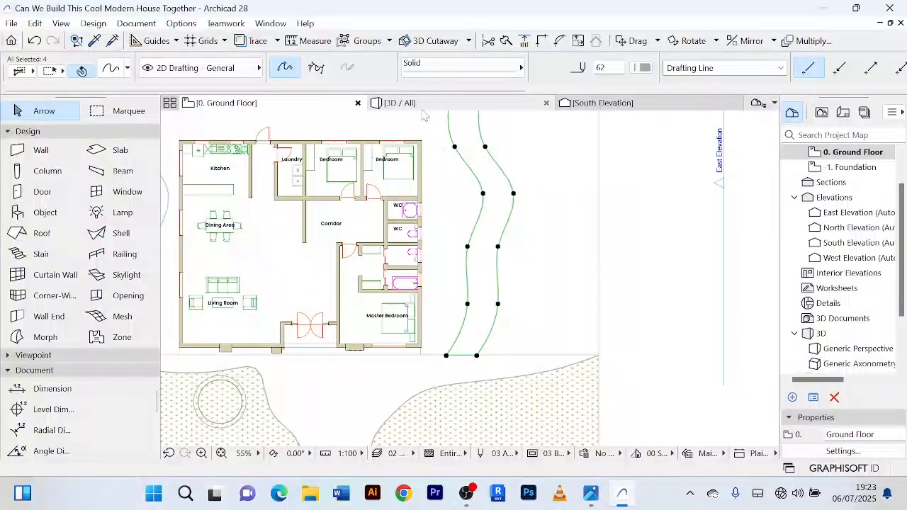
left_click(418, 104)
middle_click_drag(594, 196, 508, 215)
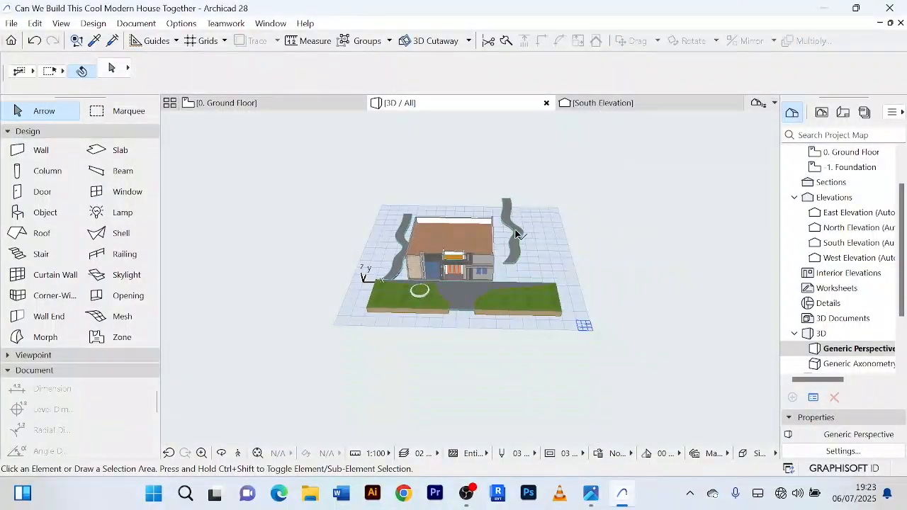
left_click(515, 234)
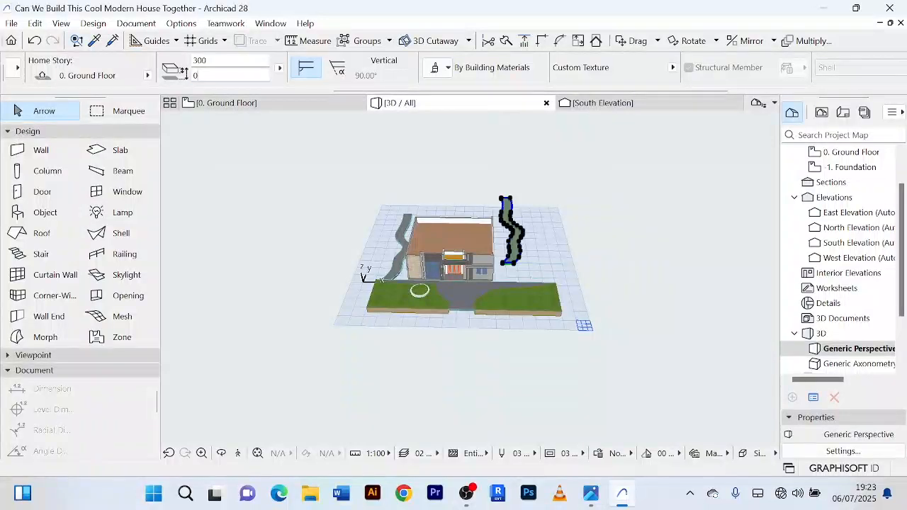
left_click(225, 103)
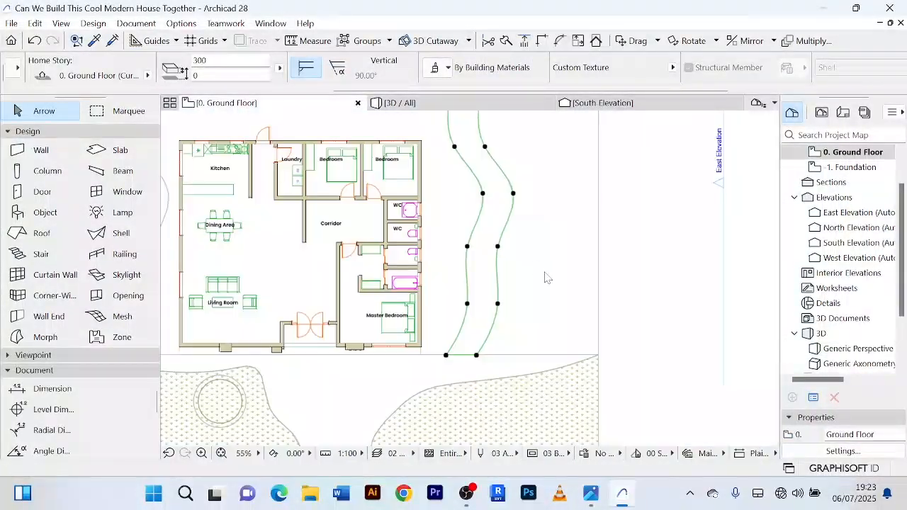
left_click(648, 246)
scroll(652, 243, "down", 3)
middle_click_drag(651, 243, 540, 281)
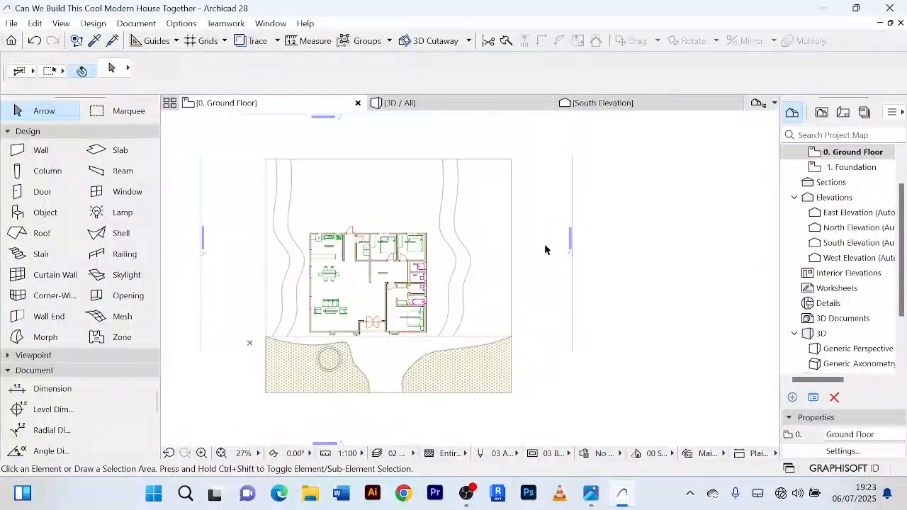
Draw a horizontal line on the ground floor plan from the east path's upper outer corner to the site's northeast corner.
left_click(9, 132)
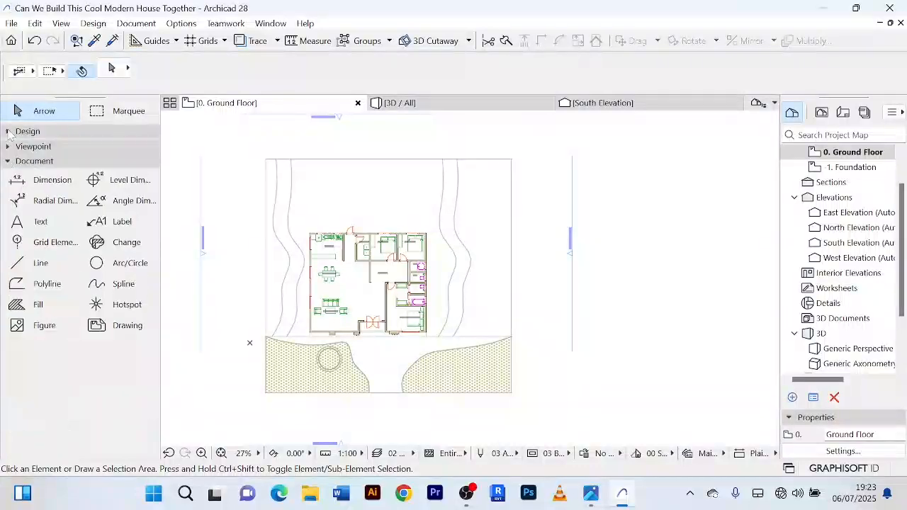
left_click(41, 262)
scroll(482, 174, "up", 3)
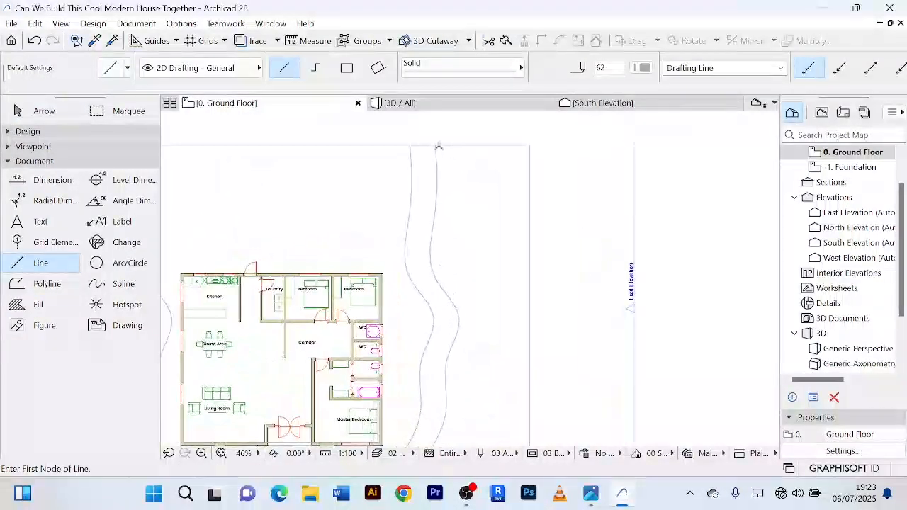
left_click(436, 144)
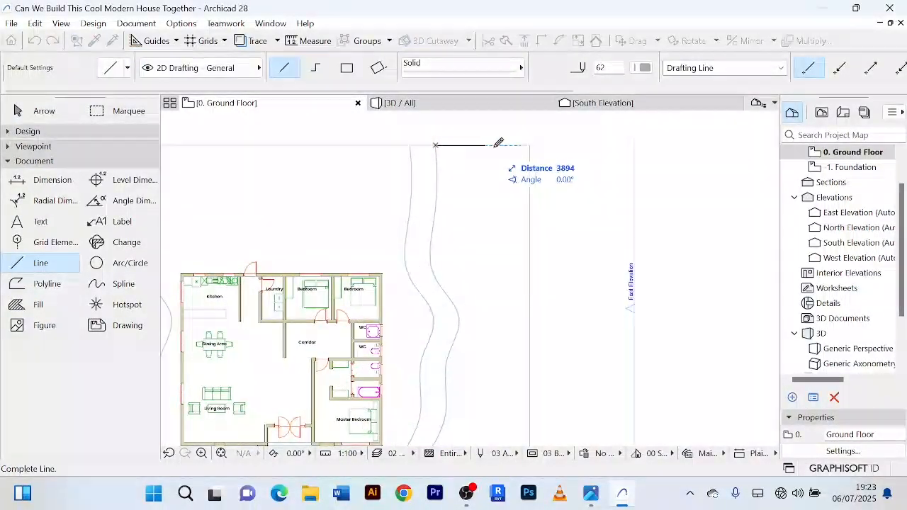
left_click(531, 145)
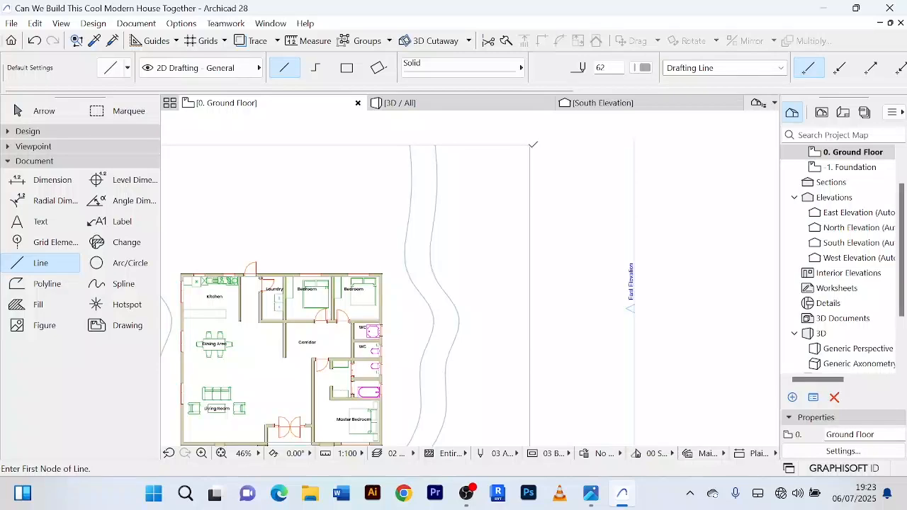
Draw a 21777 mm line down the east boundary and a 7203 mm line from the path's lower outer corner to that boundary.
scroll(565, 304, "down", 3)
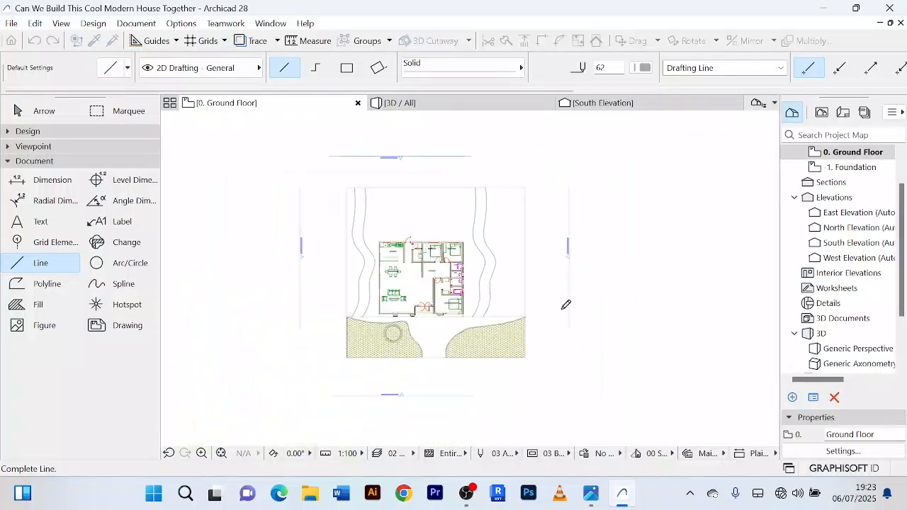
scroll(527, 265, "up", 4)
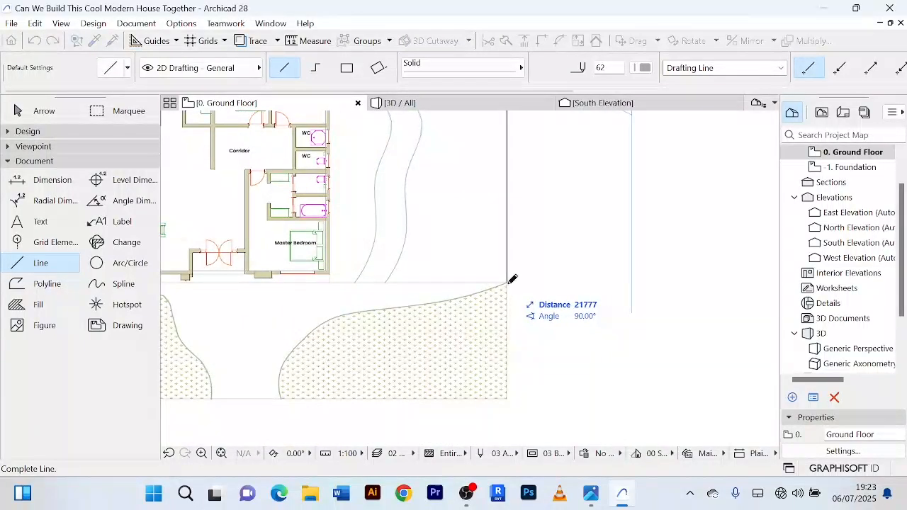
left_click(508, 283)
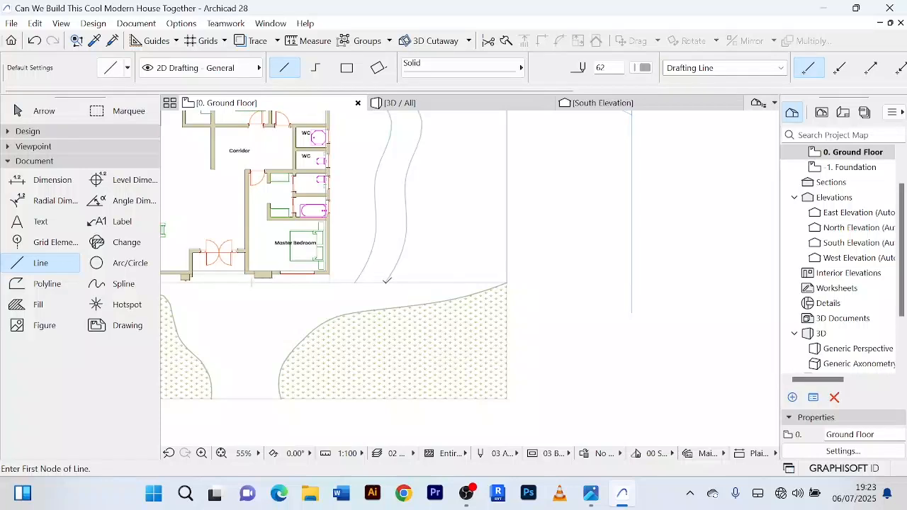
left_click(386, 282)
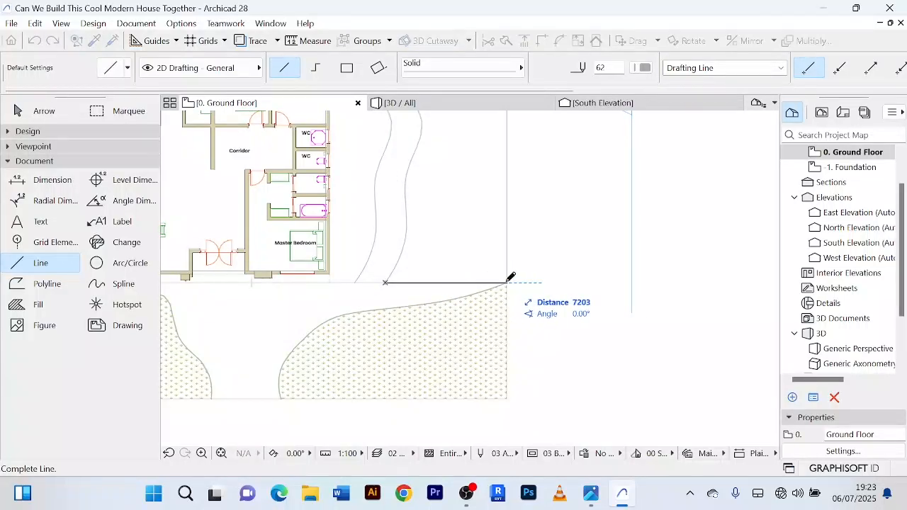
Select the outline of the area east of the path: its bottom, east and top lines plus the path's outer spline.
left_click(55, 111)
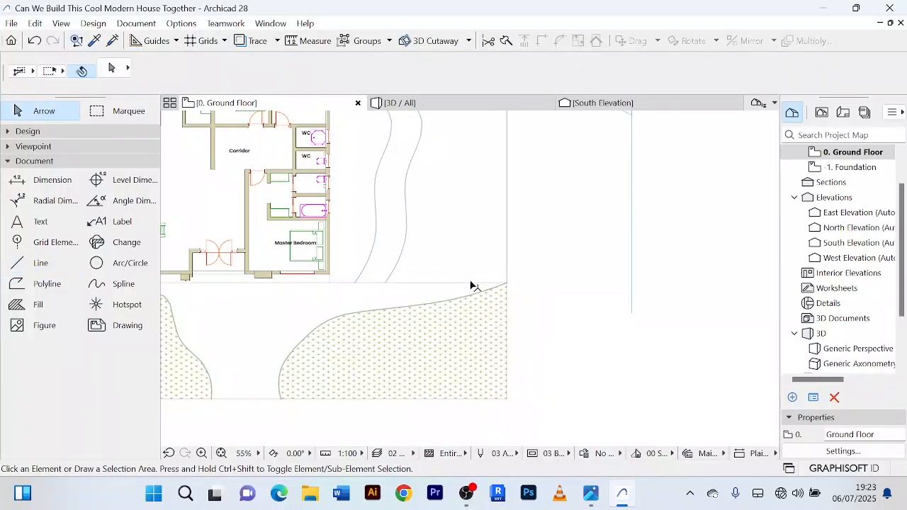
left_click(472, 282)
left_click(508, 235, "shift")
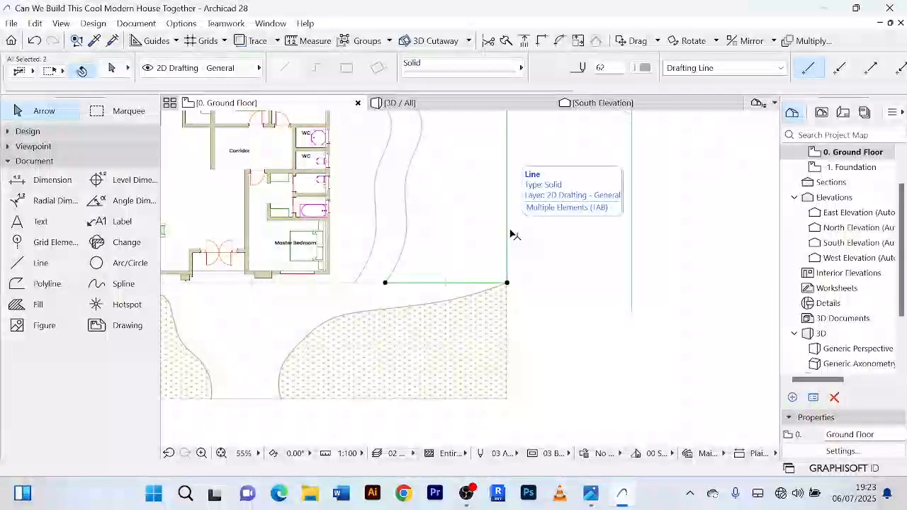
middle_click_drag(548, 205, 551, 343)
scroll(557, 286, "down", 3)
middle_click_drag(559, 279, 550, 337)
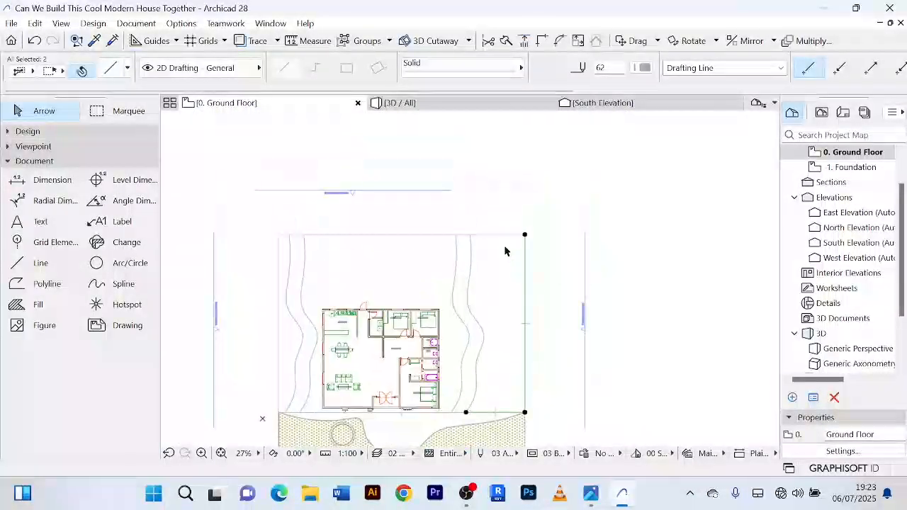
scroll(465, 274, "up", 2)
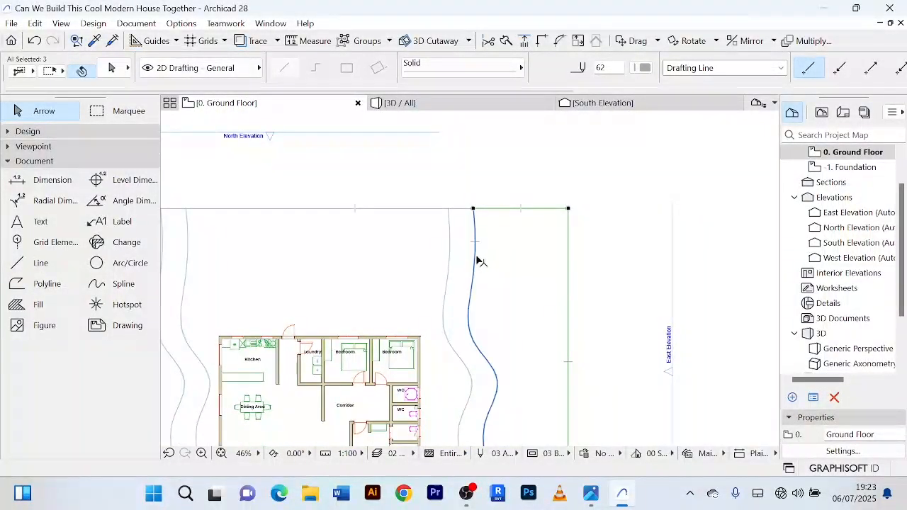
scroll(501, 253, "down", 4)
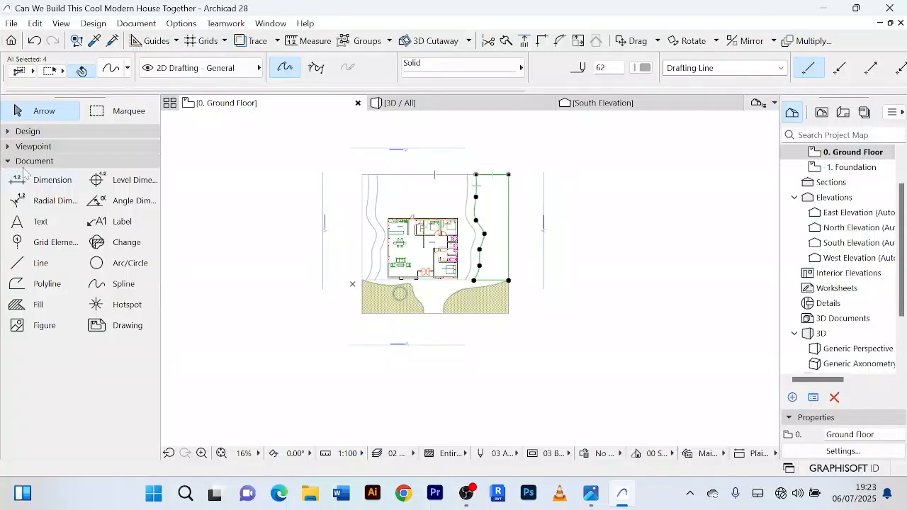
Create a mesh over the area between the east path and the east boundary, using the selected outline as its contour.
left_click(8, 161)
left_click(12, 133)
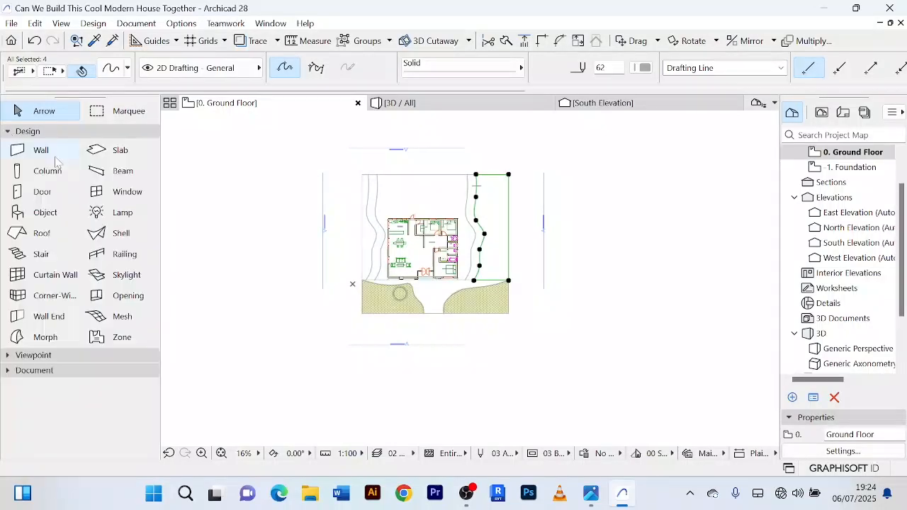
left_click(123, 317)
scroll(475, 249, "up", 5)
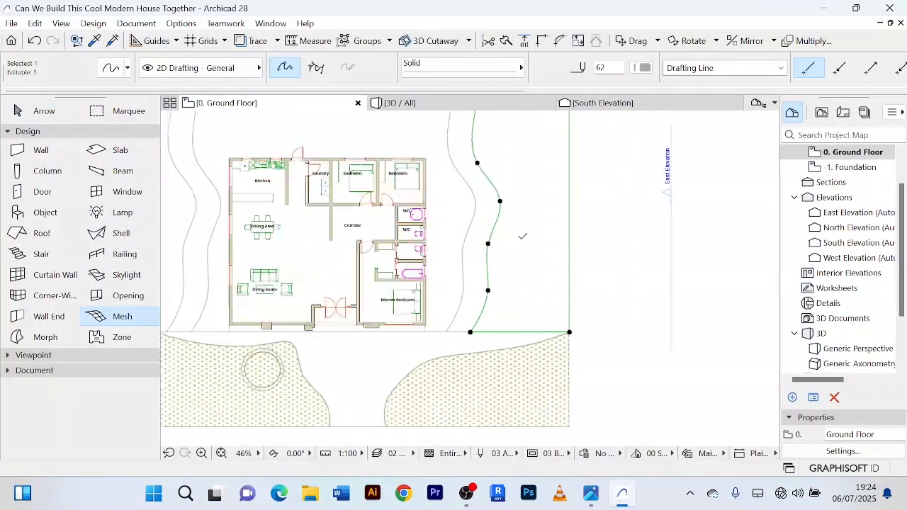
left_click(522, 239)
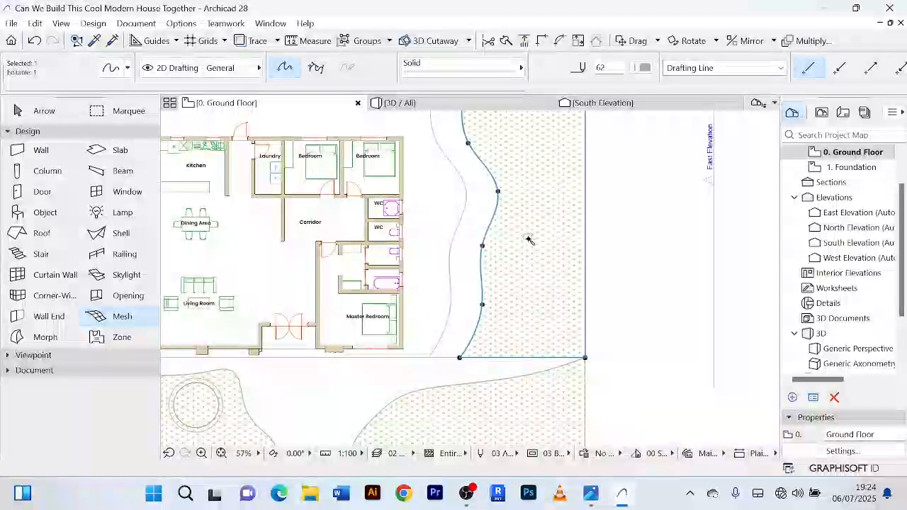
scroll(527, 238, "down", 4)
scroll(527, 238, "down", 2)
left_click(42, 111)
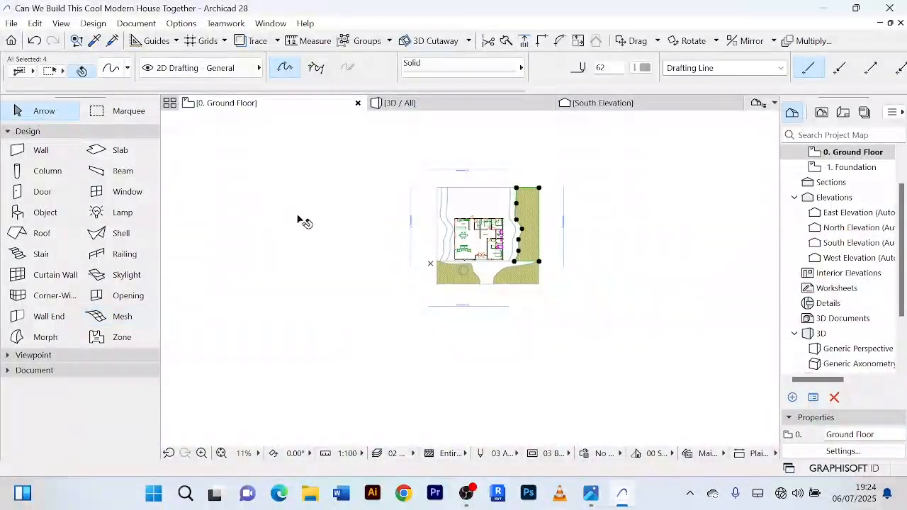
Inspect the new mesh east of the path in 3D, and return to the ground floor plan.
scroll(352, 214, "up", 3)
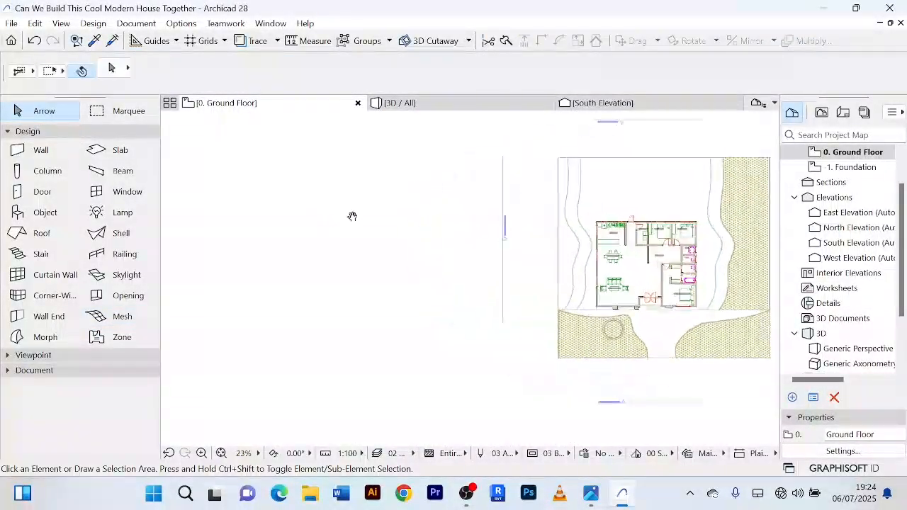
left_click(416, 107)
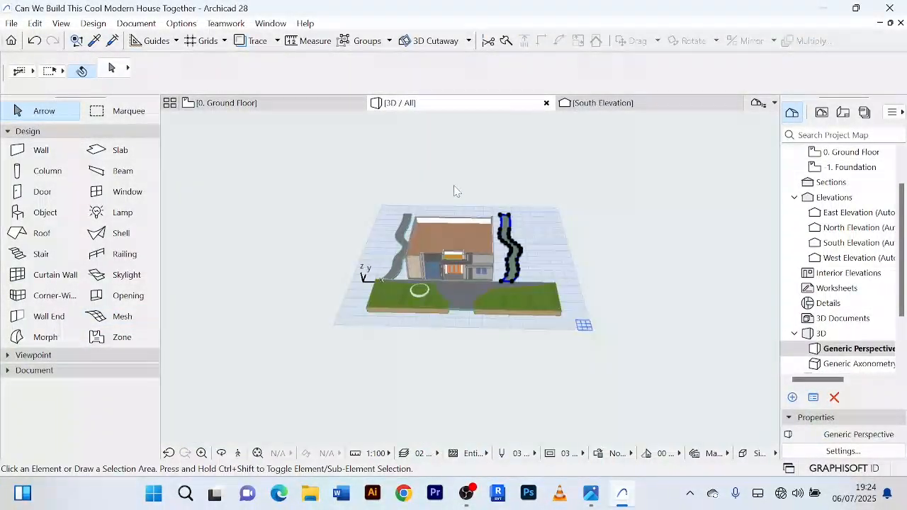
left_click(607, 216)
middle_click_drag(601, 214, 592, 292, "shift")
left_click(225, 103)
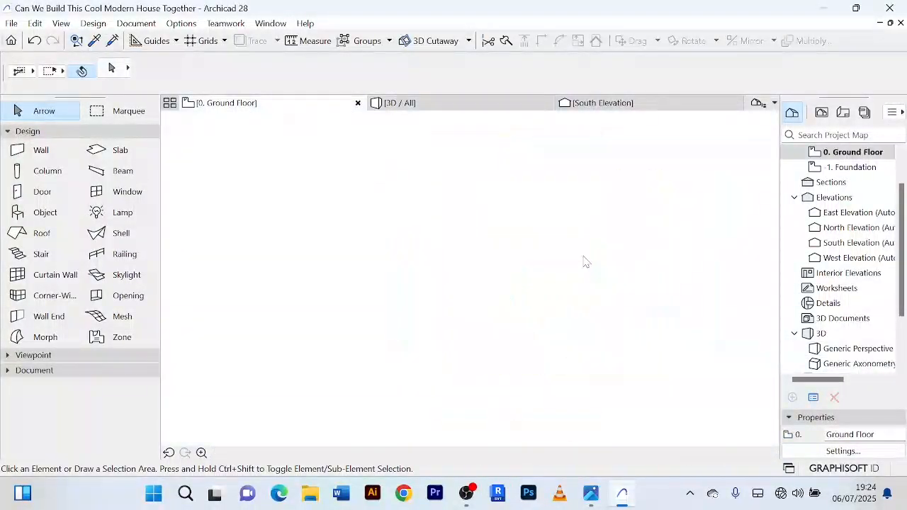
Draw a 21777 mm vertical line just outside the house's east wall, from the front site line up to the north boundary.
middle_click_drag(676, 227, 552, 204)
scroll(482, 250, "up", 4)
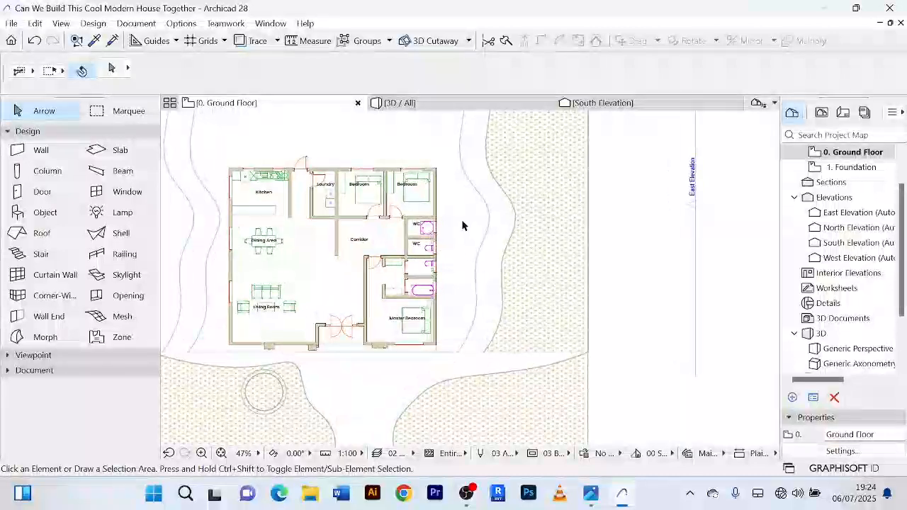
scroll(462, 225, "down", 2)
middle_click_drag(462, 227, 437, 271)
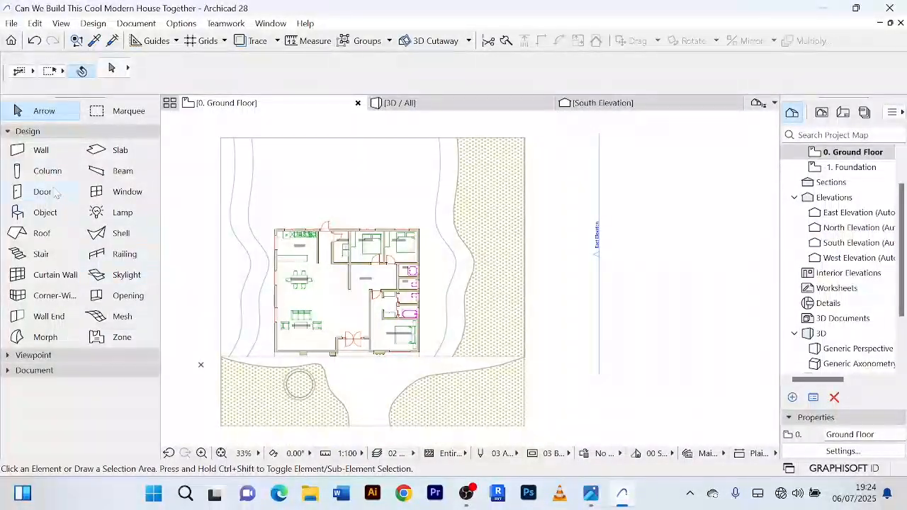
left_click(32, 369)
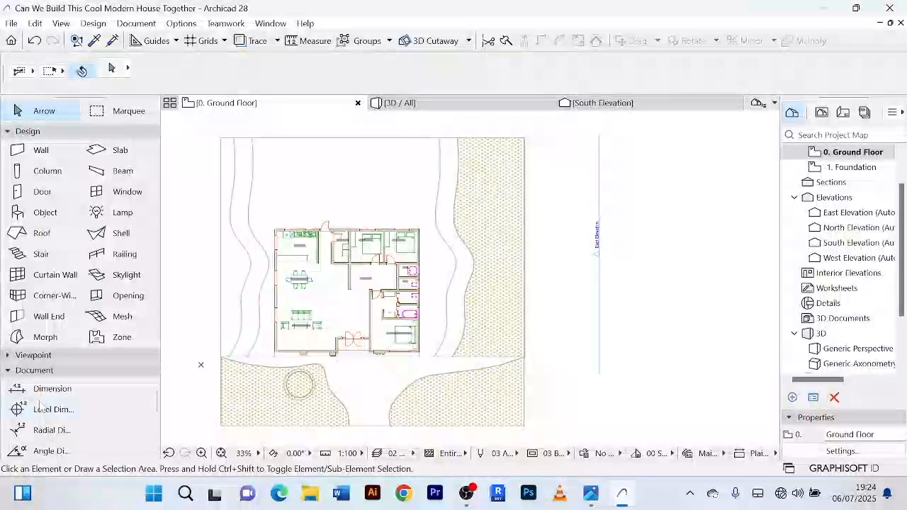
left_click(9, 132)
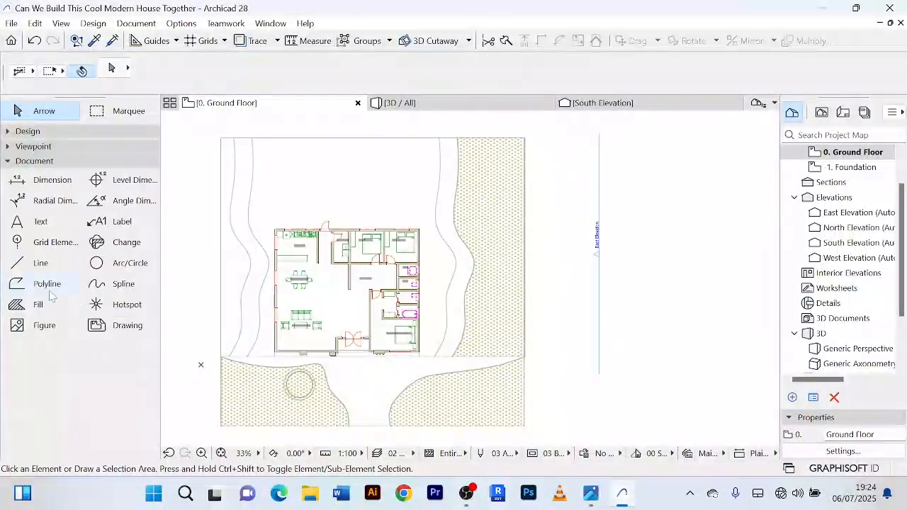
left_click(40, 263)
scroll(415, 357, "up", 5)
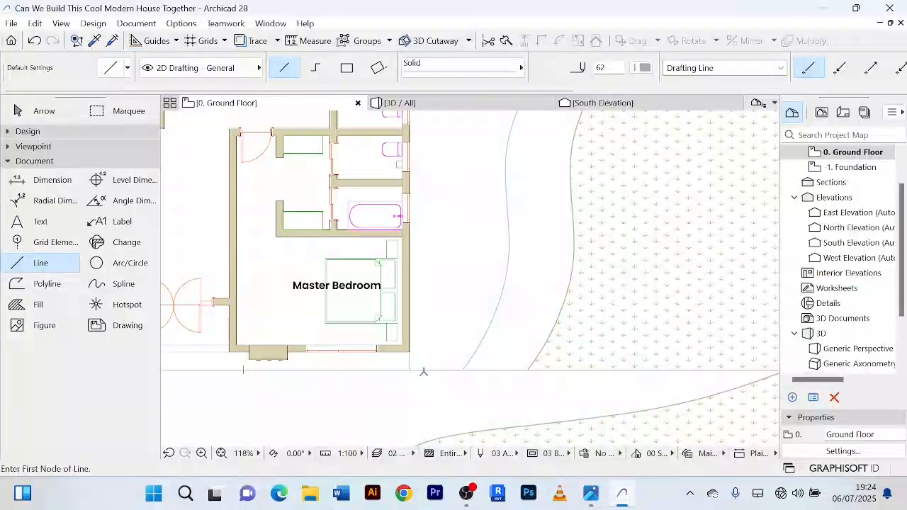
left_click(420, 372)
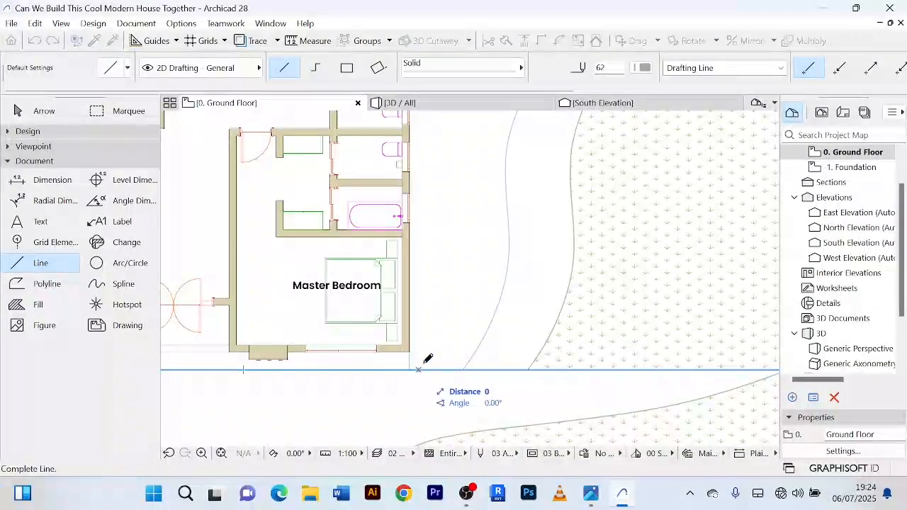
scroll(427, 360, "down", 5)
middle_click_drag(428, 358, 428, 278)
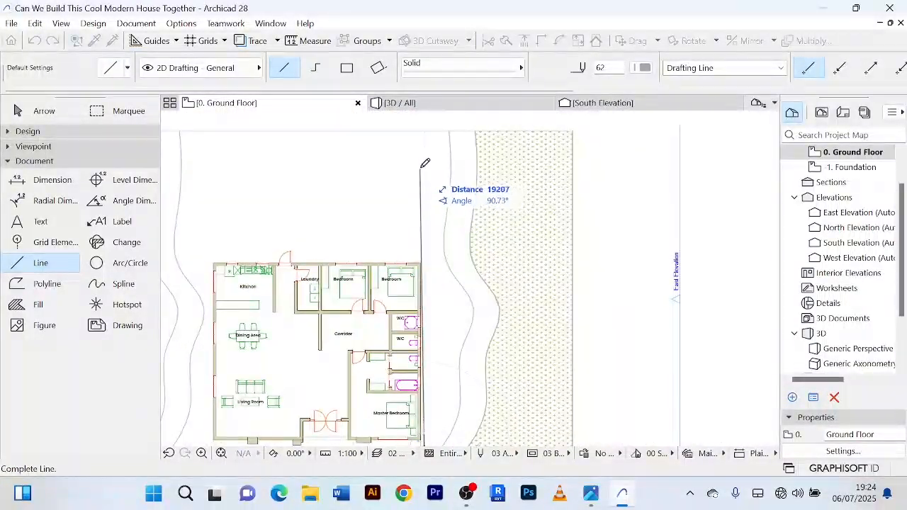
scroll(432, 190, "up", 2)
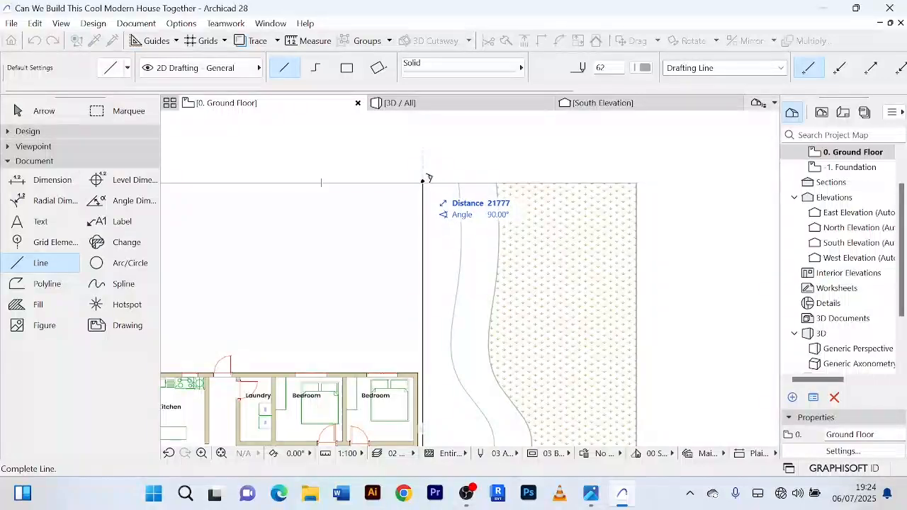
left_click(425, 181)
Join the vertical line to the east path's inner spline with a line along the north boundary and a 1226 mm line at the front.
scroll(423, 186, "up", 1)
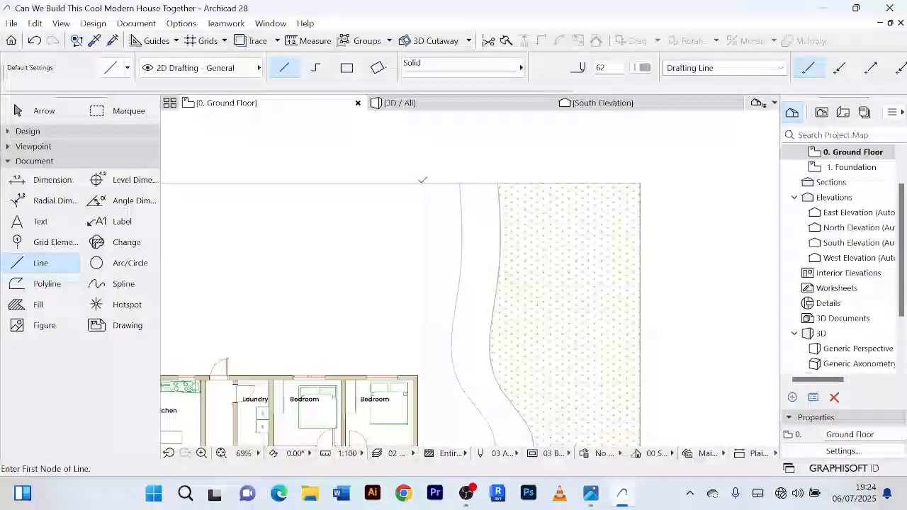
left_click(467, 183)
scroll(477, 177, "down", 5)
scroll(478, 382, "up", 6)
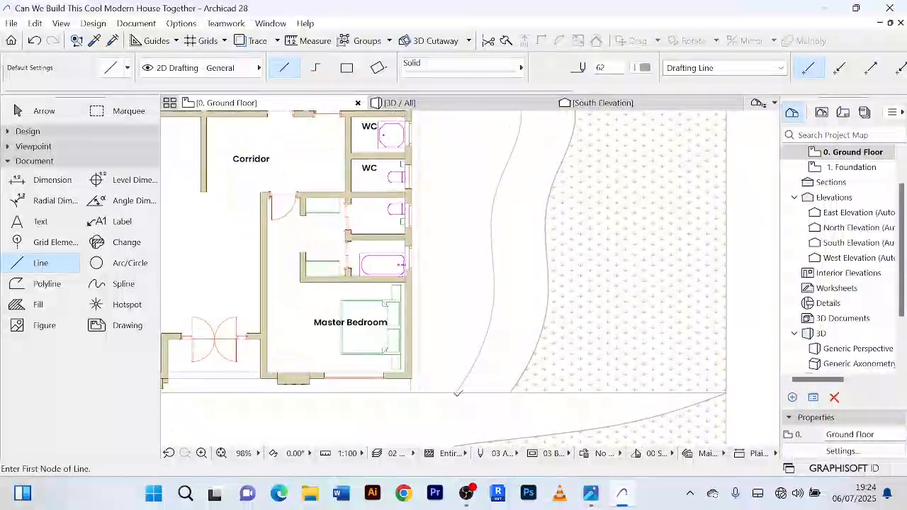
left_click(456, 392)
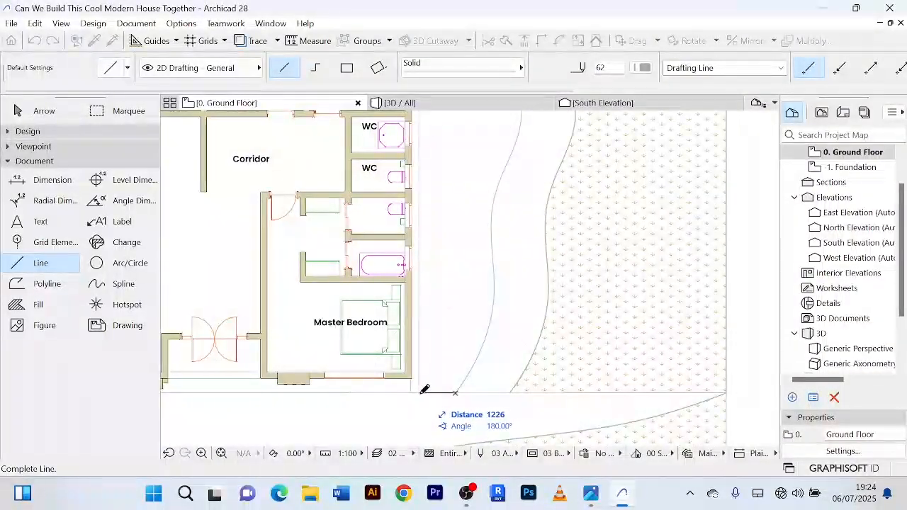
left_click(423, 390)
Select the outline of the strip between house and east path: its three straight lines and the path's inner spline.
left_click(57, 112)
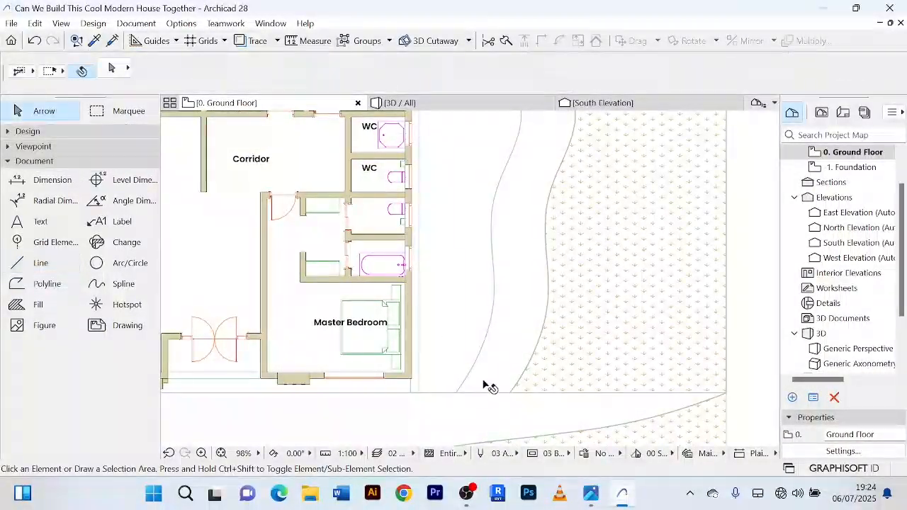
left_click(435, 393)
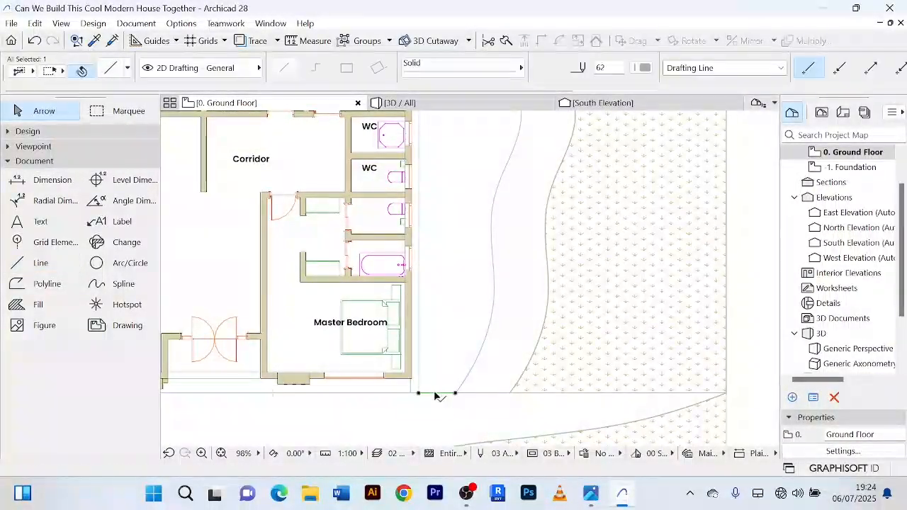
left_click(419, 343, "shift")
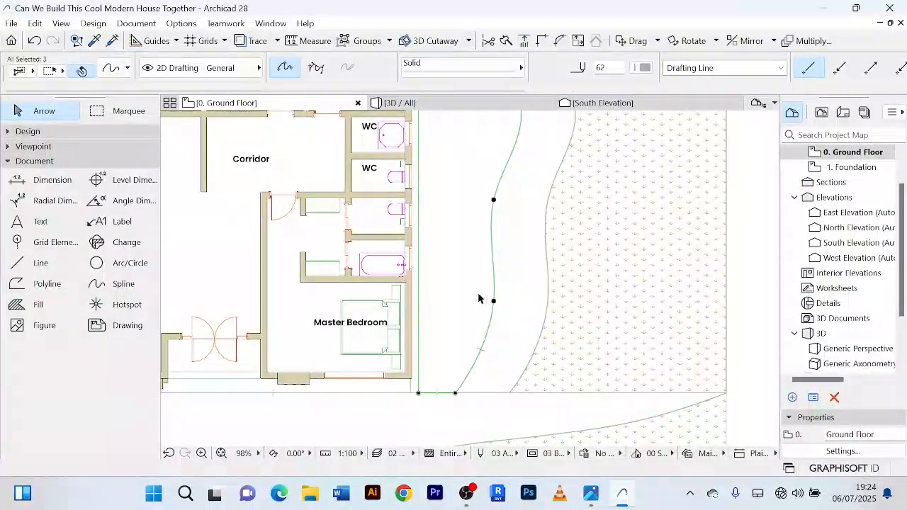
scroll(479, 299, "down", 5)
scroll(496, 291, "up", 8)
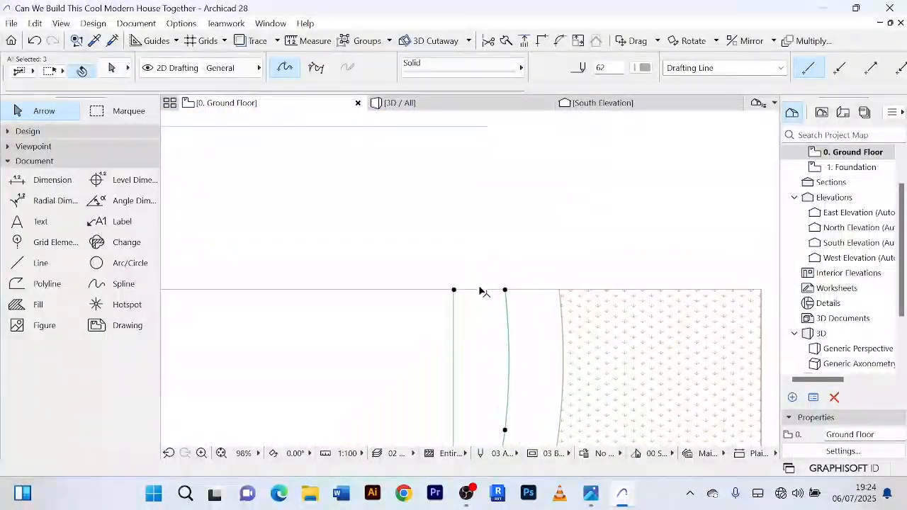
key("ctrl+a")
scroll(479, 292, "down", 5)
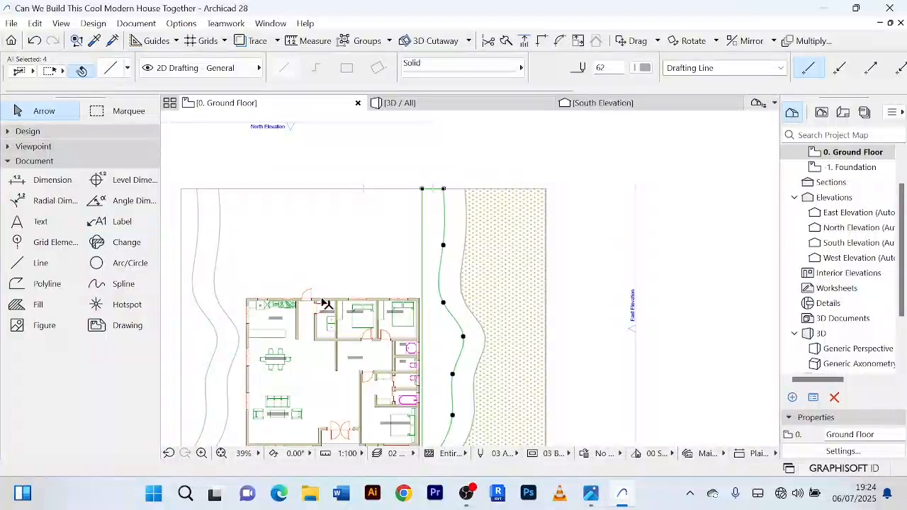
Create a mesh over the strip between the house and the east path, using the selected outline as its contour.
left_click(10, 162)
left_click(21, 131)
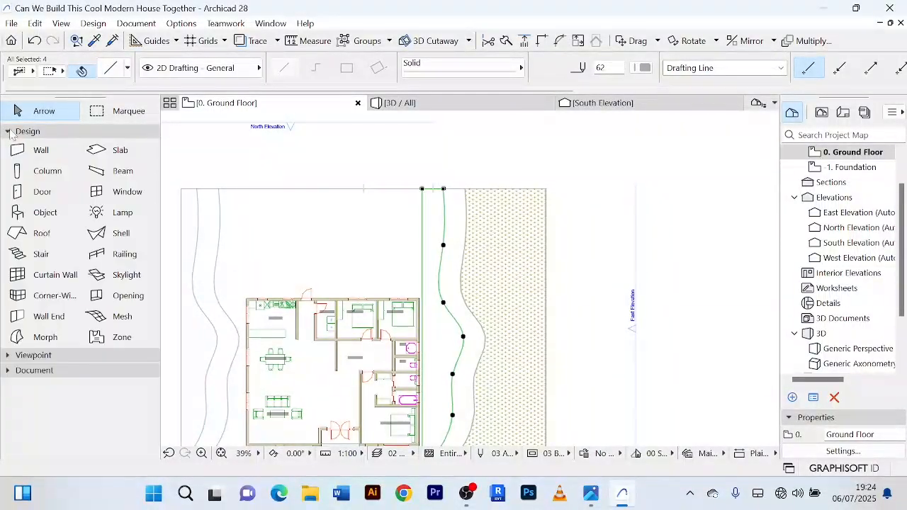
left_click(117, 320)
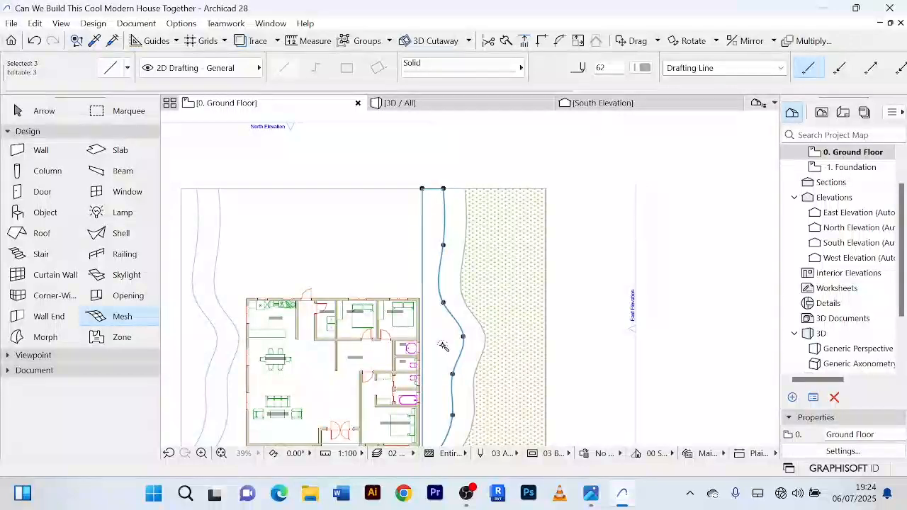
left_click(443, 346)
left_click(52, 114)
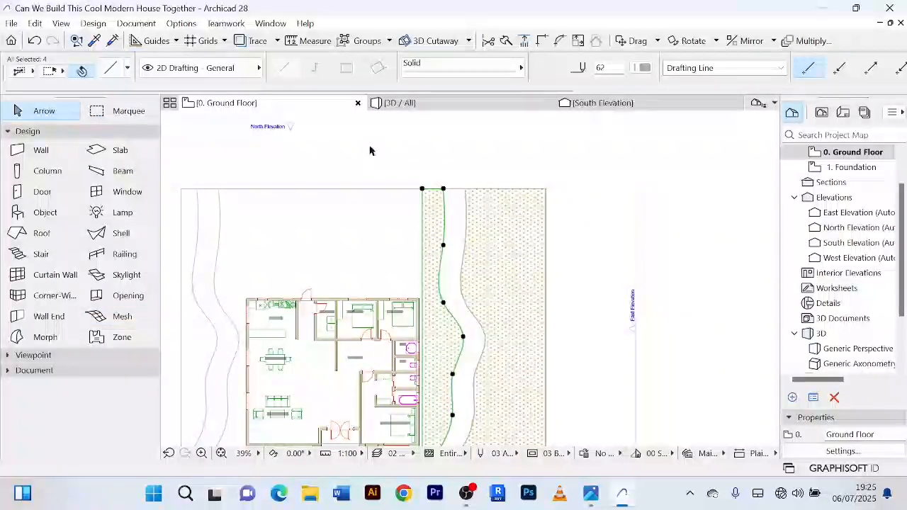
Inspect the meshes on both sides of the east path in 3D from several angles.
left_click(449, 106)
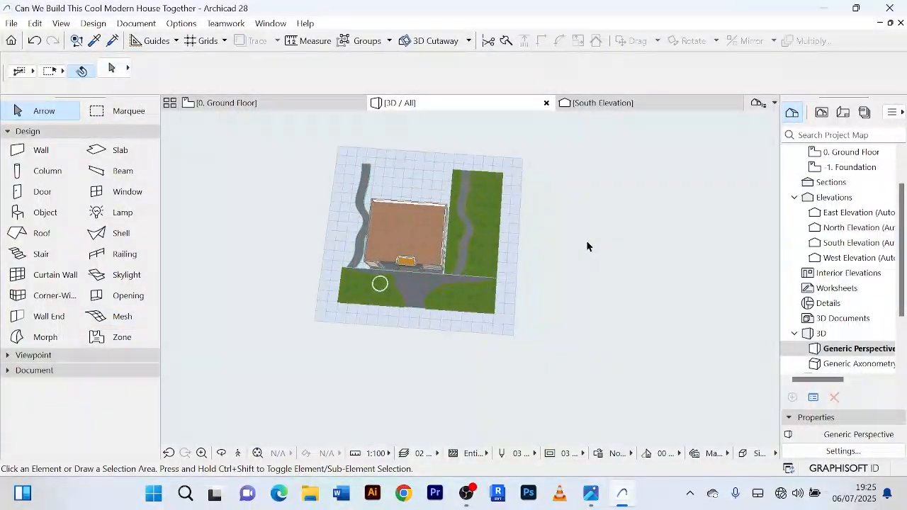
mouse_move(587, 246)
middle_mouse_down("shift")
mouse_move(534, 255)
mouse_move(560, 198)
mouse_move(532, 245)
mouse_move(599, 258)
middle_mouse_up("shift")
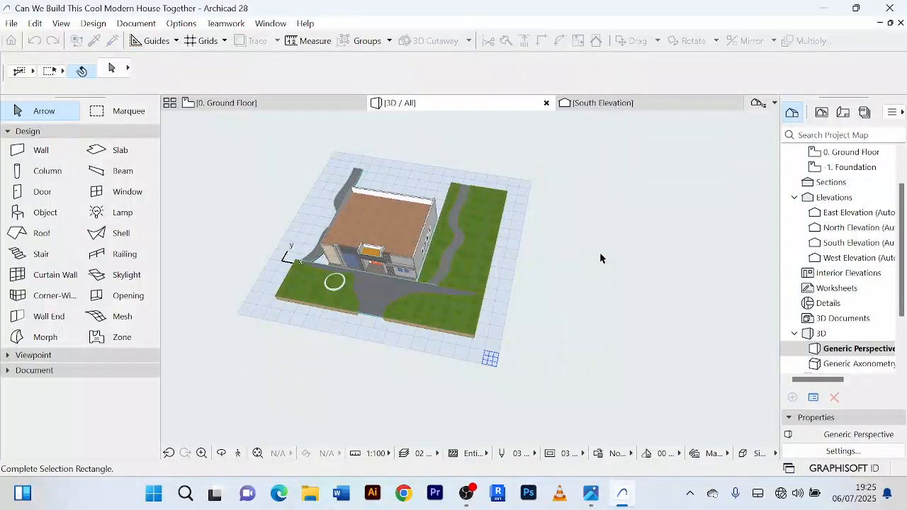
left_click_drag(600, 257, 588, 305)
right_click(596, 211)
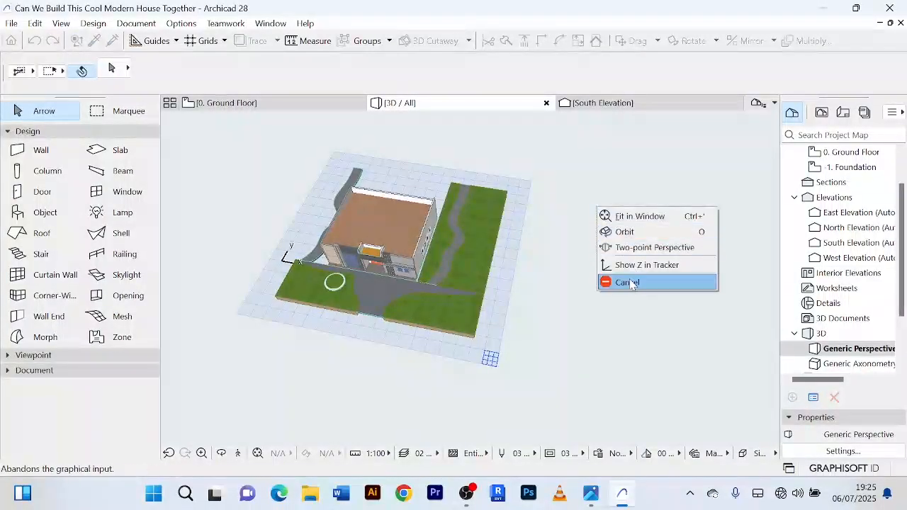
left_click(631, 281)
scroll(595, 271, "up", 3)
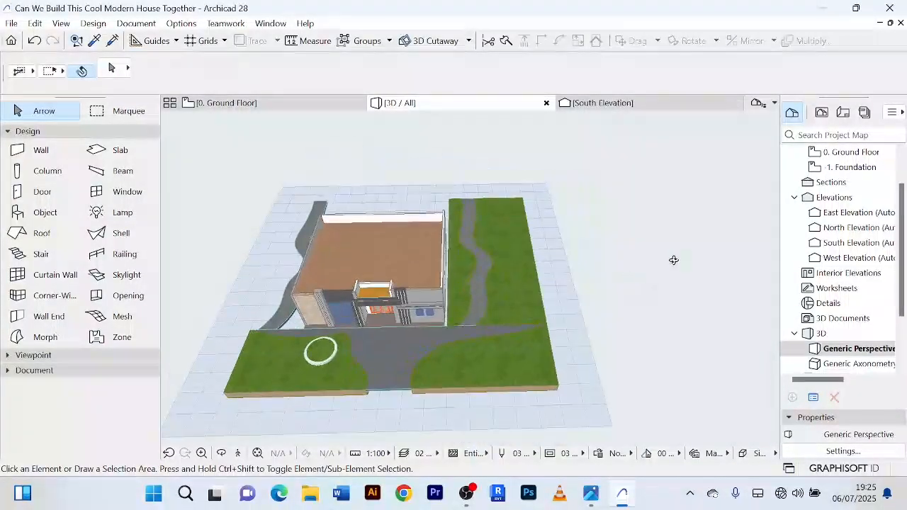
On the ground floor plan, draw a short front line joining the west path's outer spline to the site's west boundary corner.
left_click(227, 103)
scroll(437, 157, "down", 2)
middle_click_drag(438, 157, 499, 144)
scroll(498, 143, "down", 2)
scroll(363, 269, "up", 4)
middle_click_drag(346, 266, 348, 259)
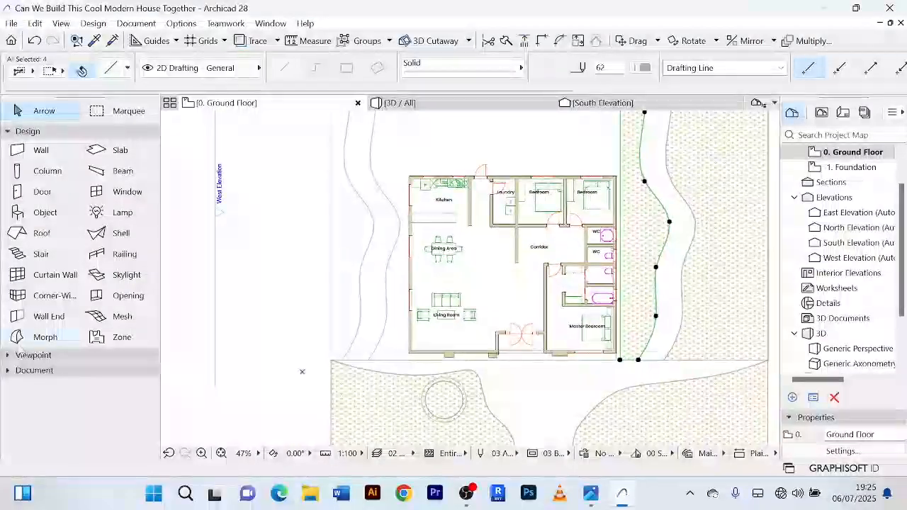
left_click(29, 370)
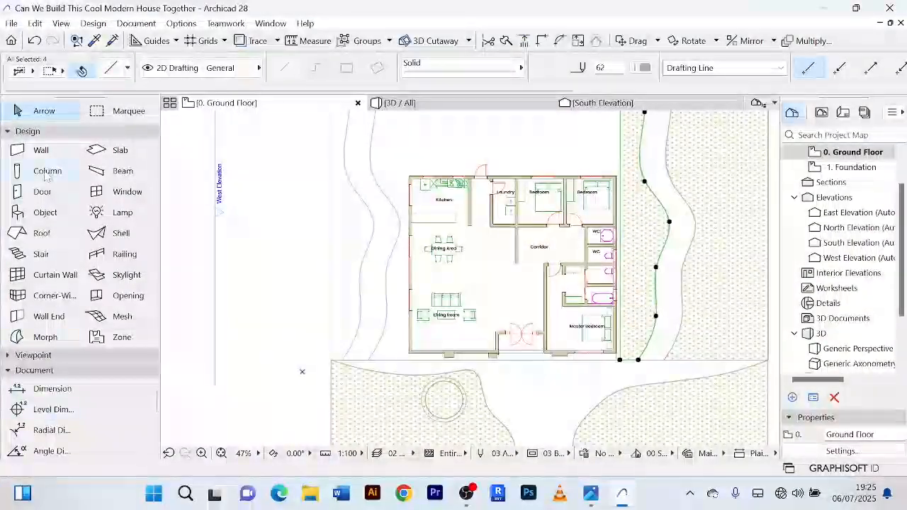
left_click(28, 131)
left_click(22, 264)
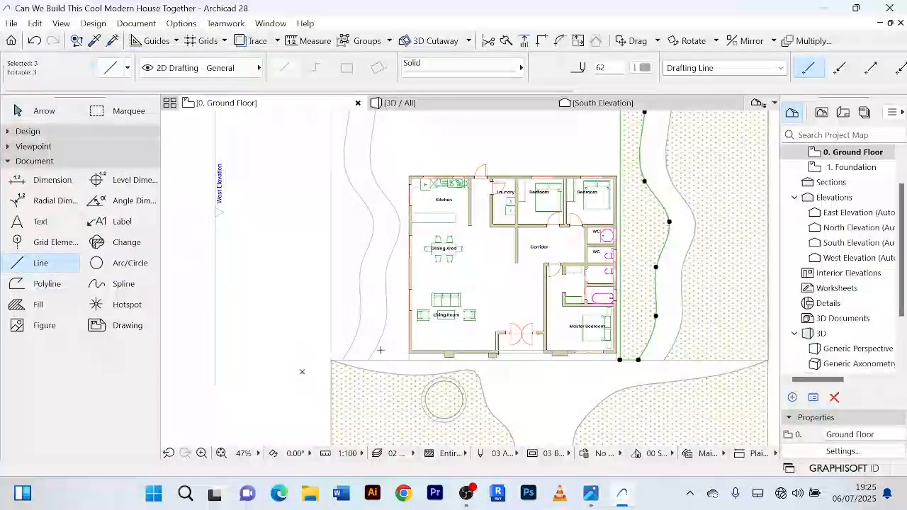
scroll(339, 360, "up", 6)
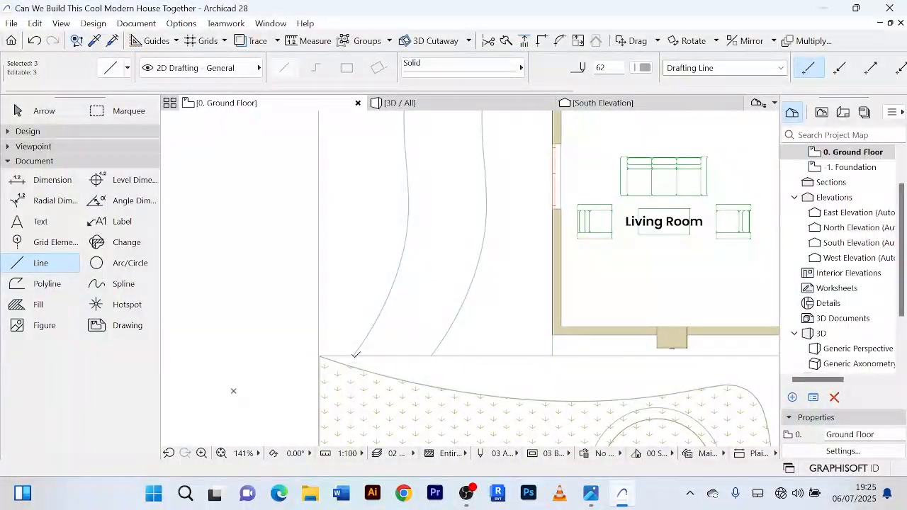
key("Escape")
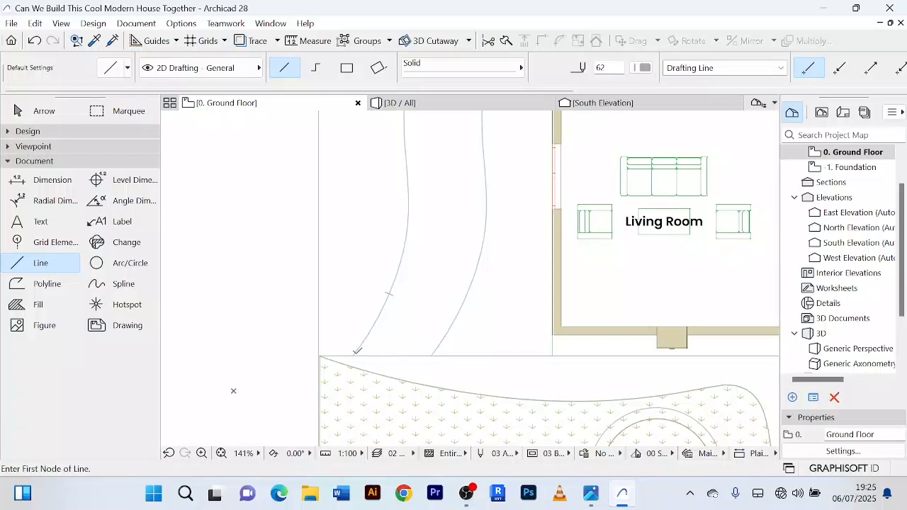
left_click(319, 352)
Draw a line about 21777 mm long up the site's west boundary and a short north-boundary line to the path's outer spline.
left_click(321, 353)
scroll(279, 209, "down", 5)
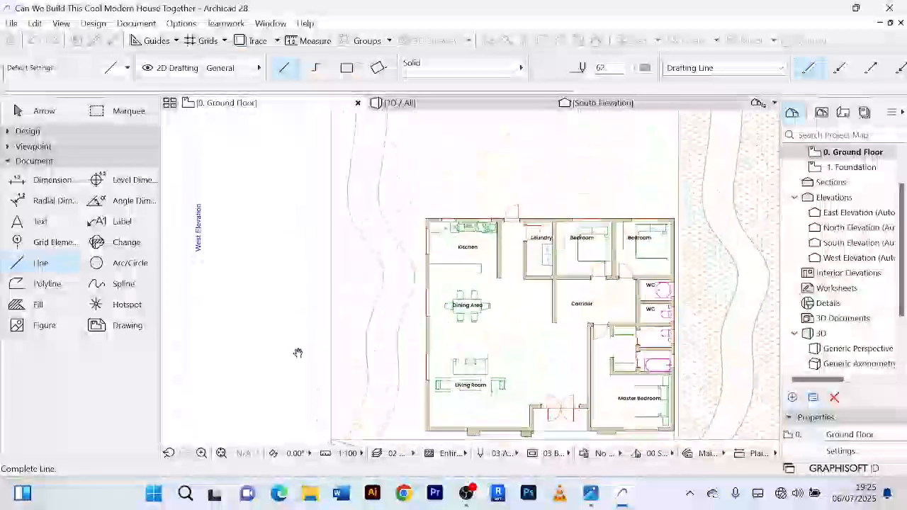
middle_click_drag(333, 222, 314, 361)
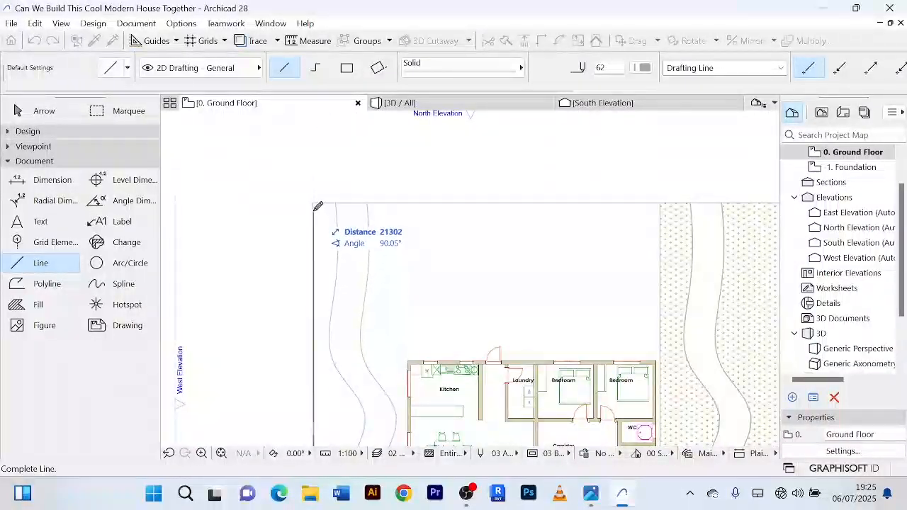
scroll(313, 207, "up", 3)
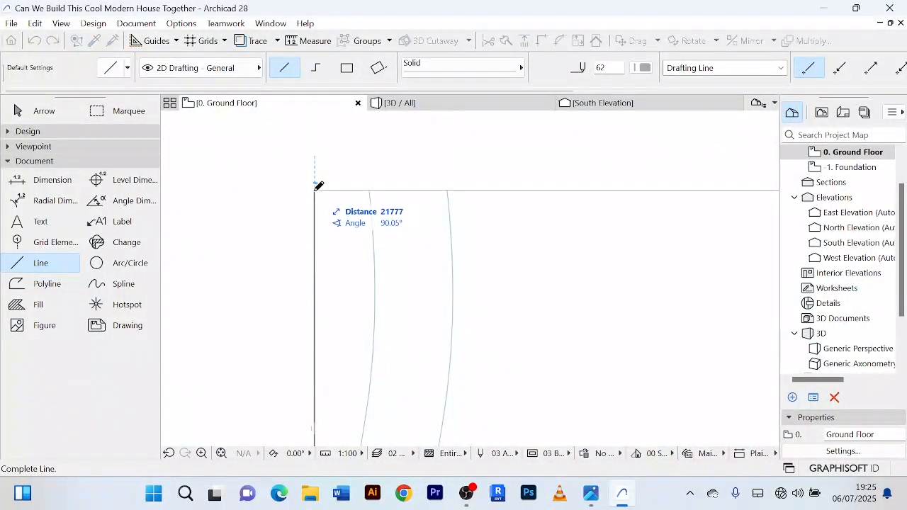
left_click(315, 188)
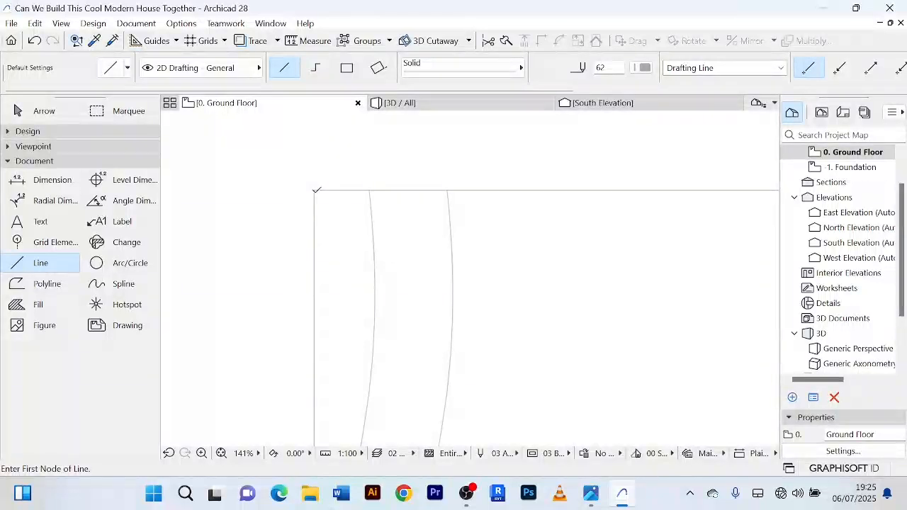
left_click(315, 190)
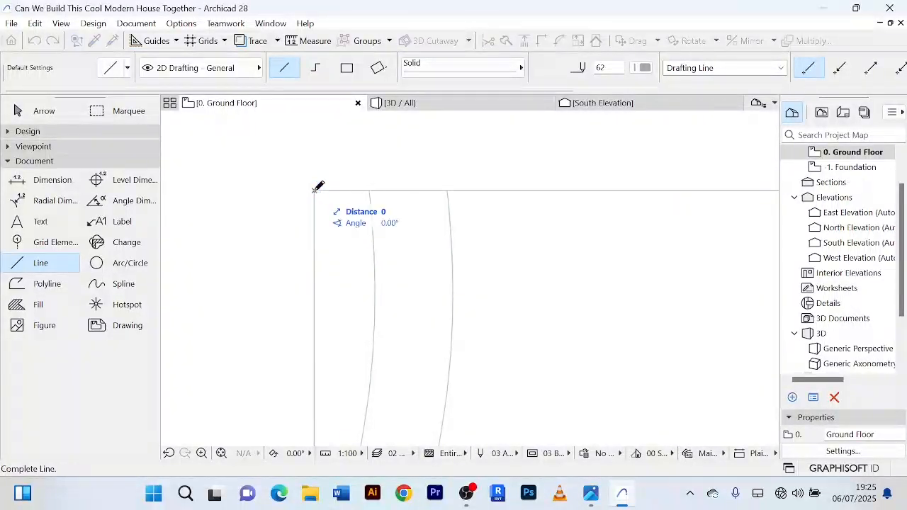
left_click(370, 188)
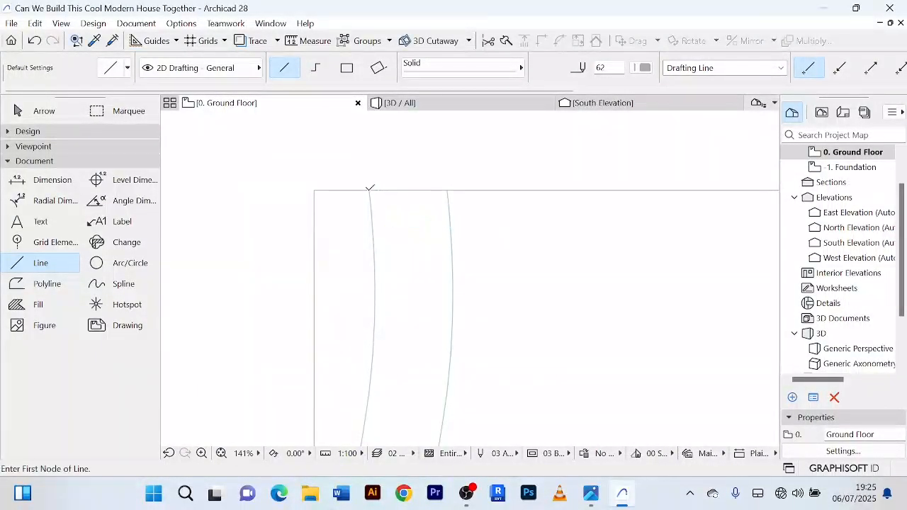
Select the outline of the strip outside the west path: its three straight lines and the path's outer spline.
left_click(66, 113)
left_click(346, 190)
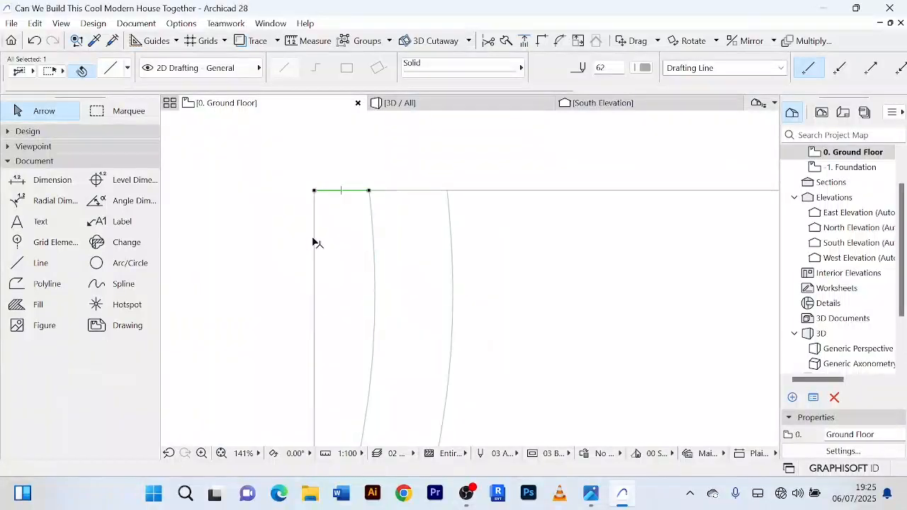
left_click(315, 241, "shift")
left_click(374, 236, "shift")
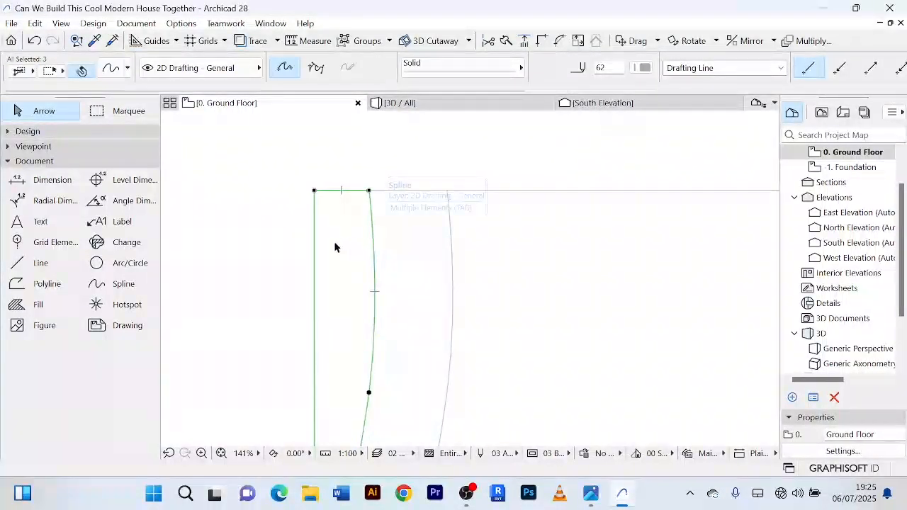
scroll(337, 248, "down", 5)
middle_click_drag(334, 268, 342, 182)
middle_click_drag(359, 392, 357, 262)
scroll(339, 313, "up", 3)
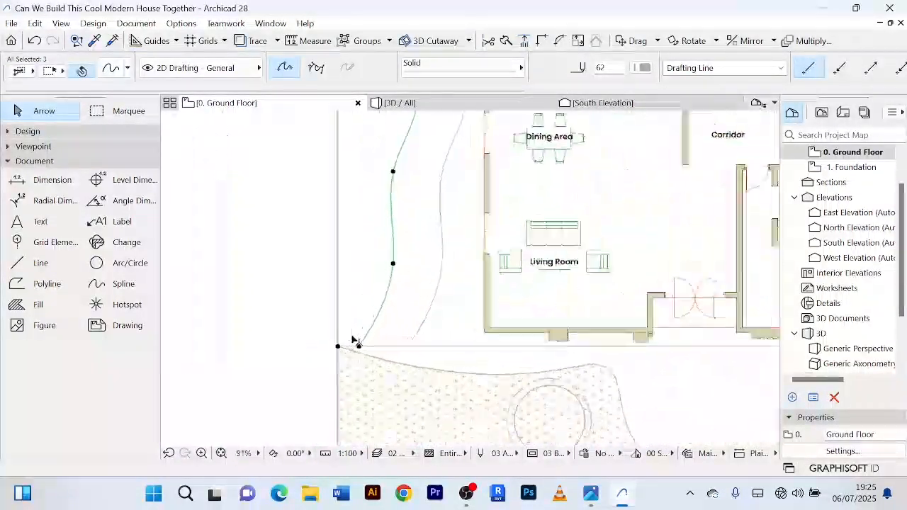
scroll(355, 340, "up", 3)
left_click(354, 359, "shift")
scroll(360, 268, "down", 5)
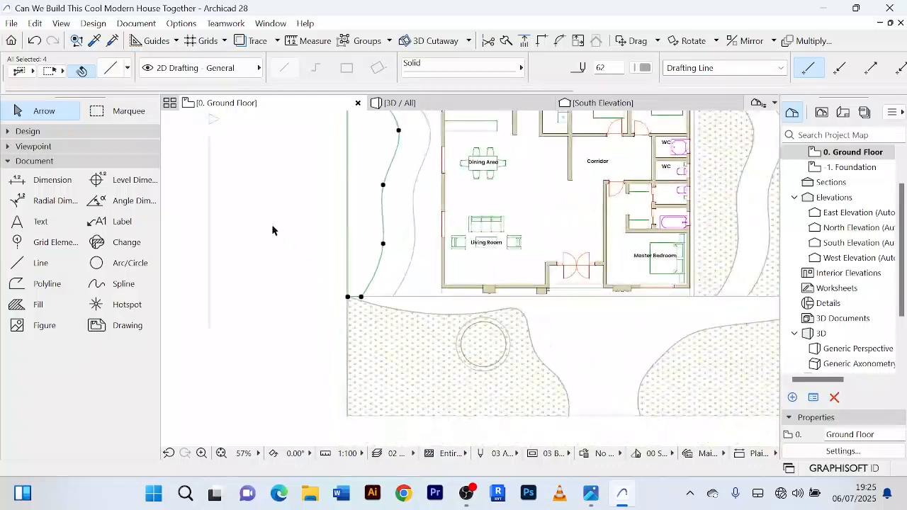
Create a mesh over the strip between the west boundary and the west path, using the selected outline as its contour.
left_click(8, 132)
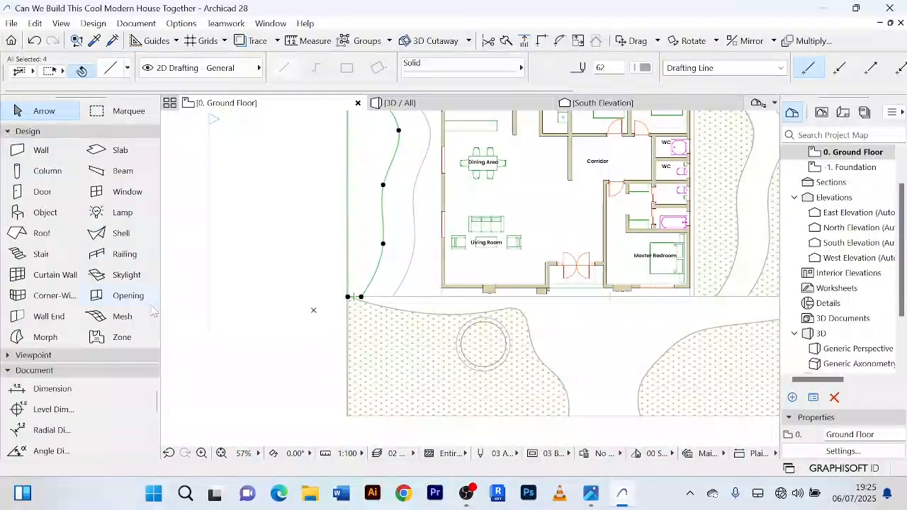
left_click(117, 317)
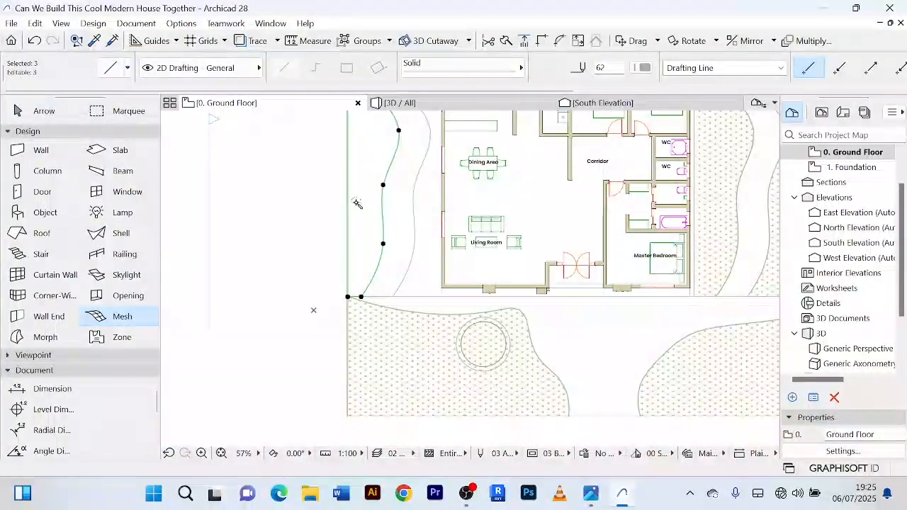
scroll(355, 202, "down", 4)
scroll(355, 202, "down", 1)
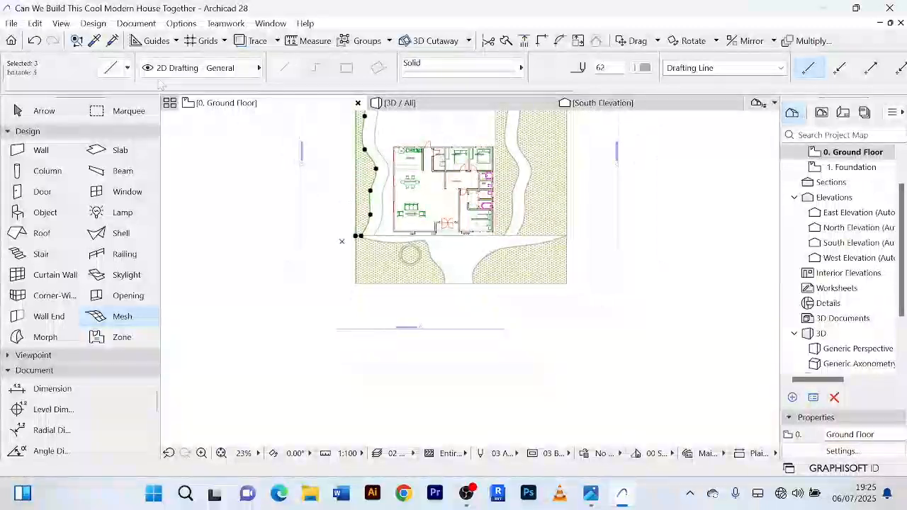
left_click(46, 115)
middle_click_drag(263, 159, 188, 194)
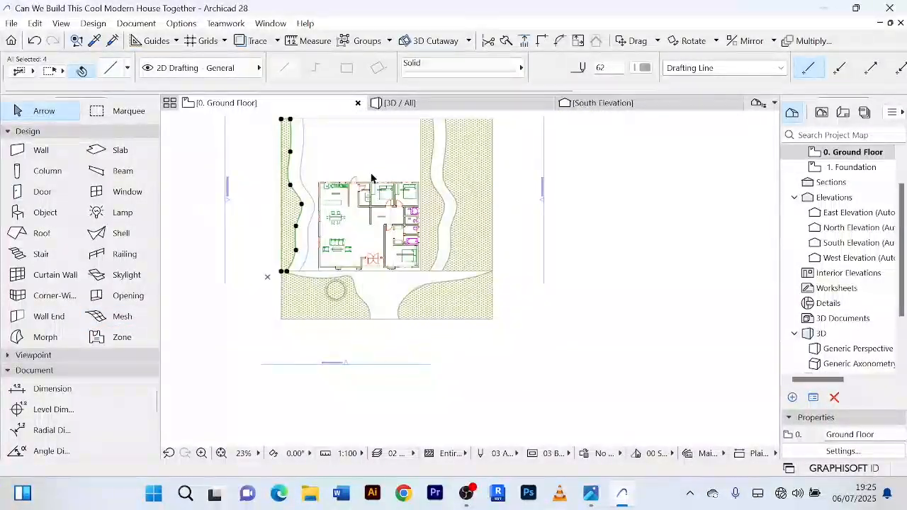
scroll(357, 159, "up", 3)
middle_click_drag(344, 156, 327, 191)
left_click(182, 178)
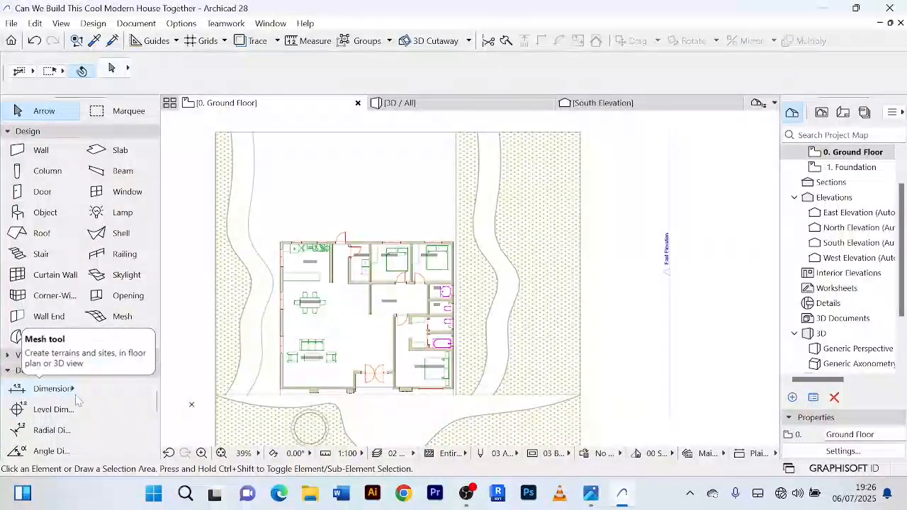
Draw a vertical line just west of the house, from the front line up to the north boundary.
scroll(84, 403, "down", 2)
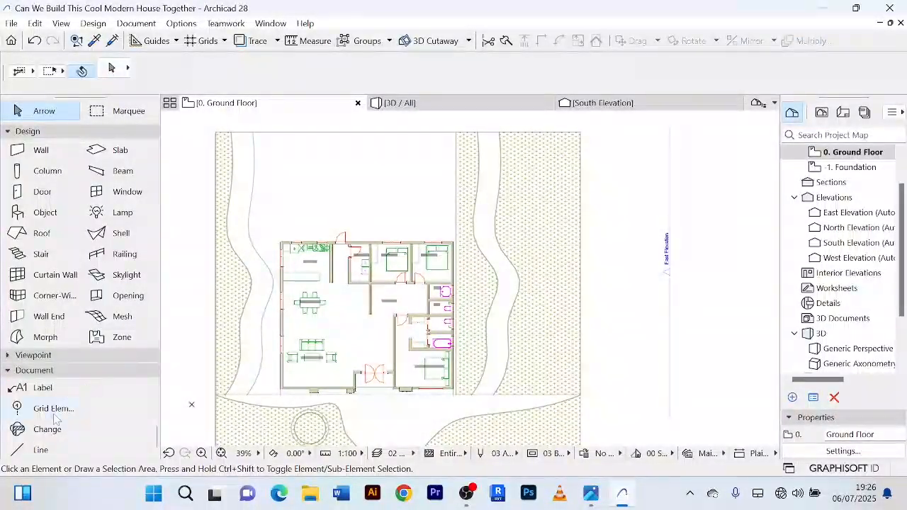
left_click(41, 450)
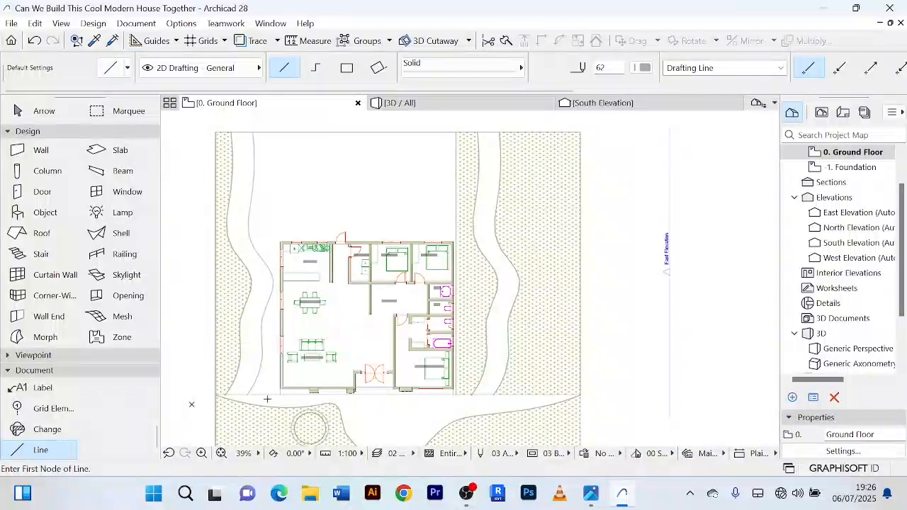
scroll(270, 398, "up", 5)
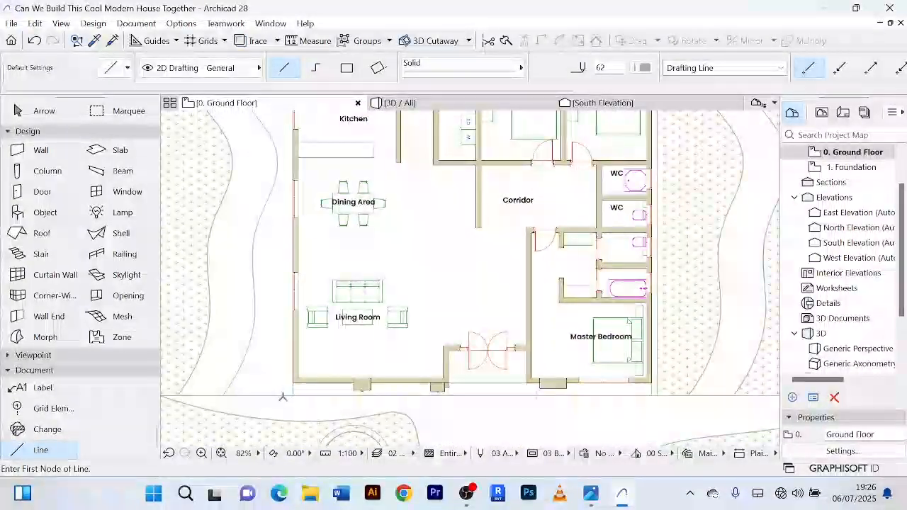
left_click(283, 395)
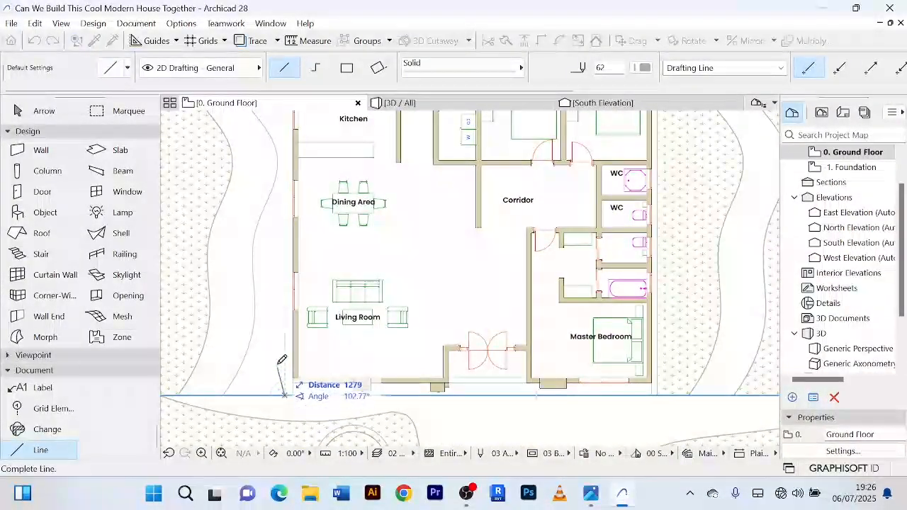
scroll(276, 355, "down", 3)
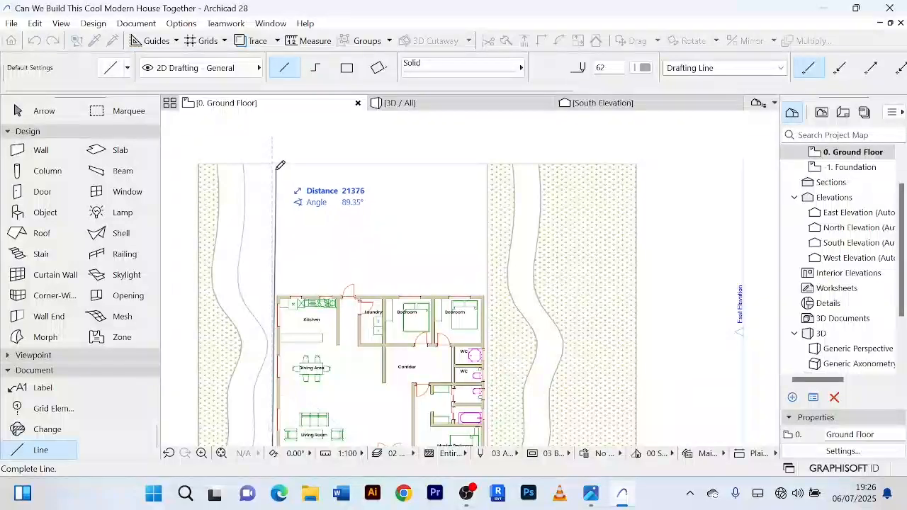
left_click(274, 159)
Join the vertical line to the west path's inner spline with a 1984 mm north line and a 2467 mm front line.
scroll(274, 161, "up", 3)
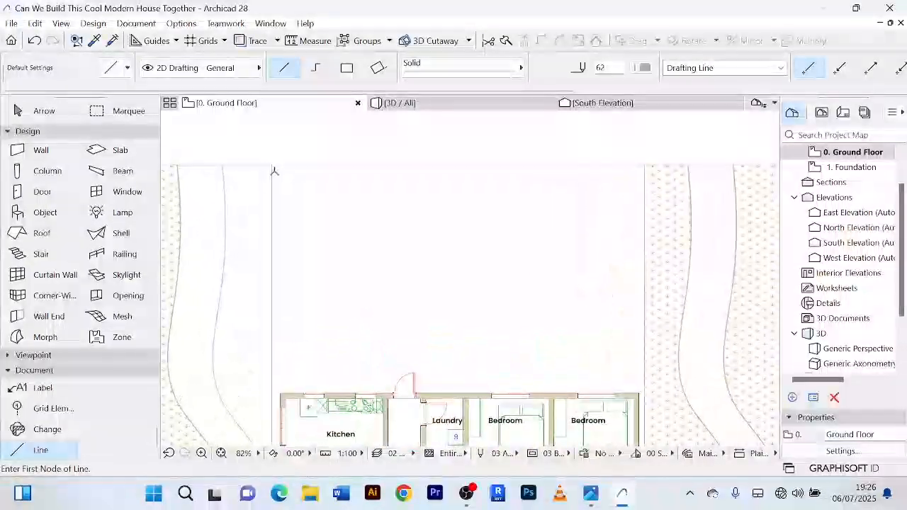
left_click(272, 165)
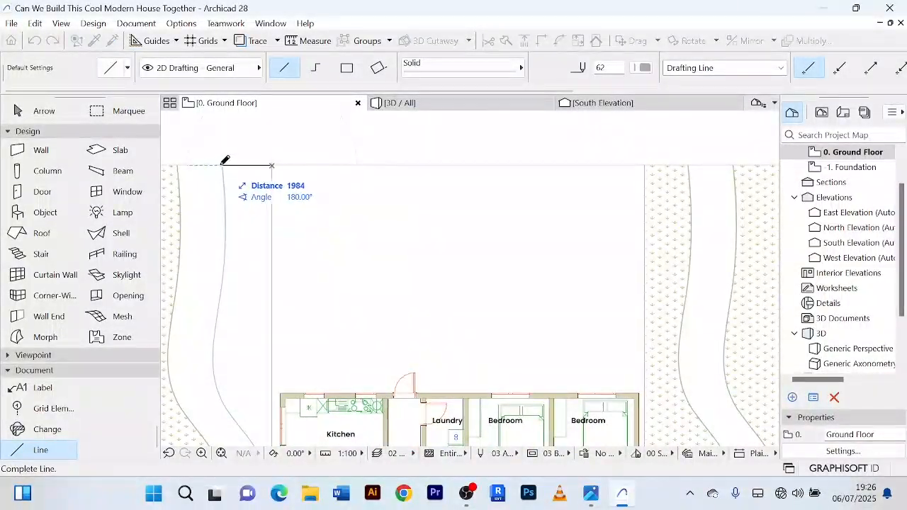
left_click(224, 165)
scroll(309, 170, "down", 2)
scroll(309, 170, "down", 3)
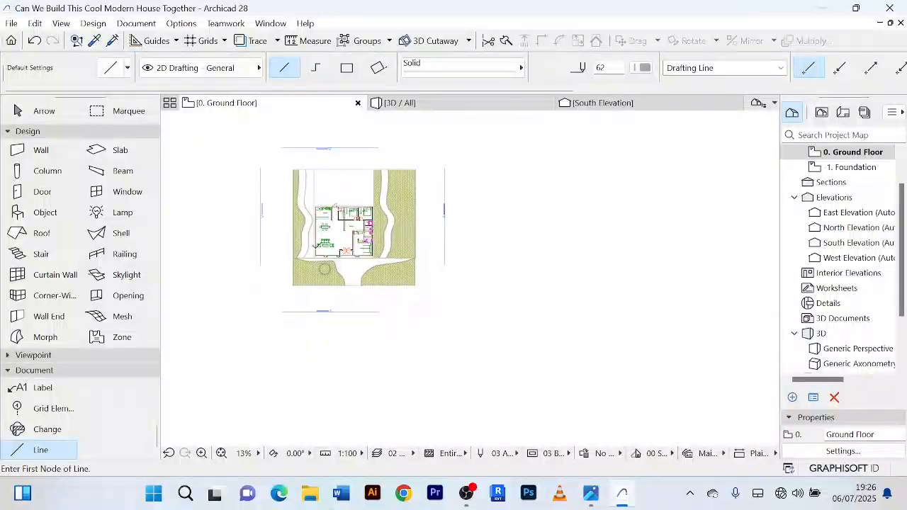
scroll(311, 266, "up", 6)
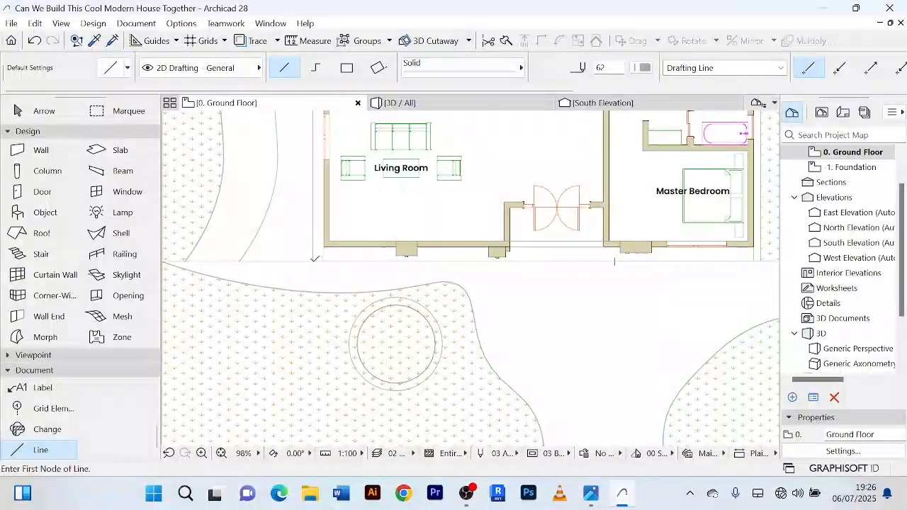
left_click(313, 261)
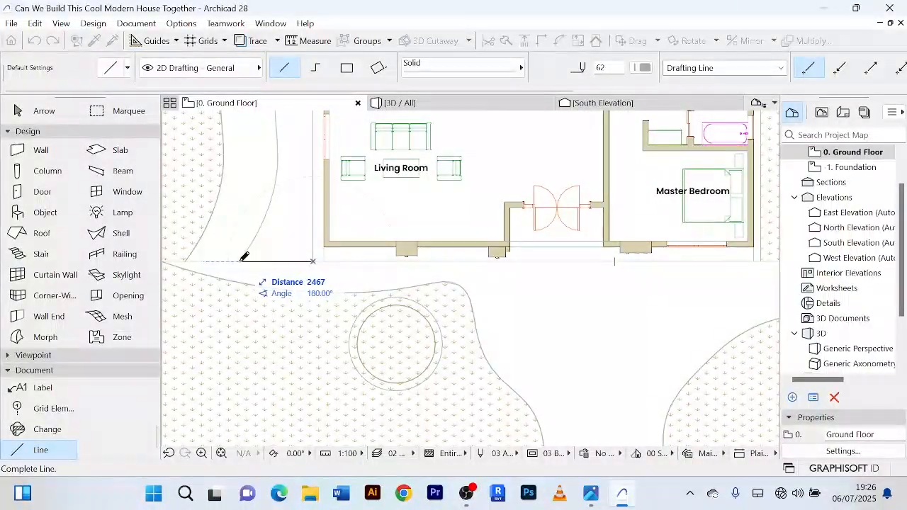
left_click(243, 258)
Select the outline of the strip between house and west path: its three straight lines and the path's inner spline.
left_click(42, 111)
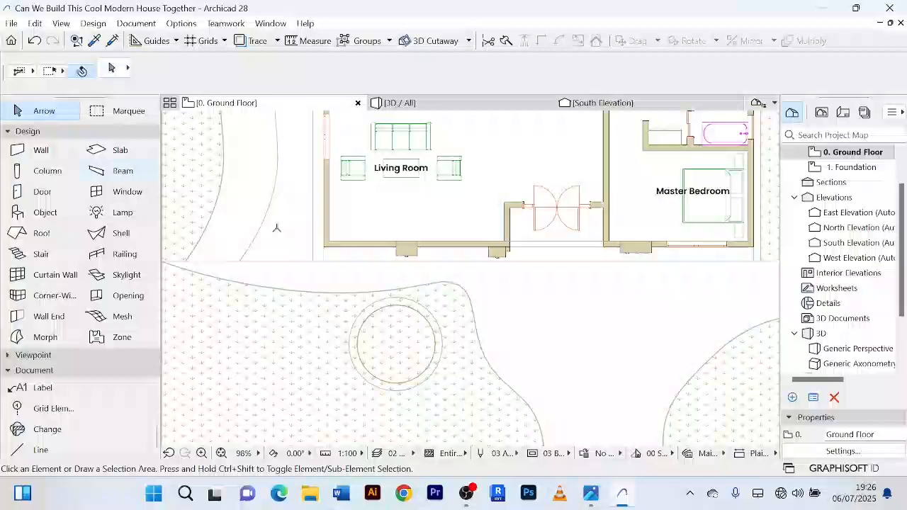
left_click(299, 262)
left_click(313, 230, "shift")
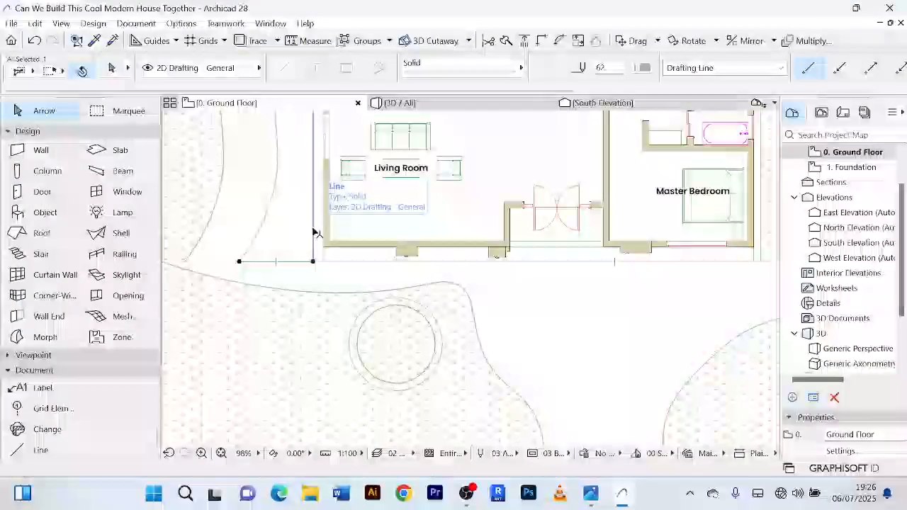
left_click(274, 202, "shift")
scroll(339, 250, "down", 6)
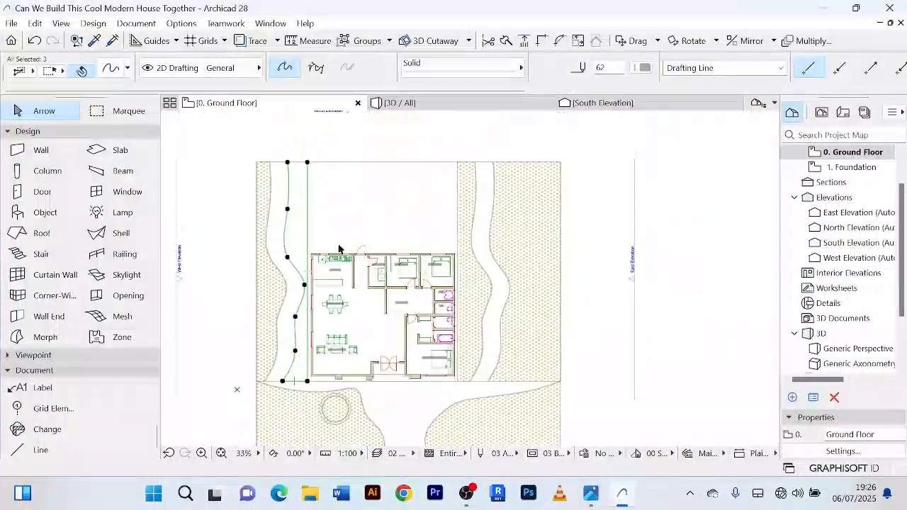
scroll(305, 244, "up", 6)
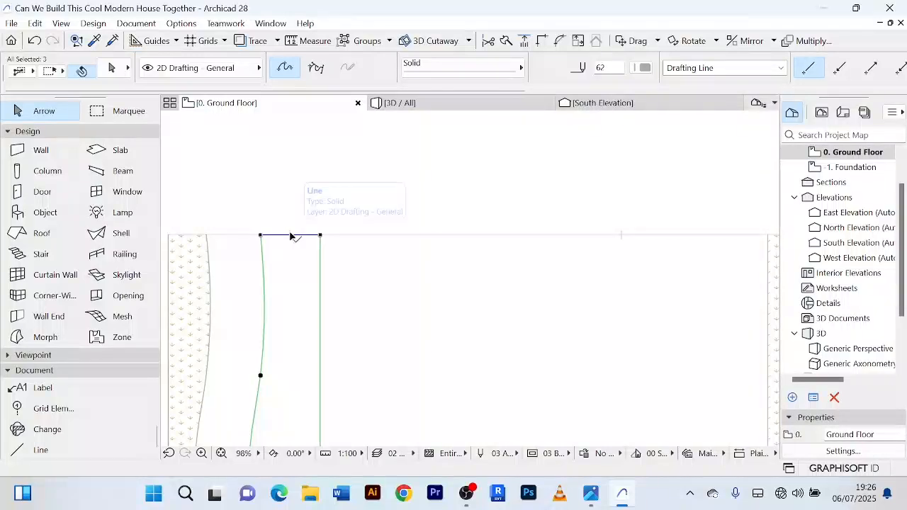
left_click(290, 235, "shift")
scroll(348, 217, "down", 6)
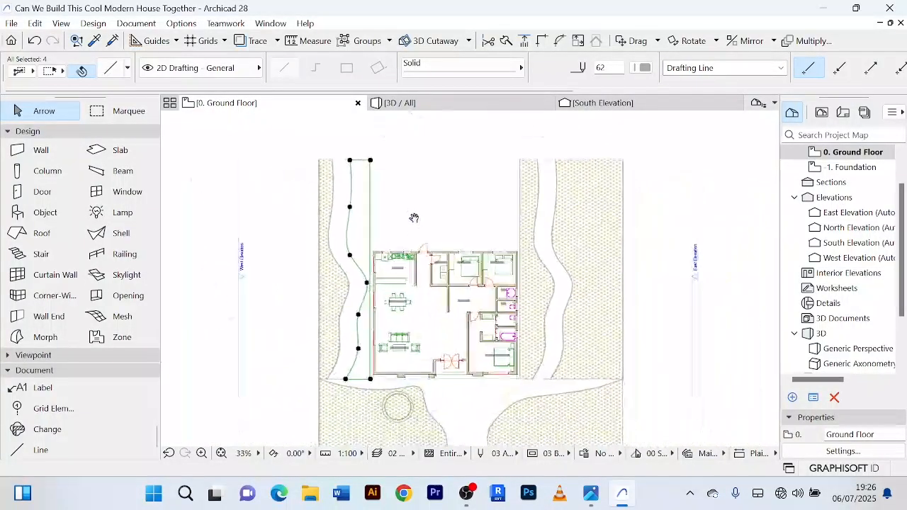
Create a mesh over the strip between the house and the west path, using the selected outline as its contour.
middle_click_drag(409, 212, 350, 199)
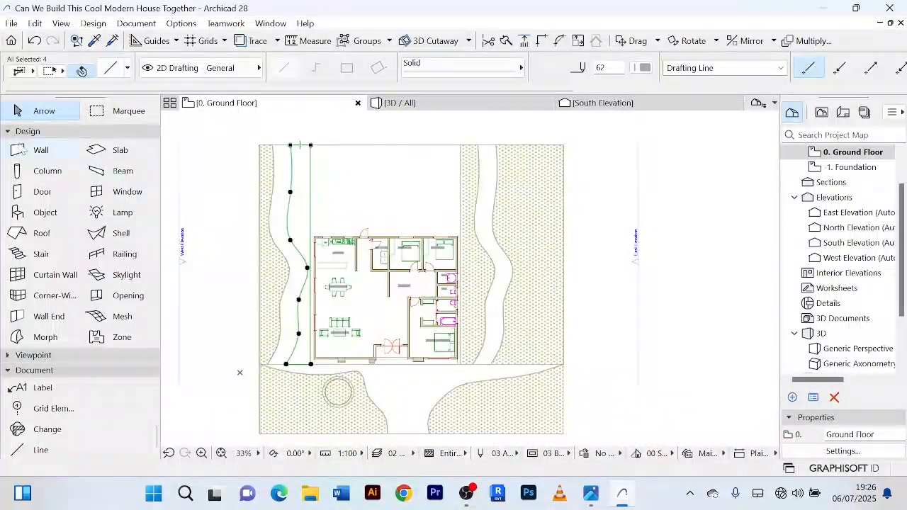
left_click(120, 316)
scroll(303, 243, "up", 2)
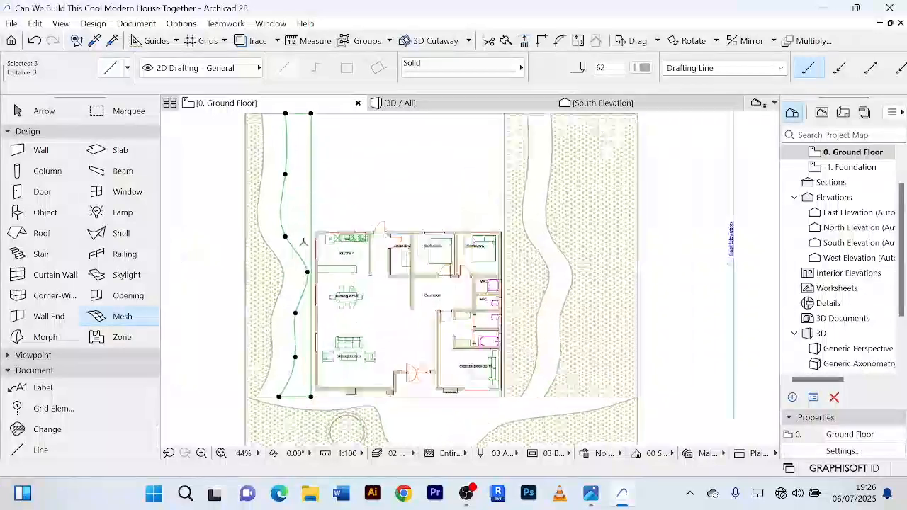
scroll(303, 243, "up", 2)
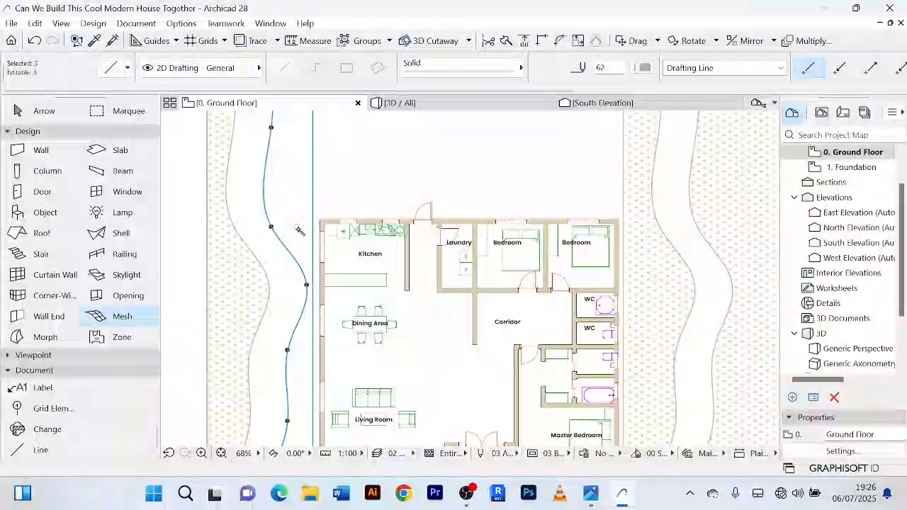
scroll(298, 228, "down", 5)
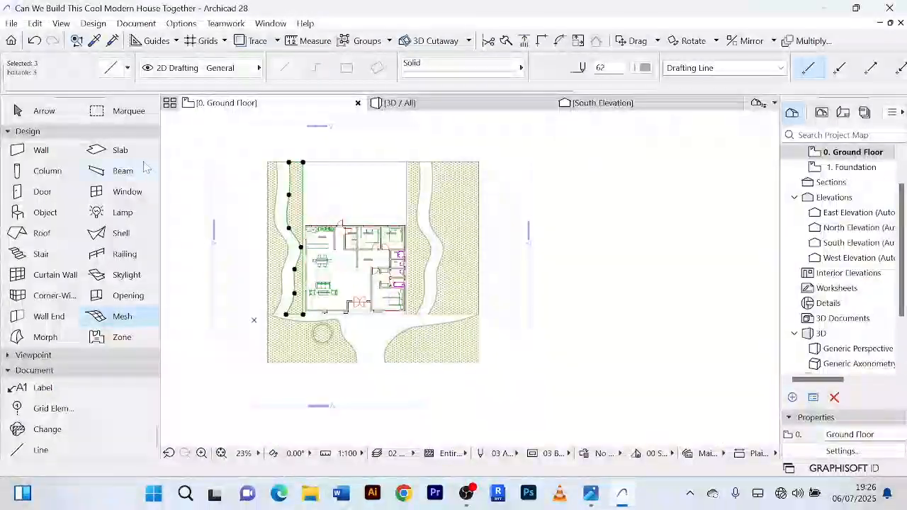
left_click(51, 114)
left_click(585, 208)
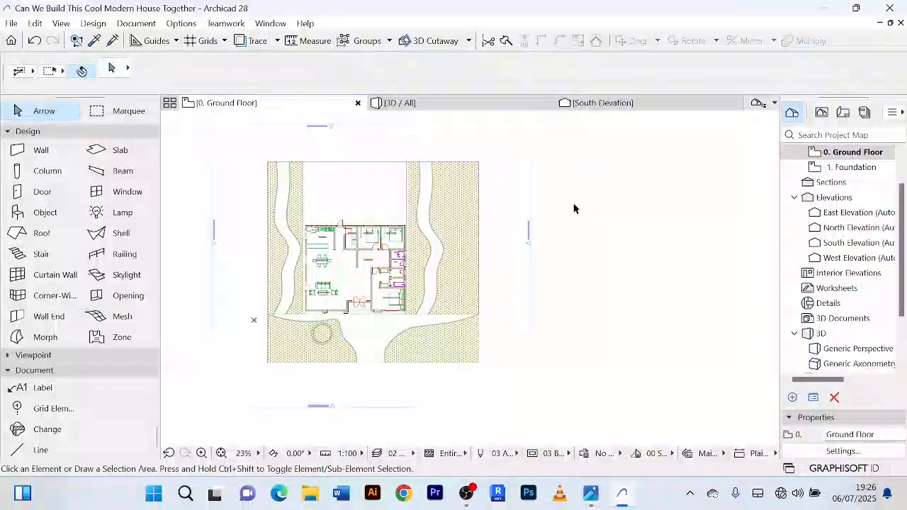
In the 3D view, override the top surface of the driveway slab in front of the house with Brick - White Natural.
left_click(400, 102)
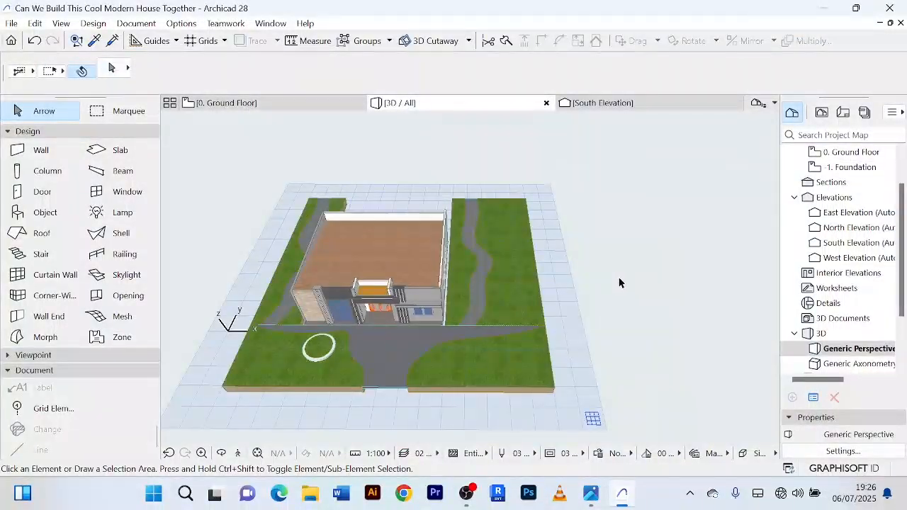
left_click_drag(619, 283, 558, 288)
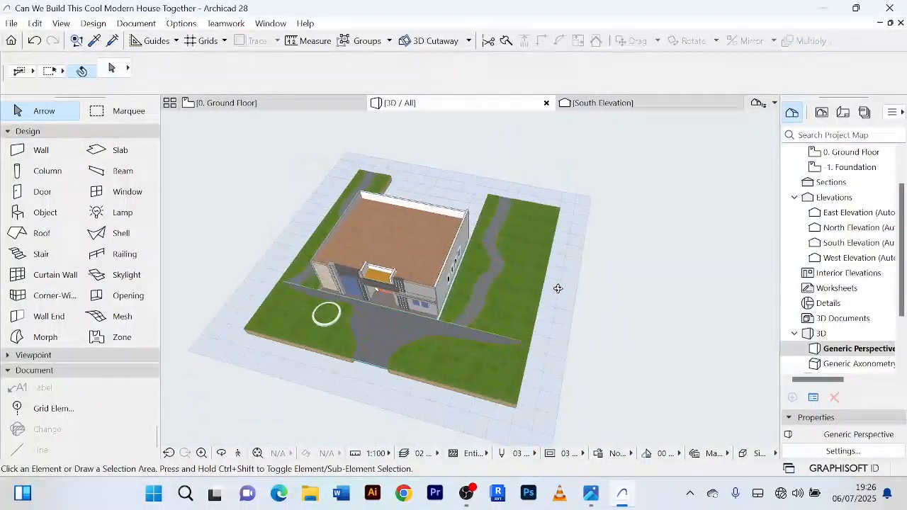
scroll(405, 334, "up", 3)
left_click(388, 337)
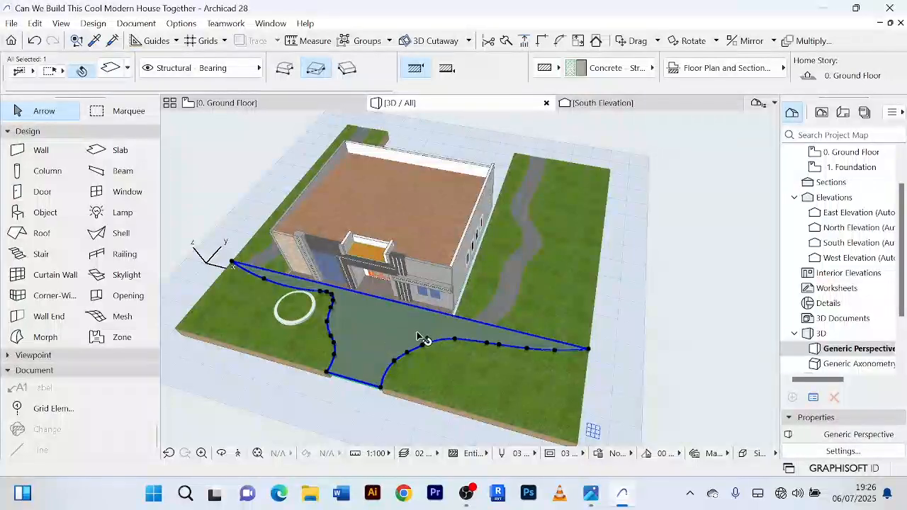
double_click(421, 339)
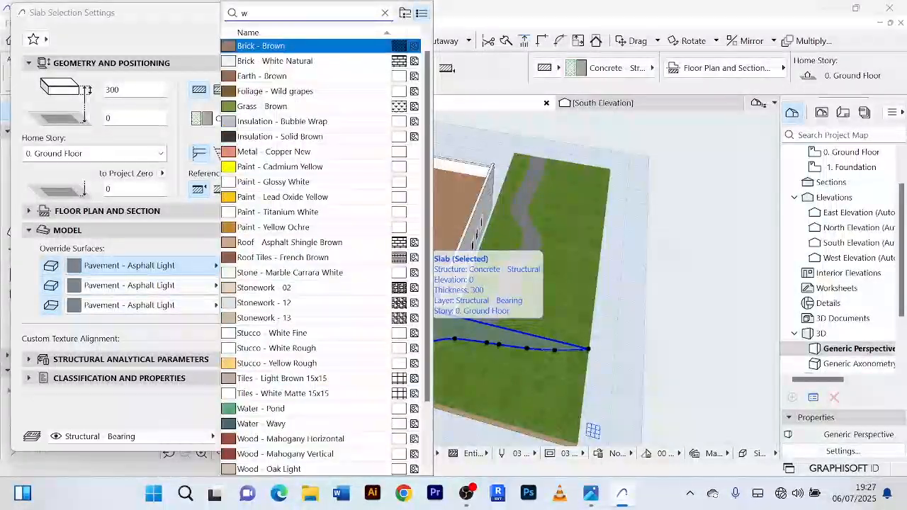
left_click(274, 62)
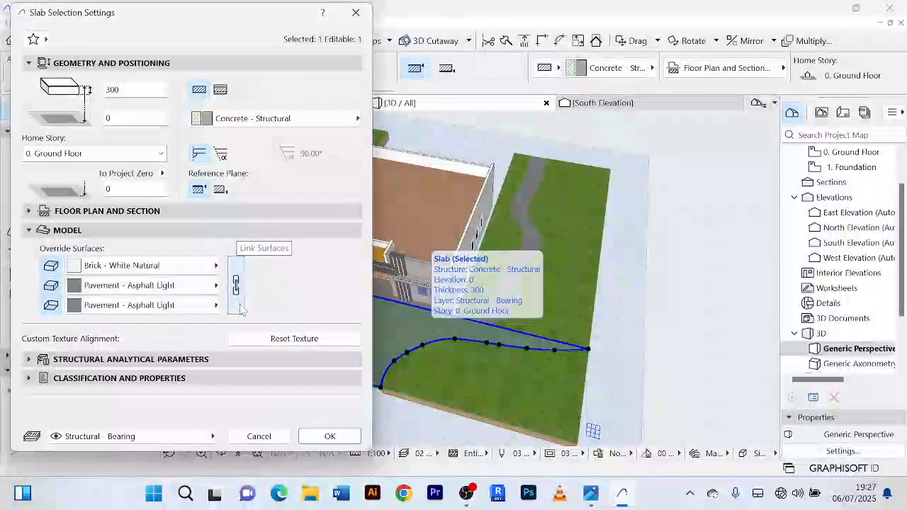
left_click(330, 435)
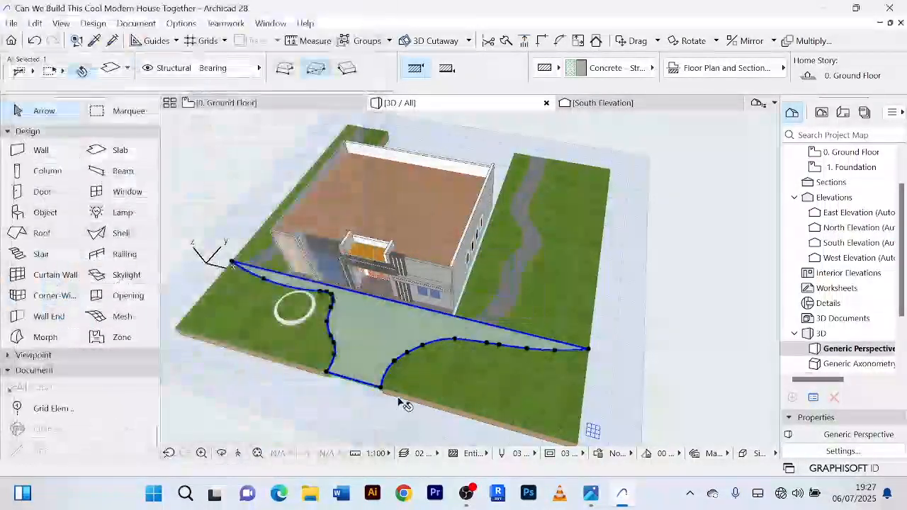
scroll(528, 311, "up", 2)
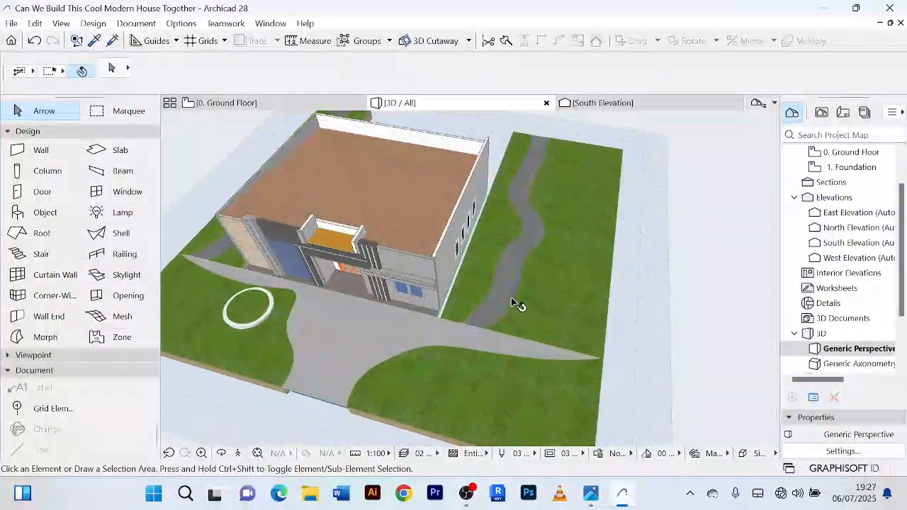
Pick up the driveway slab's settings and transfer them to the east and west path slabs.
left_click(76, 40)
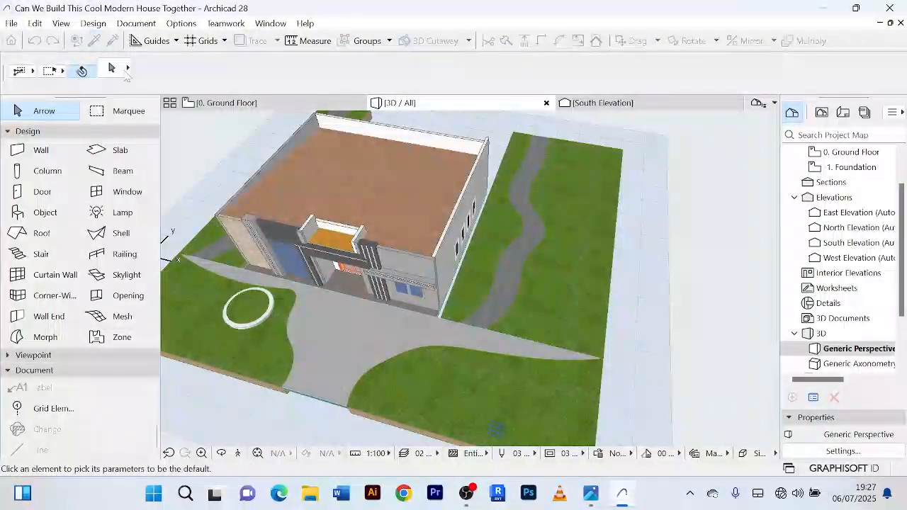
left_click(331, 375)
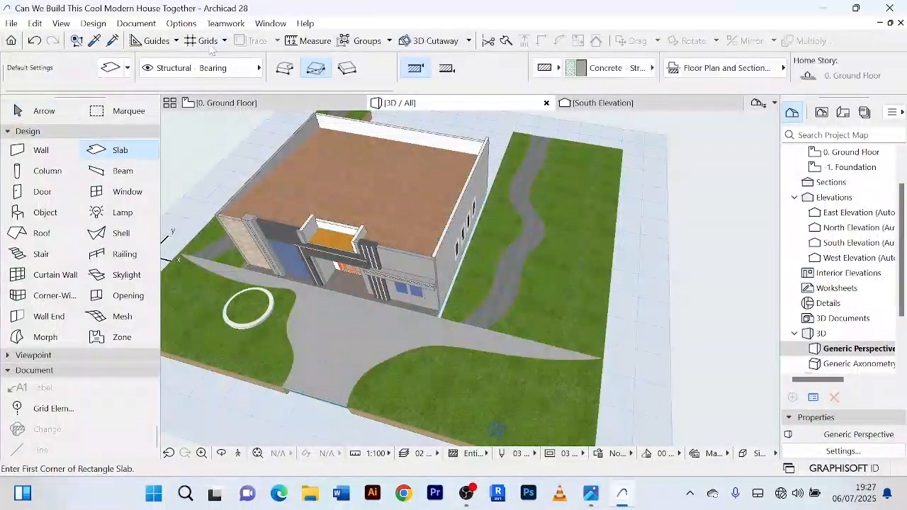
key("ctrl+alt")
left_click(468, 278, "ctrl+alt")
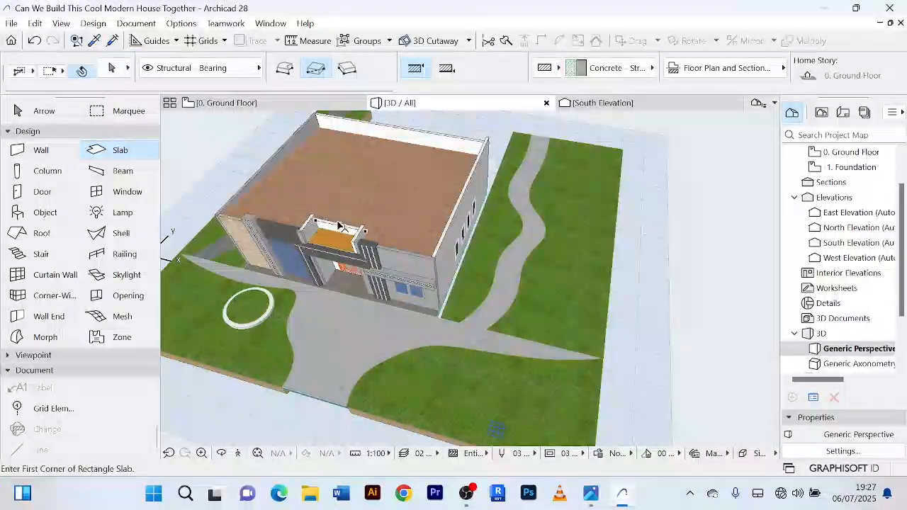
middle_click_drag(340, 225, 566, 202, "shift")
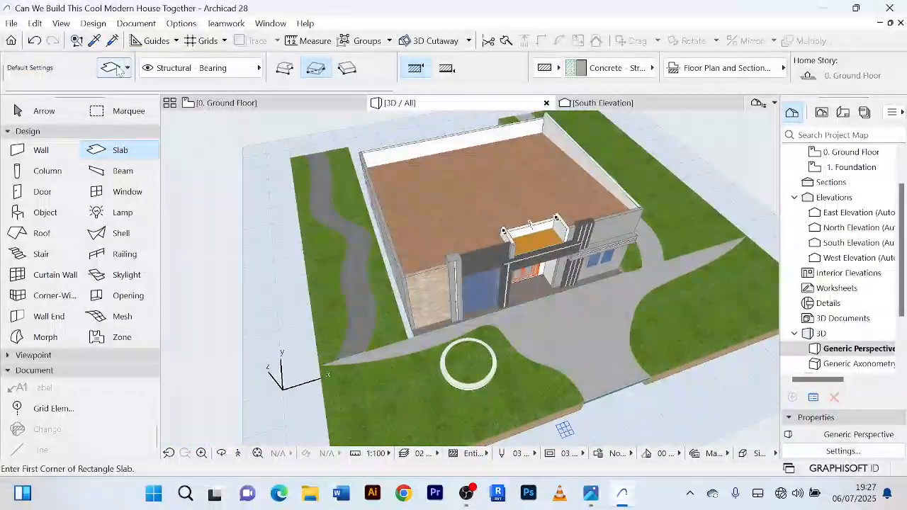
left_click(362, 294, "ctrl+alt")
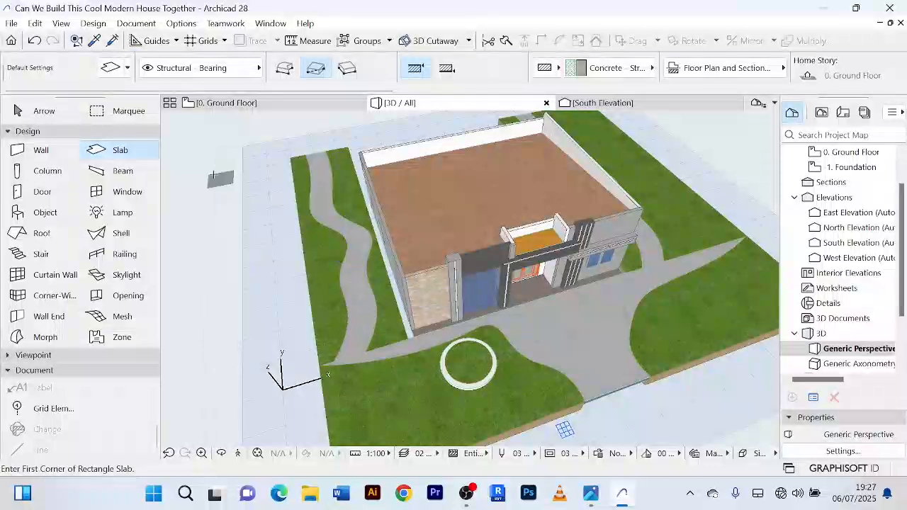
left_click(43, 111)
Examine the paving and the exposed front edges of the driveway and lawn meshes in 3D.
middle_click_drag(411, 330, 394, 358, "shift")
scroll(426, 362, "down", 5)
middle_click_drag(478, 364, 454, 292, "shift")
scroll(453, 292, "up", 10)
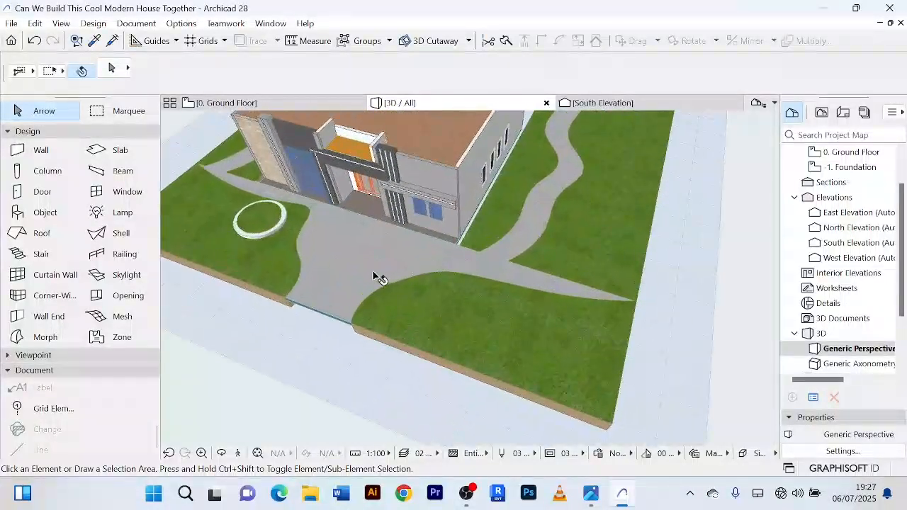
scroll(425, 272, "down", 8)
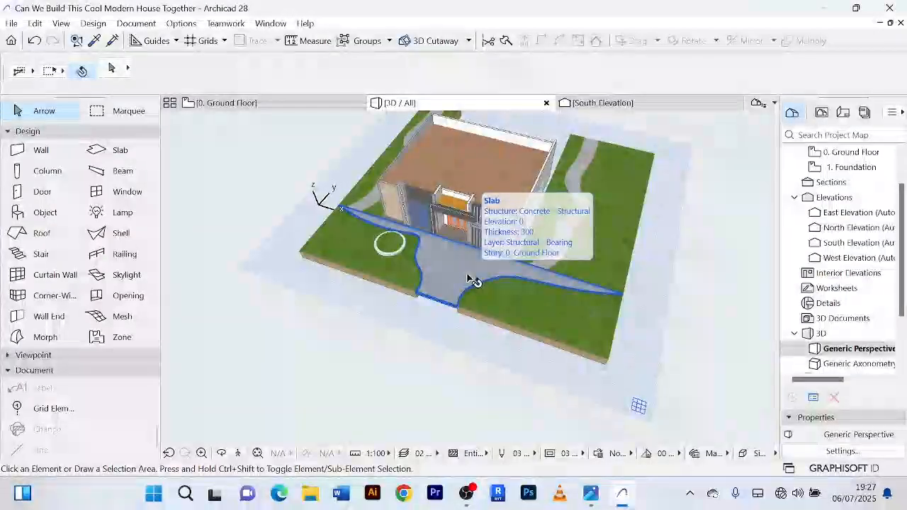
scroll(453, 333, "up", 2)
scroll(440, 316, "up", 2)
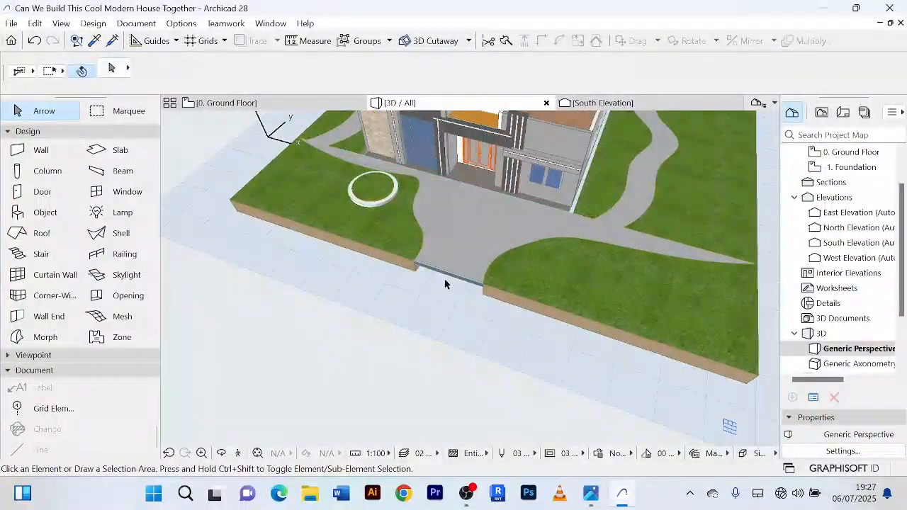
scroll(445, 283, "down", 5)
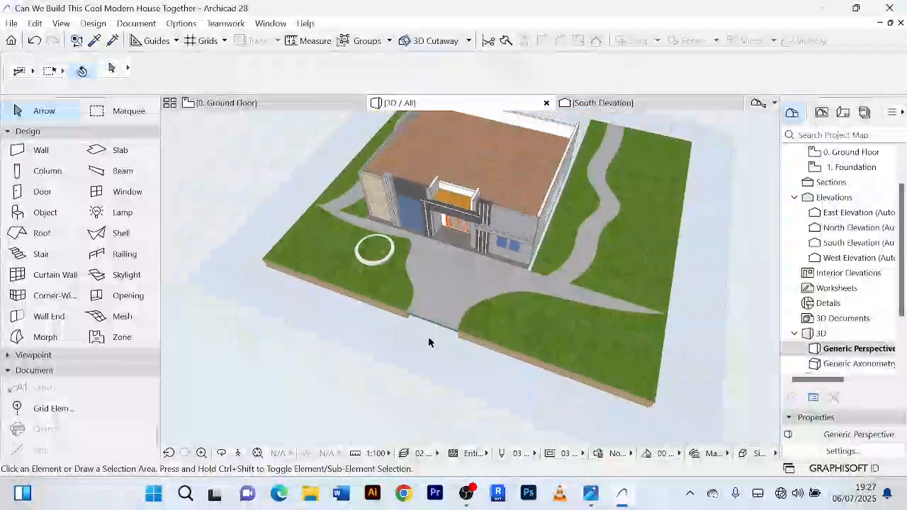
middle_click_drag(429, 343, 486, 326, "shift")
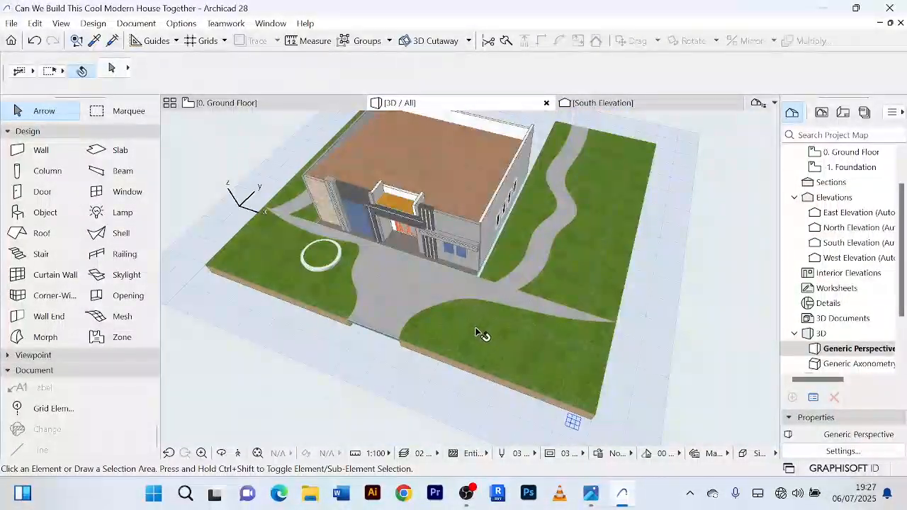
On the ground floor plan, subtract a rectangle of about 8813 by 747 mm from the front-west mesh, starting at its northwest corner.
left_click(258, 276)
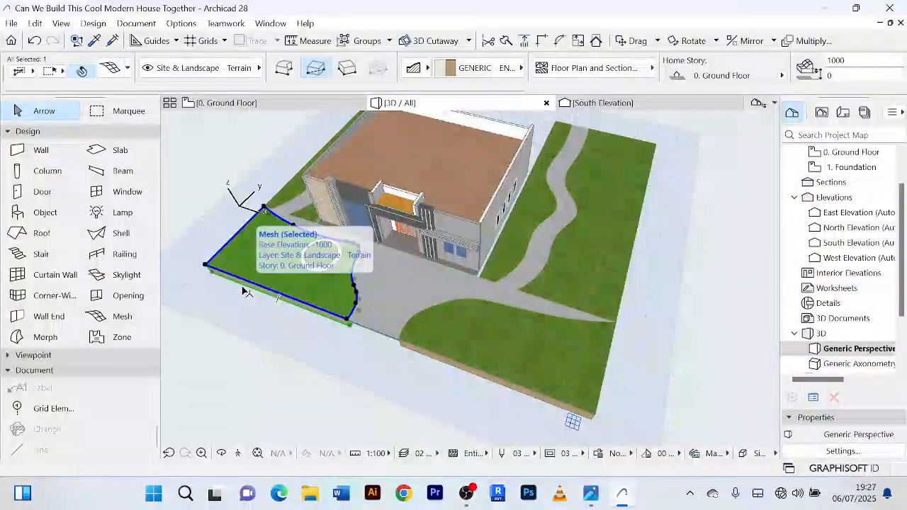
key("F2")
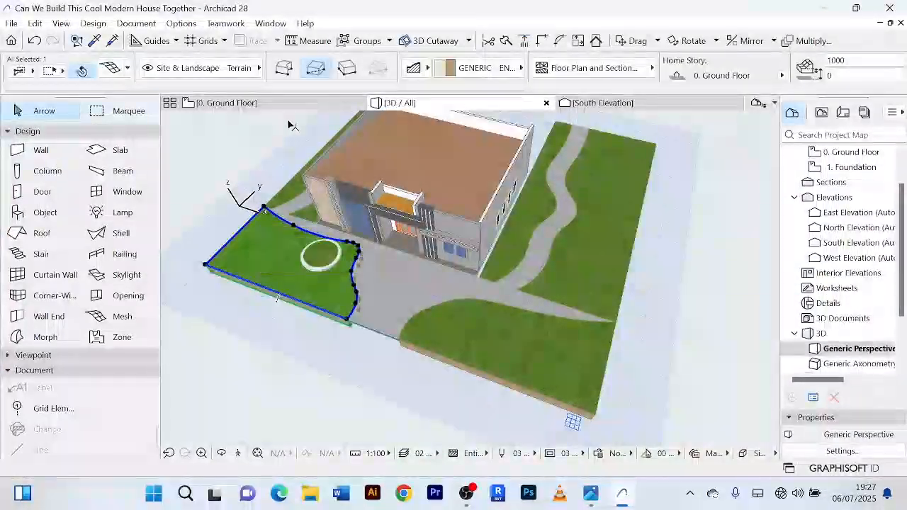
scroll(305, 340, "up", 8)
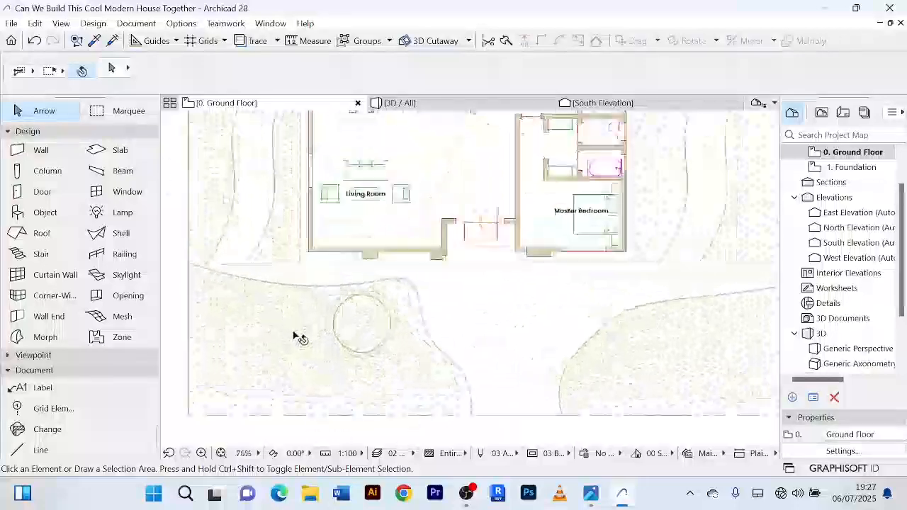
scroll(312, 256, "up", 1)
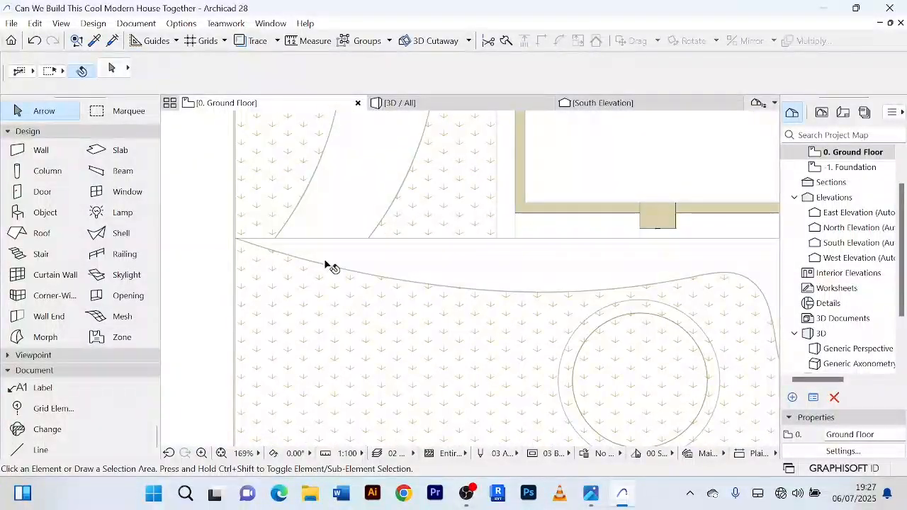
left_click(324, 287)
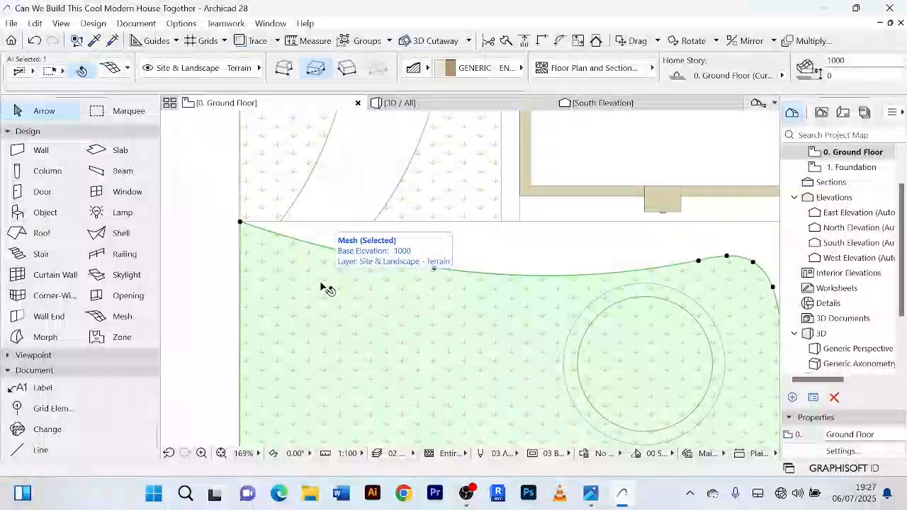
left_click(240, 222)
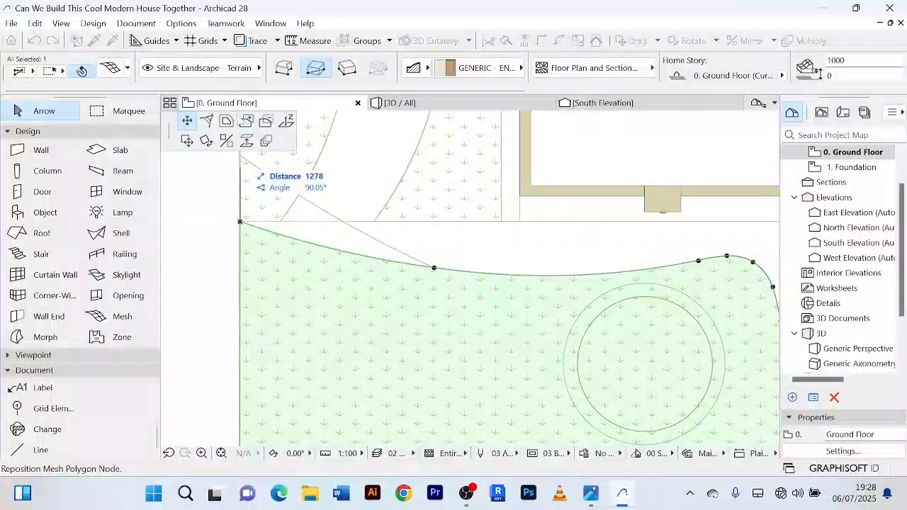
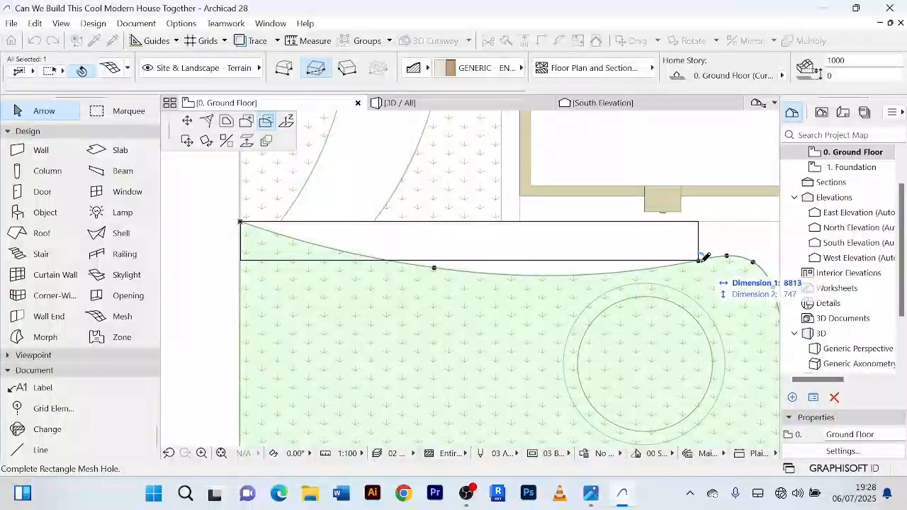
left_click(700, 260)
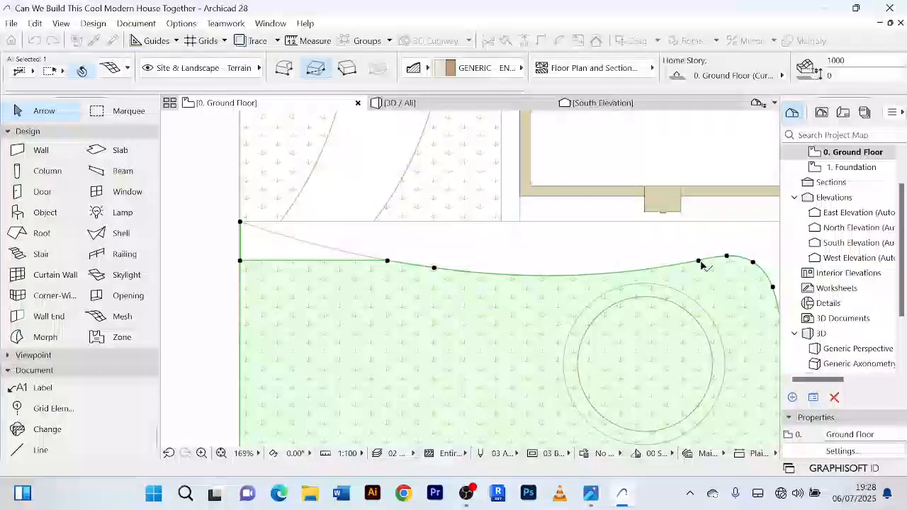
left_click(221, 243)
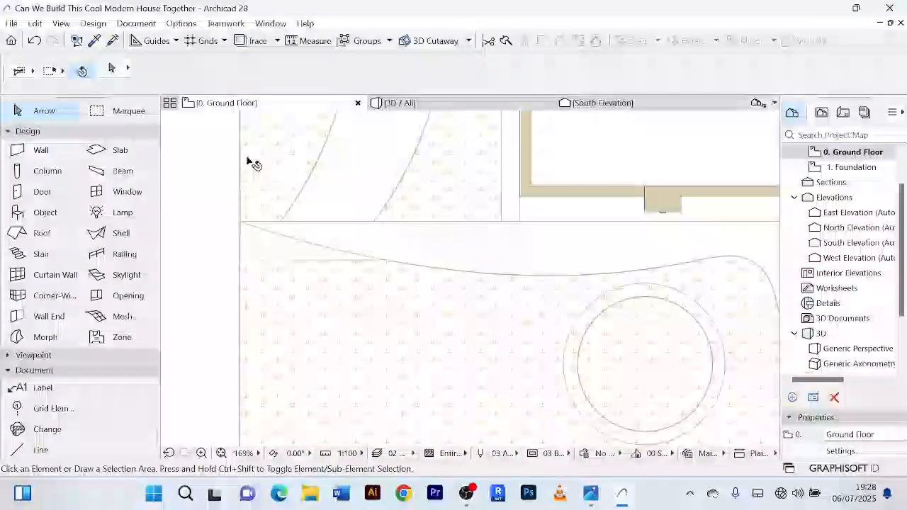
Add a rectangle to the driveway slab from its west tip, over the corner cut out of the front-west mesh.
left_click(352, 245)
scroll(283, 236, "up", 2)
scroll(304, 241, "down", 5)
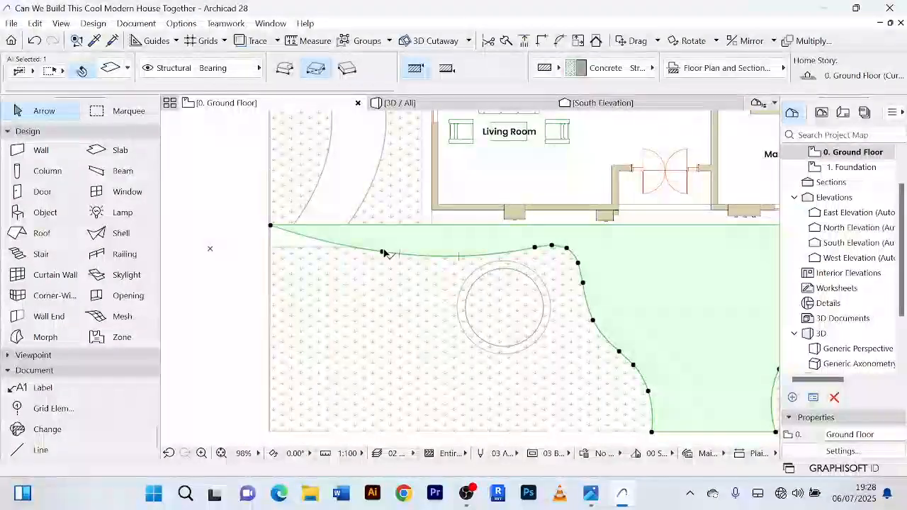
left_click(384, 253)
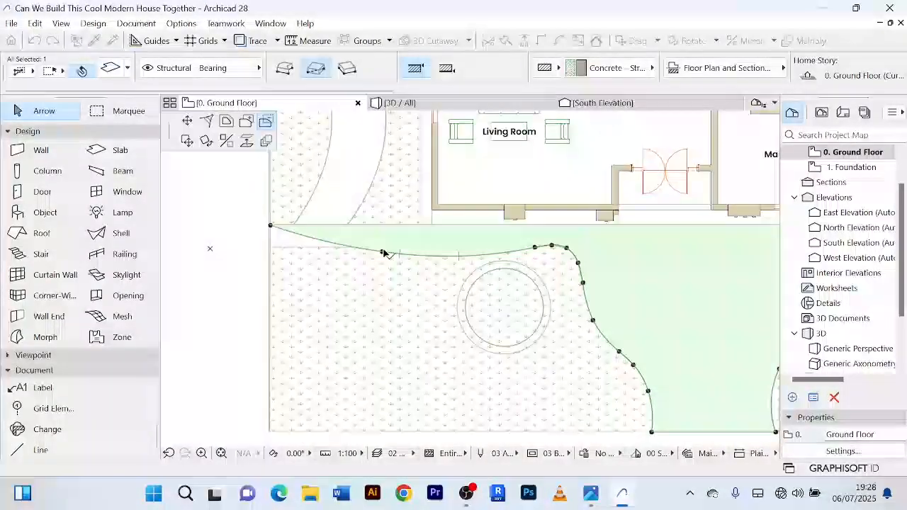
left_click(247, 121)
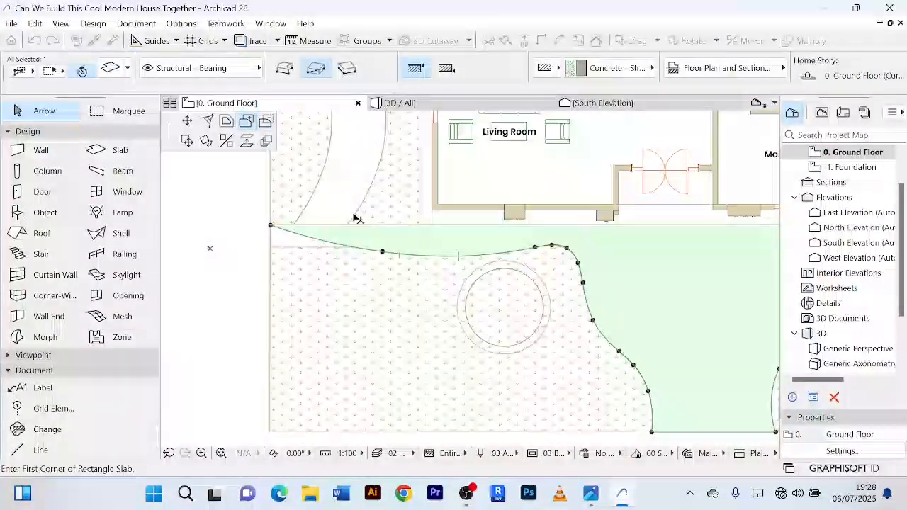
left_click(270, 225)
left_click(246, 220)
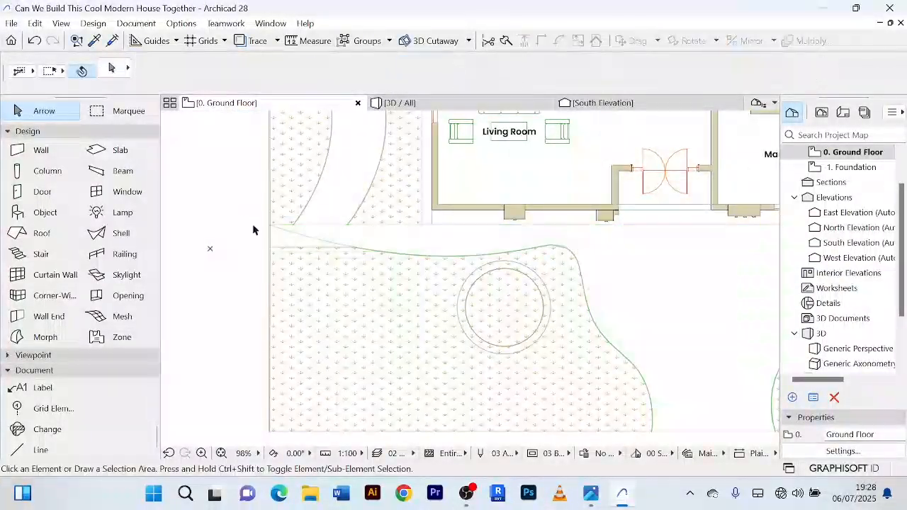
Subtract a rectangle from the front-west mesh's north edge, from the curve node past its stepped corner to beyond the west edge.
scroll(311, 270, "up", 4)
left_click(263, 262)
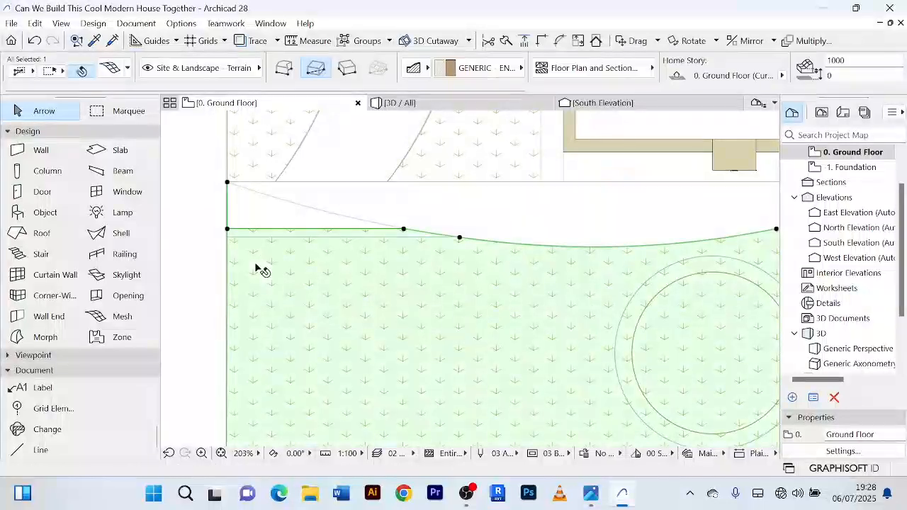
scroll(257, 245, "up", 3)
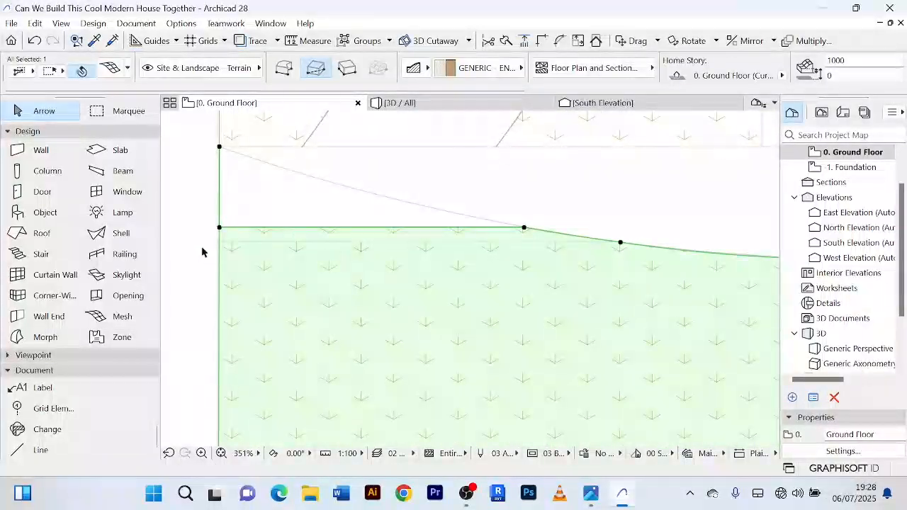
left_click(219, 146)
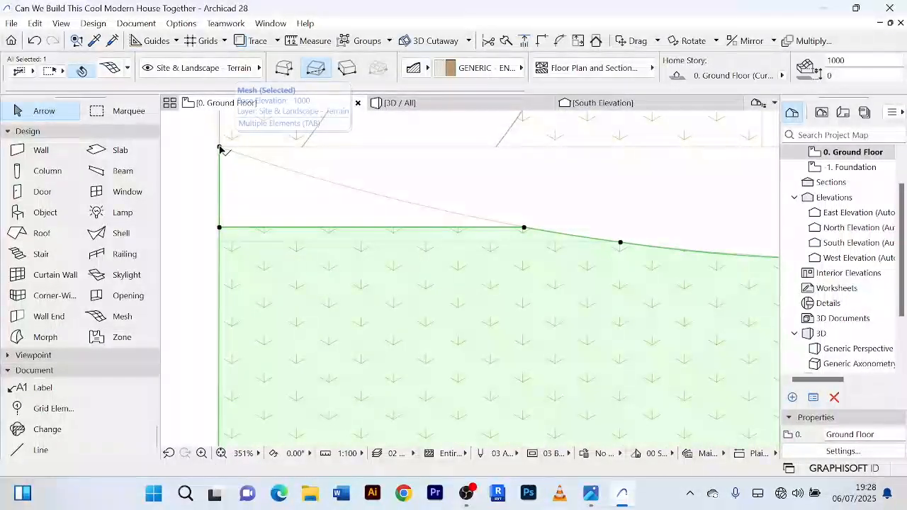
left_click(264, 122)
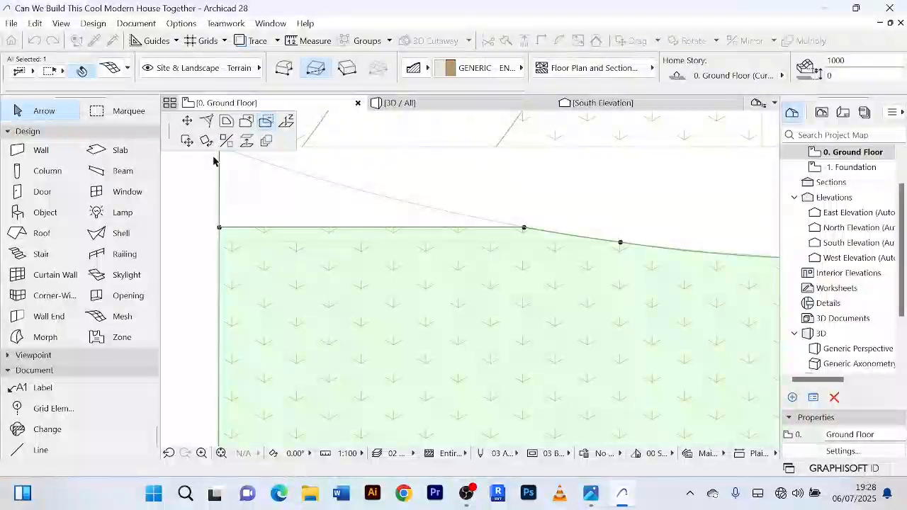
left_click(620, 243)
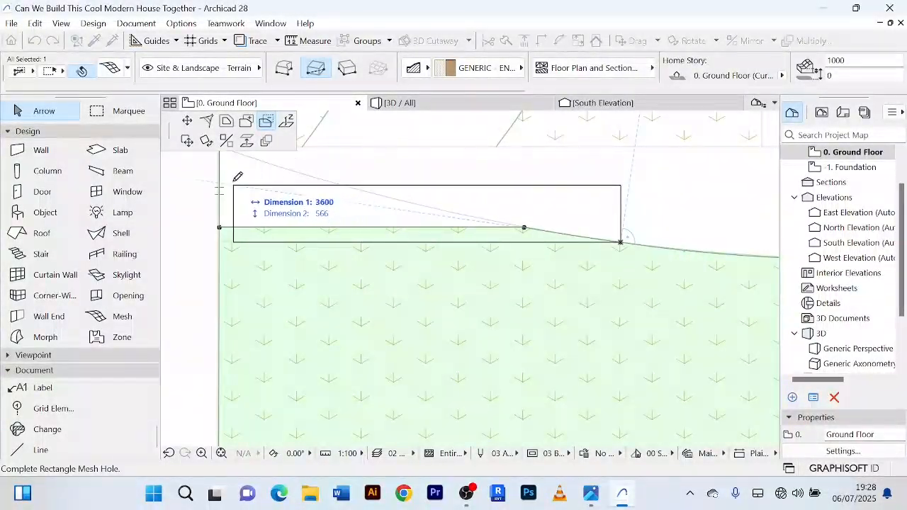
left_click(193, 157)
Try to subtract the leftover sliver at the front-west mesh's northwest corner with small rectangles across its west edge.
scroll(213, 166, "up", 5)
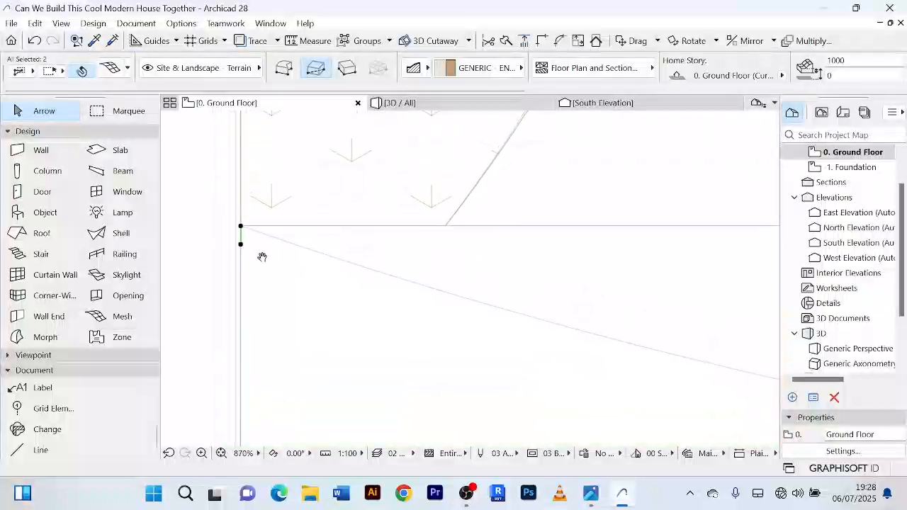
left_click(241, 246)
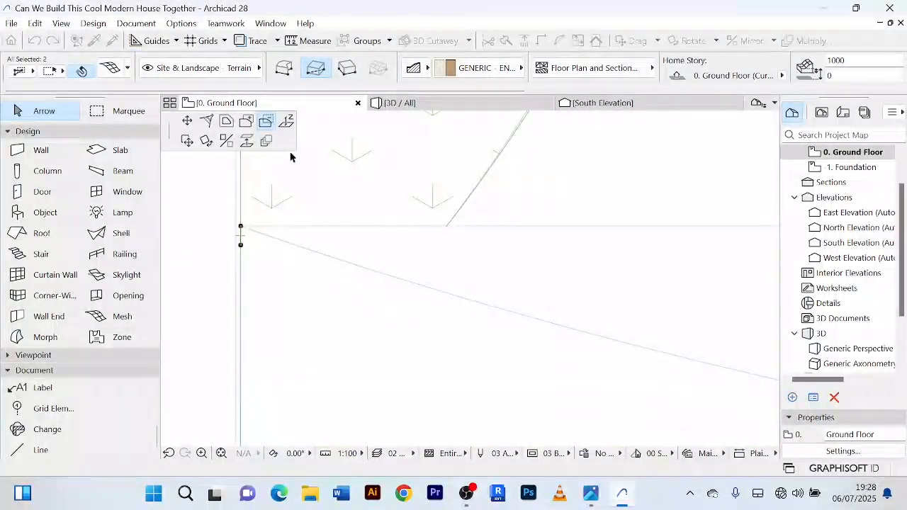
left_click(241, 245)
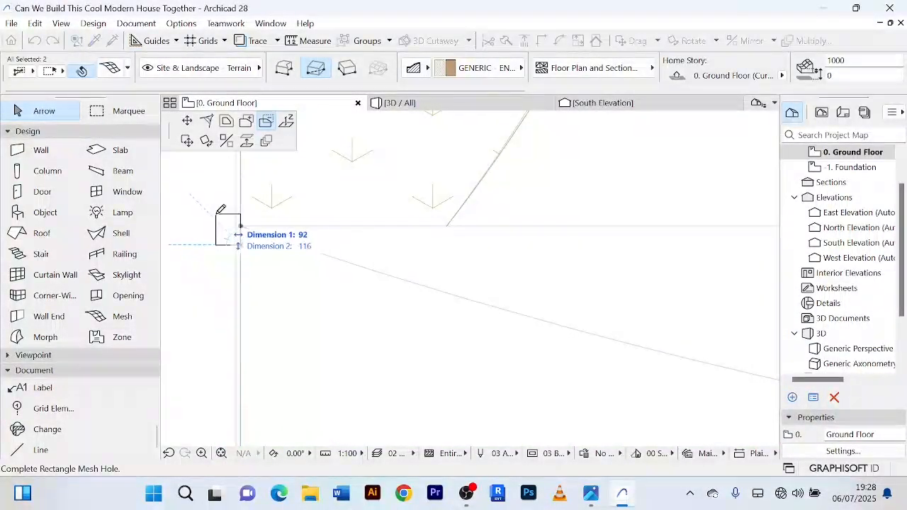
left_click(216, 216)
left_click(241, 245)
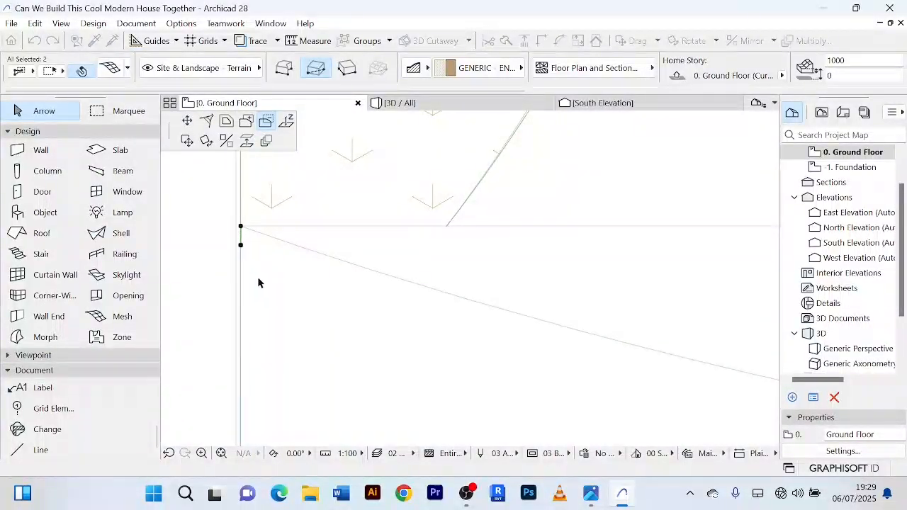
scroll(258, 283, "down", 3)
left_click(254, 341)
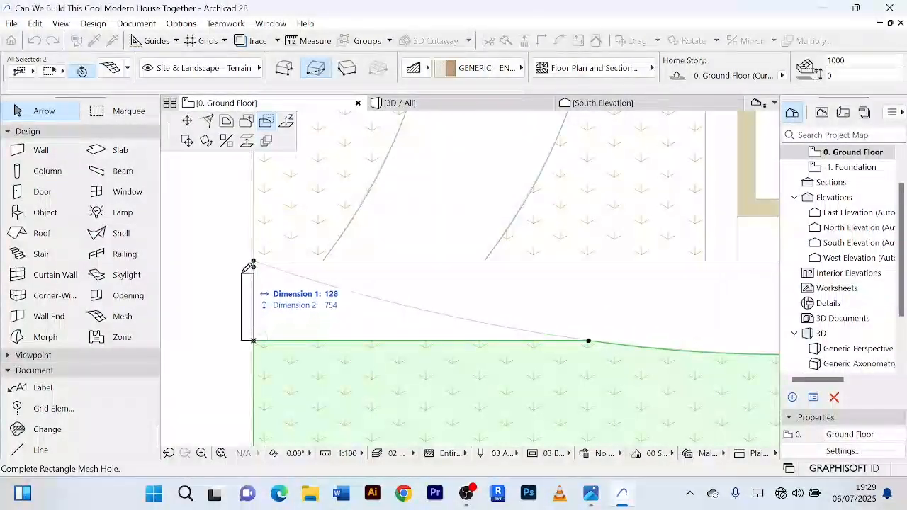
left_click(277, 249)
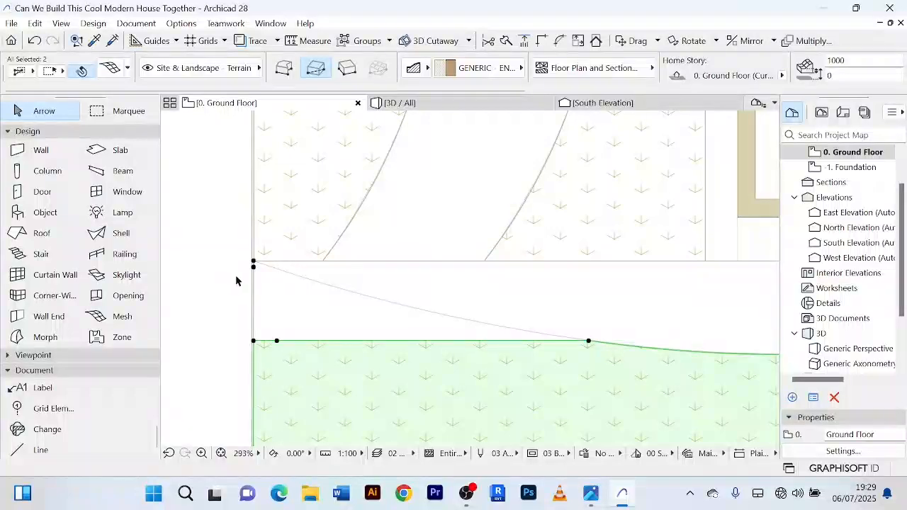
scroll(269, 255, "up", 5)
left_click(271, 240)
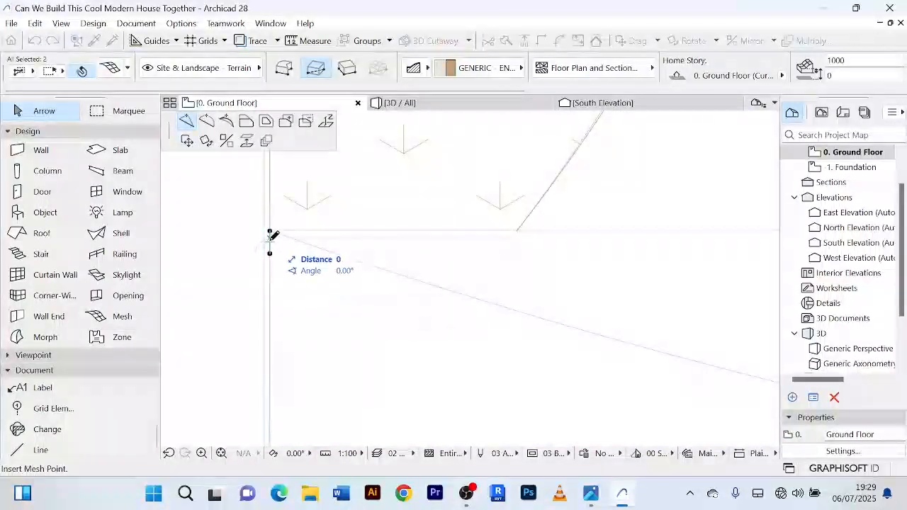
right_click(223, 253)
left_click(253, 363)
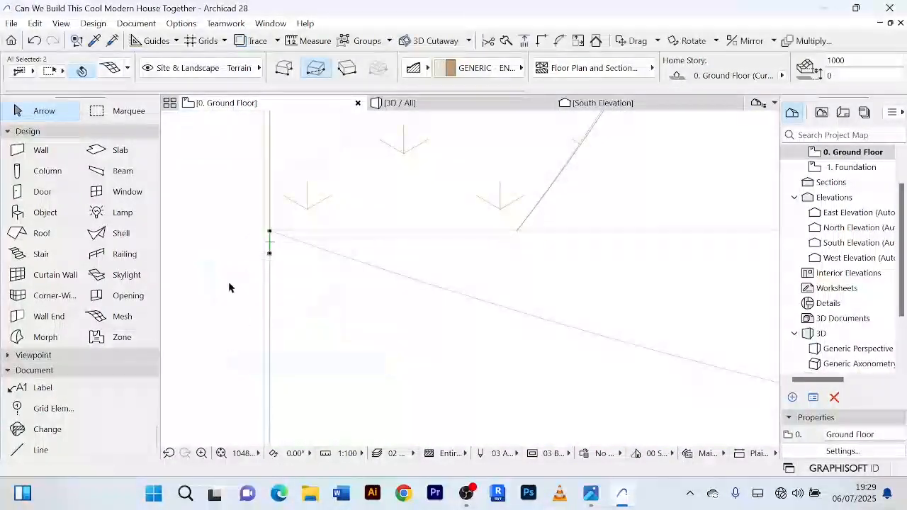
scroll(272, 245, "up", 4)
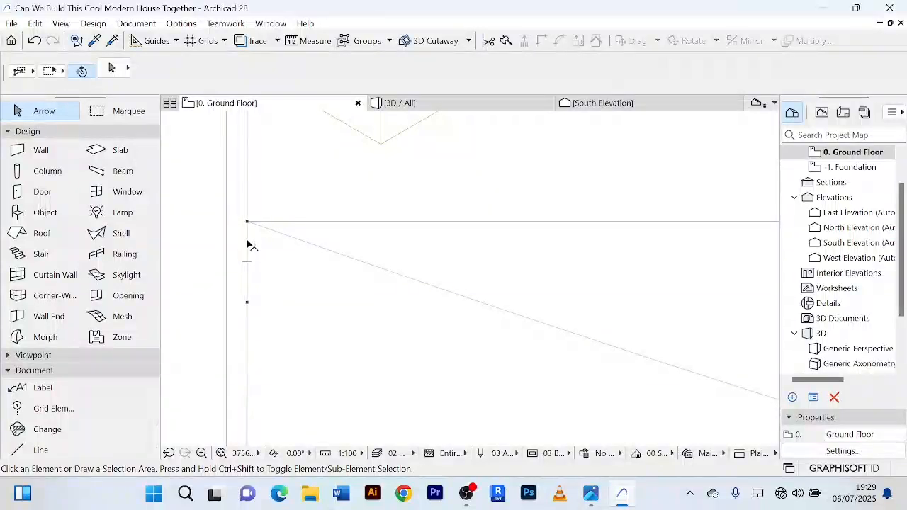
left_click(249, 245)
scroll(268, 255, "down", 8)
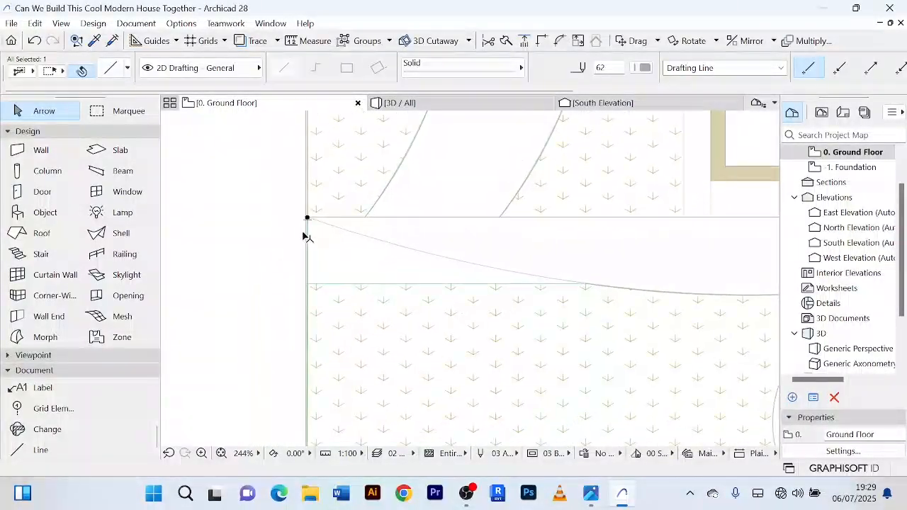
Examine in 3D how the driveway's west end meets the west path and the trimmed front-west lawn.
scroll(306, 237, "down", 3)
left_click(418, 104)
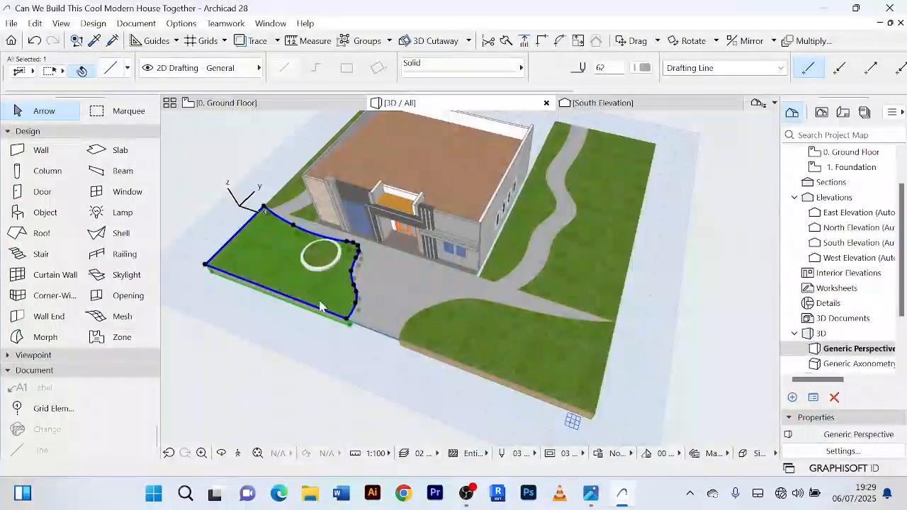
left_click(264, 186)
scroll(265, 198, "up", 5)
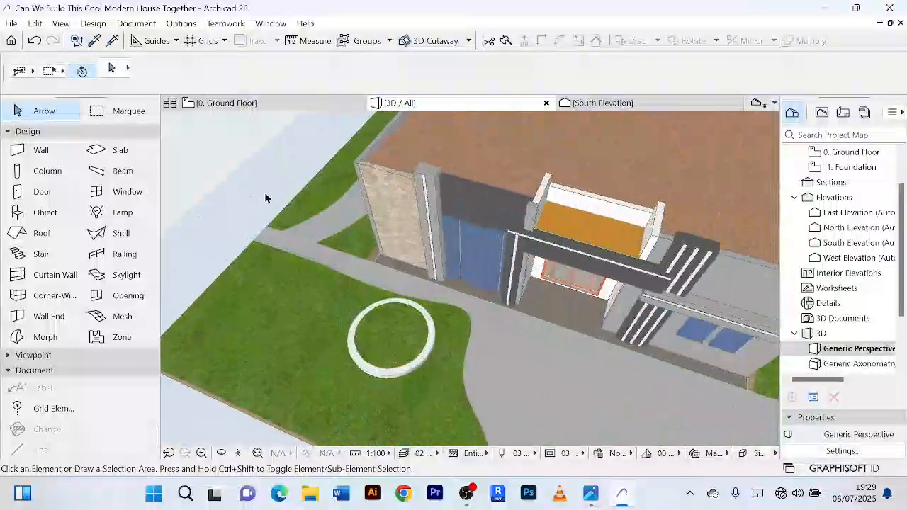
scroll(265, 197, "up", 5)
scroll(263, 196, "down", 2)
scroll(263, 196, "up", 1)
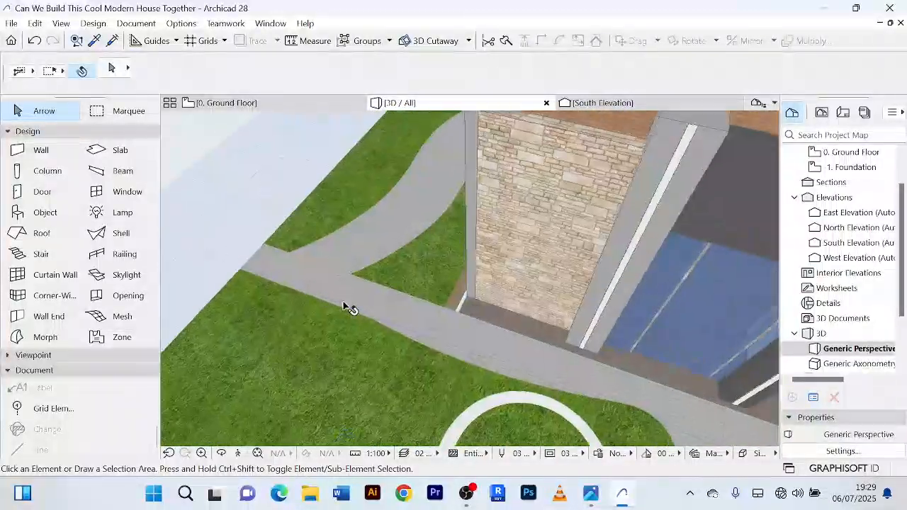
scroll(343, 305, "up", 3)
scroll(374, 256, "up", 2)
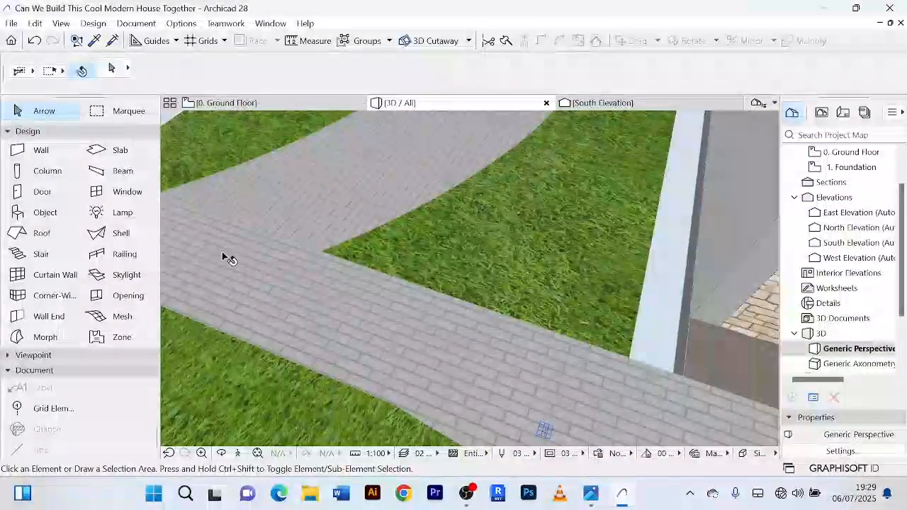
scroll(331, 189, "down", 1)
scroll(397, 328, "down", 5)
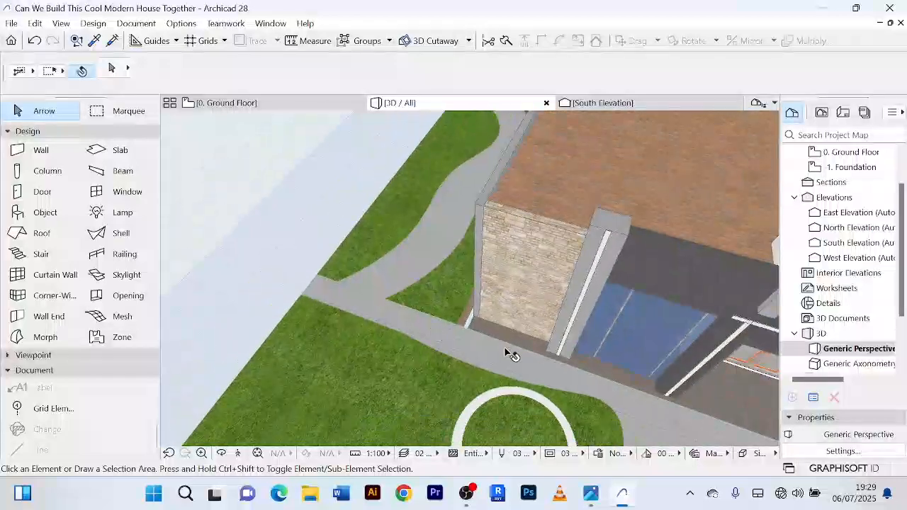
scroll(504, 351, "down", 3)
Examine the driveway's front and its pointed east end between the lawn meshes in 3D.
middle_click_drag(500, 360, 346, 241)
scroll(479, 317, "up", 1)
scroll(504, 323, "down", 1)
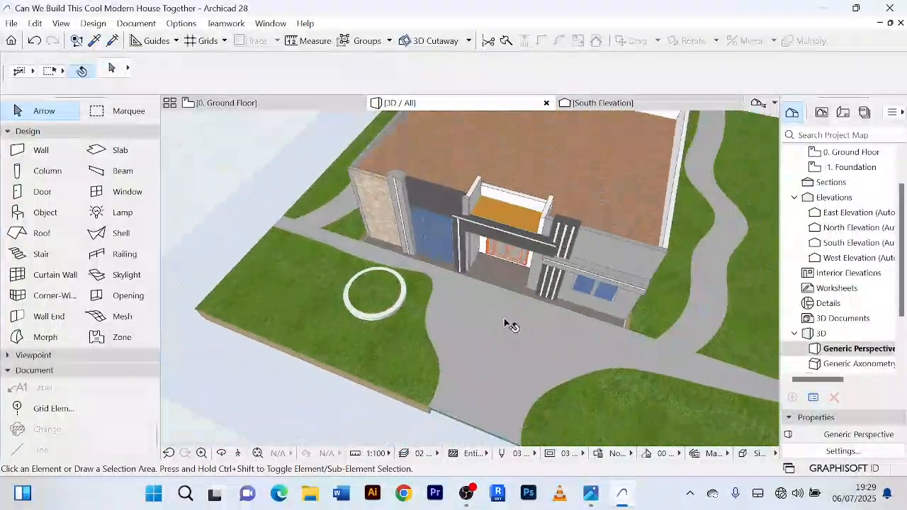
middle_click_drag(588, 331, 419, 306)
scroll(599, 328, "up", 2)
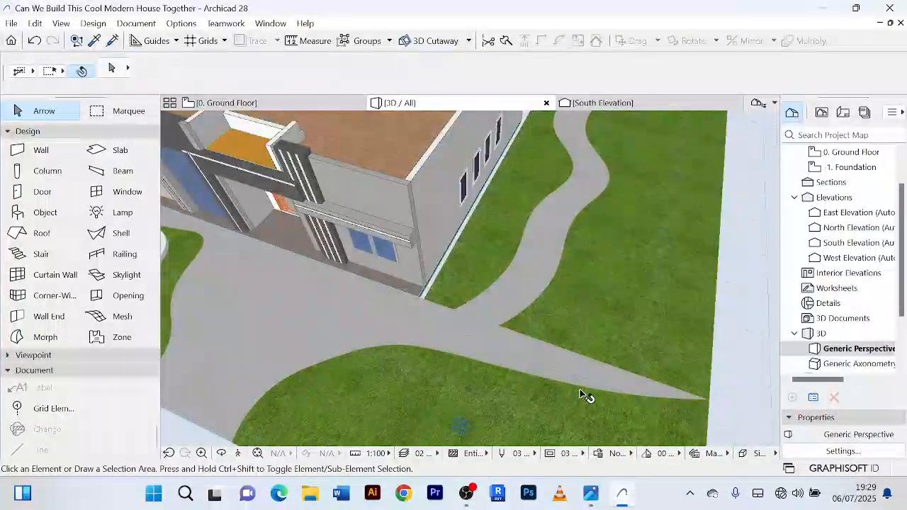
scroll(586, 395, "down", 2)
scroll(599, 364, "up", 2)
middle_click_drag(599, 364, 532, 317)
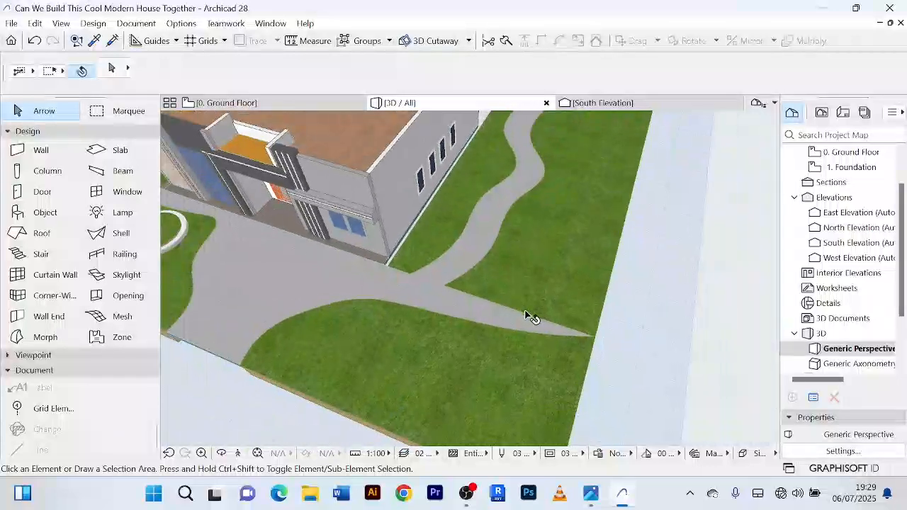
scroll(533, 322, "down", 1)
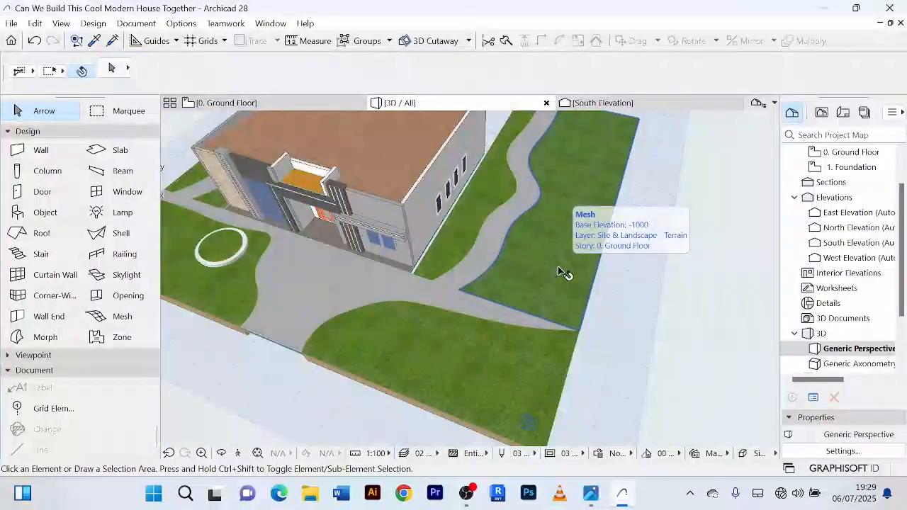
scroll(565, 274, "down", 2)
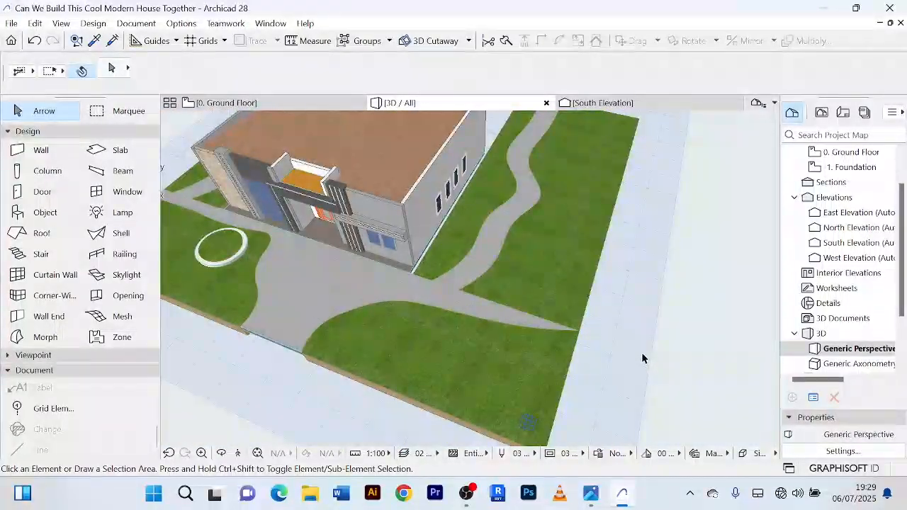
middle_click_drag(641, 353, 702, 324, "shift")
On the ground floor plan, subtract a rectangle from the front-east mesh, from its northeast corner to a node on its curved edge.
left_click(560, 373)
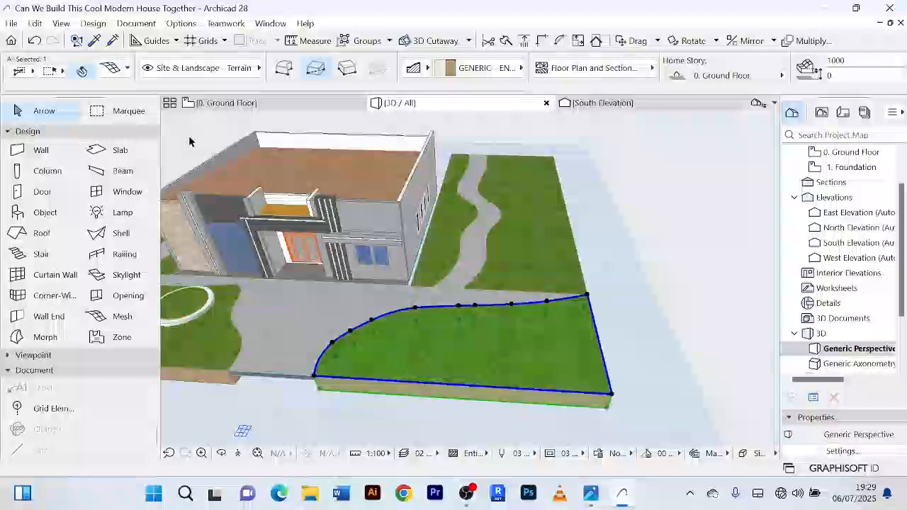
left_click(250, 106)
scroll(646, 329, "down", 2)
middle_click_drag(648, 328, 491, 333)
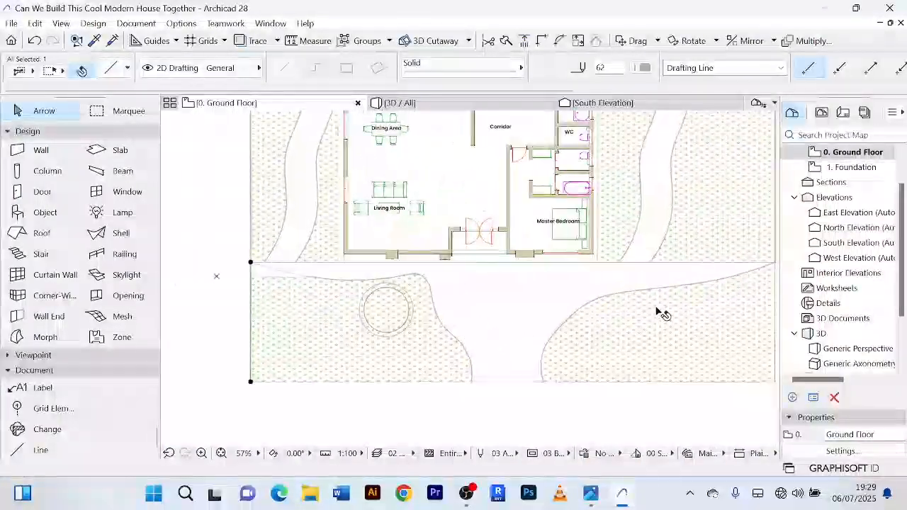
scroll(663, 314, "down", 3)
scroll(692, 320, "up", 5)
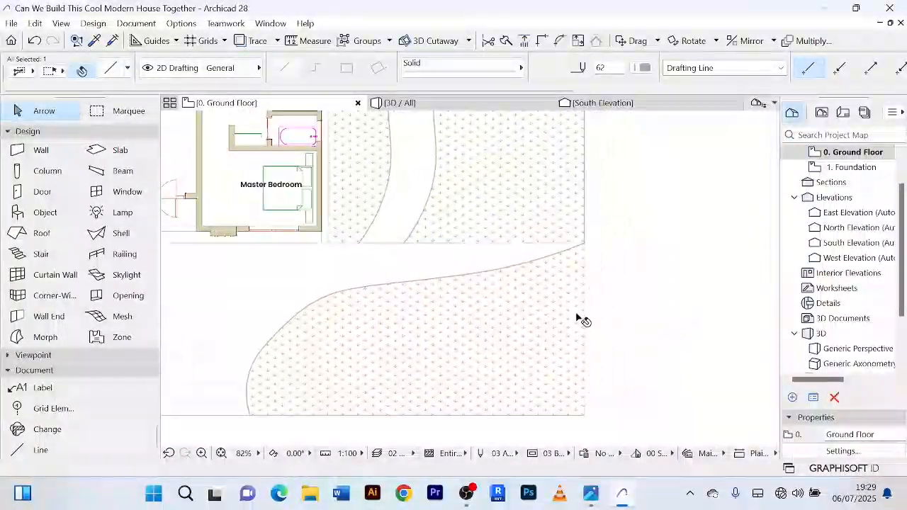
left_click(560, 340)
scroll(560, 342, "up", 3)
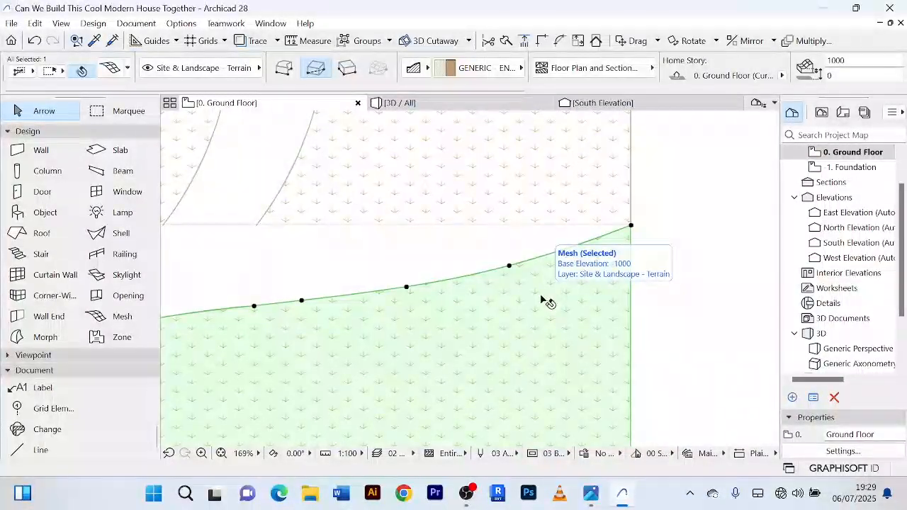
scroll(546, 302, "down", 6)
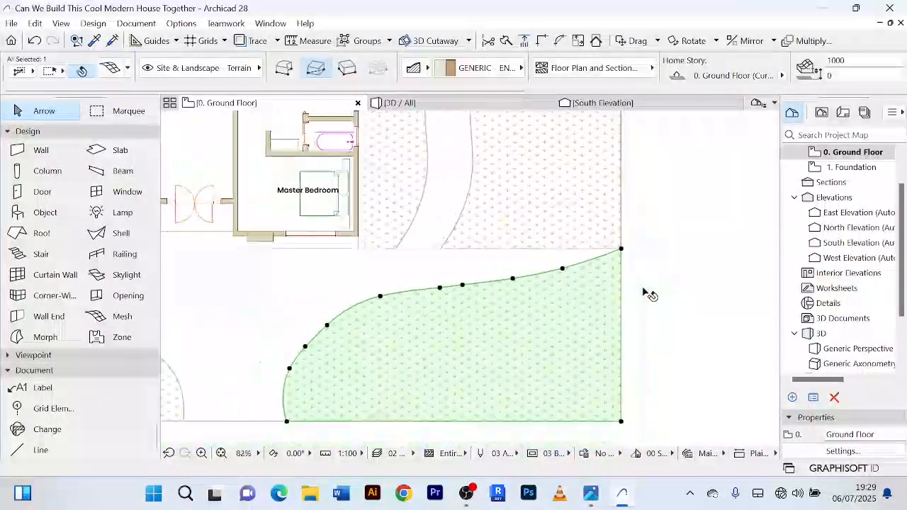
scroll(613, 251, "up", 5)
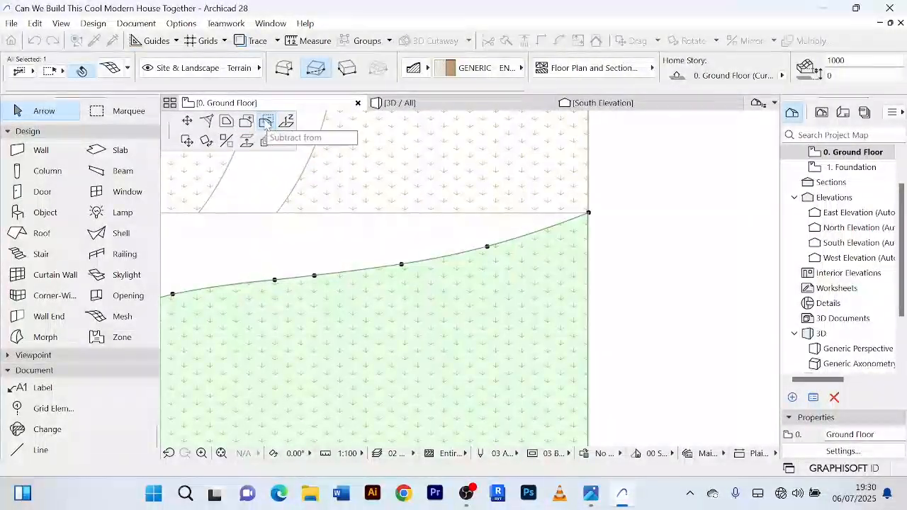
left_click(589, 211)
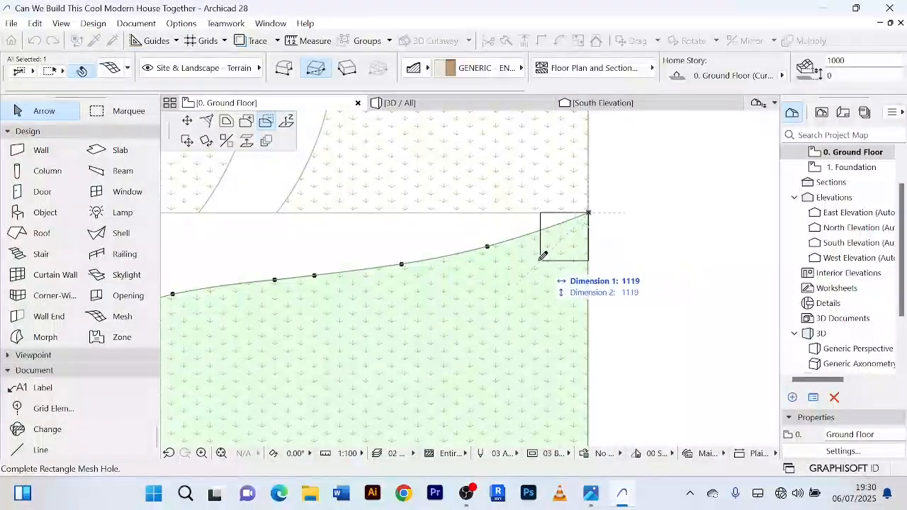
middle_click_drag(299, 277, 432, 304)
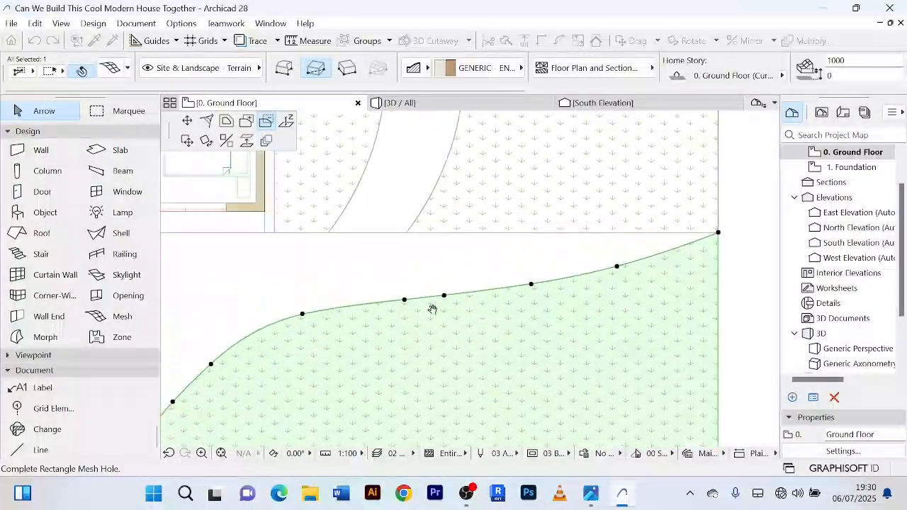
left_click(382, 299)
Add a rectangle to the driveway slab, from the node on its curved south edge to its pointed east tip.
left_click(615, 268)
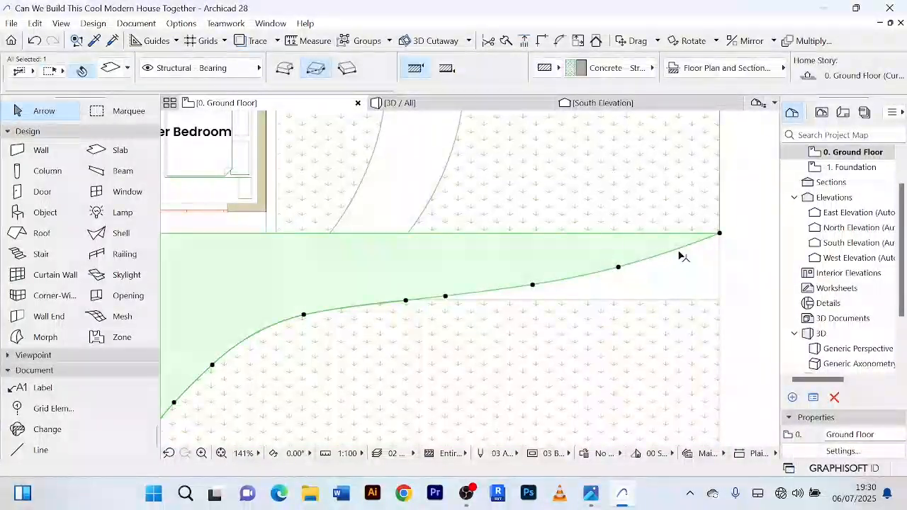
left_click(720, 234)
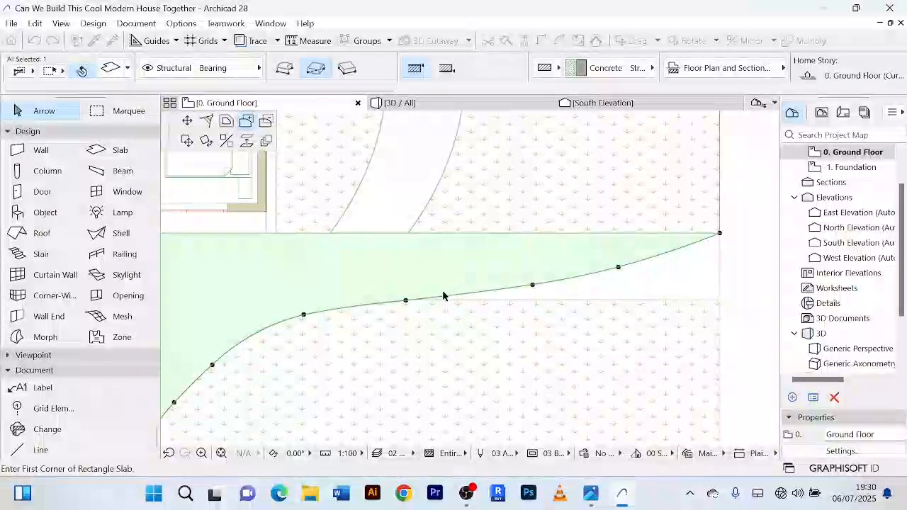
left_click(406, 301)
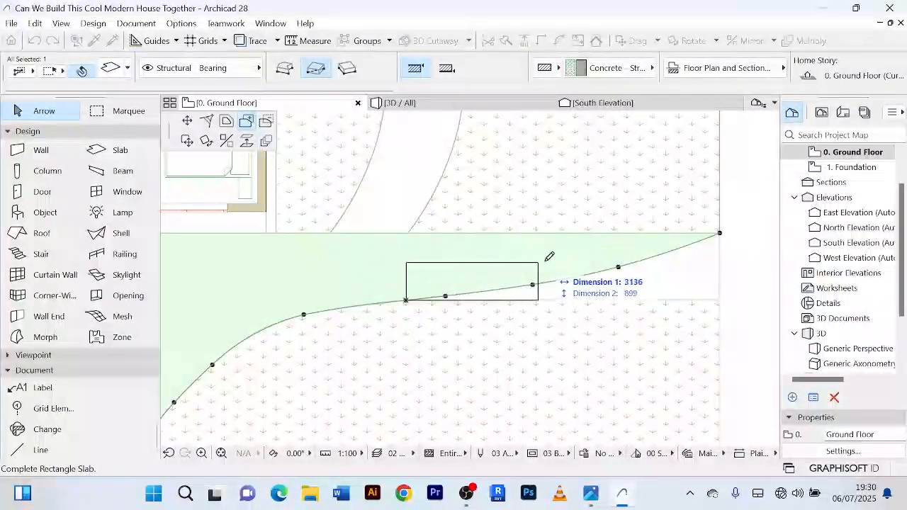
left_click(719, 234)
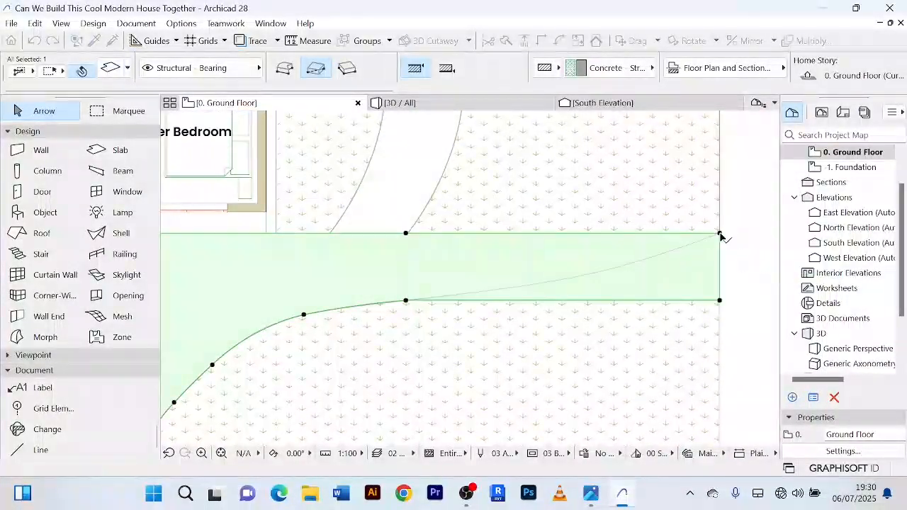
scroll(720, 236, "down", 5)
middle_click_drag(724, 238, 656, 258)
left_click(665, 261)
Delete the leftover spline curves along the north edges of the front-east and front-west lawns.
scroll(615, 265, "up", 2)
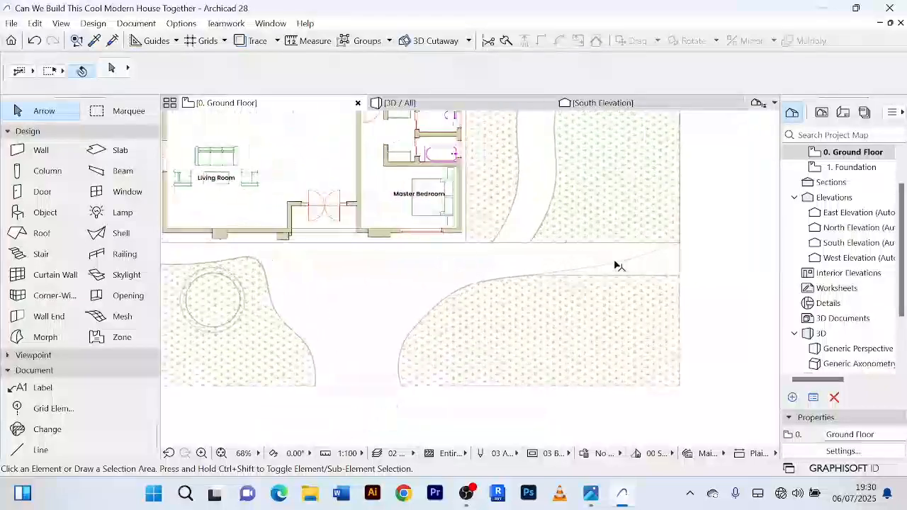
left_click(615, 265)
key("Delete")
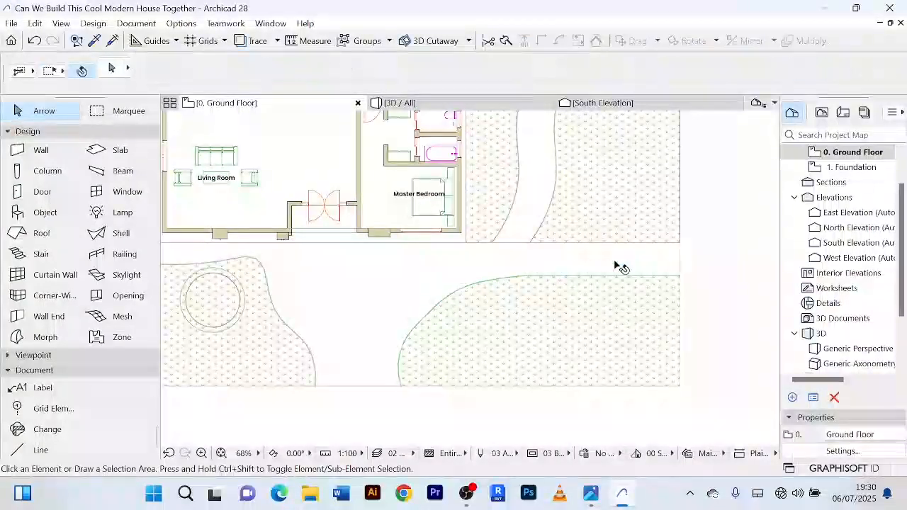
scroll(395, 323, "down", 5)
middle_click_drag(454, 324, 693, 370)
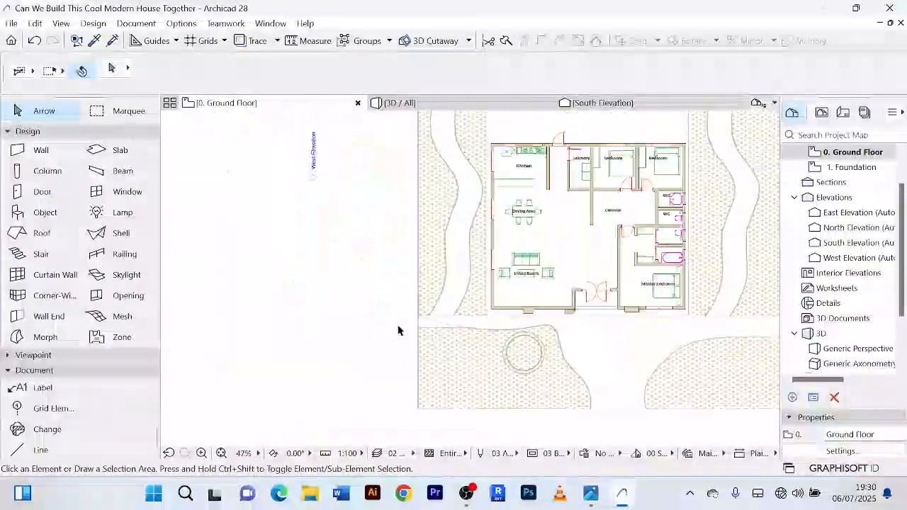
scroll(398, 326, "up", 6)
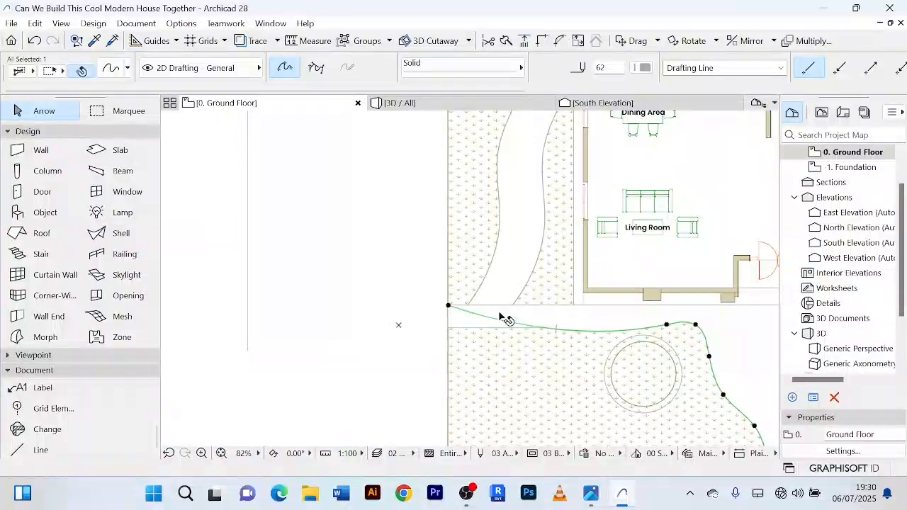
scroll(442, 319, "down", 8)
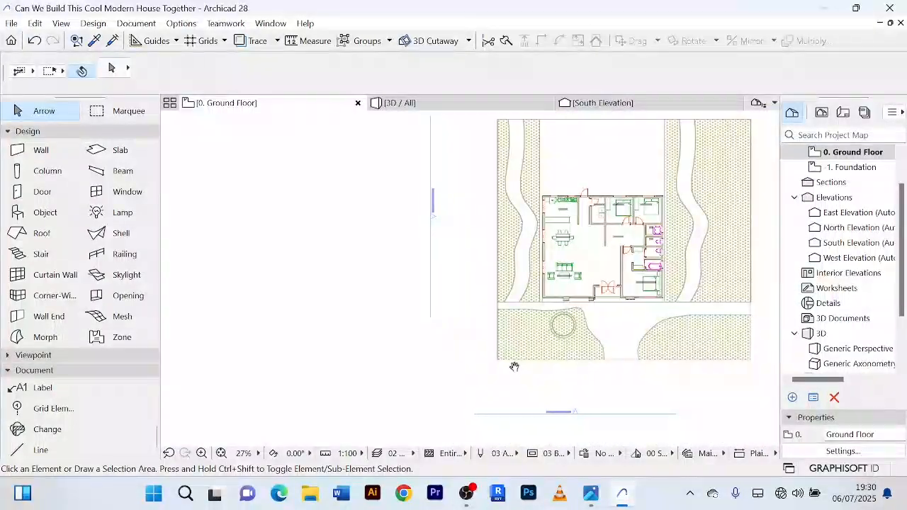
Examine in 3D the driveway's squared-off east end and its junction with the east path.
scroll(553, 365, "up", 6)
left_click(420, 103)
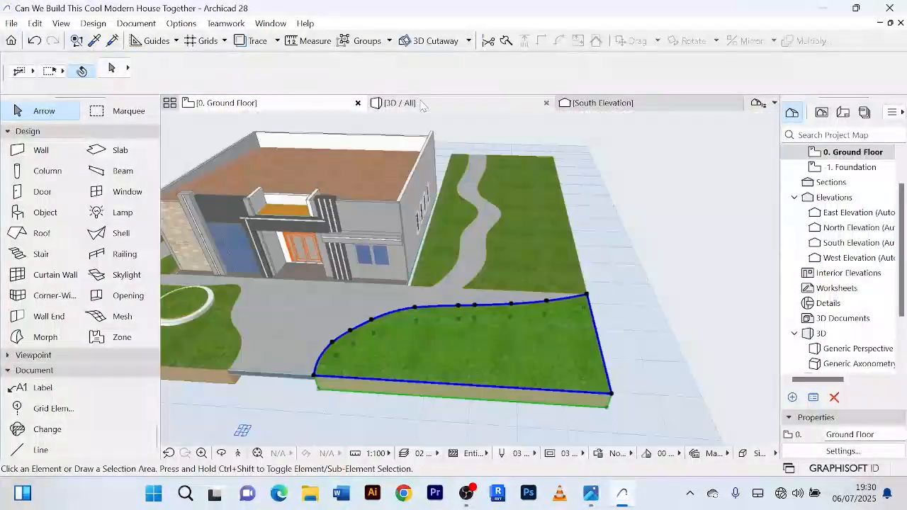
left_click(714, 244)
scroll(674, 236, "down", 5)
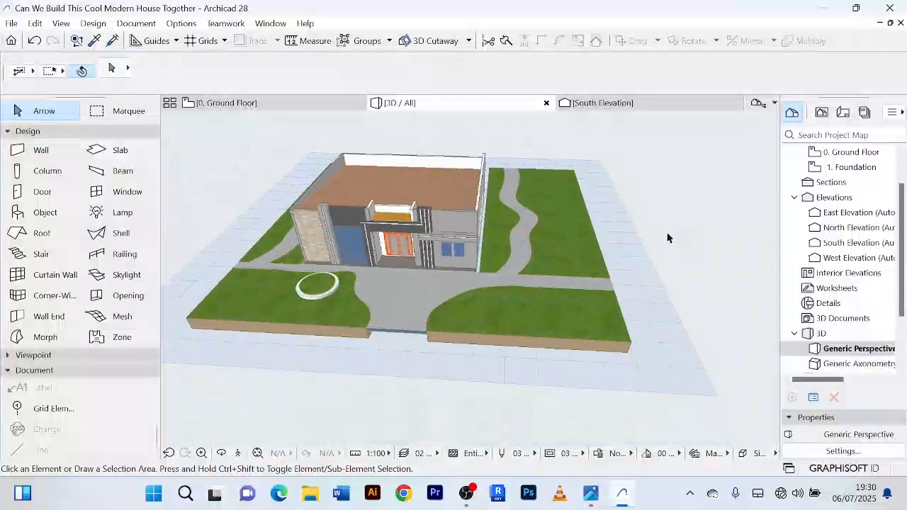
middle_click_drag(668, 237, 668, 314, "shift")
scroll(620, 300, "up", 8)
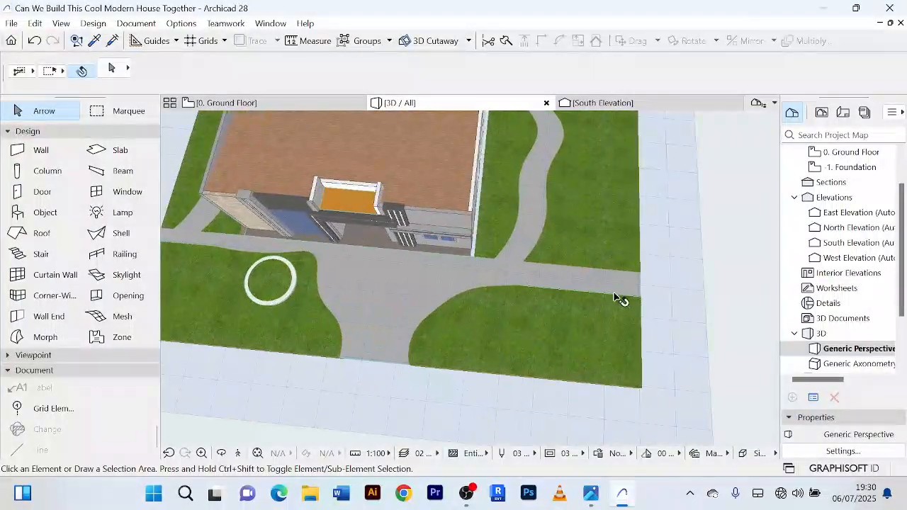
scroll(559, 285, "up", 2)
middle_click_drag(508, 305, 565, 297)
scroll(564, 298, "down", 4)
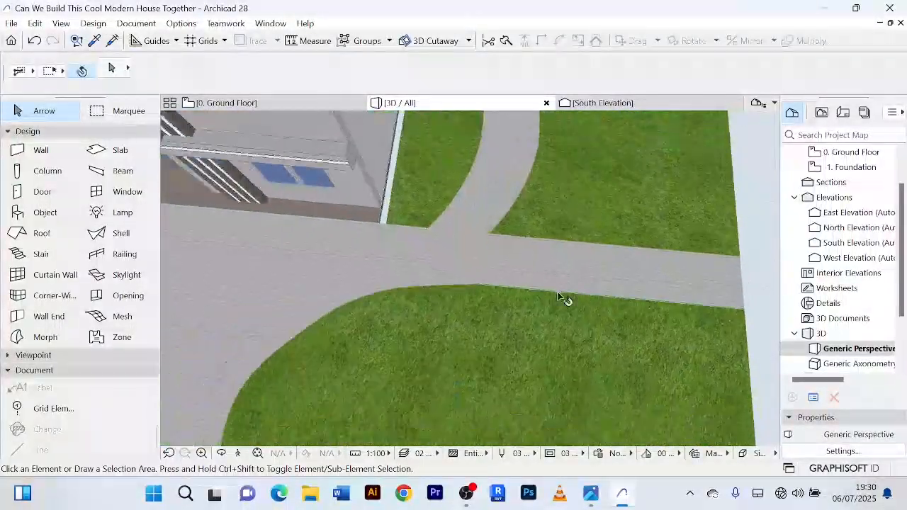
middle_click_drag(386, 301, 587, 301)
scroll(481, 292, "down", 2)
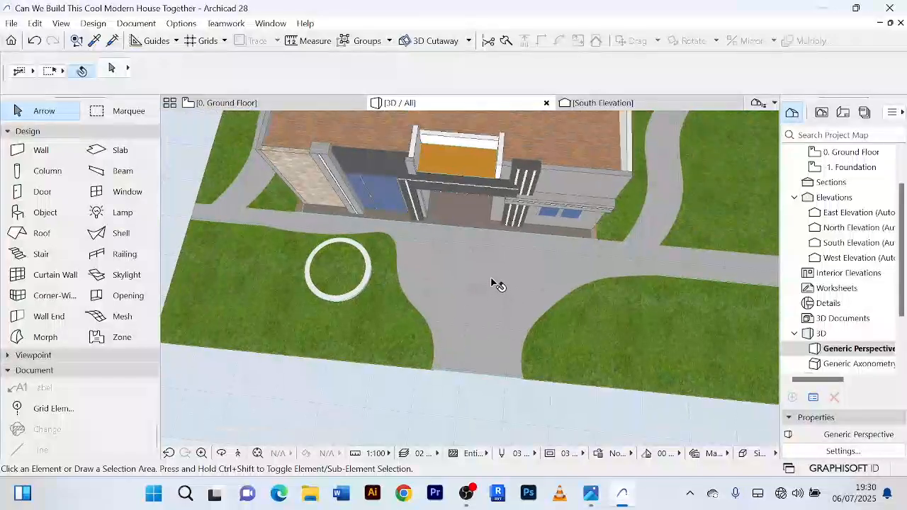
Examine in 3D the driveway's west end, the west path and the open area behind the house.
scroll(466, 233, "up", 5)
scroll(467, 206, "up", 2)
scroll(467, 205, "down", 2)
middle_click_drag(467, 205, 637, 234)
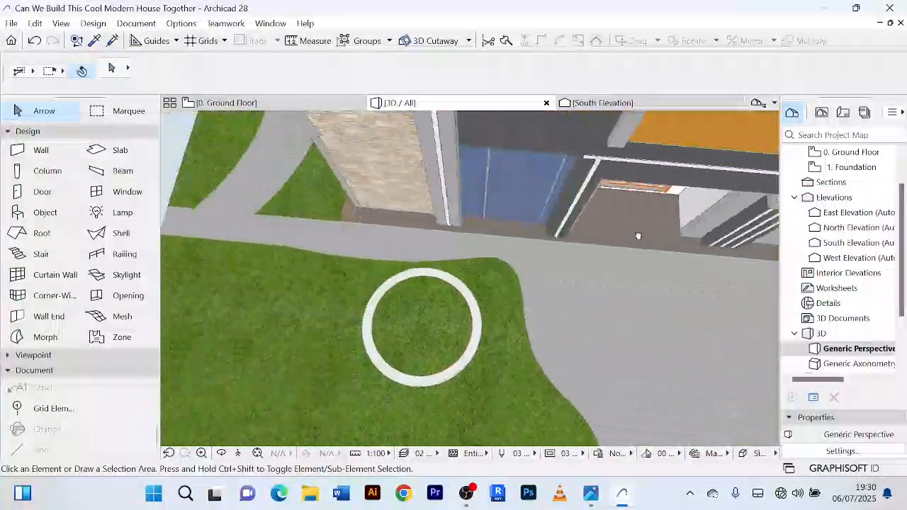
scroll(252, 223, "up", 1)
middle_click_drag(256, 223, 341, 250)
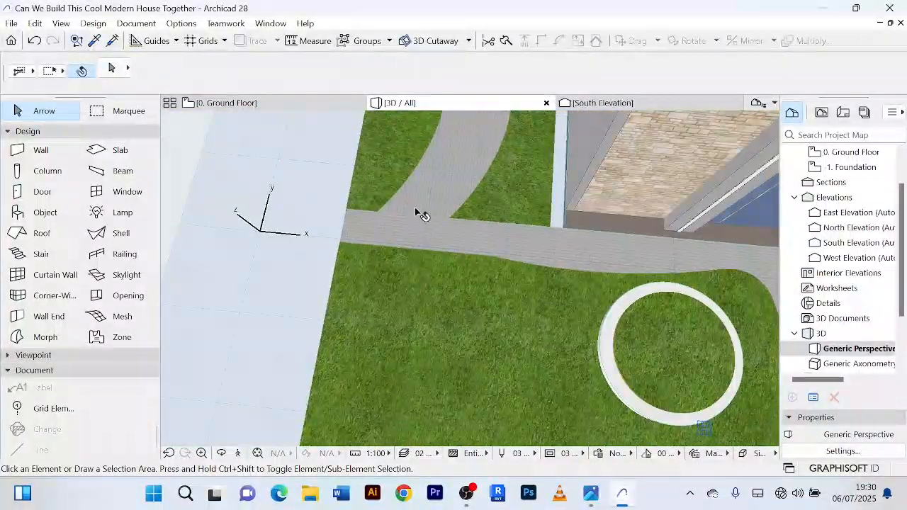
scroll(416, 210, "down", 3)
middle_click_drag(421, 223, 371, 389)
scroll(413, 245, "down", 2)
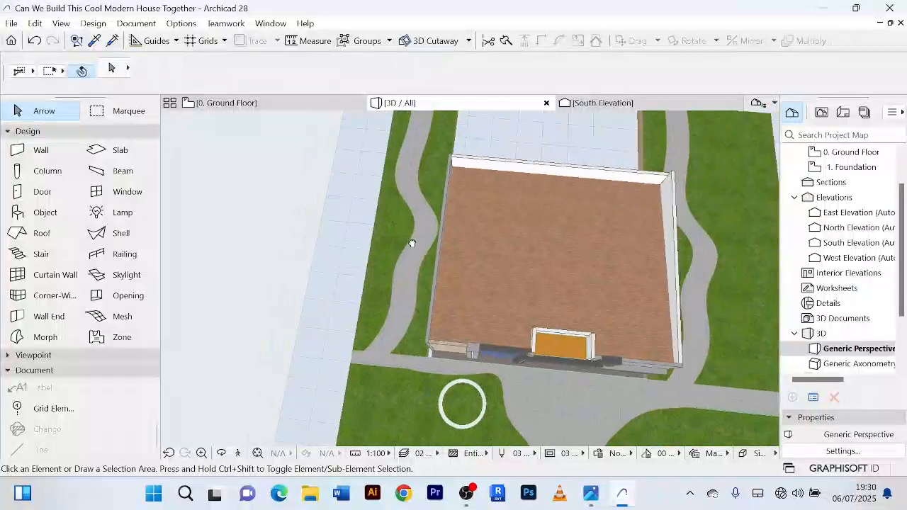
middle_click_drag(412, 243, 382, 366)
scroll(526, 203, "up", 2)
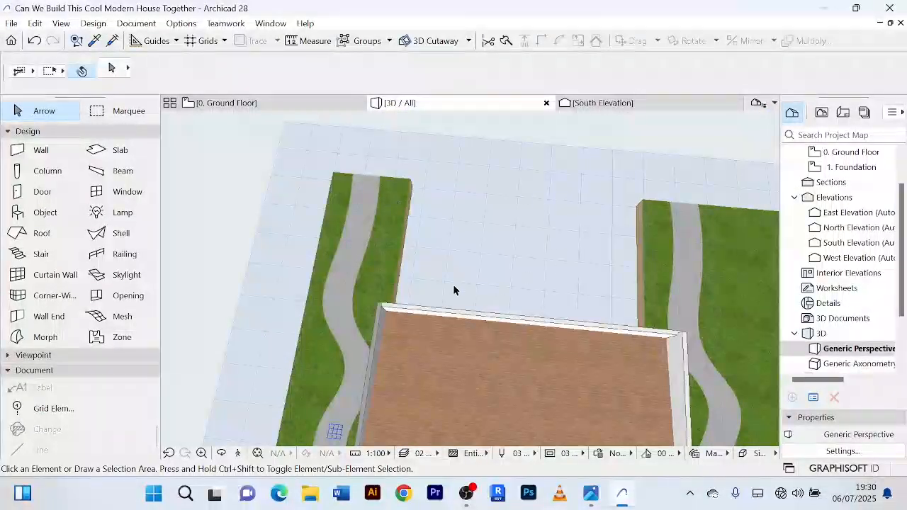
scroll(530, 248, "down", 2)
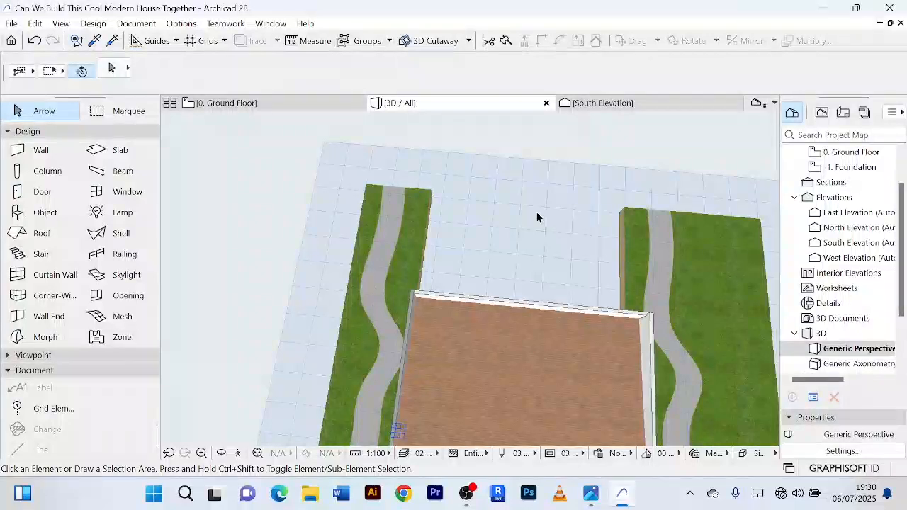
Return to the ground floor plan at the front lawns and collapse the Document tool group.
left_click(251, 106)
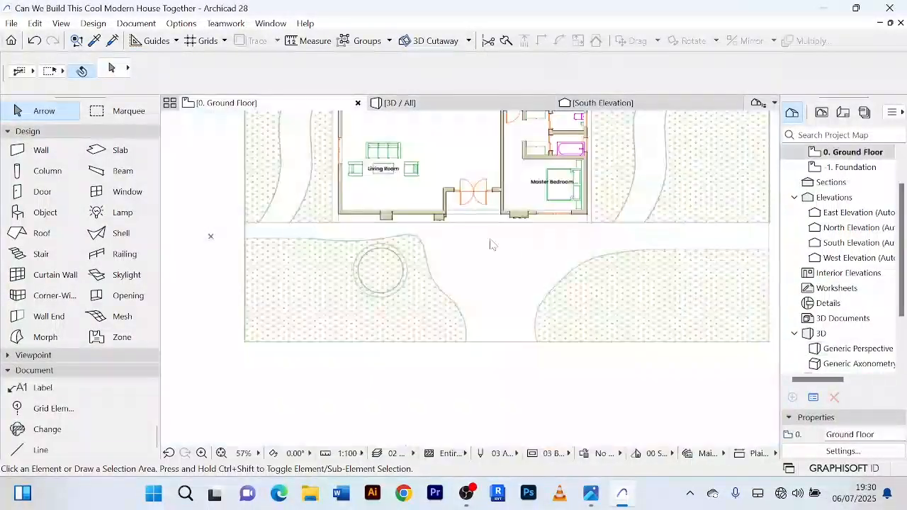
scroll(543, 338, "down", 3)
scroll(507, 365, "up", 5)
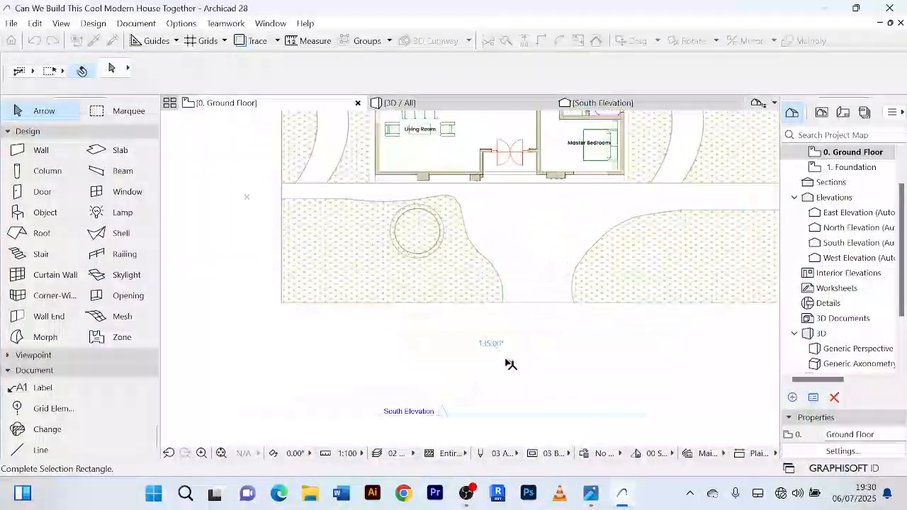
right_click(507, 362)
left_click(549, 451)
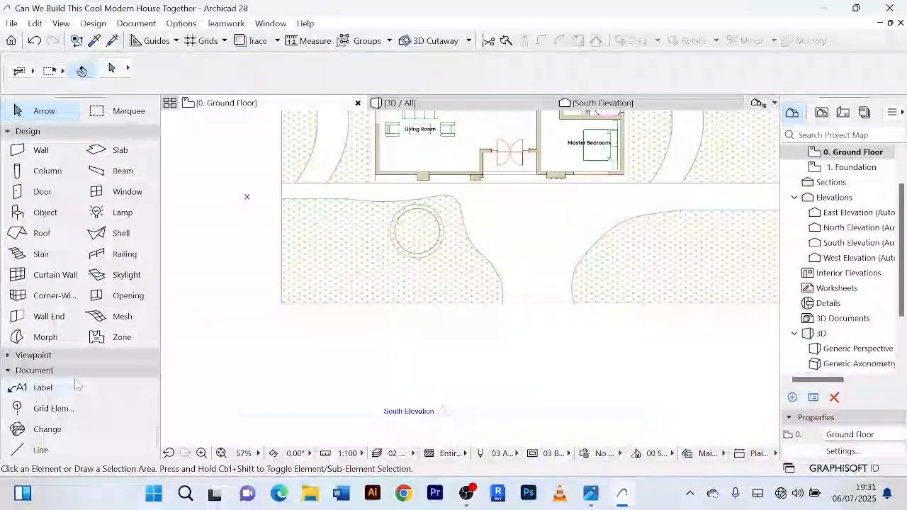
left_click(8, 370)
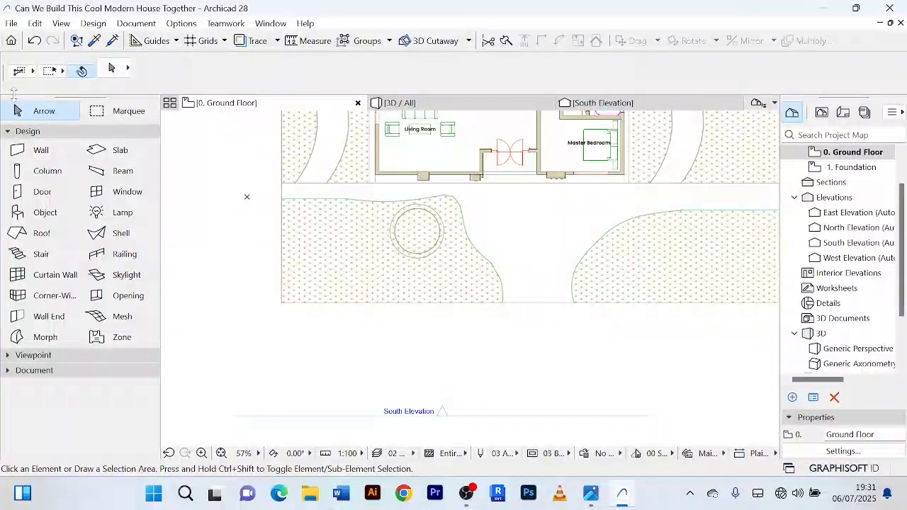
Search the object library for "plant" and set the Houseplant Model as the default object.
double_click(45, 214)
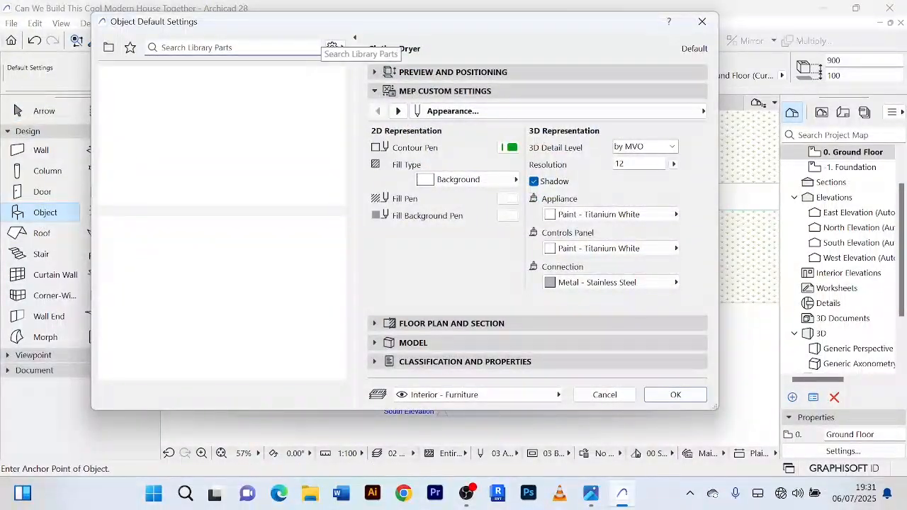
type("pla")
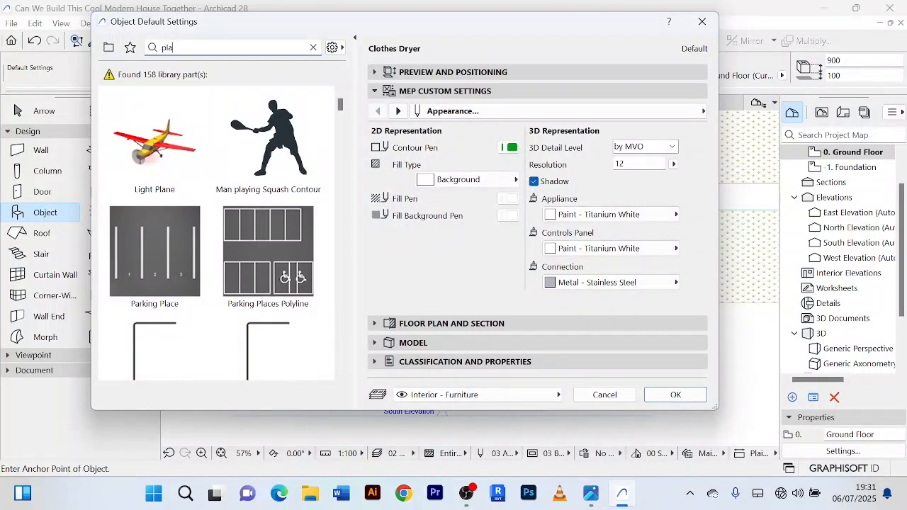
type("nt")
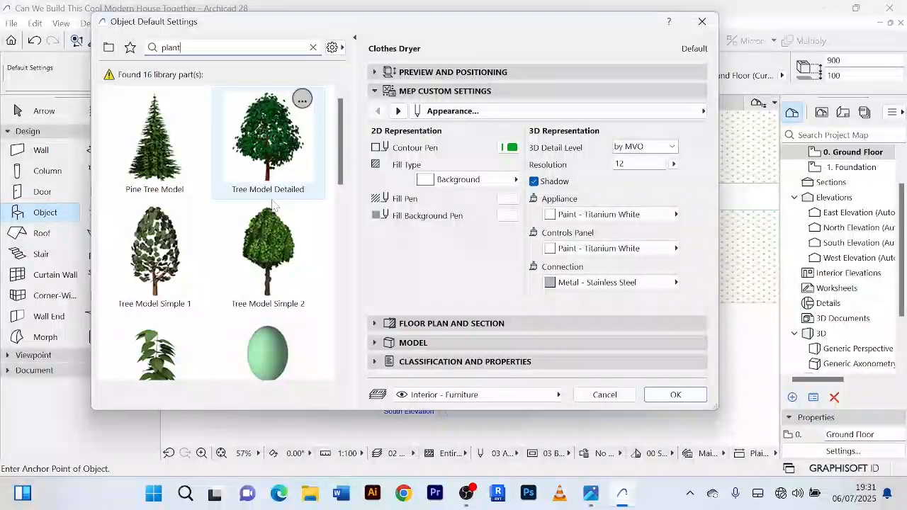
scroll(187, 213, "down", 2)
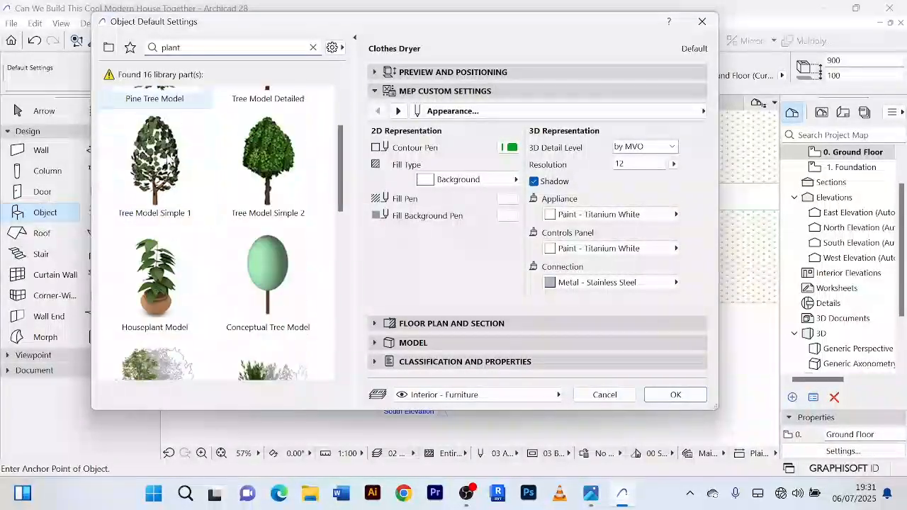
scroll(178, 245, "down", 1)
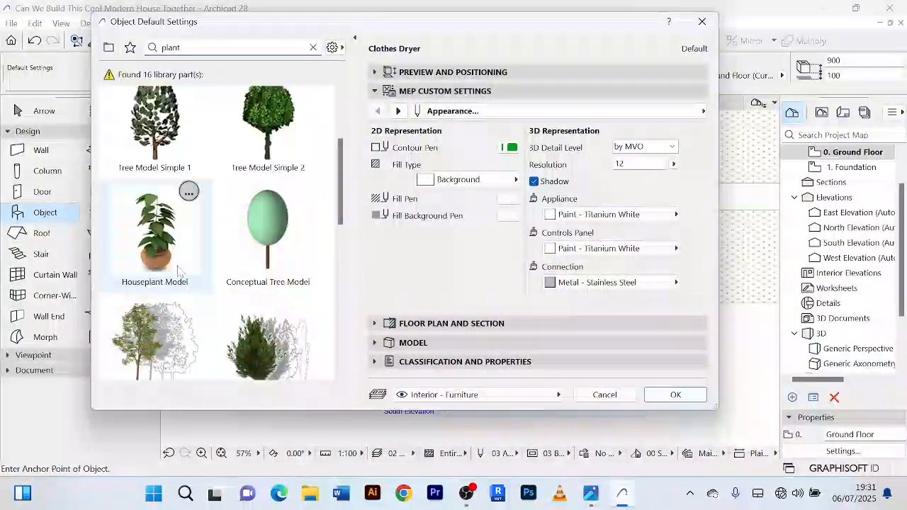
left_click(162, 244)
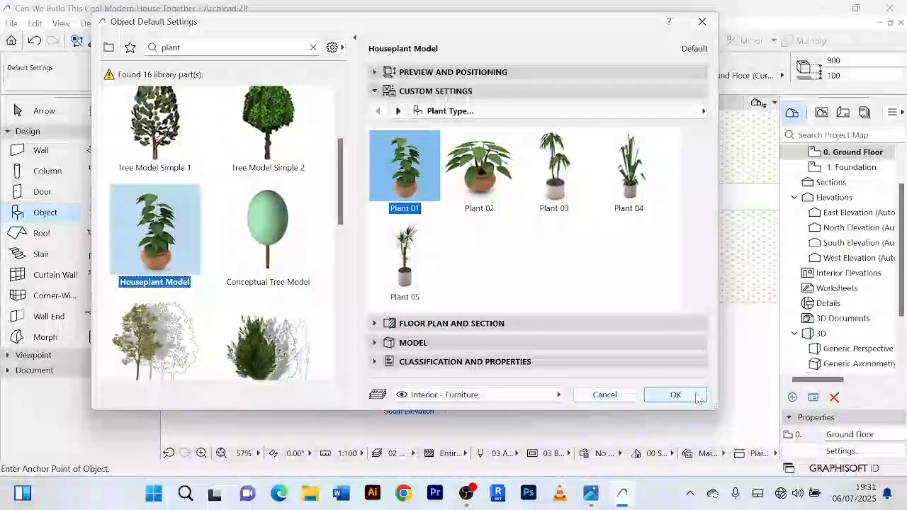
left_click(676, 394)
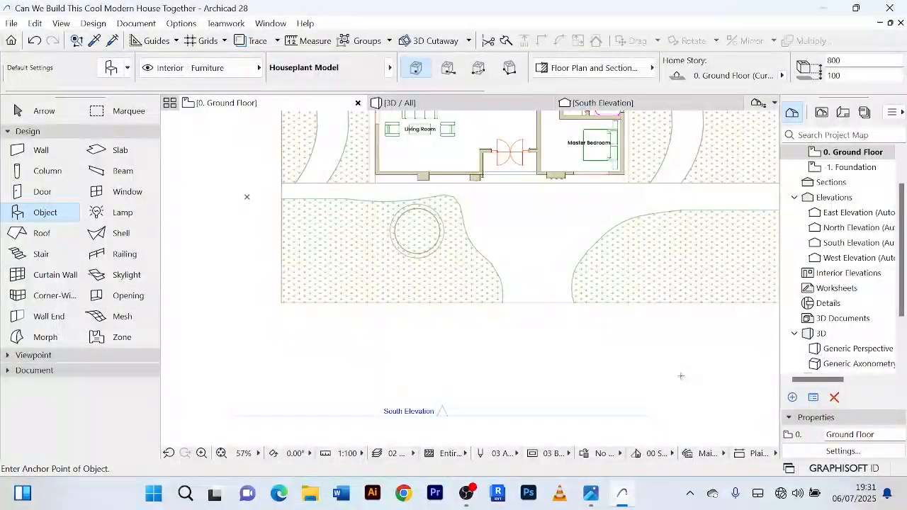
Place one houseplant outside the living room's front wall, just west of the first pillar, and end object placement.
scroll(452, 176, "up", 3)
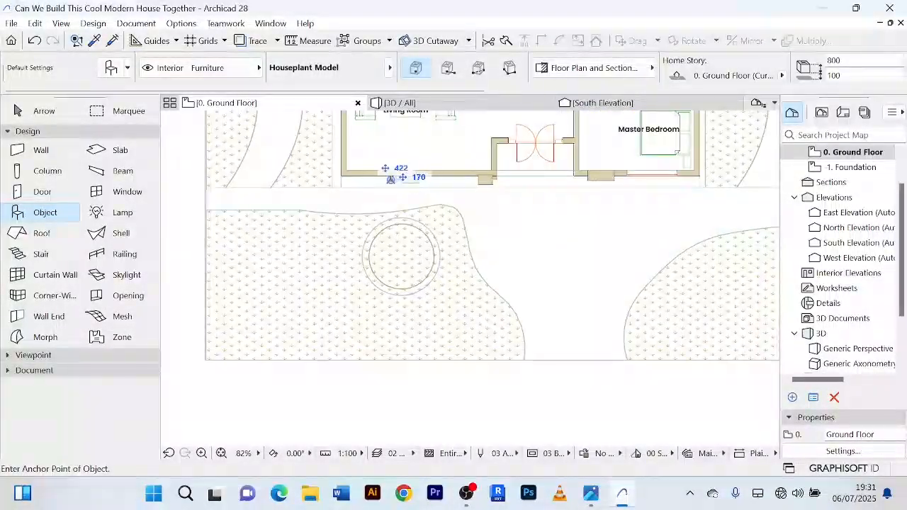
scroll(391, 178, "up", 7)
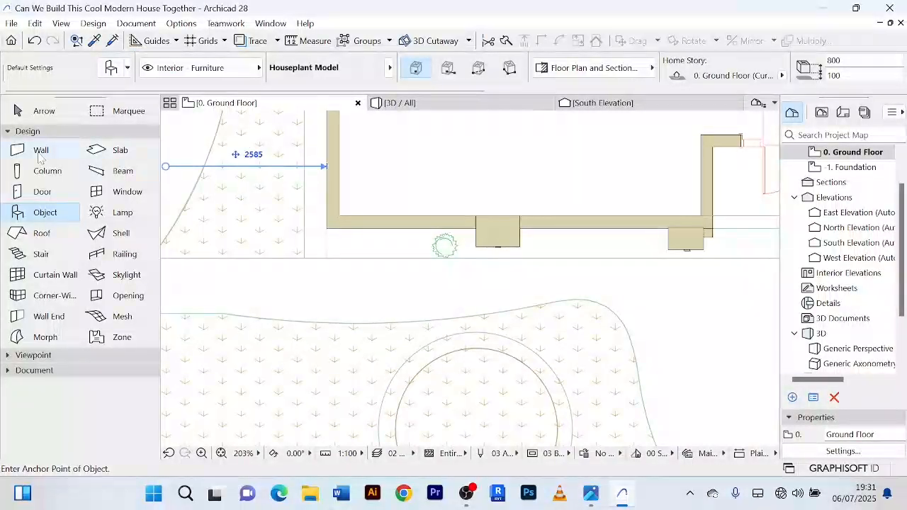
left_click(41, 151)
left_click(39, 111)
Examine in 3D the houseplant placed against the stone-clad front wall.
left_click(425, 103)
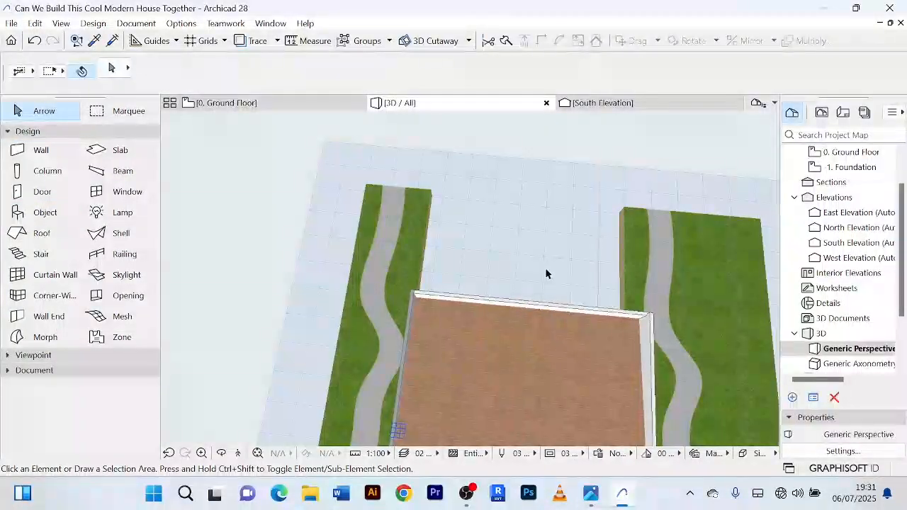
scroll(536, 282, "down", 3)
middle_click_drag(533, 288, 560, 163)
scroll(501, 270, "up", 2)
scroll(503, 269, "up", 6)
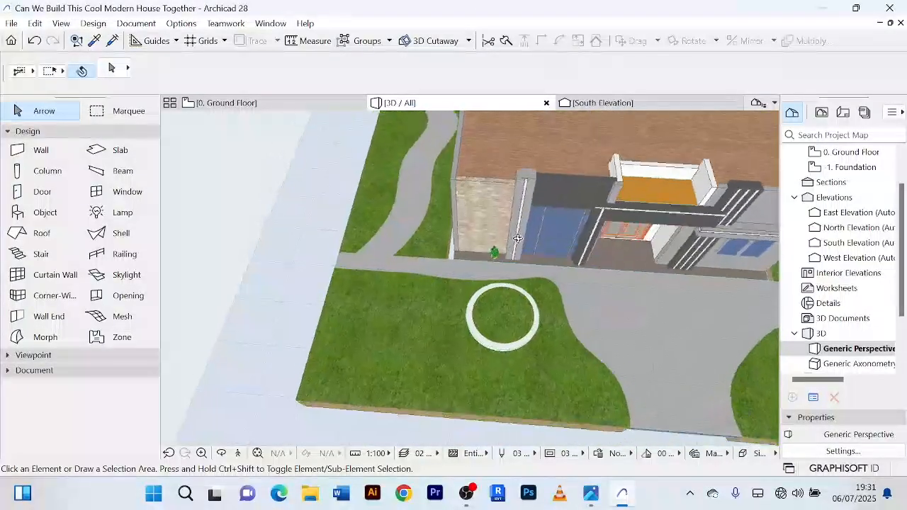
scroll(486, 251, "up", 6)
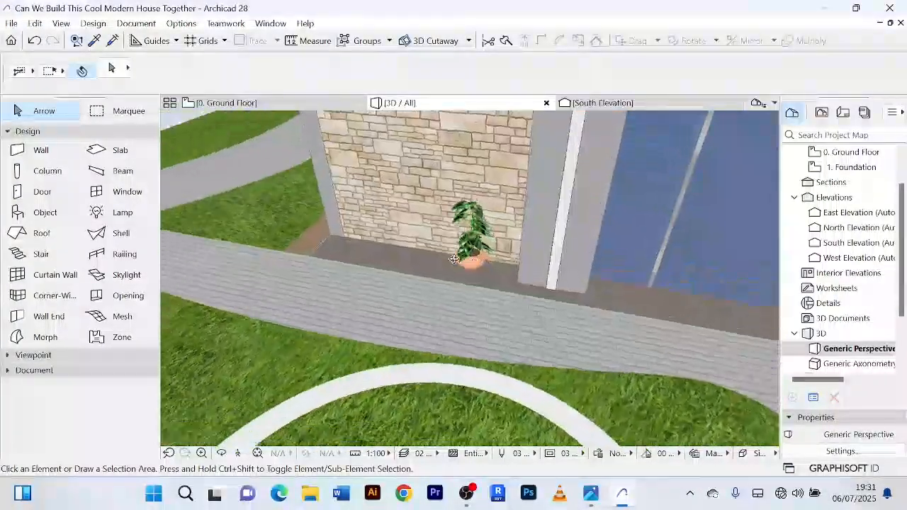
Set the base elevation of the houseplant by the stone-clad front wall to 0.
scroll(454, 262, "up", 3)
middle_click_drag(471, 268, 593, 253, "shift")
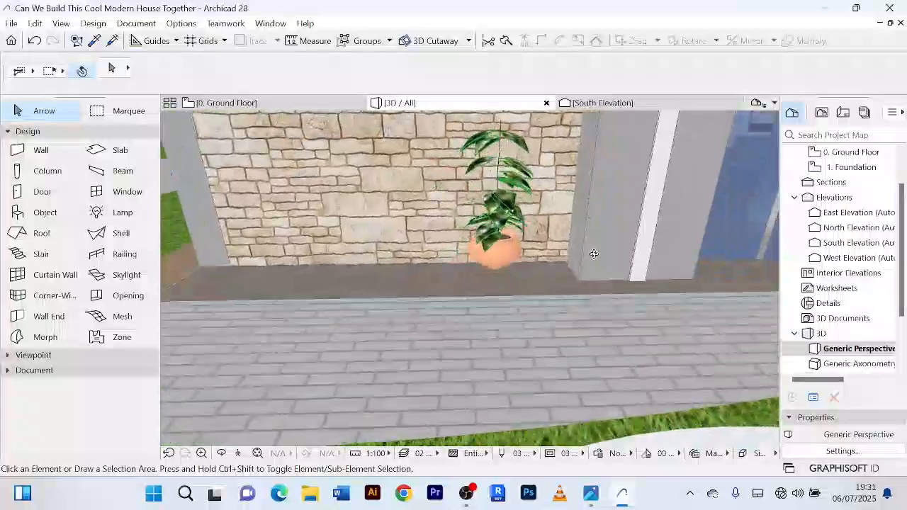
scroll(517, 258, "up", 4)
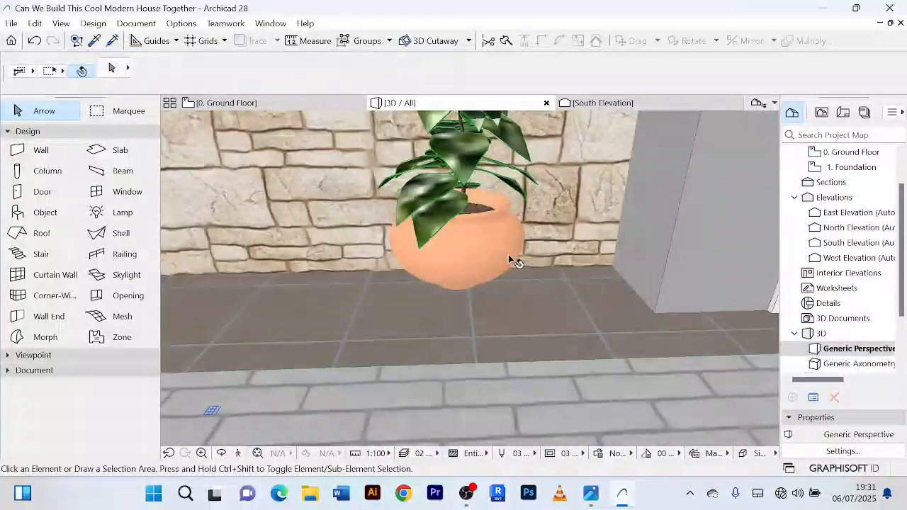
middle_click_drag(509, 258, 474, 273, "shift")
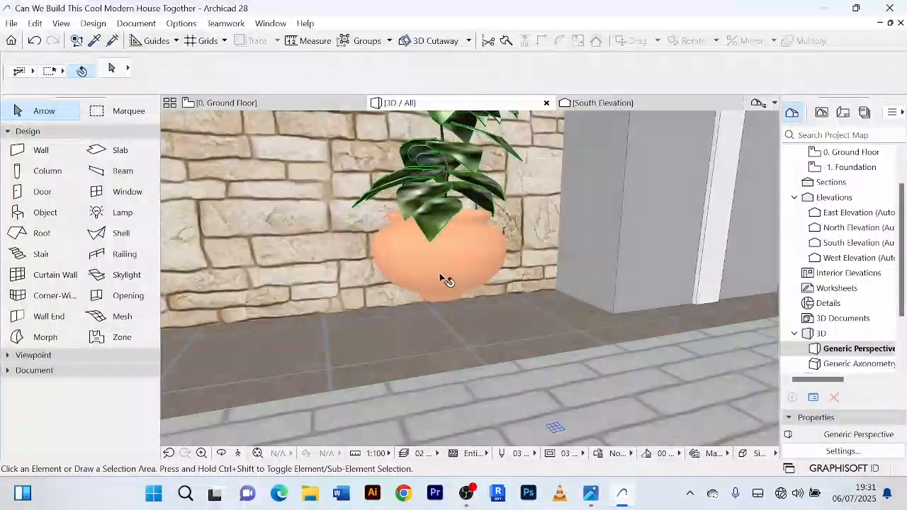
left_click(440, 278)
scroll(443, 278, "up", 1)
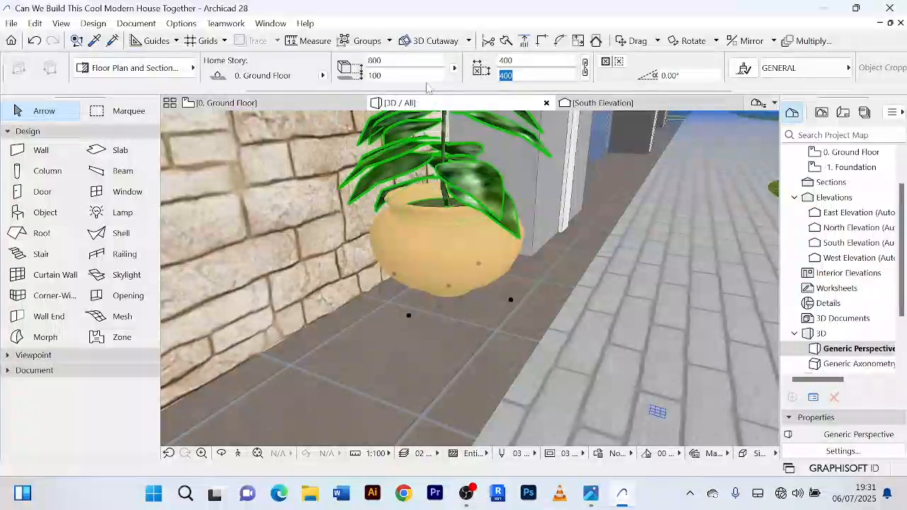
left_click_drag(402, 75, 354, 75)
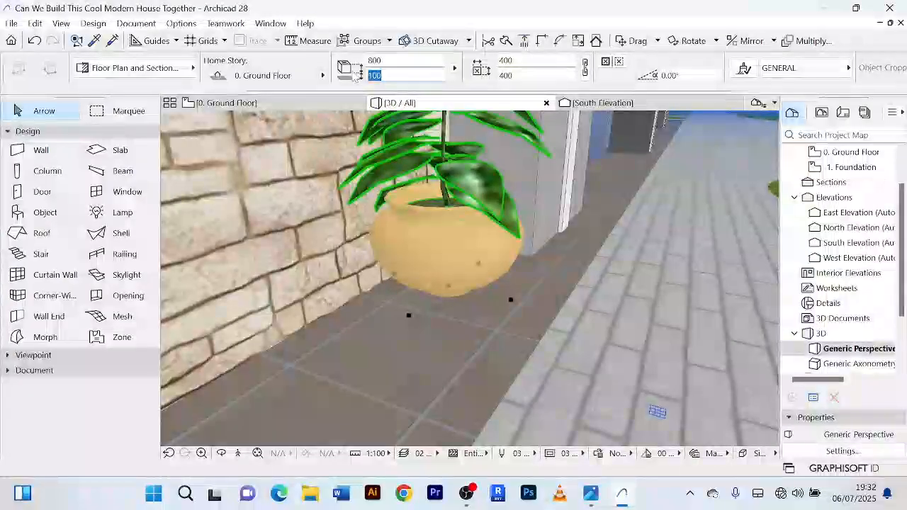
key("Return")
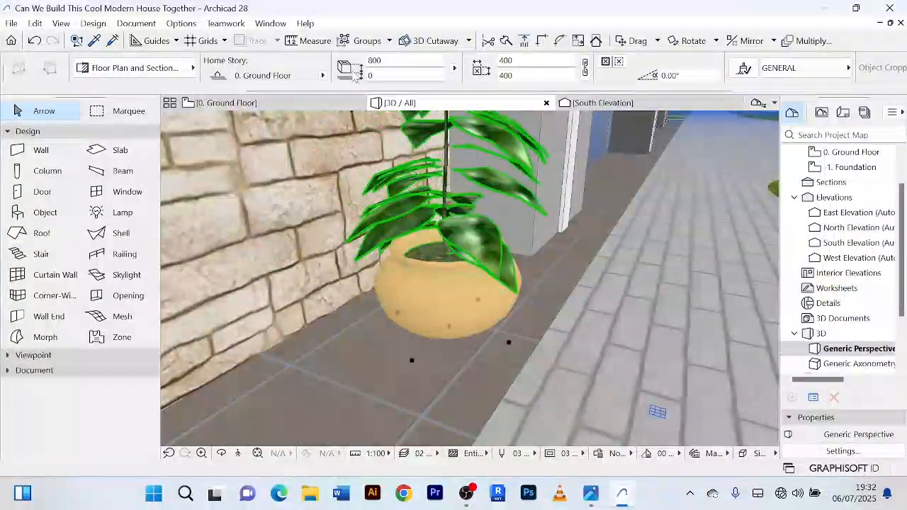
On the ground floor plan, copy the houseplant about 434 mm west along the living room's front wall.
scroll(546, 259, "down", 4)
scroll(547, 259, "down", 4)
middle_click_drag(546, 260, 271, 93, "shift")
left_click(225, 103)
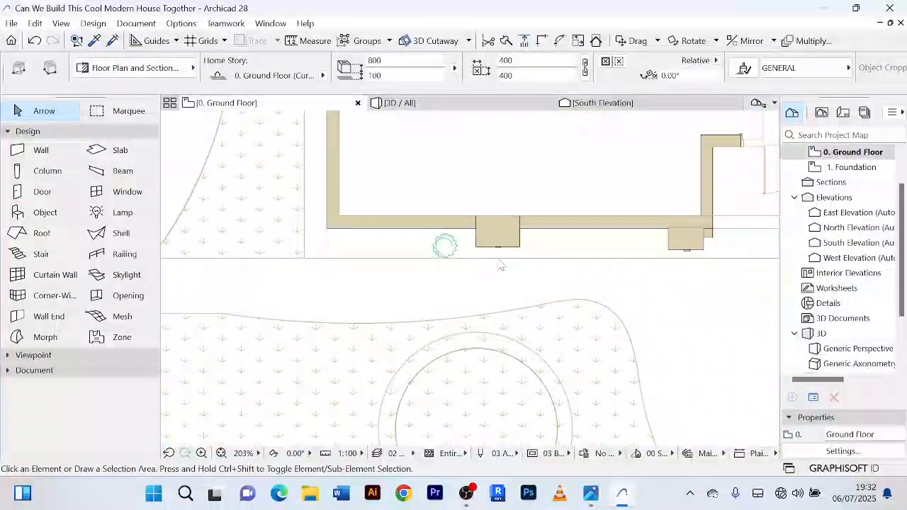
scroll(444, 248, "up", 4)
left_click(438, 249)
scroll(441, 250, "up", 5)
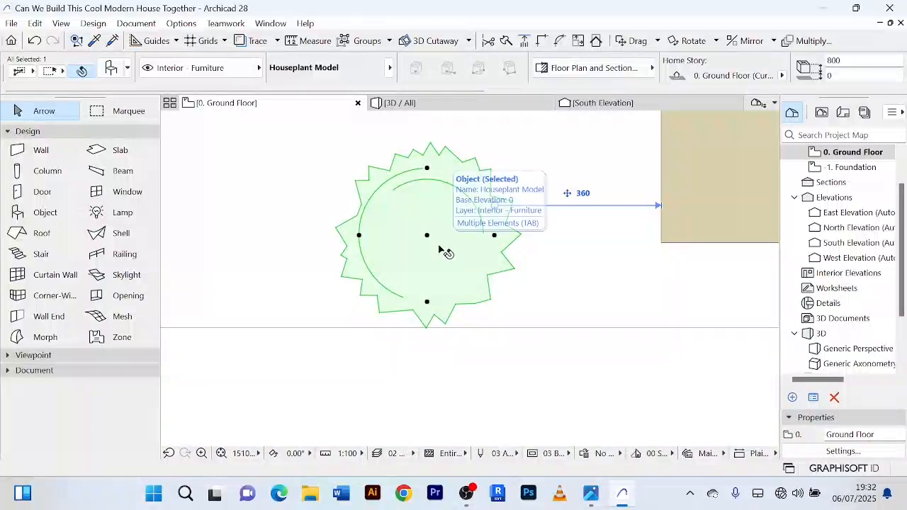
key("ctrl+d")
scroll(439, 249, "down", 5)
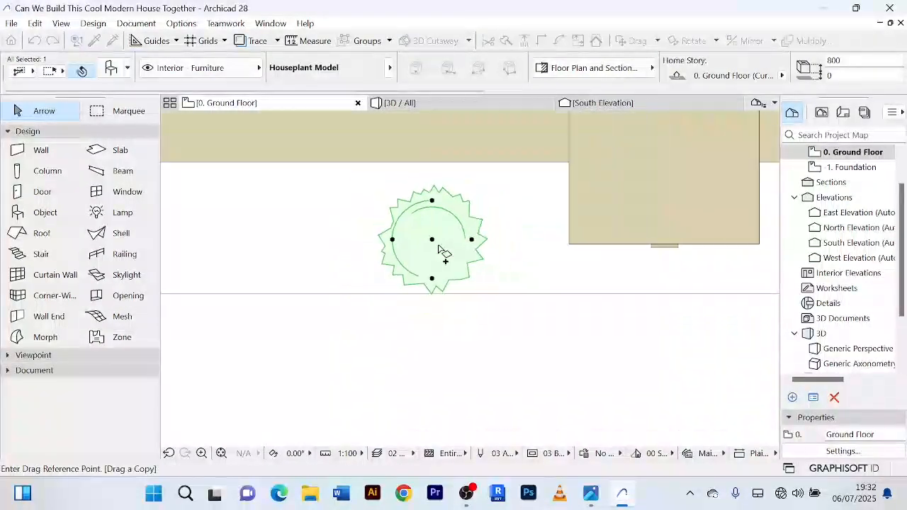
left_click(435, 243)
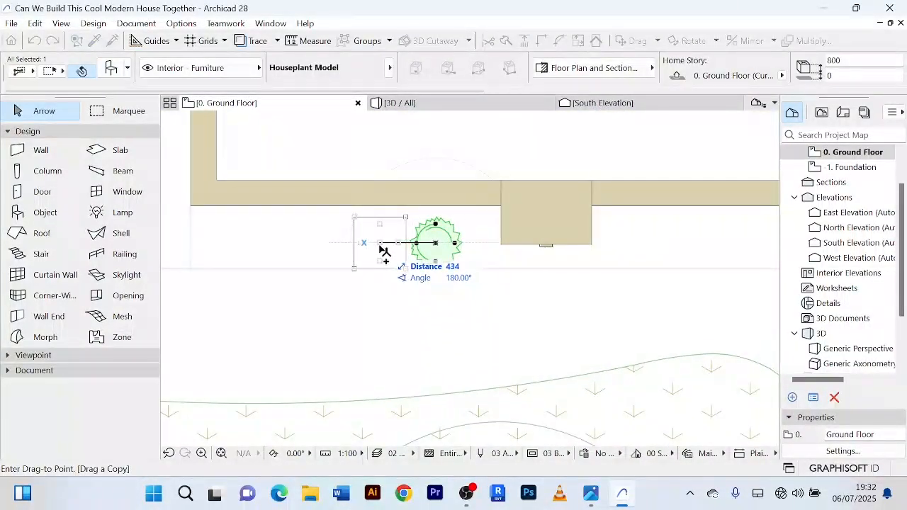
left_click(380, 245)
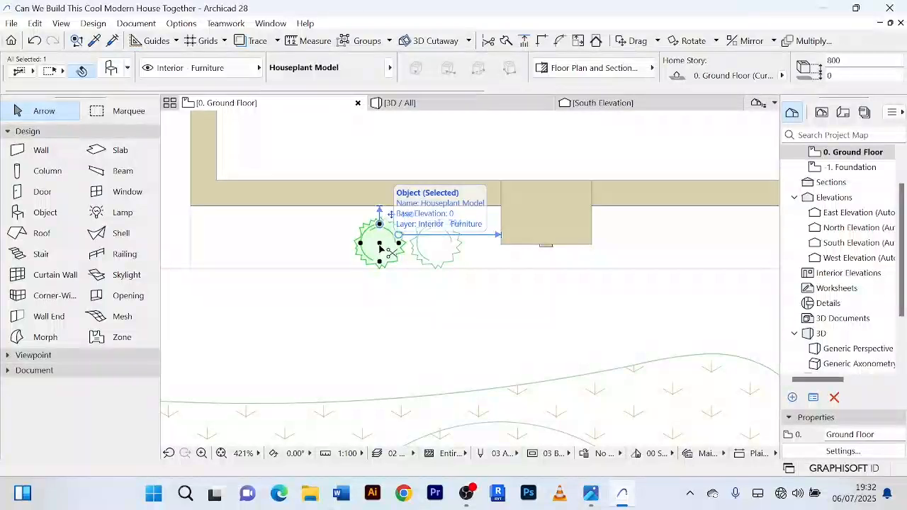
Add three more houseplant copies in a straight line westward, ending the evenly spaced row at the living room's outer corner.
key("ctrl+d")
left_click(380, 246)
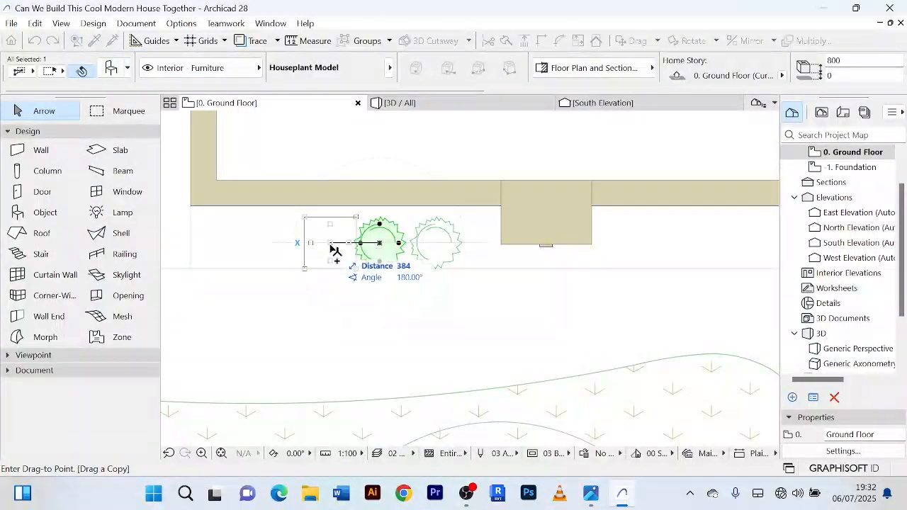
left_click(328, 245)
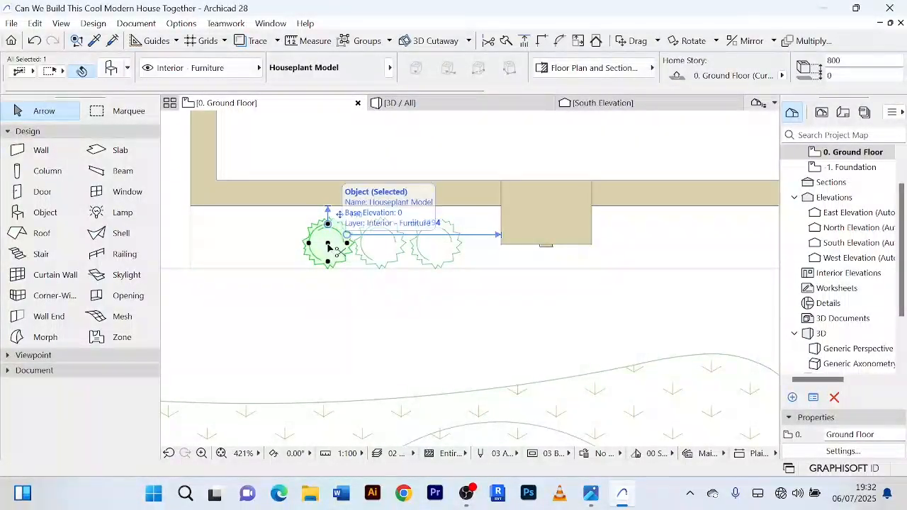
key("ctrl+d")
left_click(328, 245)
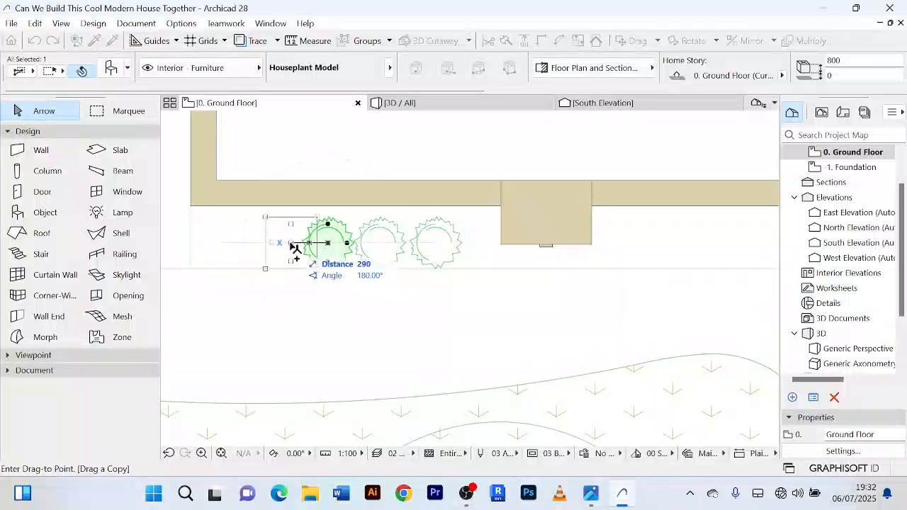
left_click(274, 245)
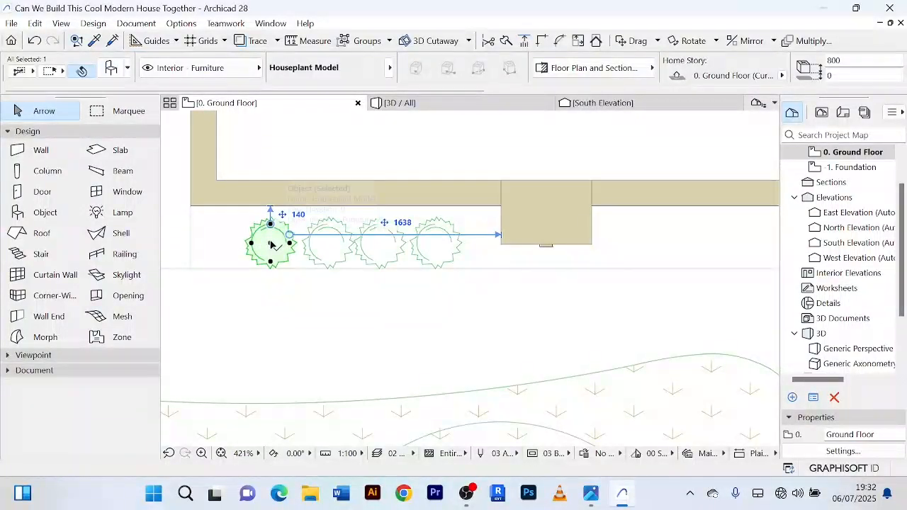
key("ctrl+d")
left_click(270, 243)
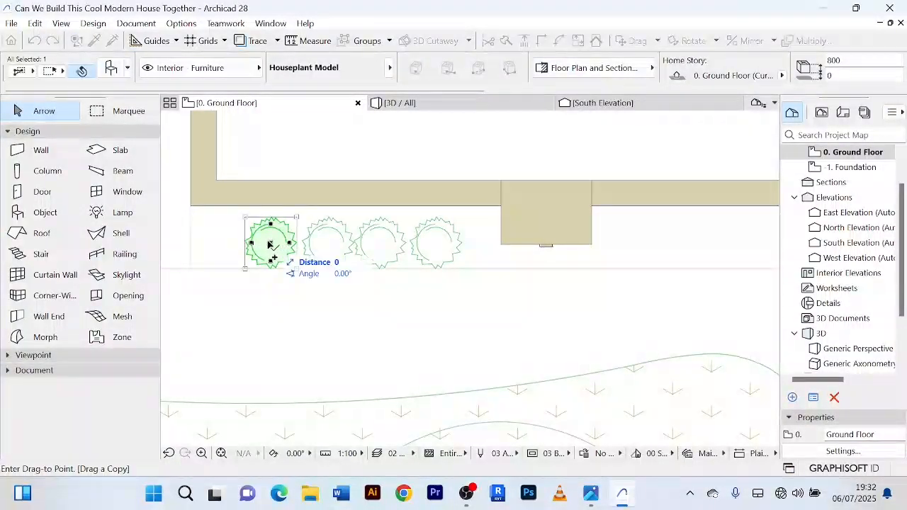
left_click(215, 247)
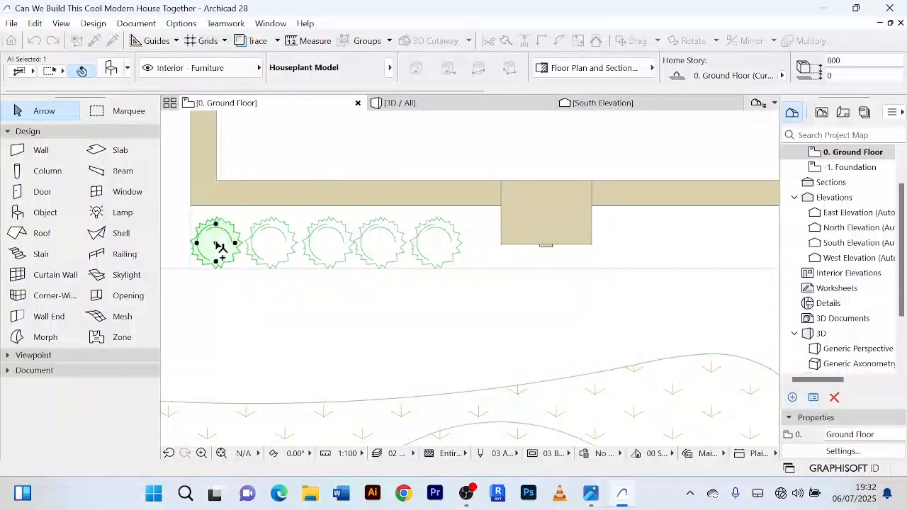
Examine in 3D the row of houseplants along the stone-clad wall and clear the selection.
scroll(216, 247, "down", 3)
left_click(400, 103)
scroll(462, 314, "down", 4)
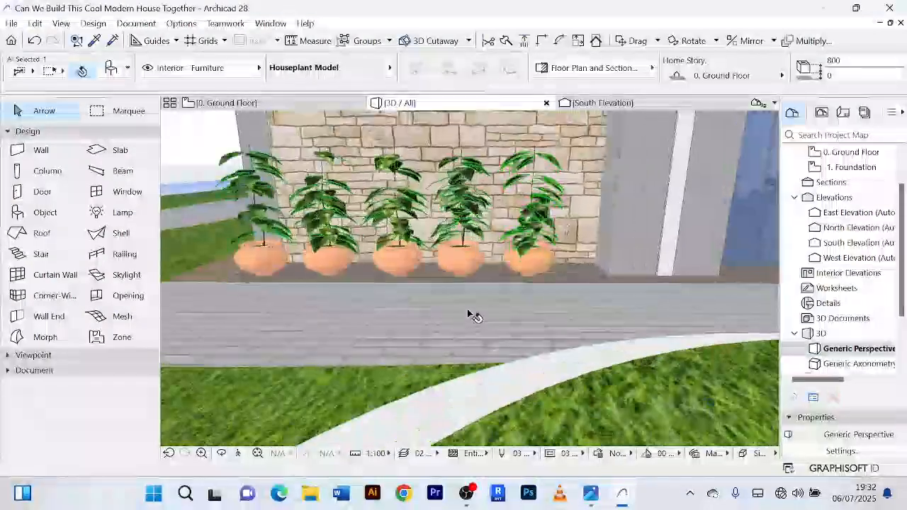
scroll(468, 304, "down", 1)
middle_click_drag(468, 304, 450, 313, "shift")
scroll(450, 313, "down", 6)
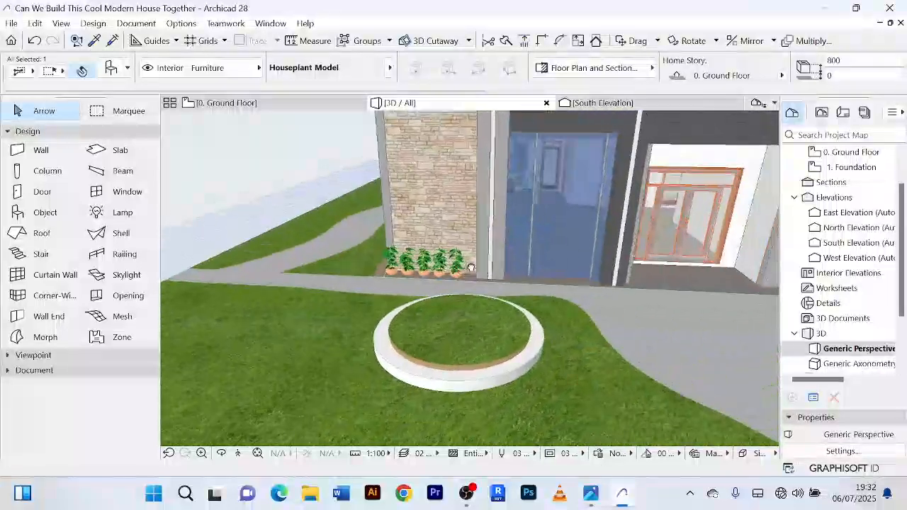
left_click(241, 187)
scroll(244, 187, "down", 2)
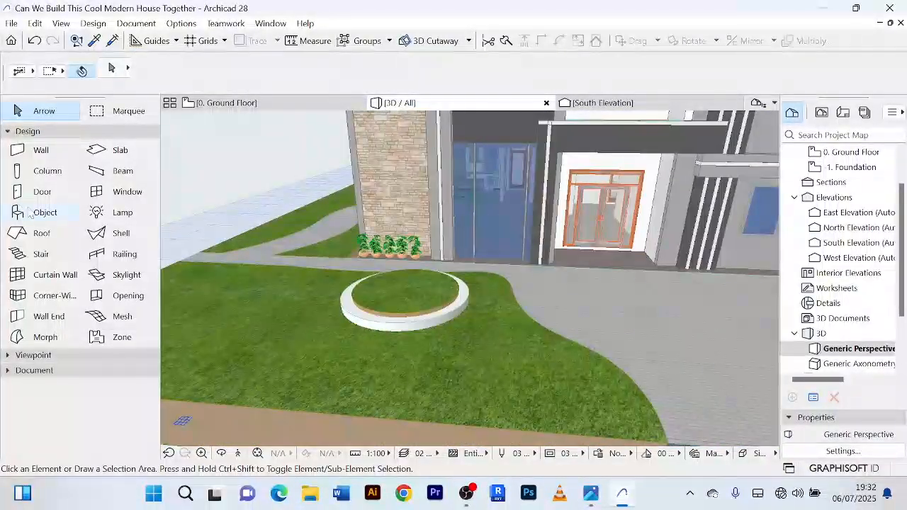
Return to the ground floor plan around the circular planter on the west front lawn, leaving nothing selected.
left_click(223, 103)
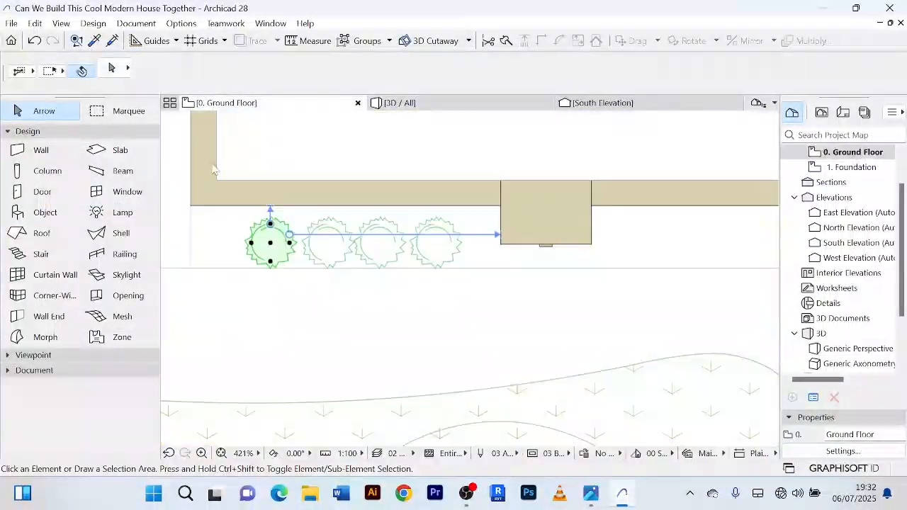
scroll(248, 240, "down", 3)
left_click(607, 295)
scroll(608, 295, "down", 4)
middle_click_drag(608, 296, 546, 152)
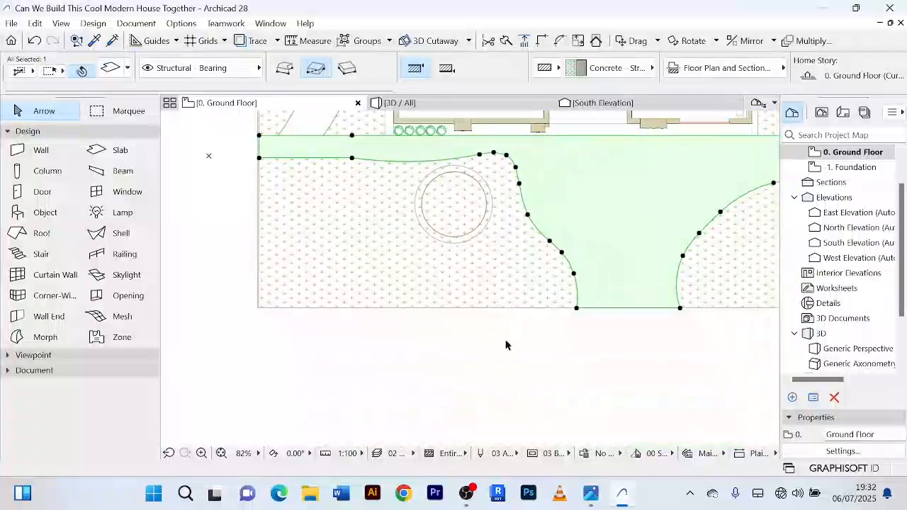
left_click(496, 343)
middle_click_drag(488, 340, 449, 377)
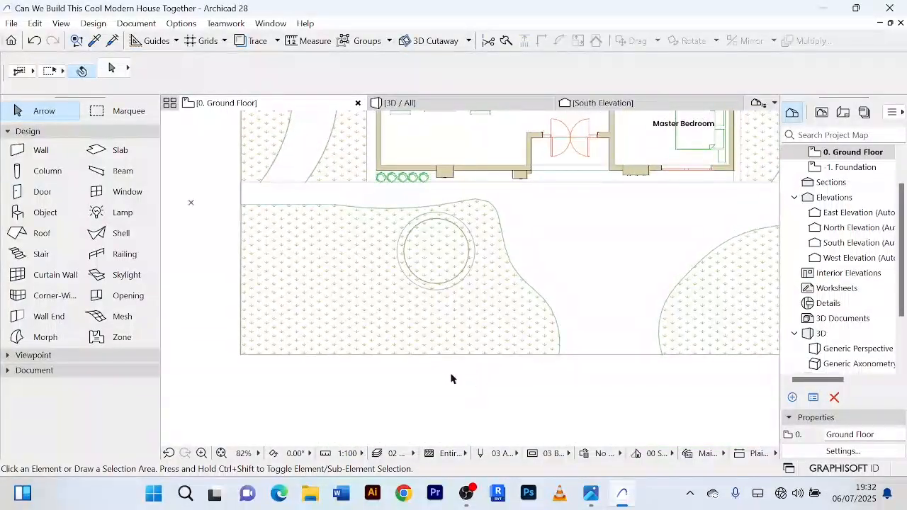
Set the Pine Tree Model as the default object and place one at the centre of the front lawn's circular planter, ending placement.
double_click(45, 212)
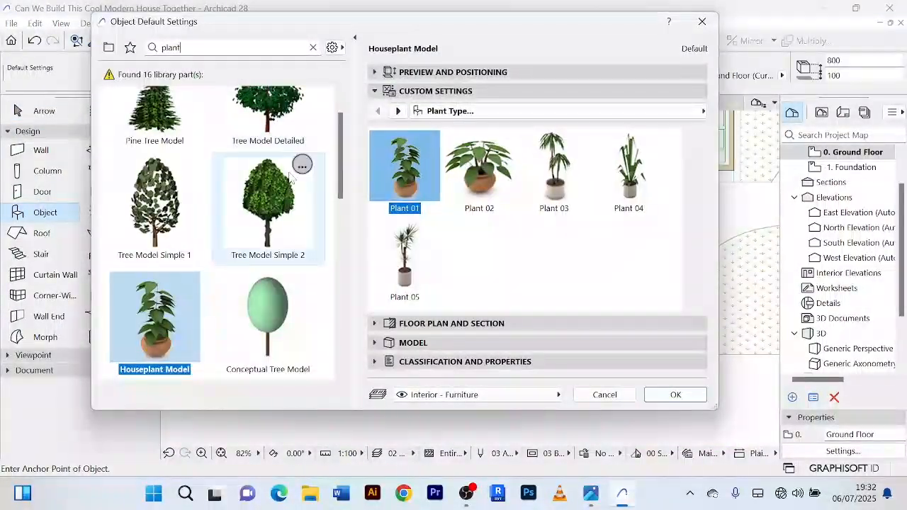
scroll(291, 178, "up", 1)
scroll(294, 220, "down", 3)
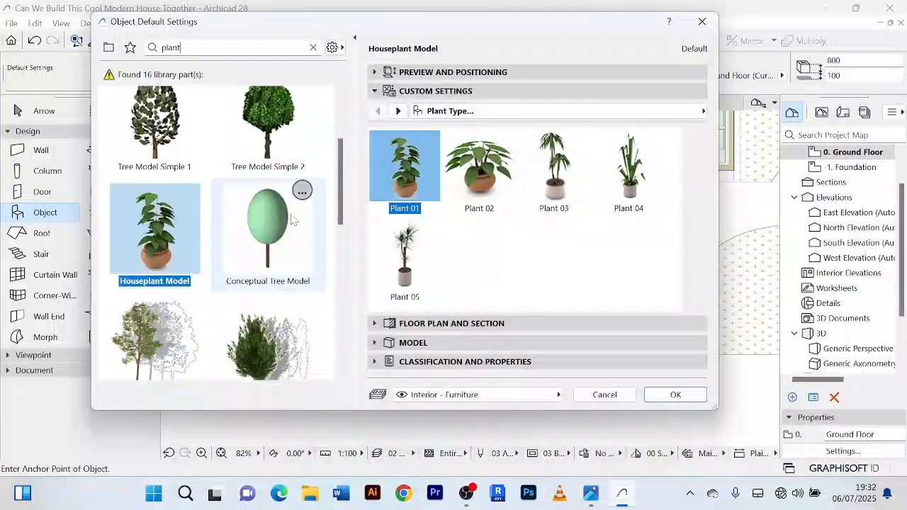
scroll(294, 220, "down", 5)
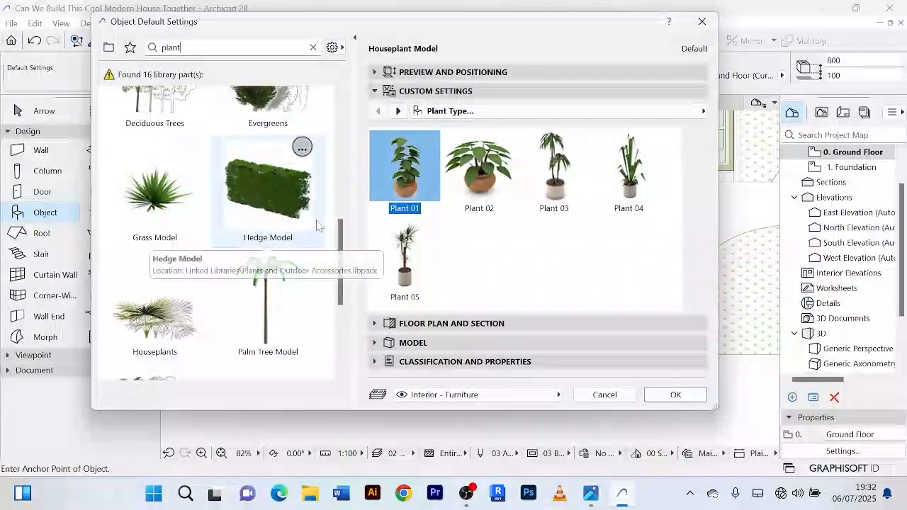
scroll(316, 225, "down", 5)
scroll(292, 220, "up", 9)
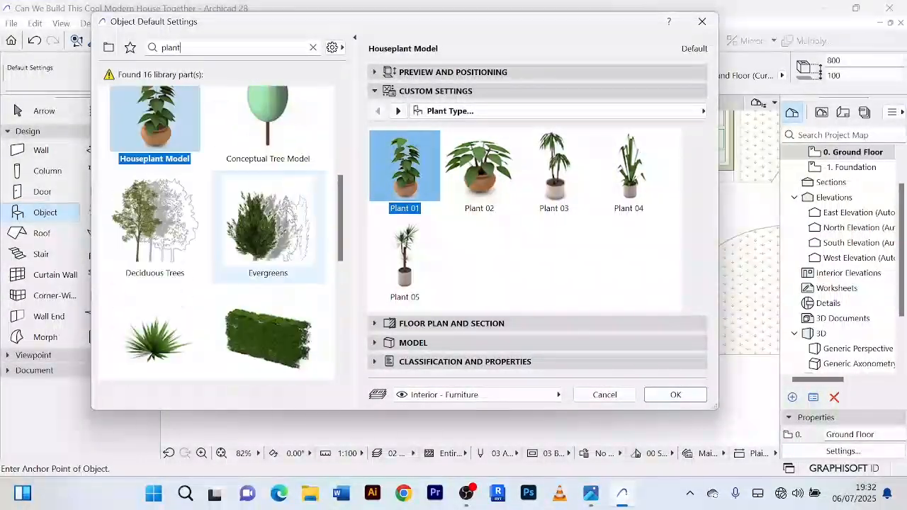
scroll(289, 205, "up", 4)
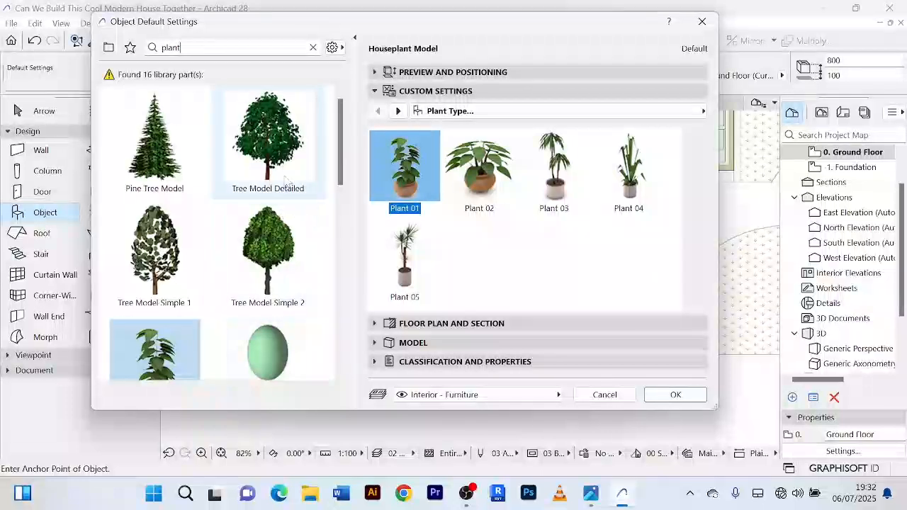
left_click(163, 141)
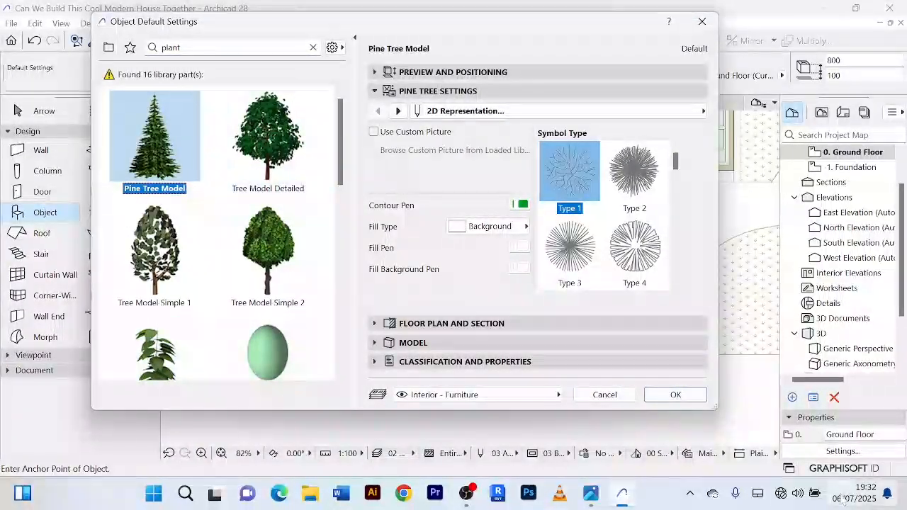
left_click(675, 395)
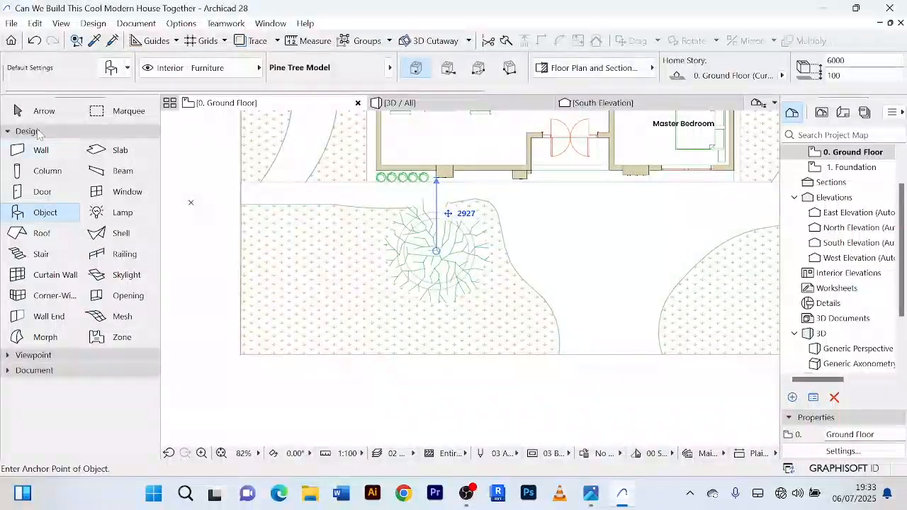
left_click(41, 112)
Examine in 3D the pine tree in the circular planter from afar and up close.
left_click(397, 103)
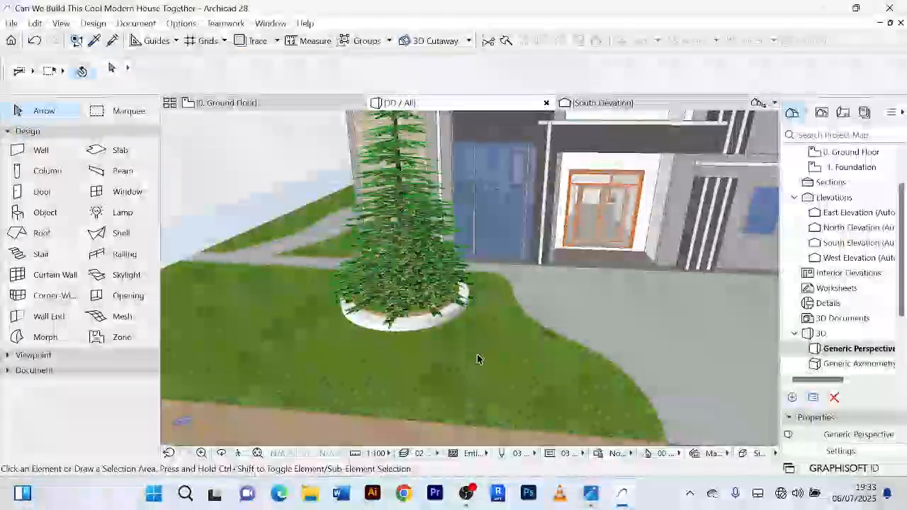
scroll(476, 360, "down", 10)
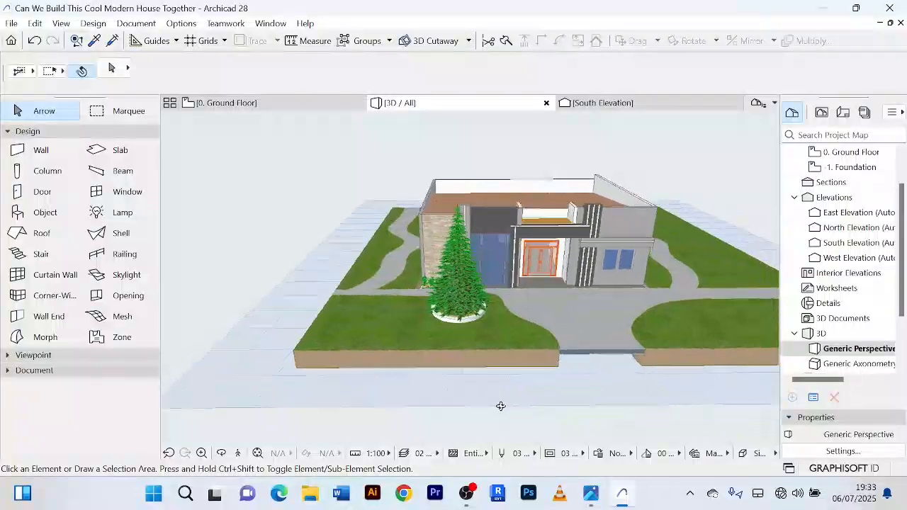
middle_click_drag(500, 406, 472, 368, "shift")
scroll(457, 312, "up", 3)
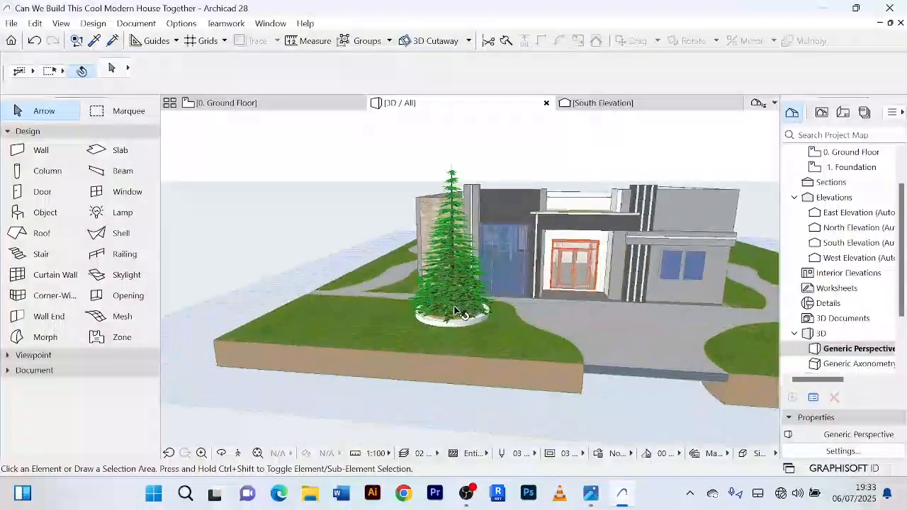
scroll(457, 312, "up", 6)
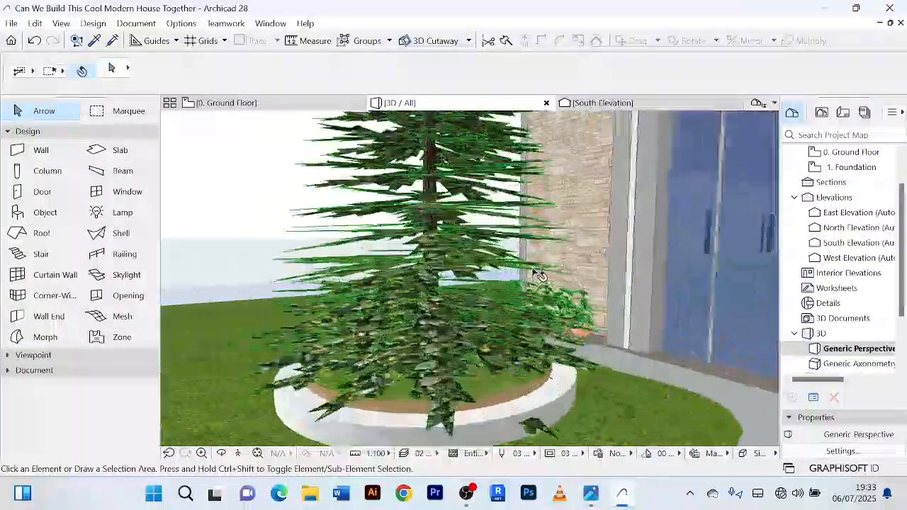
scroll(538, 275, "down", 5)
scroll(448, 239, "up", 5)
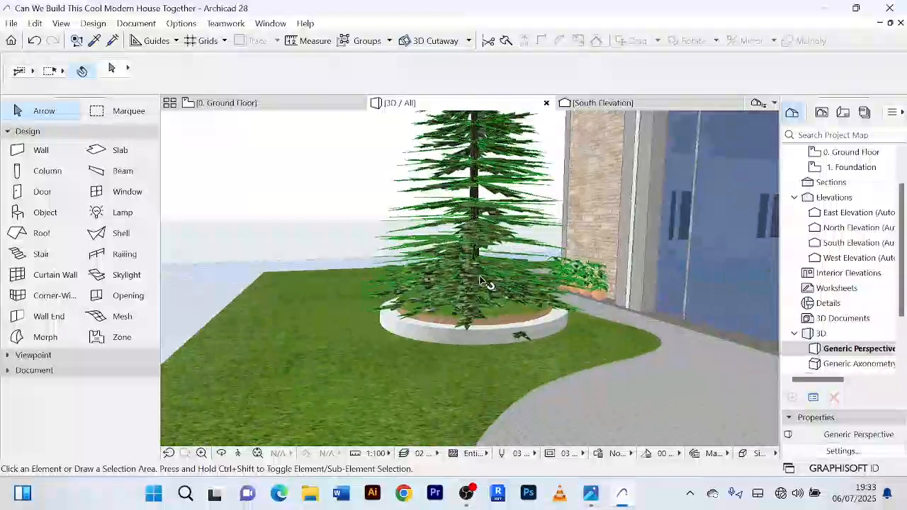
Set the base elevation of the pine tree in the circular planter to 300.
left_click(477, 263)
scroll(484, 266, "down", 2)
middle_click_drag(486, 268, 567, 268, "shift")
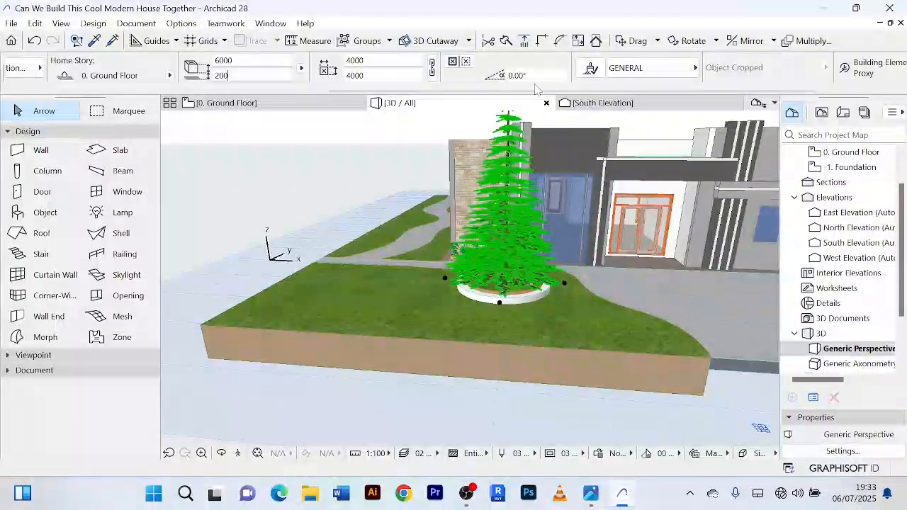
scroll(451, 253, "up", 10)
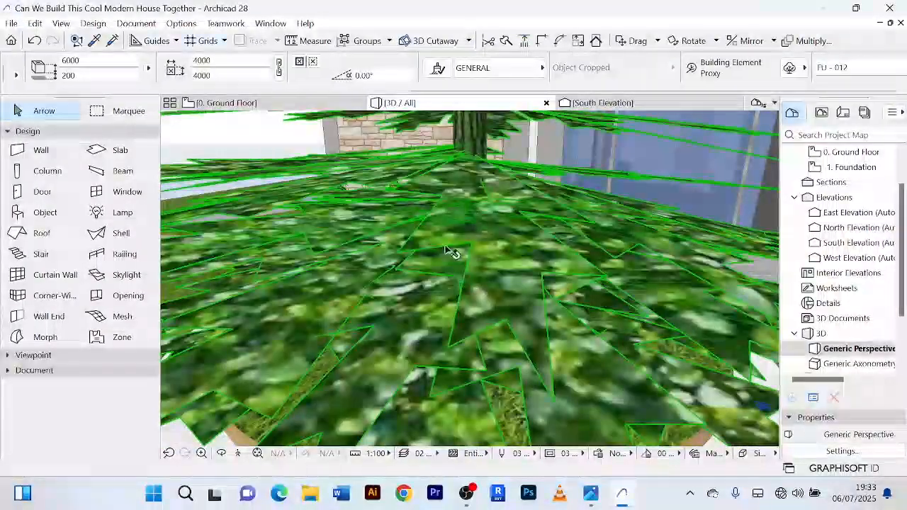
scroll(451, 252, "down", 10)
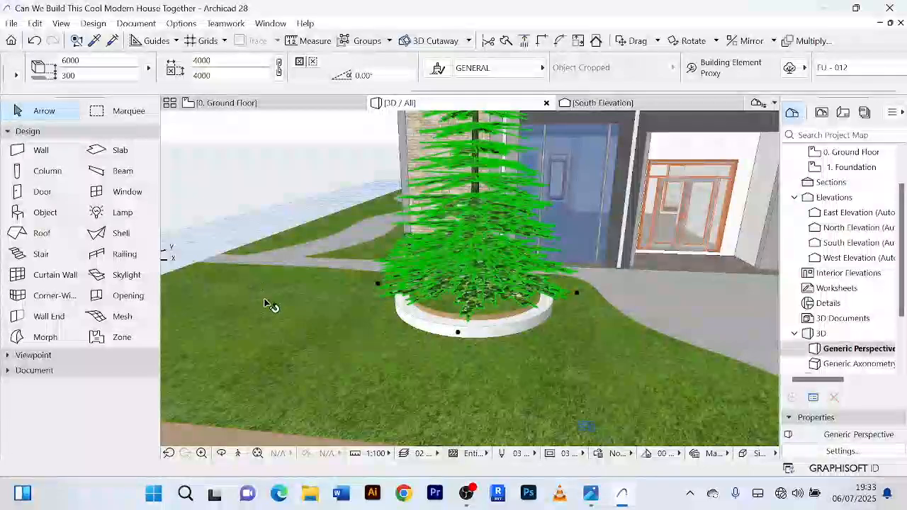
Clear the selection and examine in 3D the raised pine tree, its planter and the potted plants along the stone-clad wall.
middle_click_drag(464, 296, 561, 274, "shift")
scroll(560, 273, "down", 5)
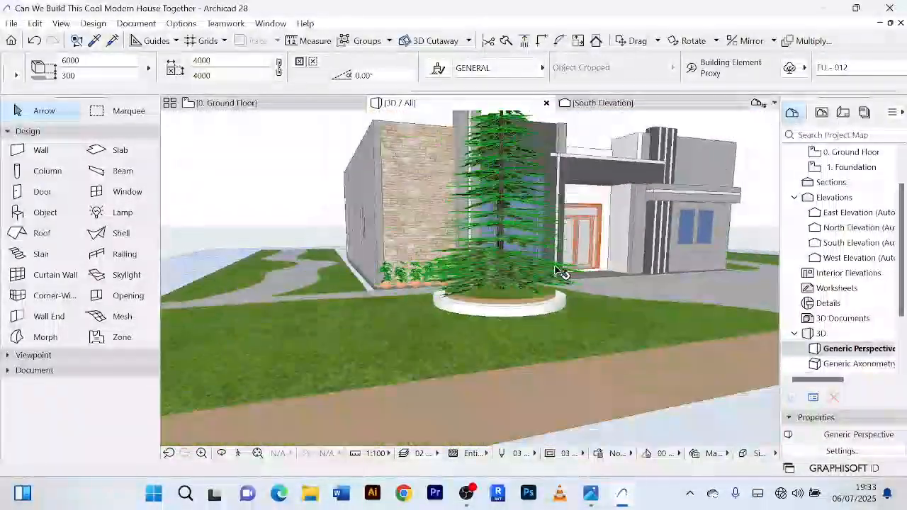
middle_click_drag(552, 399, 520, 365, "shift")
scroll(519, 365, "up", 8)
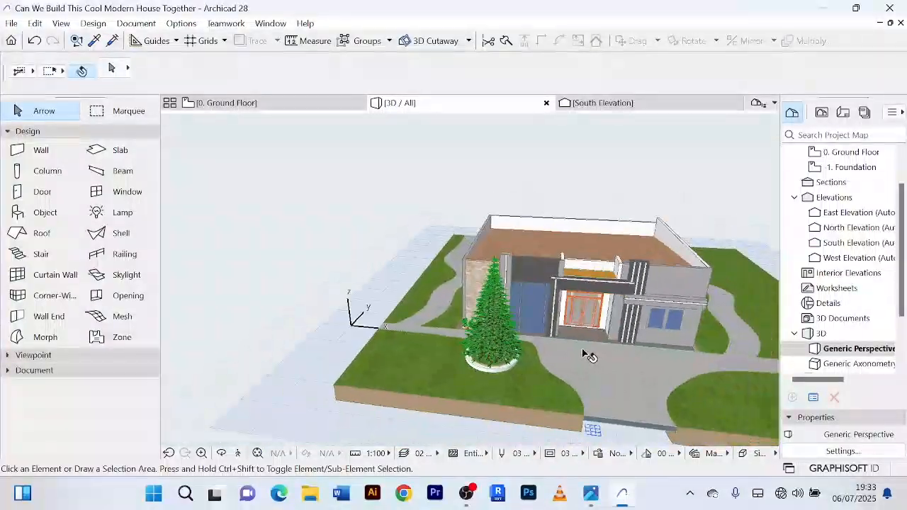
scroll(481, 356, "up", 3)
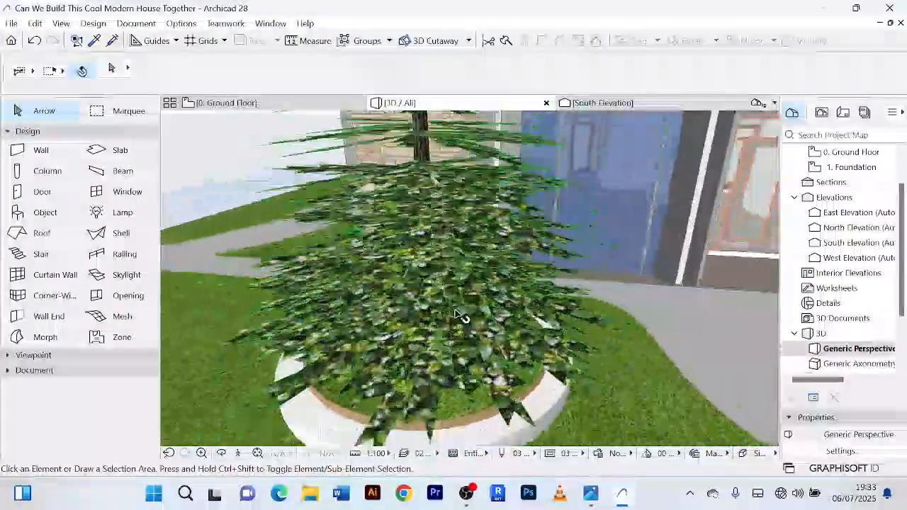
scroll(457, 318, "down", 5)
middle_click_drag(432, 334, 659, 365)
scroll(557, 318, "up", 8)
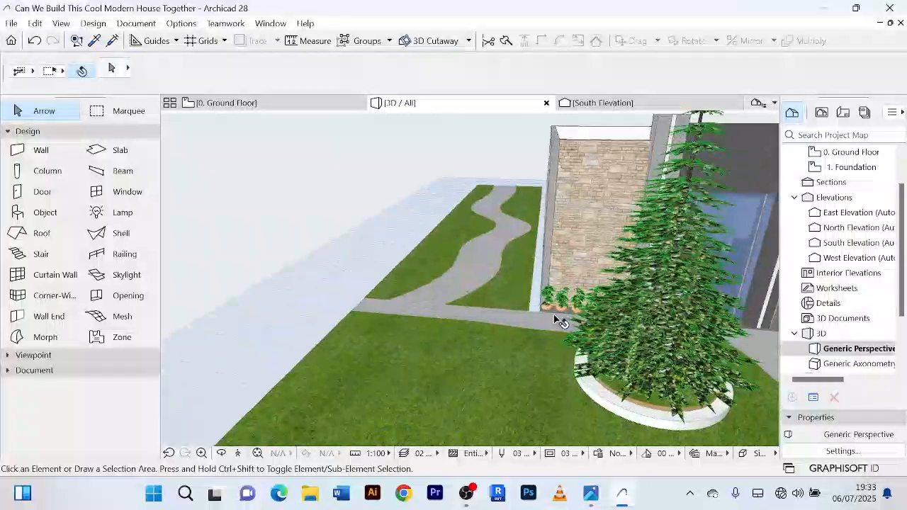
scroll(560, 294, "down", 10)
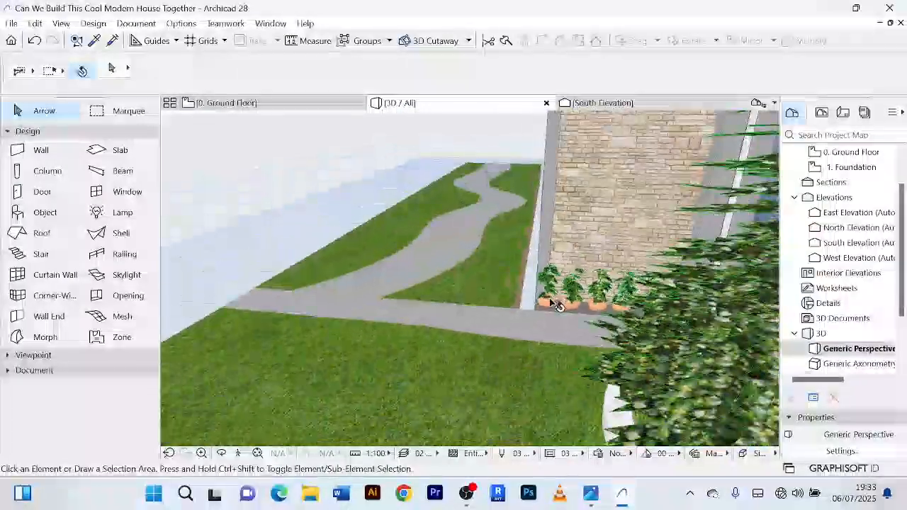
middle_click_drag(630, 365, 409, 303, "shift")
scroll(401, 306, "down", 3)
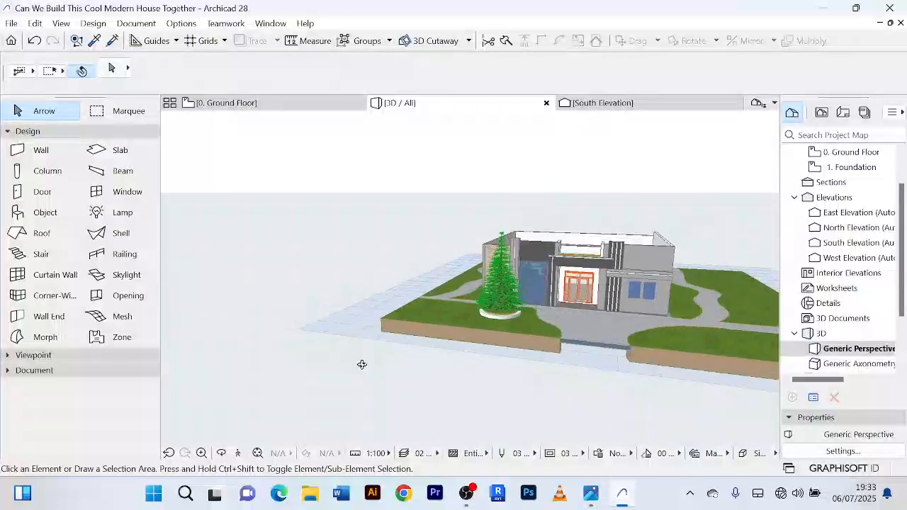
Examine the whole site in 3D, covering both front lawns, the driveway and the curved path on the east side.
middle_click_drag(362, 364, 245, 352, "shift")
scroll(424, 347, "up", 1)
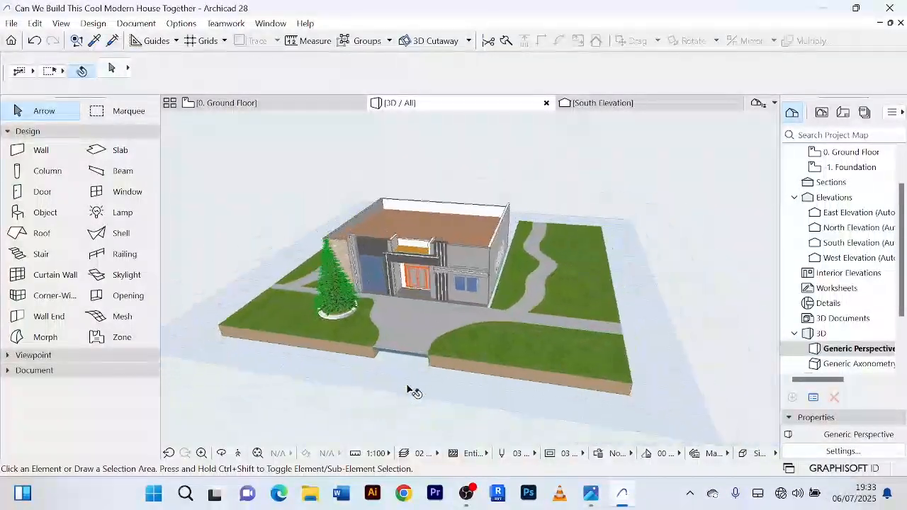
middle_click_drag(405, 390, 372, 377, "shift")
scroll(409, 309, "up", 4)
scroll(409, 310, "down", 5)
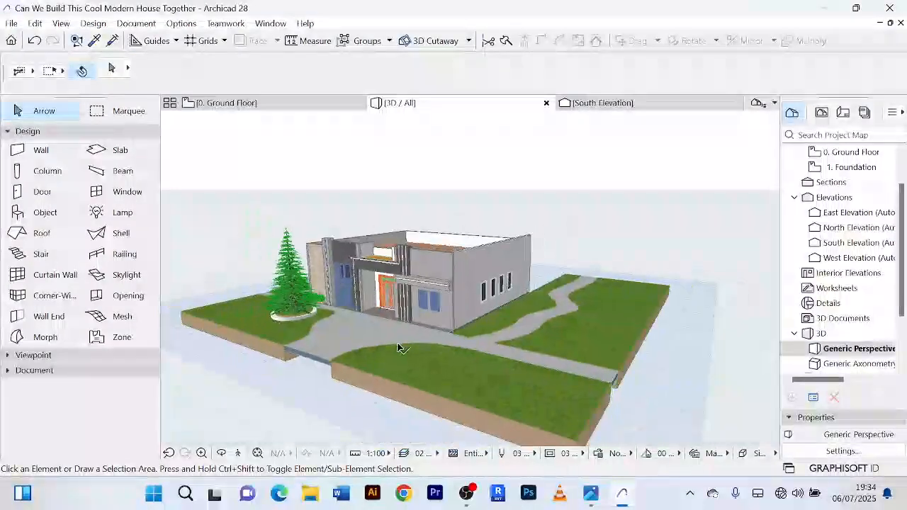
middle_click_drag(403, 350, 484, 385, "shift")
scroll(485, 384, "up", 3)
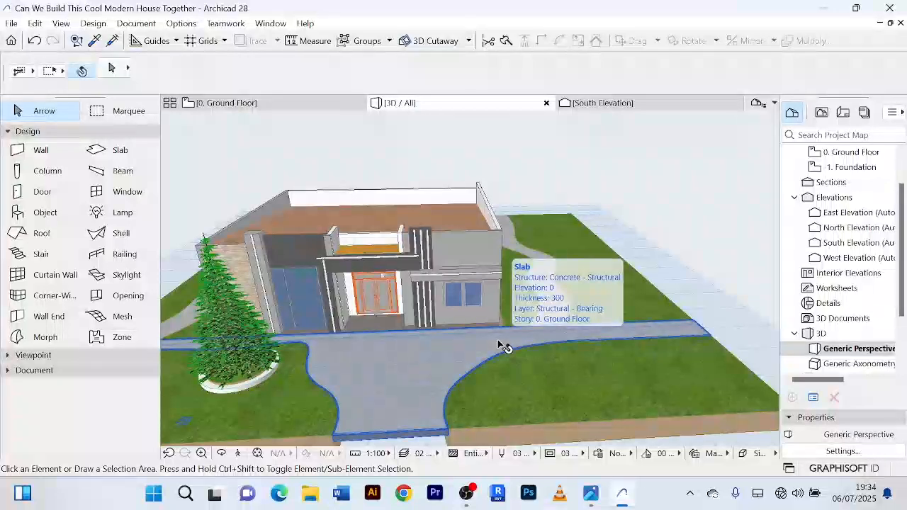
scroll(395, 319, "down", 5)
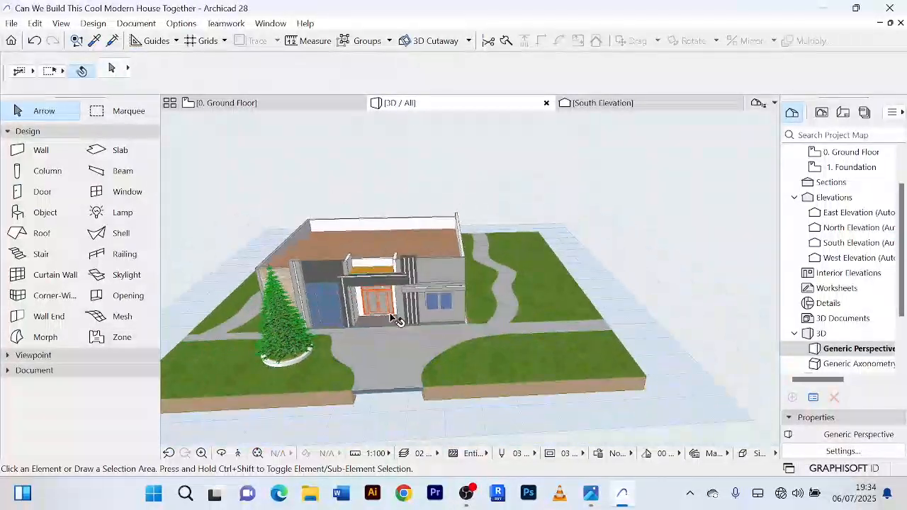
middle_click_drag(473, 409, 397, 276, "shift")
scroll(378, 326, "up", 5)
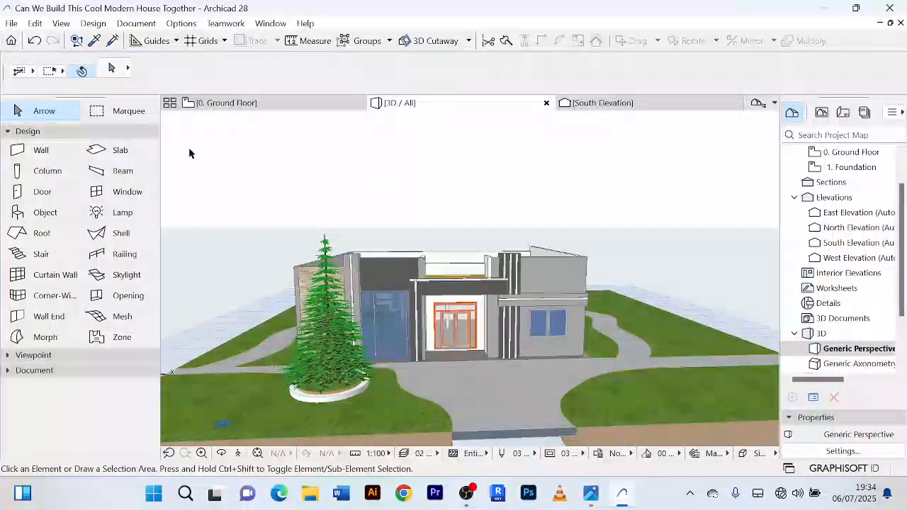
left_click(183, 26)
mouse_move(194, 92)
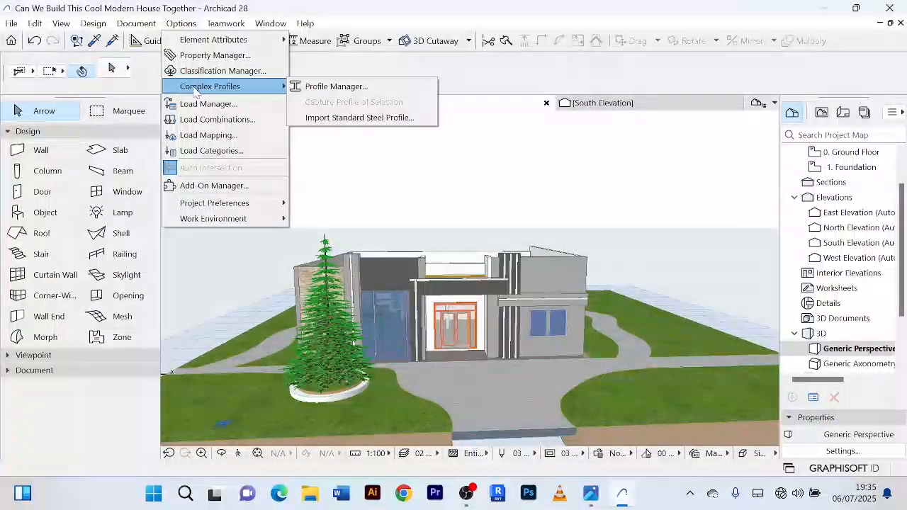
left_click(457, 164)
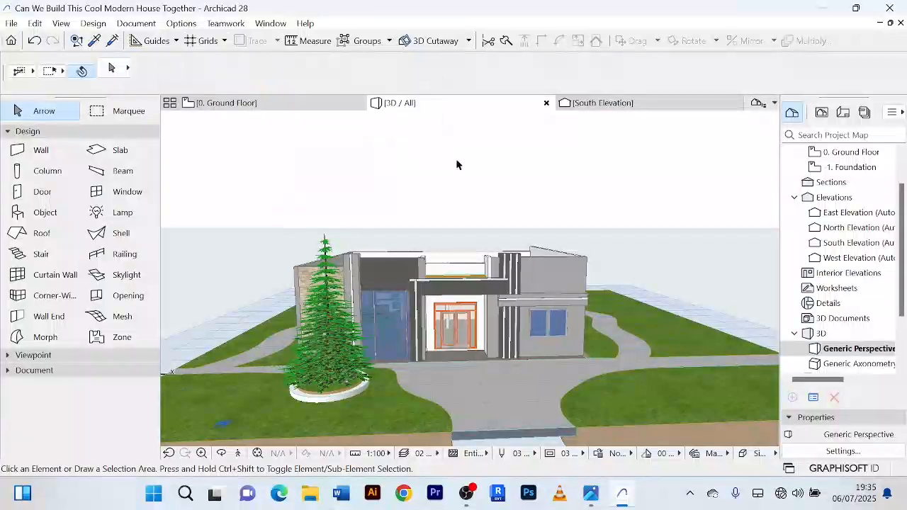
Examine the front façade in 3D from the stone-clad wall across to the east side path, from afar and up close.
scroll(456, 159, "down", 4)
middle_click_drag(454, 160, 338, 182)
scroll(322, 198, "up", 3)
scroll(457, 165, "down", 2)
scroll(338, 201, "up", 2)
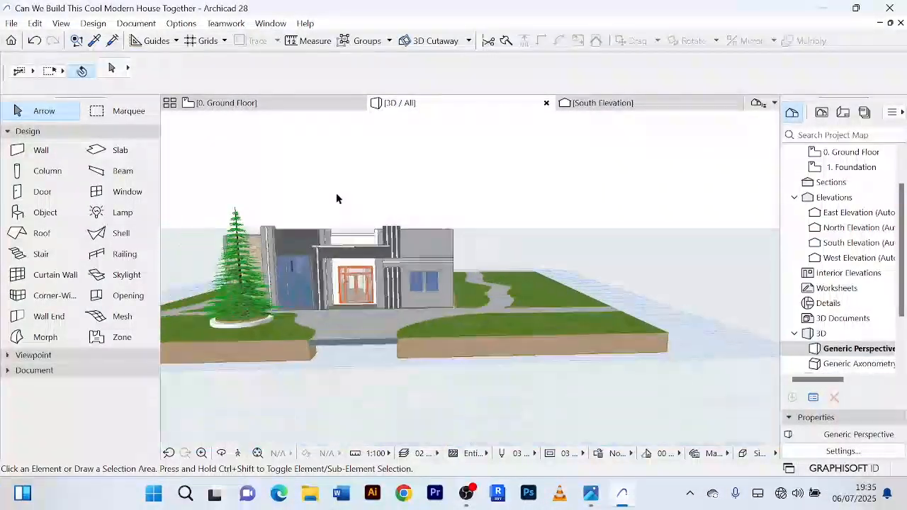
scroll(336, 198, "up", 8)
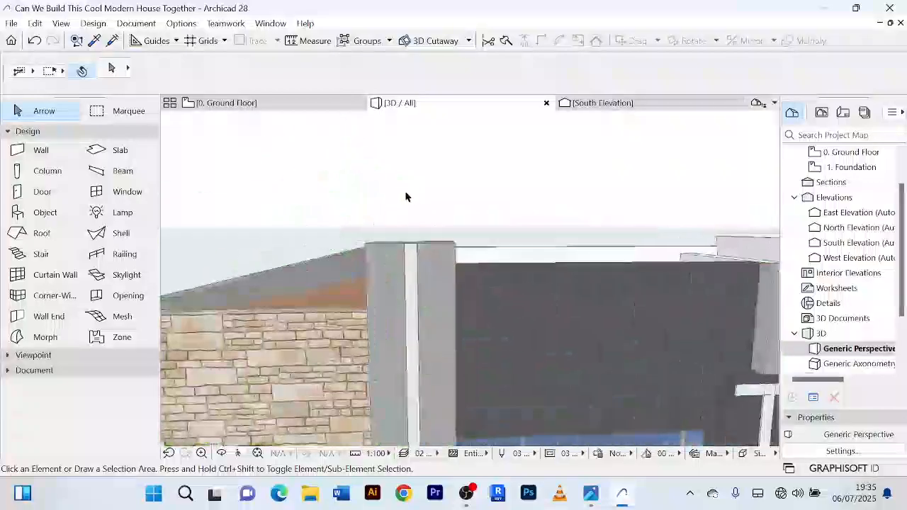
scroll(406, 197, "down", 6)
scroll(486, 172, "down", 10)
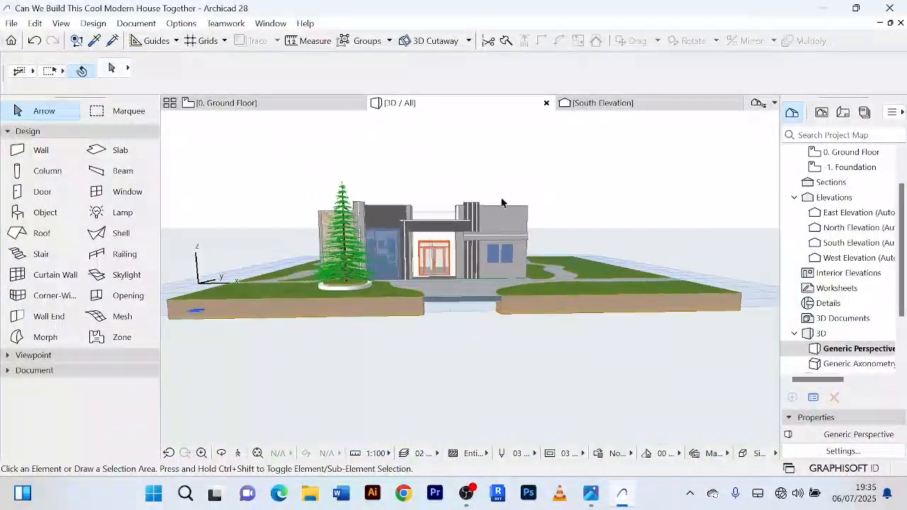
scroll(498, 226, "up", 2)
scroll(510, 217, "down", 5)
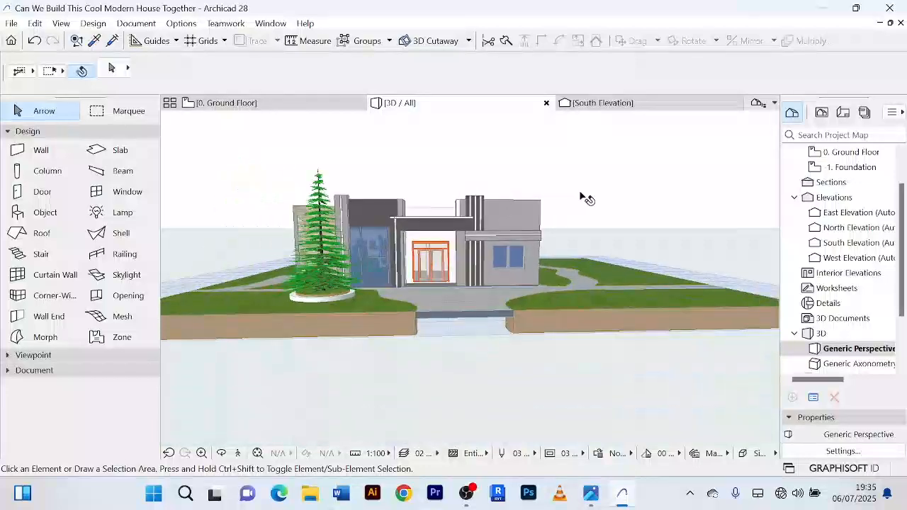
scroll(515, 204, "up", 8)
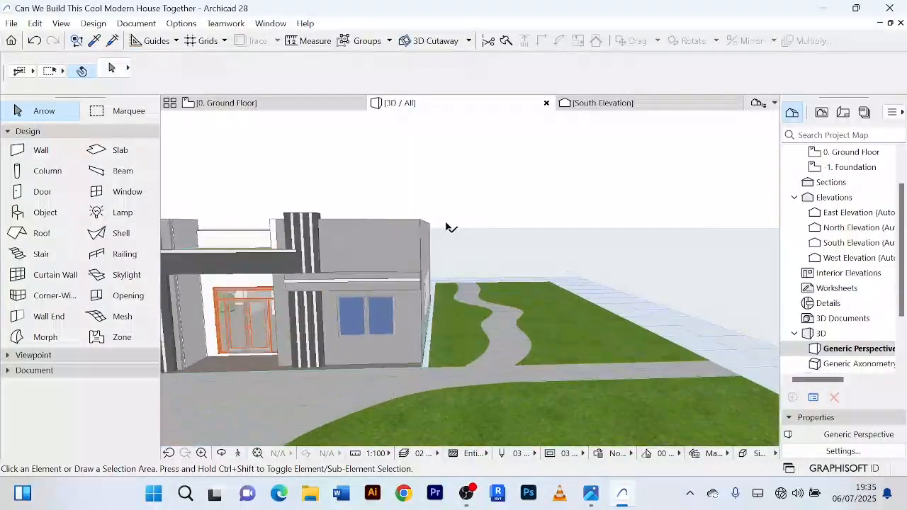
scroll(467, 205, "down", 6)
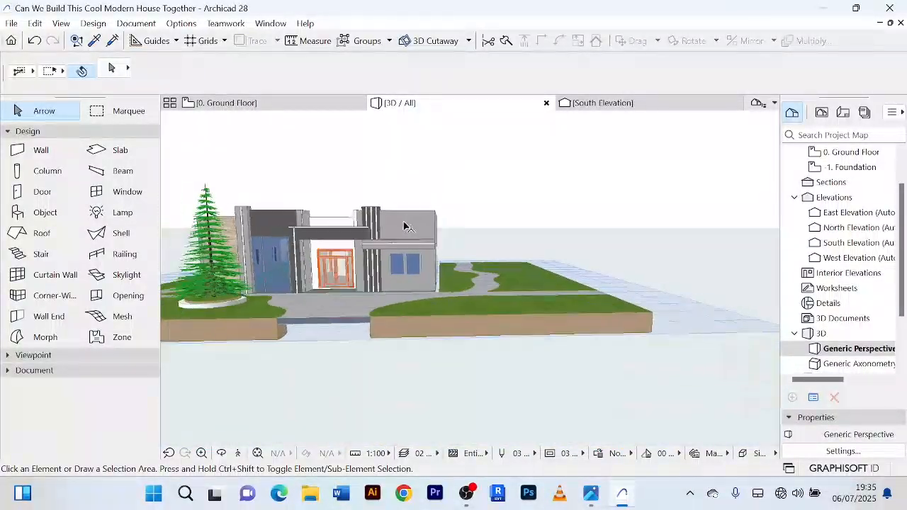
middle_click_drag(405, 223, 512, 219)
scroll(375, 232, "up", 4)
scroll(375, 228, "down", 4)
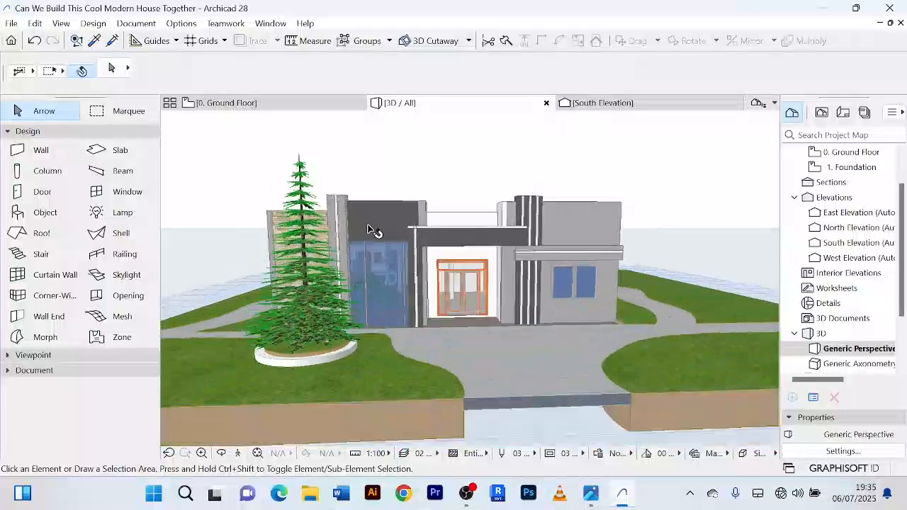
scroll(381, 225, "up", 5)
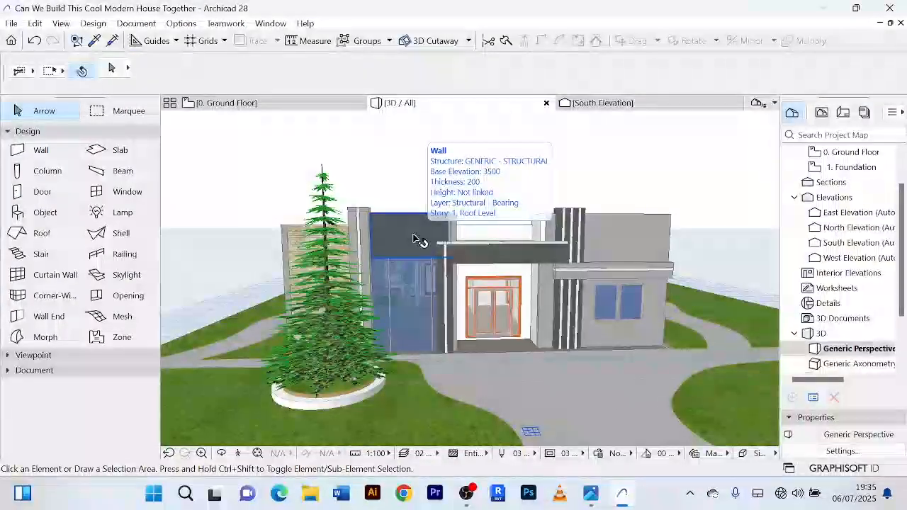
Examine the house front in 3D from slightly above and at eye level, including the pine tree, entrance canopy and driveway.
middle_click_drag(411, 233, 516, 186, "shift")
scroll(516, 185, "down", 8)
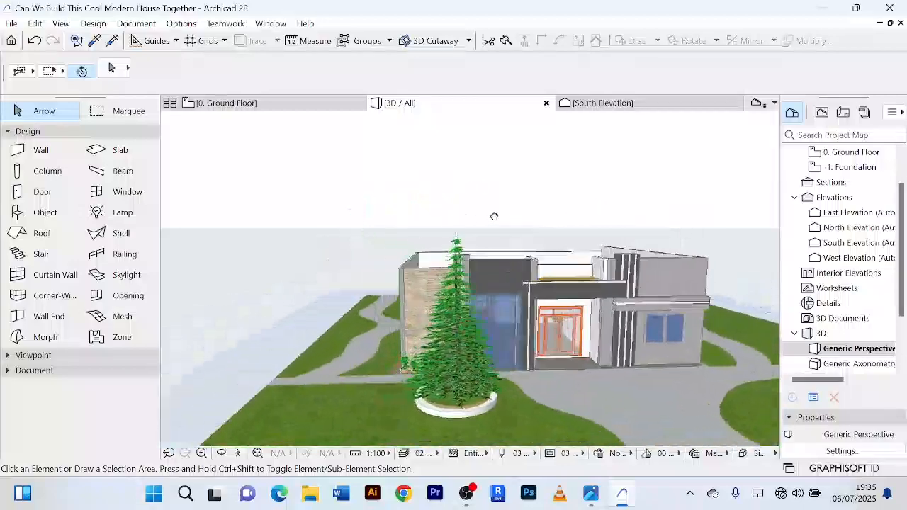
scroll(510, 215, "up", 6)
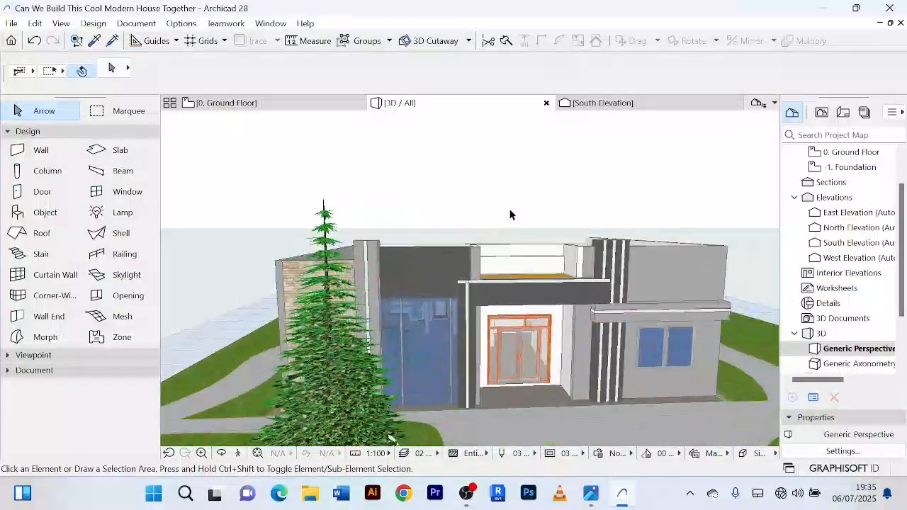
scroll(533, 238, "up", 5)
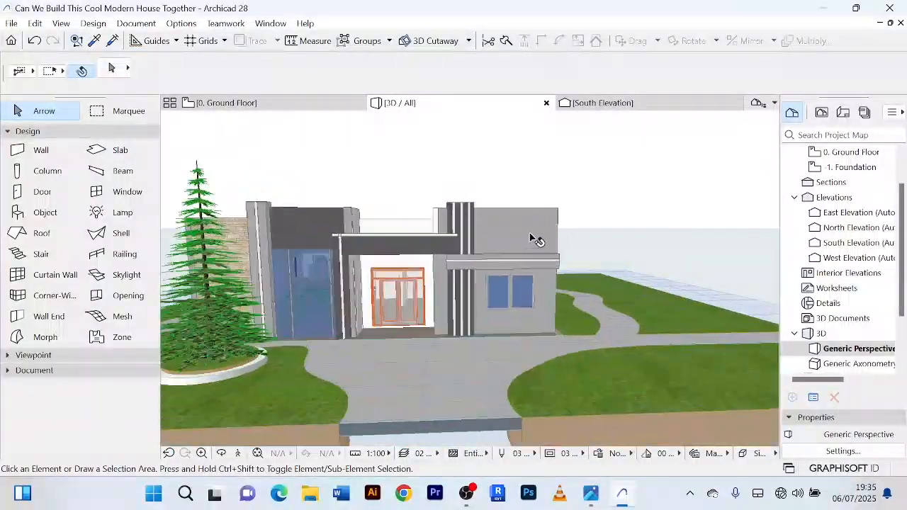
scroll(531, 236, "down", 3)
scroll(588, 218, "down", 4)
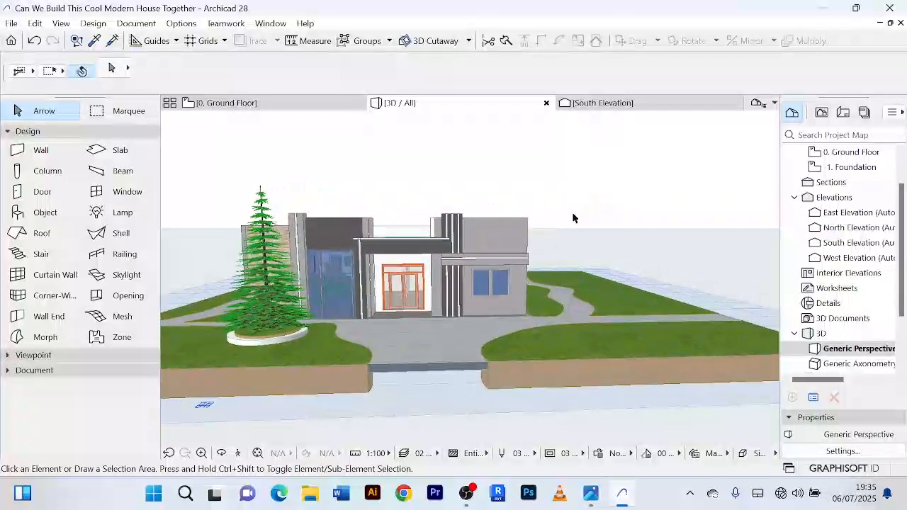
scroll(572, 214, "up", 5)
scroll(573, 205, "down", 5)
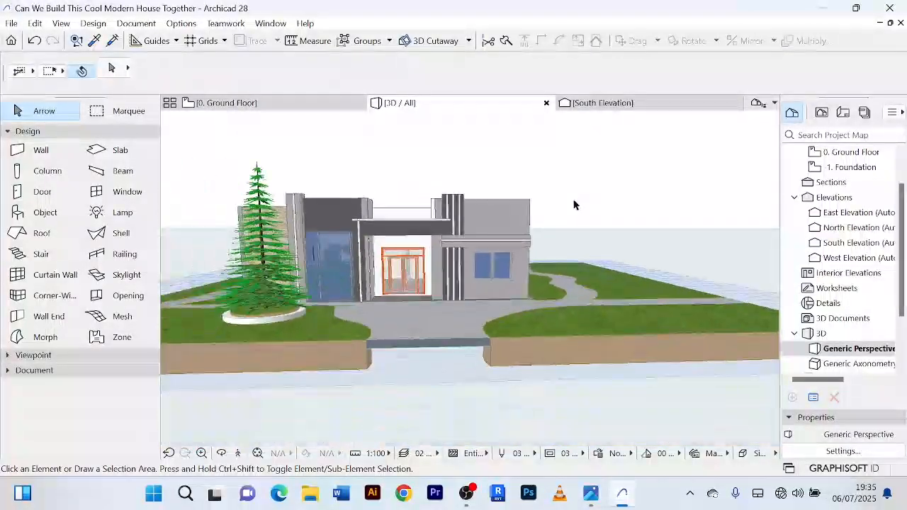
scroll(491, 222, "up", 4)
scroll(496, 219, "up", 2)
scroll(560, 189, "down", 5)
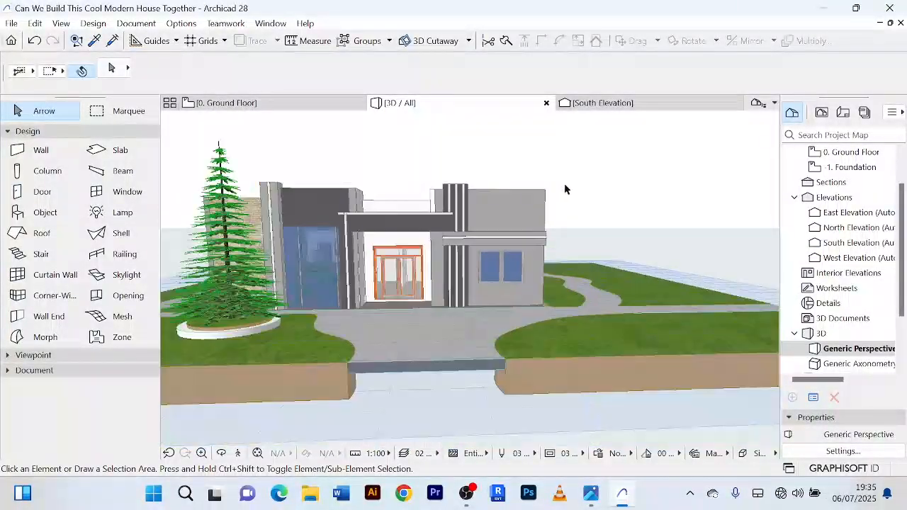
scroll(586, 177, "up", 3)
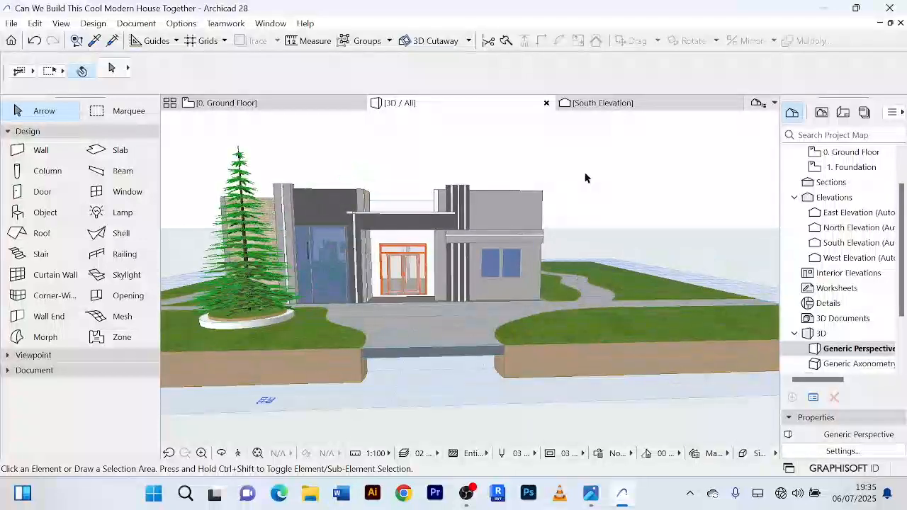
scroll(586, 178, "down", 3)
middle_click_drag(587, 180, 562, 211, "shift")
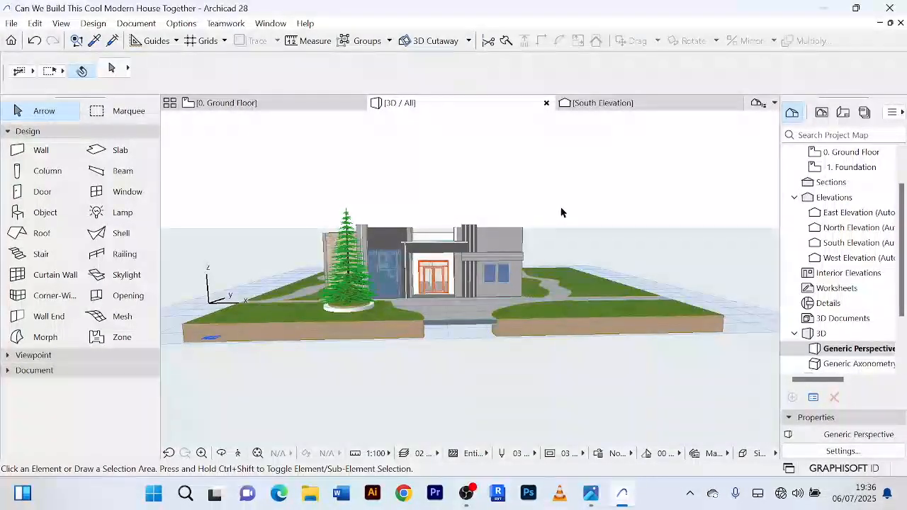
Examine the house and its finished landscaping in 3D from the front and from a raised viewpoint showing the roof.
scroll(560, 212, "down", 1)
middle_click_drag(561, 213, 372, 255, "shift")
scroll(518, 301, "up", 3)
middle_click_drag(530, 261, 673, 233, "shift")
scroll(567, 248, "up", 5)
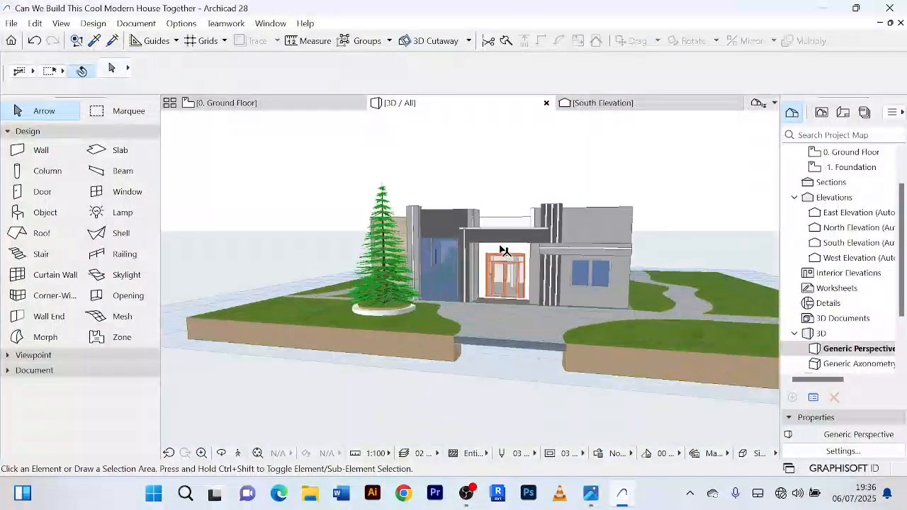
scroll(641, 228, "down", 5)
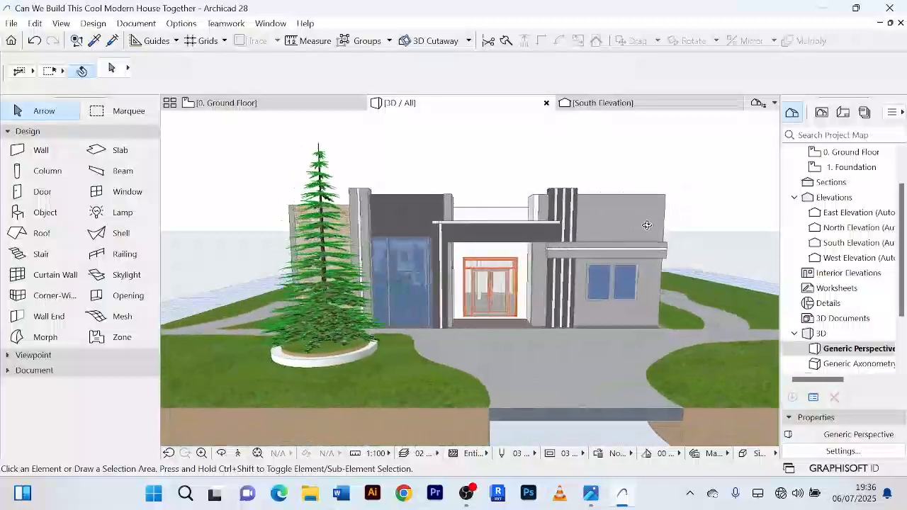
middle_click_drag(640, 229, 422, 354, "shift")
scroll(461, 323, "up", 2)
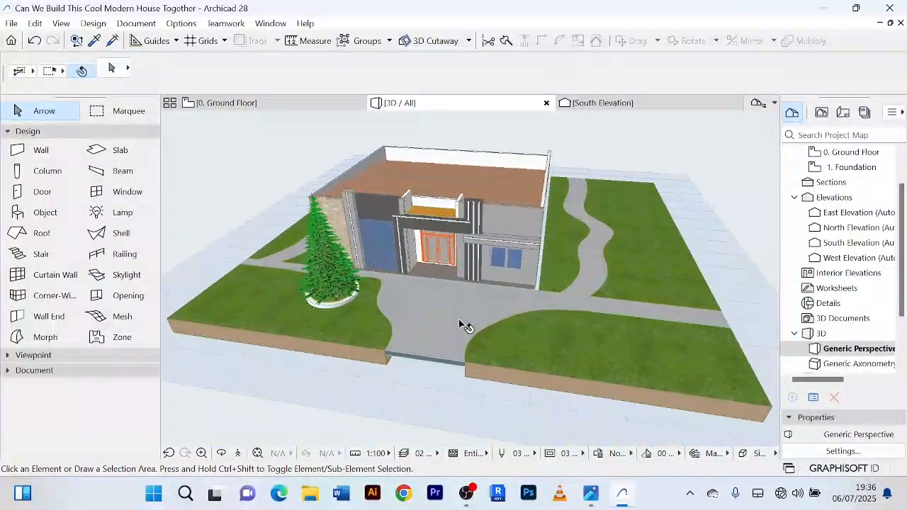
left_click(461, 324)
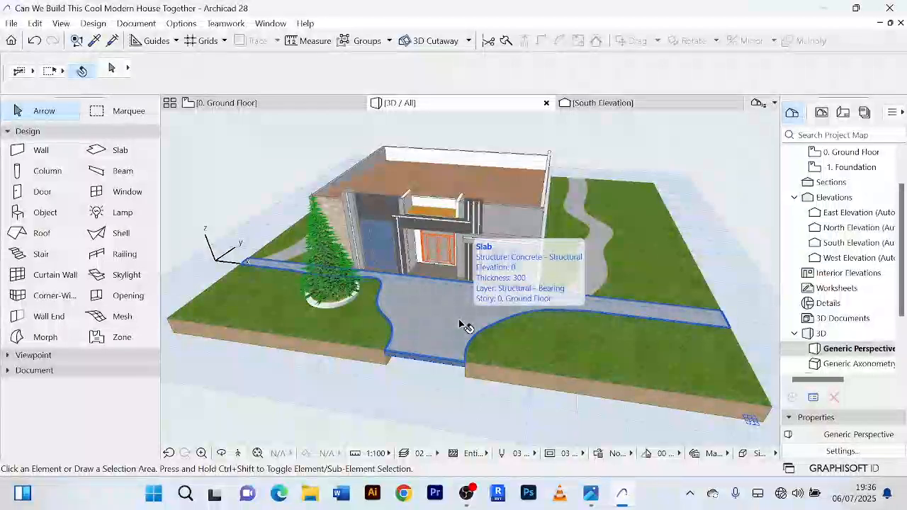